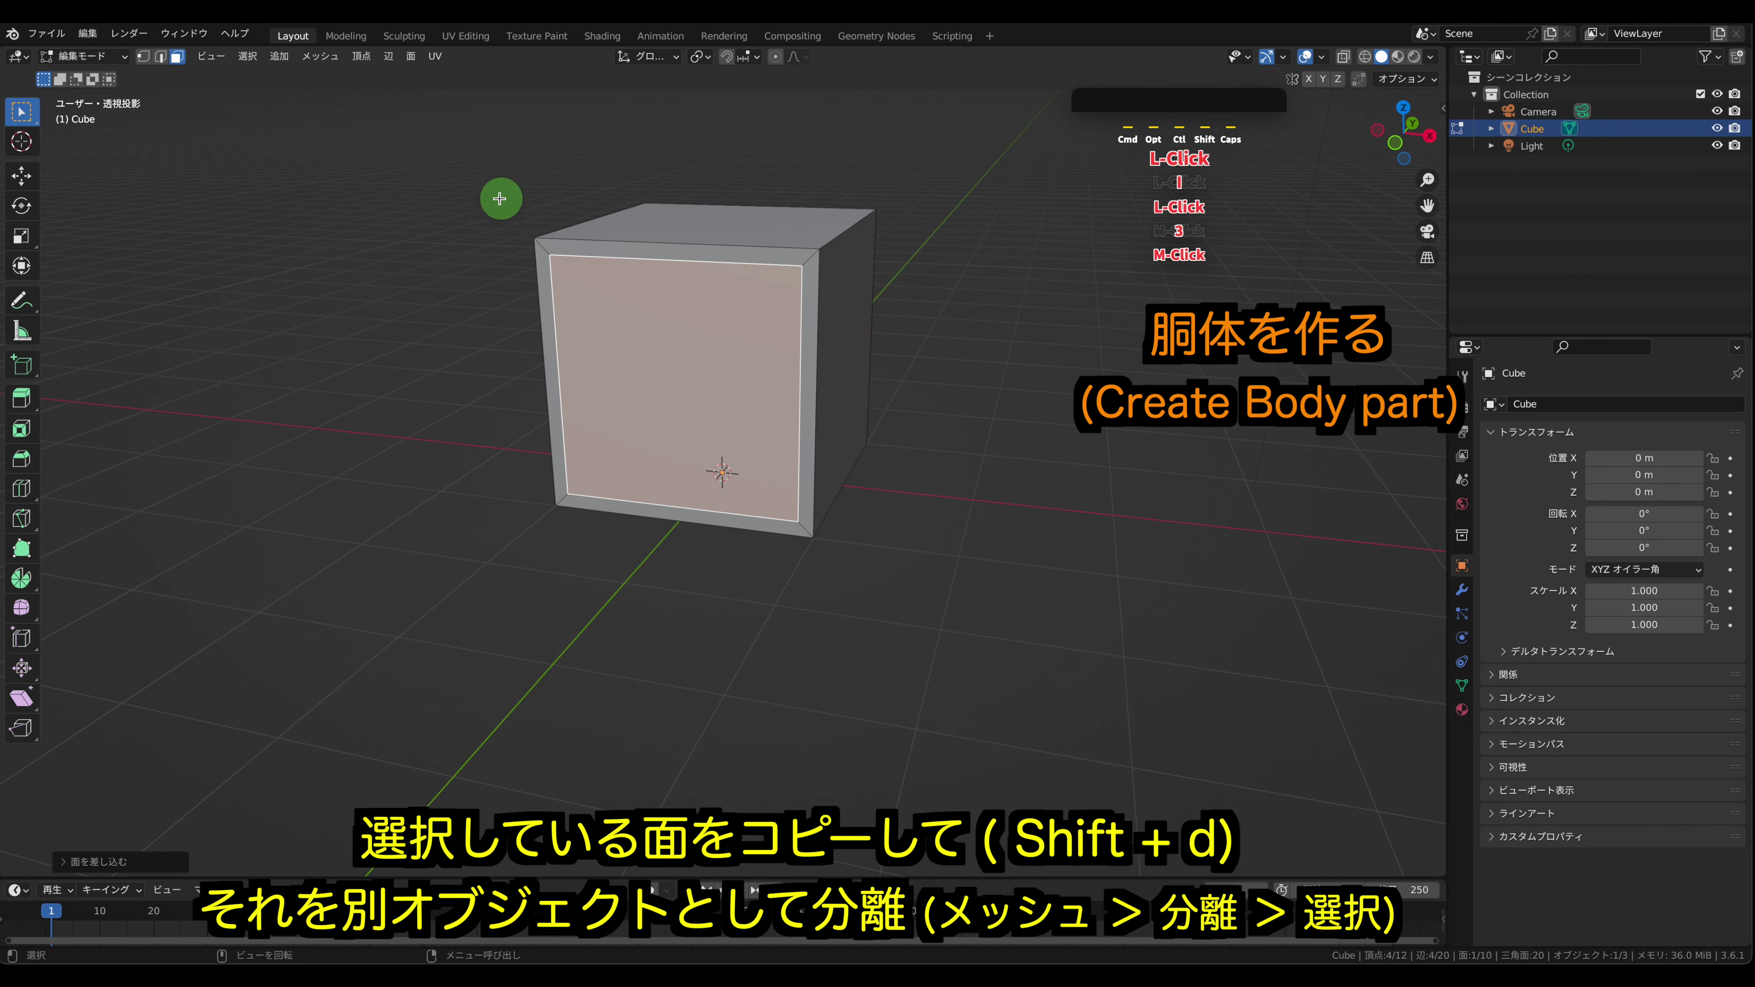
# - Duplicate the cube's inset front face in place and separate the copy into its own object
pyautogui.hotkey('shift', 'd')
pyautogui.click(493, 216)
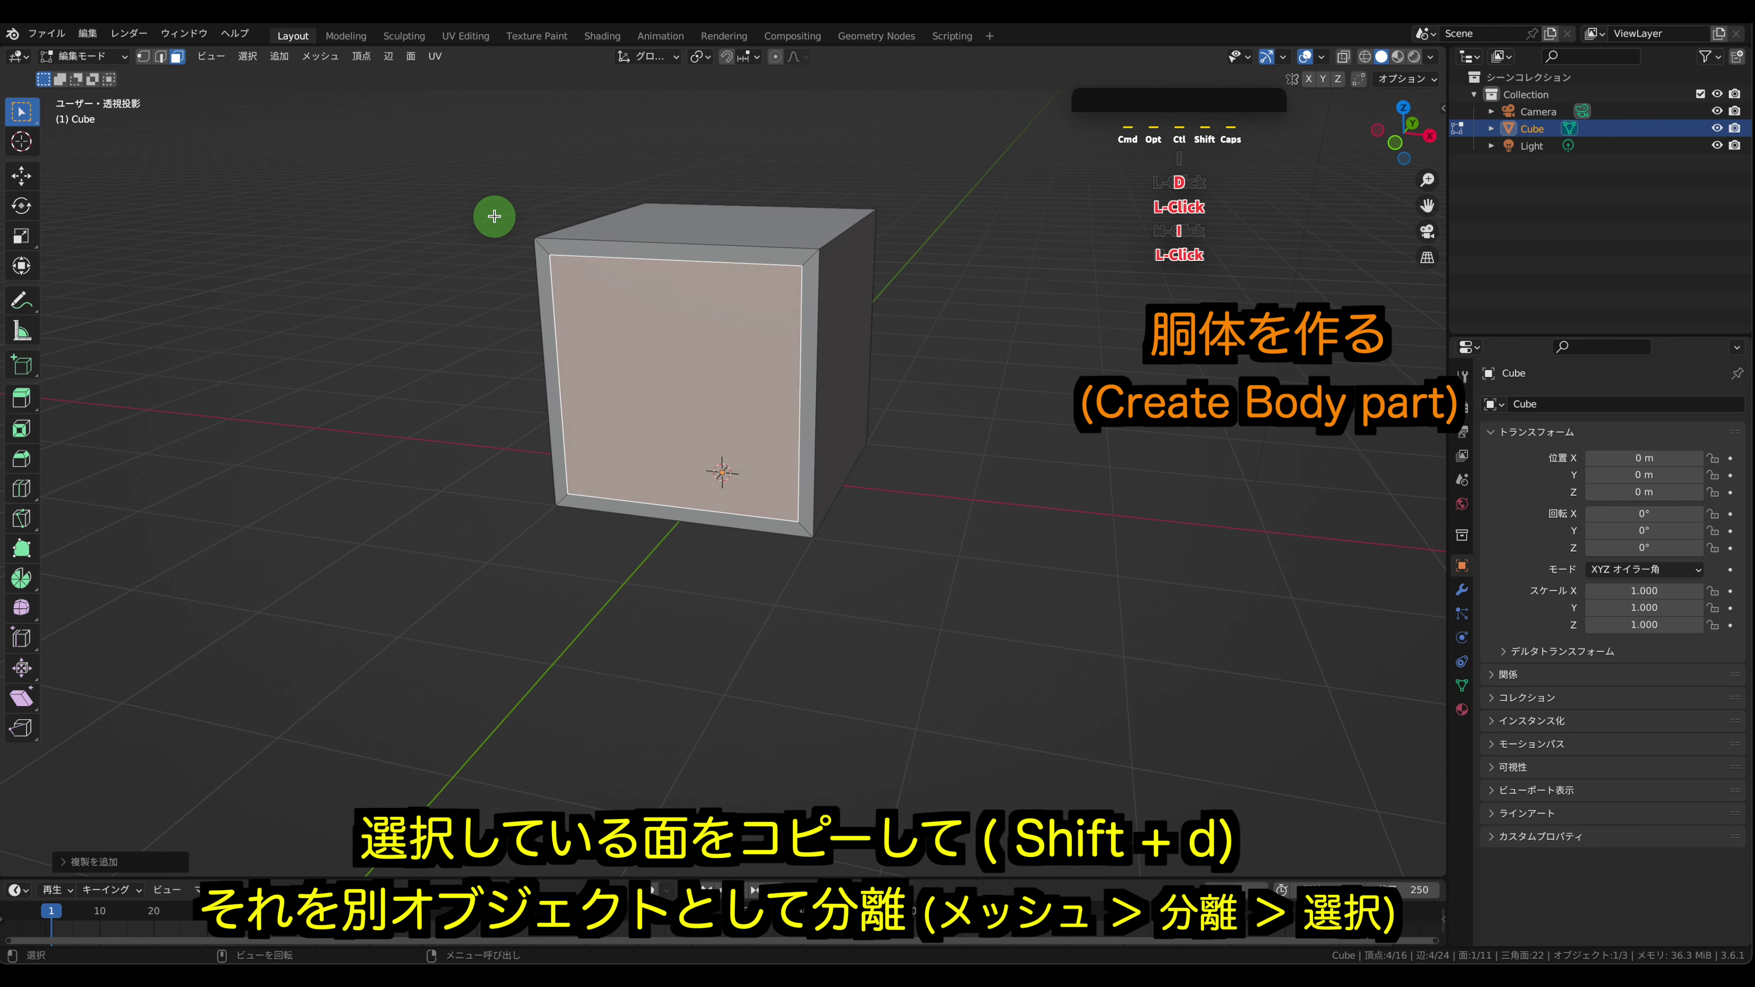
pyautogui.click(315, 56)
pyautogui.moveTo(429, 208)
pyautogui.click(498, 207)
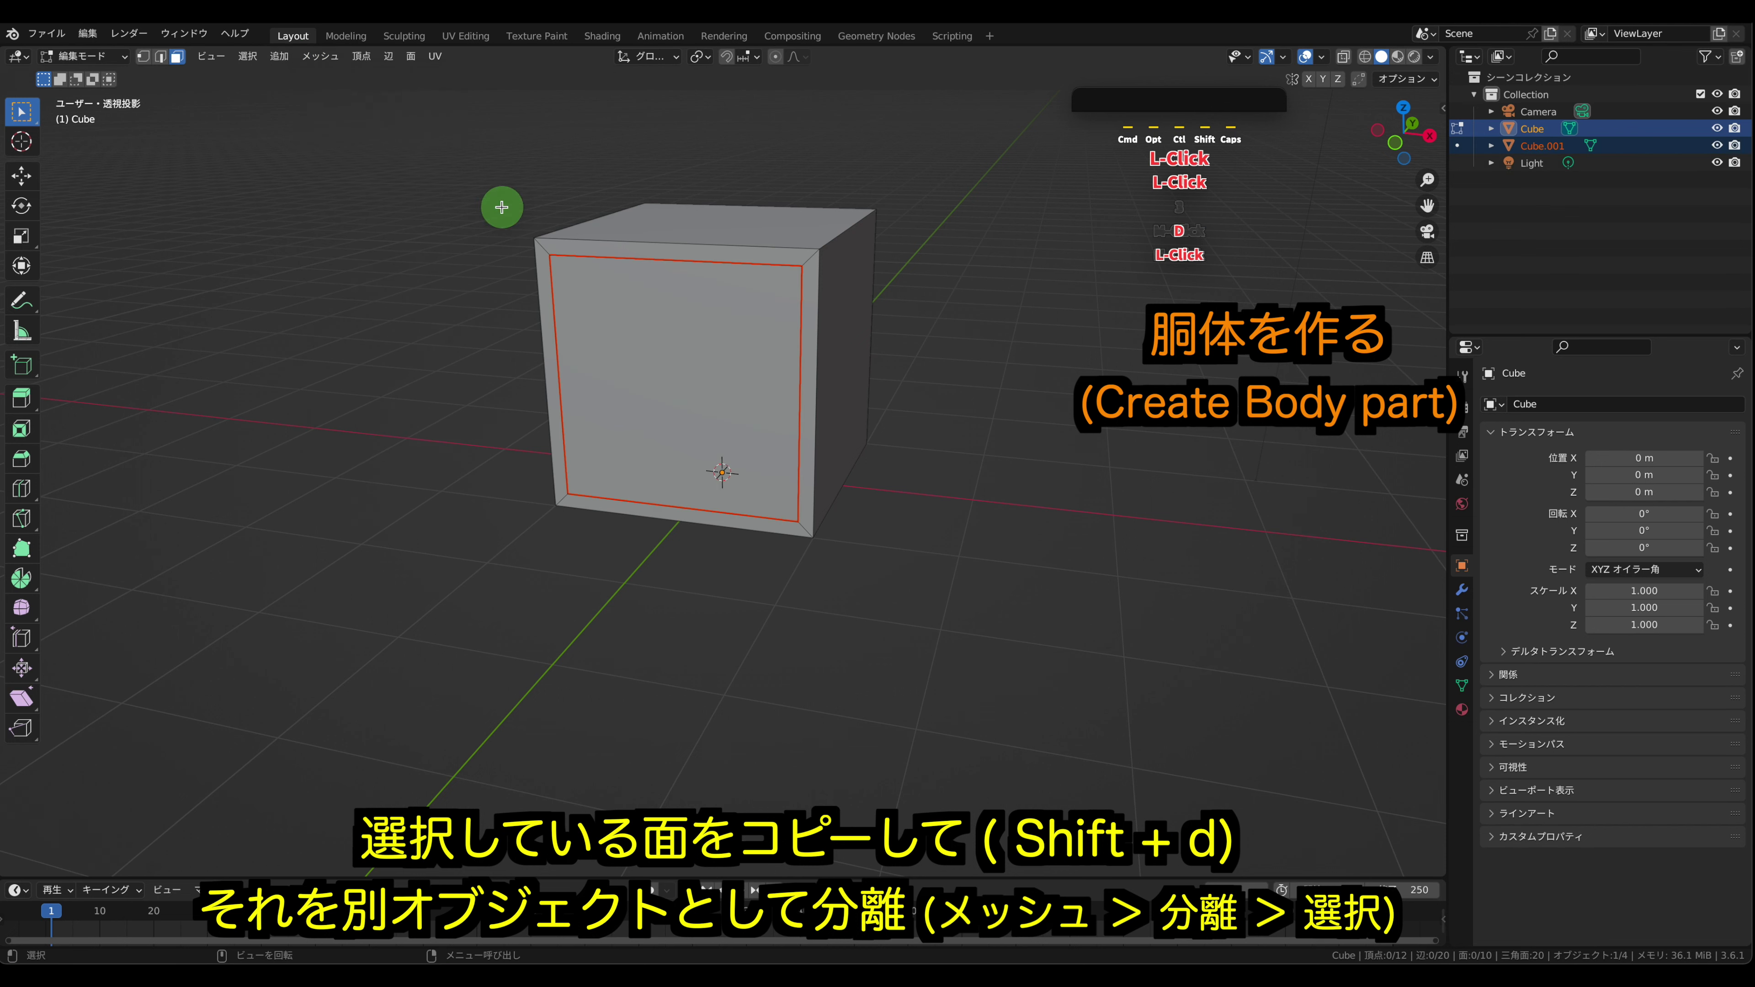
# - Rename the original cube Body and the separated face Door, and return to Object Mode
pyautogui.click(1532, 128)
pyautogui.doubleClick(1535, 128)
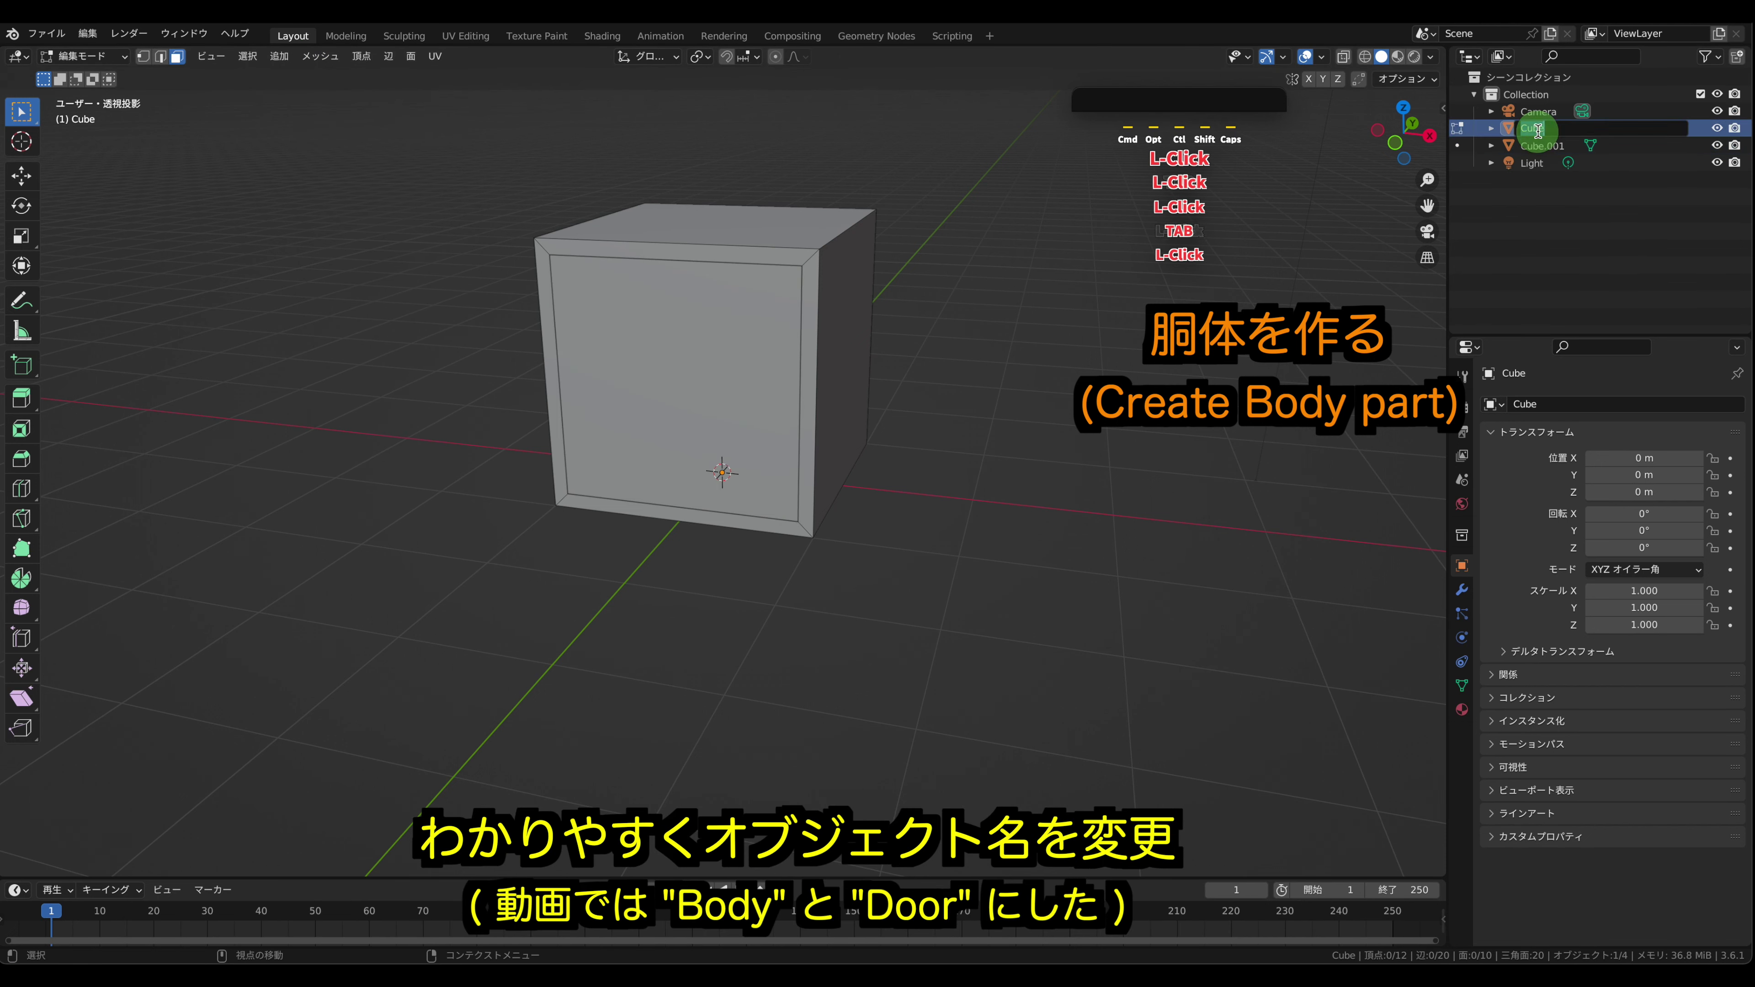
pyautogui.click(1426, 359)
pyautogui.doubleClick(1551, 145)
pyautogui.write('Doo')
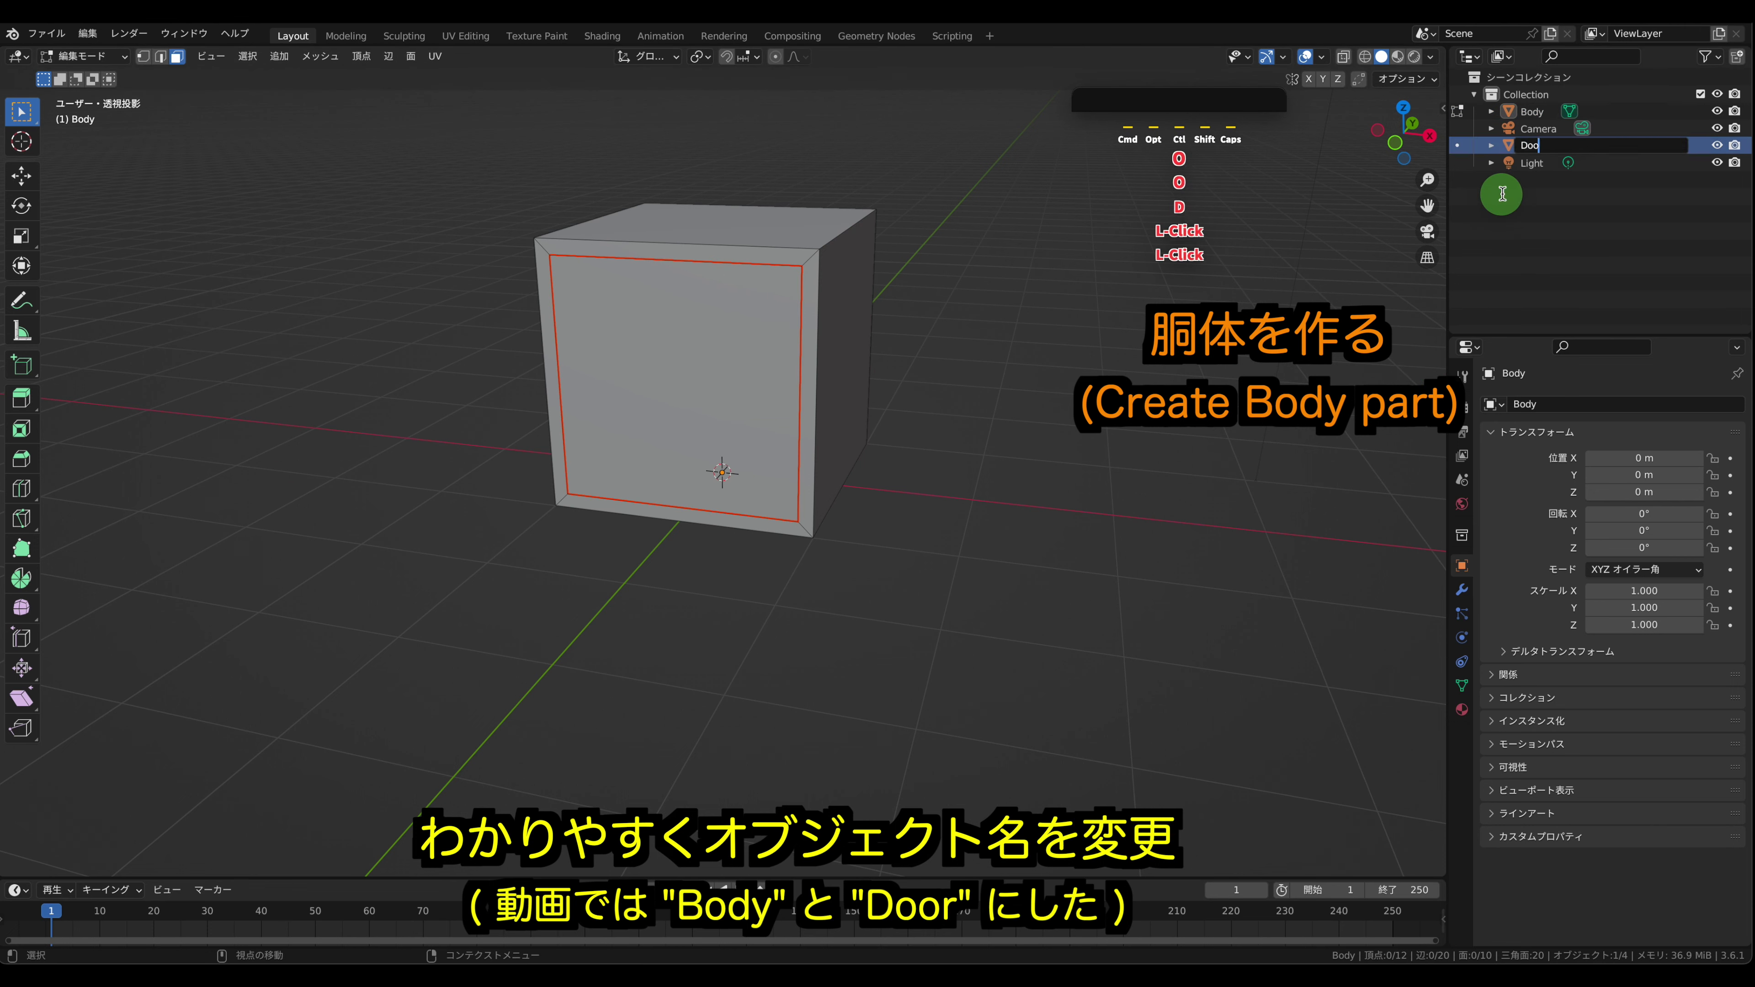
pyautogui.write('r')
pyautogui.press('Return')
pyautogui.click(1410, 272)
pyautogui.press('Tab')
pyautogui.click(1285, 409)
pyautogui.click(1285, 409)
pyautogui.press('Tab')
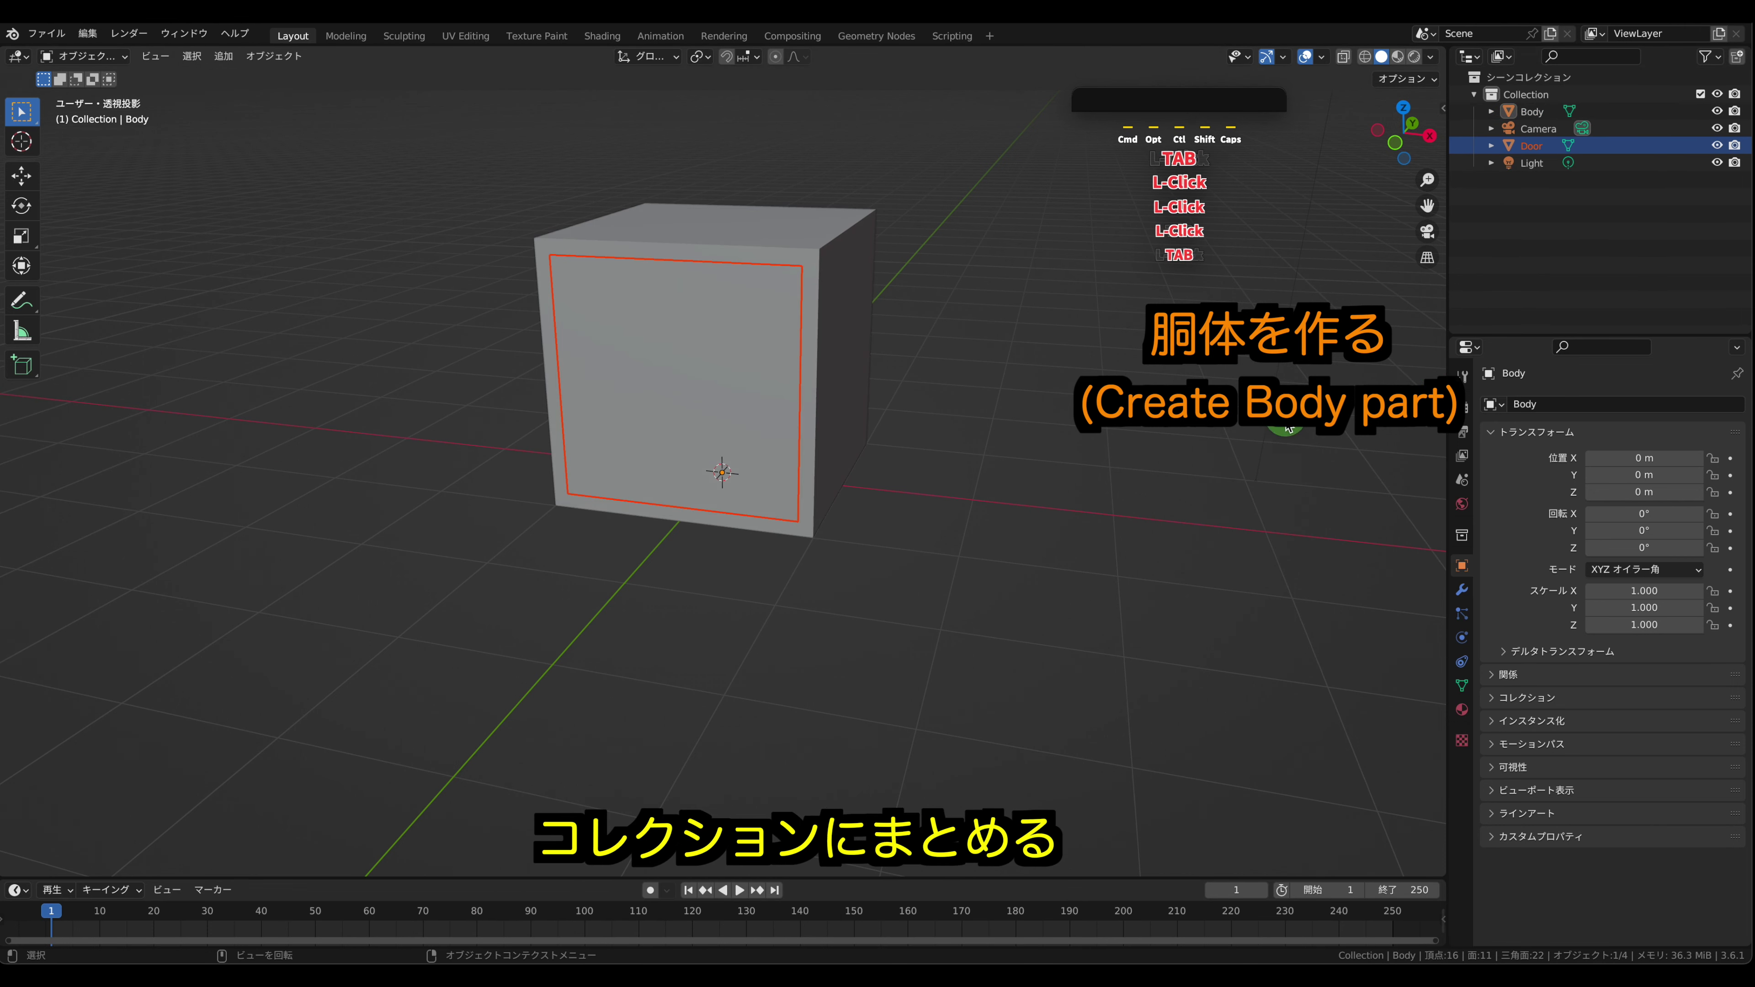
# - Create a new collection in the scene and name it Safetybox
pyautogui.click(1368, 556)
pyautogui.click(1011, 616)
pyautogui.rightClick(1578, 243)
pyautogui.click(1579, 243)
pyautogui.doubleClick(1547, 180)
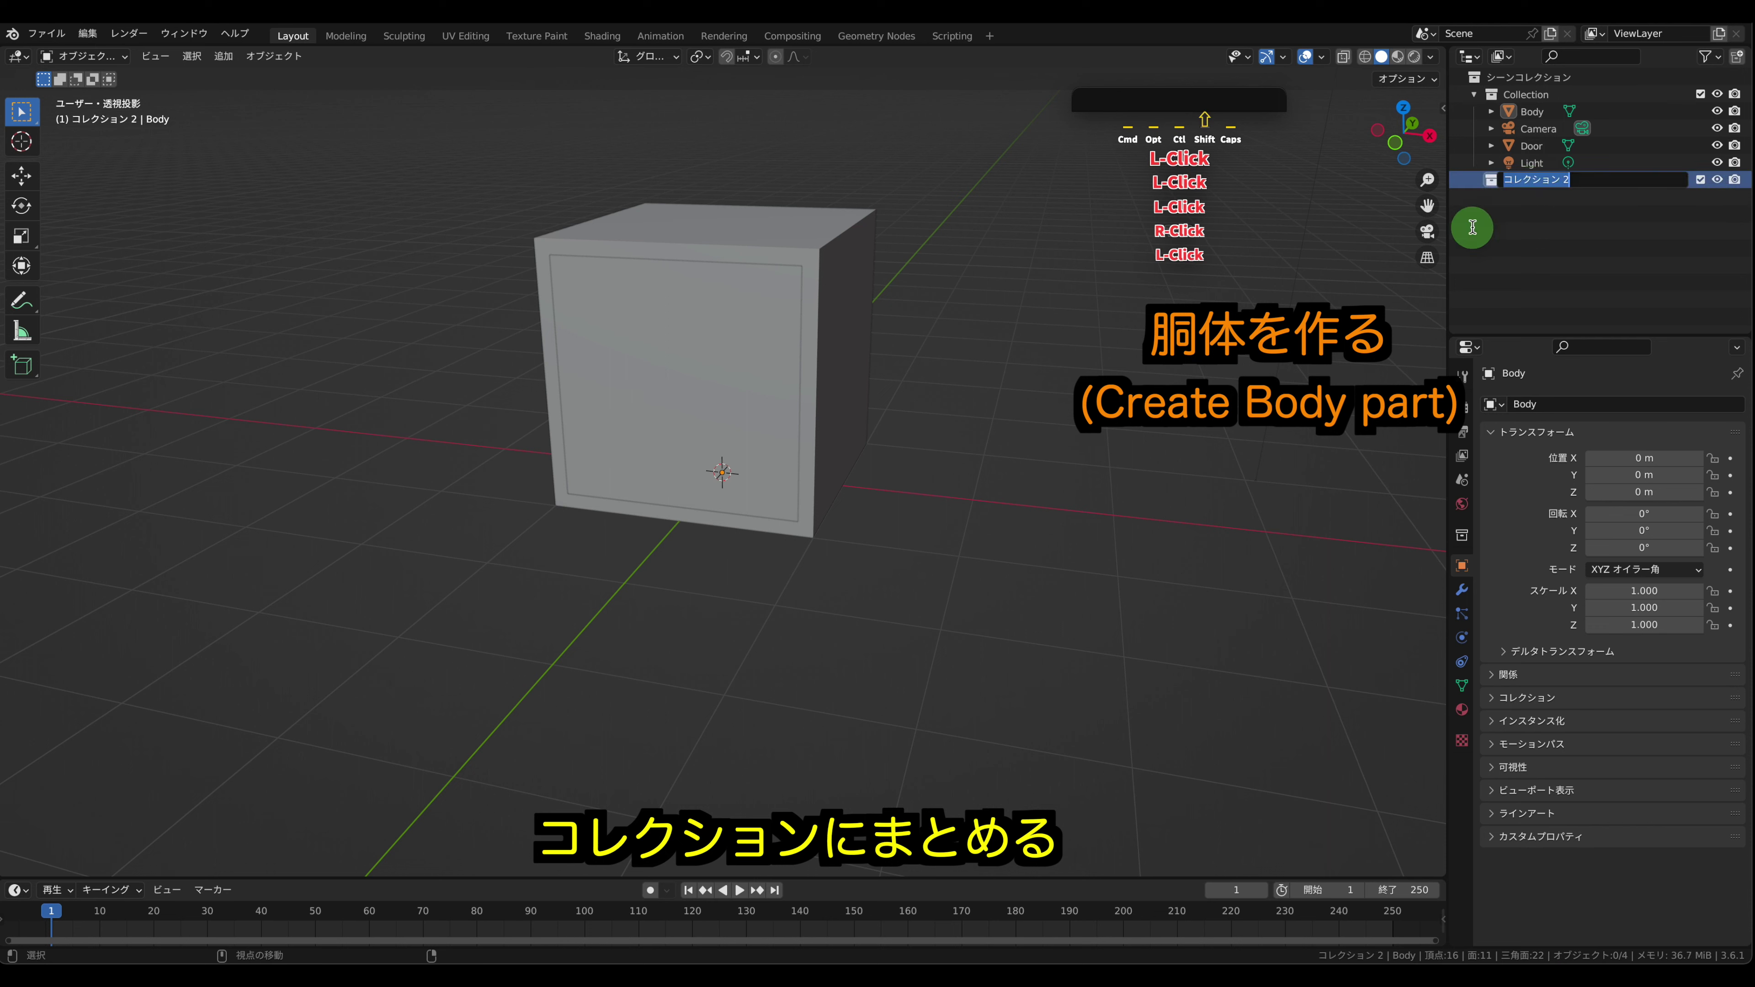
pyautogui.write('Safetybox')
pyautogui.click(1473, 230)
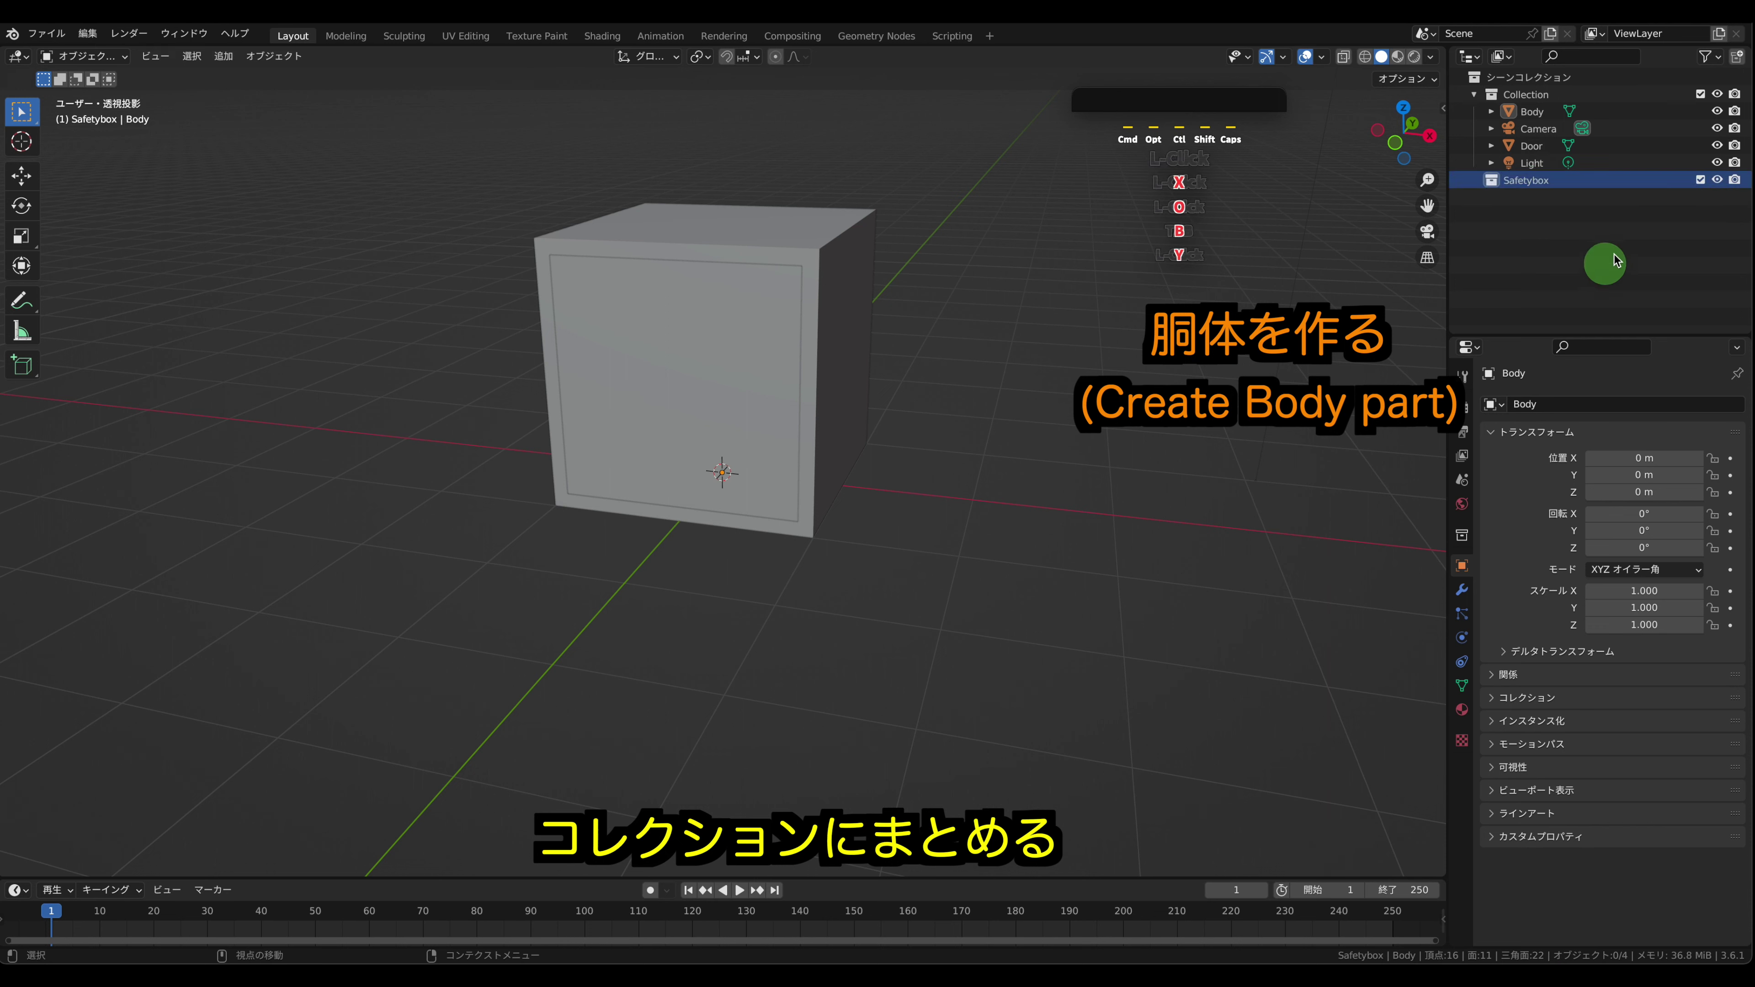
# - Move the Body and Door objects into the Safetybox collection
pyautogui.click(1605, 243)
pyautogui.moveTo(1532, 113); pyautogui.dragTo(1539, 166)
pyautogui.click(893, 423)
pyautogui.click(856, 312)
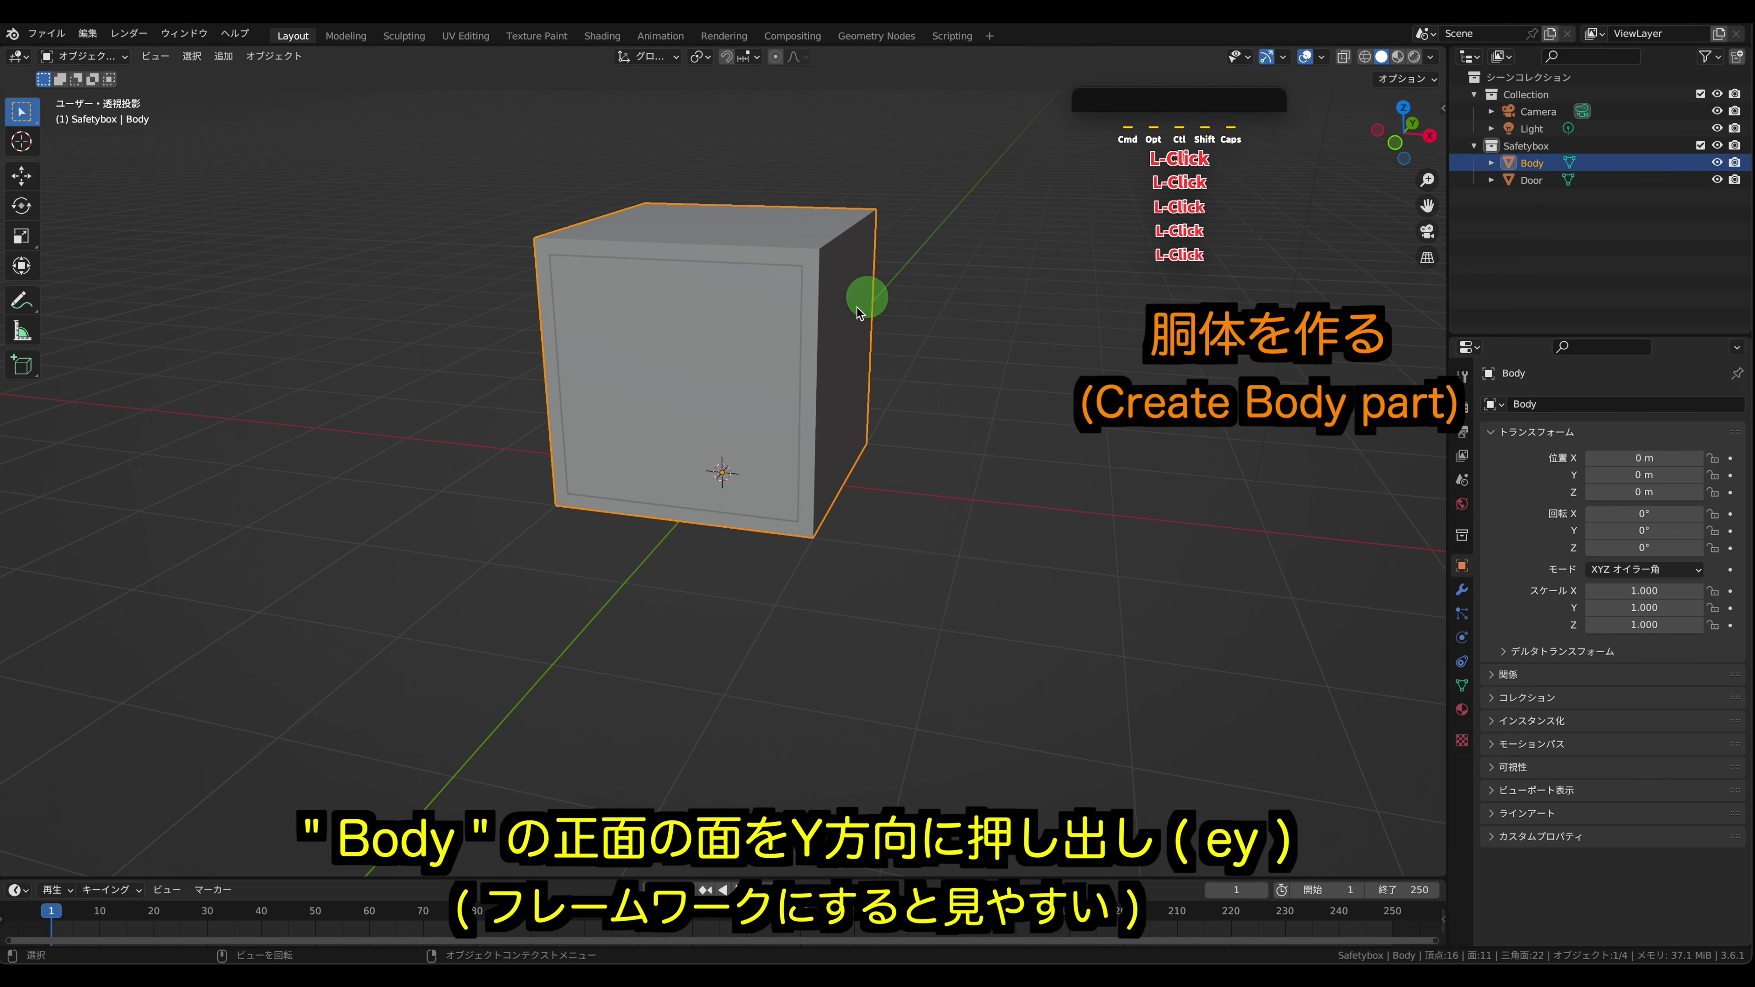
# - With Door hidden and wireframe shading on, extrude Body's inner front face along Y toward the back of the box
pyautogui.click(796, 361)
pyautogui.press('Tab')
pyautogui.click(728, 361)
pyautogui.moveTo(924, 349); pyautogui.dragTo(861, 226, button='middle')
pyautogui.click(1355, 62)
pyautogui.press('e')
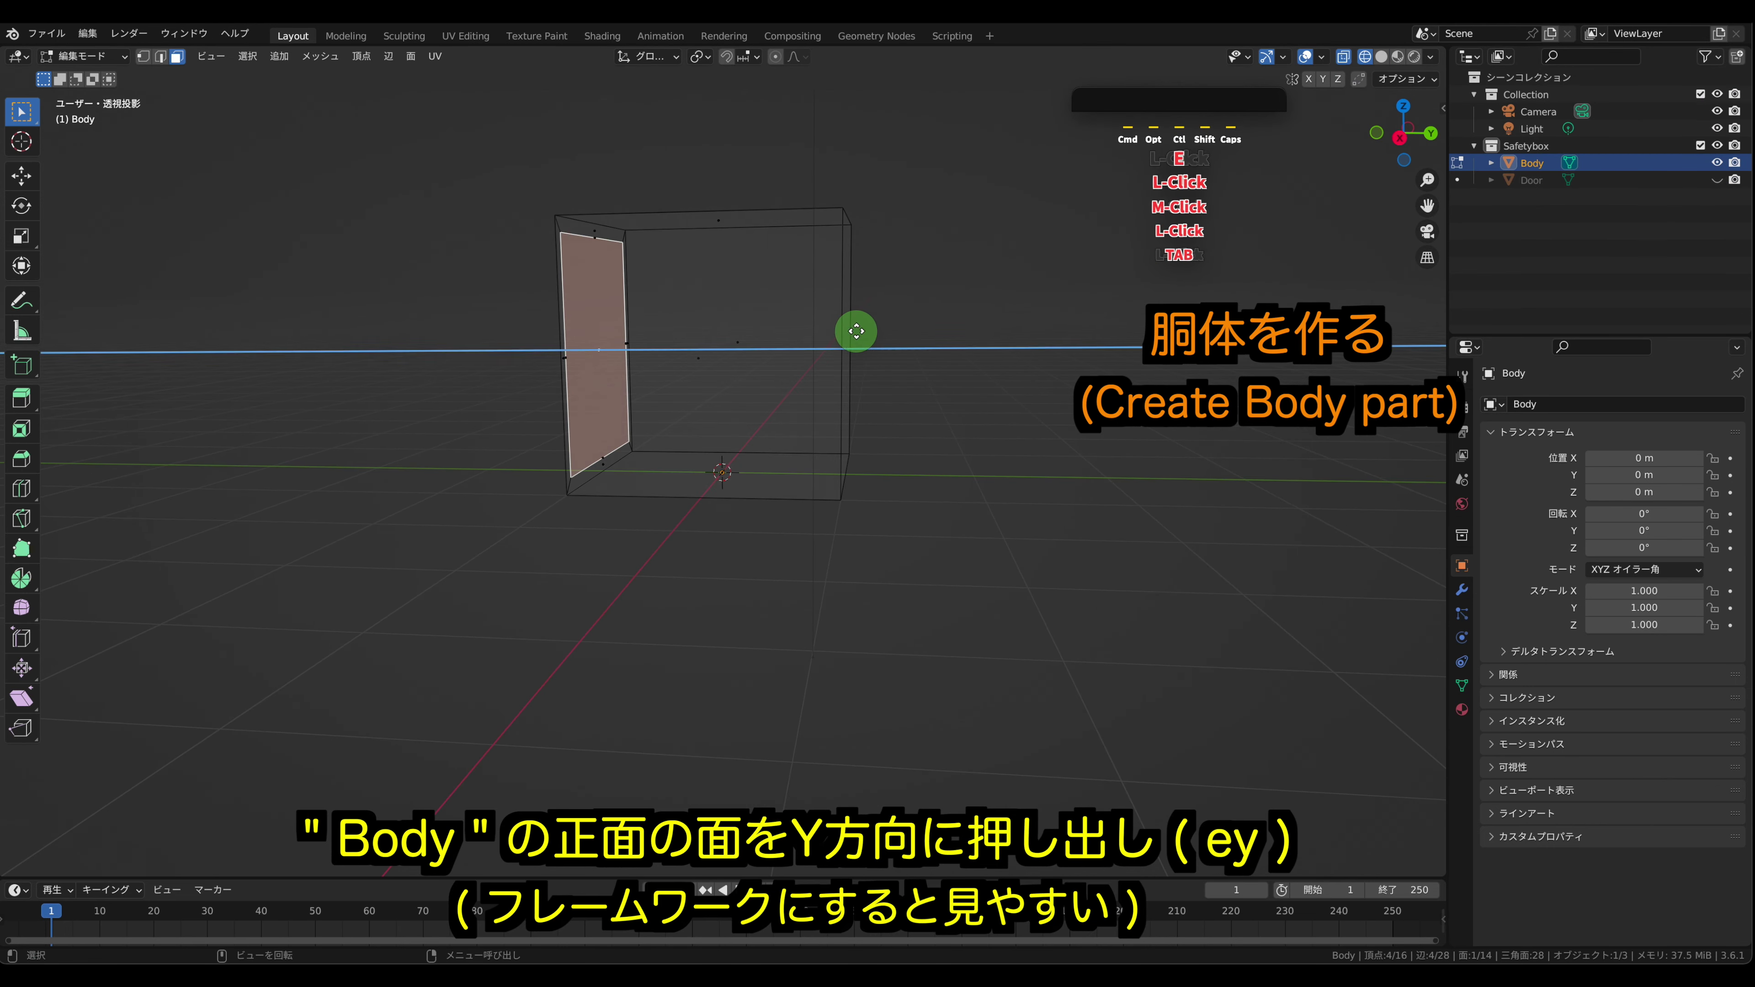
pyautogui.press('y')
pyautogui.click(1075, 326)
# - Turn on the face orientation overlay in solid shading to check Body's faces, and unhide Door
pyautogui.moveTo(1077, 329); pyautogui.dragTo(1073, 275, button='middle')
pyautogui.click(1320, 58)
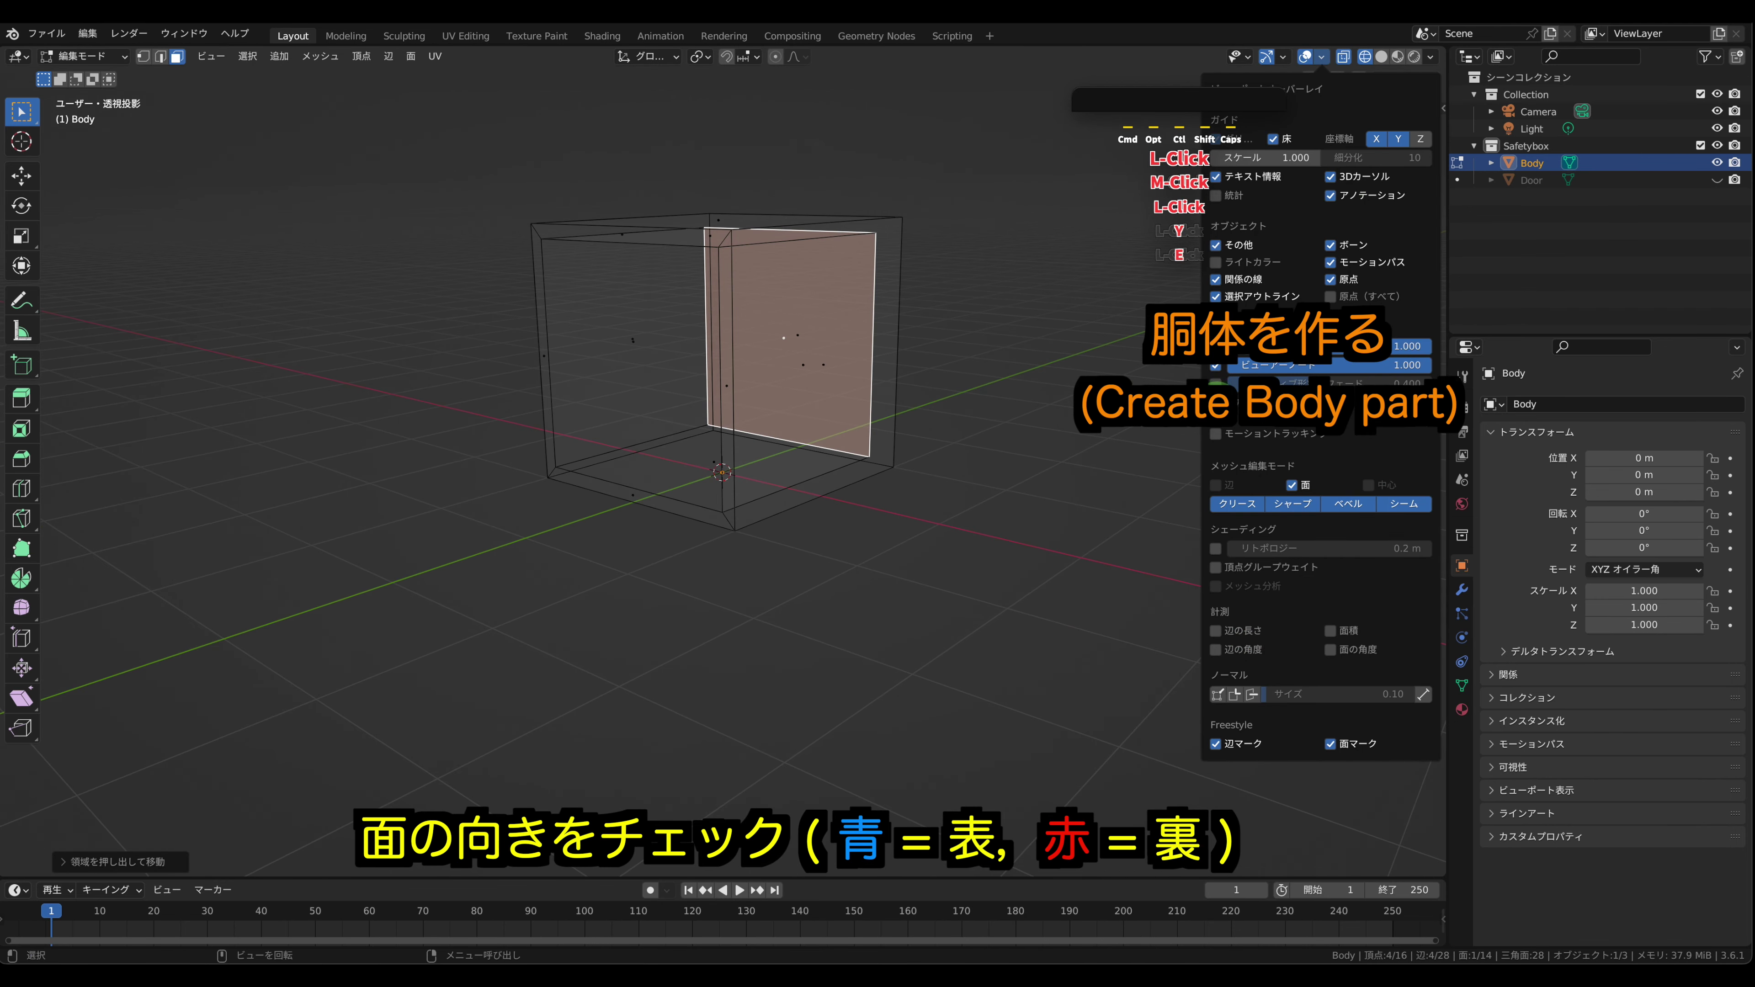
pyautogui.click(1217, 400)
pyautogui.click(1380, 58)
pyautogui.press('Tab')
pyautogui.moveTo(1012, 395); pyautogui.dragTo(1077, 388, button='middle')
pyautogui.click(1717, 180)
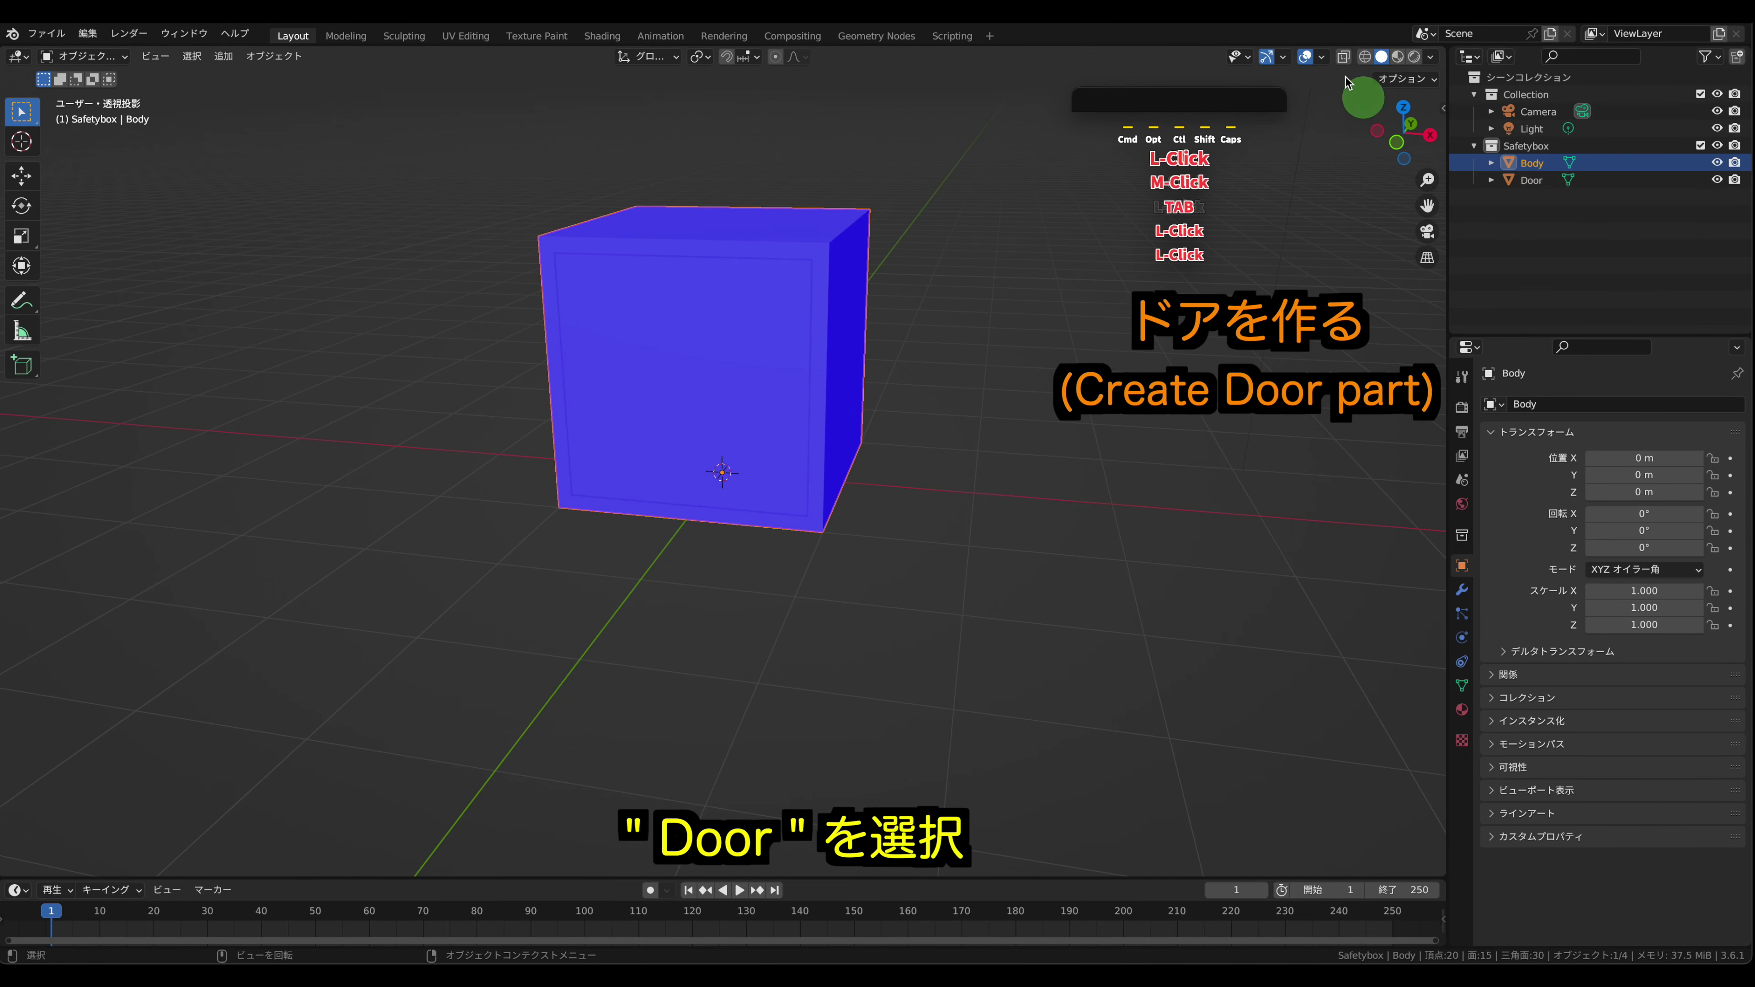
# - Select the Door object's entire mesh in Edit Mode with wireframe shading on
pyautogui.click(1366, 58)
pyautogui.click(673, 359)
pyautogui.press('Tab')
pyautogui.press('Tab')
pyautogui.click(1526, 184)
pyautogui.moveTo(1026, 420); pyautogui.dragTo(898, 400, button='middle')
pyautogui.press('Tab')
pyautogui.press('a')
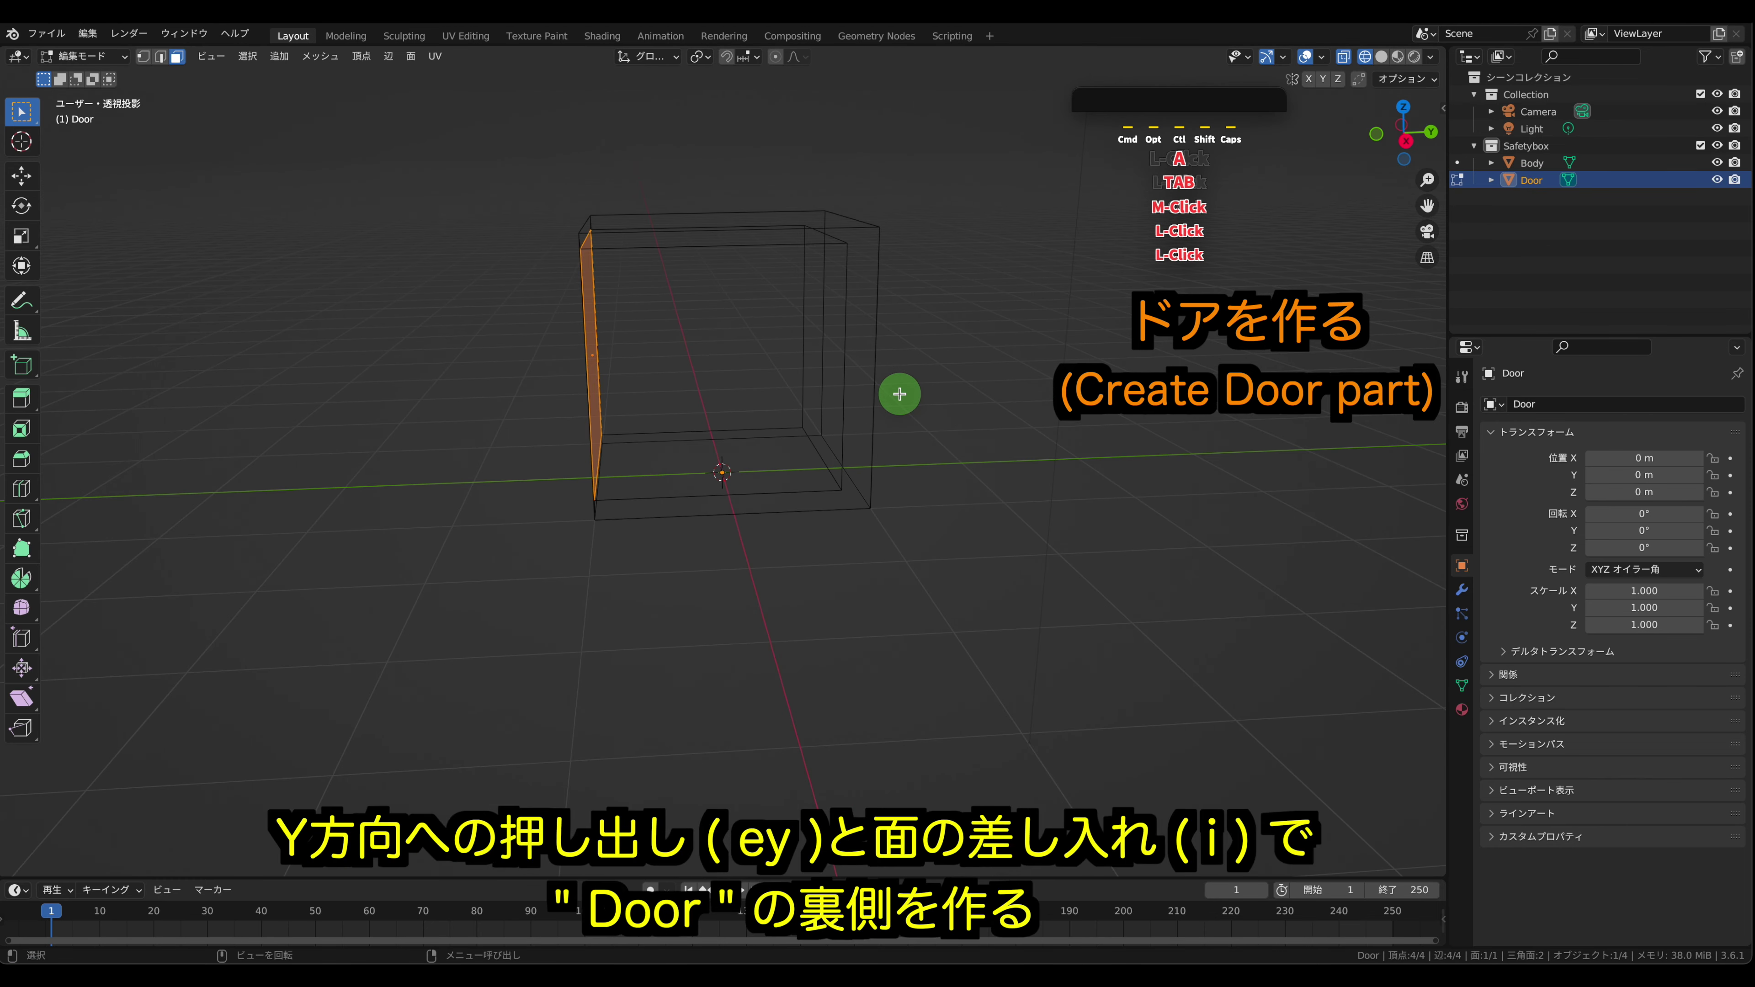
pyautogui.press('e')
pyautogui.click(899, 394)
pyautogui.press('z')
# - Scale the Door face down slightly so that it fits inside the Body opening
pyautogui.moveTo(899, 394); pyautogui.dragTo(954, 418, button='middle')
pyautogui.moveTo(943, 278); pyautogui.dragTo(944, 294, button='middle')
pyautogui.keyDown('ctrl'); pyautogui.moveTo(953, 420); pyautogui.dragTo(948, 372, button='middle'); pyautogui.keyUp('ctrl')
pyautogui.press('s')
pyautogui.click(950, 346)
# - Extrude the Door face inward along Y to give it thickness and inset the resulting back face
pyautogui.press('e')
pyautogui.press('y')
pyautogui.click(940, 374)
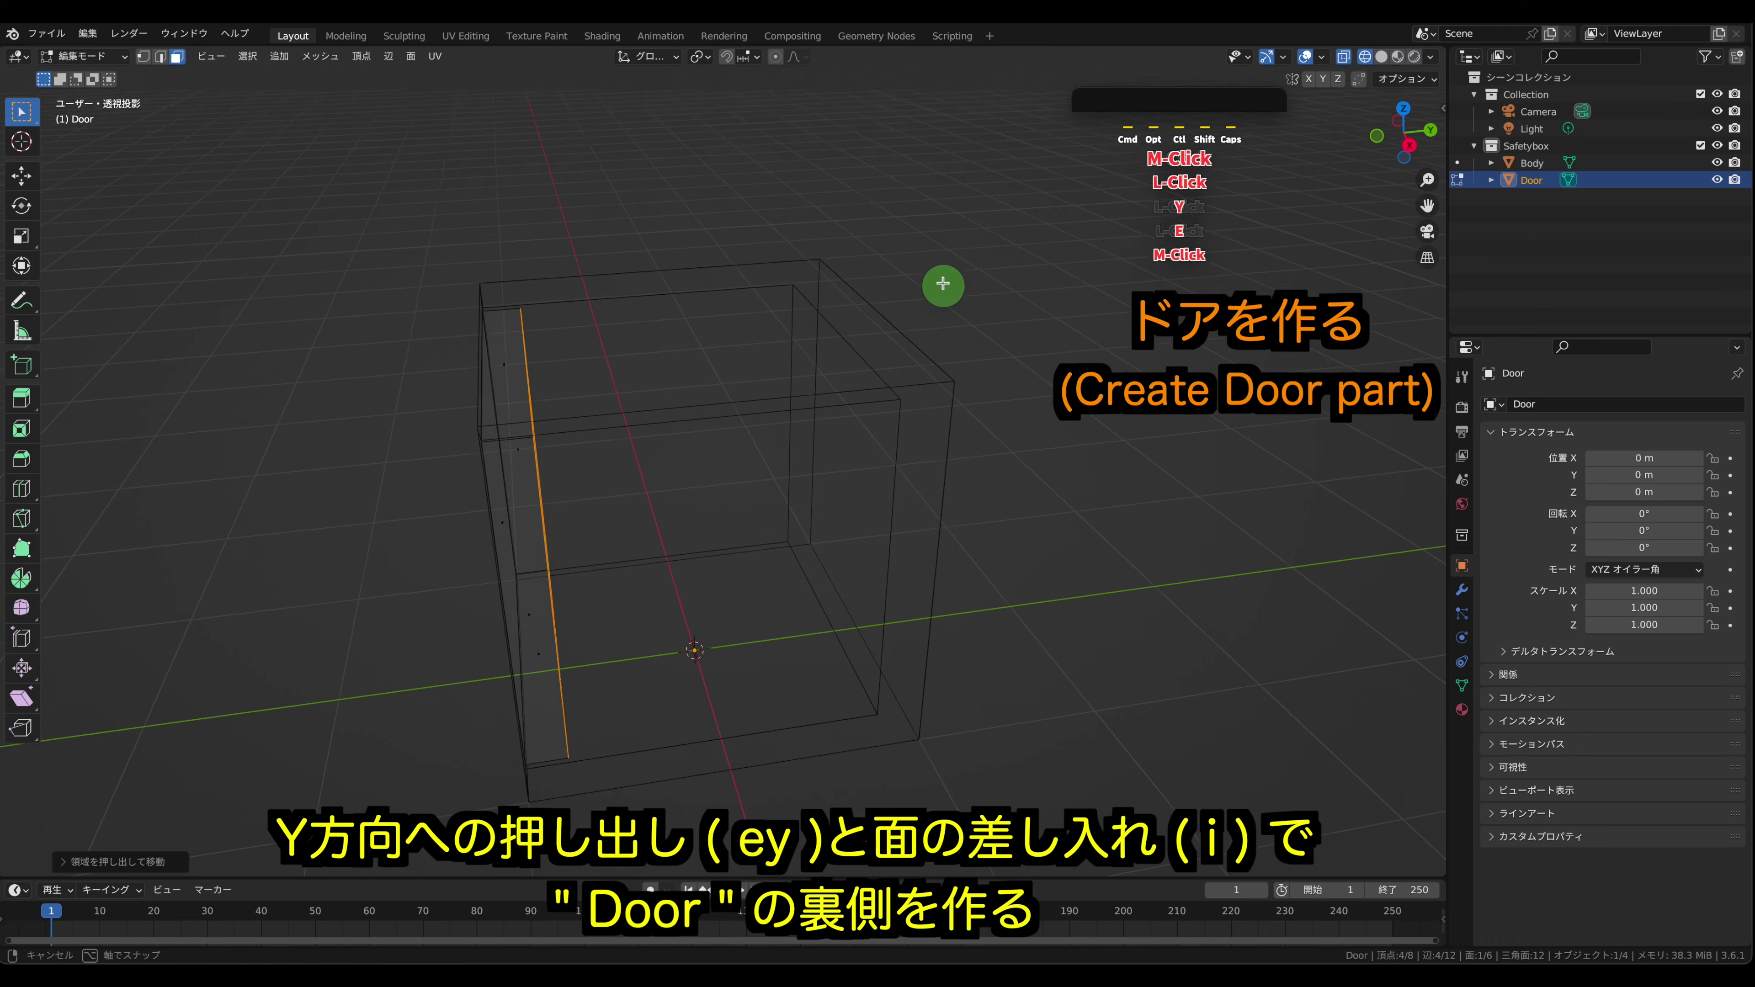
pyautogui.moveTo(941, 282); pyautogui.dragTo(893, 282, button='middle')
pyautogui.press('i')
pyautogui.click(892, 303)
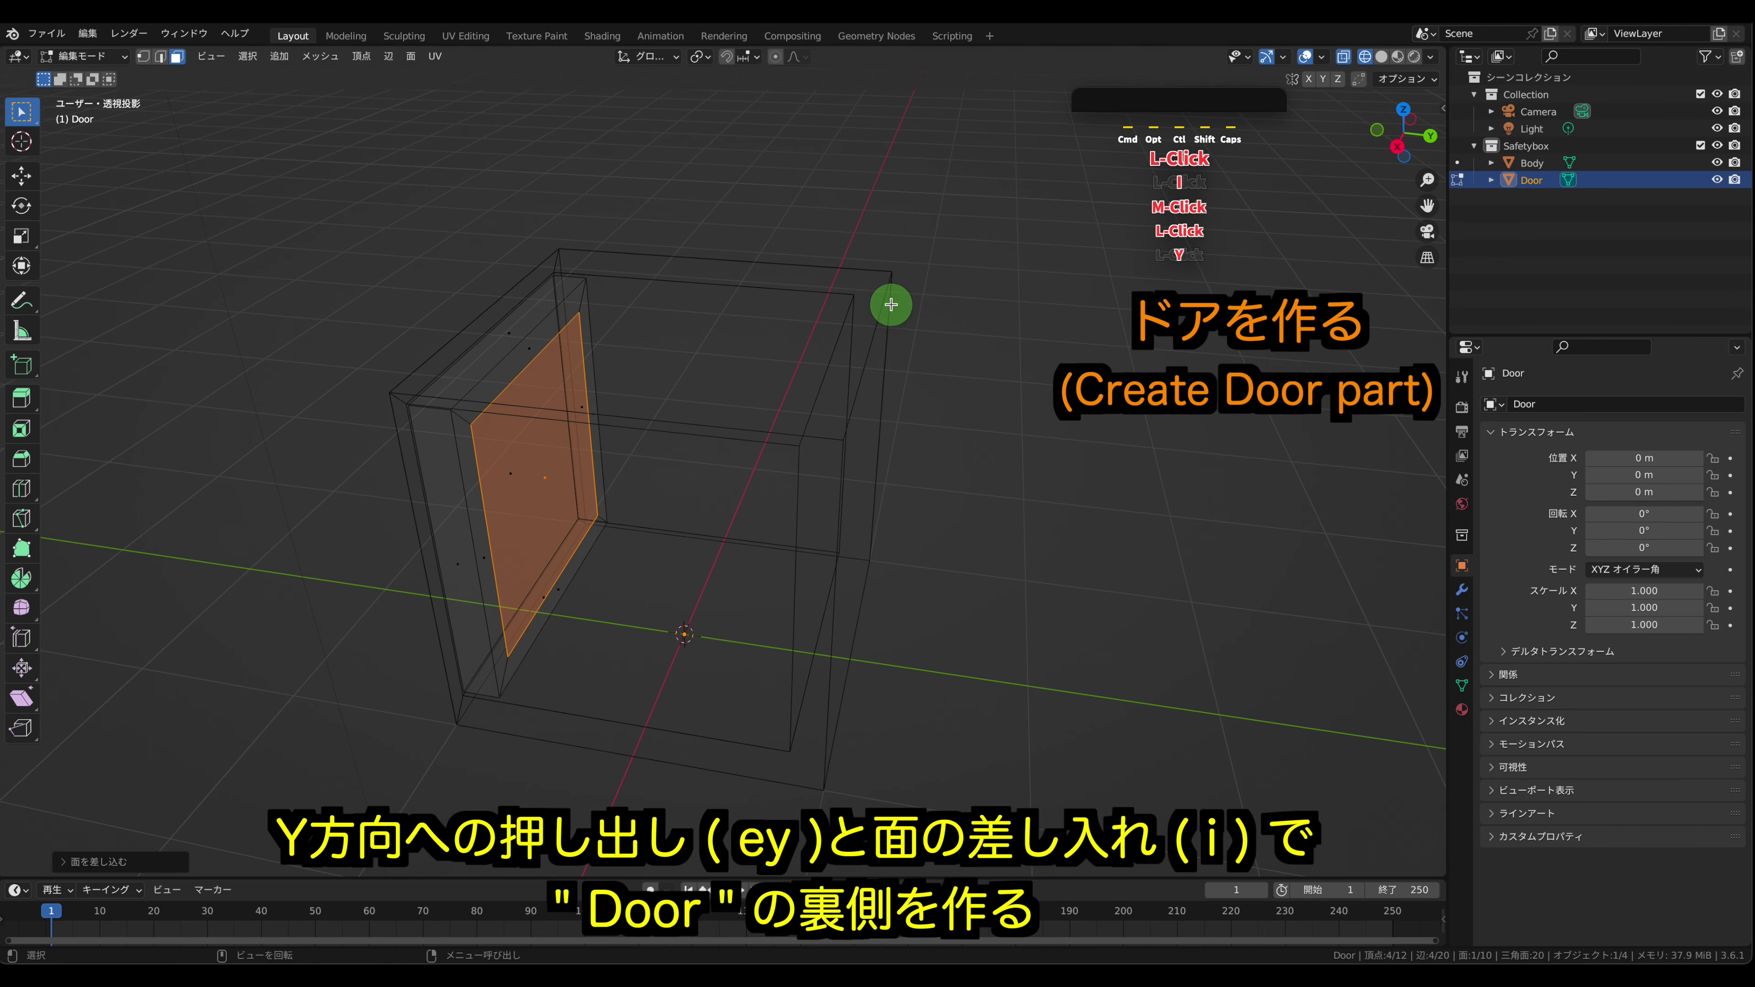
# - Extrude Door's inset back face along Y as a second tier and inset its end face
pyautogui.press('e')
pyautogui.press('y')
pyautogui.click(922, 305)
pyautogui.press('i')
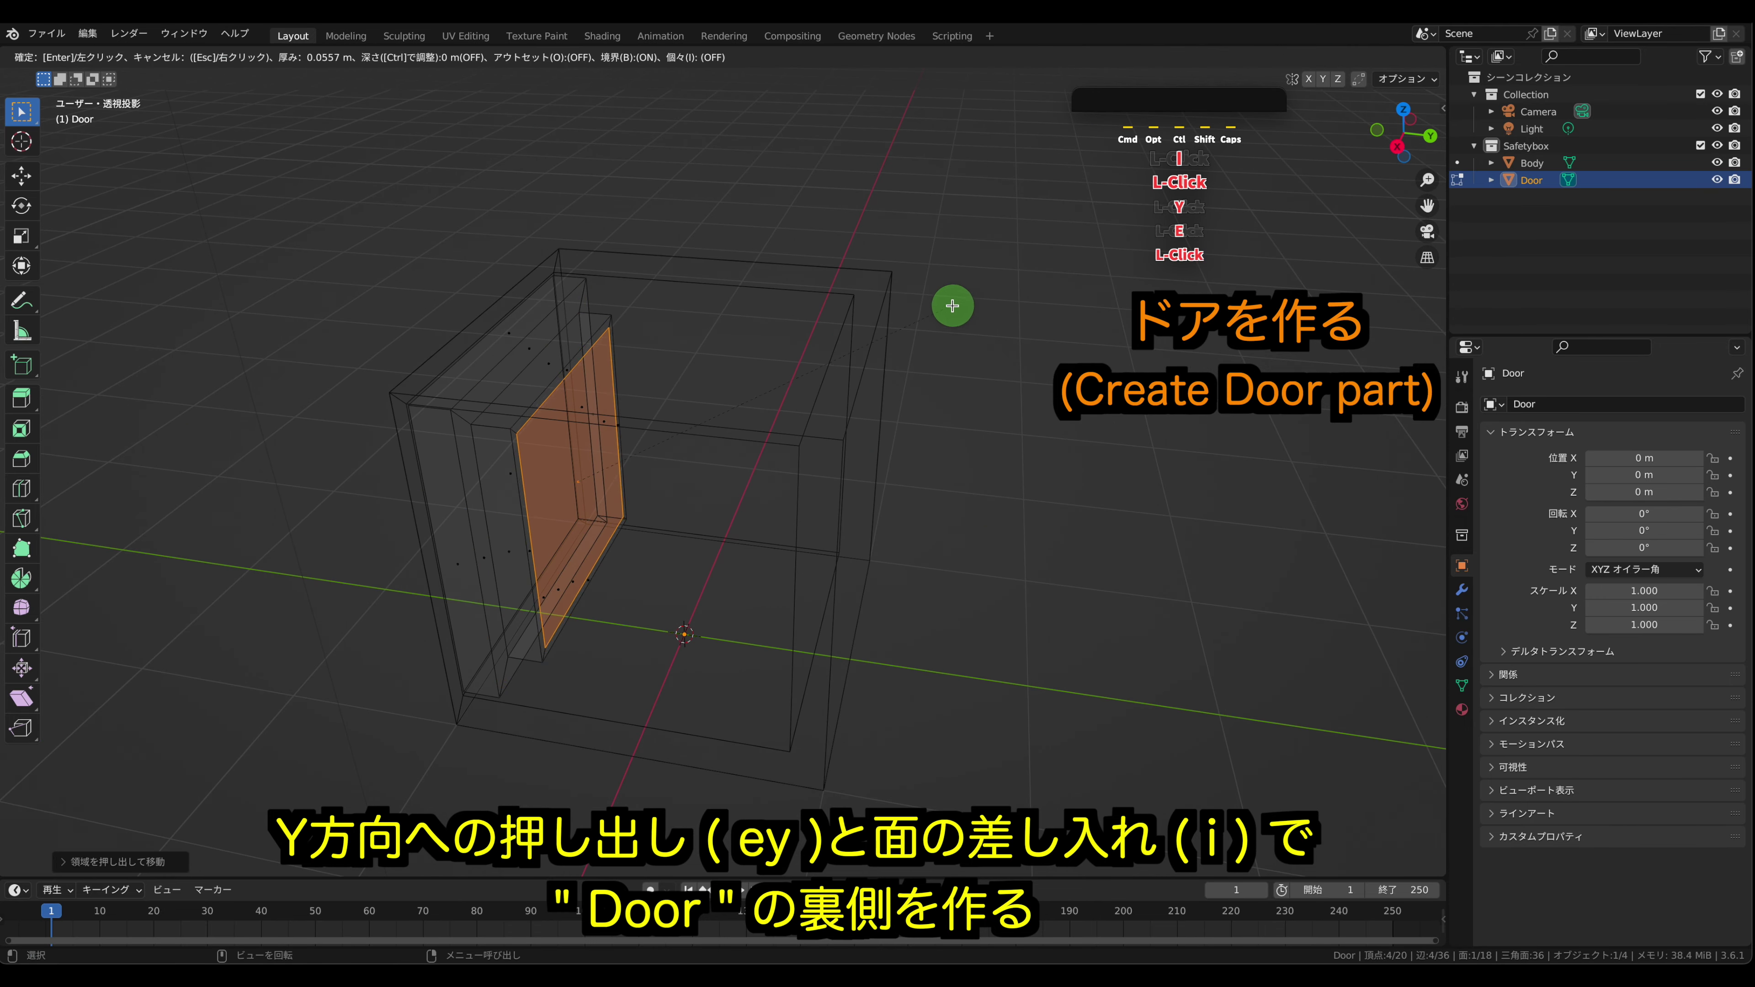
pyautogui.click(944, 314)
# - Extrude Door's innermost back face about 0.11 m along Y as a third tier and leave Edit Mode
pyautogui.press('e')
pyautogui.press('y')
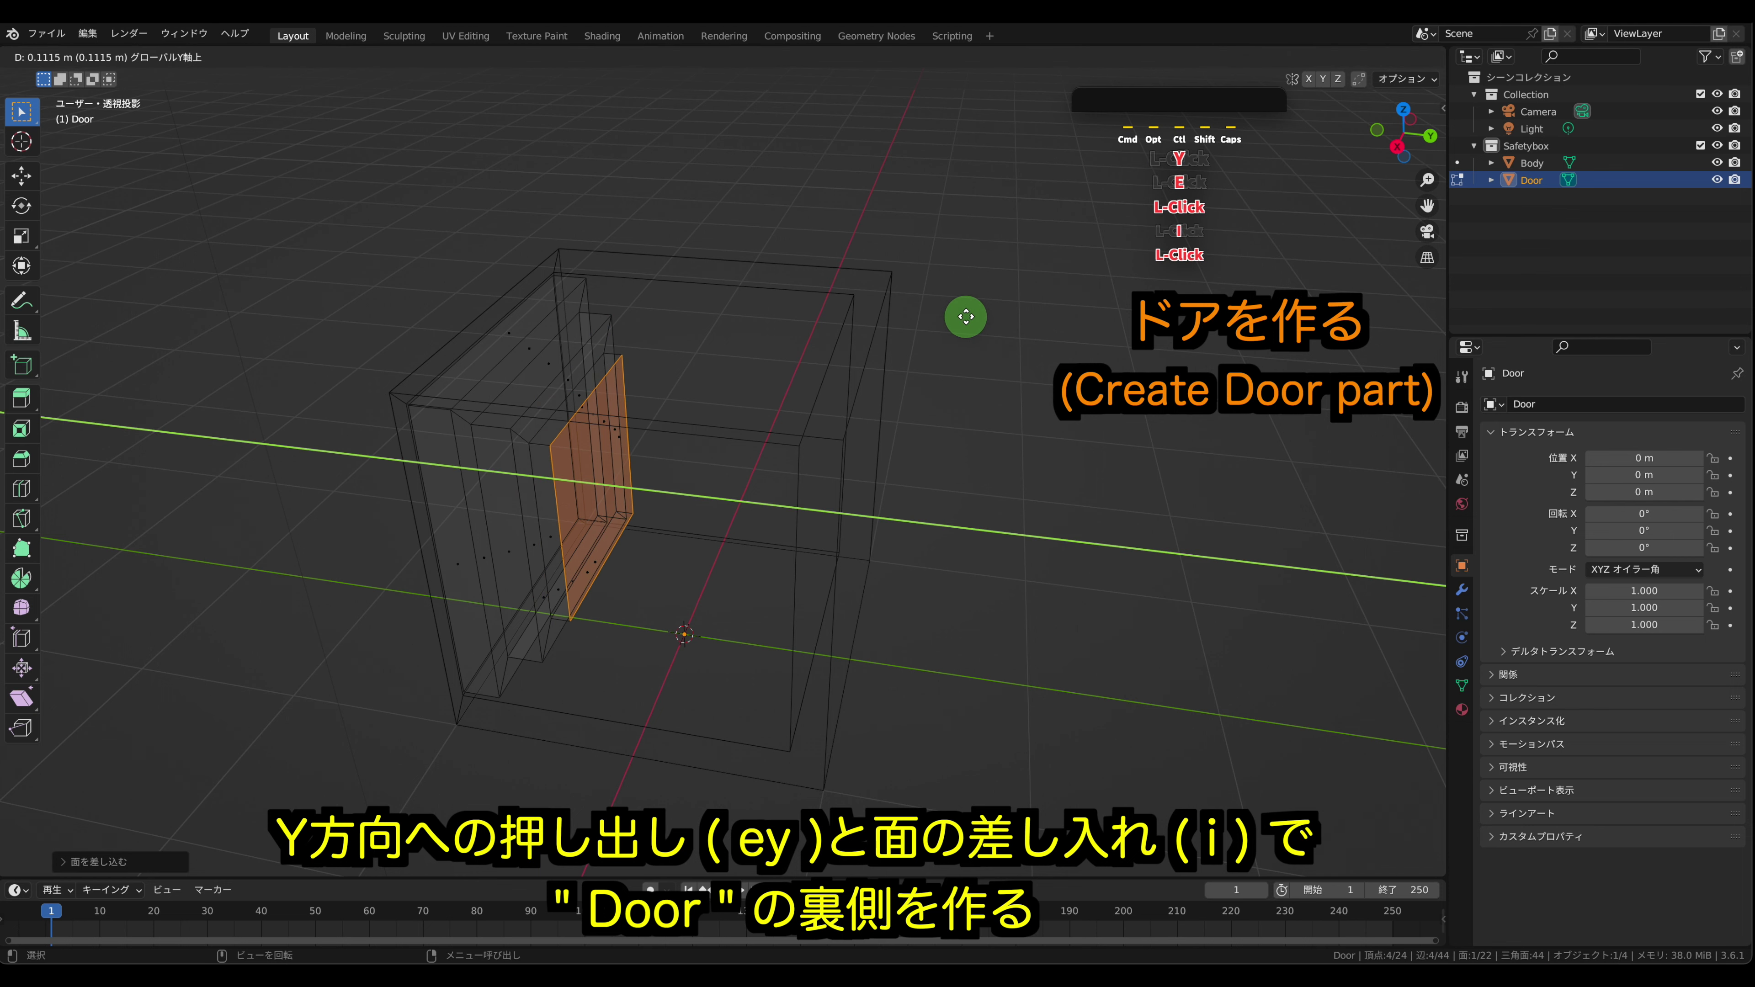
pyautogui.click(966, 316)
pyautogui.press('Tab')
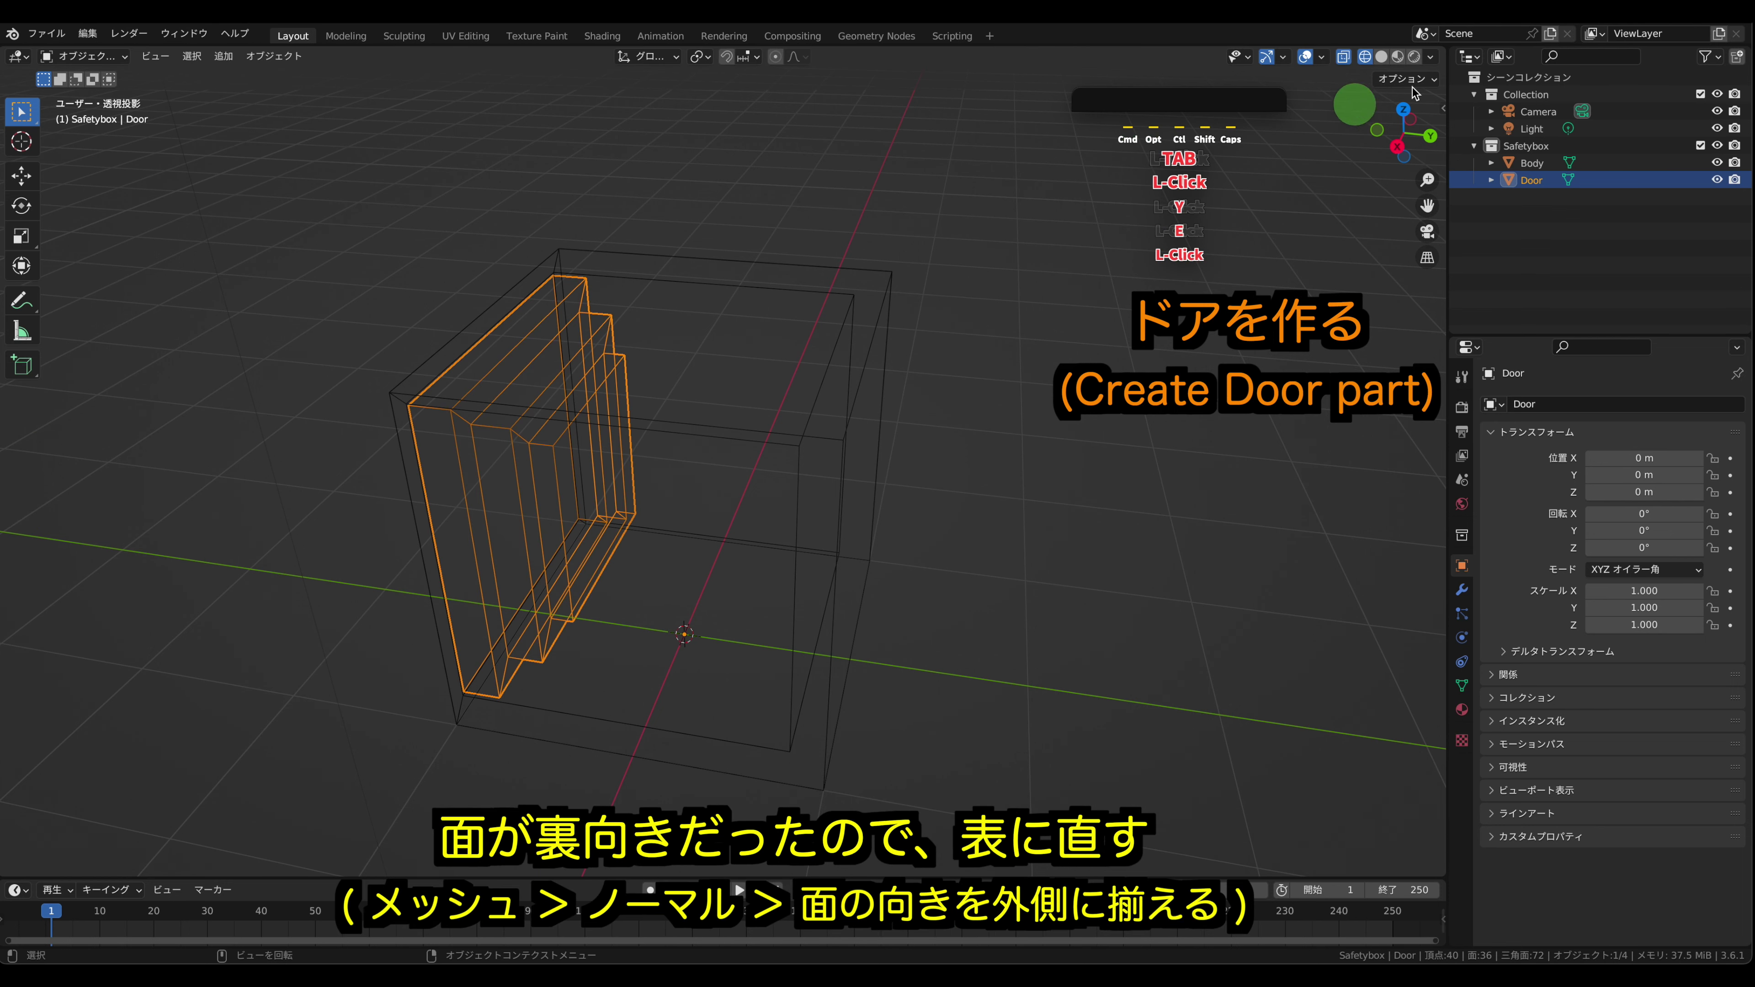
# - Switch to solid shading and hide Body to inspect the face orientation of Door
pyautogui.click(1400, 58)
pyautogui.moveTo(848, 271)
pyautogui.mouseDown(button='middle')
pyautogui.moveTo(897, 223)
pyautogui.moveTo(880, 237)
pyautogui.mouseUp(button='middle')
pyautogui.click(1716, 163)
pyautogui.moveTo(579, 486); pyautogui.dragTo(559, 134, button='middle')
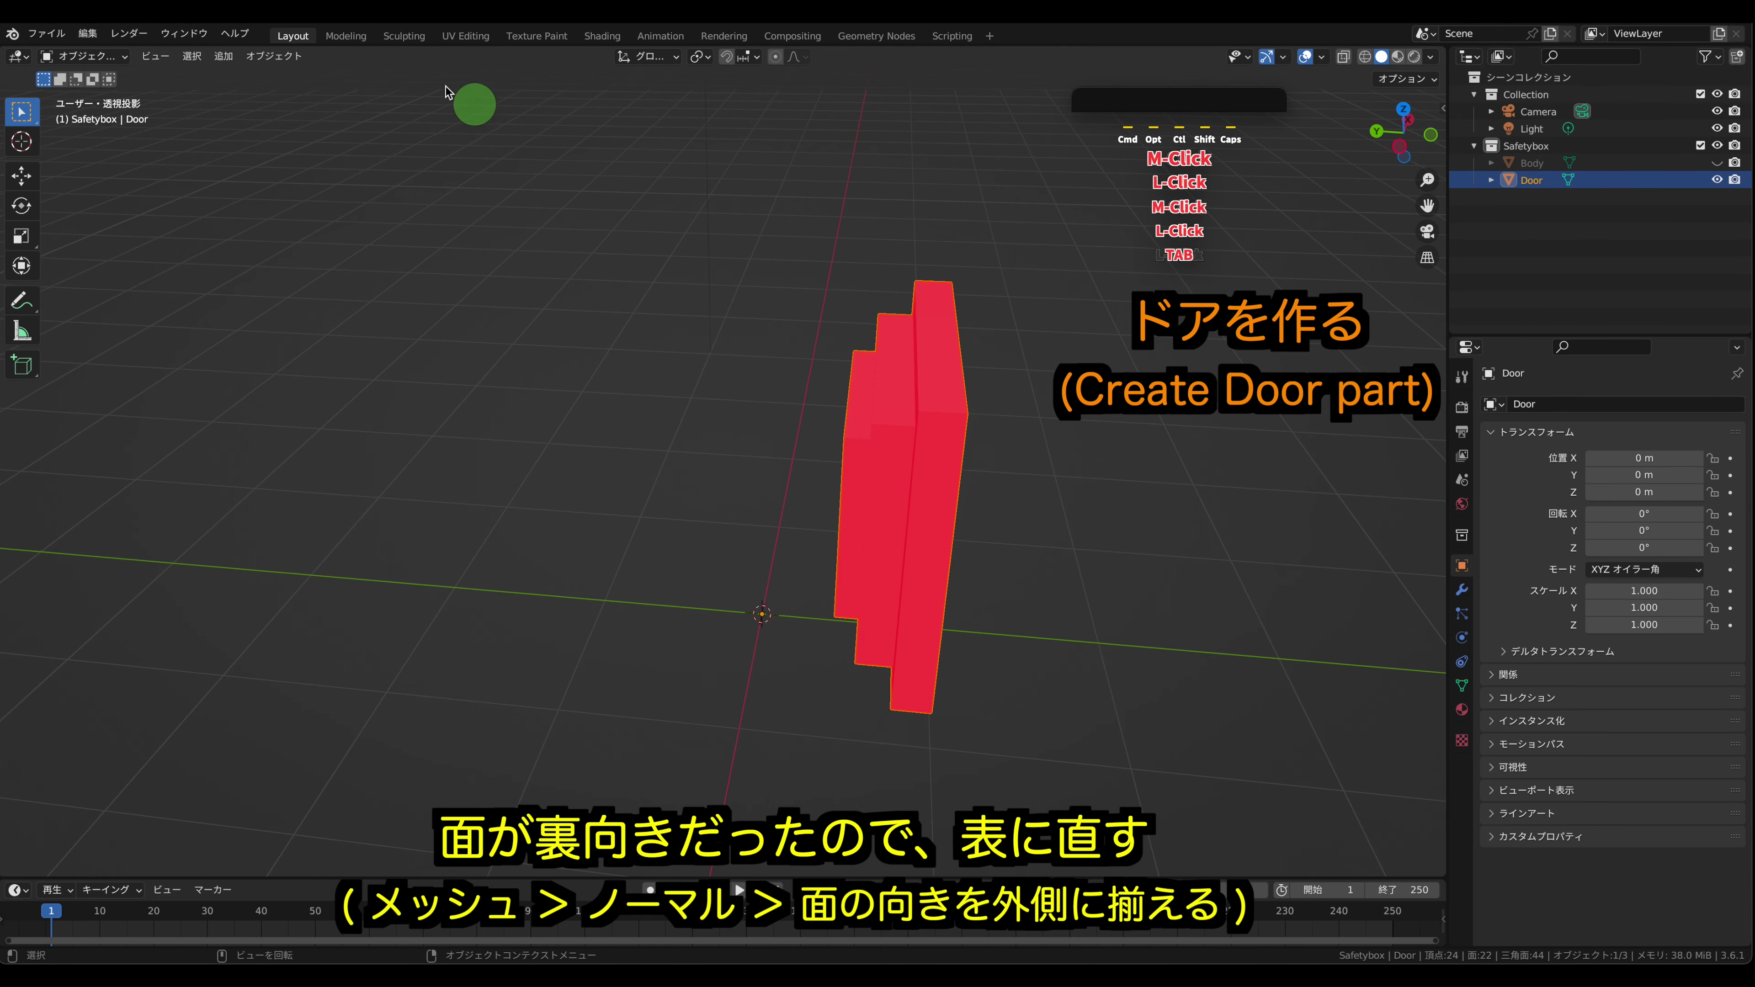
# - Recalculate the normals of all Door faces to point outside
pyautogui.press('Tab')
pyautogui.press('a')
pyautogui.click(319, 55)
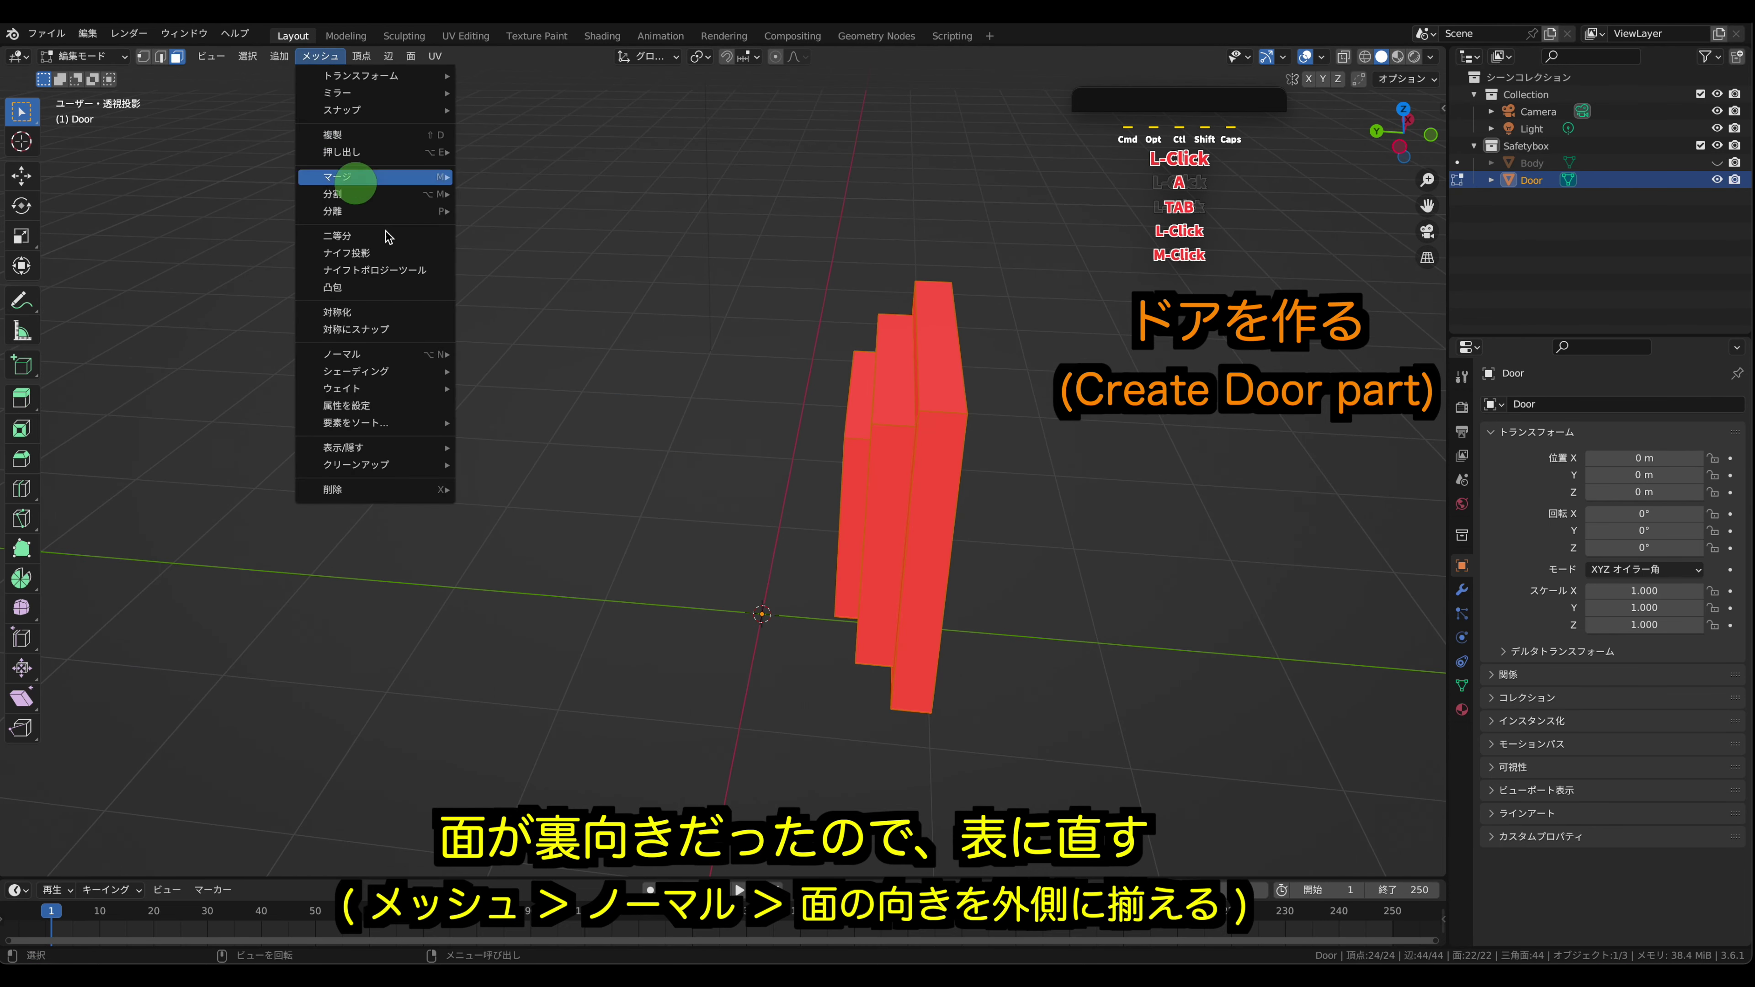
pyautogui.moveTo(404, 354)
pyautogui.click(513, 369)
pyautogui.press('Tab')
pyautogui.click(1058, 403)
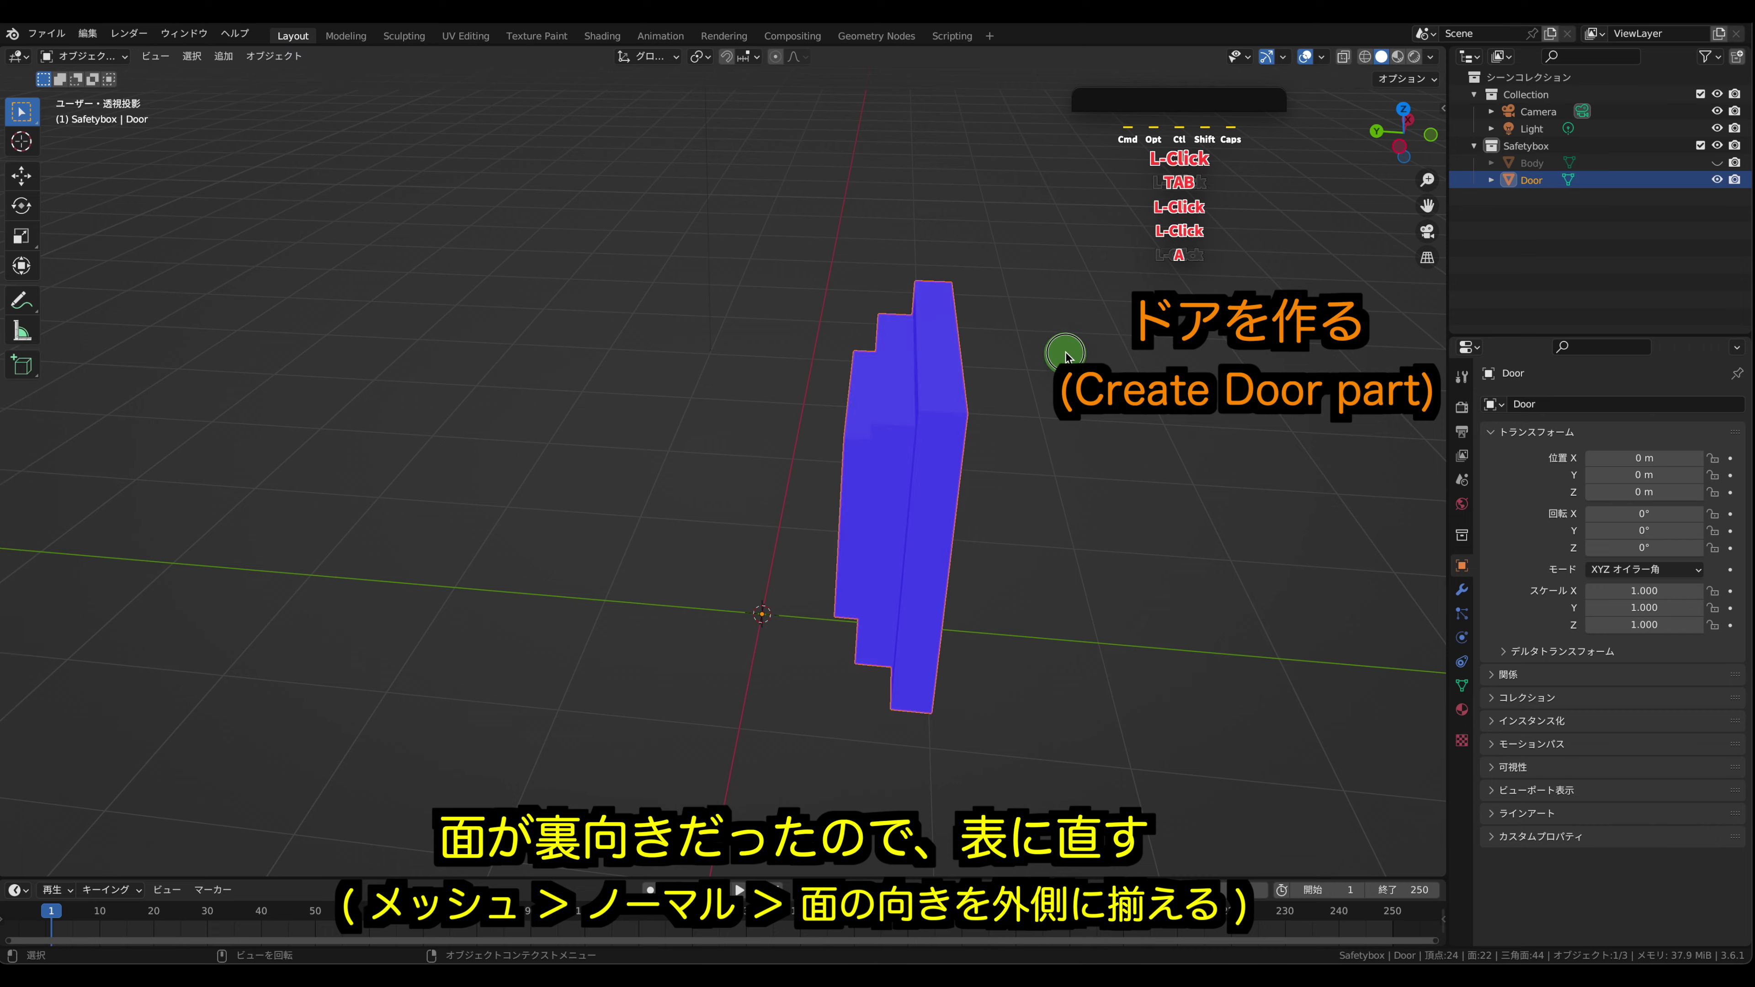
# - Unhide Body, enter Edit Mode on Door and turn off the face orientation overlay
pyautogui.moveTo(1066, 450); pyautogui.dragTo(929, 418, button='middle')
pyautogui.click(1716, 163)
pyautogui.moveTo(1280, 445); pyautogui.dragTo(1244, 415, button='middle')
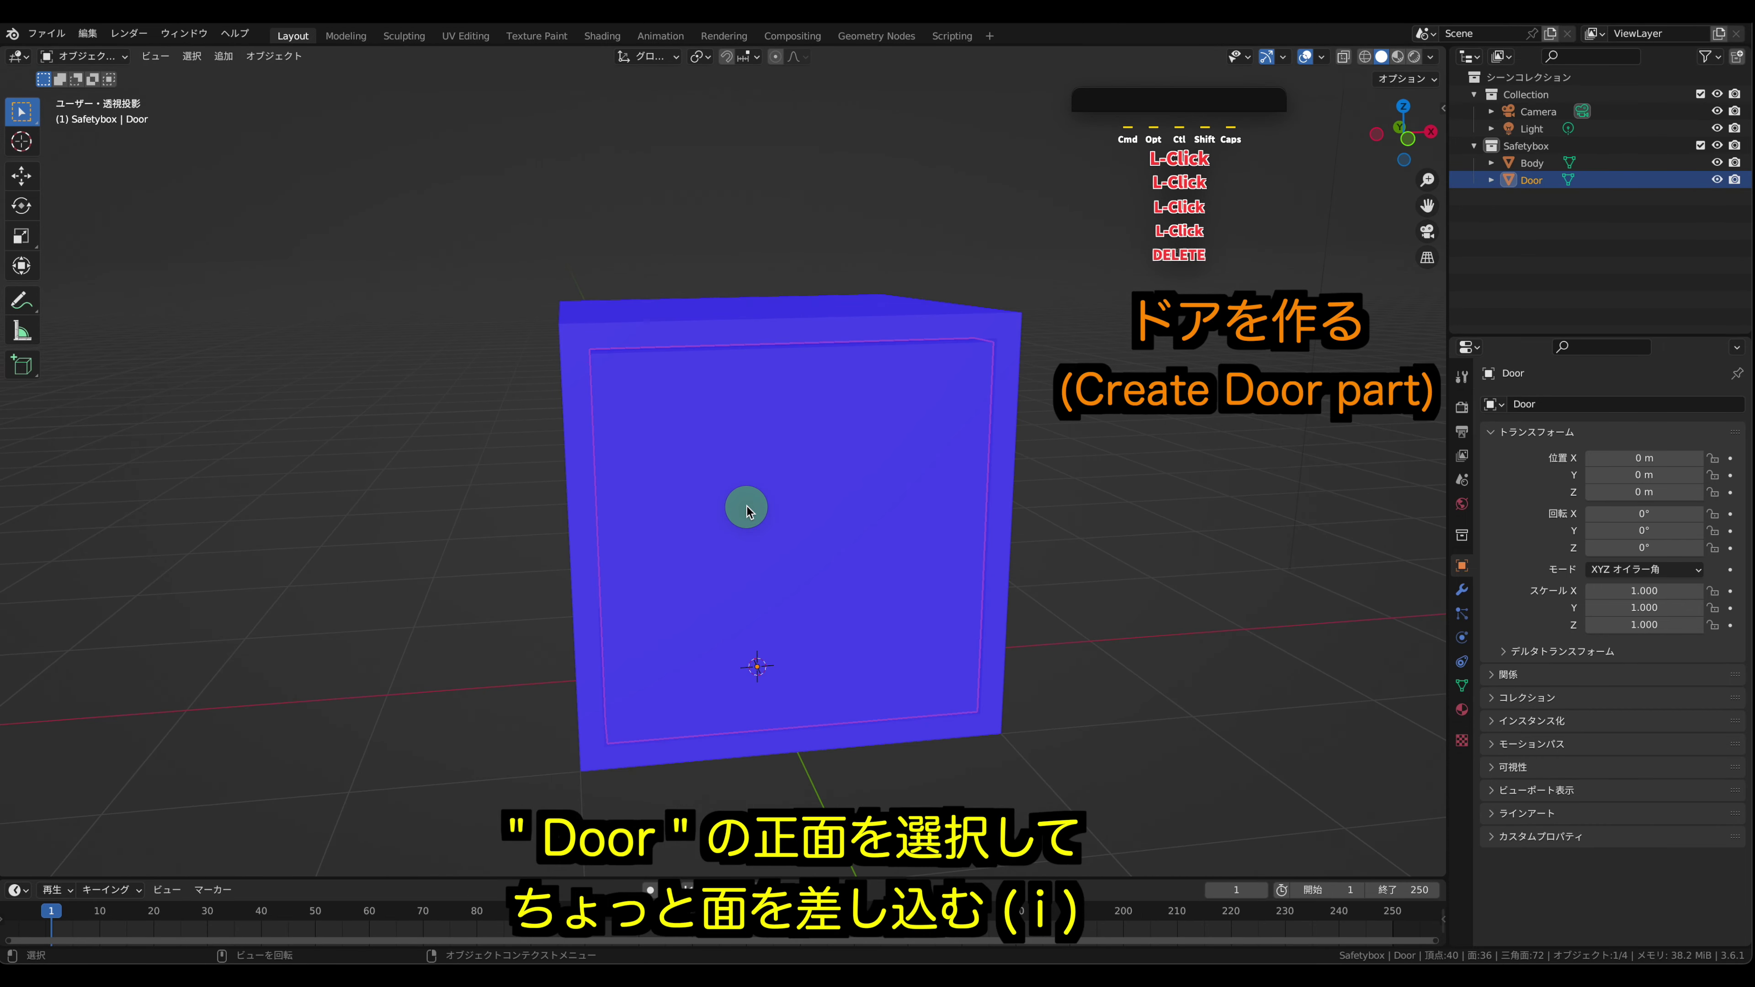
pyautogui.press('Tab')
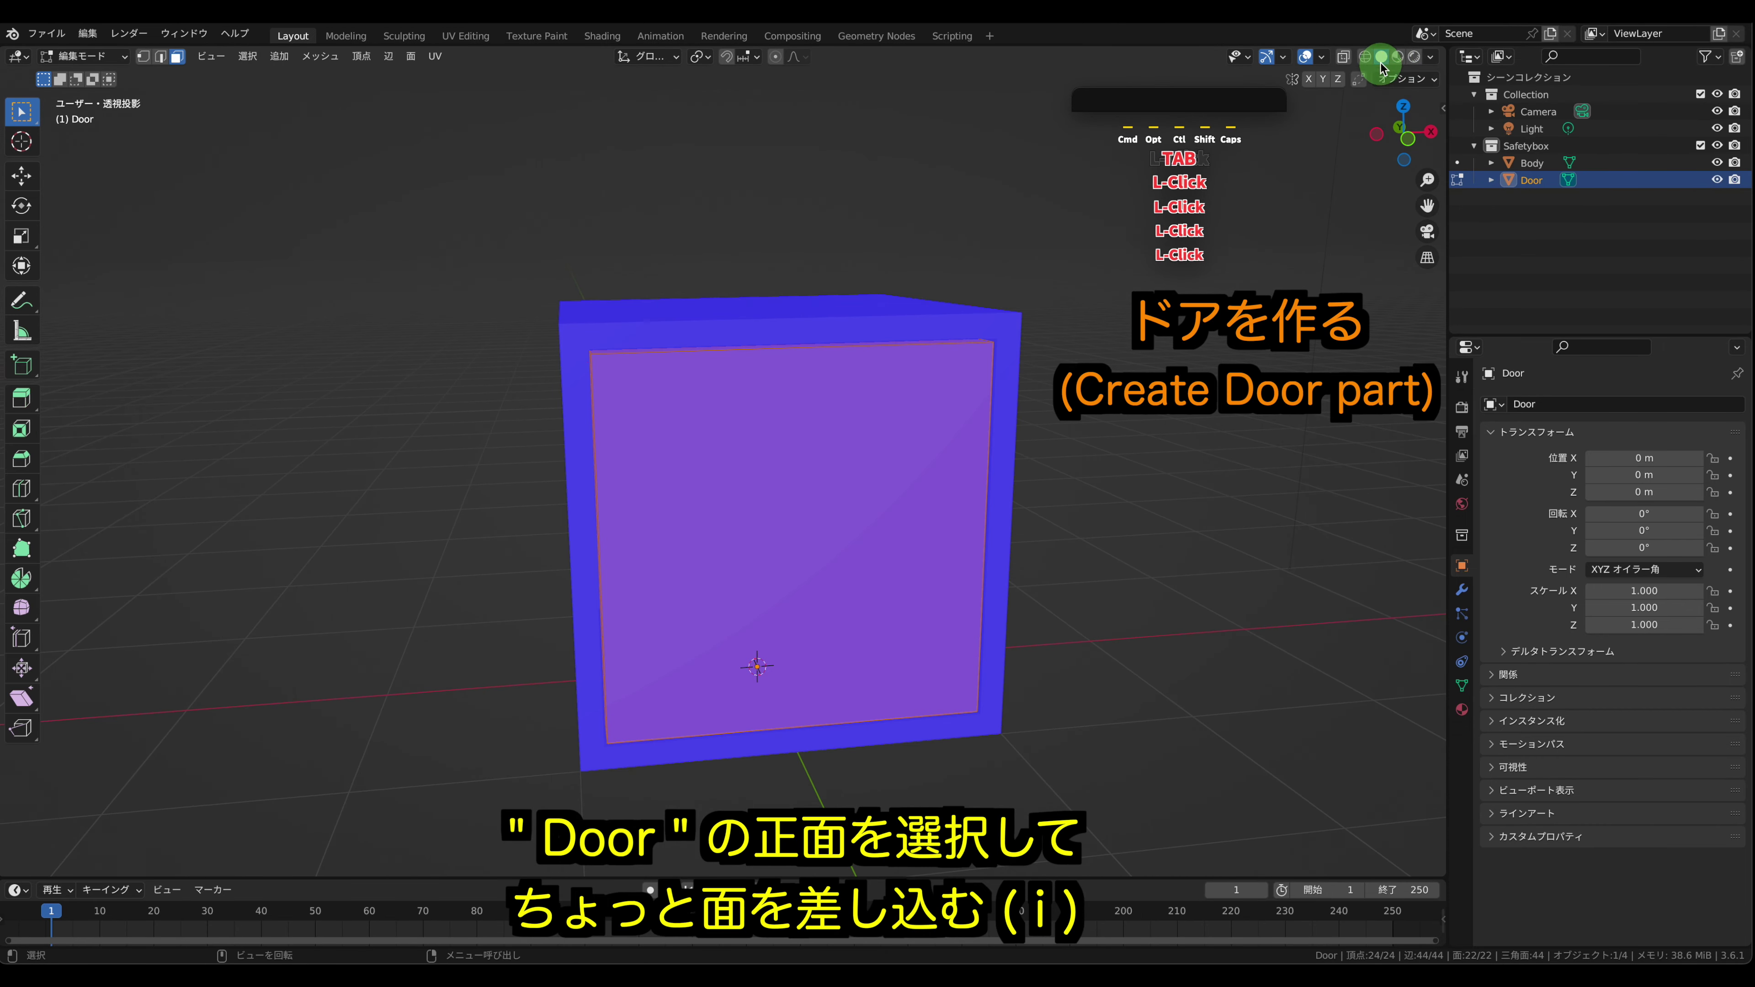
pyautogui.moveTo(758, 183); pyautogui.dragTo(927, 110, button='middle')
pyautogui.click(1322, 58)
pyautogui.click(1246, 440)
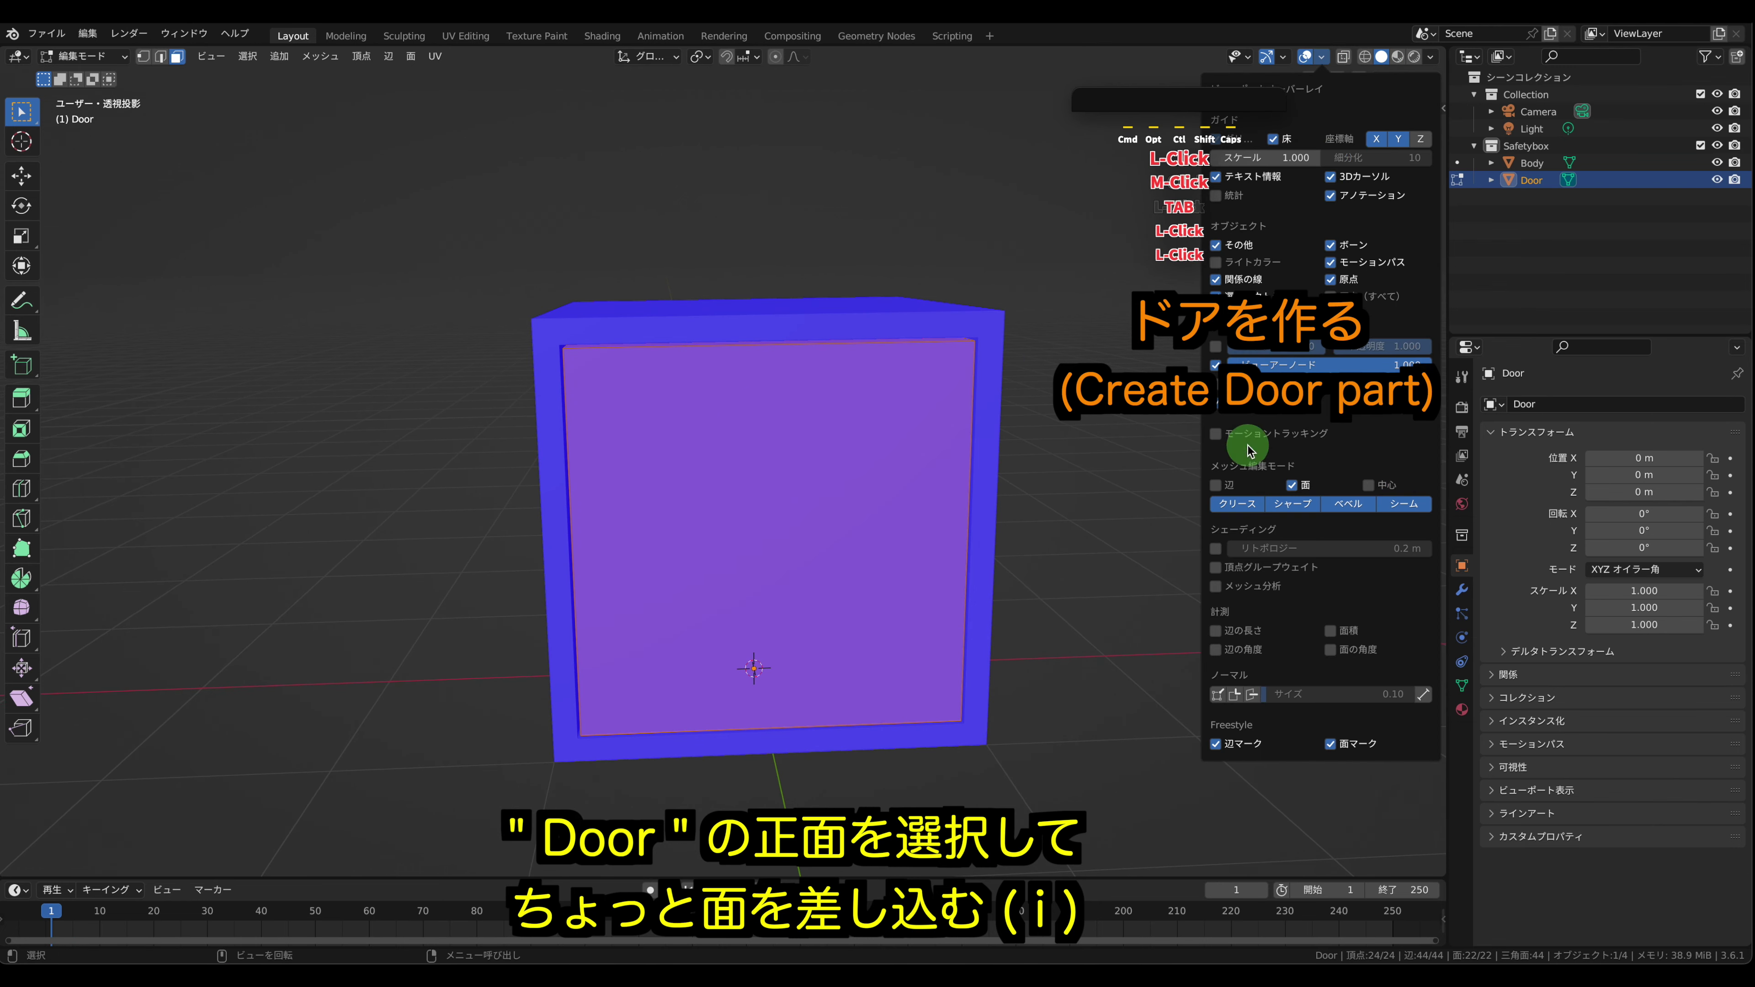
# - Inset Door's front face twice, first by about 0.04 m and again by about 0.11 m
pyautogui.moveTo(1124, 482); pyautogui.dragTo(870, 400, button='middle')
pyautogui.click(722, 502)
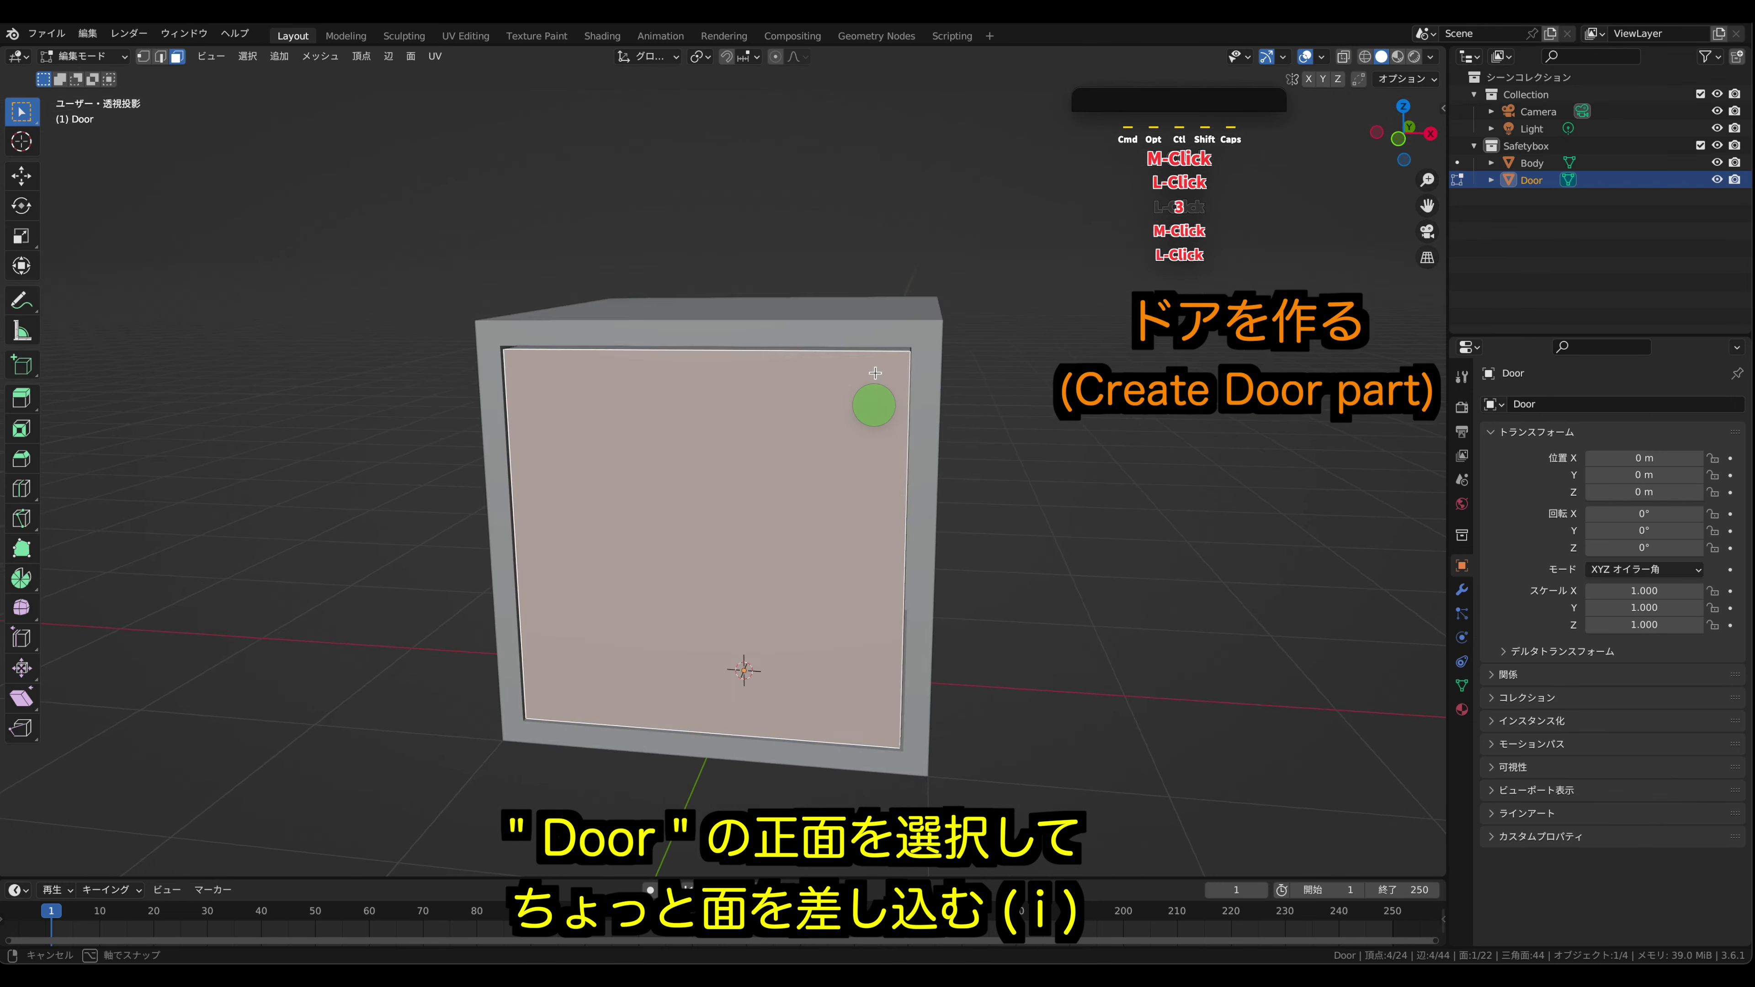
pyautogui.press('i')
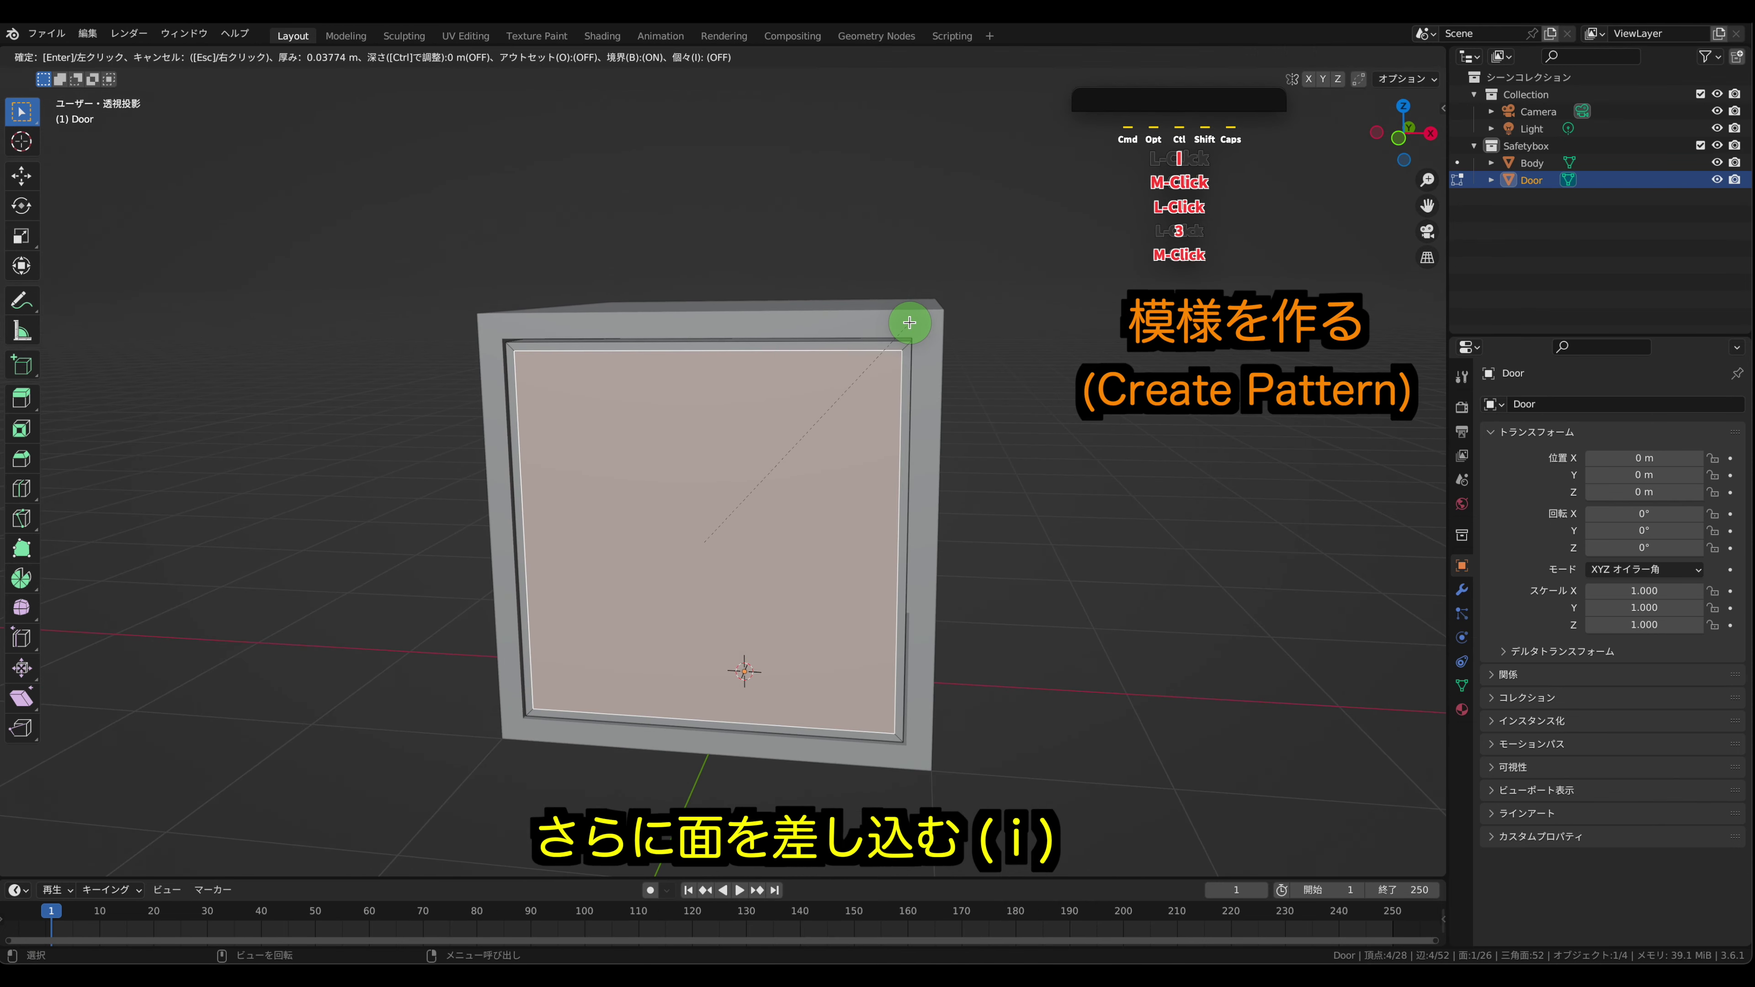
pyautogui.click(911, 320)
pyautogui.press('i')
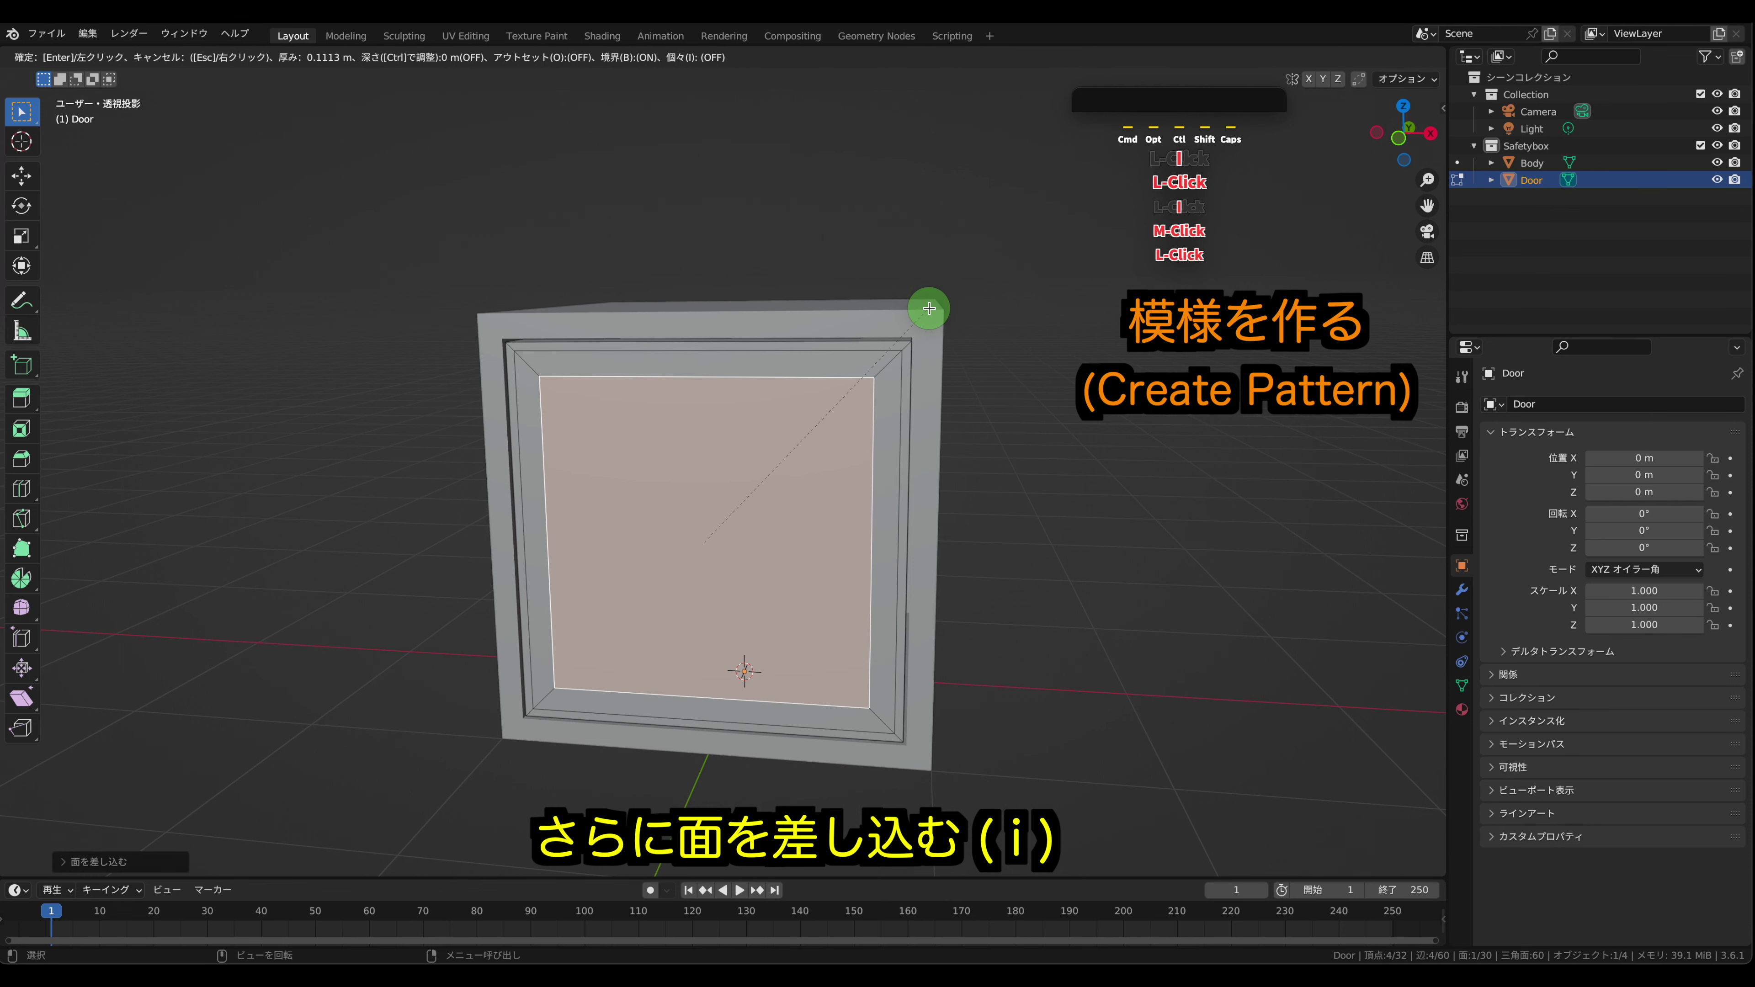
pyautogui.click(929, 309)
pyautogui.moveTo(1081, 321); pyautogui.dragTo(1038, 420, button='middle')
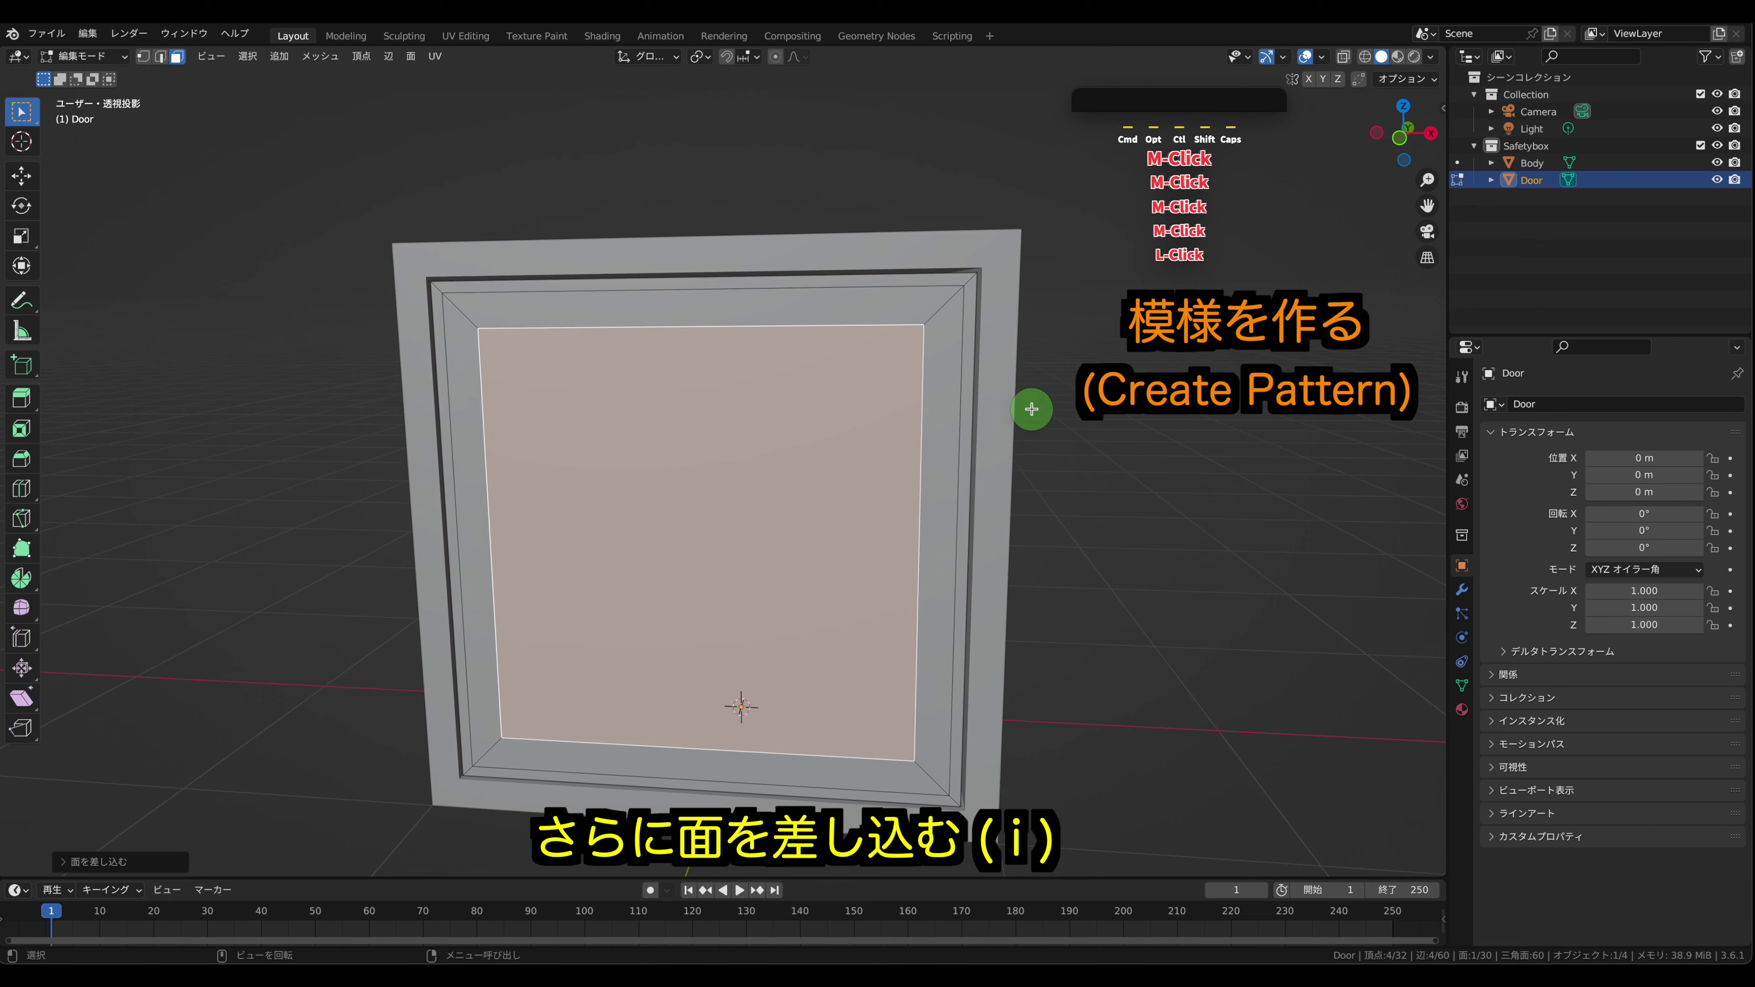
# - In edge selection mode, select the four edges of the outer inset square on Door's front
pyautogui.press('Tab')
pyautogui.press('Tab')
pyautogui.press('2')
pyautogui.click(686, 291)
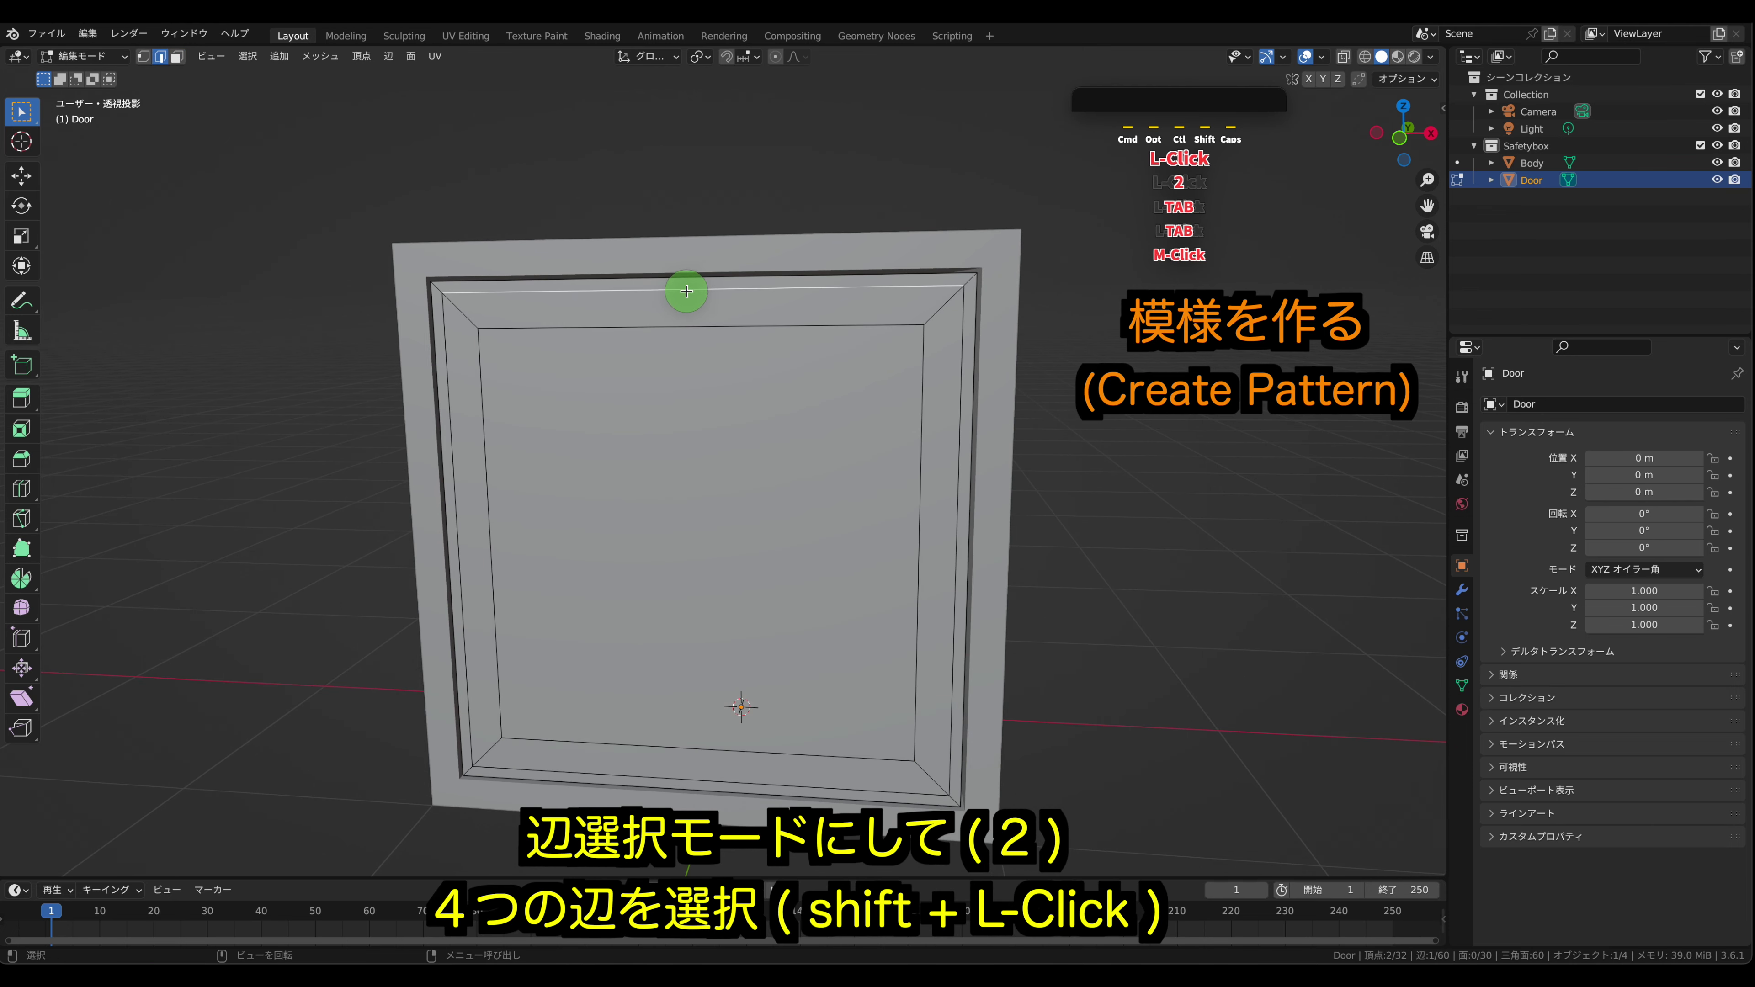
pyautogui.keyDown('shift'); pyautogui.click(447, 437); pyautogui.keyUp('shift')
pyautogui.keyDown('shift'); pyautogui.click(955, 502); pyautogui.keyUp('shift')
pyautogui.rightClick(600, 456)
pyautogui.click(600, 454)
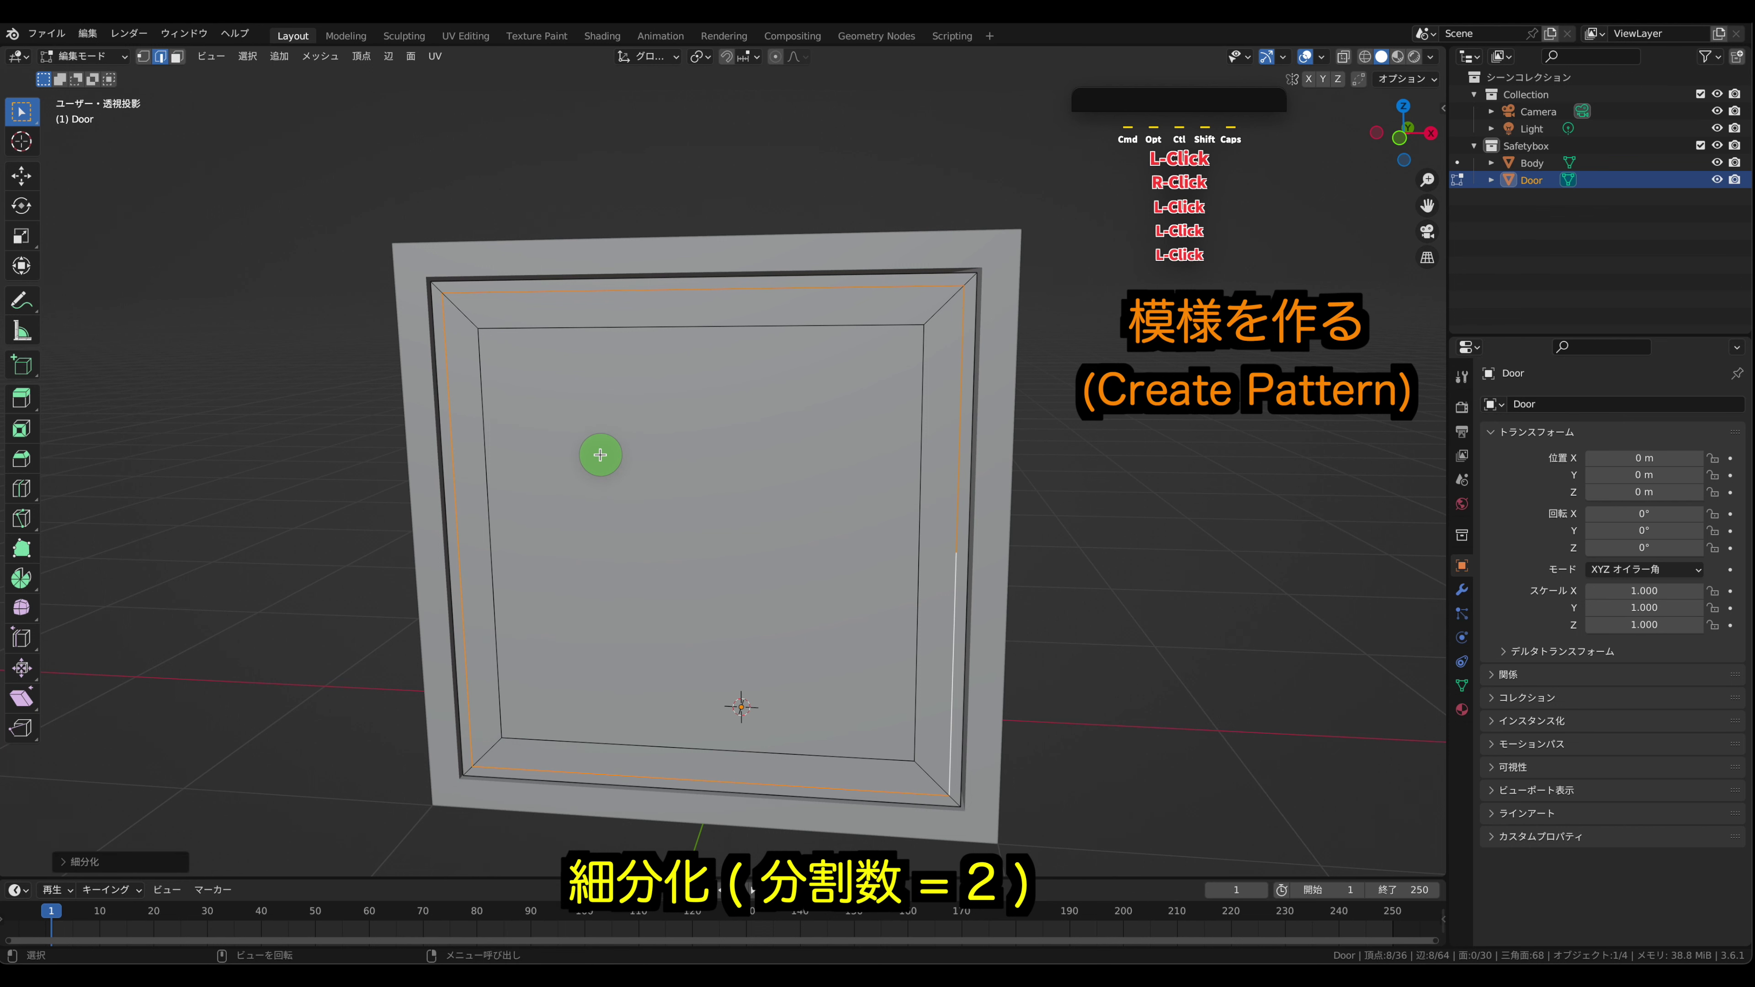
pyautogui.press('1')
pyautogui.hotkey('ctrl', 'z')
pyautogui.hotkey('ctrl', 'z')
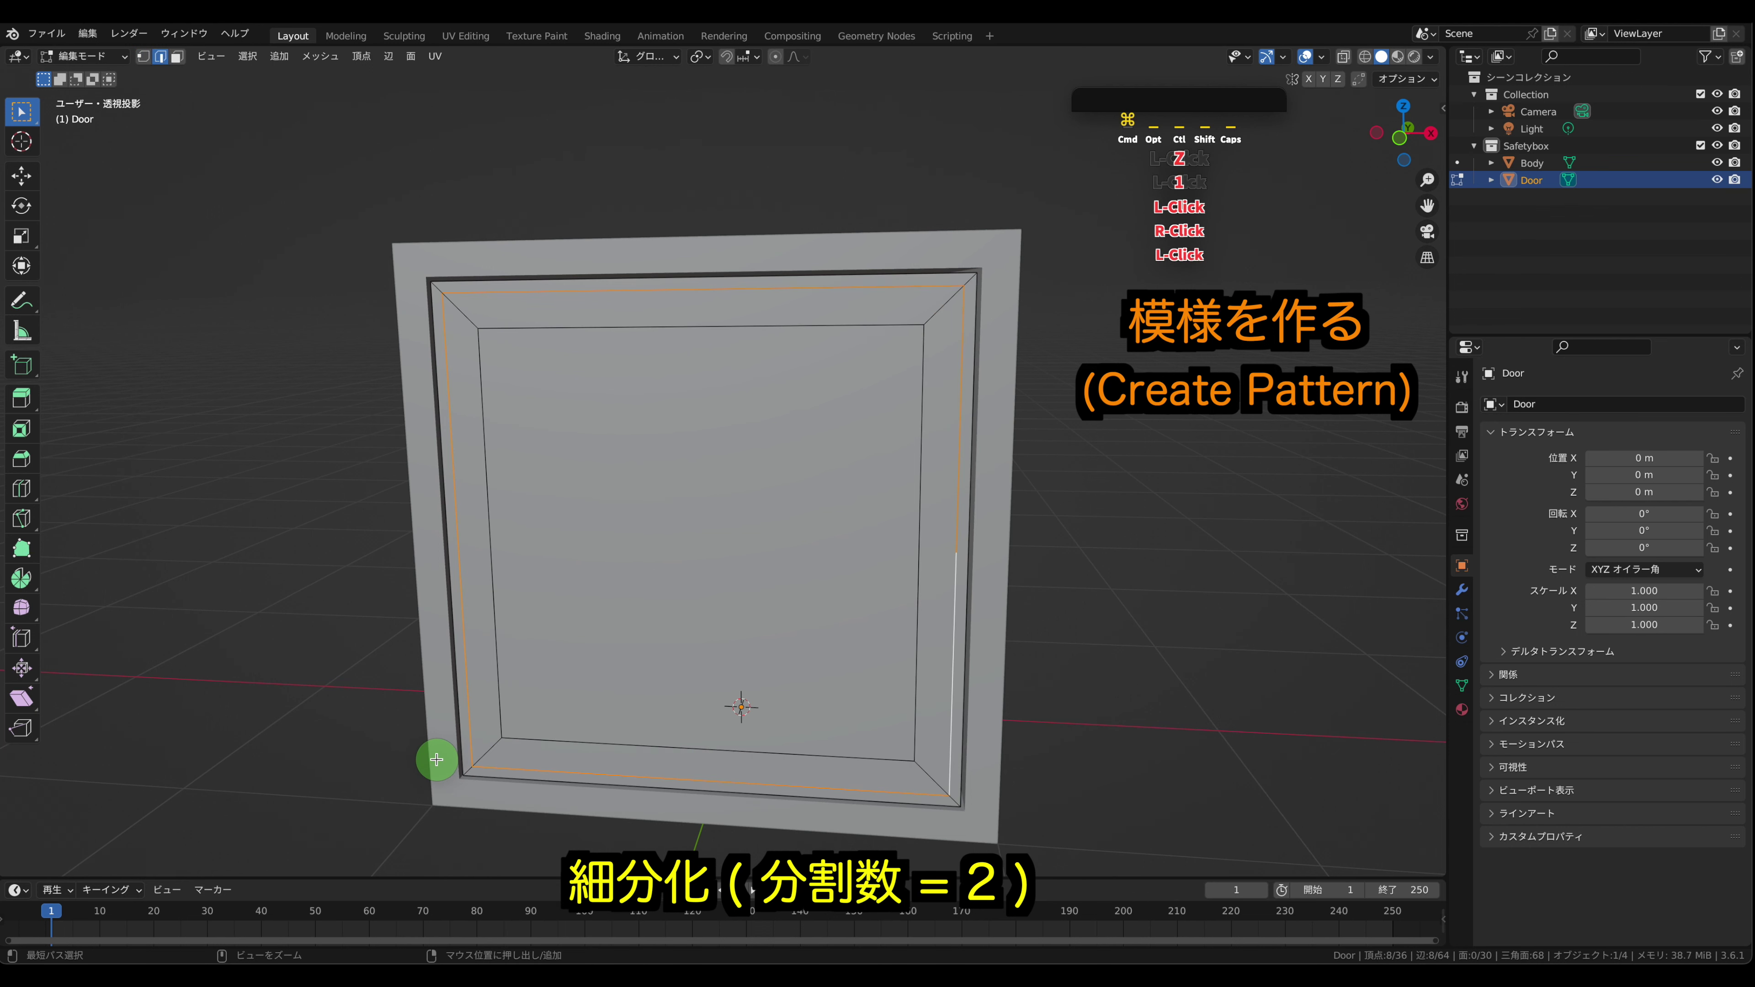
# - Subdivide the four selected edges with 2 cuts
pyautogui.rightClick(375, 482)
pyautogui.click(378, 454)
pyautogui.click(100, 864)
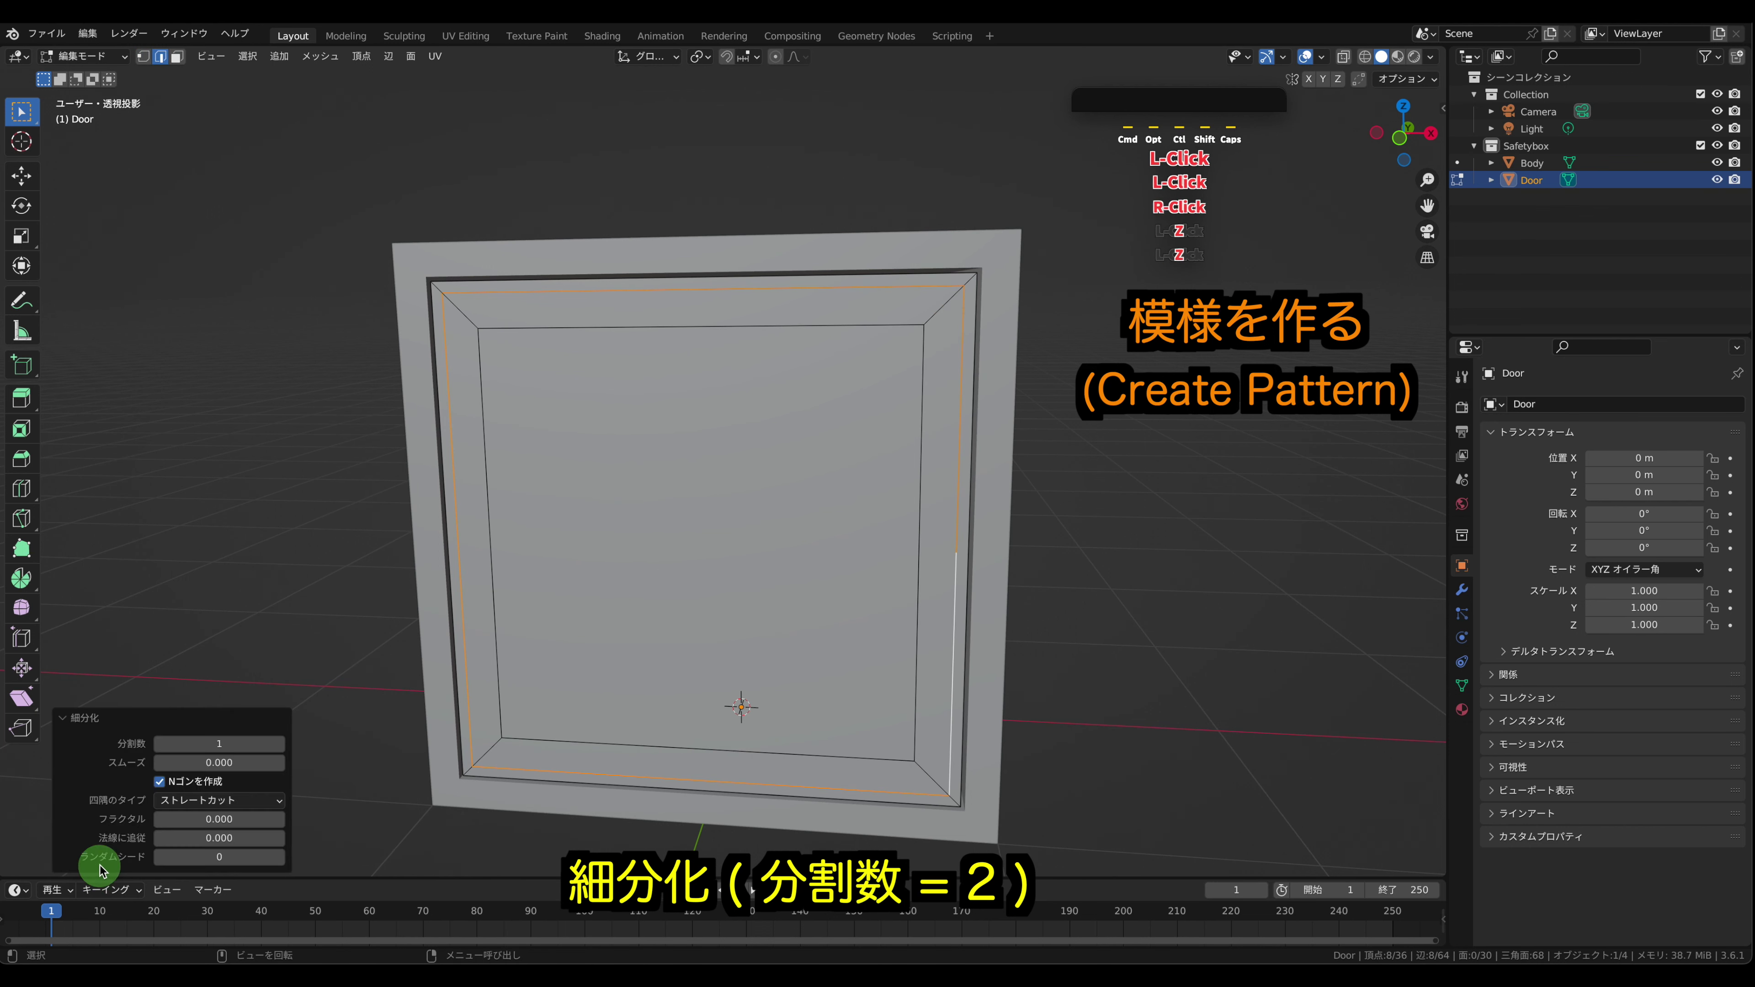
pyautogui.click(287, 748)
# - Switch to vertex selection, enable snapping to vertices and select the upper added vertex on the left outer edge
pyautogui.press('Tab')
pyautogui.press('Tab')
pyautogui.press('a')
pyautogui.press('1')
pyautogui.click(339, 473)
pyautogui.moveTo(490, 399); pyautogui.dragTo(691, 153, button='middle')
pyautogui.click(726, 56)
pyautogui.click(756, 57)
pyautogui.click(713, 118)
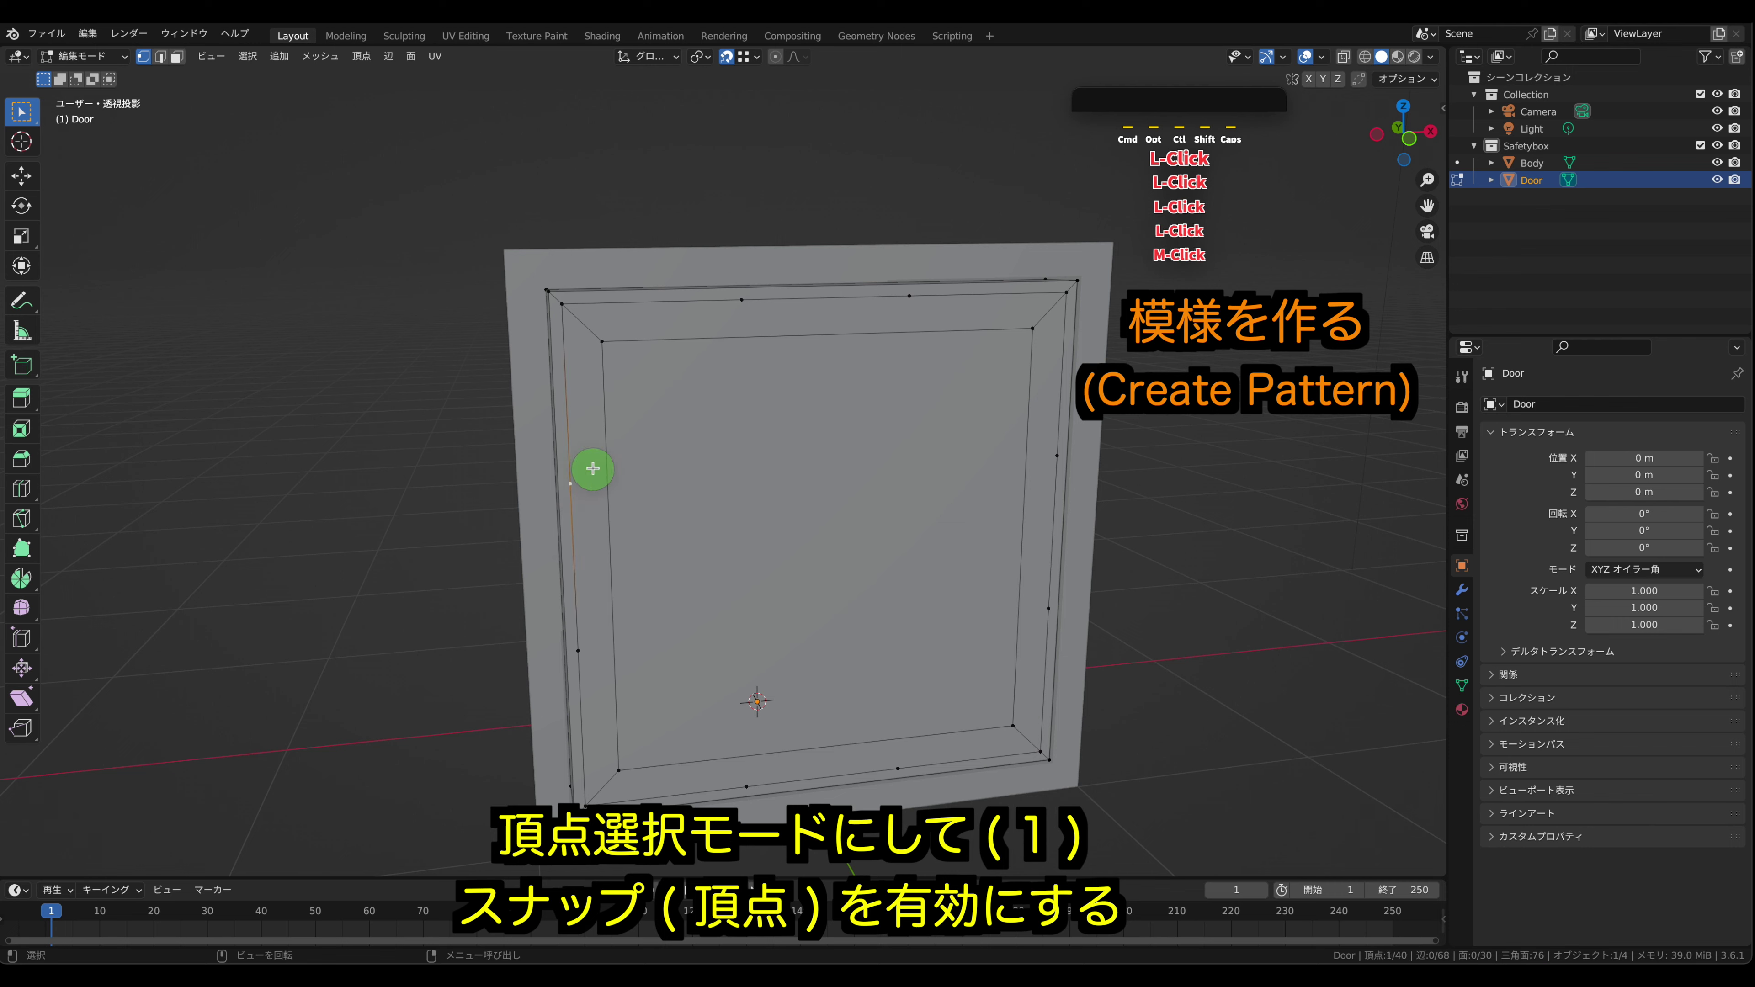
# - Move the two added vertices on the left outer edge along Z to align with the inner square's left corners
pyautogui.press('g')
pyautogui.press('z')
pyautogui.click(599, 345)
pyautogui.click(632, 641)
pyautogui.press('g')
pyautogui.press('z')
pyautogui.click(616, 751)
pyautogui.press('g')
pyautogui.press('z')
pyautogui.click(618, 771)
# - Move the two added vertices on the right outer edge along Z to align with the inner square's right corners
pyautogui.click(1046, 607)
pyautogui.press('g')
pyautogui.press('z')
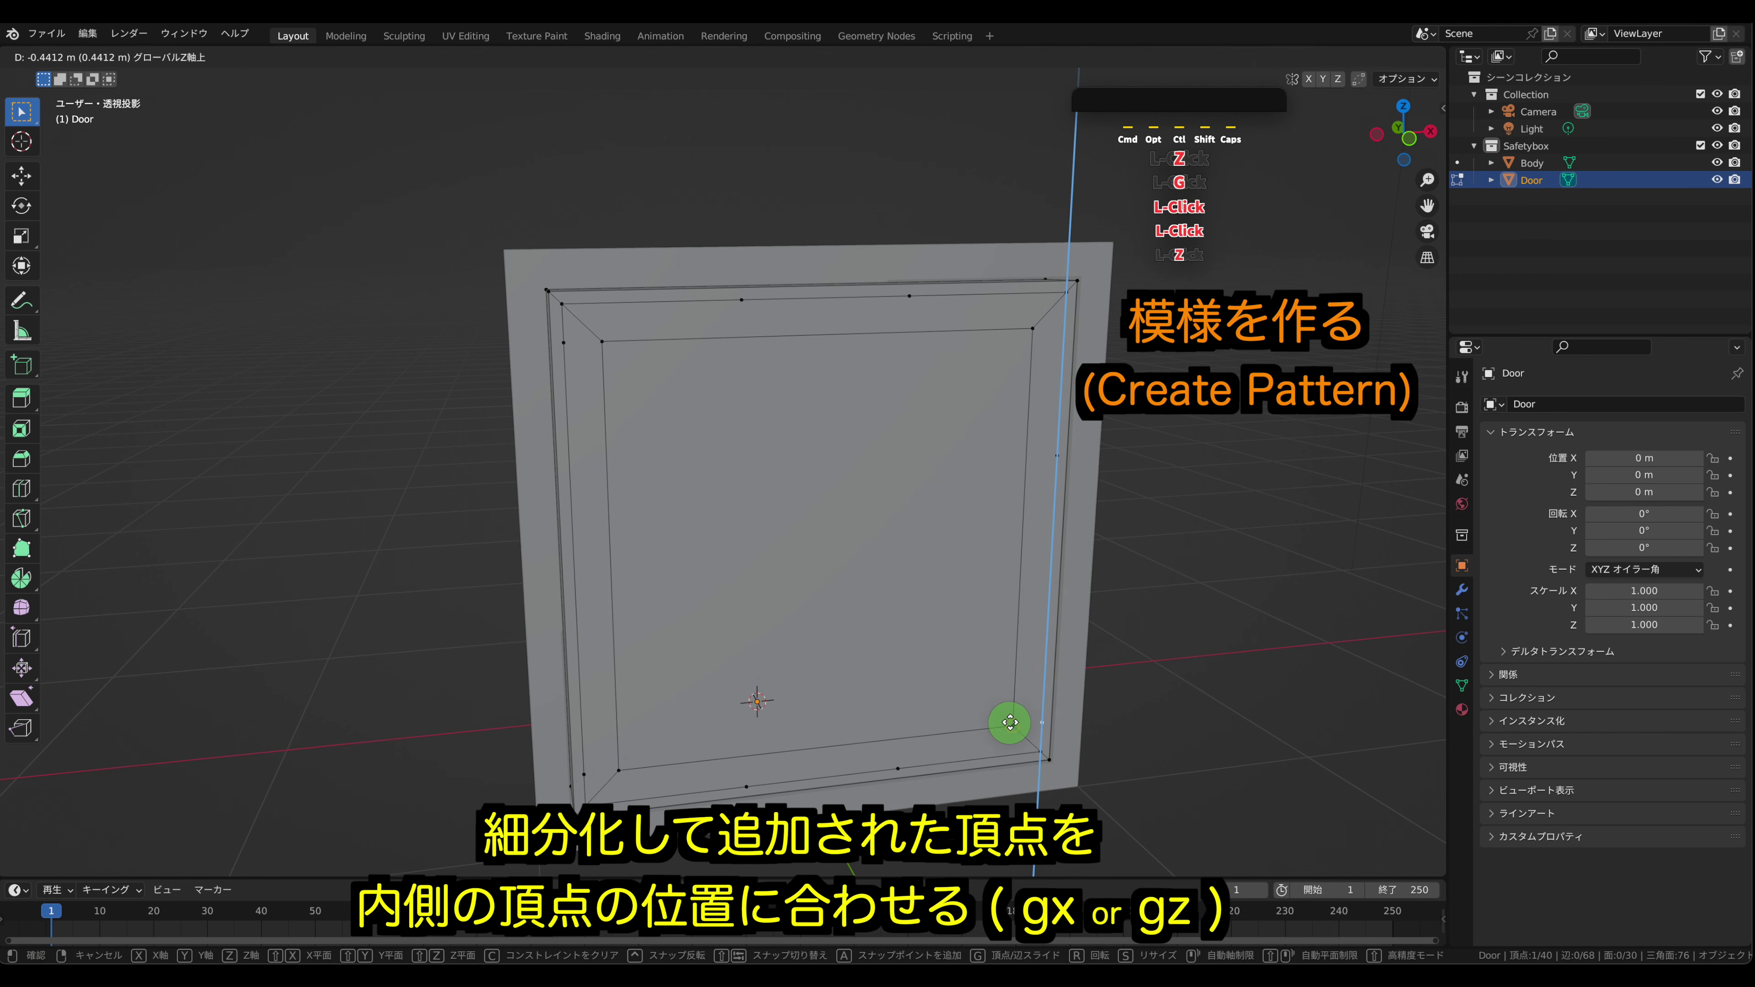
pyautogui.click(1010, 722)
pyautogui.click(1051, 453)
pyautogui.press('g')
pyautogui.press('z')
pyautogui.click(1034, 335)
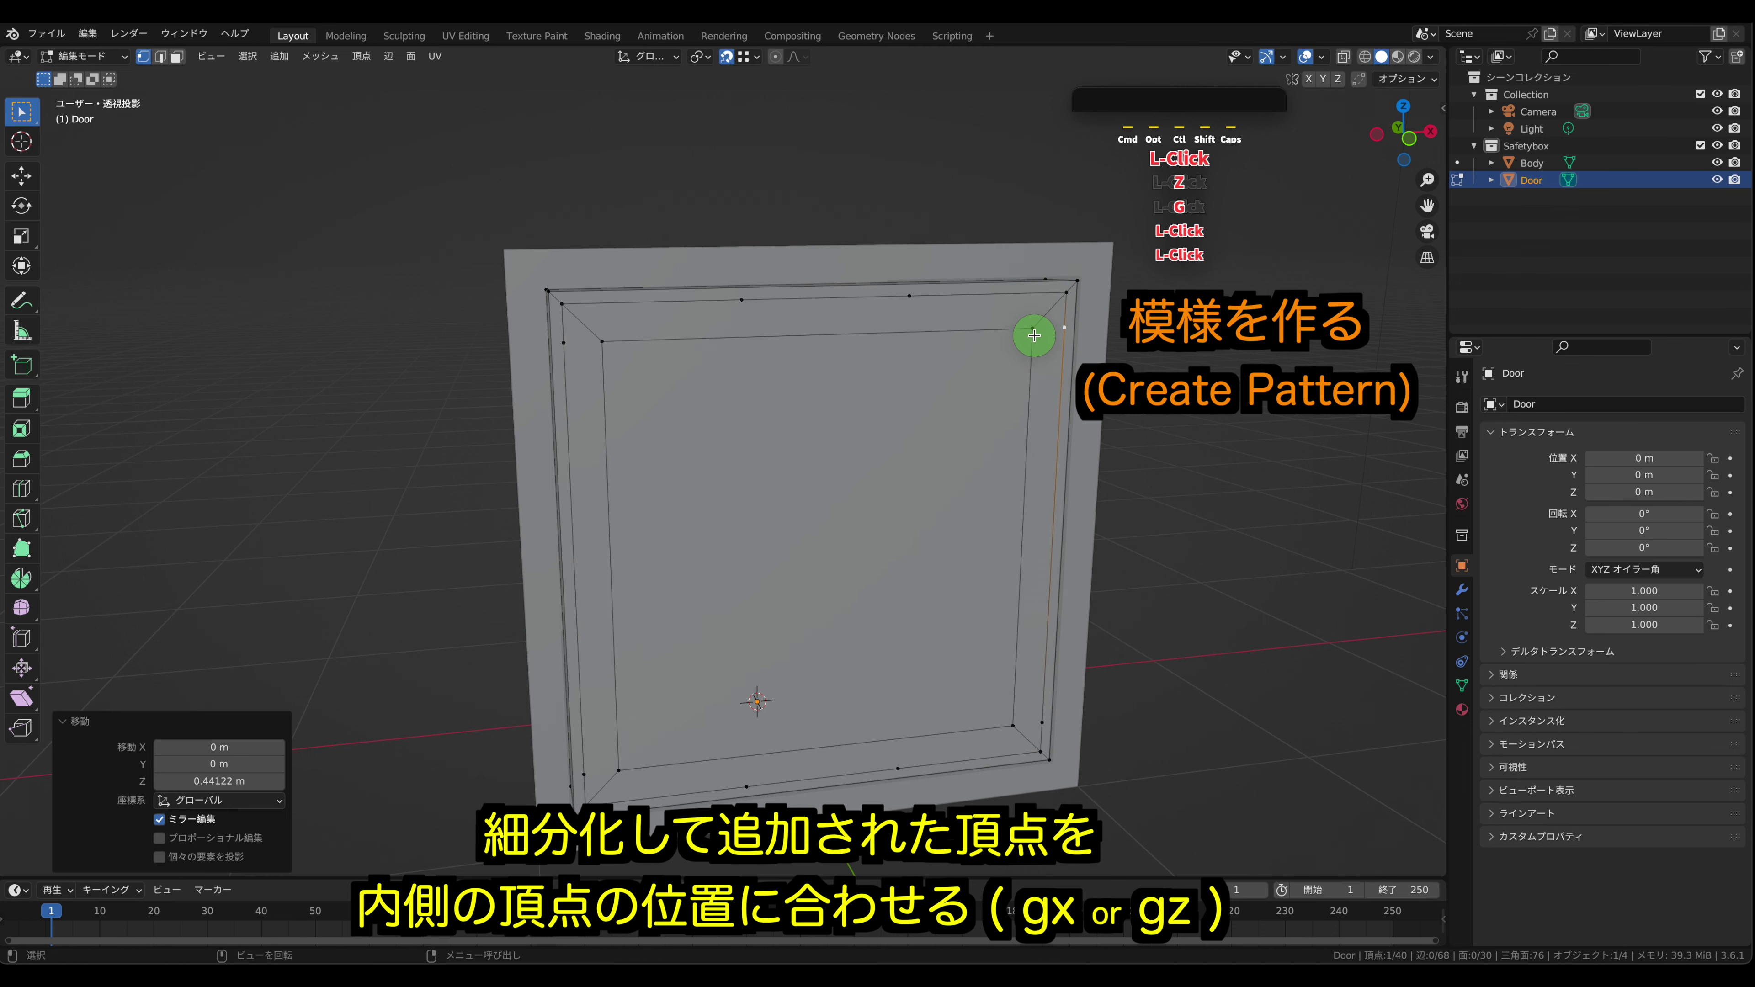
# - Move the two added vertices on the bottom outer edge along X to align with the inner square's bottom corners
pyautogui.moveTo(1034, 336); pyautogui.dragTo(982, 509, button='middle')
pyautogui.click(854, 732)
pyautogui.press('g')
pyautogui.press('x')
pyautogui.click(978, 701)
pyautogui.press('g')
pyautogui.press('x')
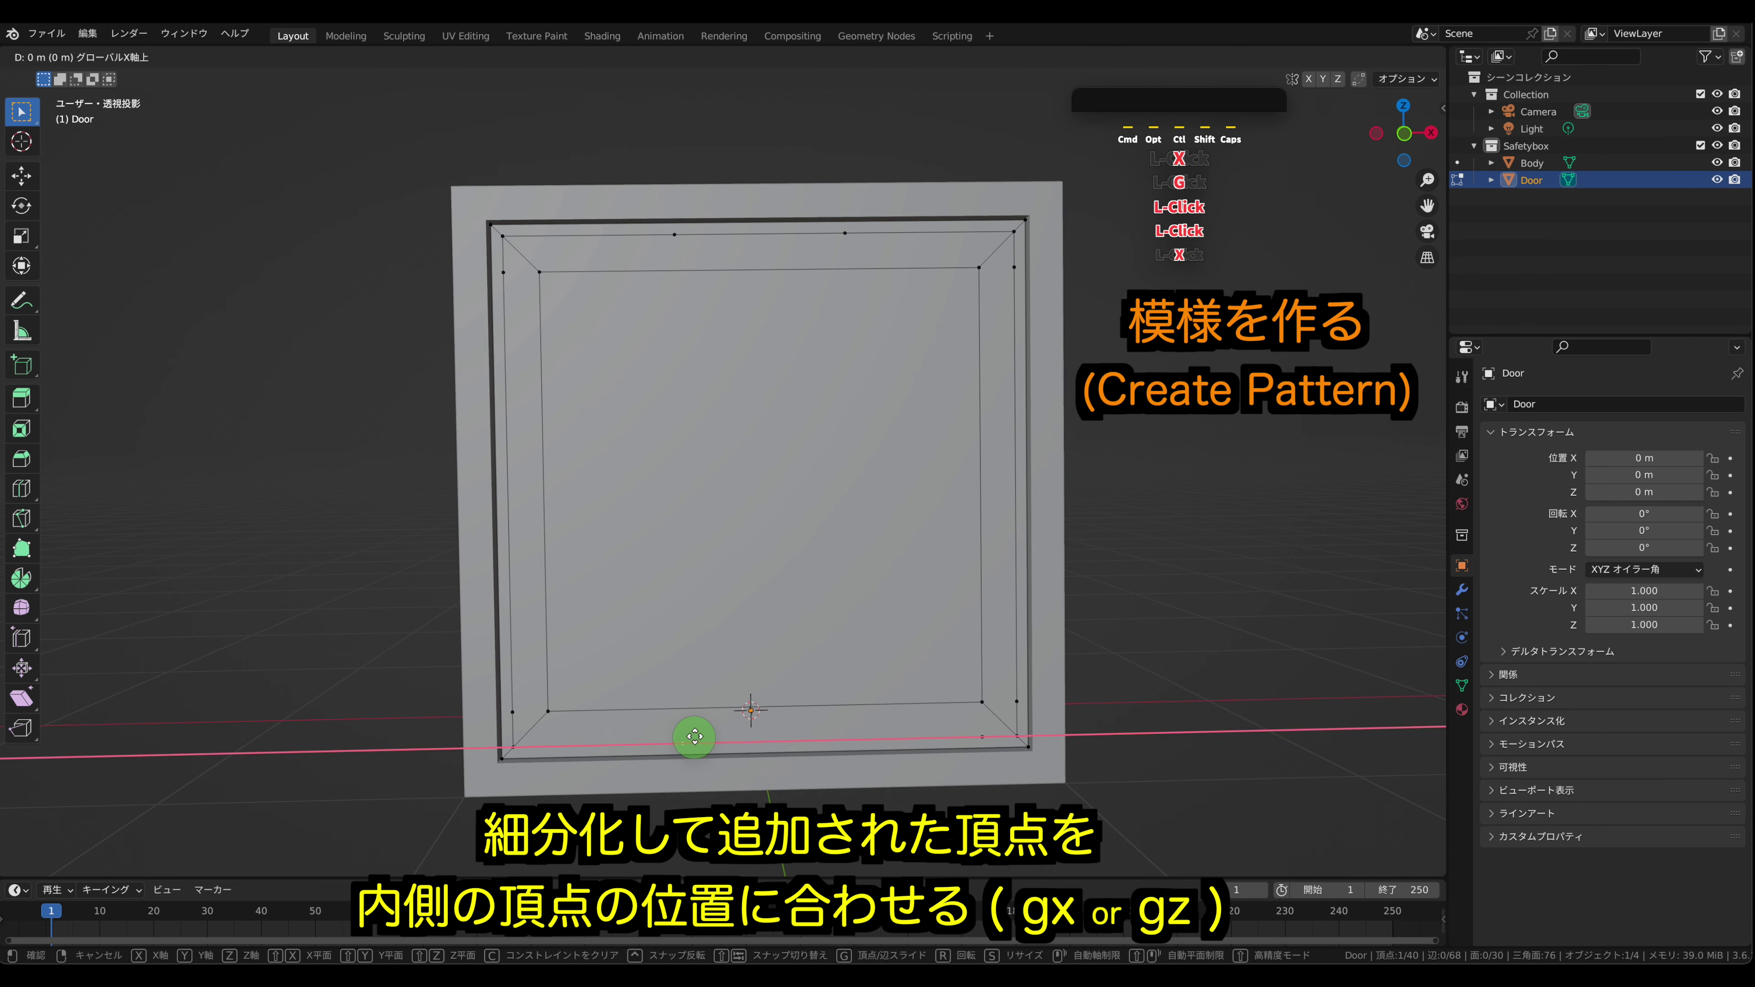
pyautogui.click(550, 711)
# - Move the two added vertices on the top outer edge along X to align with the inner square's top corners
pyautogui.click(675, 236)
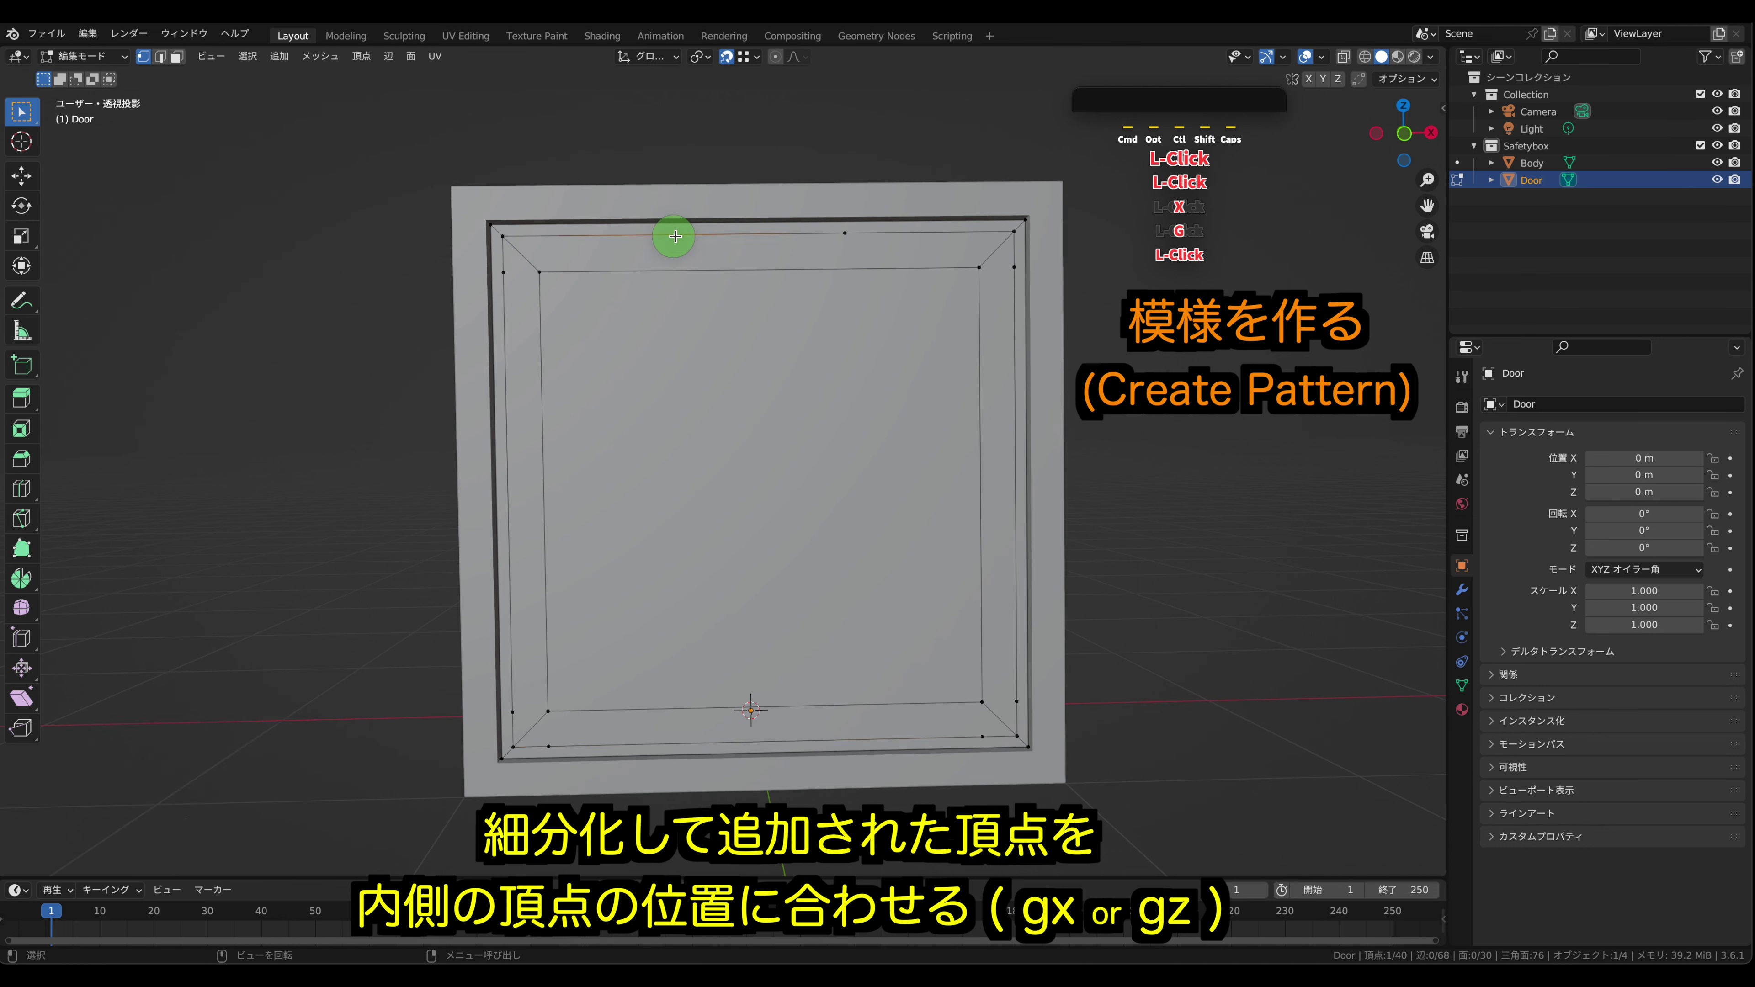
pyautogui.press('g')
pyautogui.press('x')
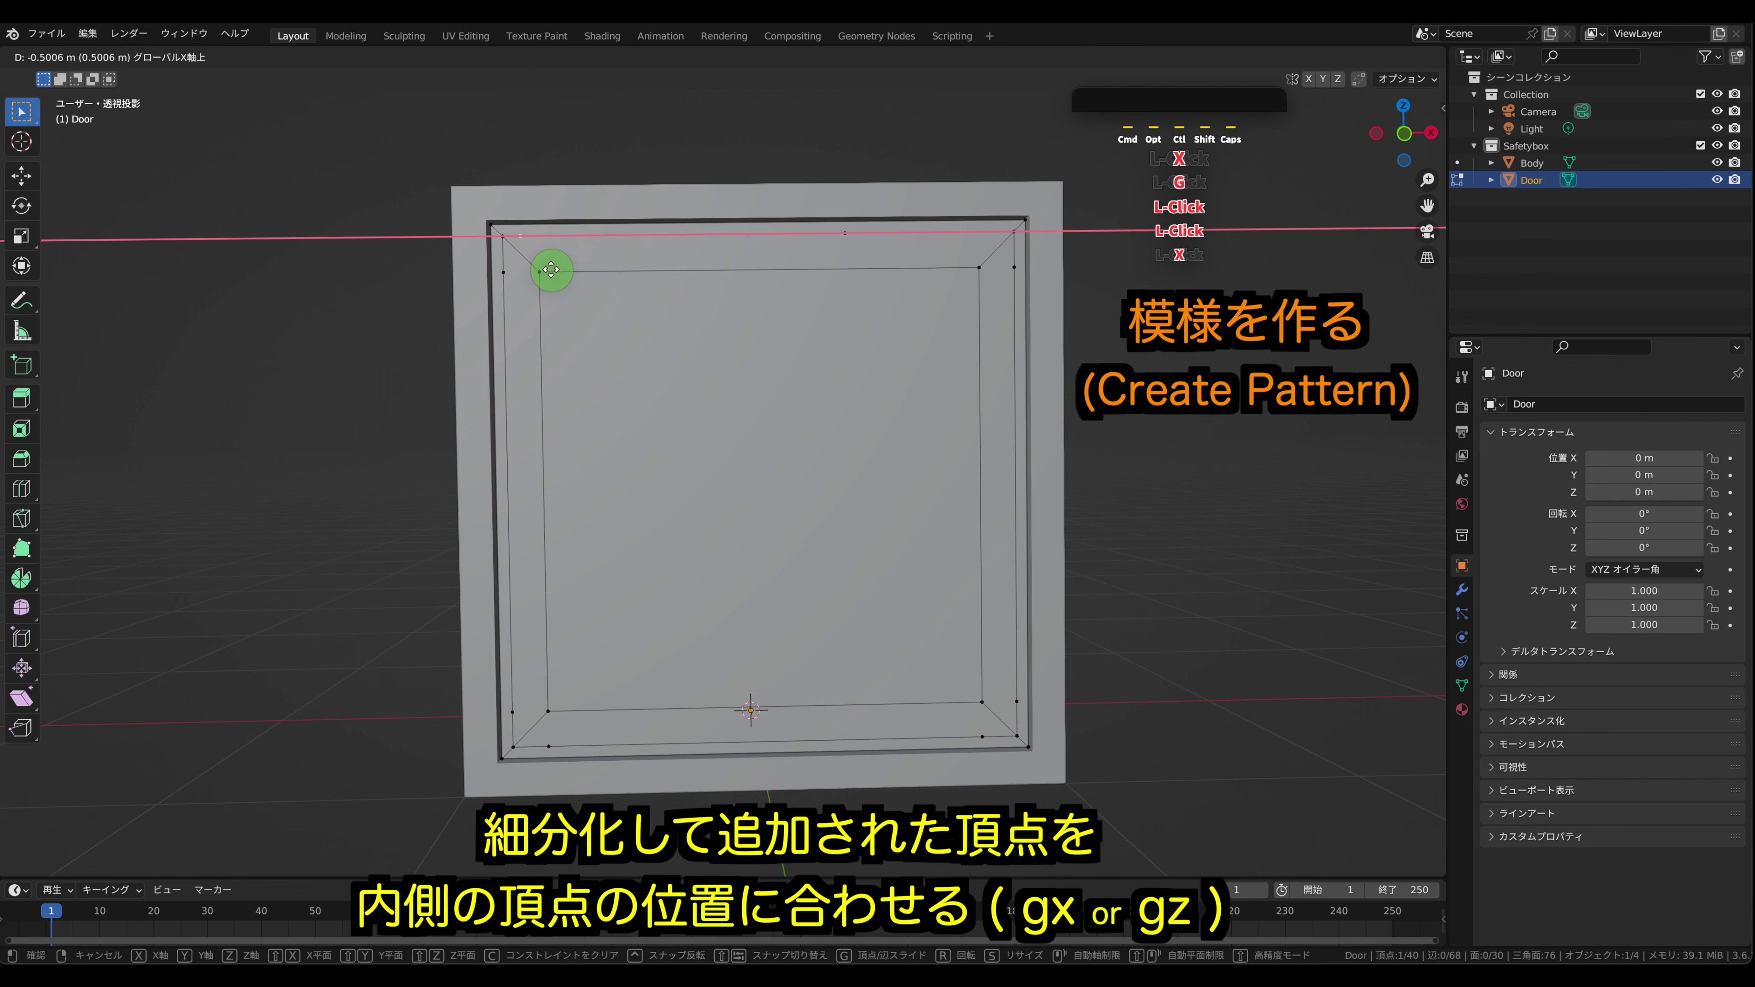
pyautogui.click(566, 270)
pyautogui.click(847, 232)
pyautogui.press('g')
pyautogui.press('x')
pyautogui.click(974, 267)
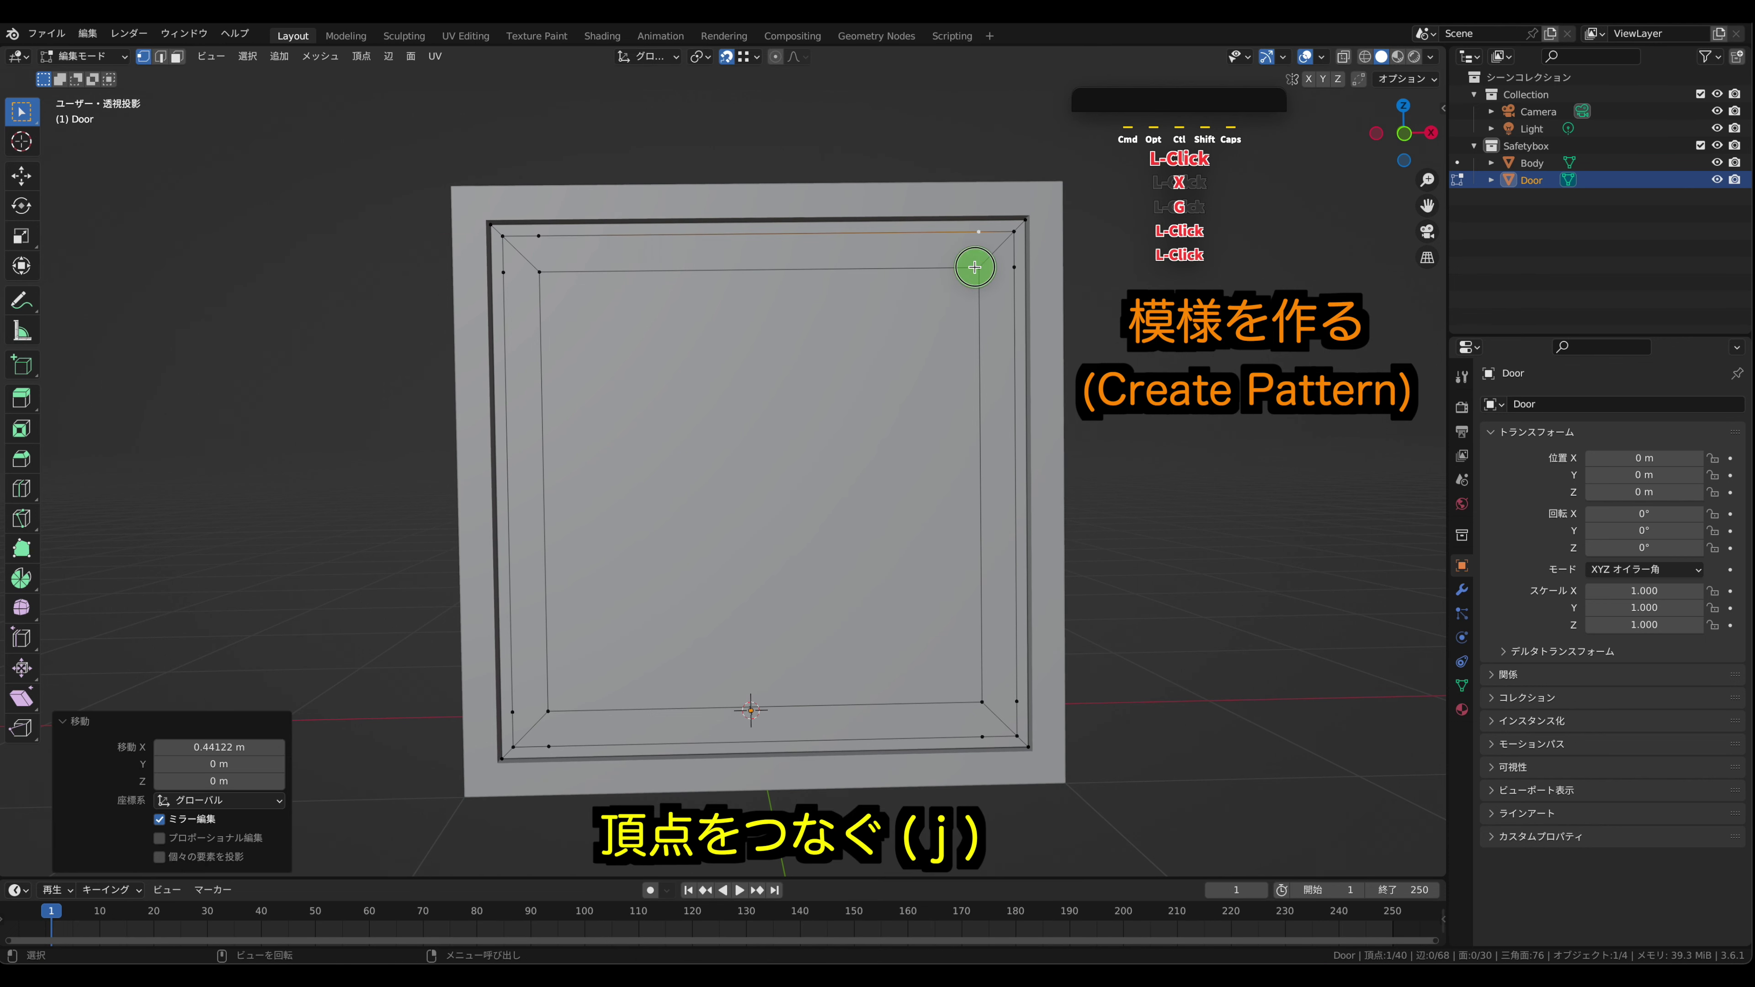
# - Connect the inner square's two left corners to the adjacent aligned vertices on the outer edges
pyautogui.click(541, 272)
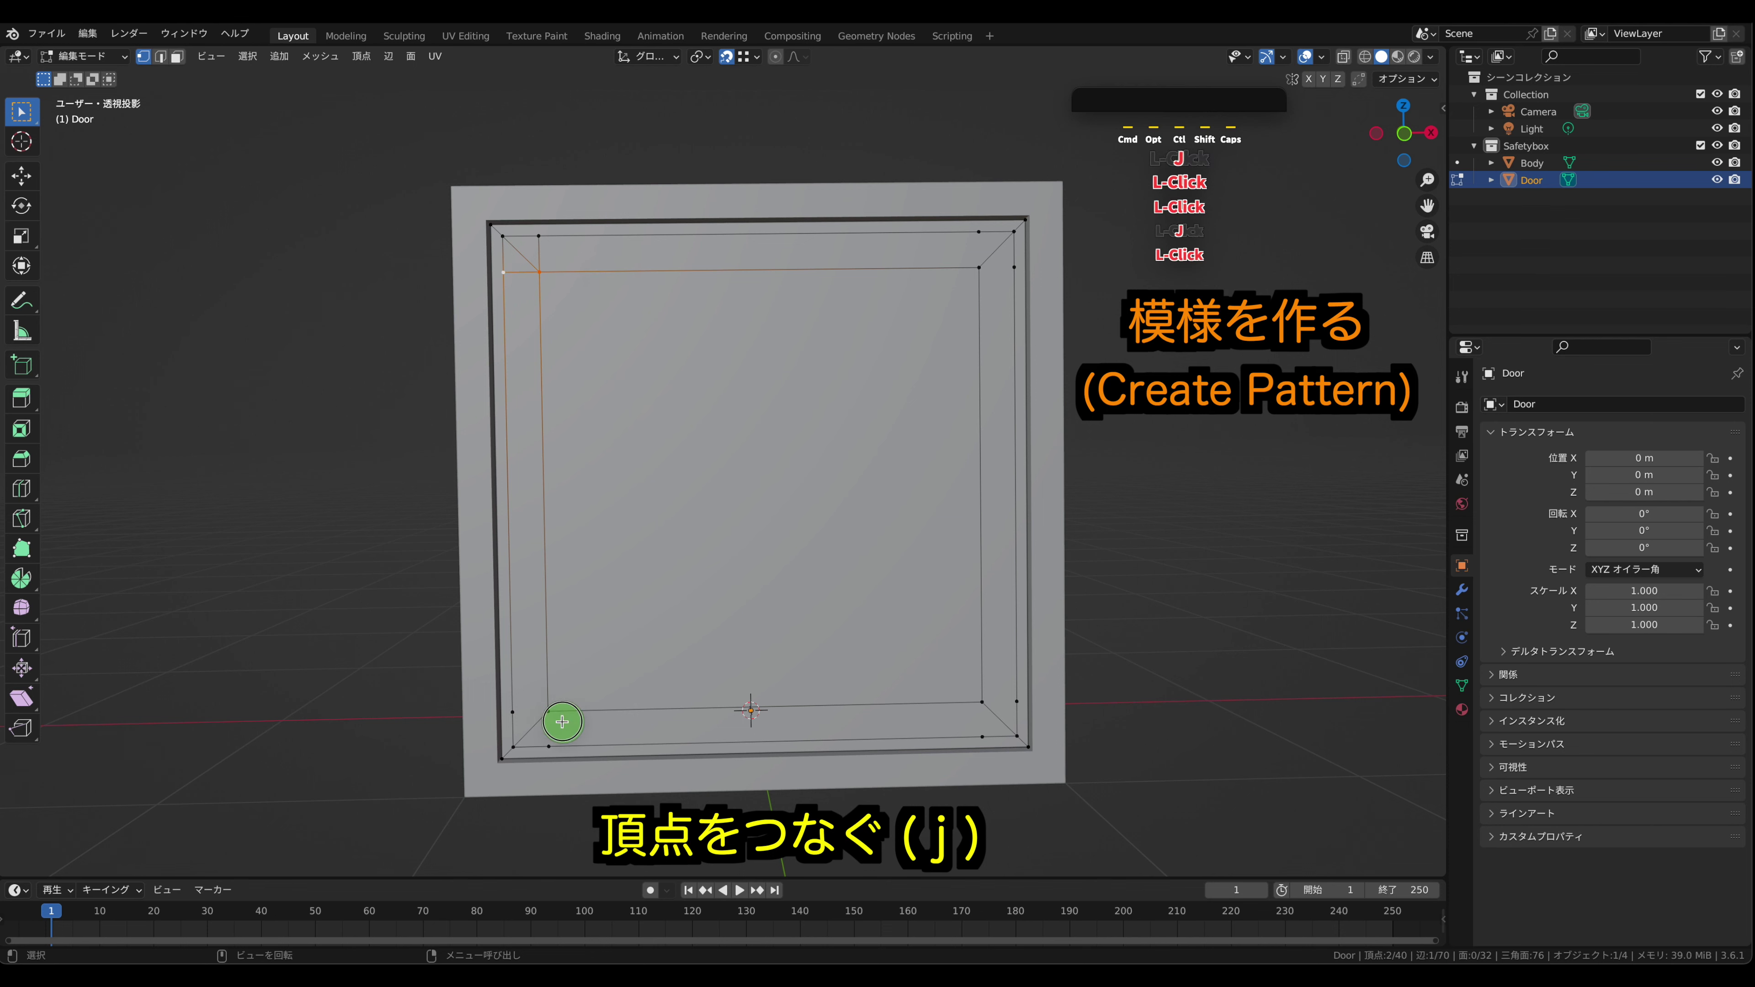
pyautogui.moveTo(563, 721); pyautogui.dragTo(512, 699)
pyautogui.click(549, 710)
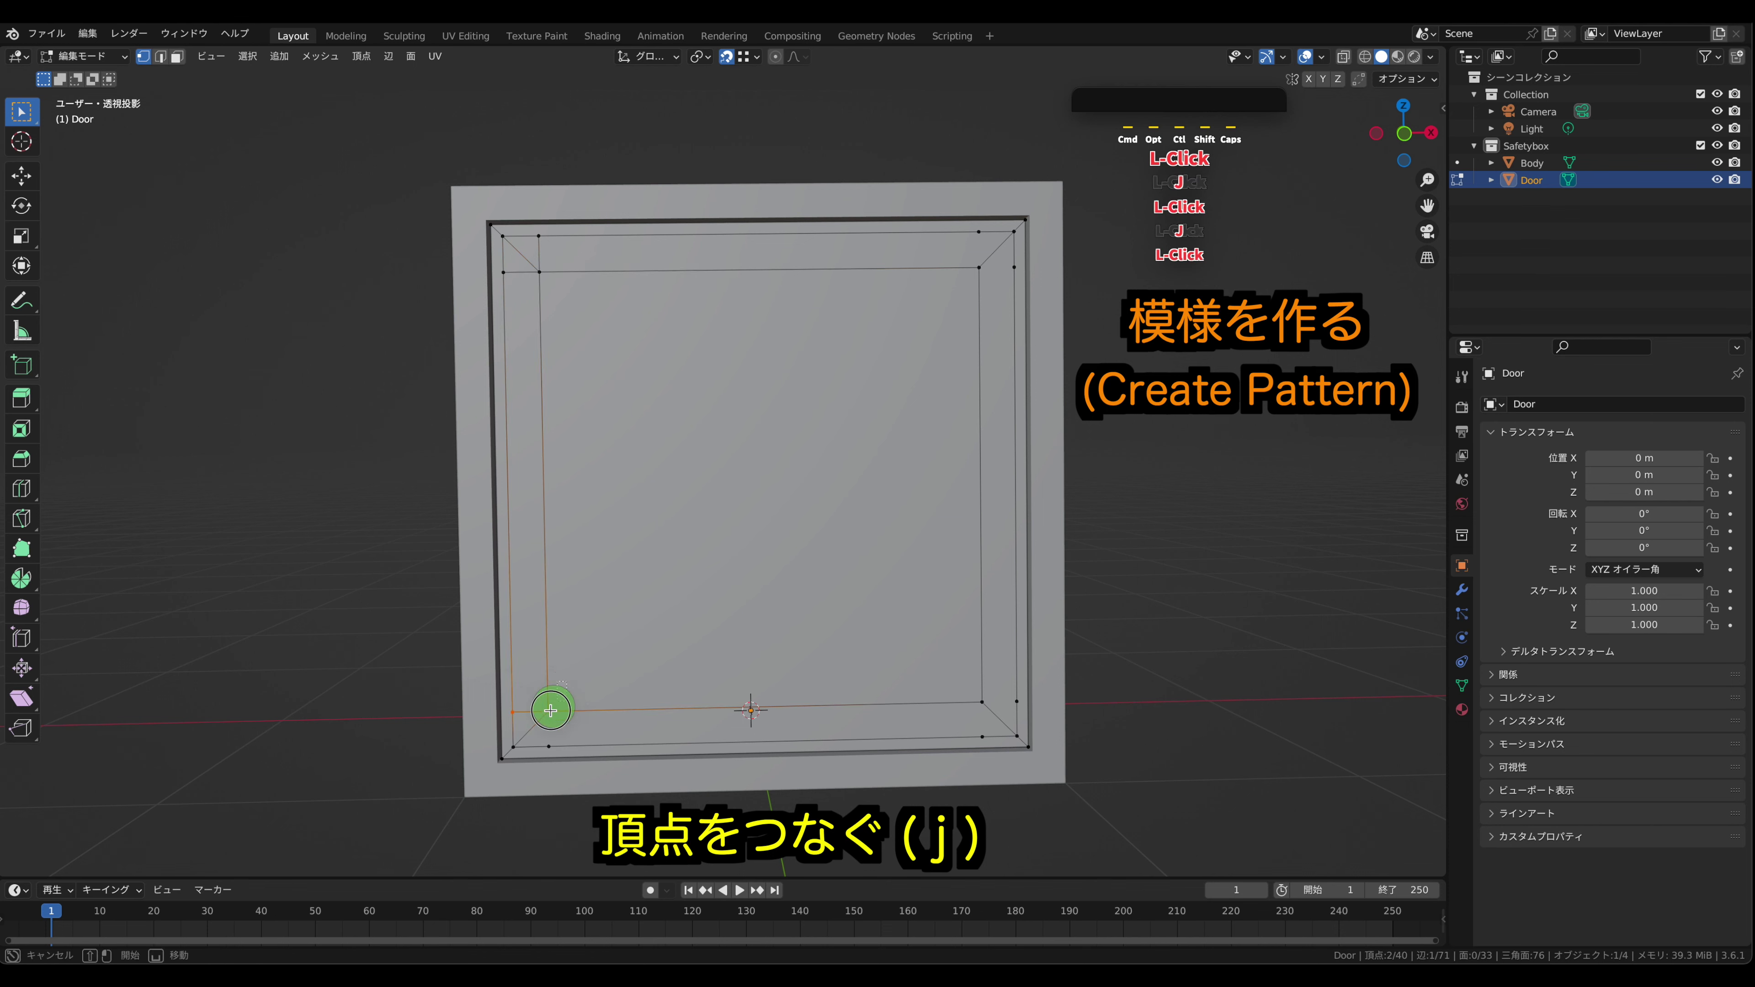
pyautogui.press('j')
# - Connect the inner square's two right corners to the adjacent aligned vertices on the outer edges
pyautogui.moveTo(953, 669); pyautogui.dragTo(988, 739)
pyautogui.press('j')
pyautogui.press('j')
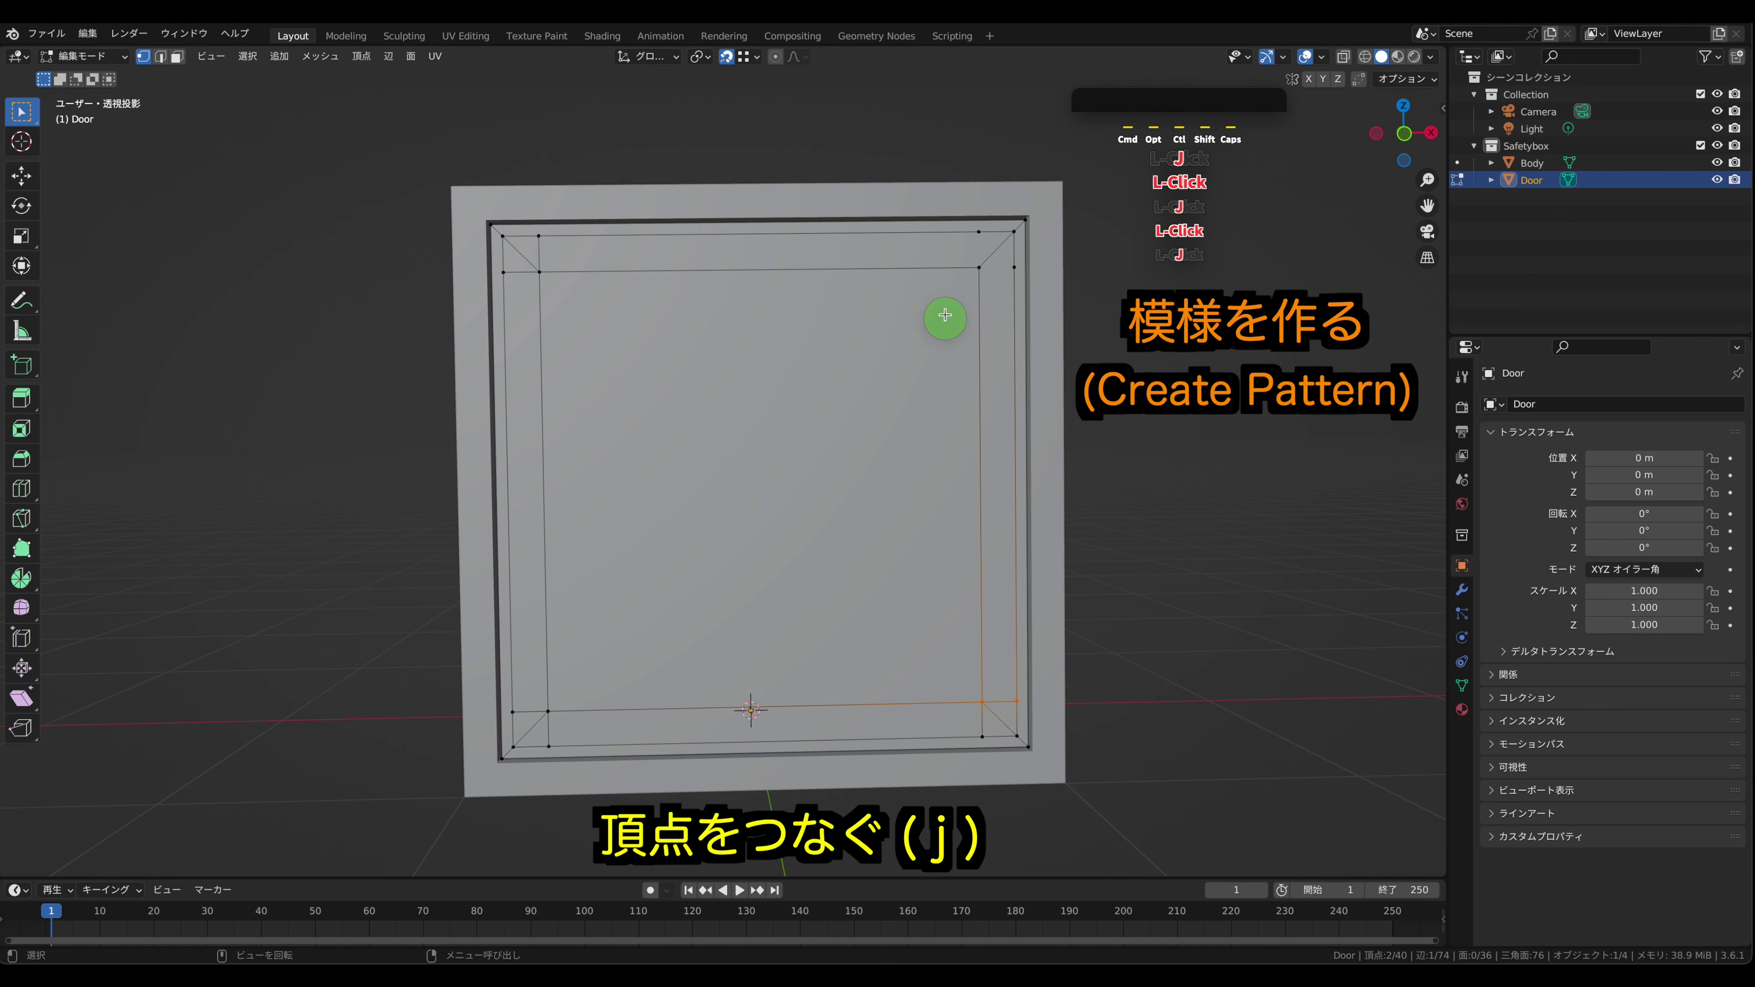
pyautogui.moveTo(940, 314); pyautogui.dragTo(976, 228)
pyautogui.press('j')
pyautogui.press('j')
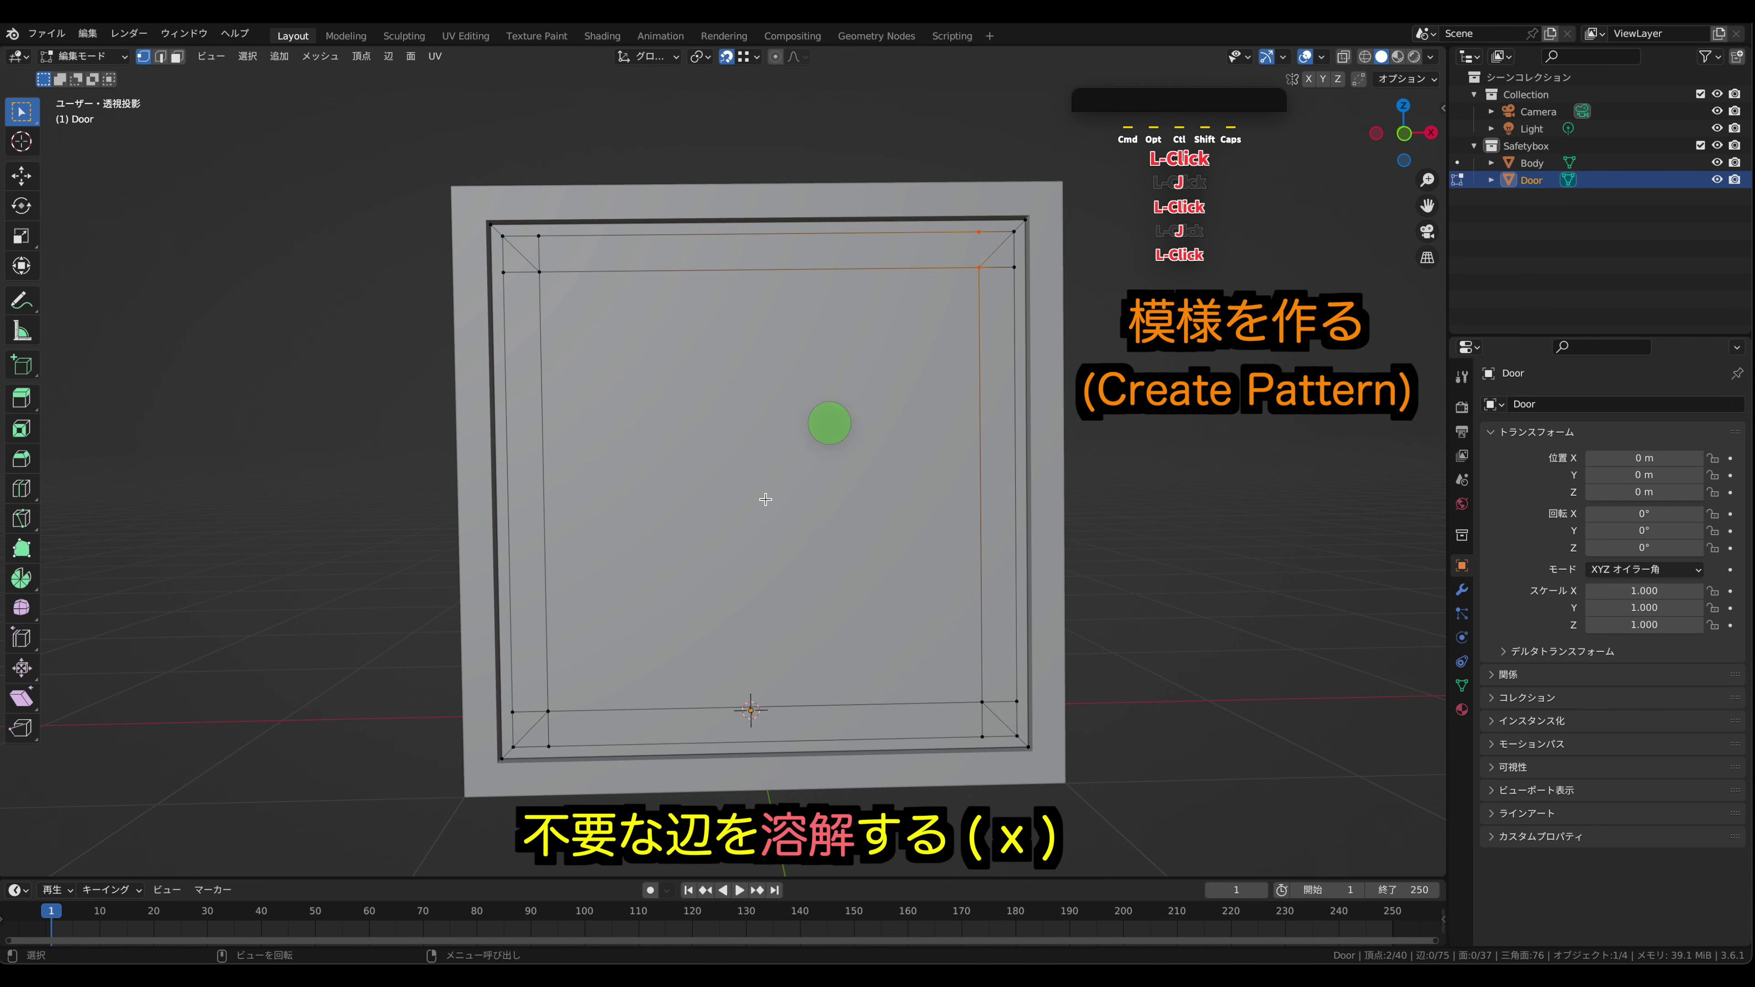
# - Switch to edge selection and dissolve the diagonal edges inside the four corner squares
pyautogui.press('2')
pyautogui.click(537, 275)
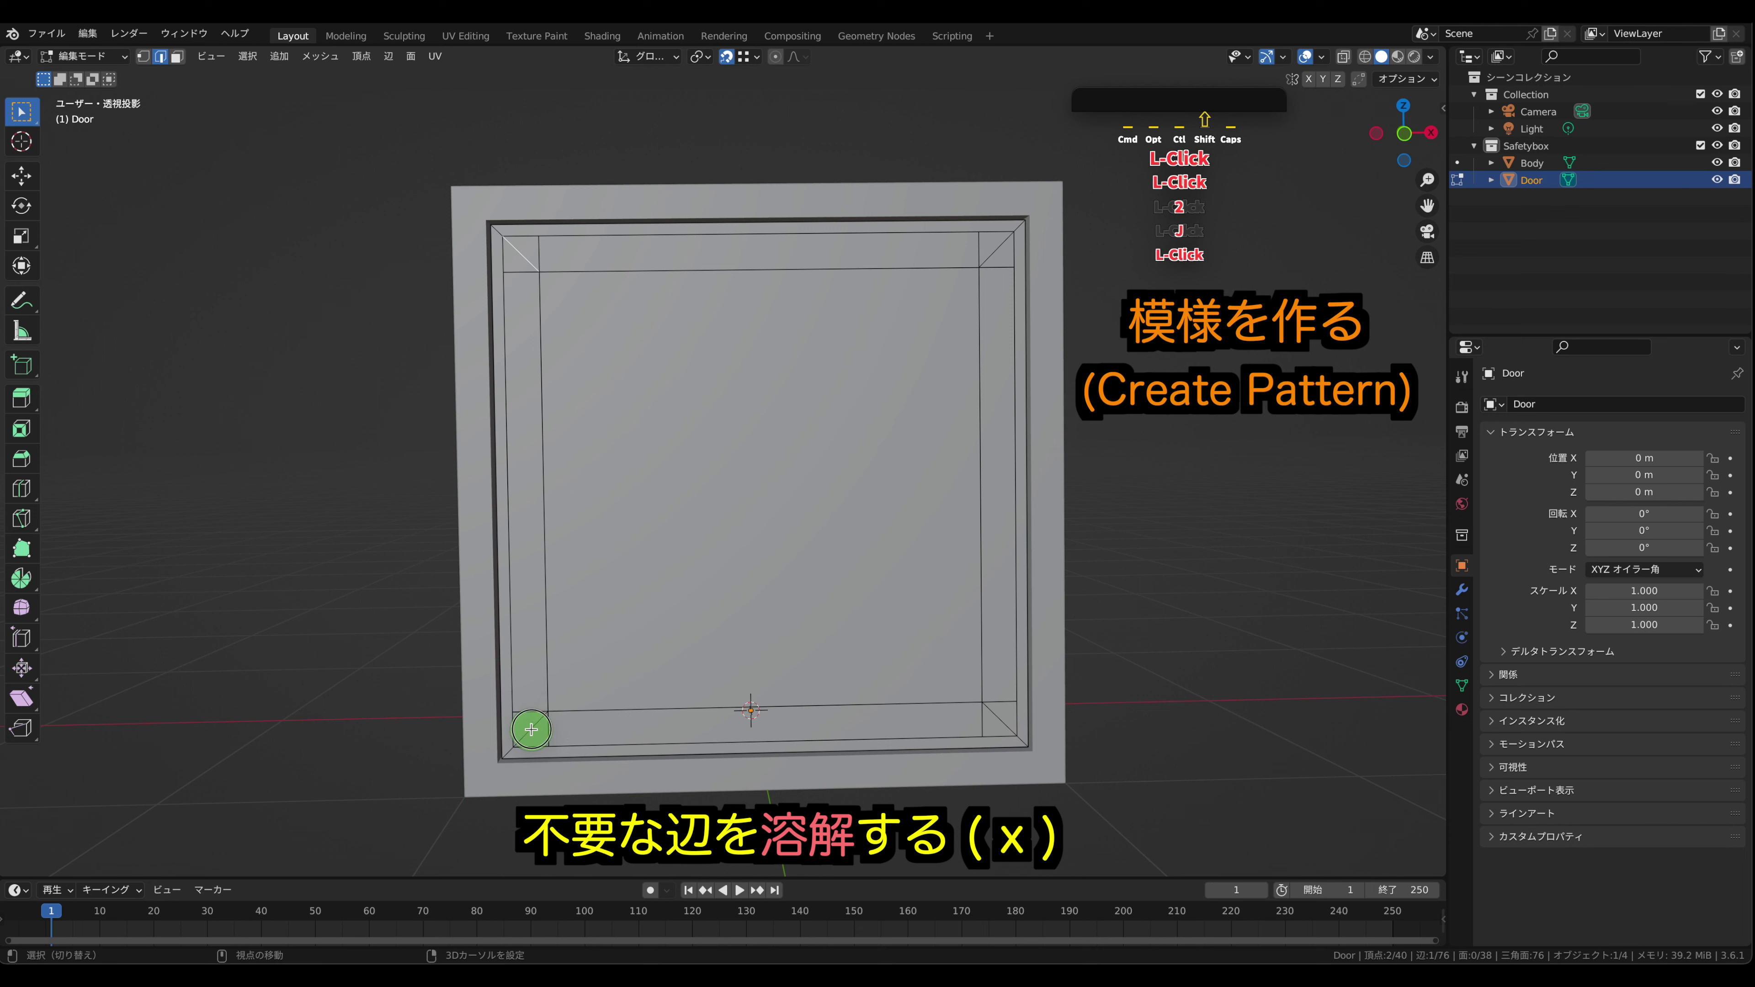
pyautogui.press('x')
pyautogui.click(998, 250)
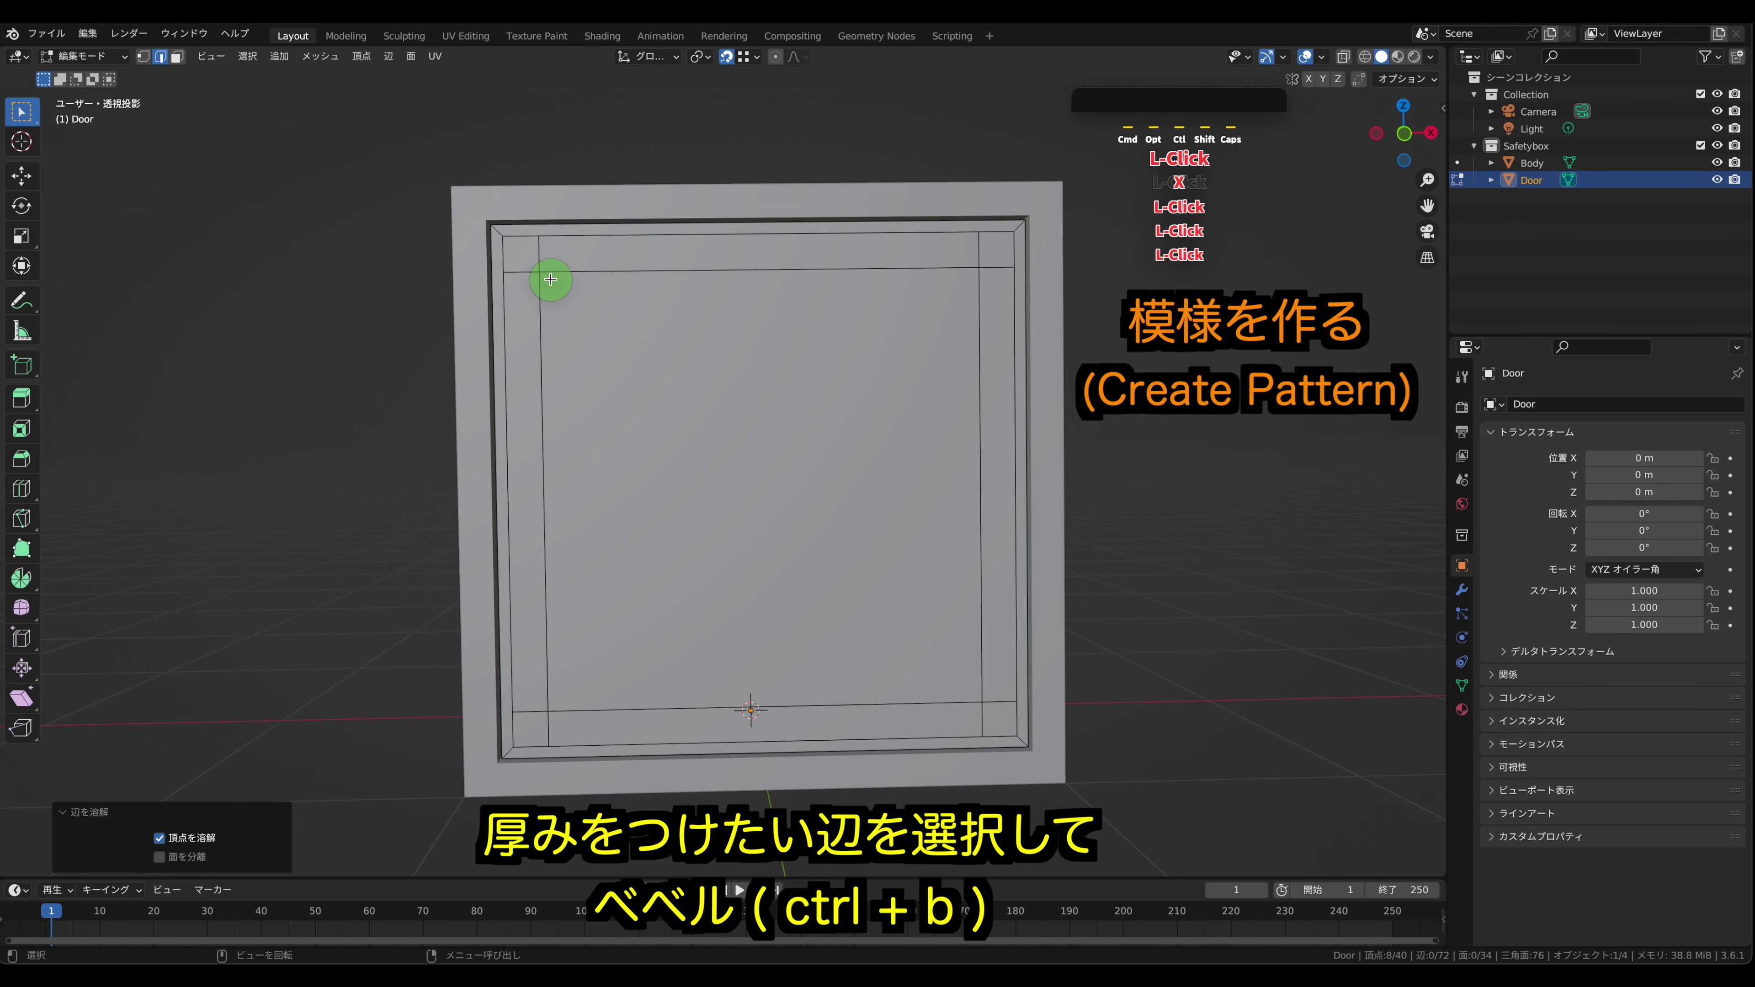
# - Select the edges outlining the inner square and the four corner squares on the door's front face
pyautogui.moveTo(498, 229); pyautogui.dragTo(722, 605)
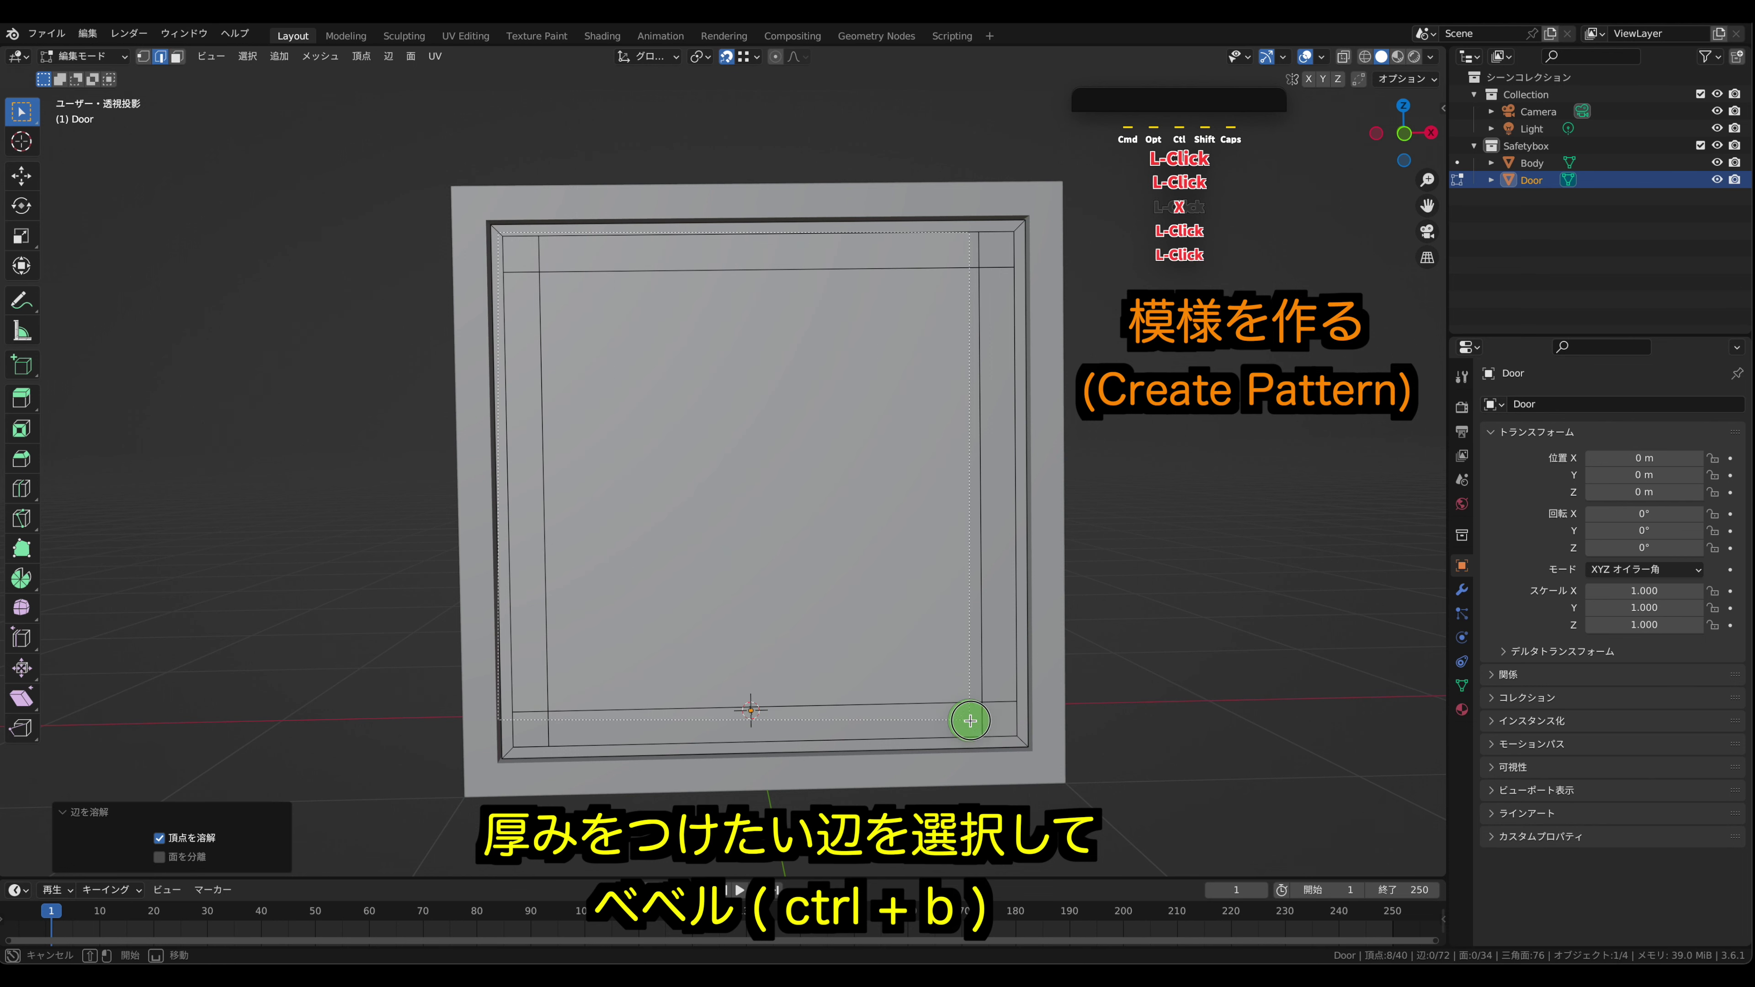
pyautogui.moveTo(1017, 739); pyautogui.dragTo(1019, 740)
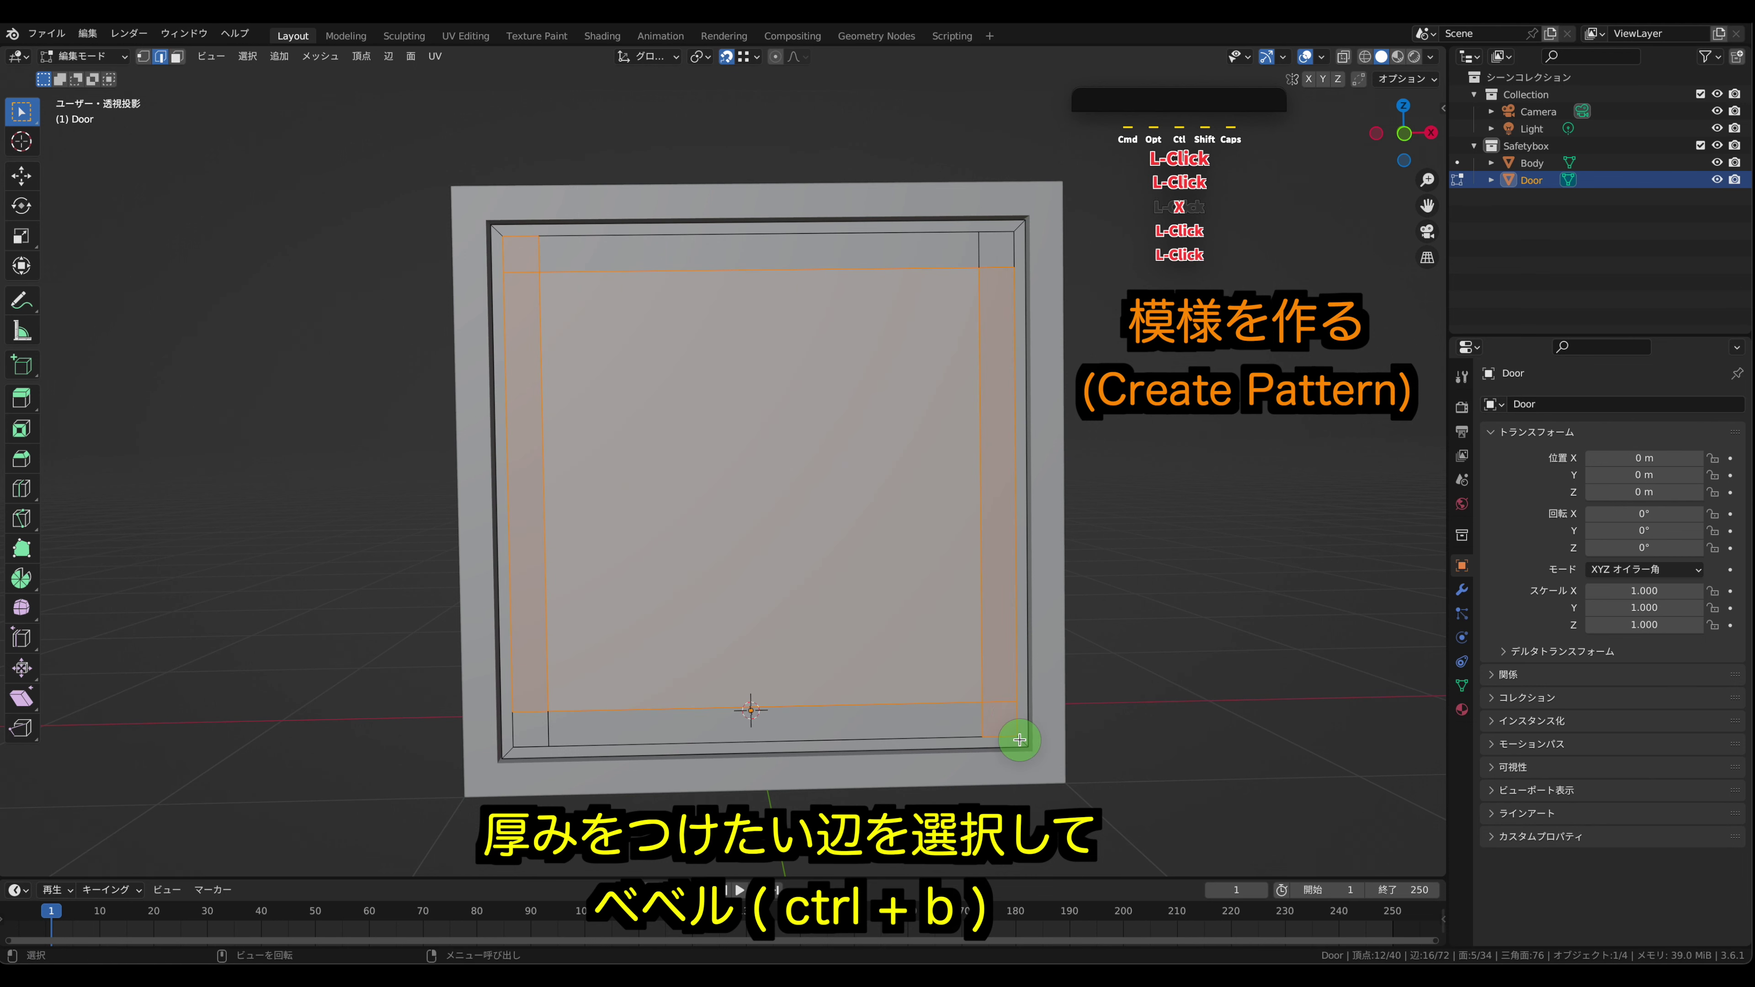
pyautogui.keyDown('shift'); pyautogui.click(557, 726); pyautogui.keyUp('shift')
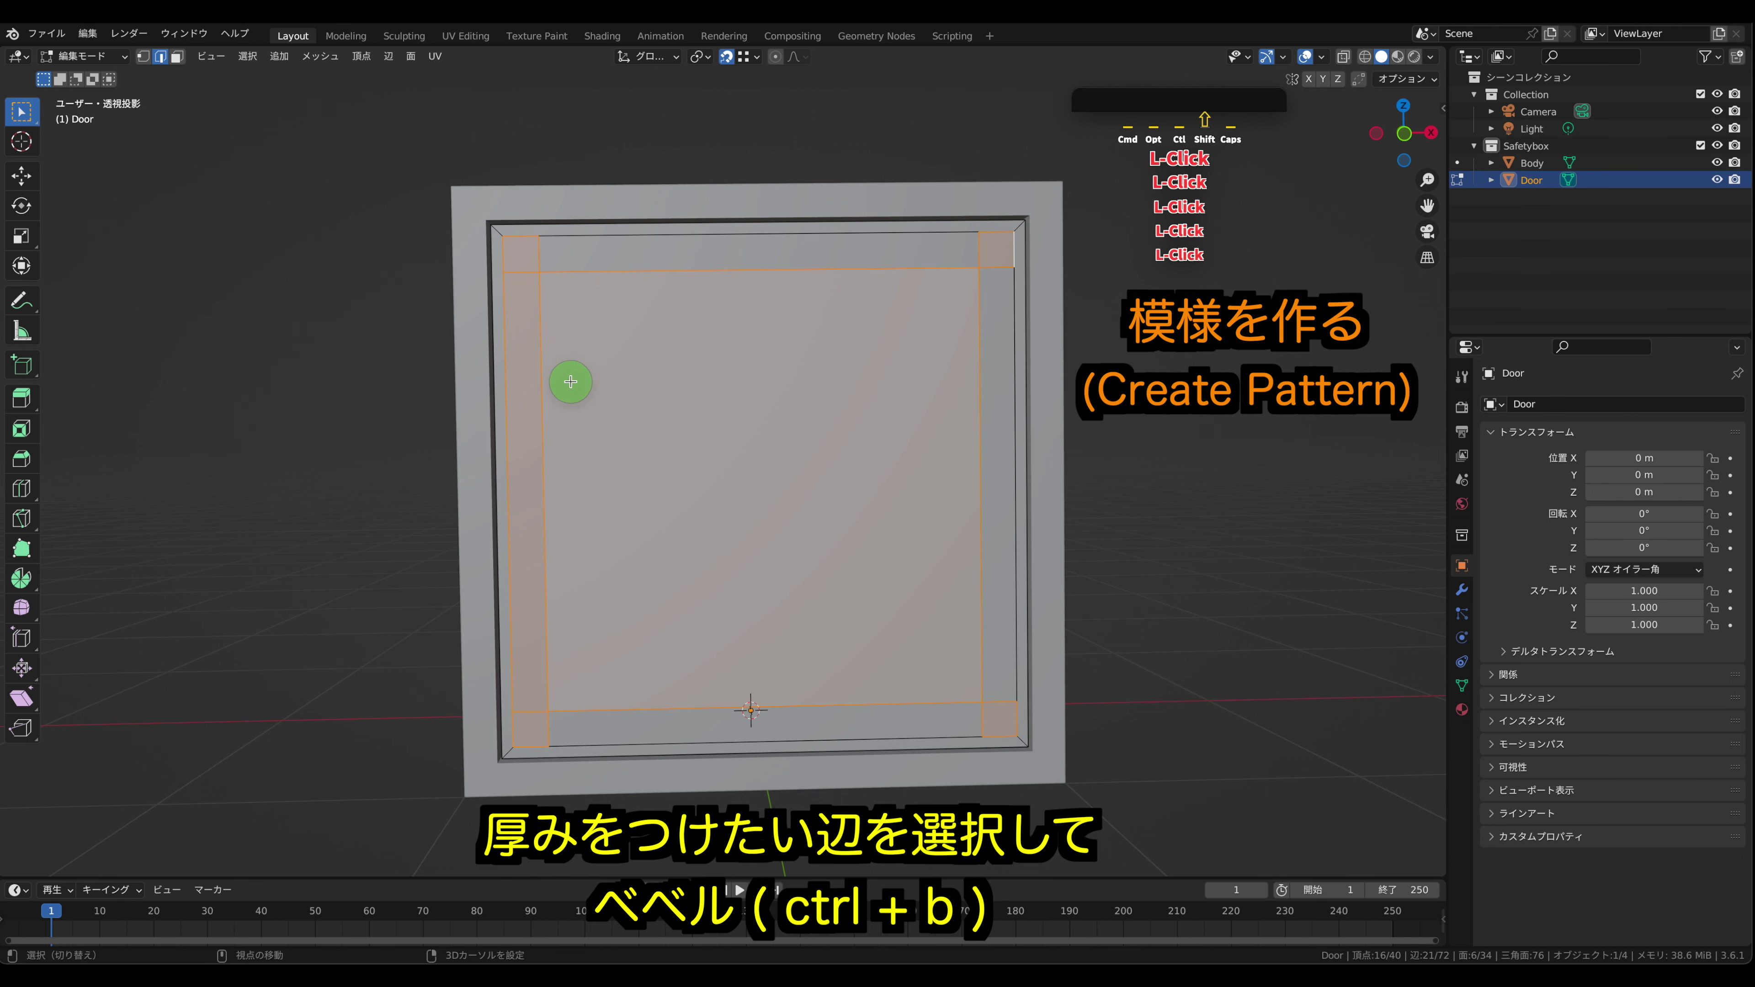
pyautogui.moveTo(1022, 381)
pyautogui.mouseDown(button='middle')
pyautogui.moveTo(1038, 380)
pyautogui.moveTo(999, 378)
pyautogui.mouseUp(button='middle')
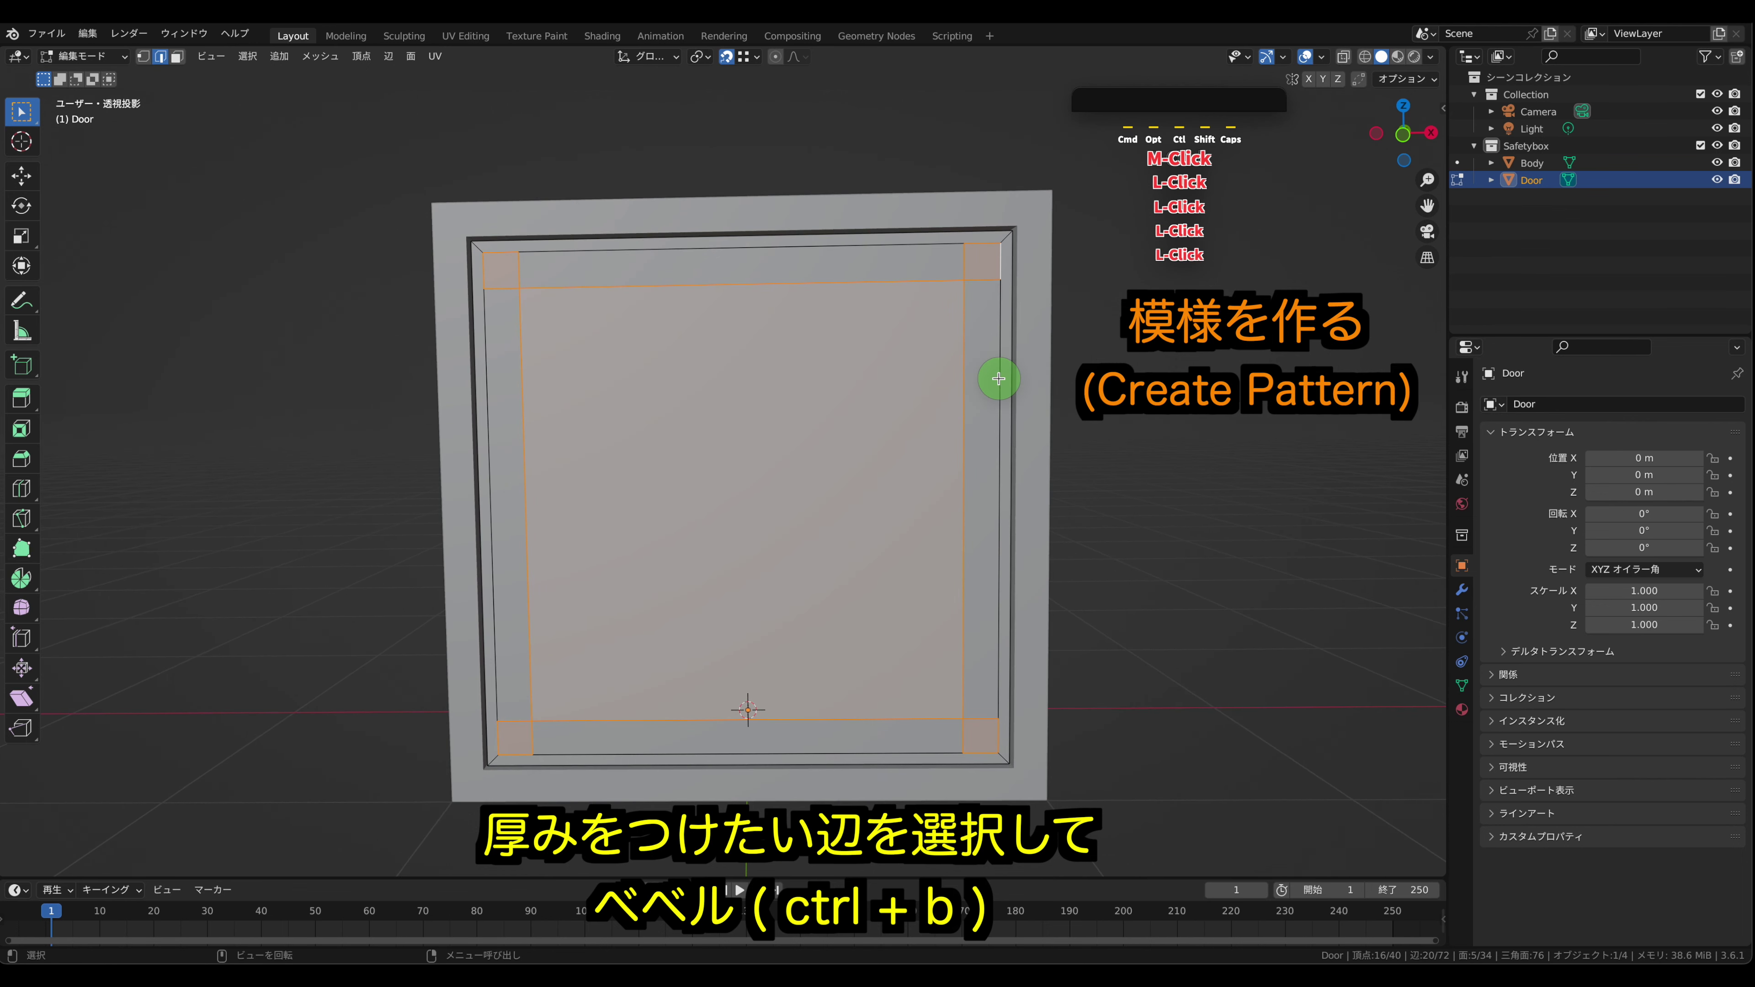
pyautogui.hotkey('ctrl', 'b')
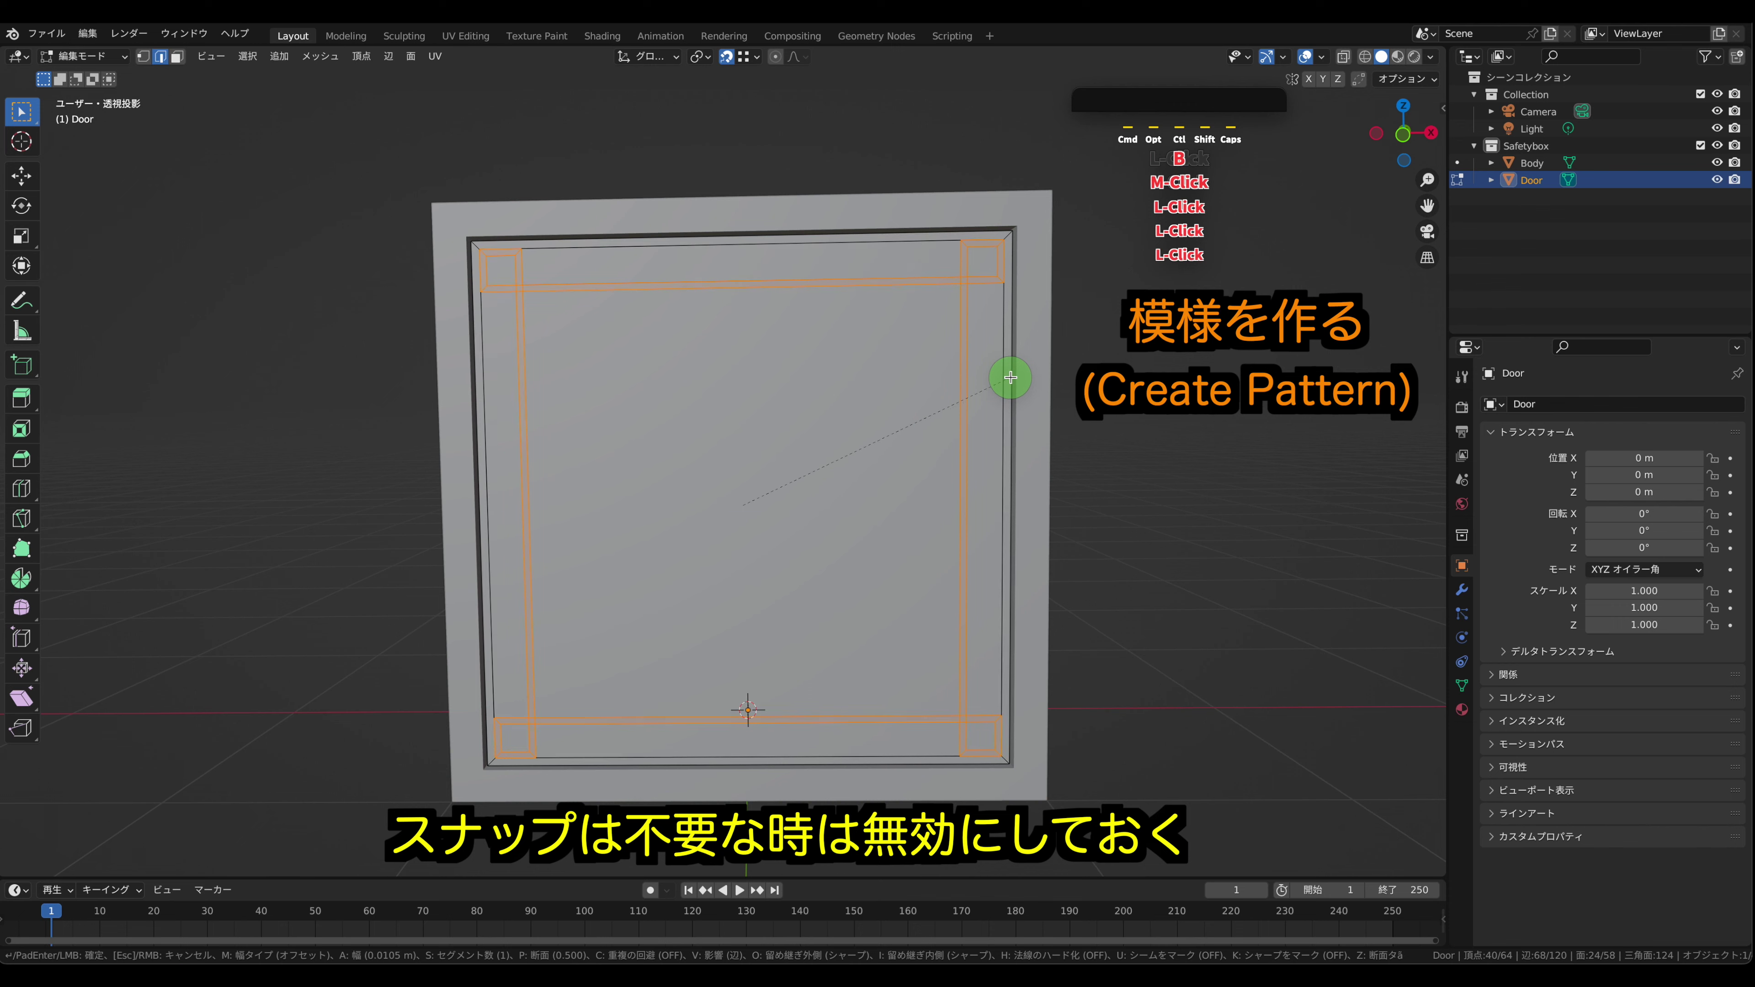
pyautogui.click(1010, 377)
pyautogui.hotkey('ctrl', 'z')
# - Disable snapping and bevel the selected pattern edges with a width of about 0.015 m and one segment
pyautogui.click(726, 56)
pyautogui.hotkey('ctrl', 'b')
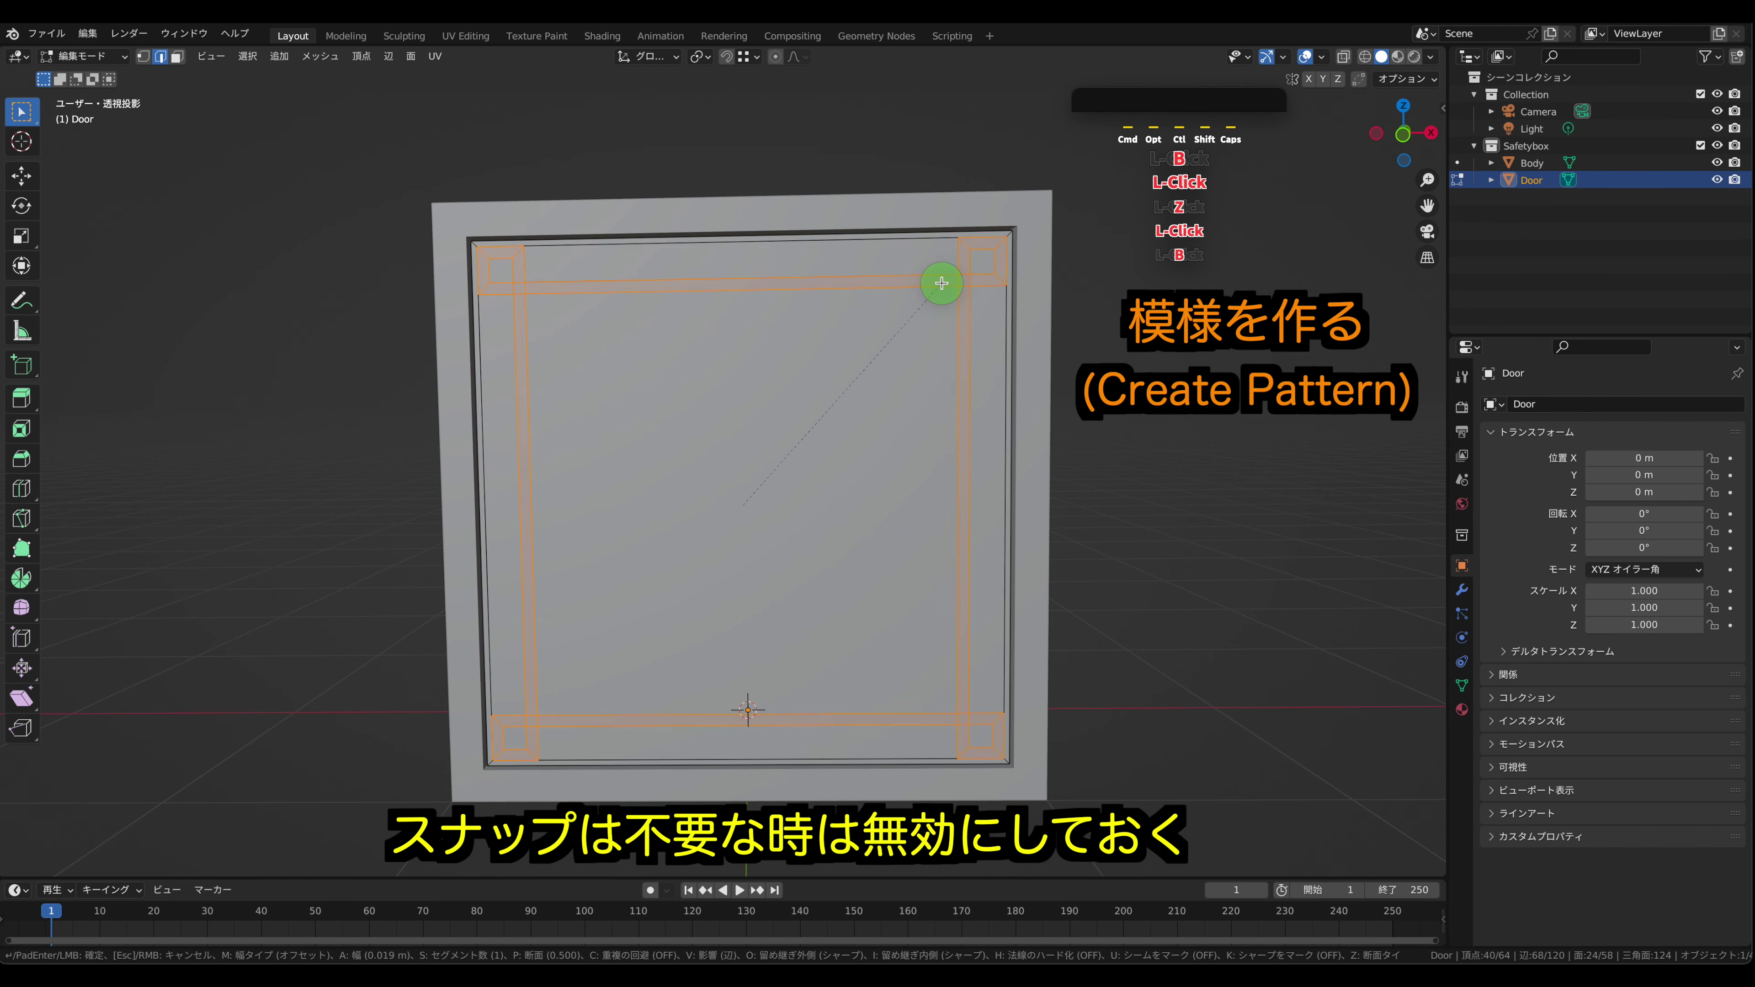
pyautogui.click(940, 283)
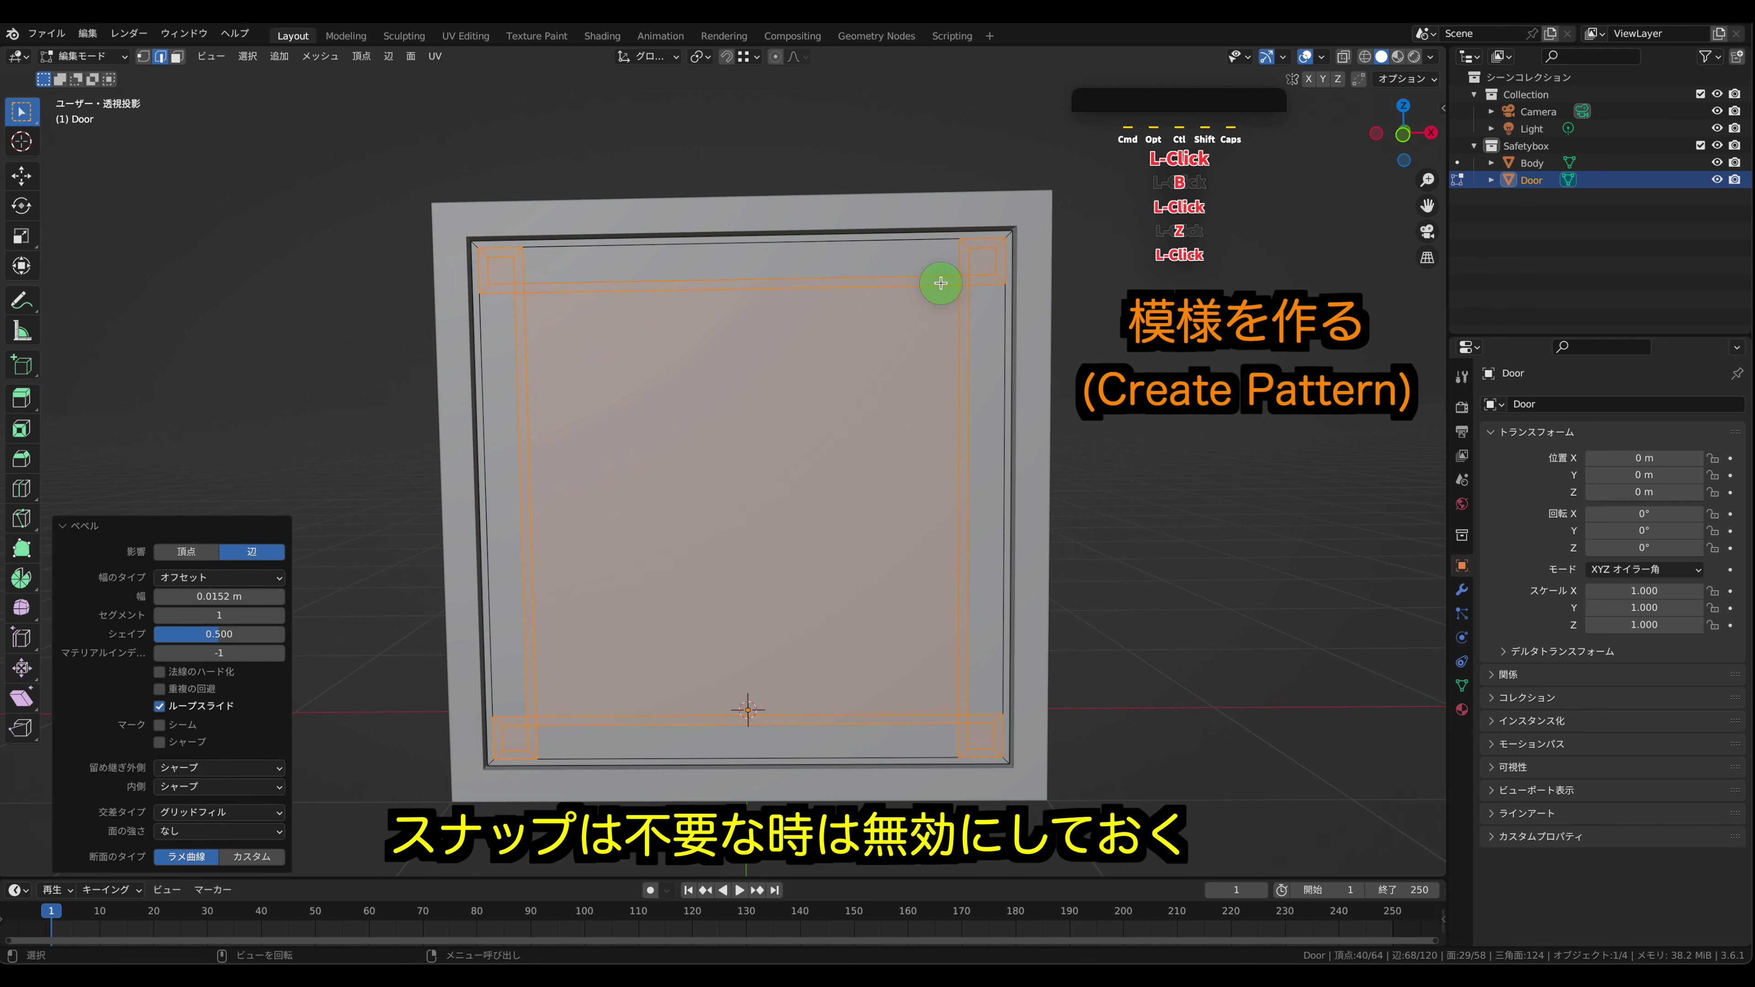
# - Keep only the beveled strip faces selected, extrude them about 0.0055 m along negative Y, and return to Object Mode
pyautogui.press('3')
pyautogui.keyDown('shift'); pyautogui.click(502, 272); pyautogui.keyUp('shift')
pyautogui.keyDown('shift'); pyautogui.click(610, 351); pyautogui.keyUp('shift')
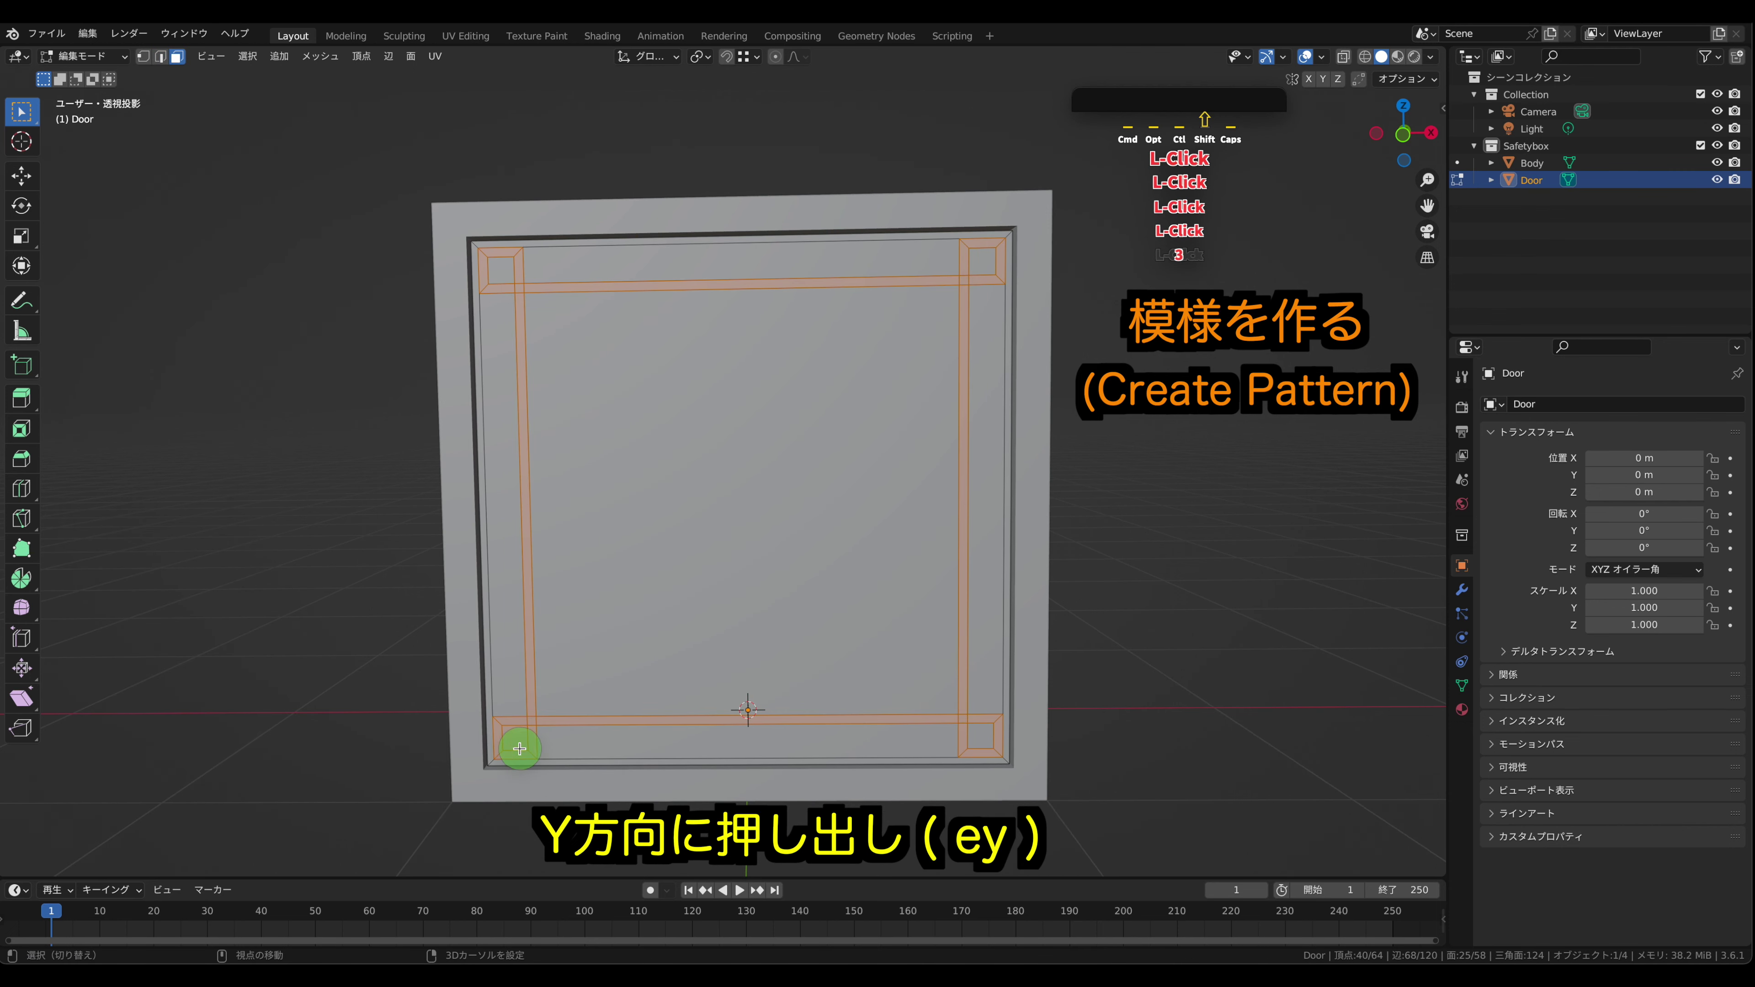
pyautogui.moveTo(1108, 570); pyautogui.dragTo(1061, 576, button='middle')
pyautogui.press('e')
pyautogui.press('y')
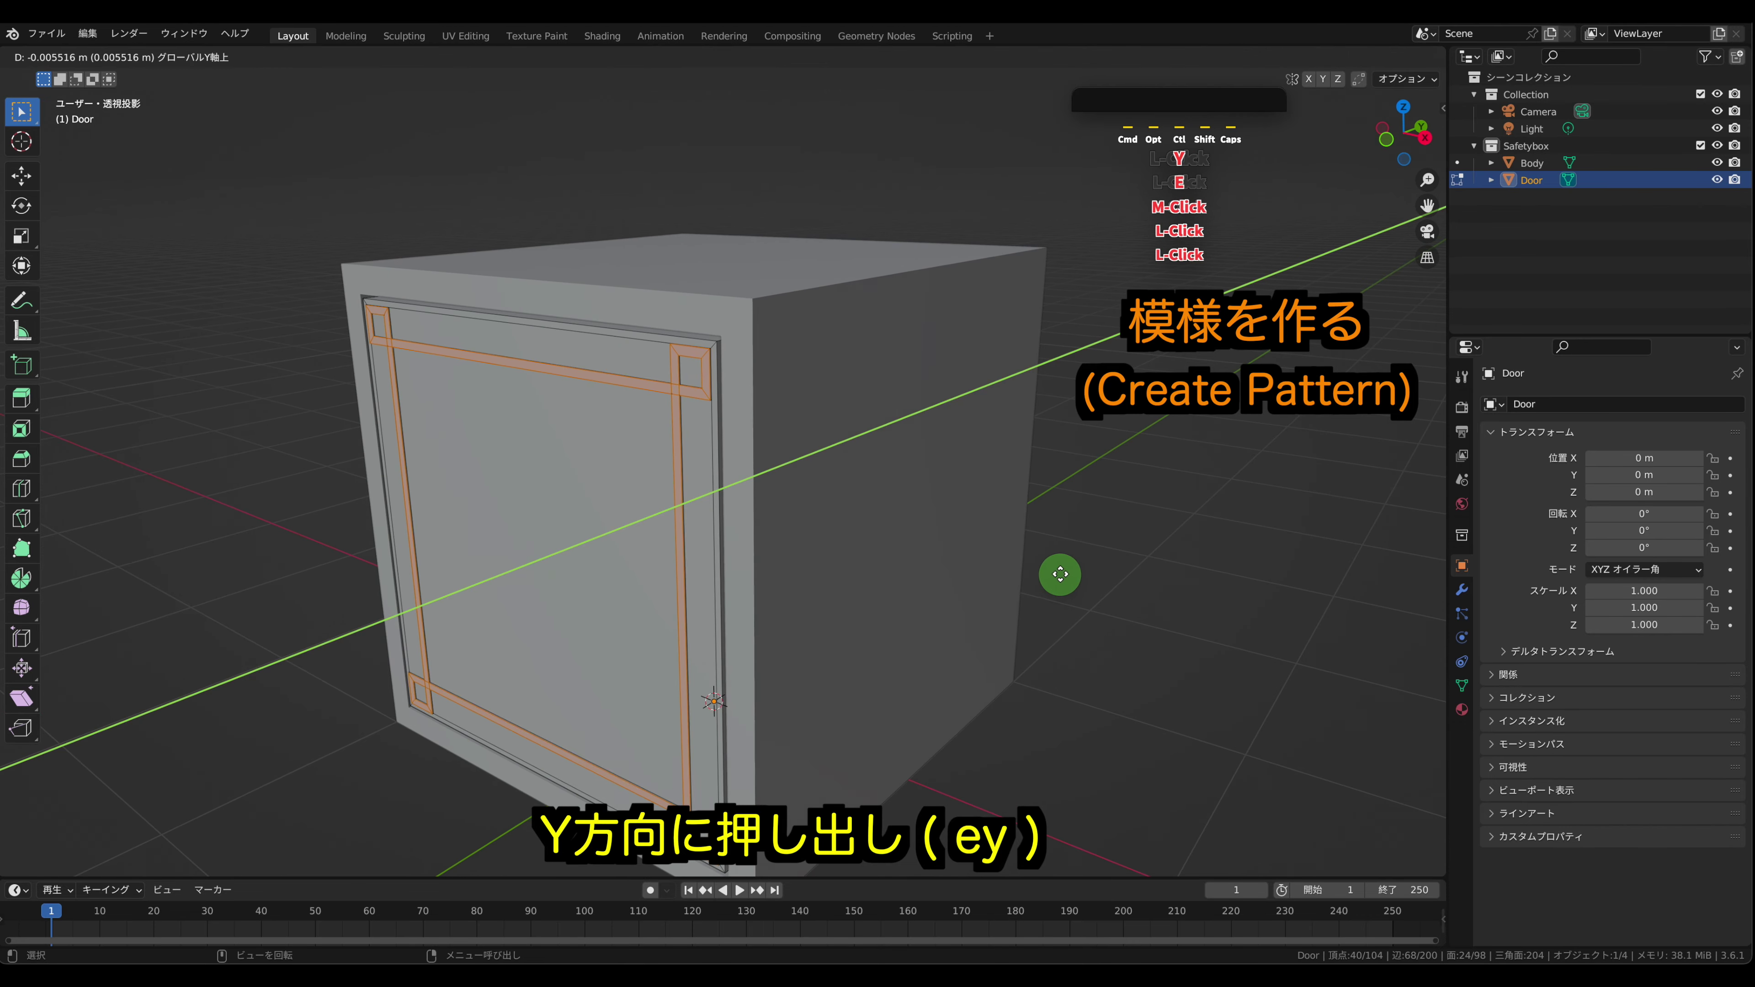
pyautogui.click(1057, 576)
pyautogui.moveTo(1155, 546); pyautogui.dragTo(783, 490, button='middle')
pyautogui.press('Tab')
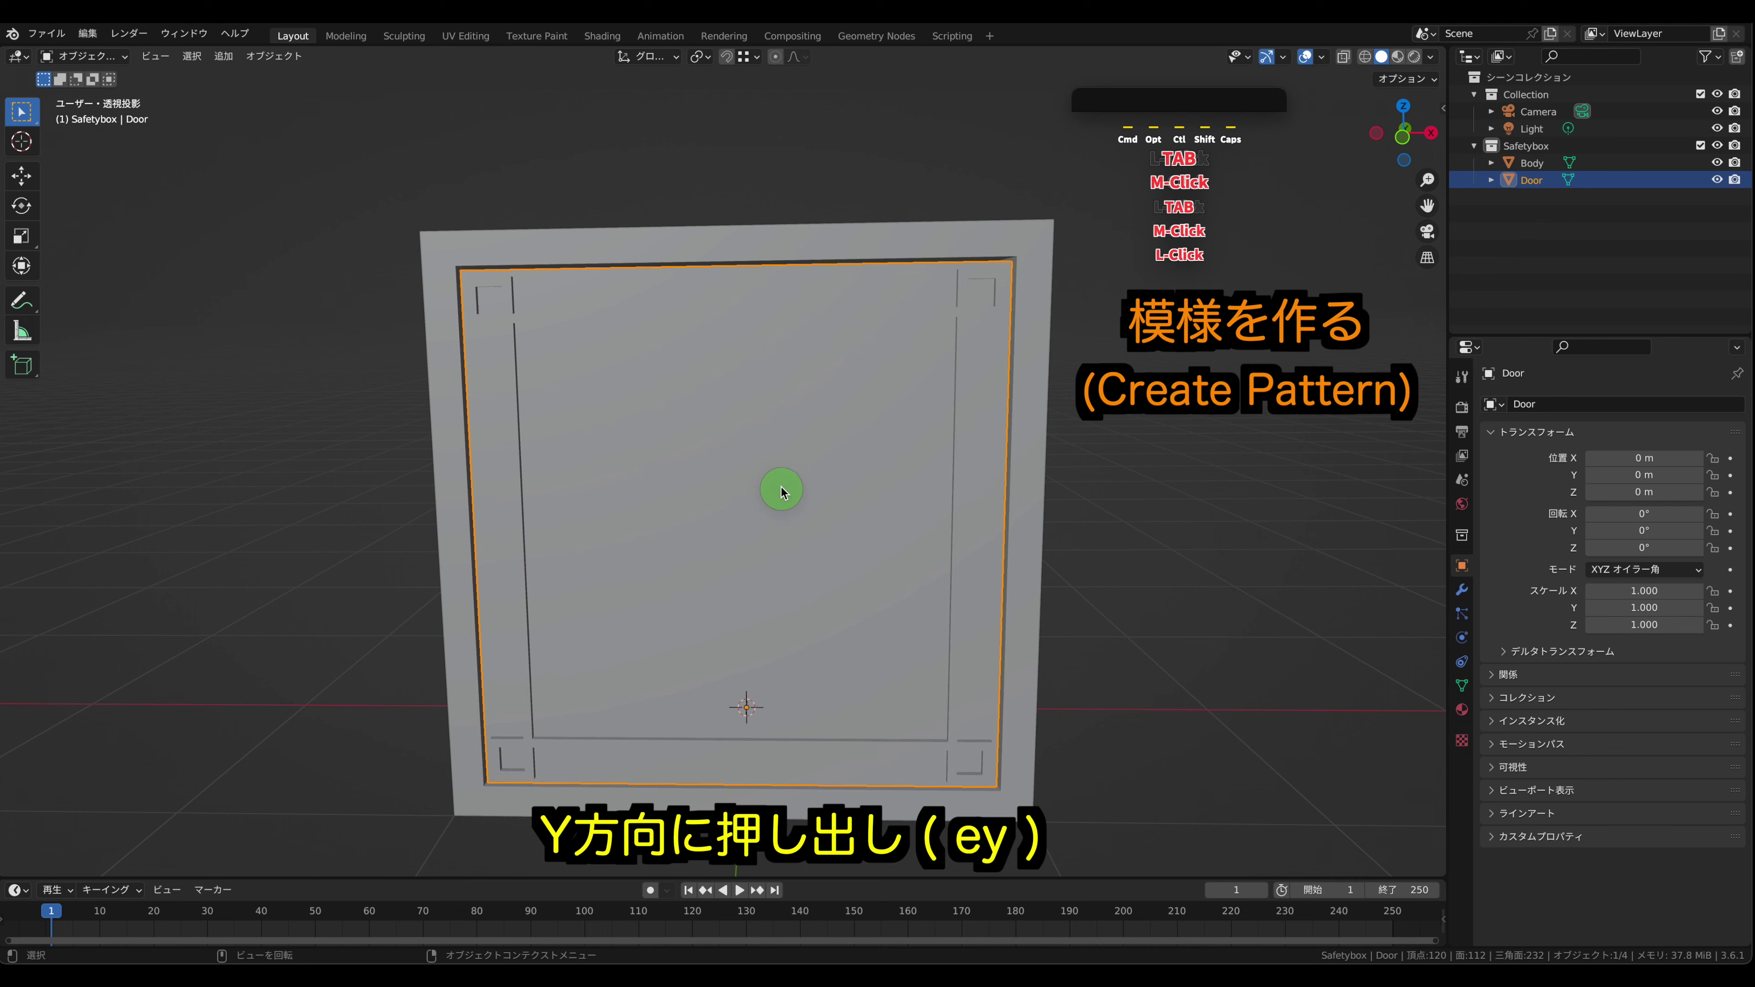
# - Select the centre panel's left vertical edge in Edit Mode and enable the Face Orientation overlay
pyautogui.press('Tab')
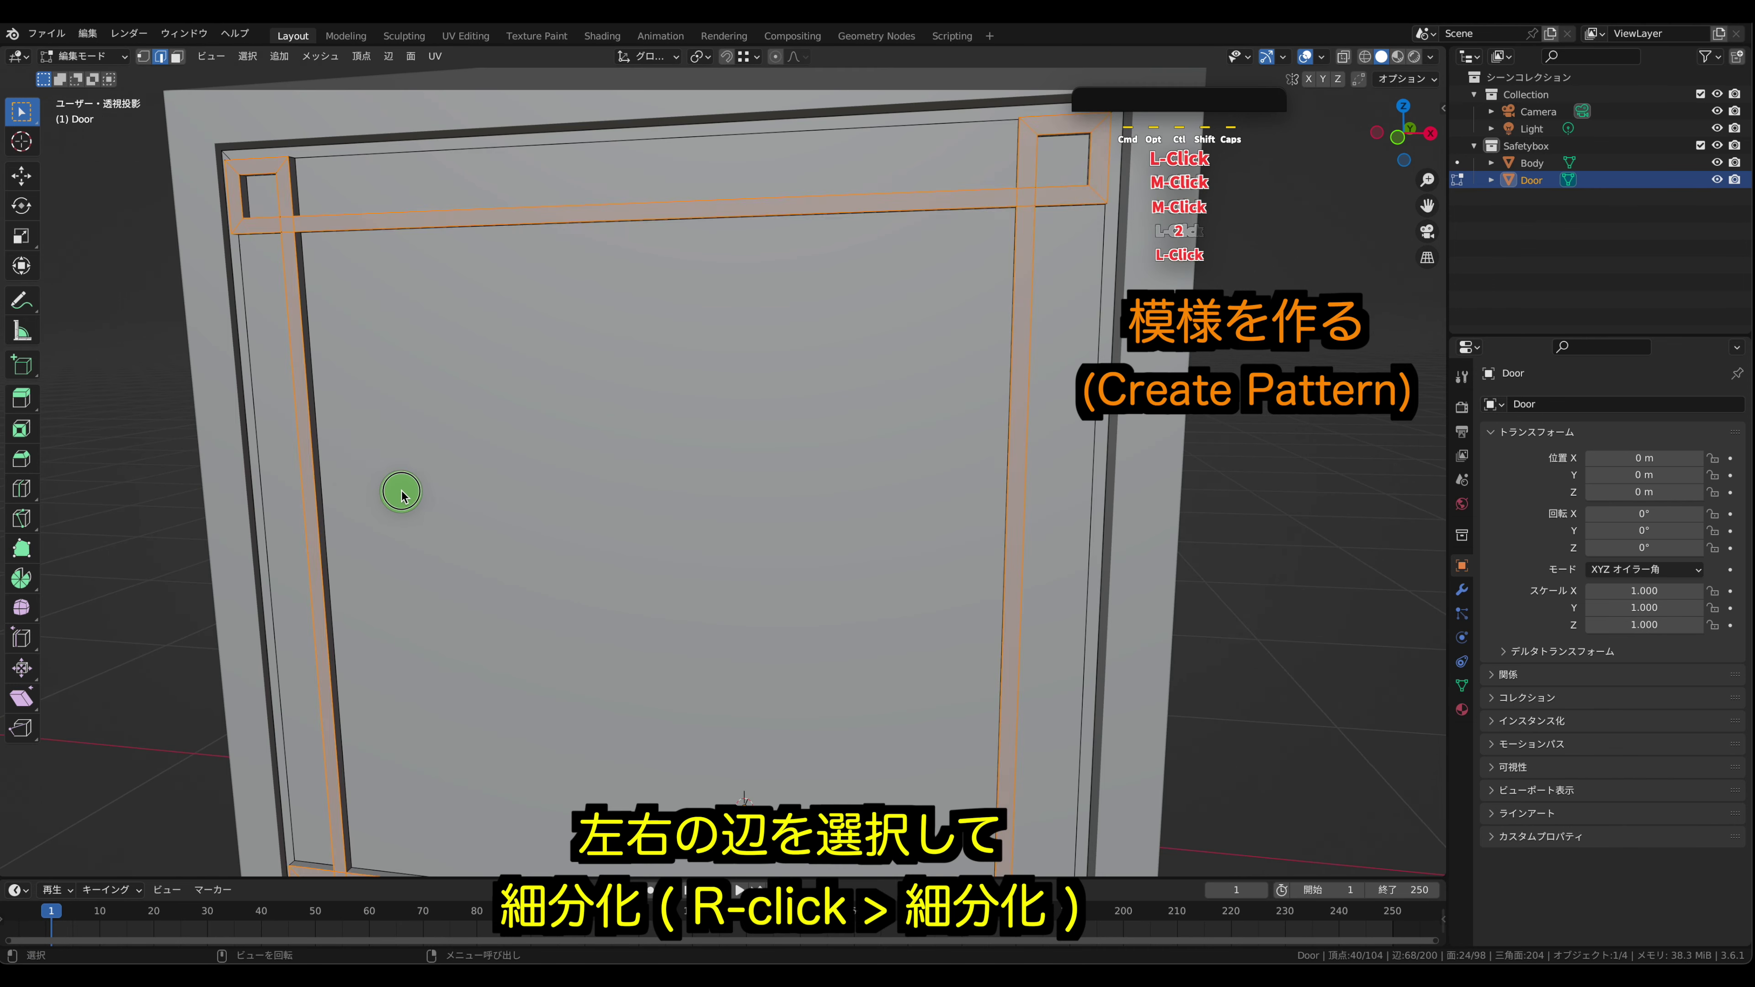
pyautogui.click(343, 462)
pyautogui.click(358, 442)
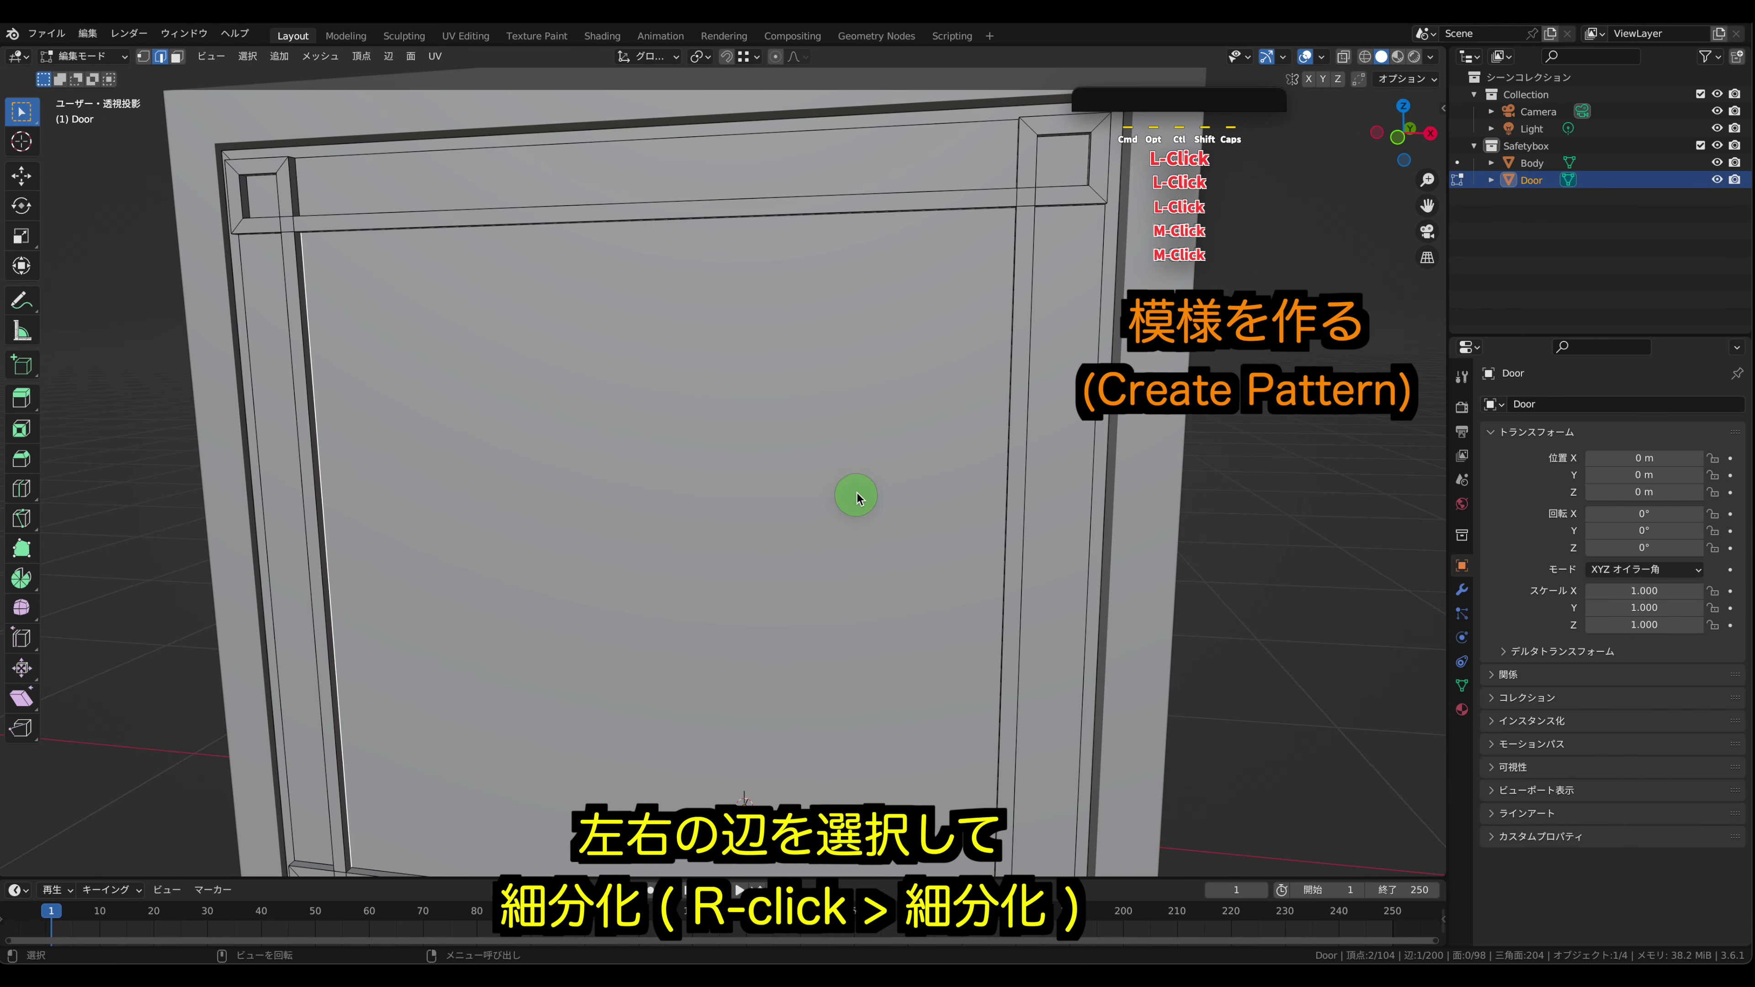
pyautogui.click(1322, 56)
pyautogui.click(1216, 402)
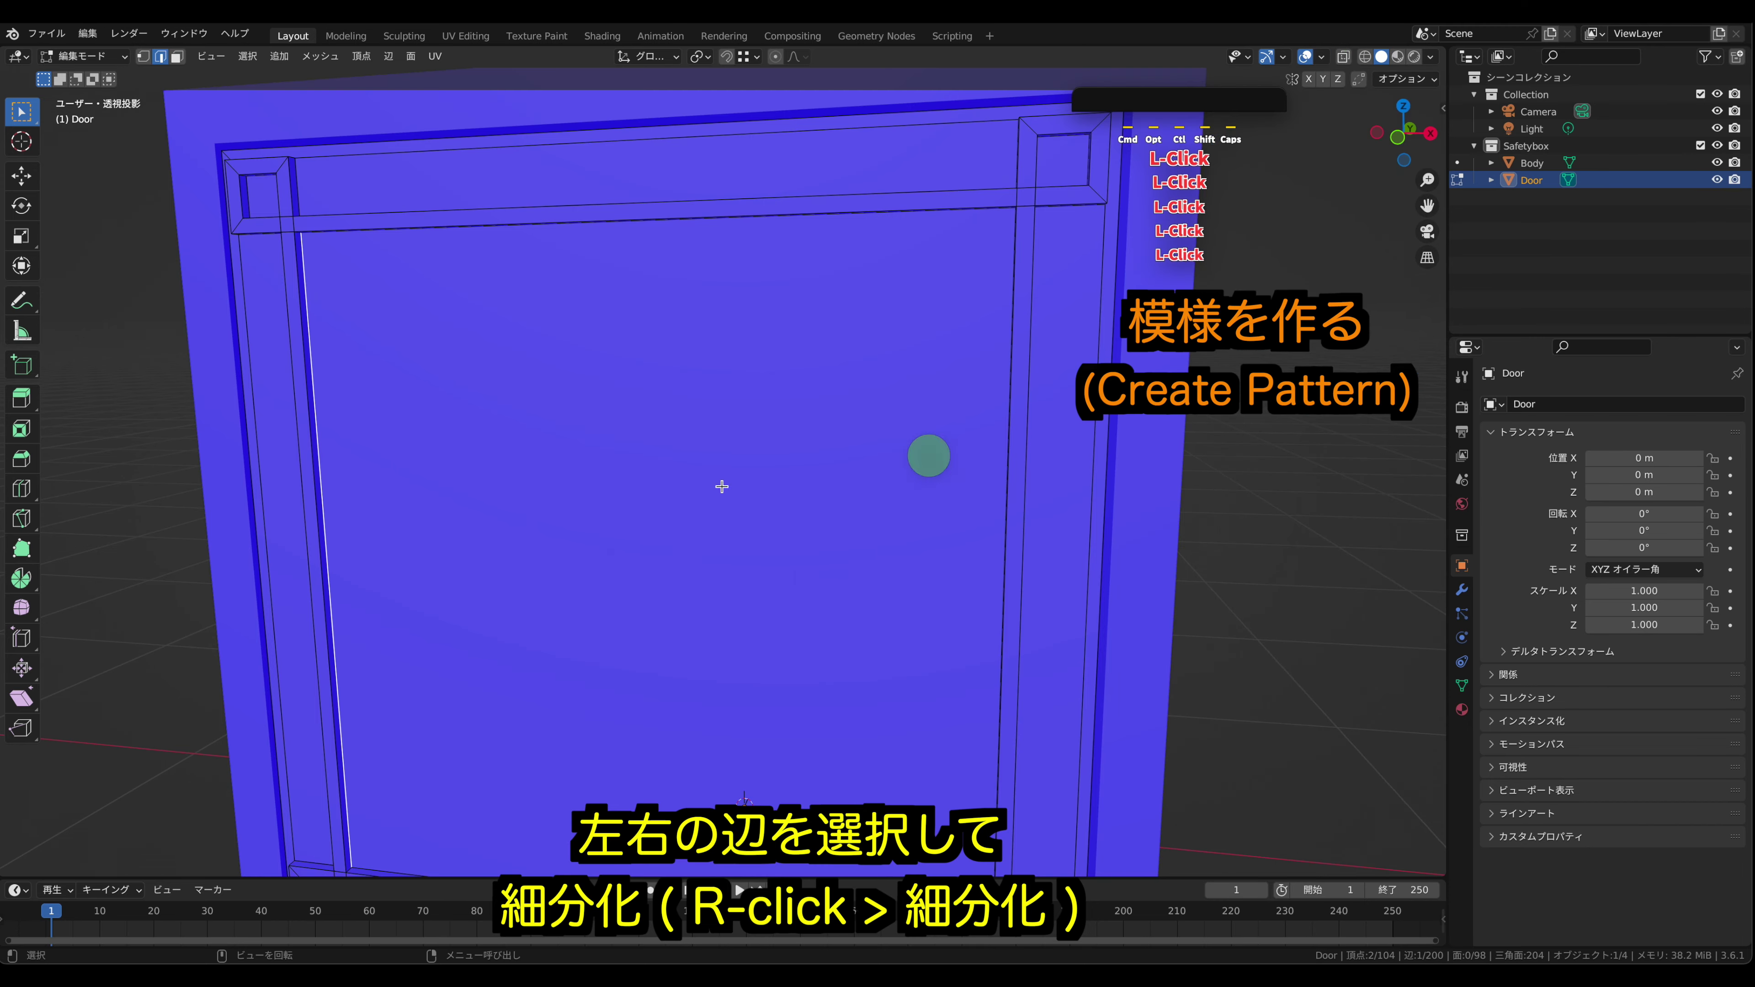
# - Add the centre panel's right vertical edge to the selection and subdivide both edges with one cut
pyautogui.moveTo(801, 583); pyautogui.dragTo(1002, 561, button='middle')
pyautogui.keyDown('shift'); pyautogui.click(1201, 519); pyautogui.keyUp('shift')
pyautogui.moveTo(1179, 501); pyautogui.dragTo(913, 479, button='middle')
pyautogui.scroll(3, 913, 478)
pyautogui.rightClick(753, 425)
pyautogui.click(753, 430)
pyautogui.click(766, 437)
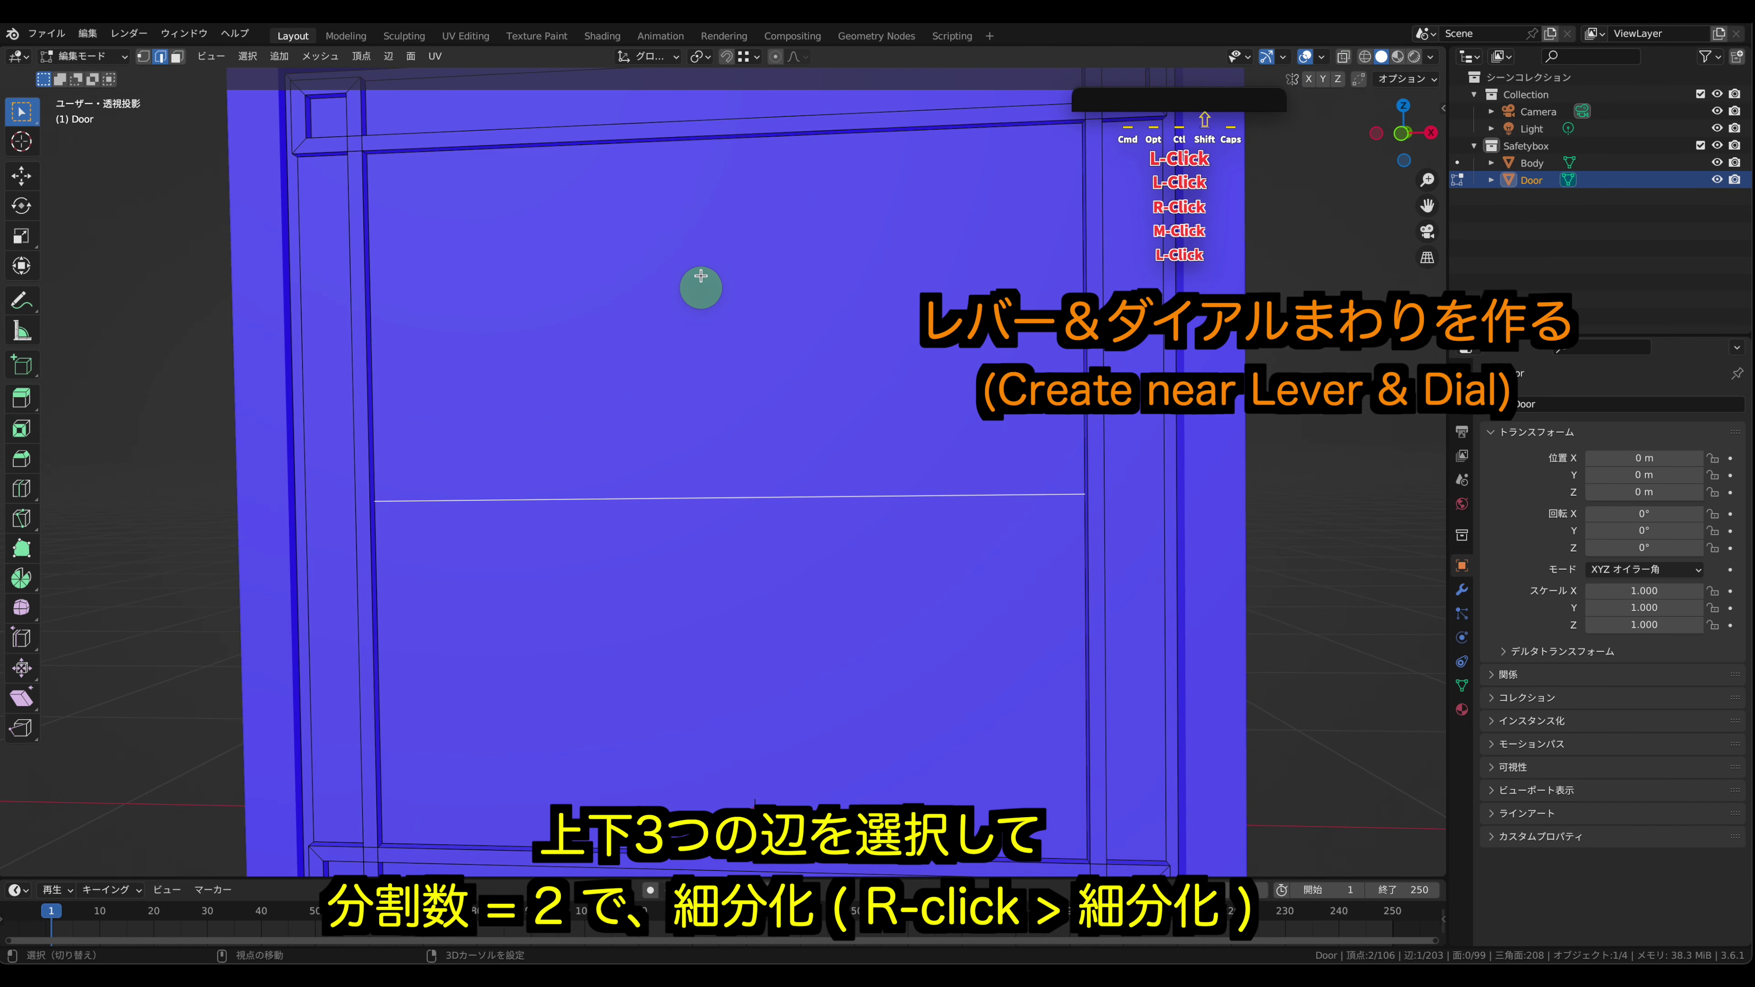
# - Select the top, middle and bottom horizontal edges of the centre panel and subdivide them with 2 cuts
pyautogui.moveTo(742, 267); pyautogui.dragTo(676, 209, button='middle')
pyautogui.click(683, 153)
pyautogui.keyDown('shift'); pyautogui.click(748, 495); pyautogui.keyUp('shift')
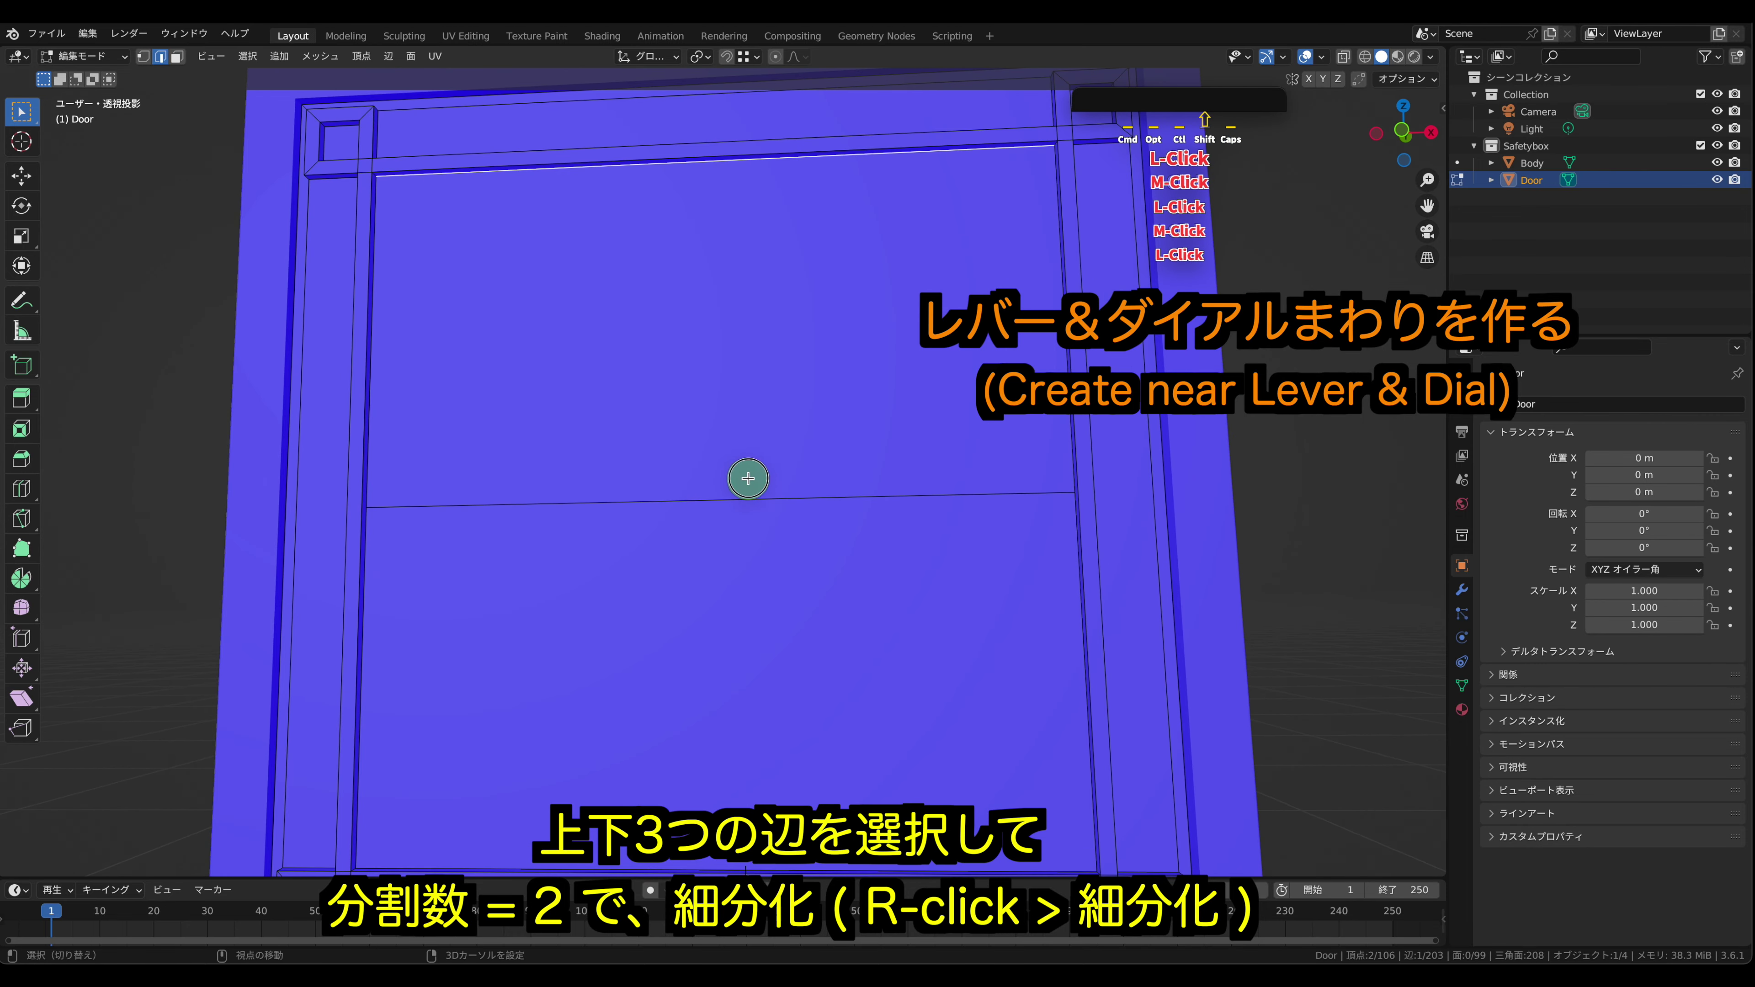
pyautogui.moveTo(764, 430); pyautogui.dragTo(724, 561, button='middle')
pyautogui.keyDown('shift'); pyautogui.click(671, 715); pyautogui.keyUp('shift')
pyautogui.rightClick(646, 342)
pyautogui.click(647, 342)
pyautogui.click(280, 744)
# - Select the four new vertical edges in the centre panel and scale them apart along X by about 1.9
pyautogui.press('1')
pyautogui.moveTo(577, 405); pyautogui.dragTo(890, 524)
pyautogui.press('2')
pyautogui.click(665, 399)
pyautogui.keyDown('shift'); pyautogui.click(876, 384); pyautogui.keyUp('shift')
pyautogui.keyDown('shift'); pyautogui.click(872, 535); pyautogui.keyUp('shift')
pyautogui.keyDown('shift'); pyautogui.click(674, 560); pyautogui.keyUp('shift')
pyautogui.moveTo(746, 553); pyautogui.dragTo(764, 511, button='middle')
pyautogui.press('s')
pyautogui.press('x')
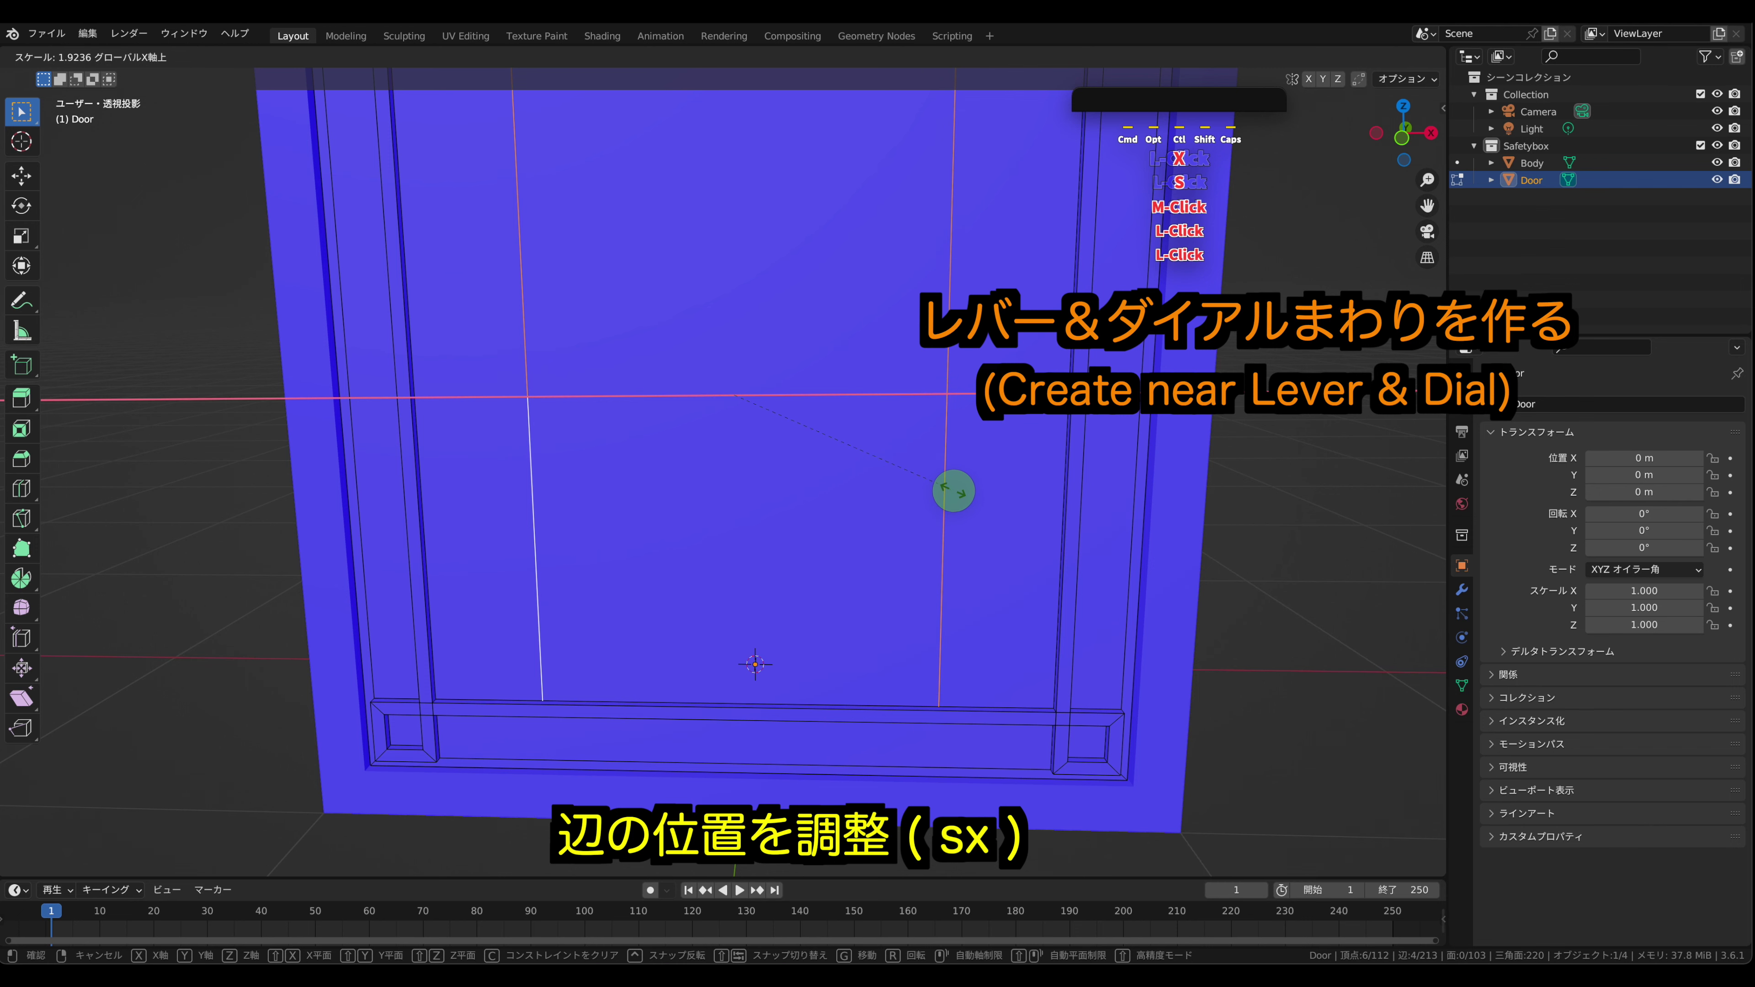
pyautogui.click(945, 493)
# - Bevel the right intersection vertex on the middle horizontal edge, with a width of about 0.165 m affecting vertices
pyautogui.press('1')
pyautogui.click(1266, 477)
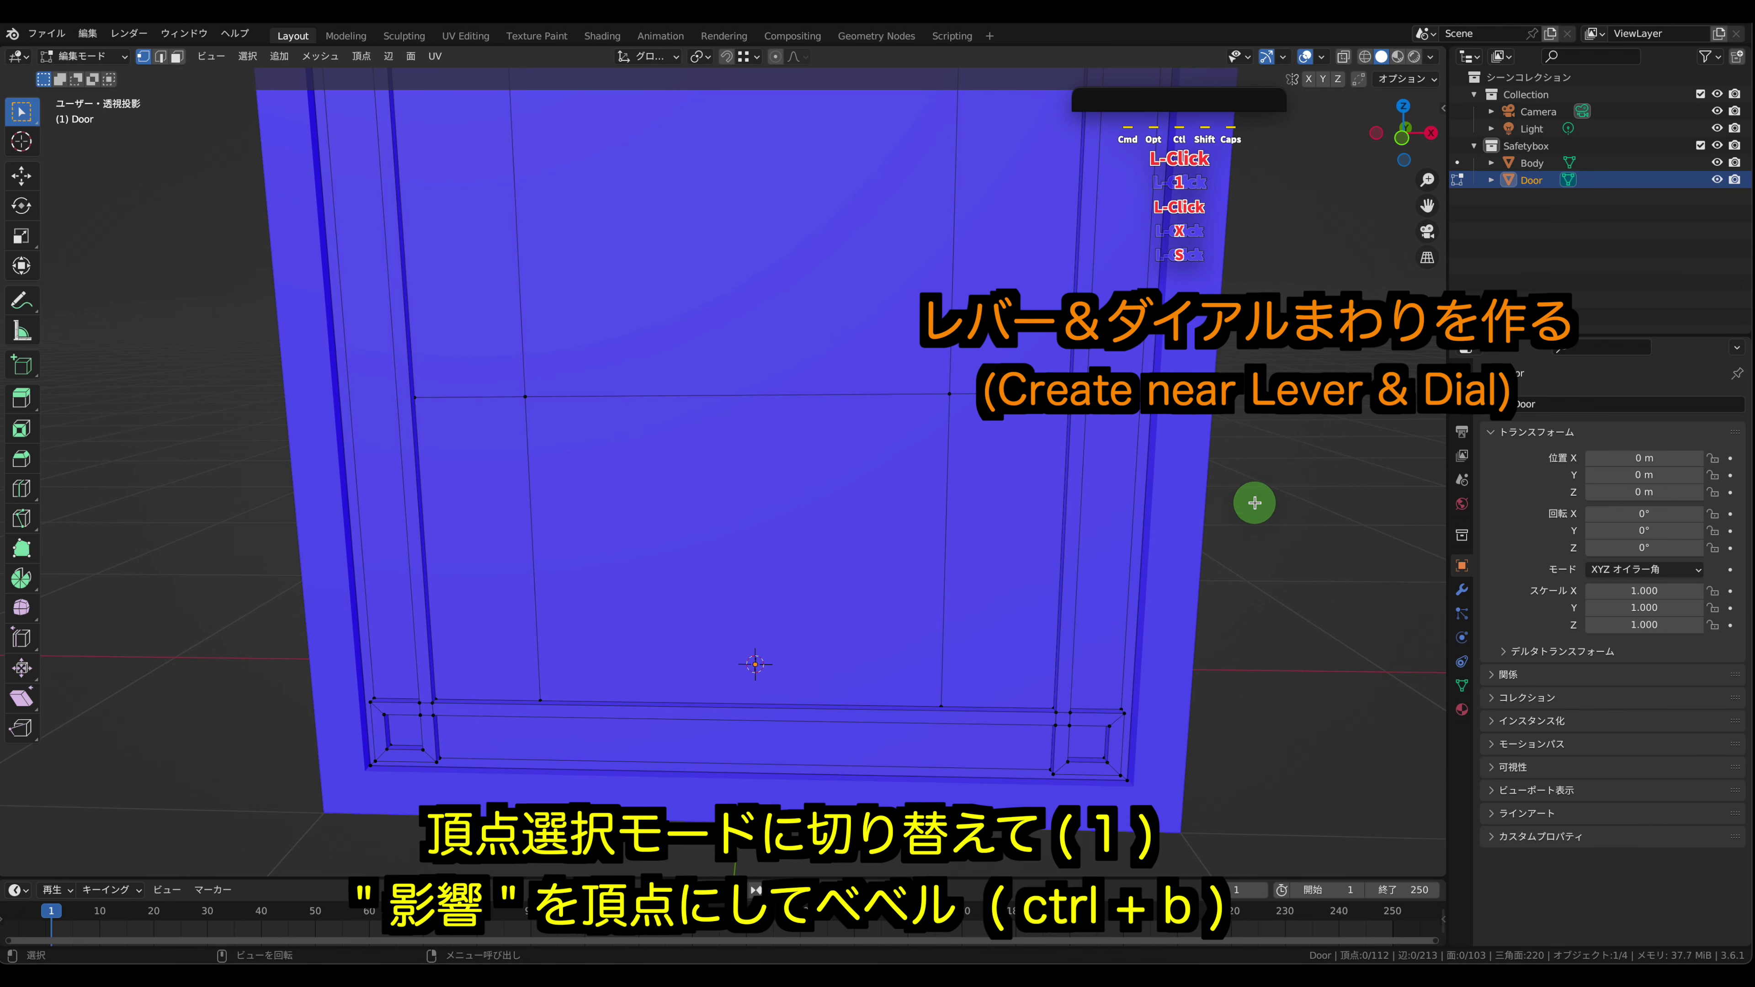
pyautogui.keyDown('shift'); pyautogui.moveTo(1231, 496); pyautogui.dragTo(1141, 514, button='middle'); pyautogui.keyUp('shift')
pyautogui.scroll(1, 803, 476)
pyautogui.scroll(-2, 807, 469)
pyautogui.scroll(-1, 810, 467)
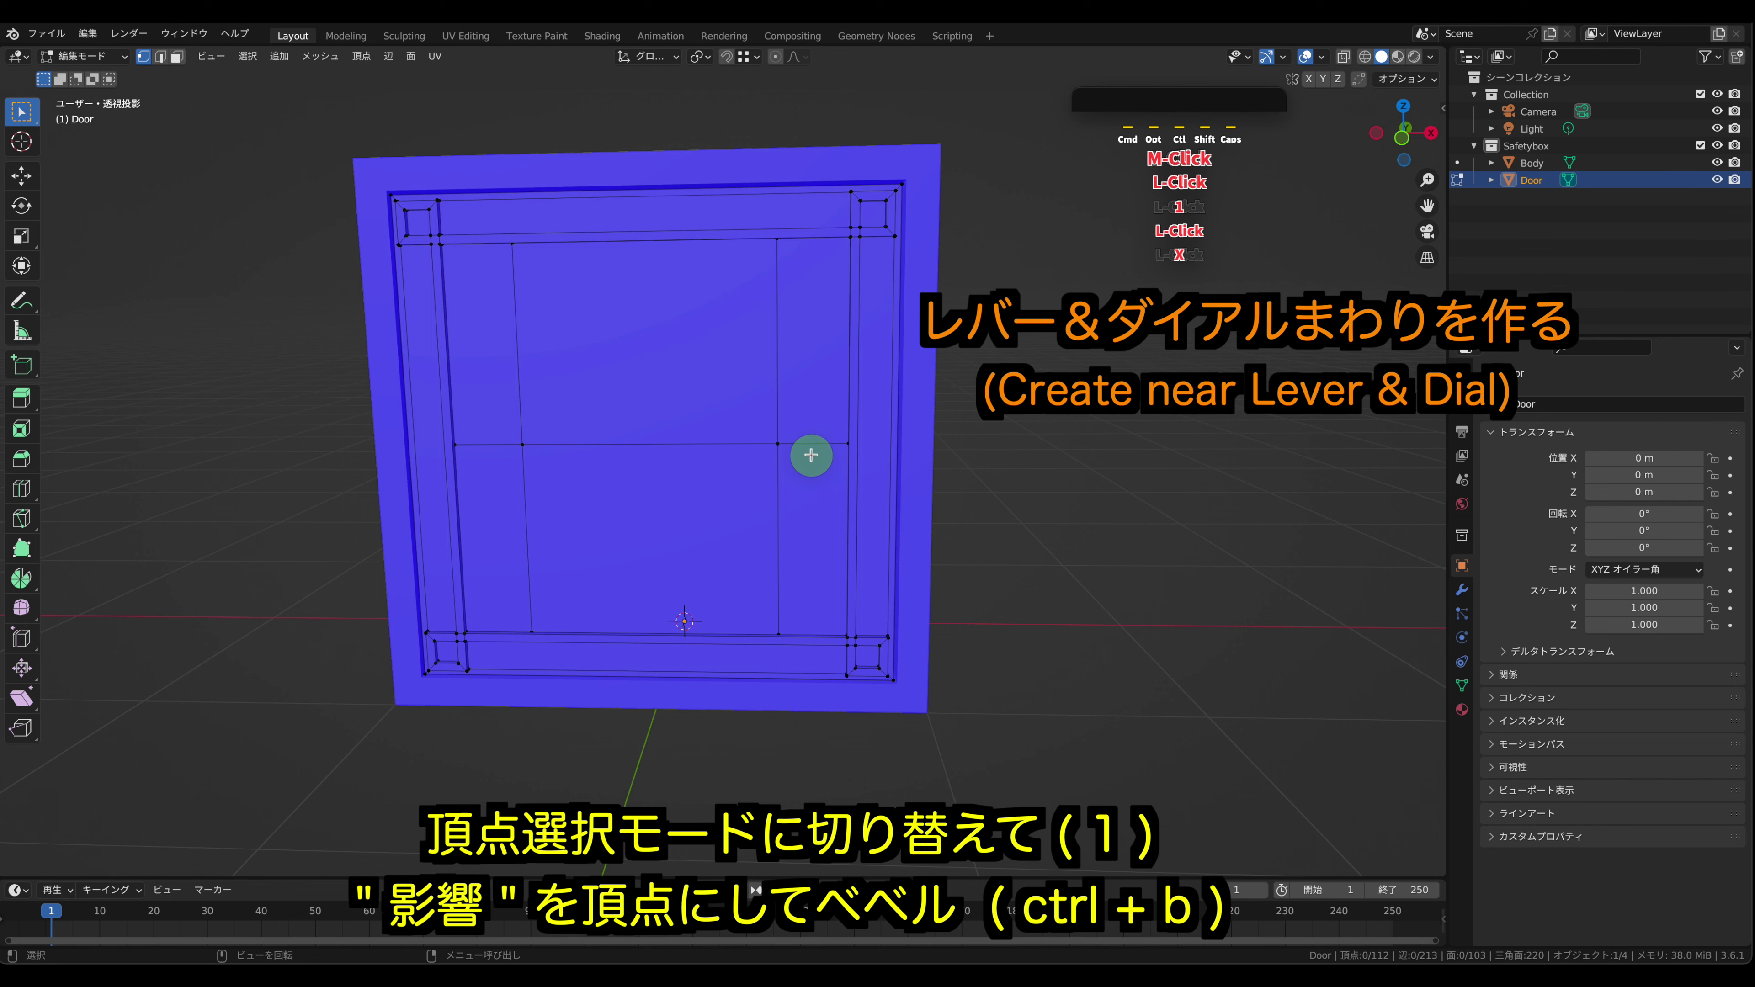
pyautogui.click(783, 448)
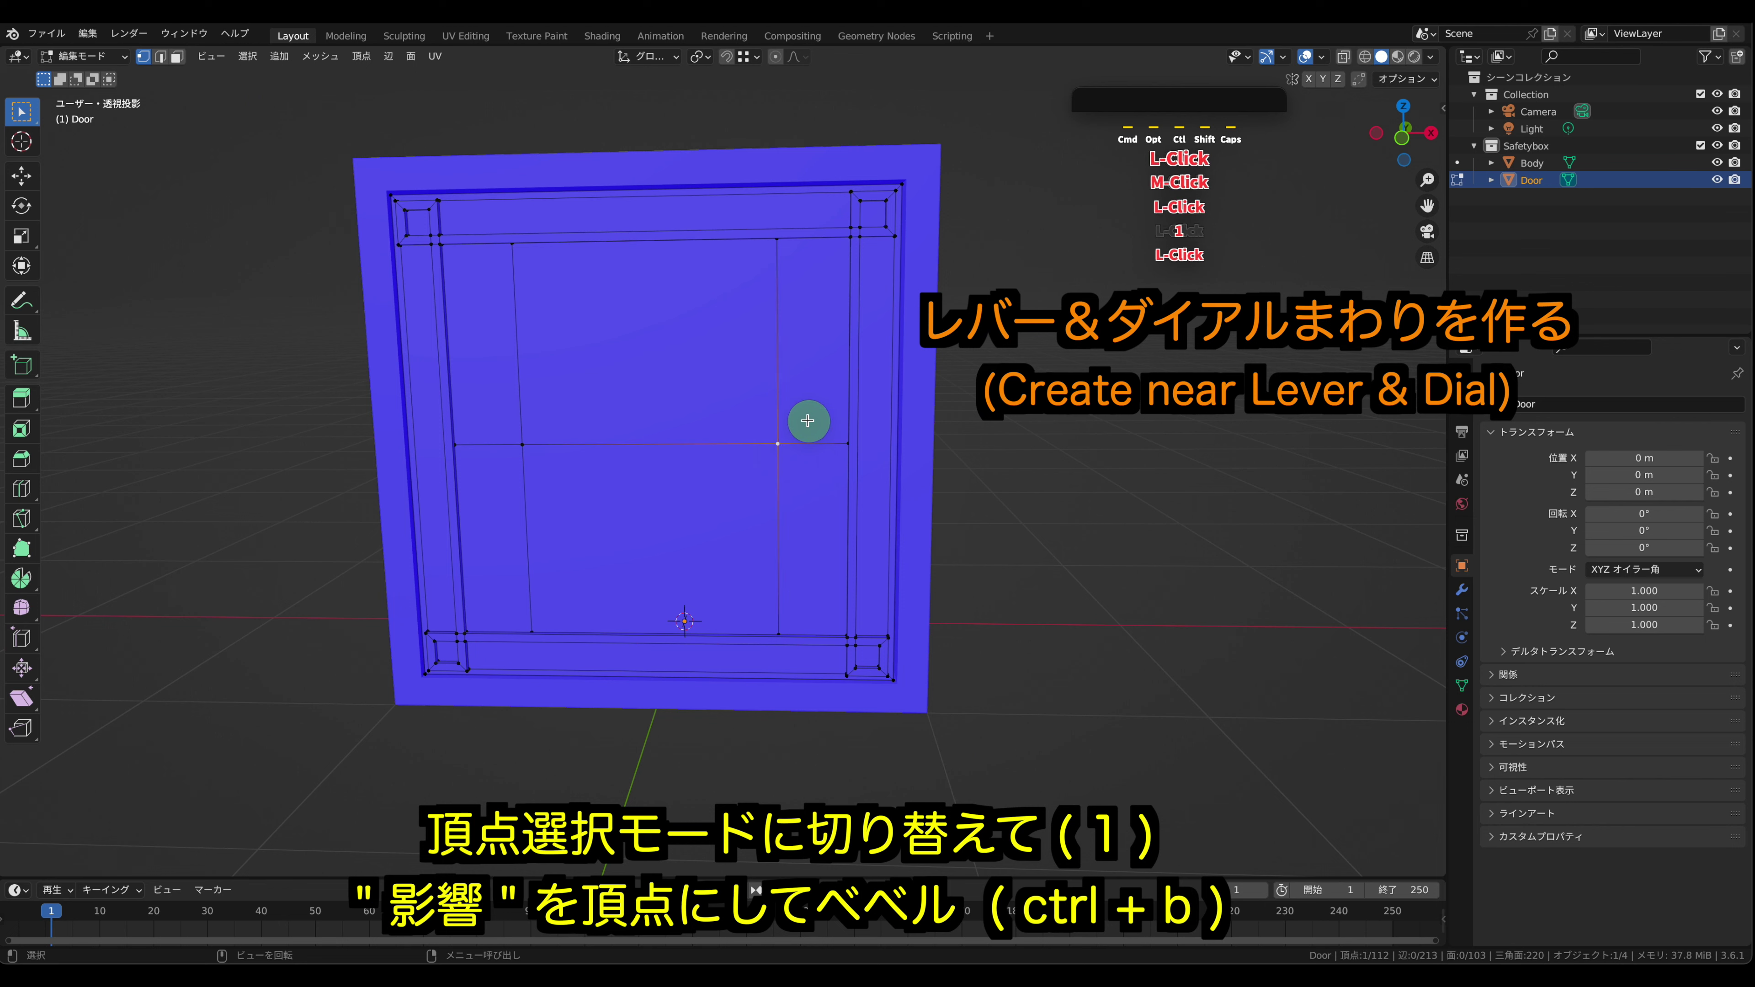
pyautogui.hotkey('ctrl', 'b')
pyautogui.click(392, 603)
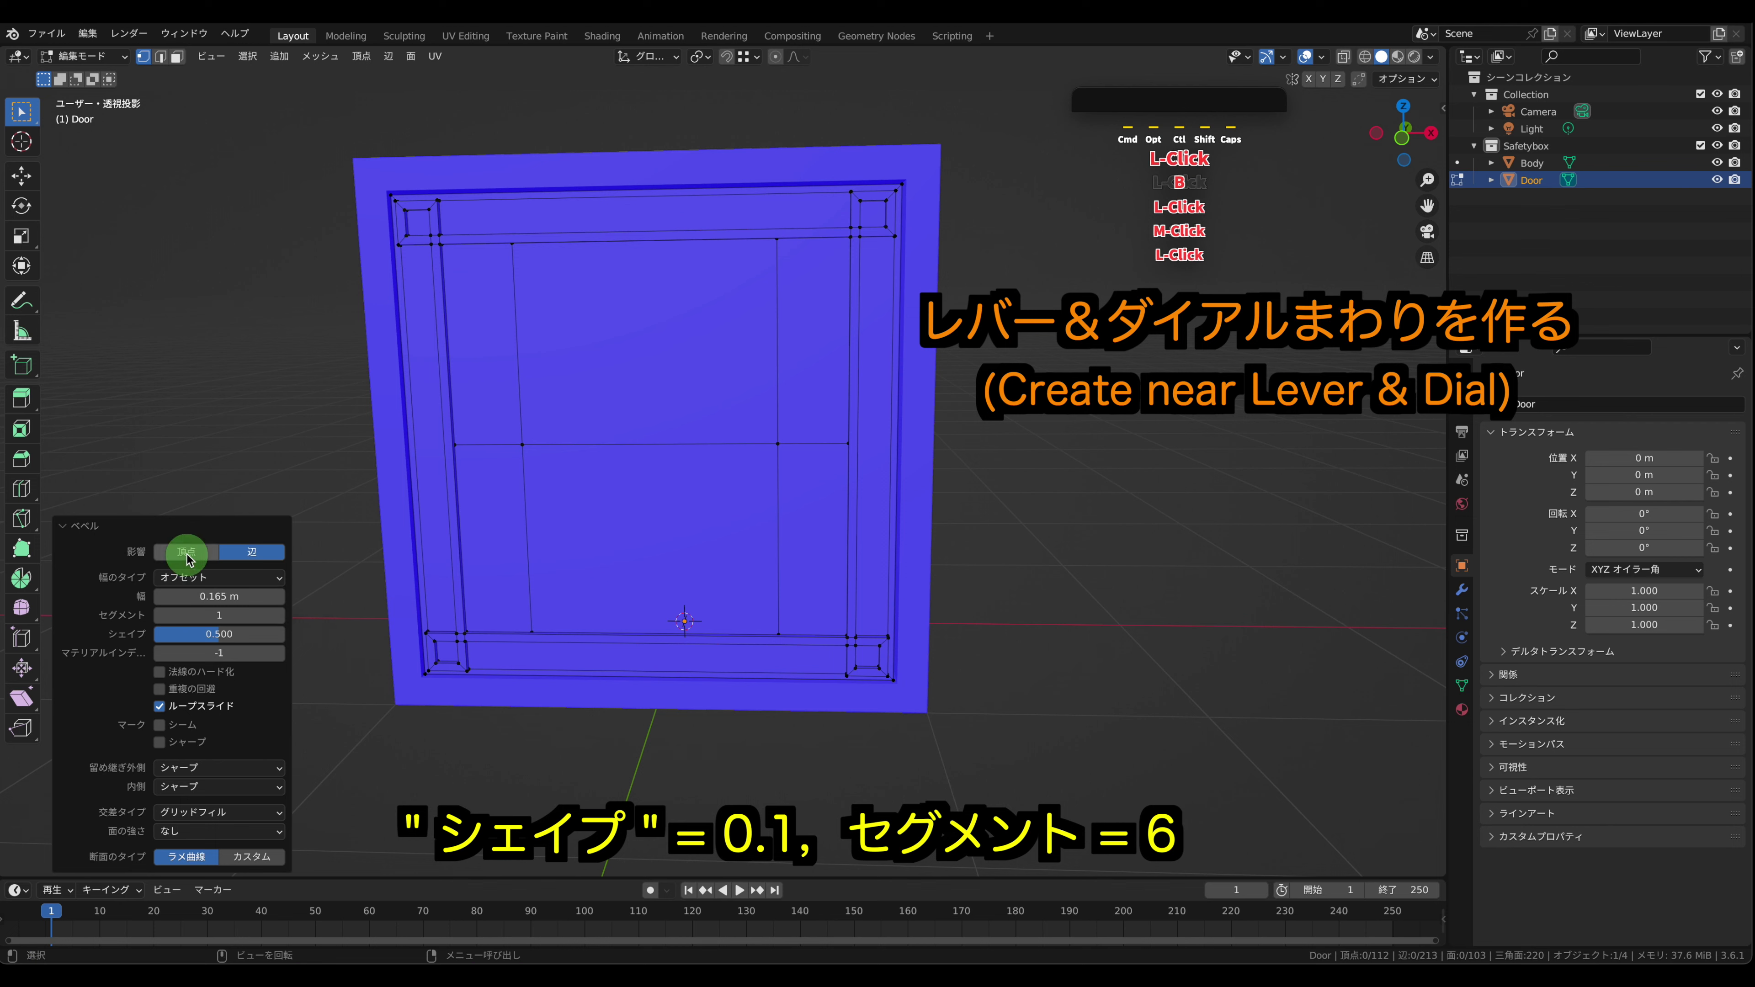
pyautogui.click(187, 557)
# - Set the vertex bevel's shape to 0.1 and its segments to 6 to form a circle
pyautogui.click(223, 634)
pyautogui.press('BackSpace')
pyautogui.write('.')
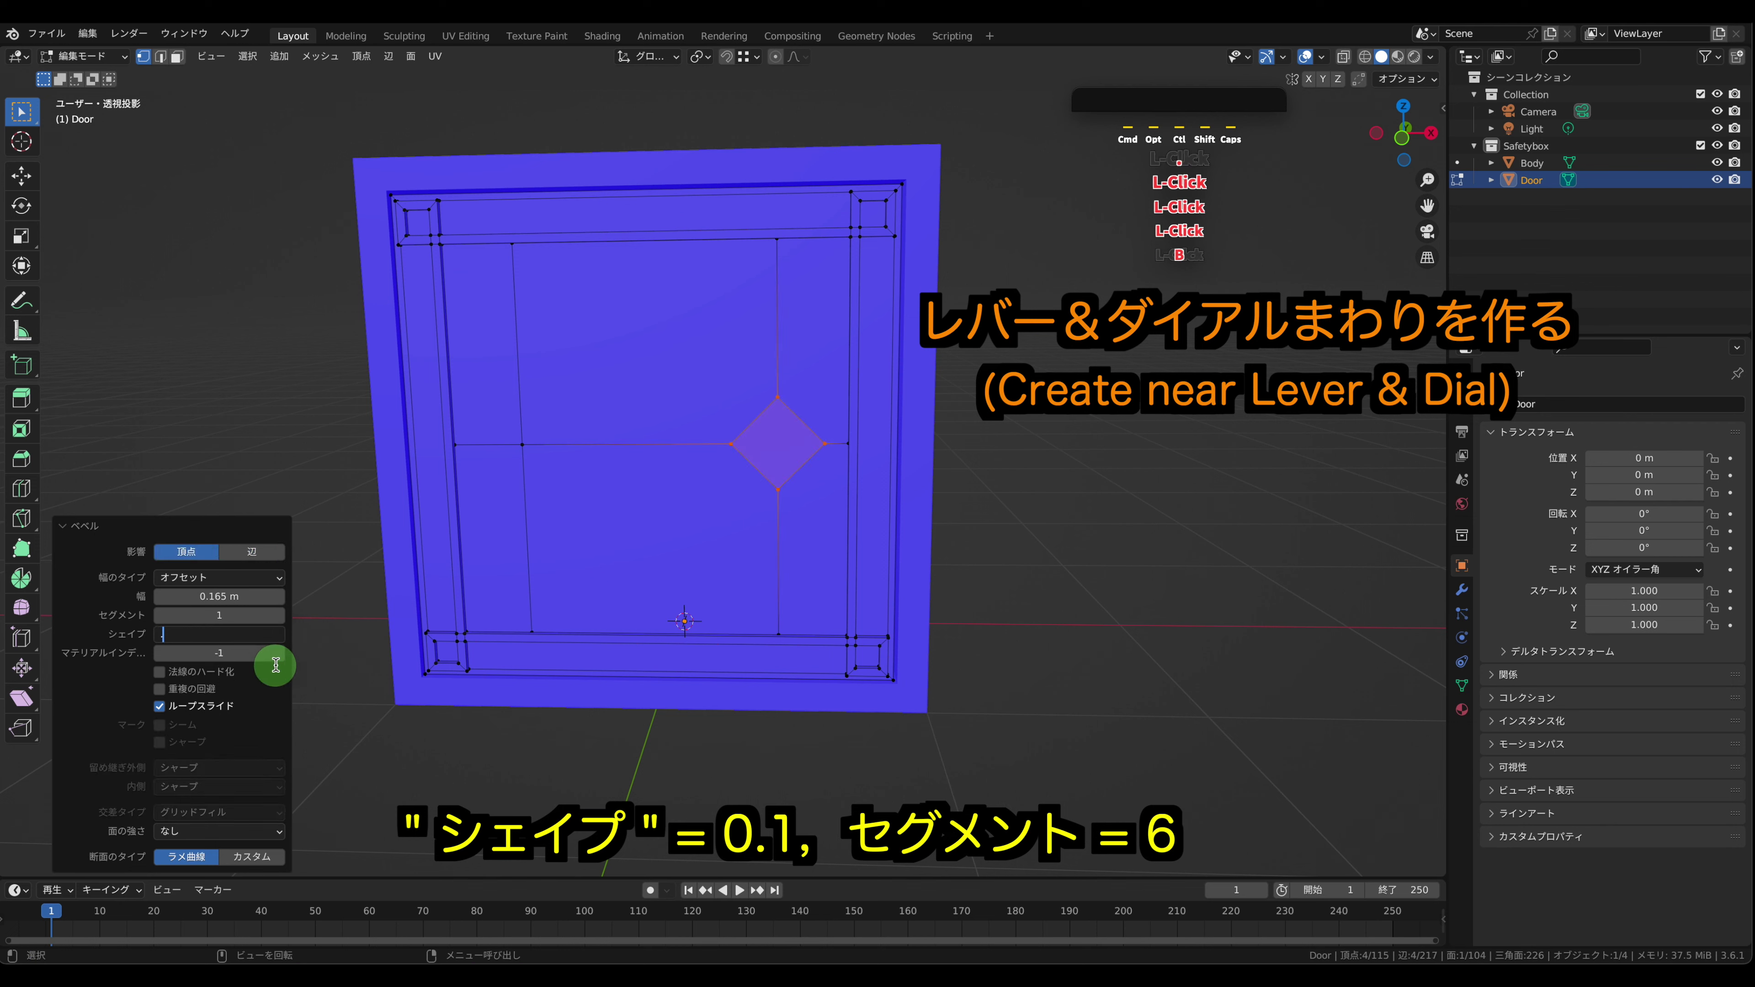
pyautogui.write('100')
pyautogui.click(276, 665)
pyautogui.click(279, 615)
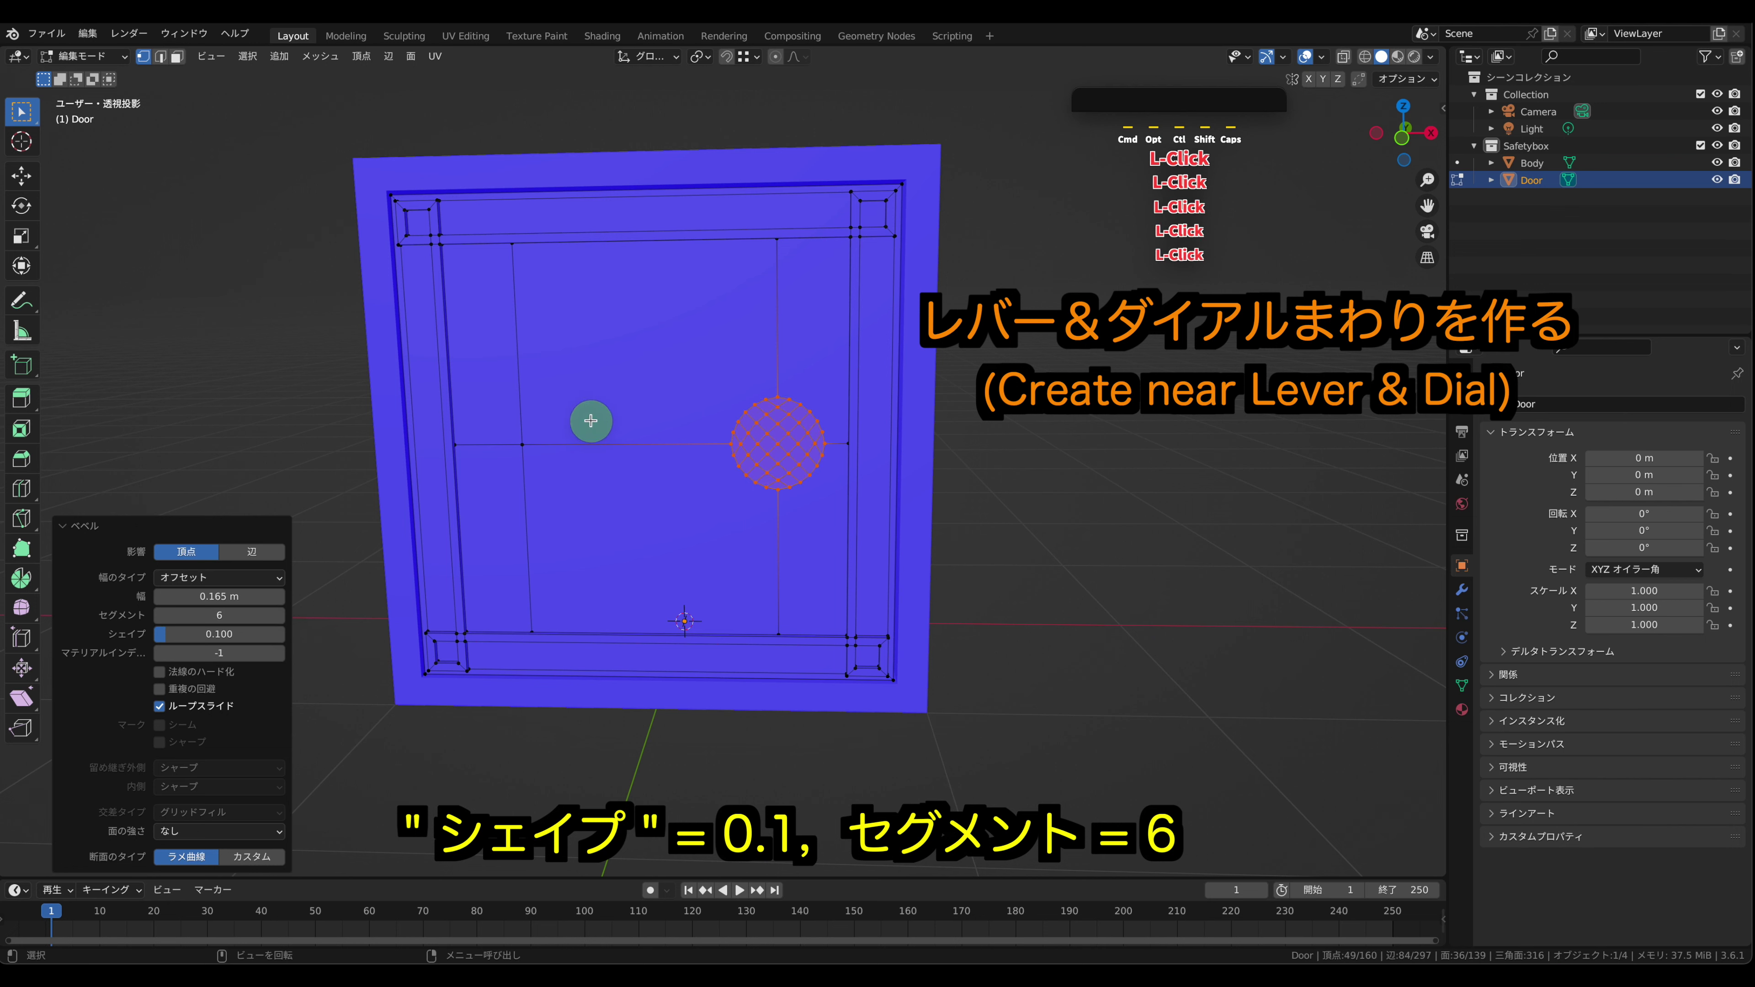
# - Bevel the left intersection vertex into a circle, affecting vertices and reducing the width to 0.135 m
pyautogui.click(528, 443)
pyautogui.hotkey('ctrl', 'b')
pyautogui.click(594, 395)
pyautogui.click(180, 552)
pyautogui.click(159, 598)
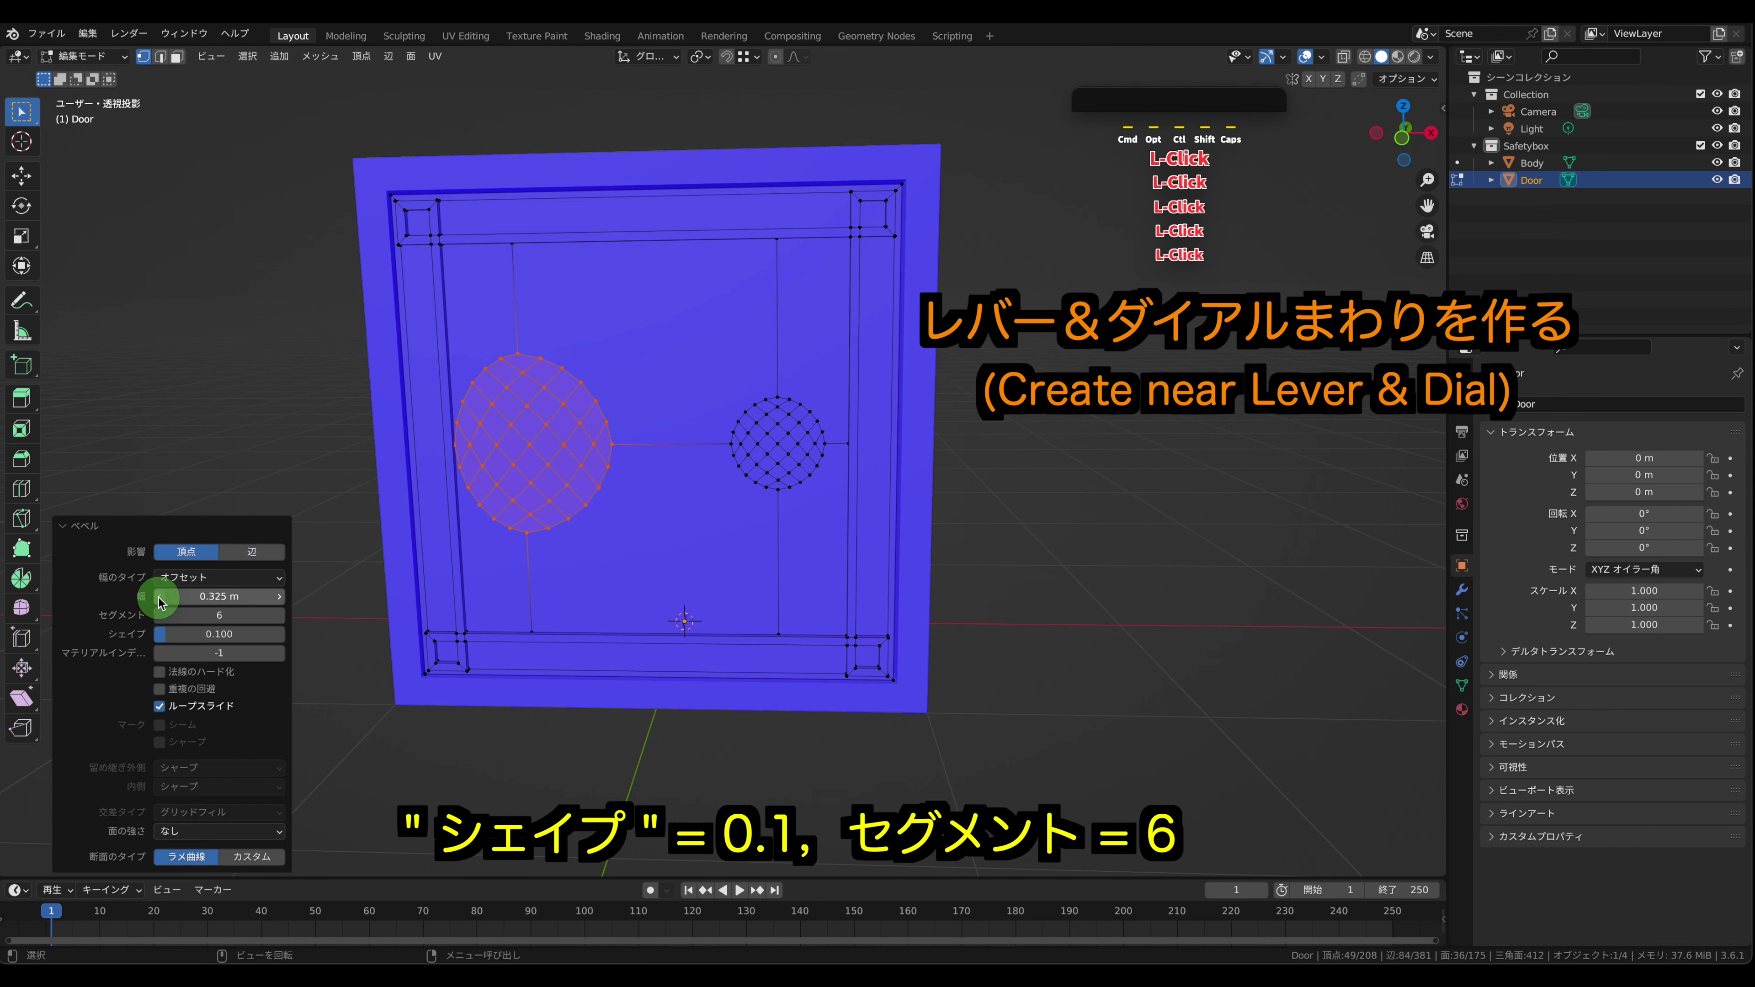
pyautogui.click(159, 598)
pyautogui.click(159, 599)
pyautogui.click(159, 599)
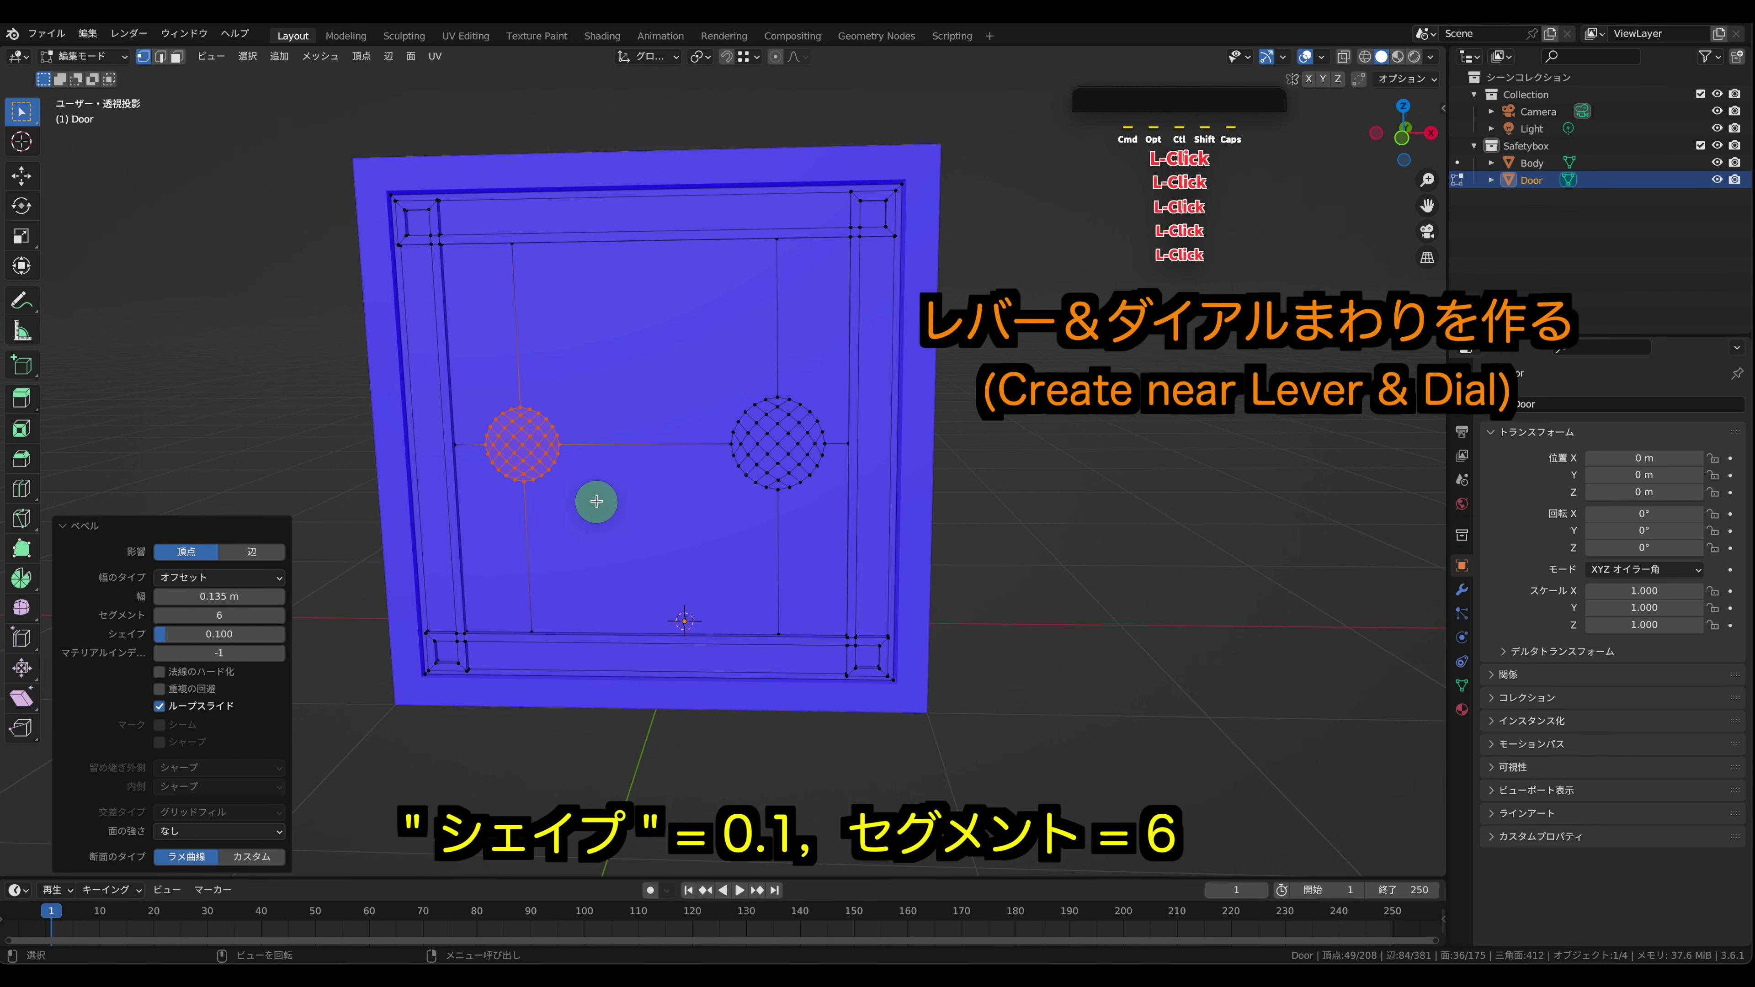
# - Select the right circle on the door and scale it down uniformly to nearly the size of the left circle
pyautogui.moveTo(689, 380); pyautogui.dragTo(831, 509)
pyautogui.moveTo(831, 510); pyautogui.dragTo(1127, 440, button='middle')
pyautogui.press('s')
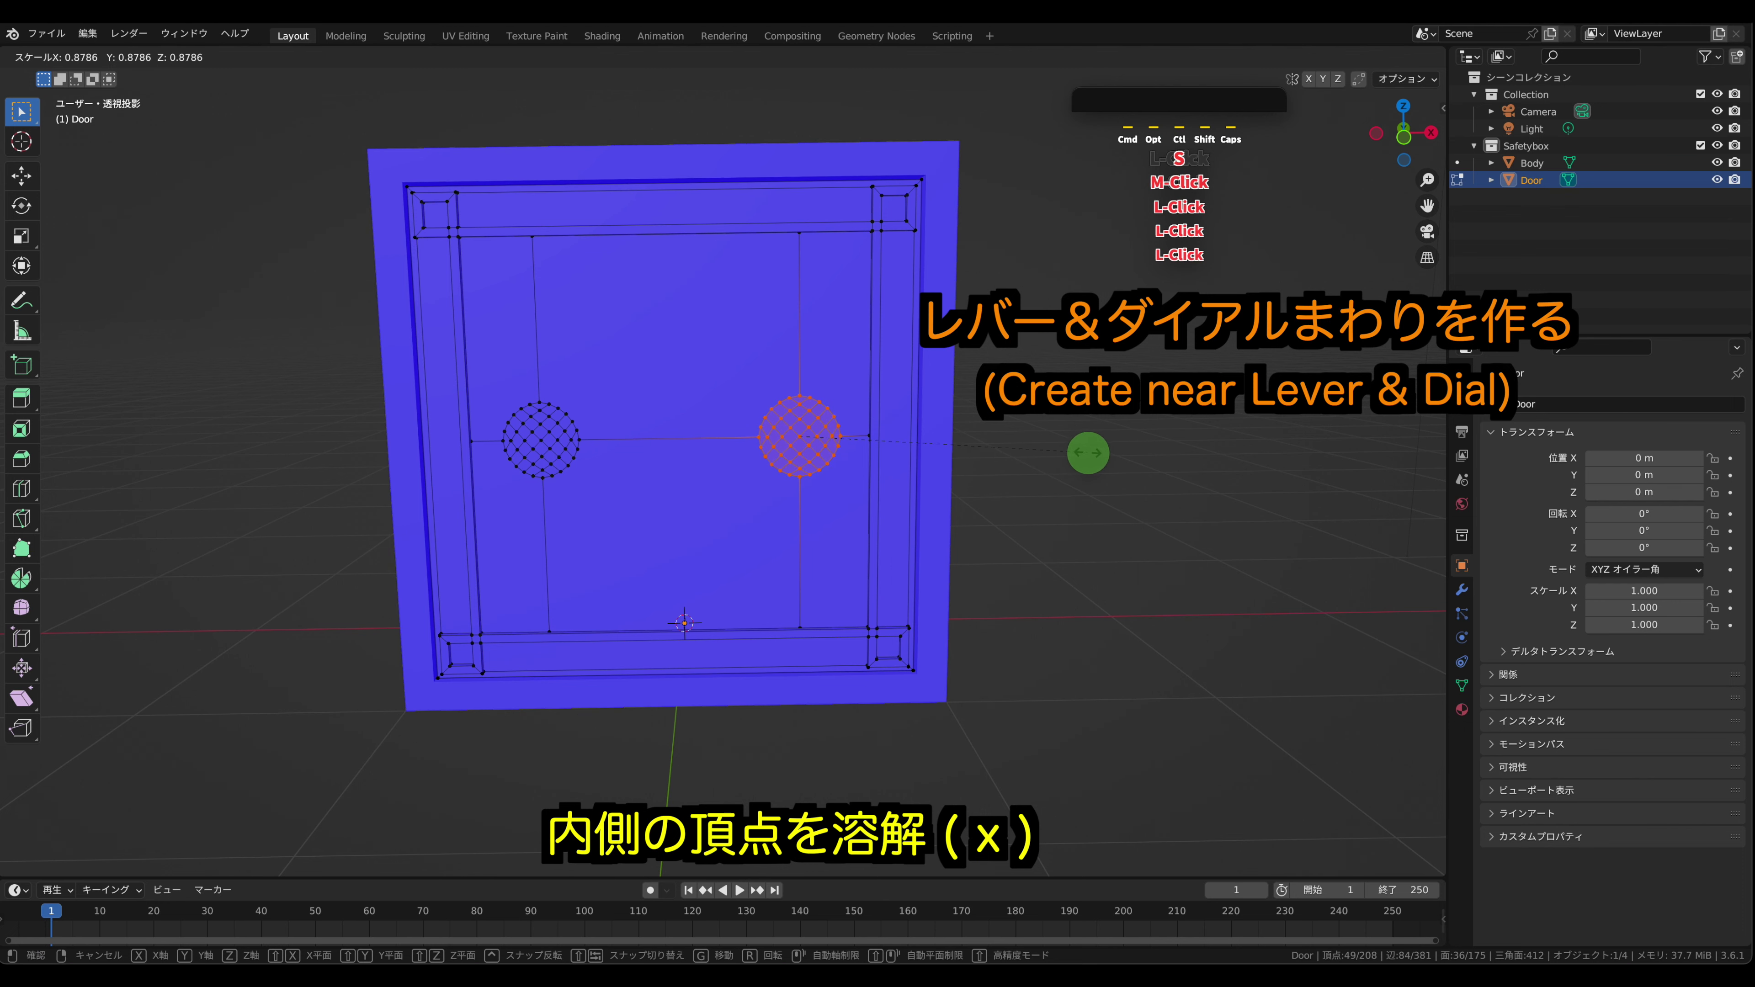
pyautogui.click(1076, 457)
pyautogui.click(683, 503)
# - Select all inner grid vertices of the left circle and dissolve them, keeping only its outline
pyautogui.moveTo(680, 442); pyautogui.dragTo(426, 412, button='middle')
pyautogui.press('c')
pyautogui.moveTo(404, 430)
pyautogui.mouseDown()
pyautogui.moveTo(412, 402)
pyautogui.moveTo(467, 429)
pyautogui.mouseUp()
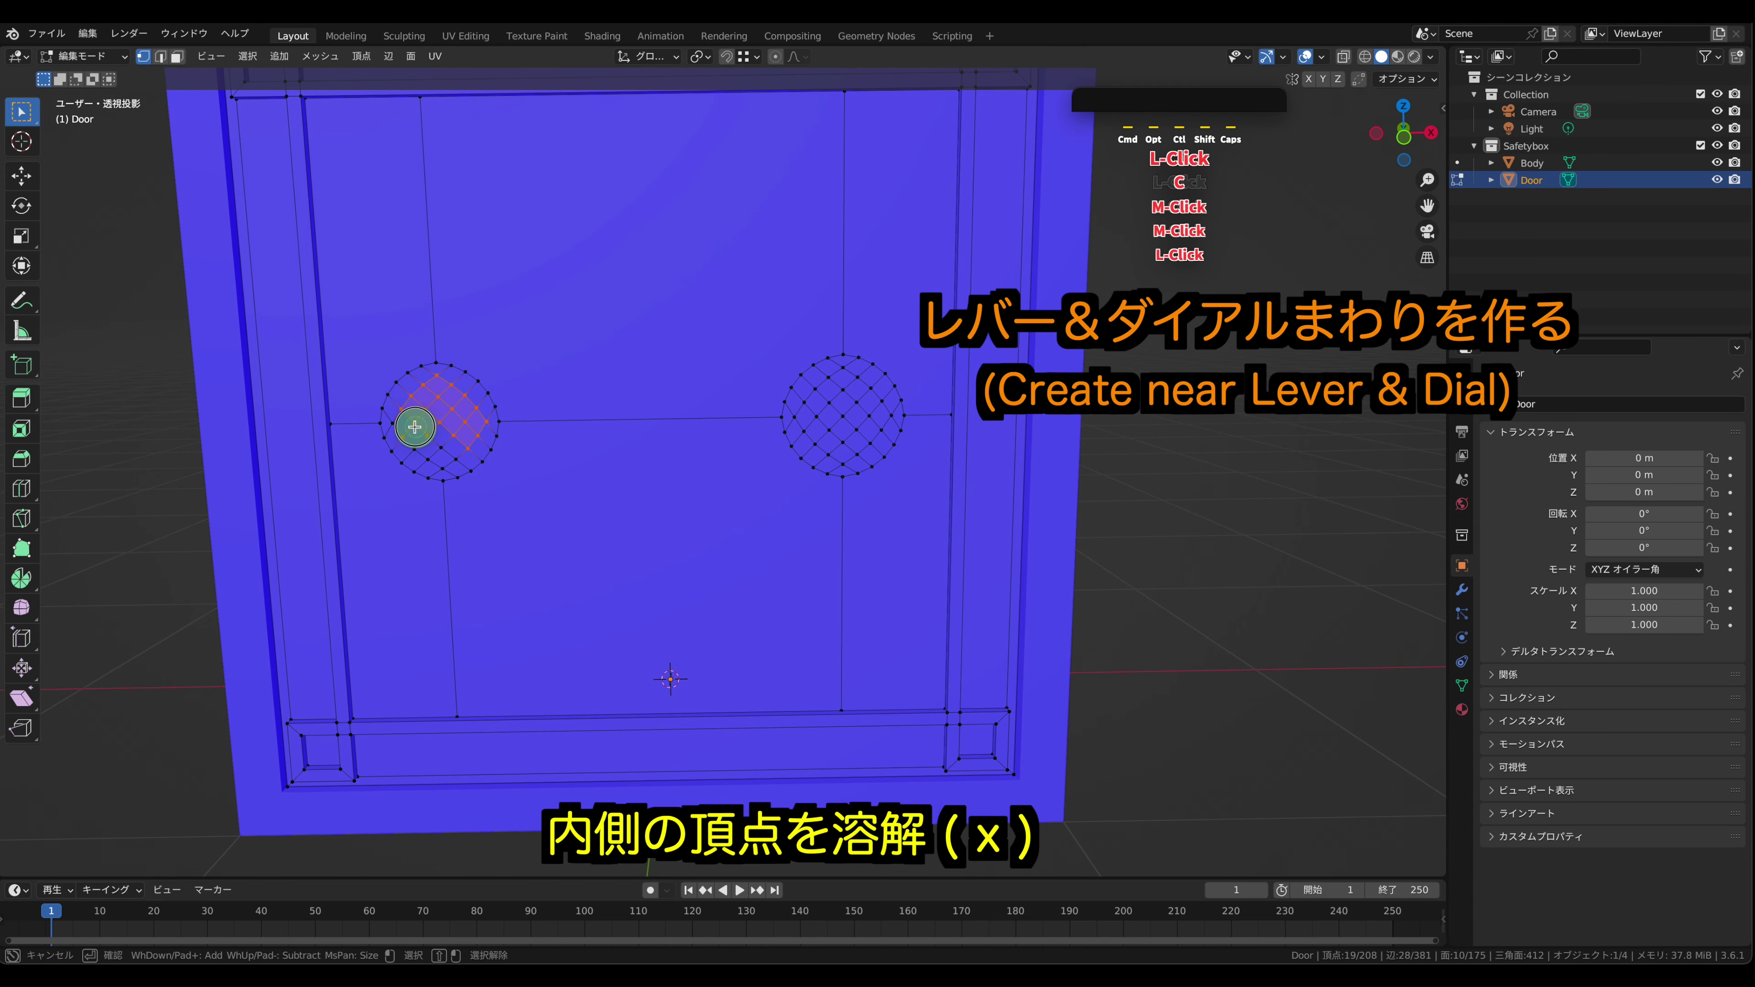
pyautogui.press('x')
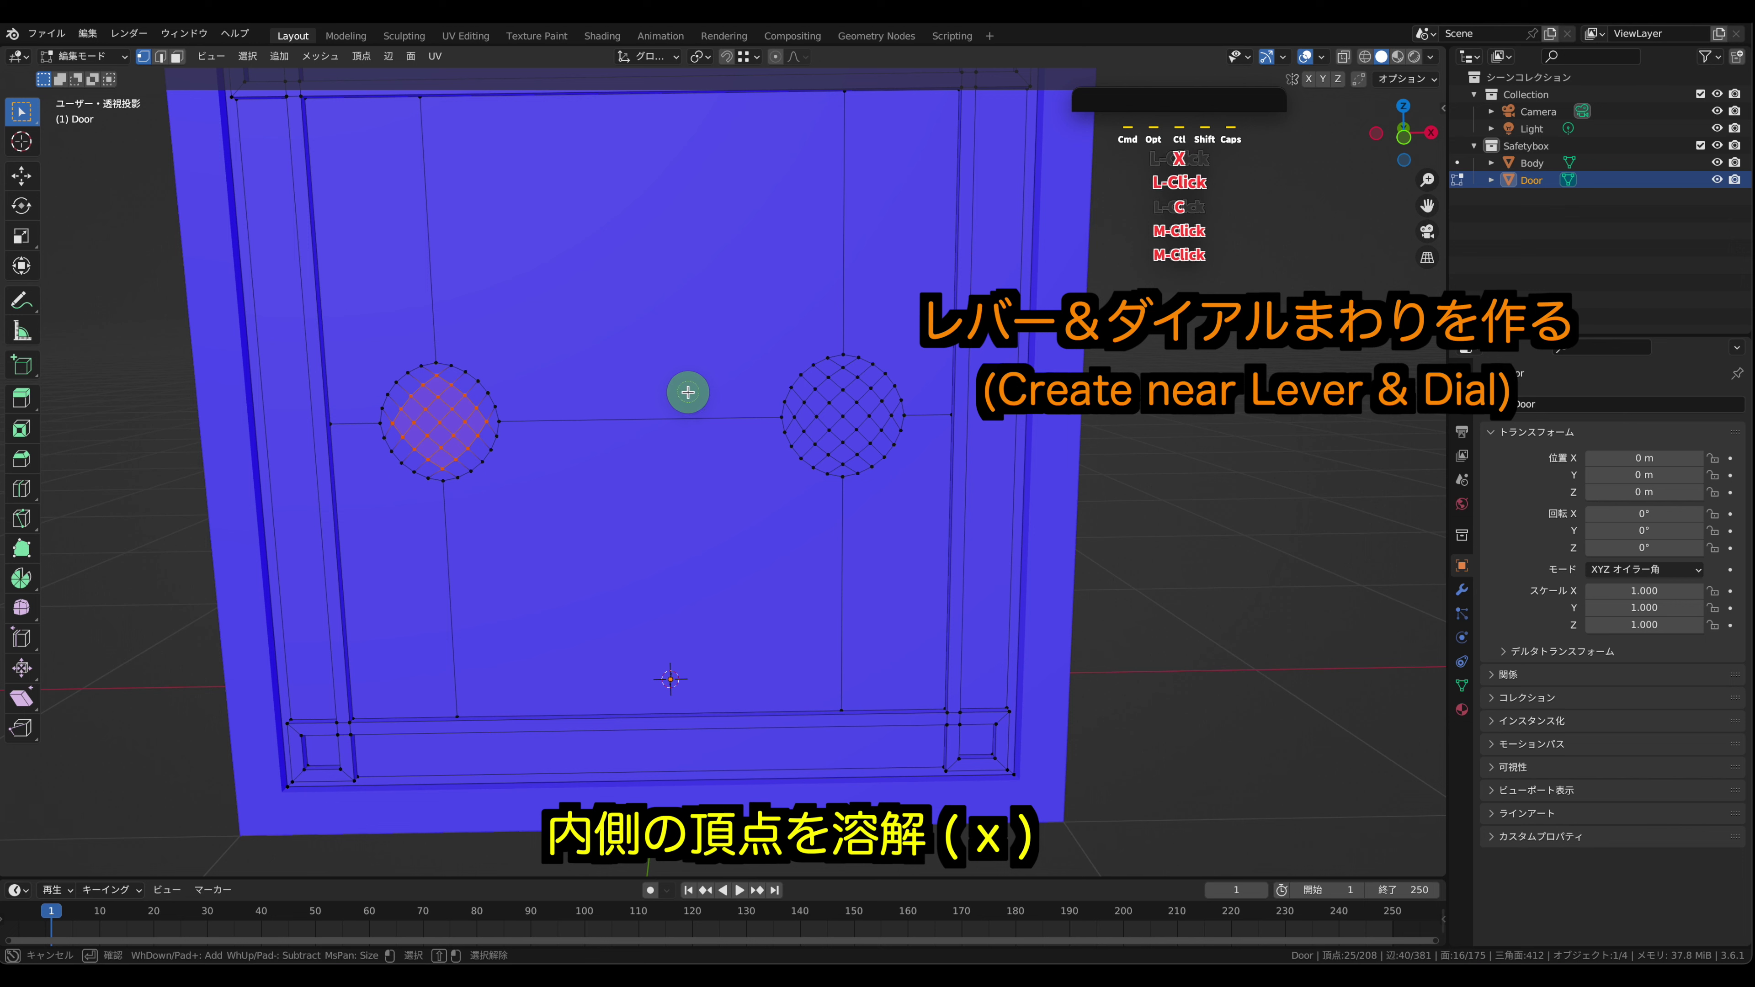
pyautogui.click(684, 387)
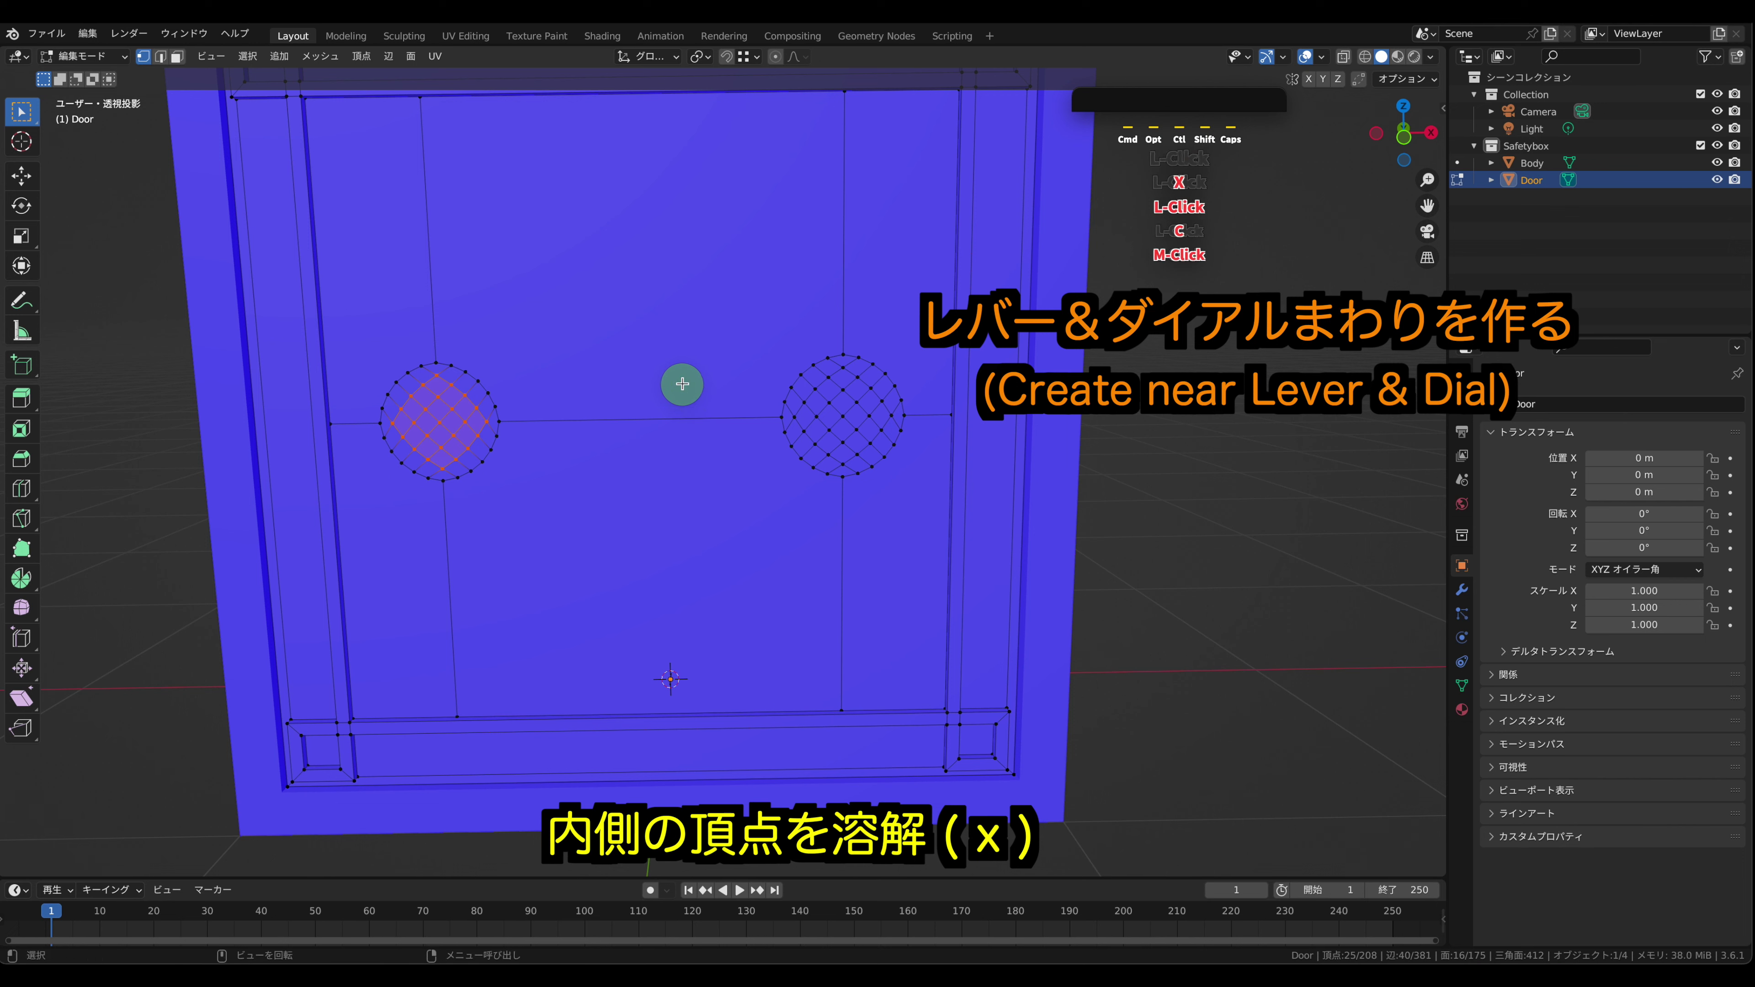
pyautogui.press('x')
pyautogui.click(657, 376)
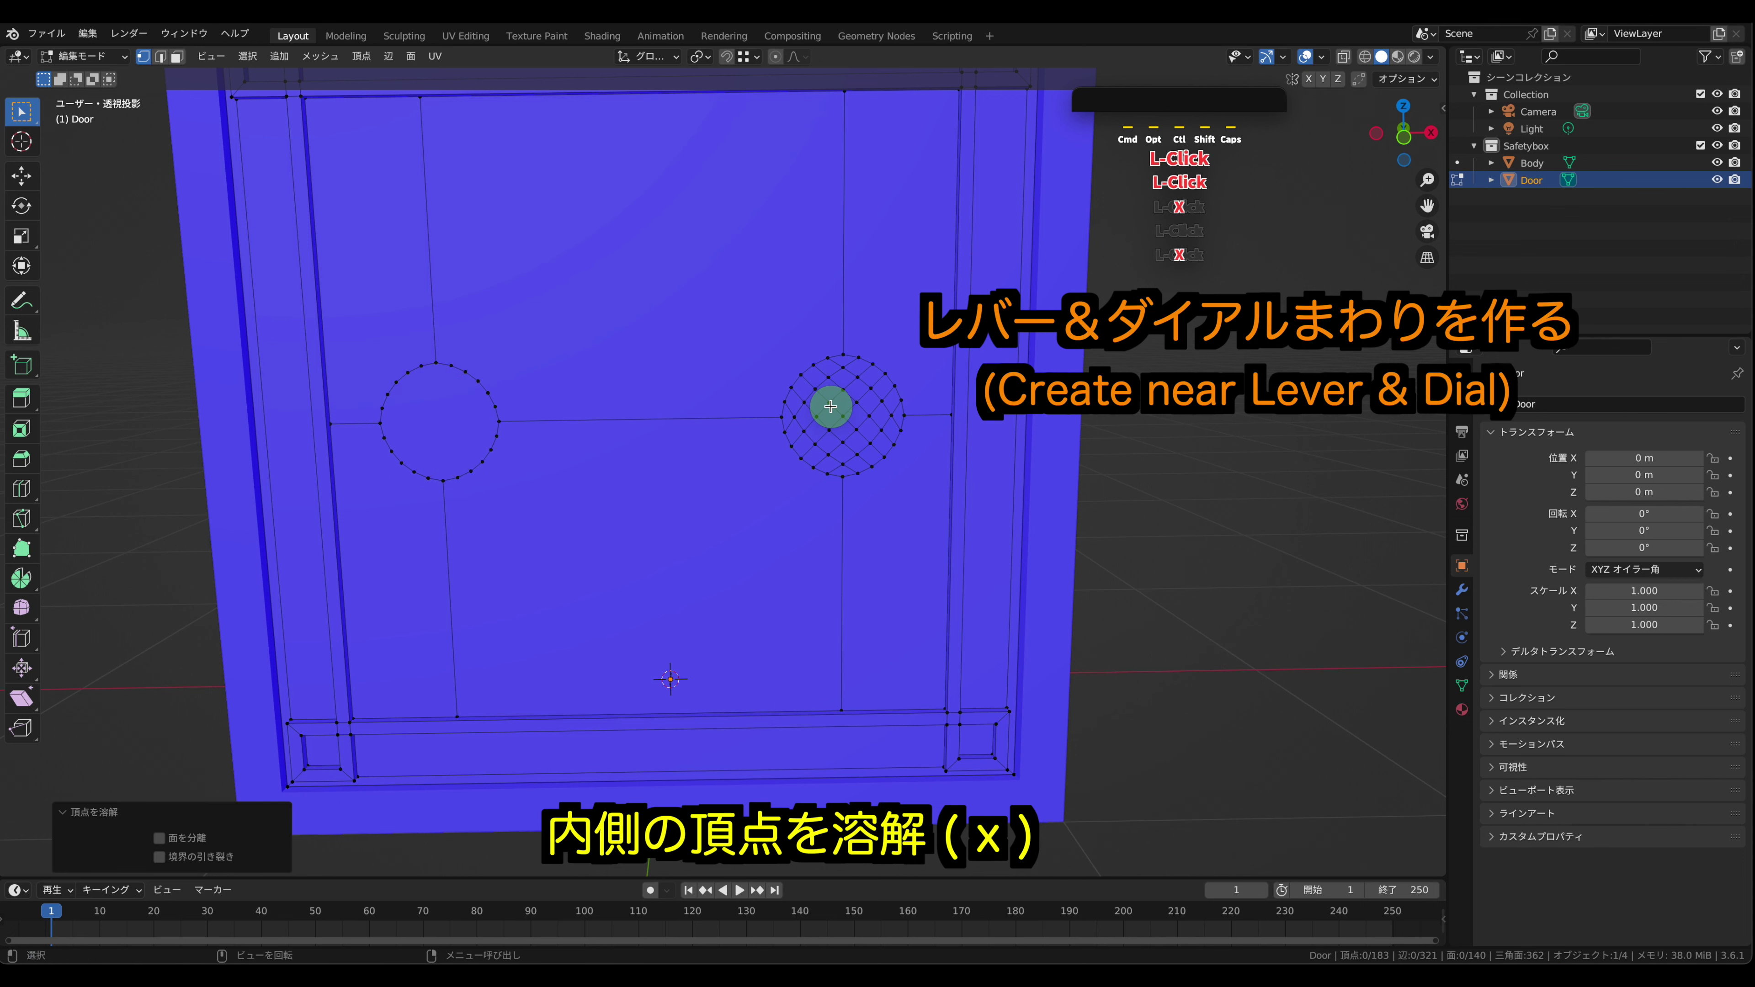
# - Dissolve the inner grid vertices of the right circle and select its outline loop
pyautogui.press('c')
pyautogui.moveTo(821, 405); pyautogui.dragTo(829, 385)
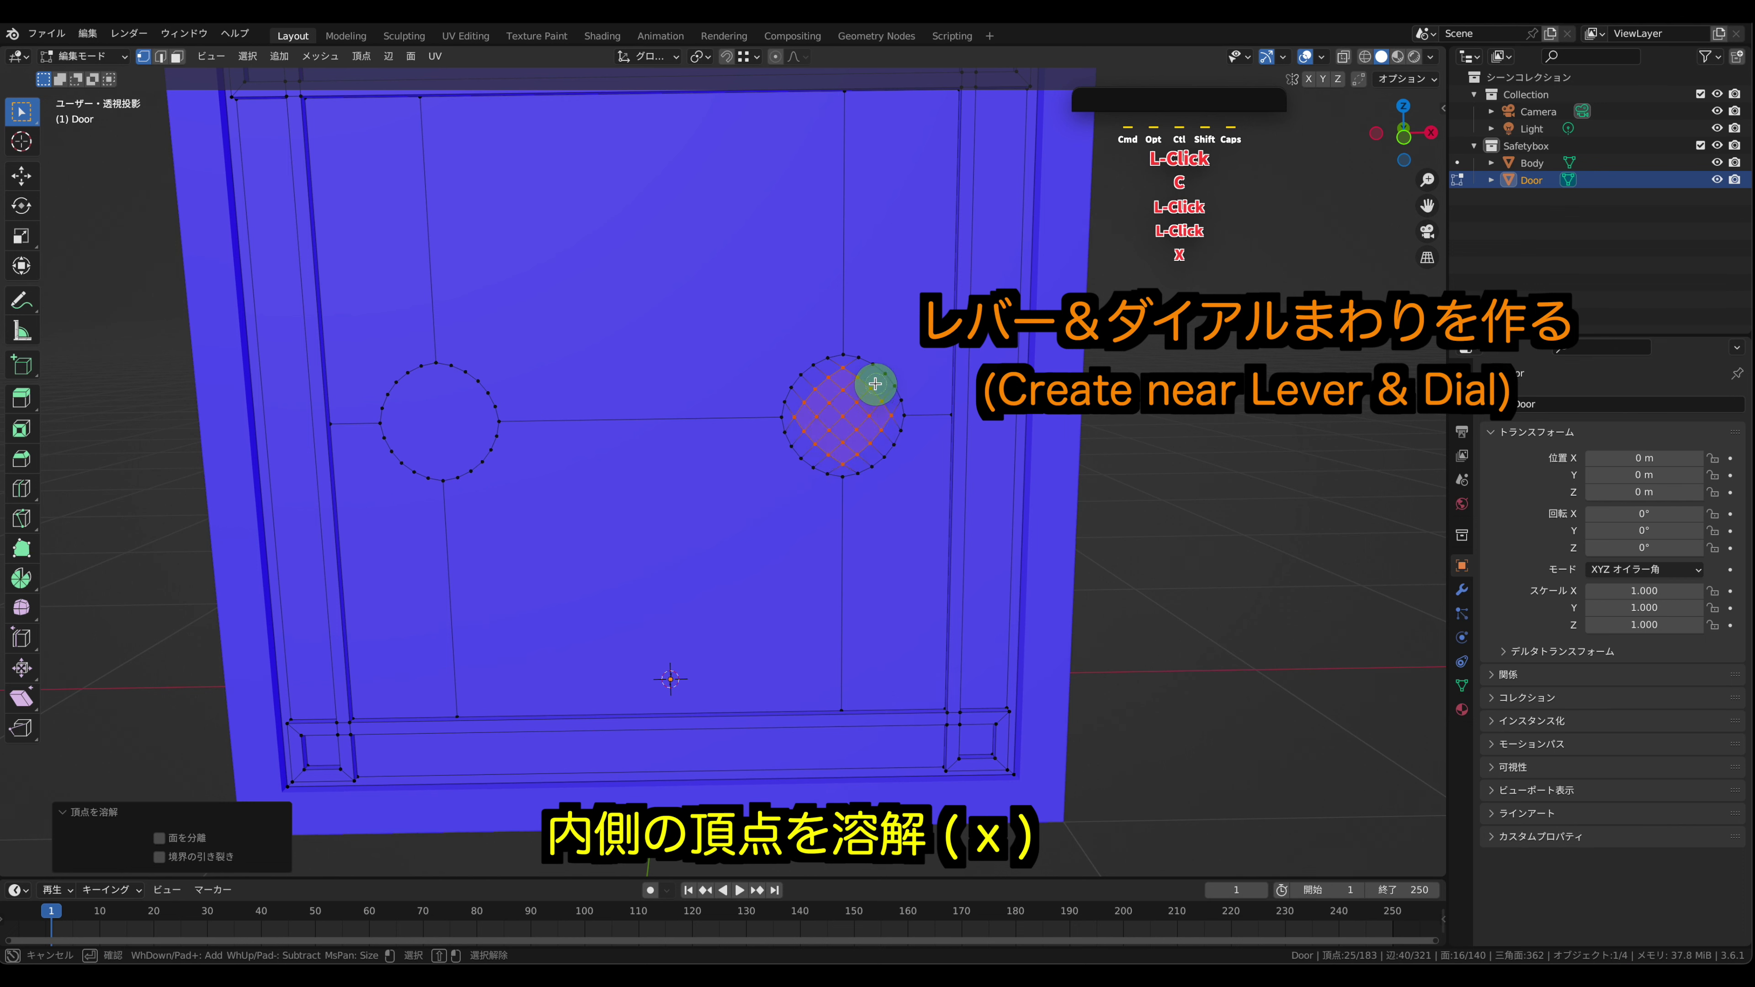
pyautogui.click(904, 388)
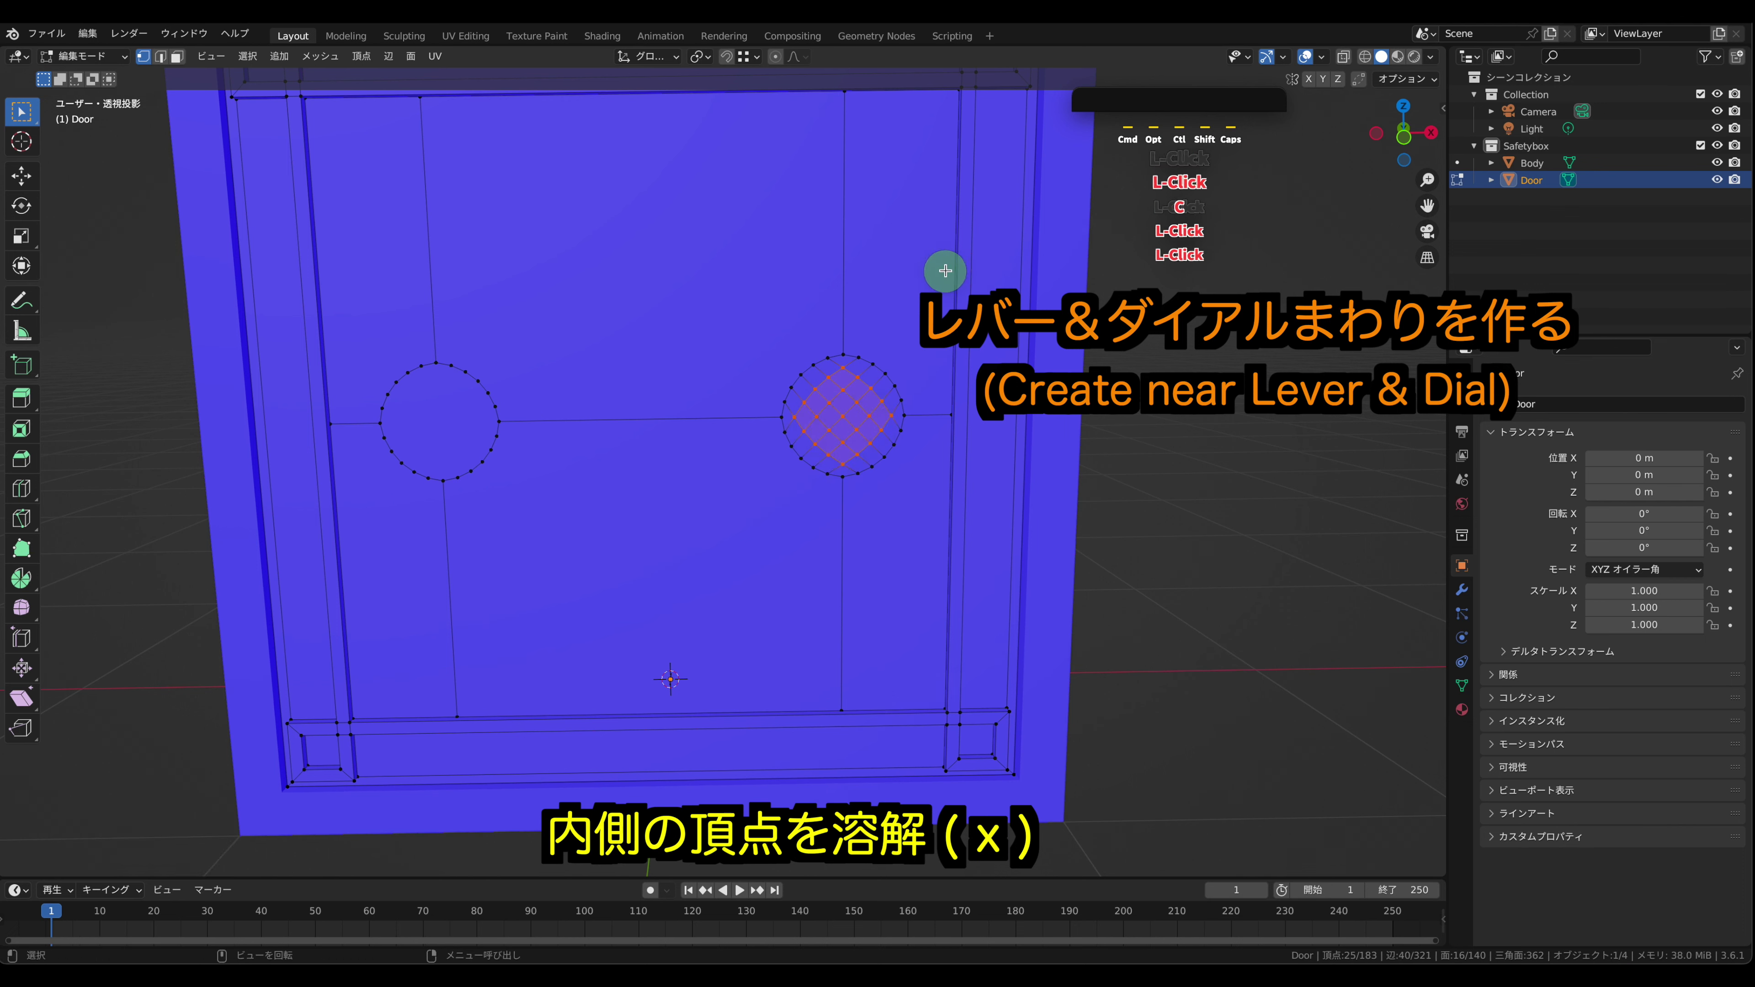
pyautogui.press('x')
pyautogui.click(915, 268)
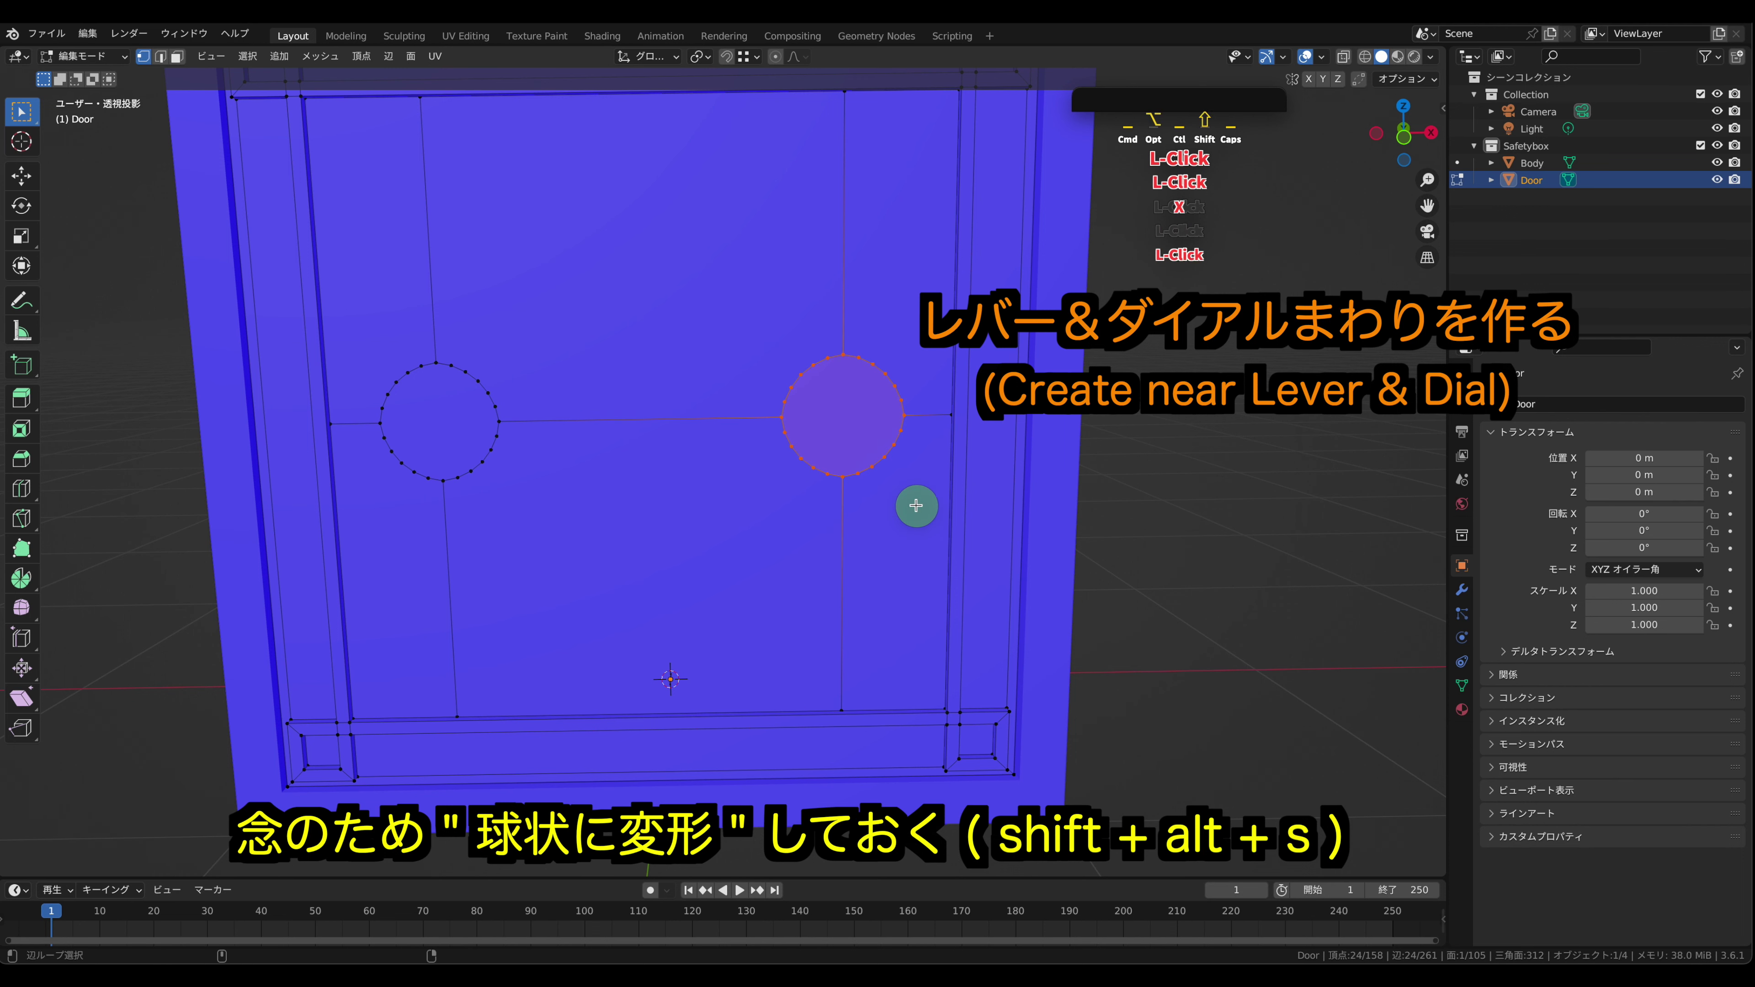
# - Apply To Sphere with a factor of 1 to the right circle's outline and to the left circle's outline
pyautogui.hotkey('shift', 'alt', 's')
pyautogui.click(1010, 523)
pyautogui.moveTo(363, 341); pyautogui.dragTo(536, 523)
pyautogui.hotkey('shift', 'alt', 's')
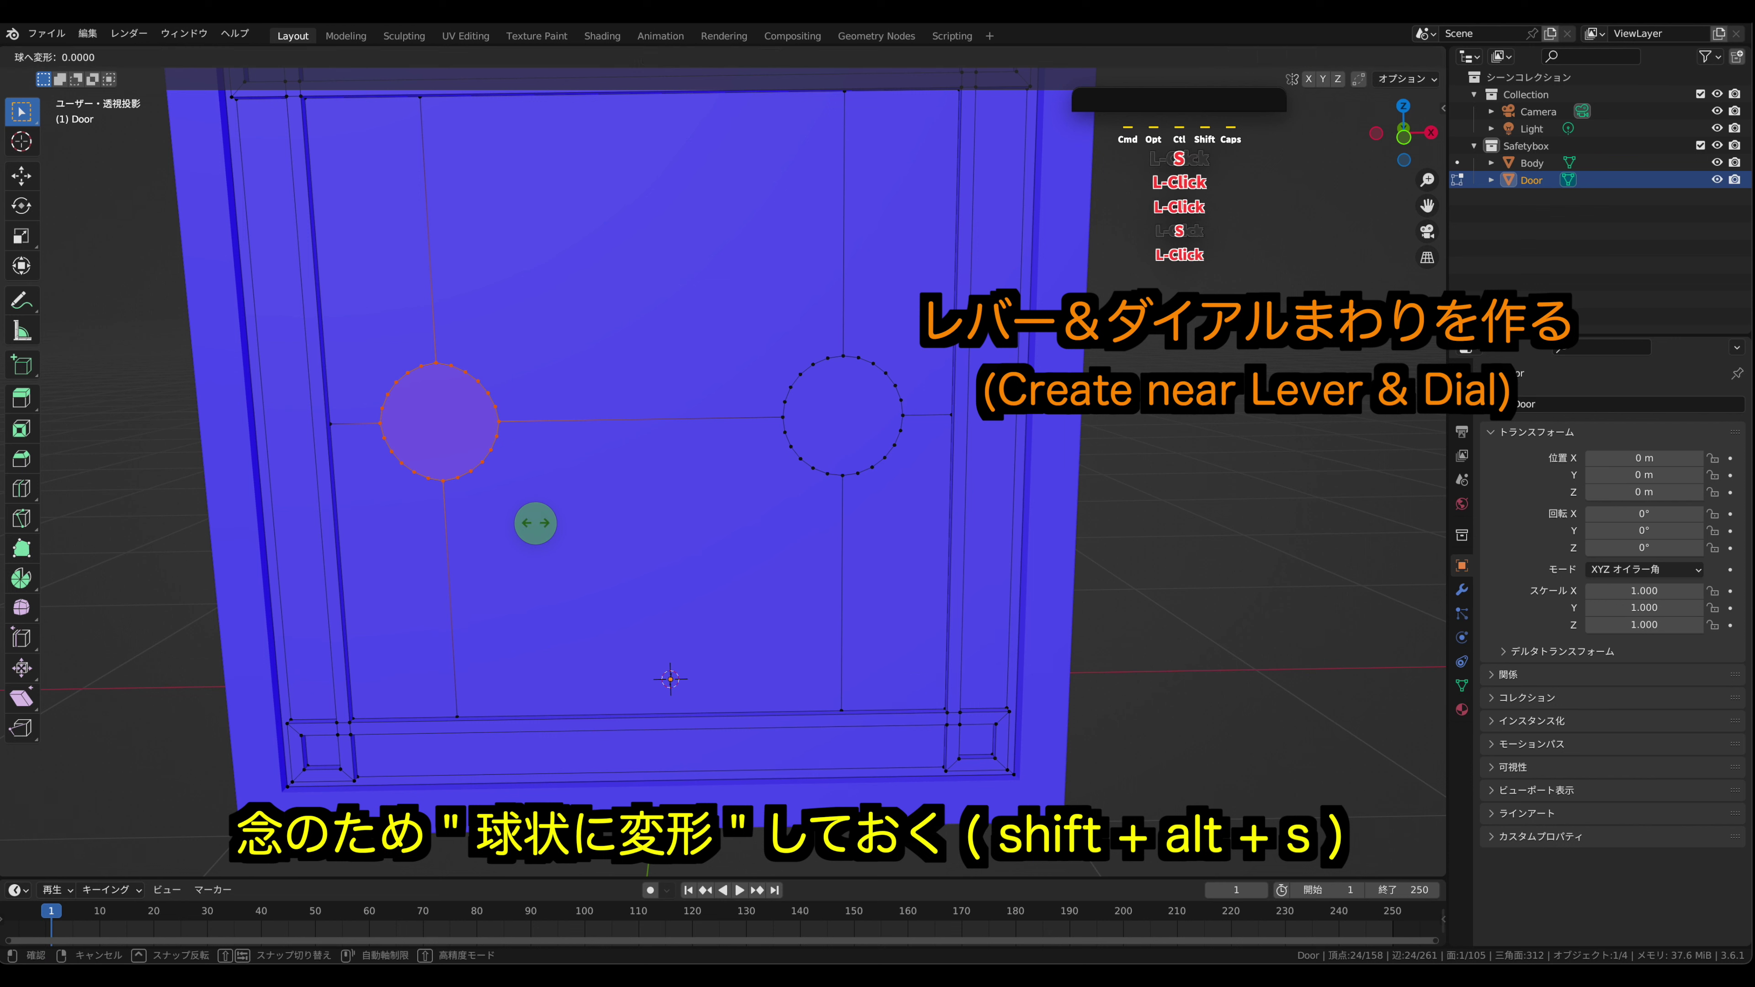
pyautogui.click(1055, 590)
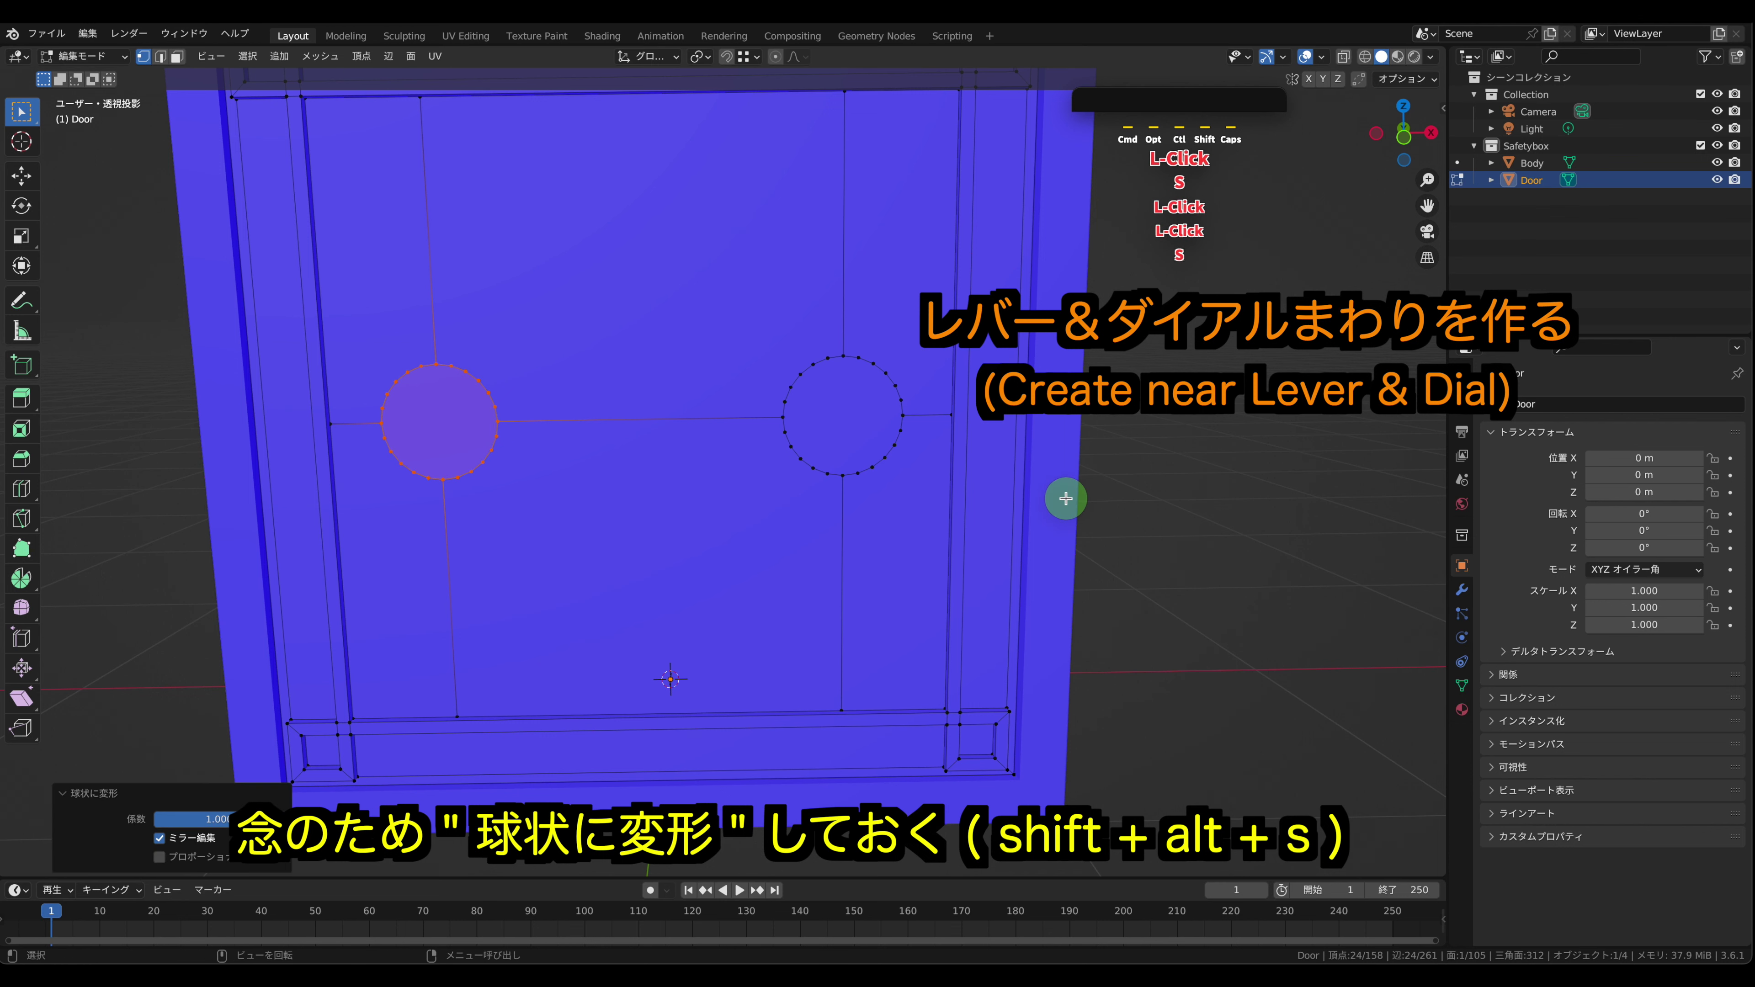
pyautogui.click(46, 33)
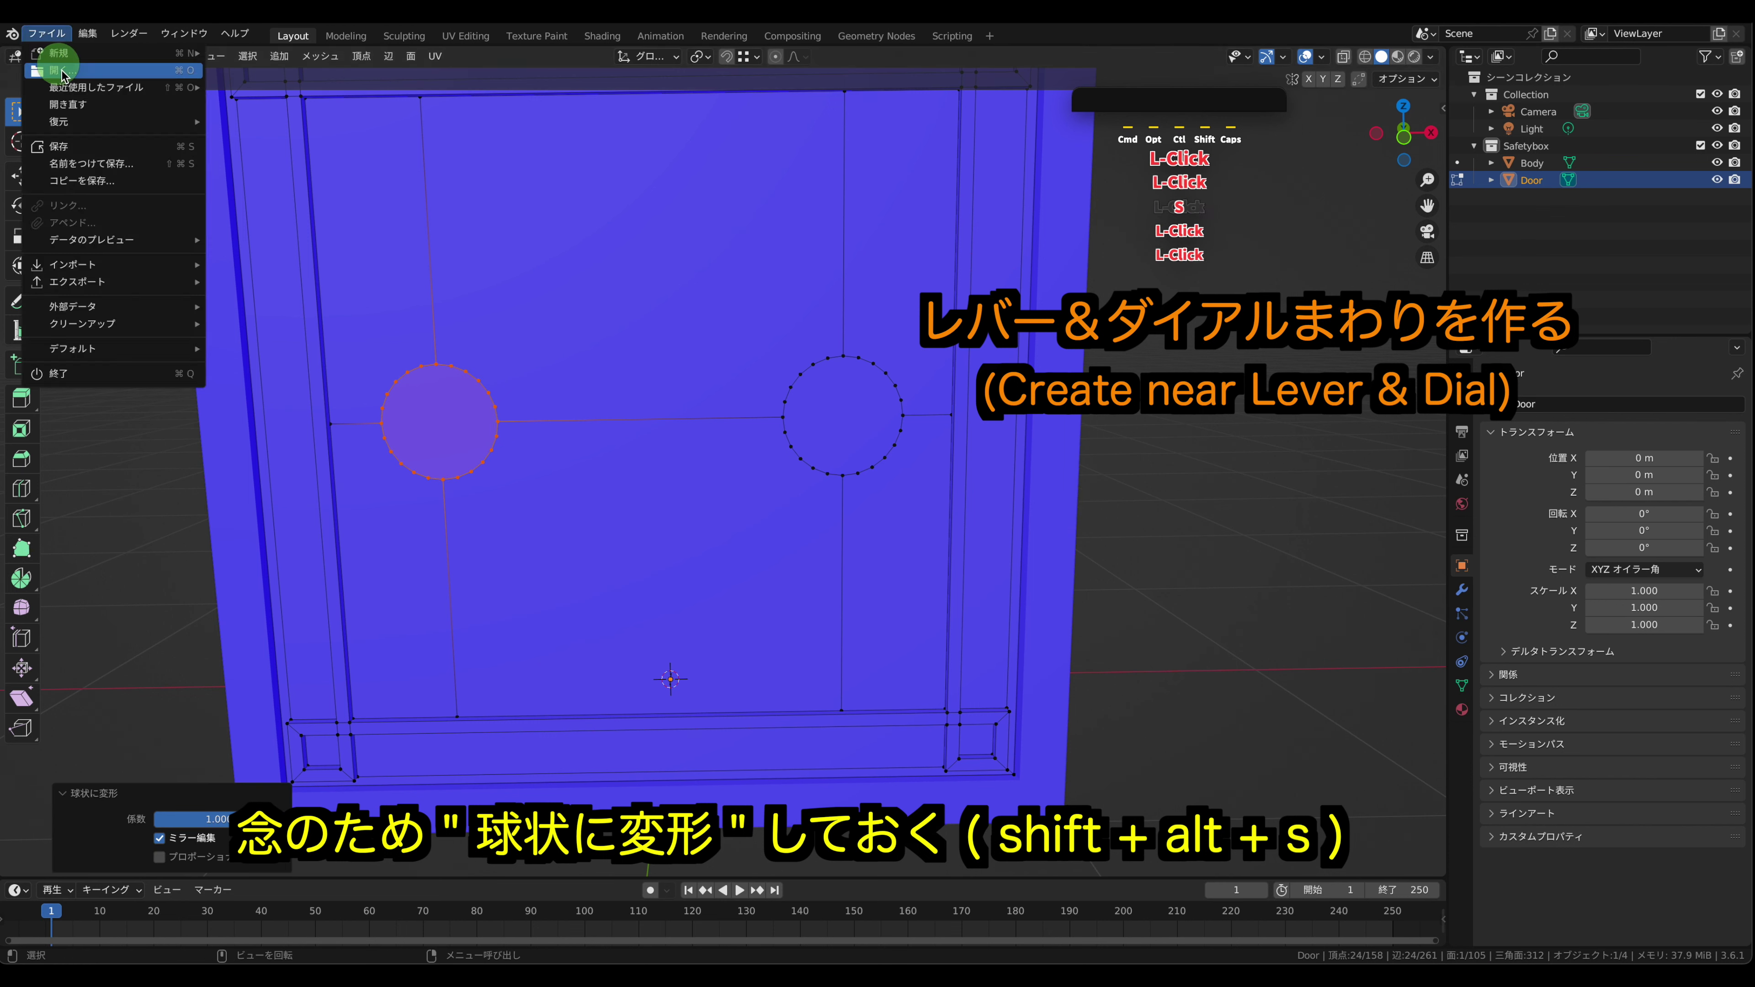
pyautogui.click(504, 109)
# - Extrude the left circle's face outward along Y by about -0.016 m
pyautogui.moveTo(528, 344); pyautogui.dragTo(506, 348, button='middle')
pyautogui.press('e')
pyautogui.press('y')
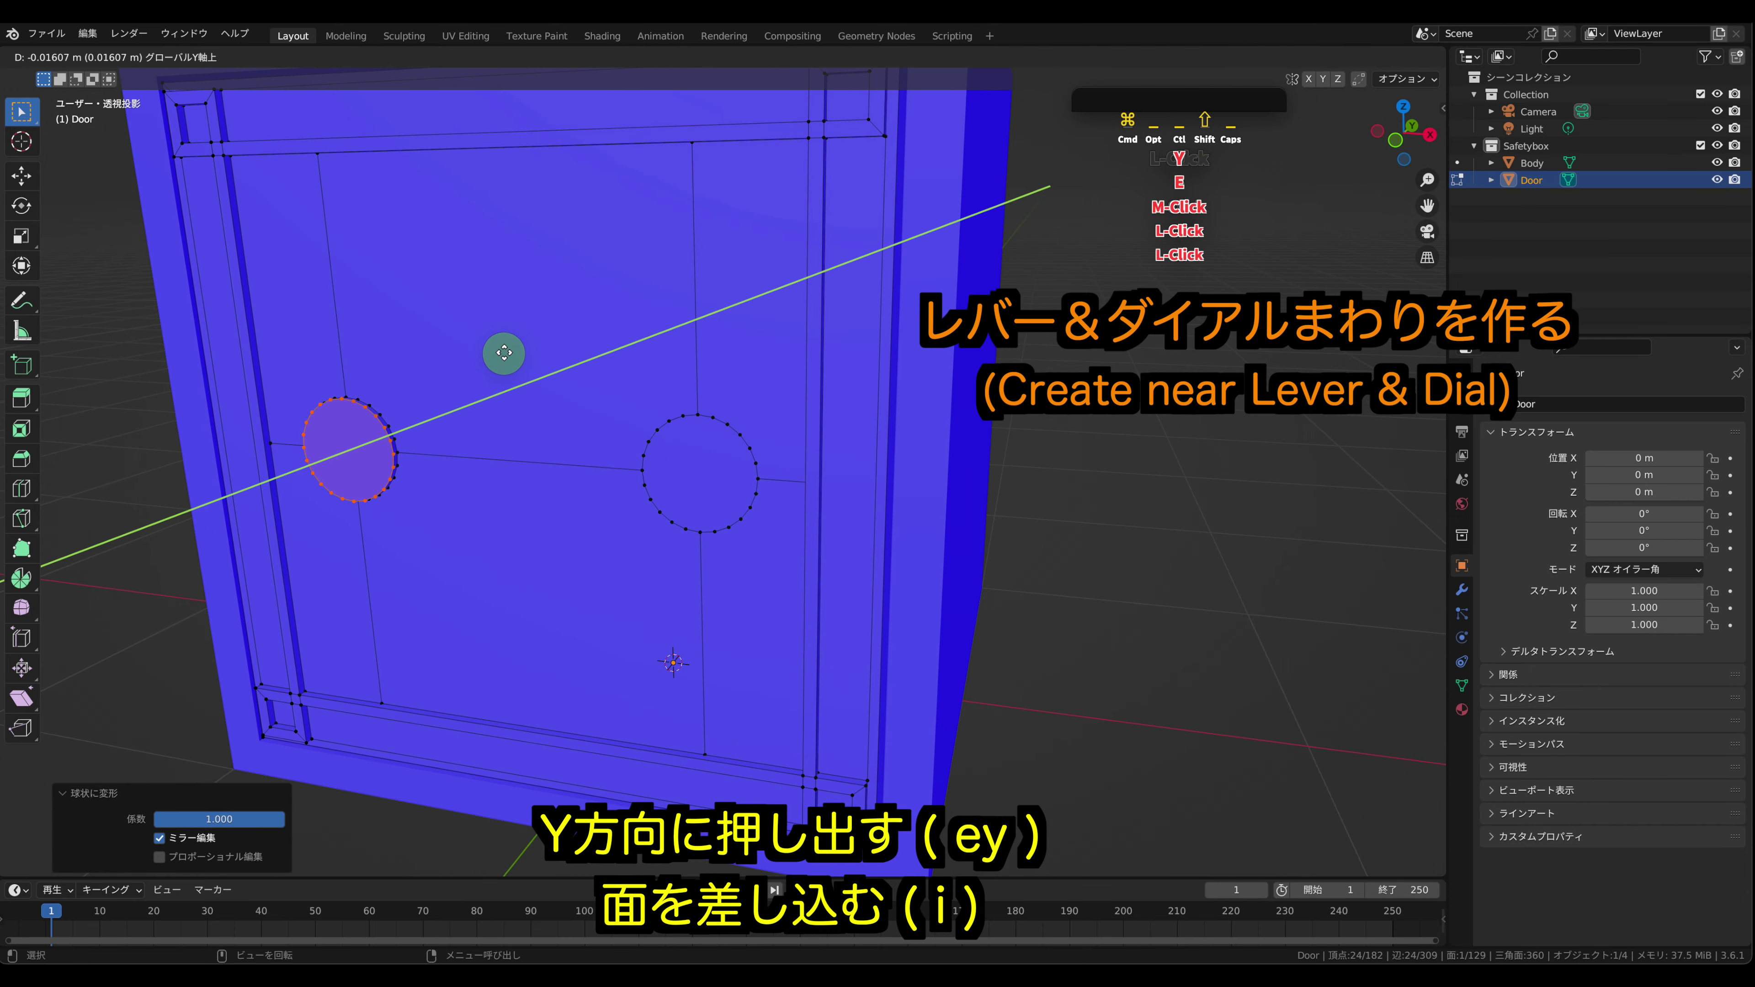
pyautogui.click(504, 353)
pyautogui.moveTo(532, 357); pyautogui.dragTo(599, 333, button='middle')
pyautogui.press('s')
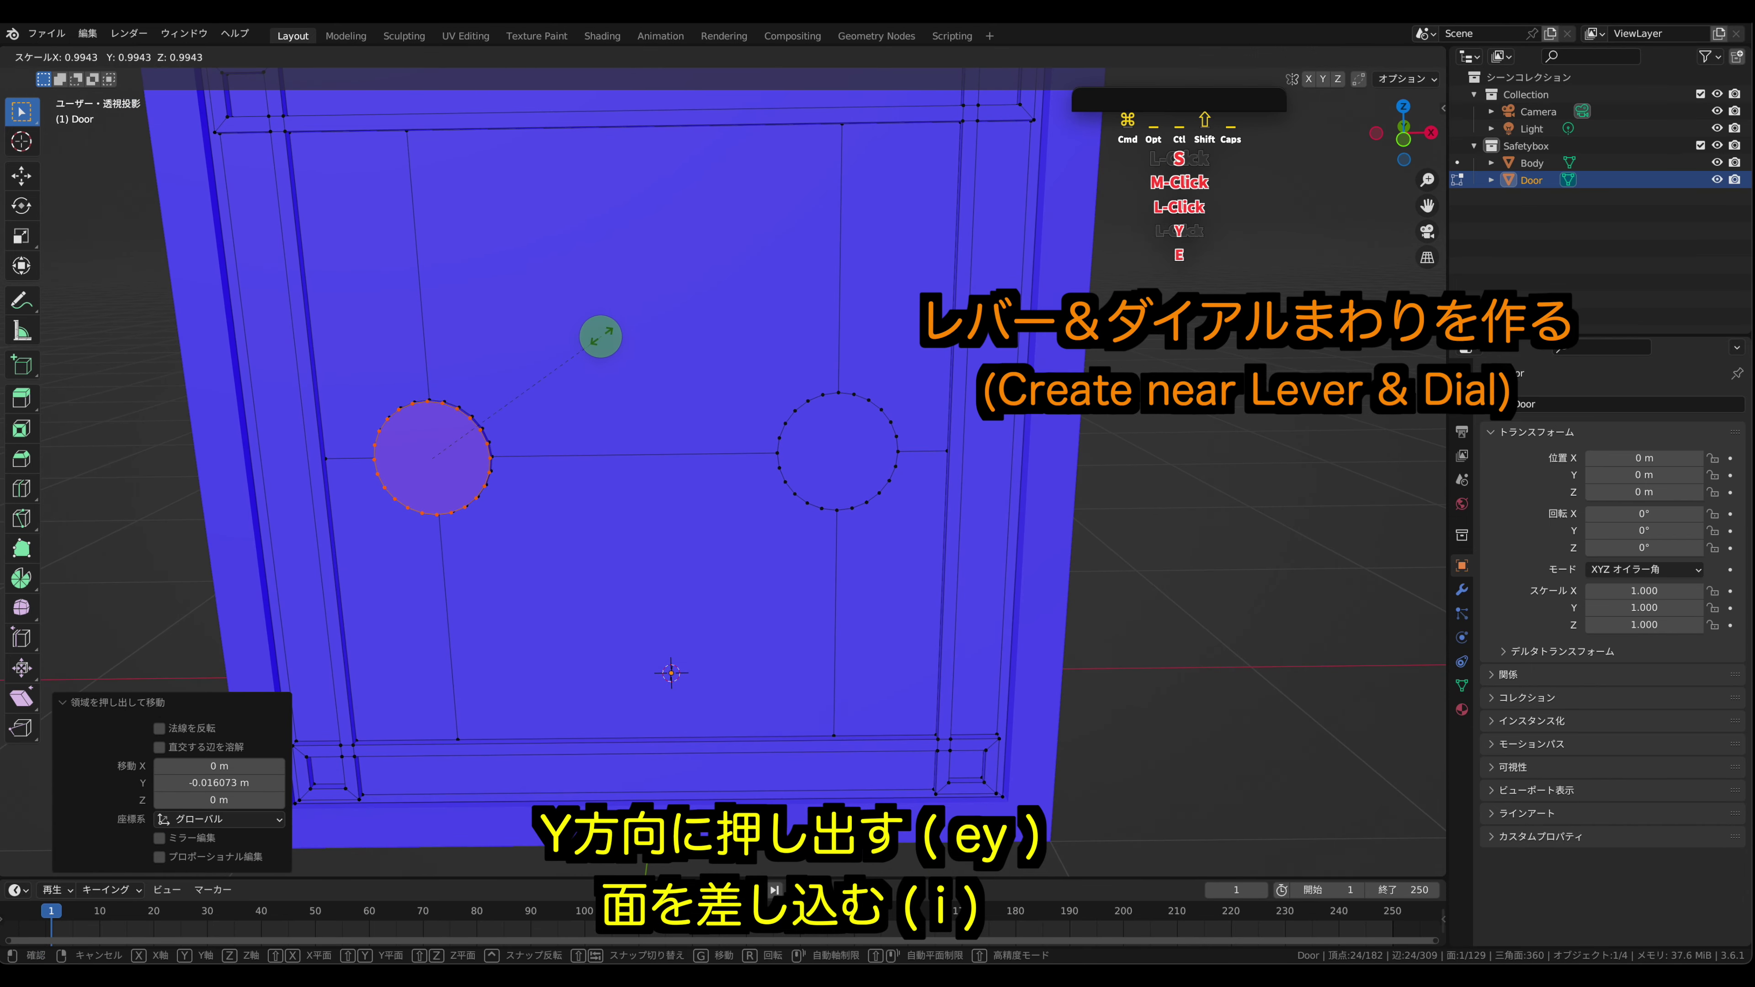
pyautogui.click(590, 349)
pyautogui.press('z')
# - Inset the left circle's face by about 0.043 m and again by 0.042 m, and move the innermost face -0.041 m along Y
pyautogui.press('i')
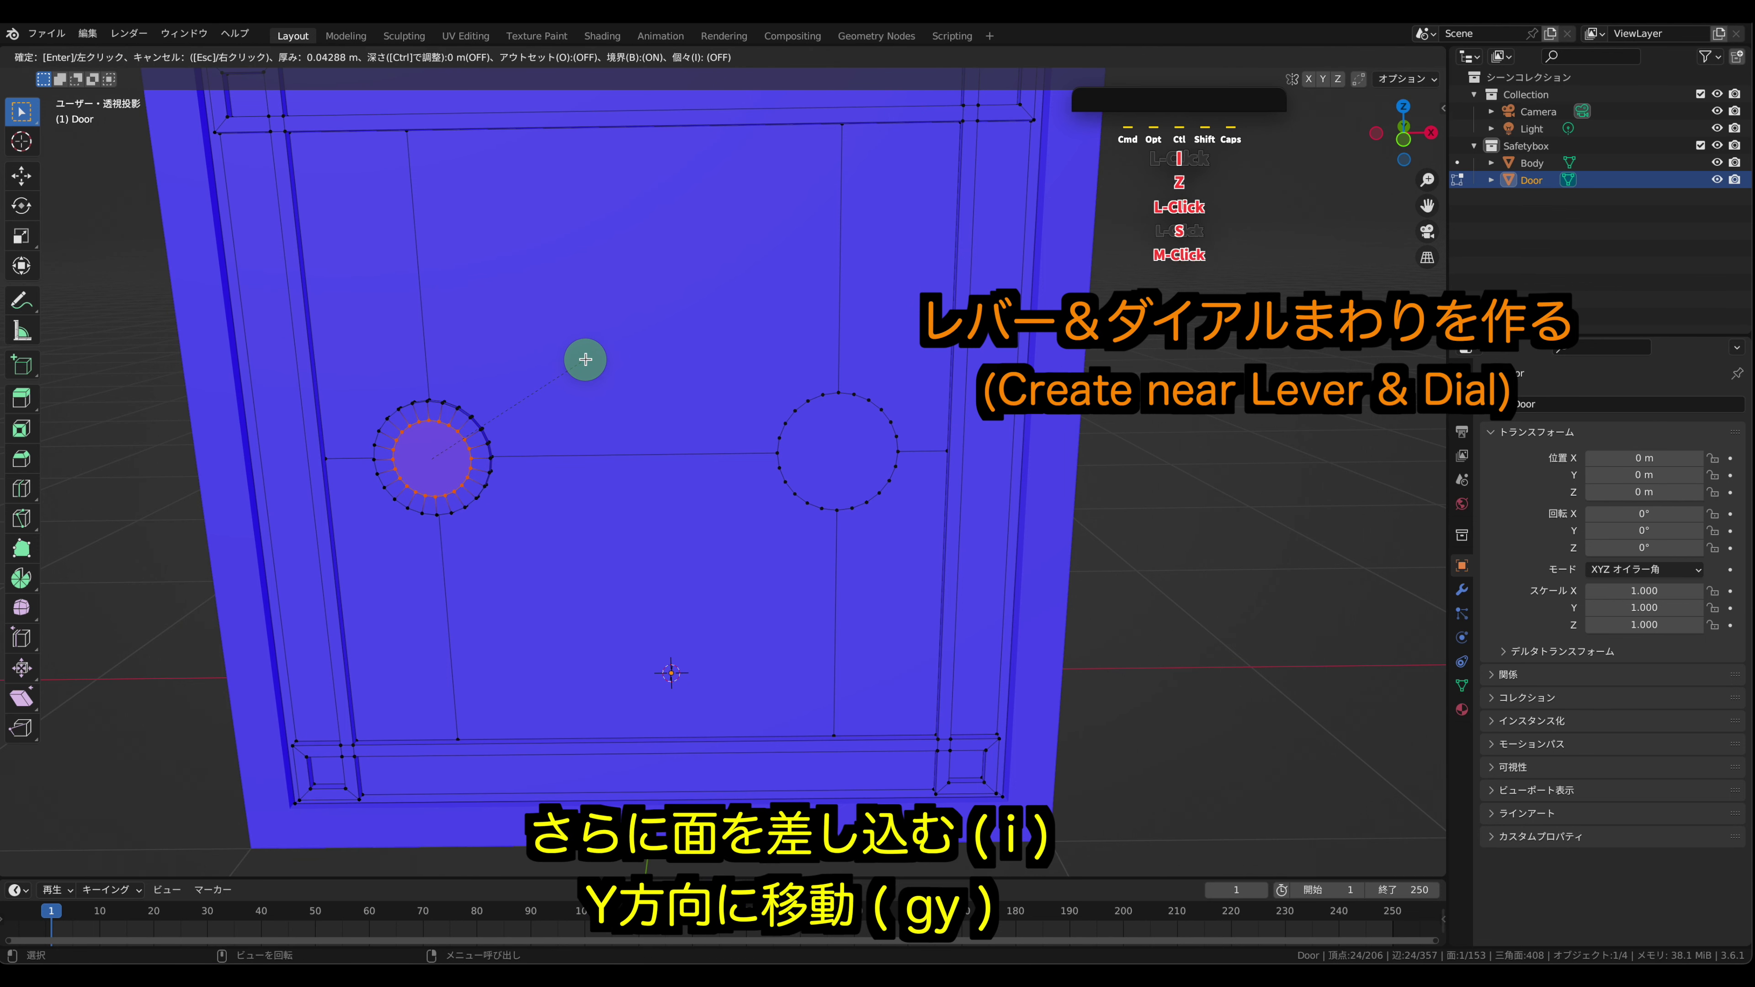
pyautogui.click(586, 358)
pyautogui.press('i')
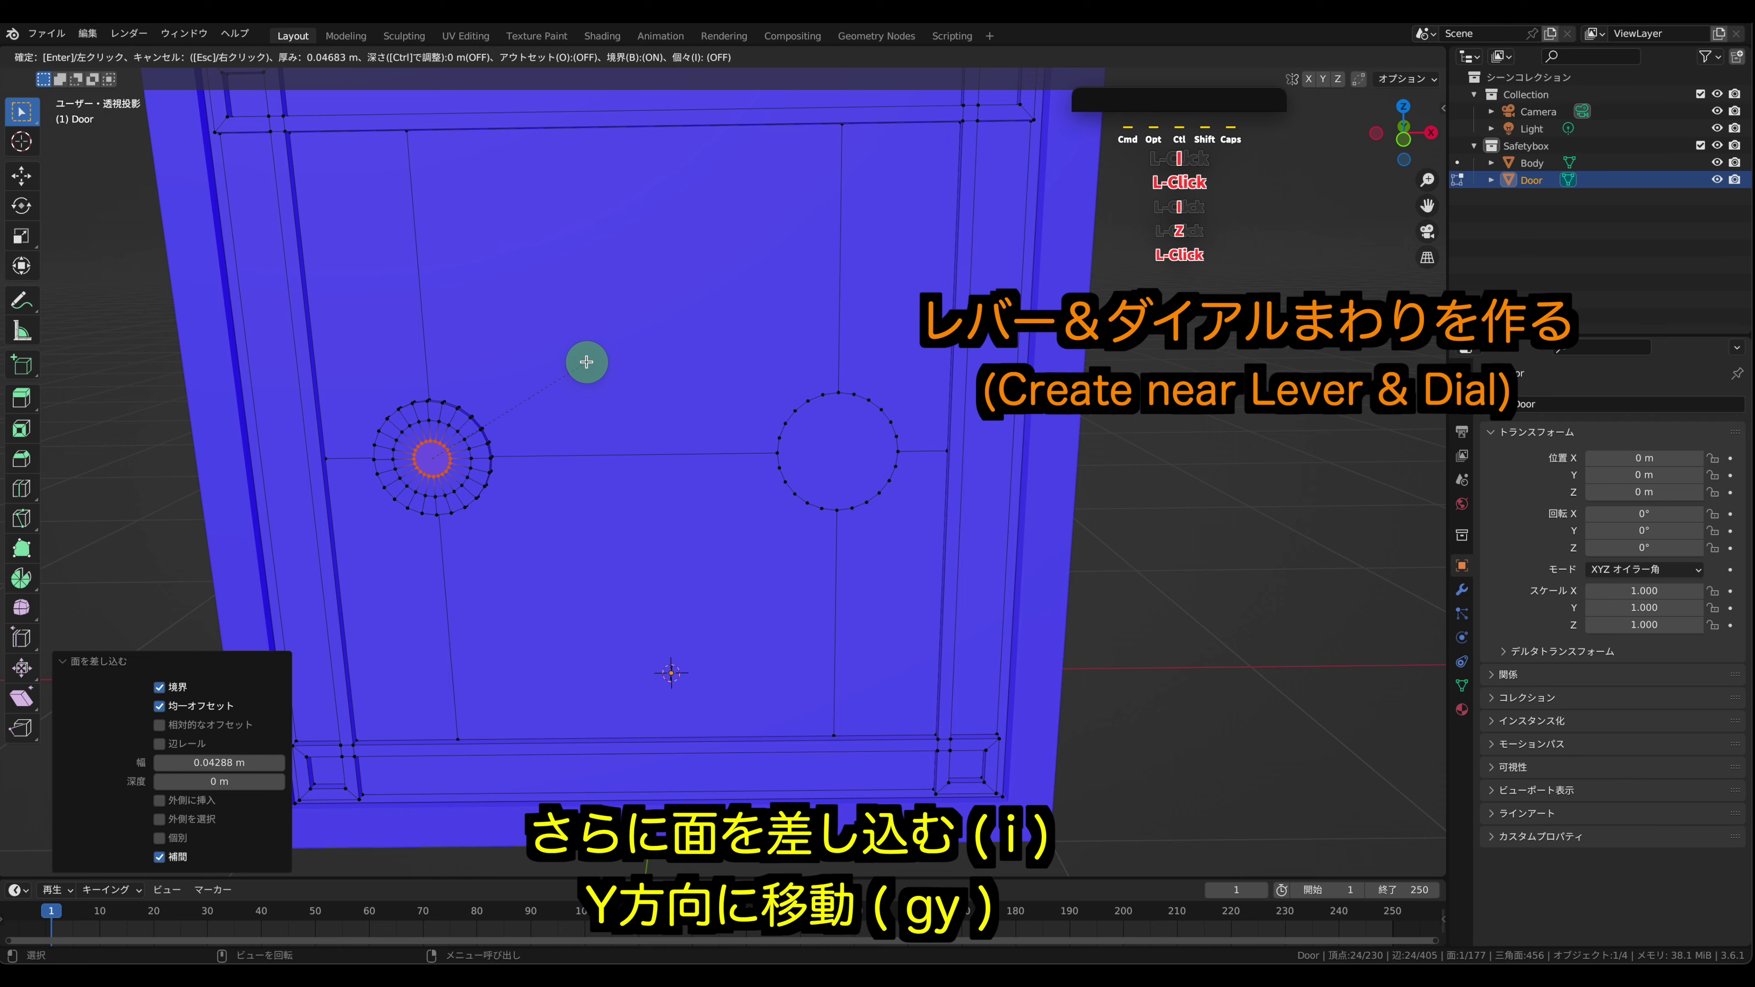
pyautogui.click(588, 361)
pyautogui.moveTo(588, 361); pyautogui.dragTo(732, 361, button='middle')
pyautogui.press('g')
pyautogui.press('y')
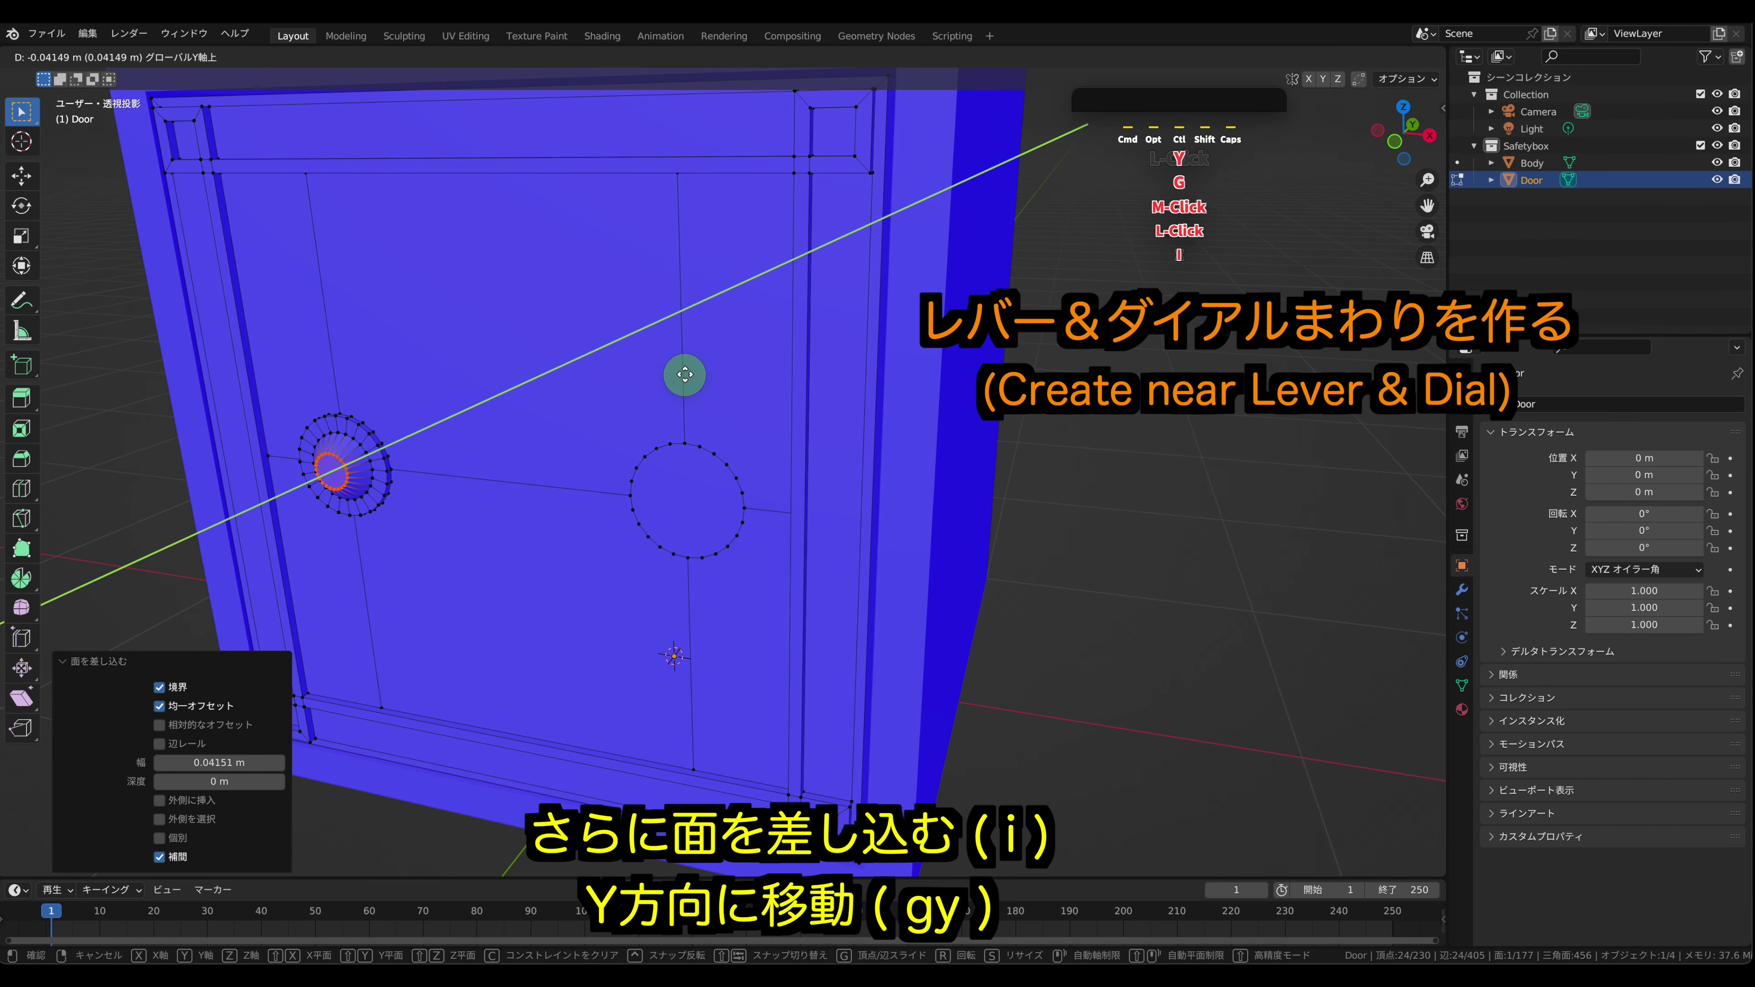
pyautogui.click(684, 373)
# - Inset the left knob's innermost face by about 0.029 m, extrude it inward along Y by about 0.068 m, and check the shape in Object Mode
pyautogui.moveTo(546, 448); pyautogui.dragTo(584, 427, button='middle')
pyautogui.press('i')
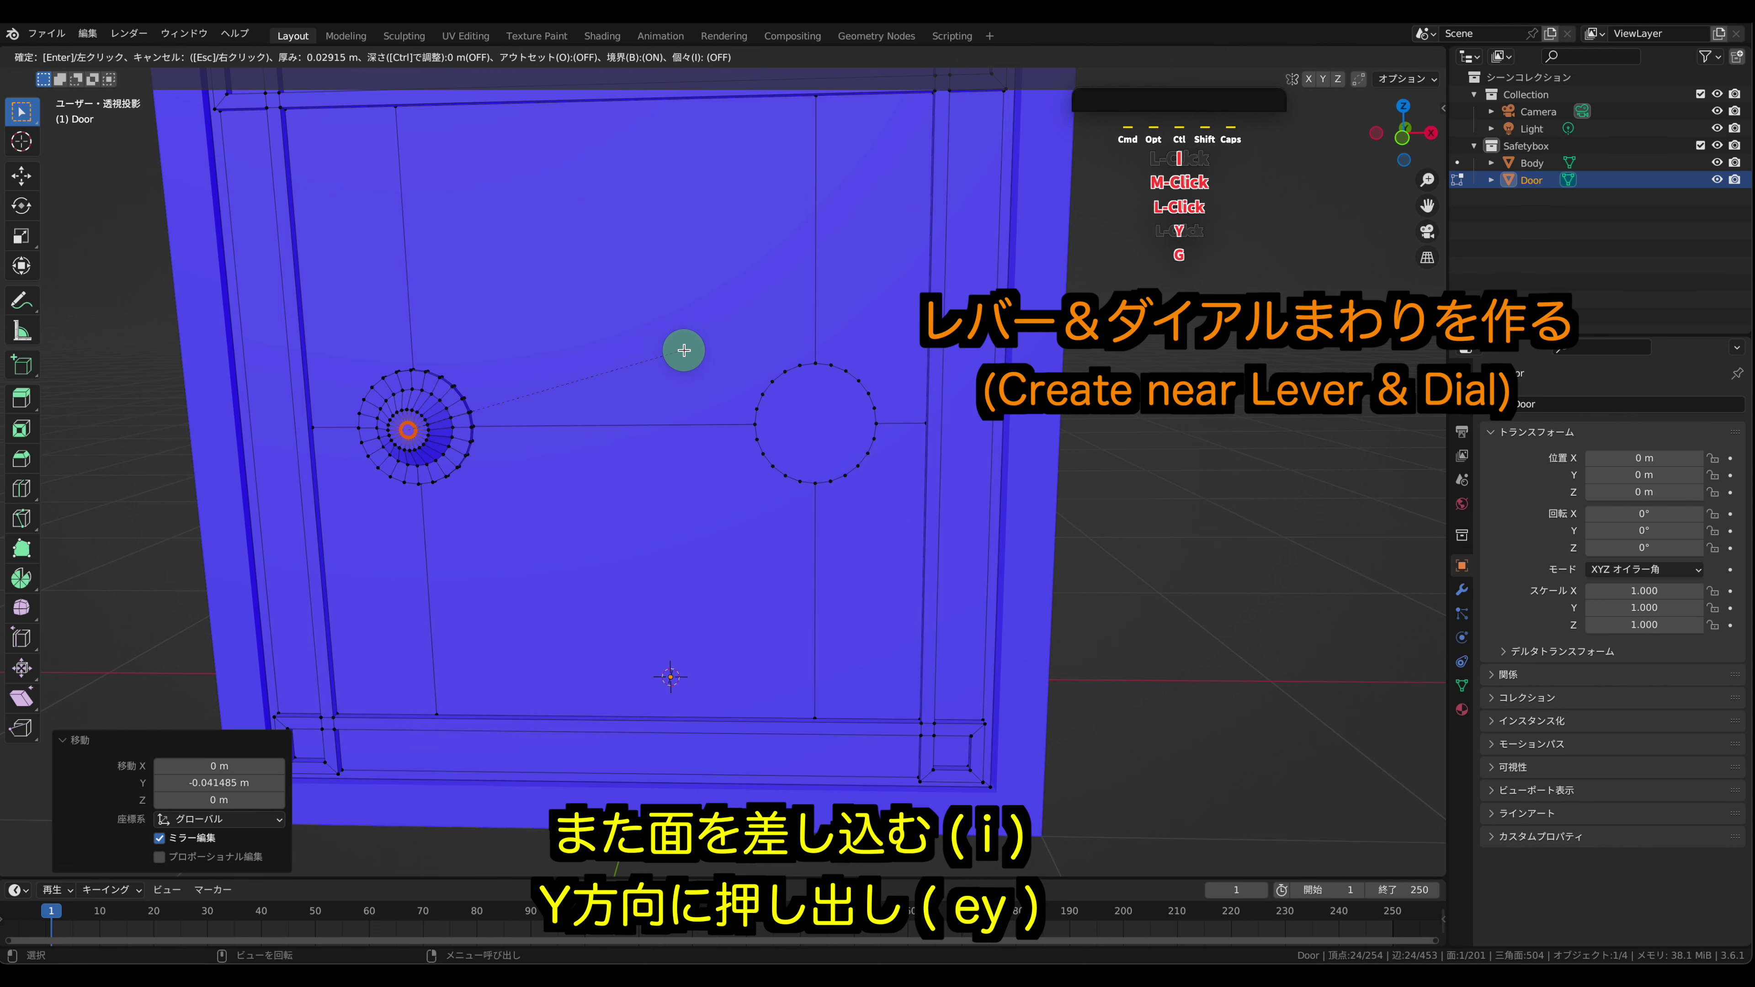
pyautogui.click(686, 349)
pyautogui.moveTo(686, 348); pyautogui.dragTo(579, 442, button='middle')
pyautogui.press('e')
pyautogui.press('y')
pyautogui.click(596, 430)
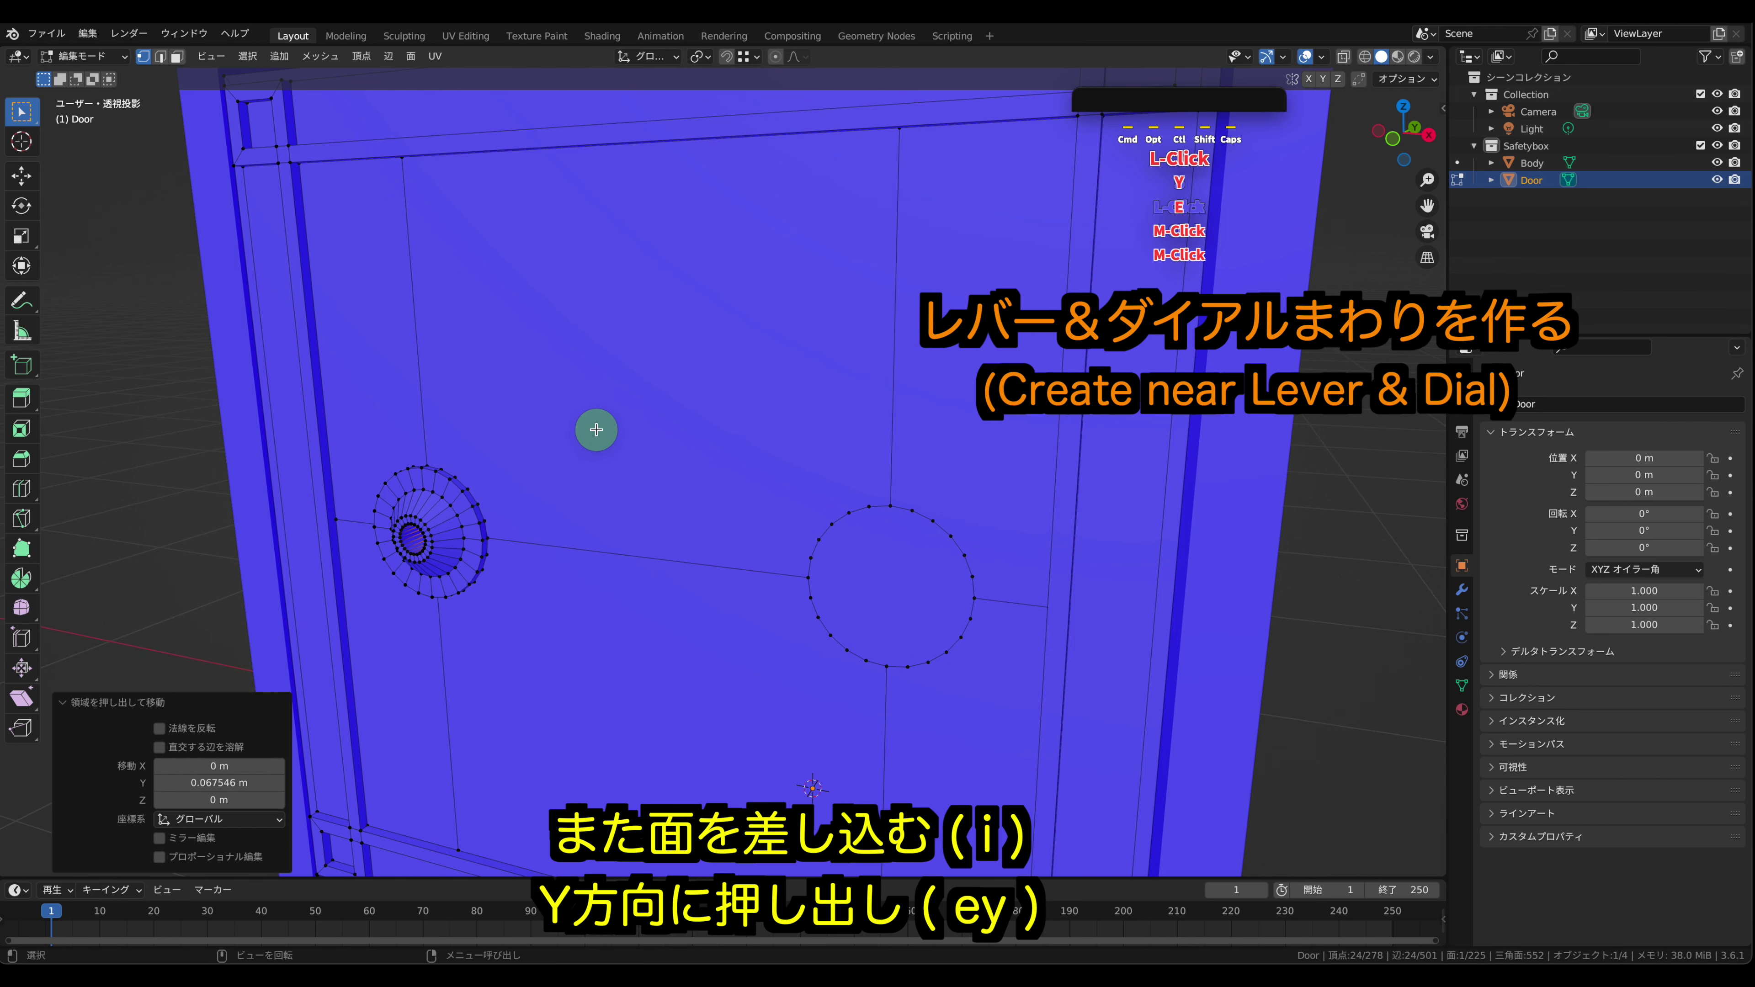
pyautogui.press('Tab')
pyautogui.moveTo(595, 432); pyautogui.dragTo(711, 445, button='middle')
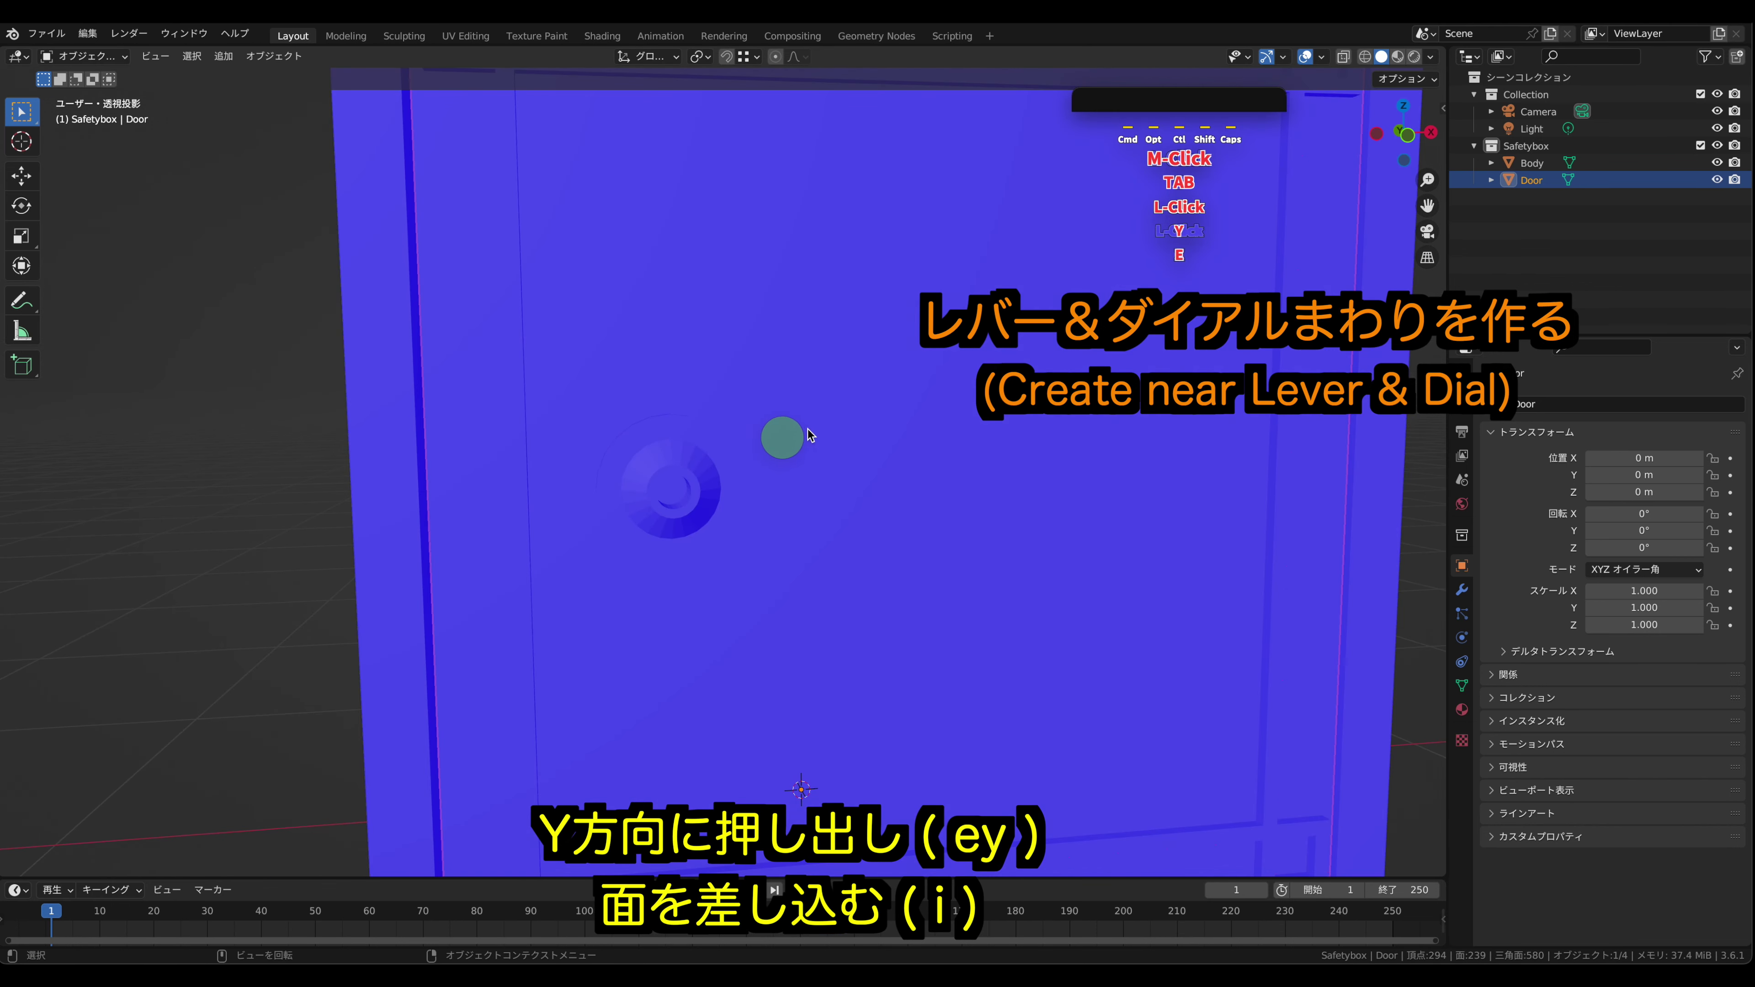
# - In Edit Mode, select the right circle and extrude it outward along Y by about -0.019 m
pyautogui.press('Tab')
pyautogui.moveTo(909, 423); pyautogui.dragTo(850, 420, button='middle')
pyautogui.keyDown('shift'); pyautogui.moveTo(1036, 421); pyautogui.dragTo(848, 403, button='middle'); pyautogui.keyUp('shift')
pyautogui.moveTo(667, 356); pyautogui.dragTo(908, 574)
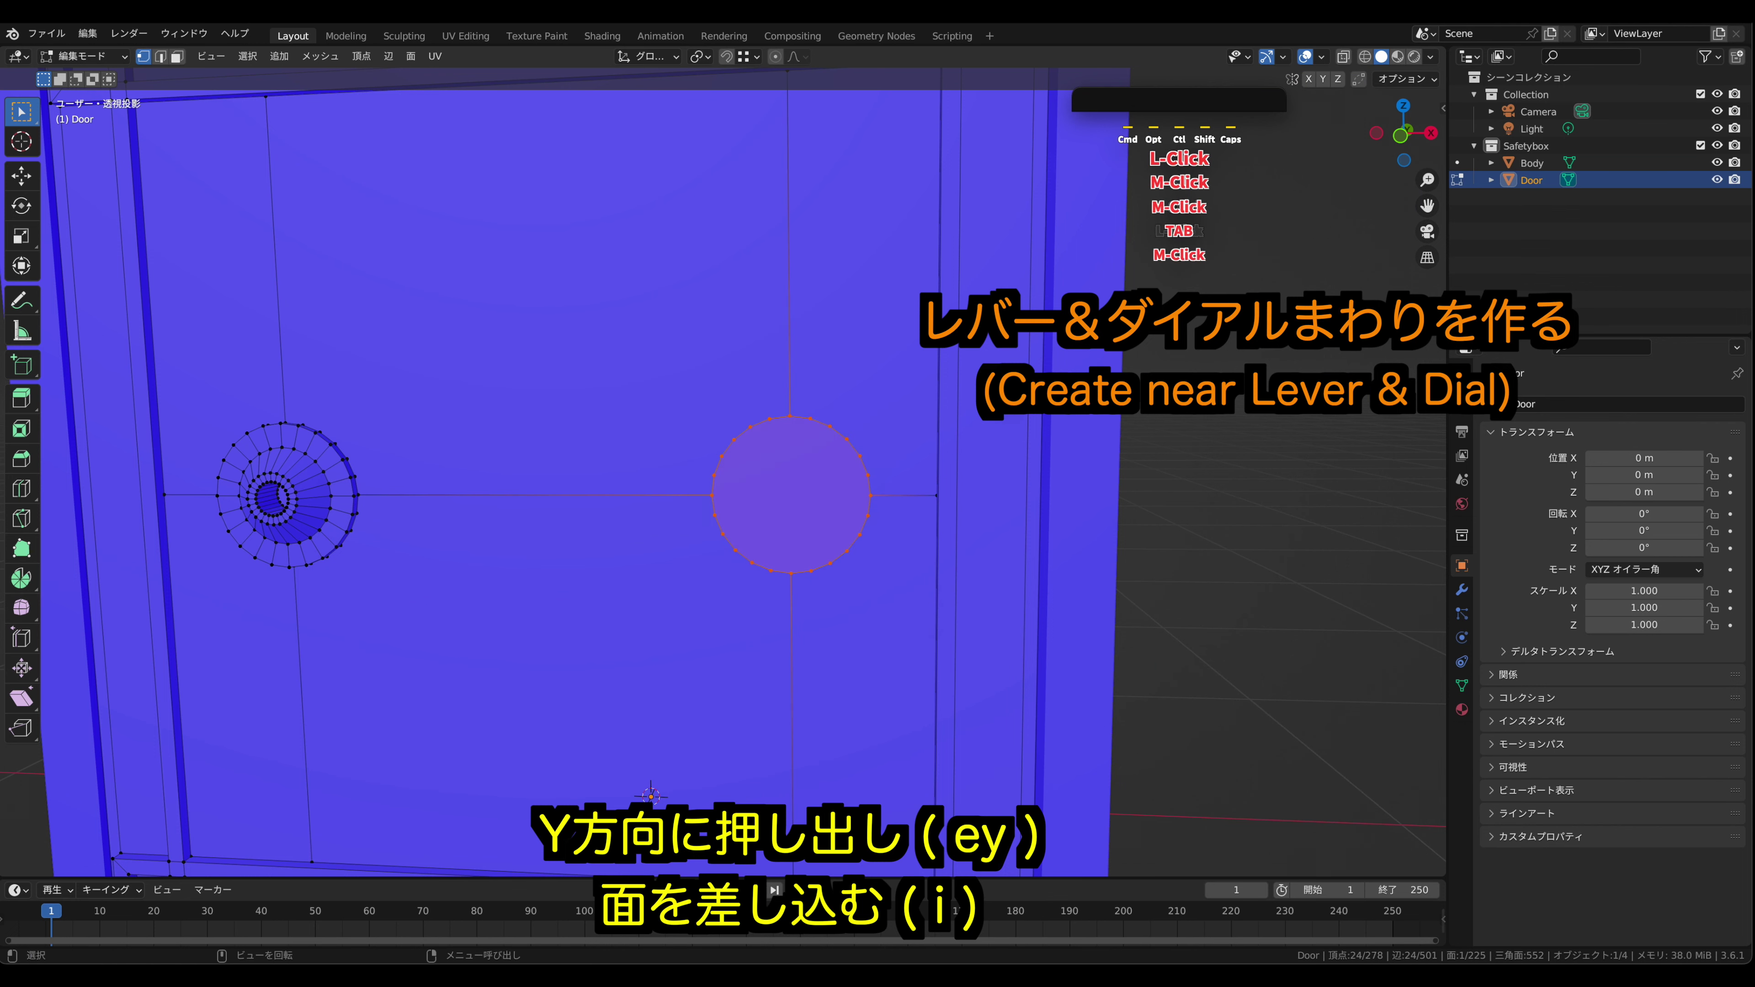
pyautogui.moveTo(891, 360); pyautogui.dragTo(893, 361, button='middle')
pyautogui.press('e')
pyautogui.press('y')
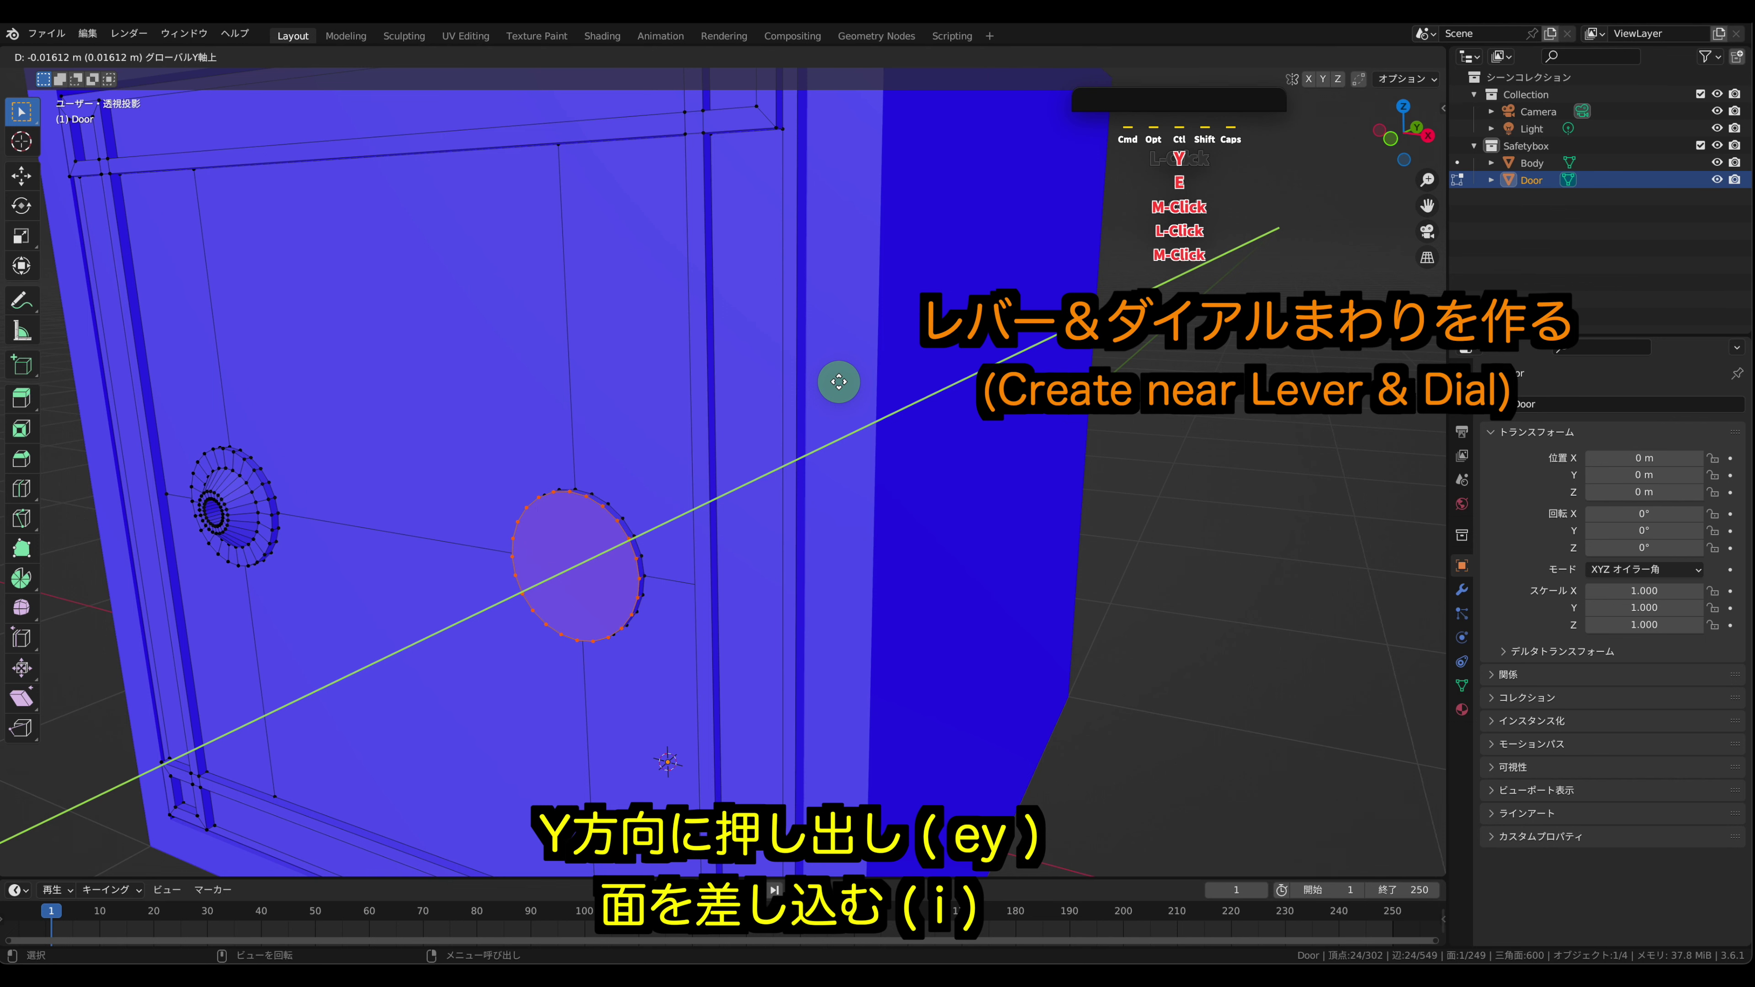
pyautogui.click(838, 381)
# - Inset the right circle's face by about 0.02 m and extrude the inner face inward along Y by about 0.022 m
pyautogui.moveTo(835, 380)
pyautogui.mouseDown(button='middle')
pyautogui.moveTo(929, 396)
pyautogui.moveTo(850, 408)
pyautogui.moveTo(845, 370)
pyautogui.mouseUp(button='middle')
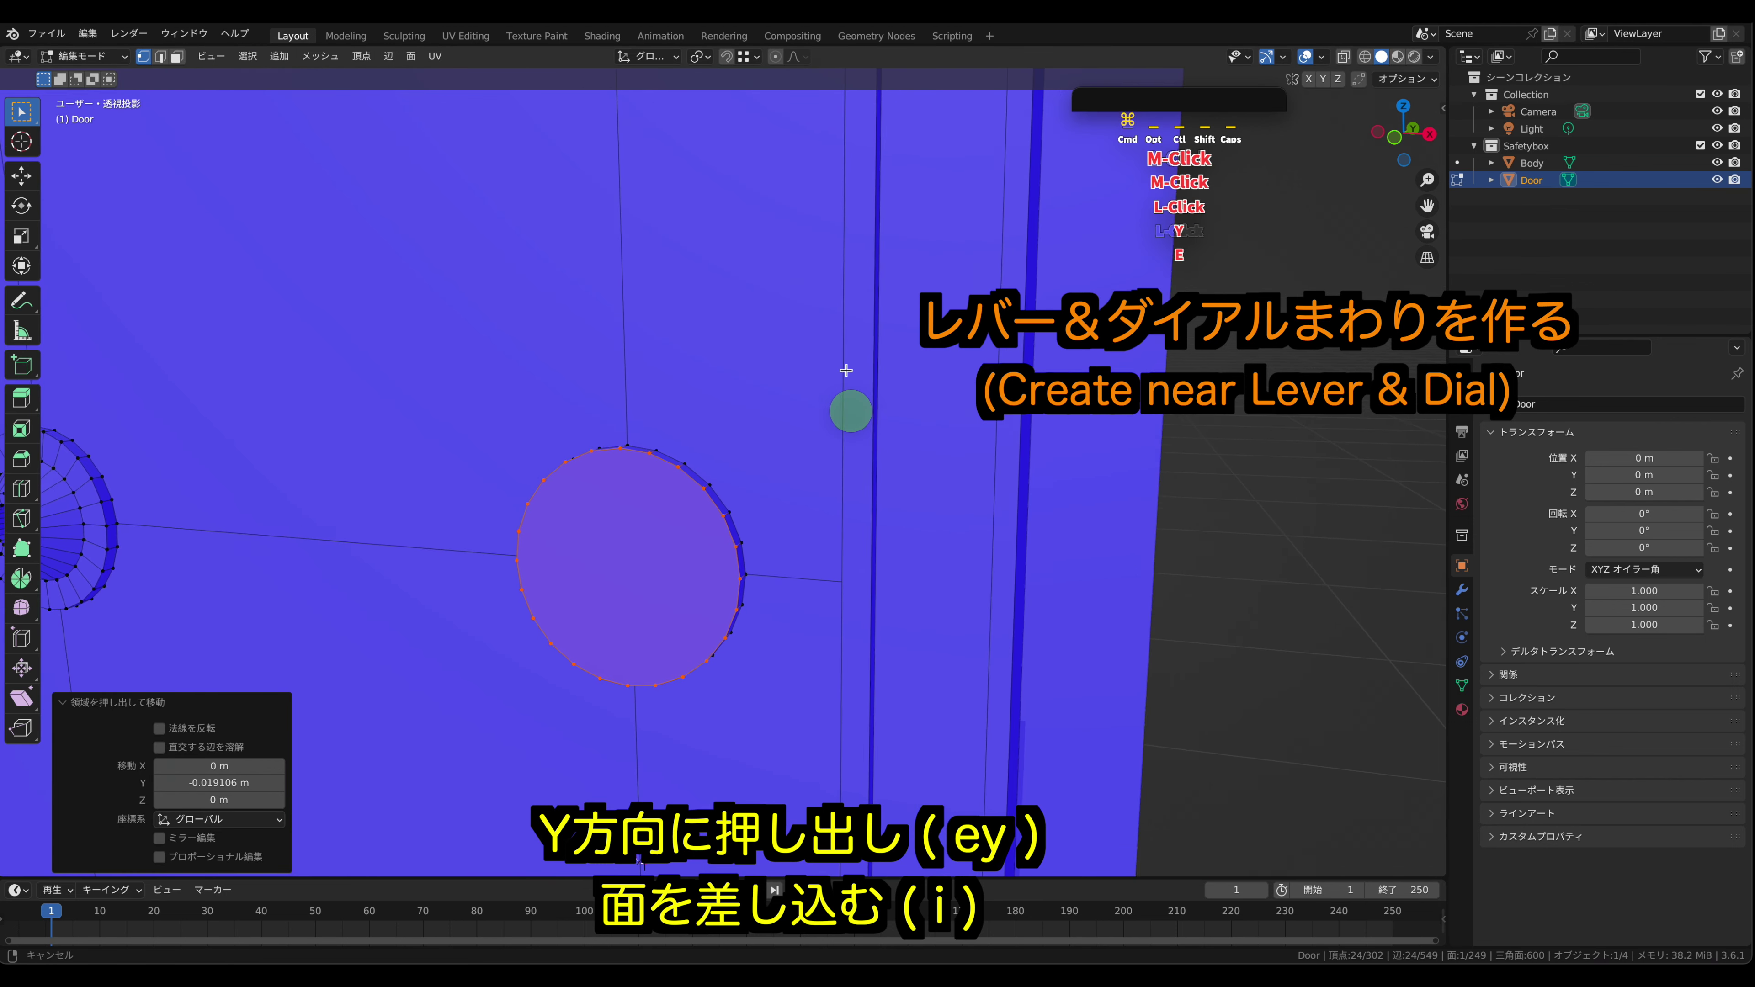
pyautogui.press('i')
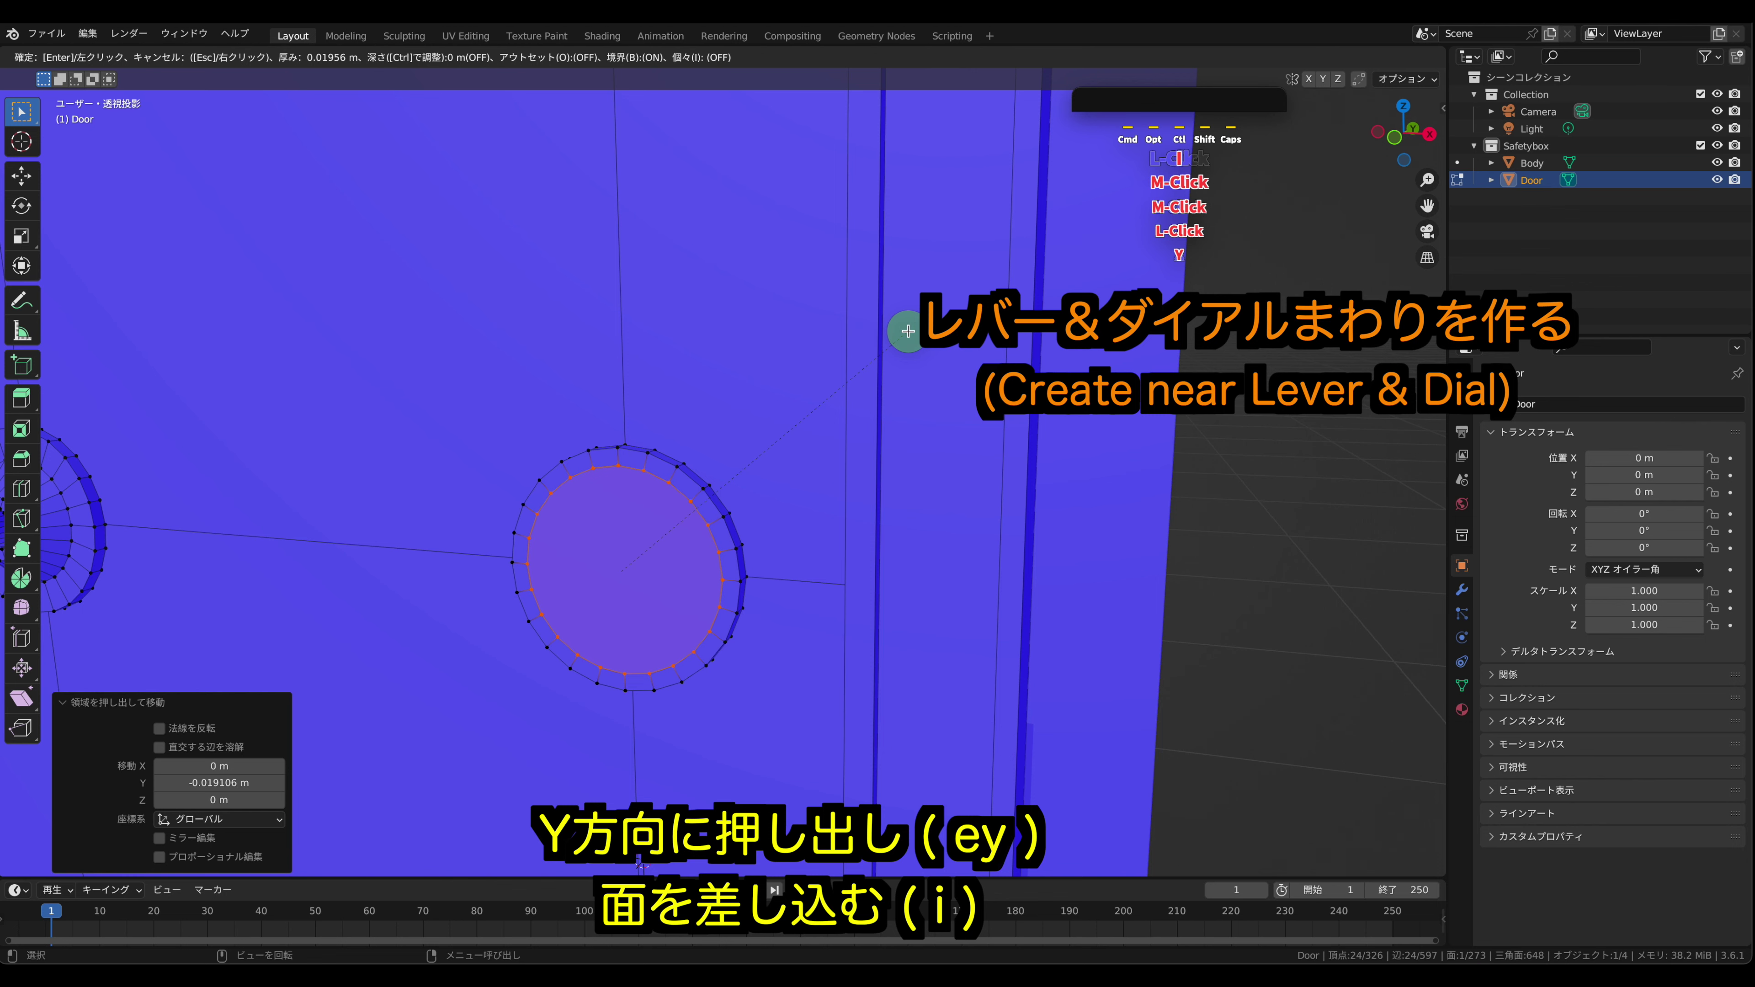
pyautogui.click(908, 331)
pyautogui.moveTo(671, 512); pyautogui.dragTo(814, 475, button='middle')
pyautogui.press('e')
pyautogui.press('y')
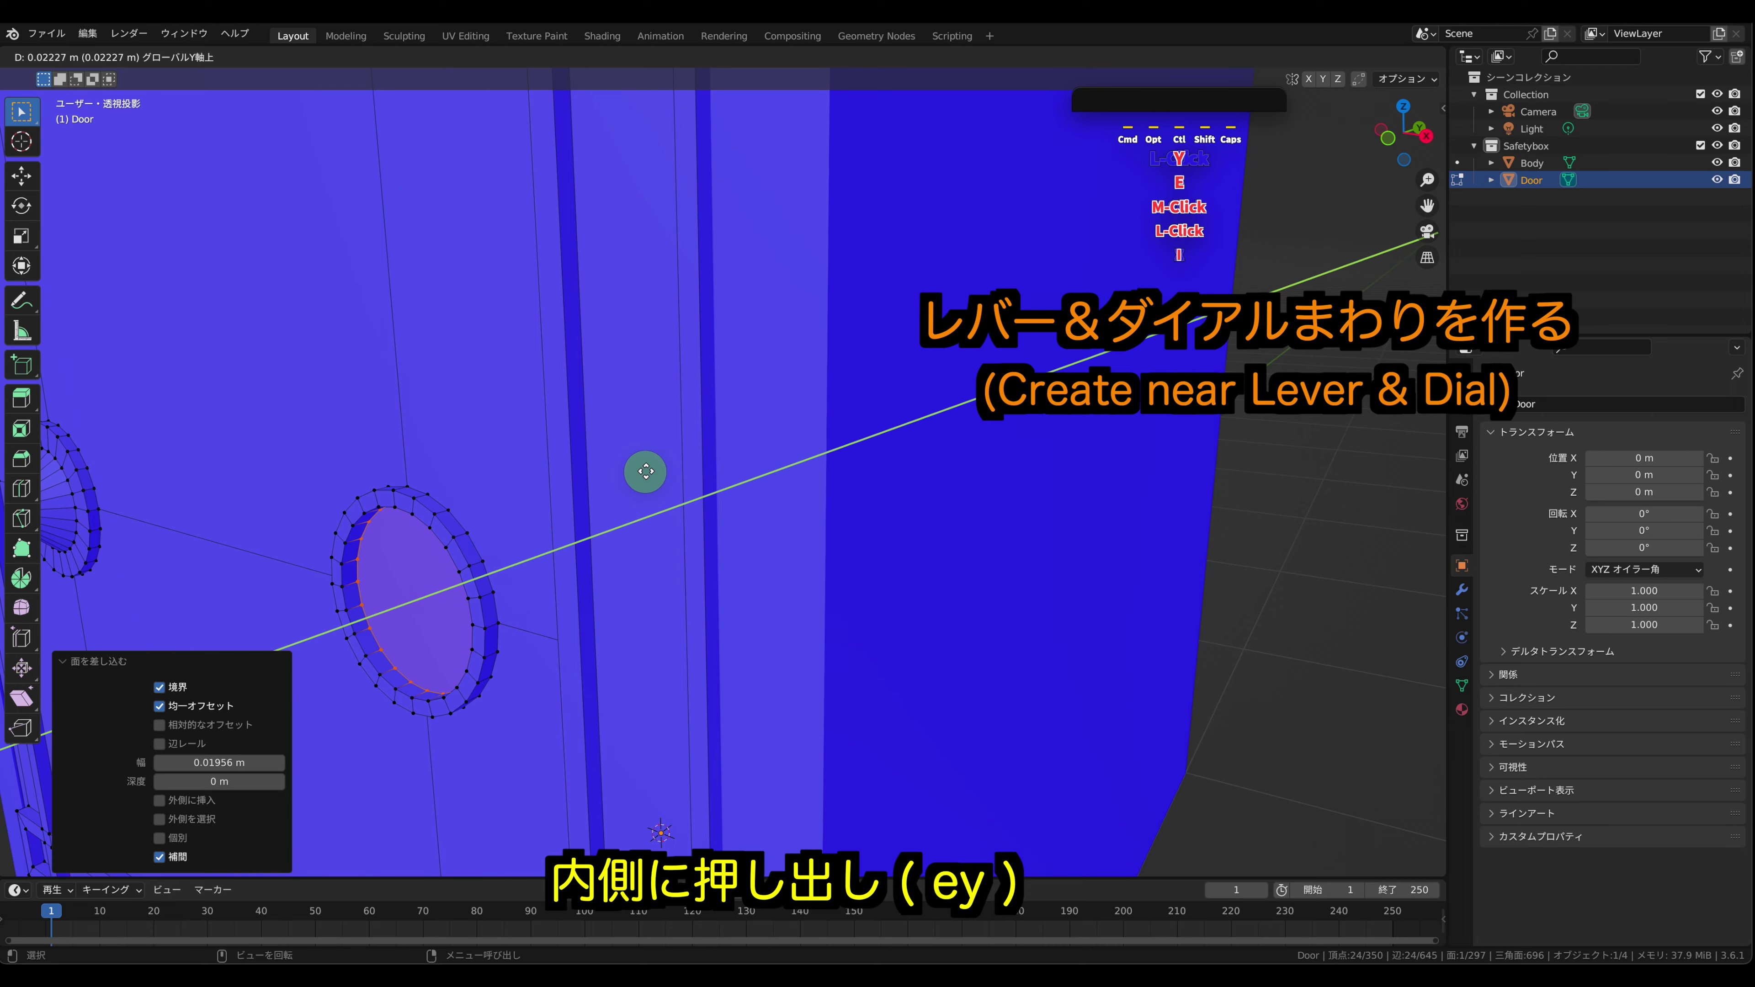
pyautogui.click(645, 472)
pyautogui.moveTo(411, 458); pyautogui.dragTo(438, 459, button='middle')
# - Add two loop cuts around the right circle's rim, scaling the first by about 1.017 and the second by about 0.988
pyautogui.click(22, 488)
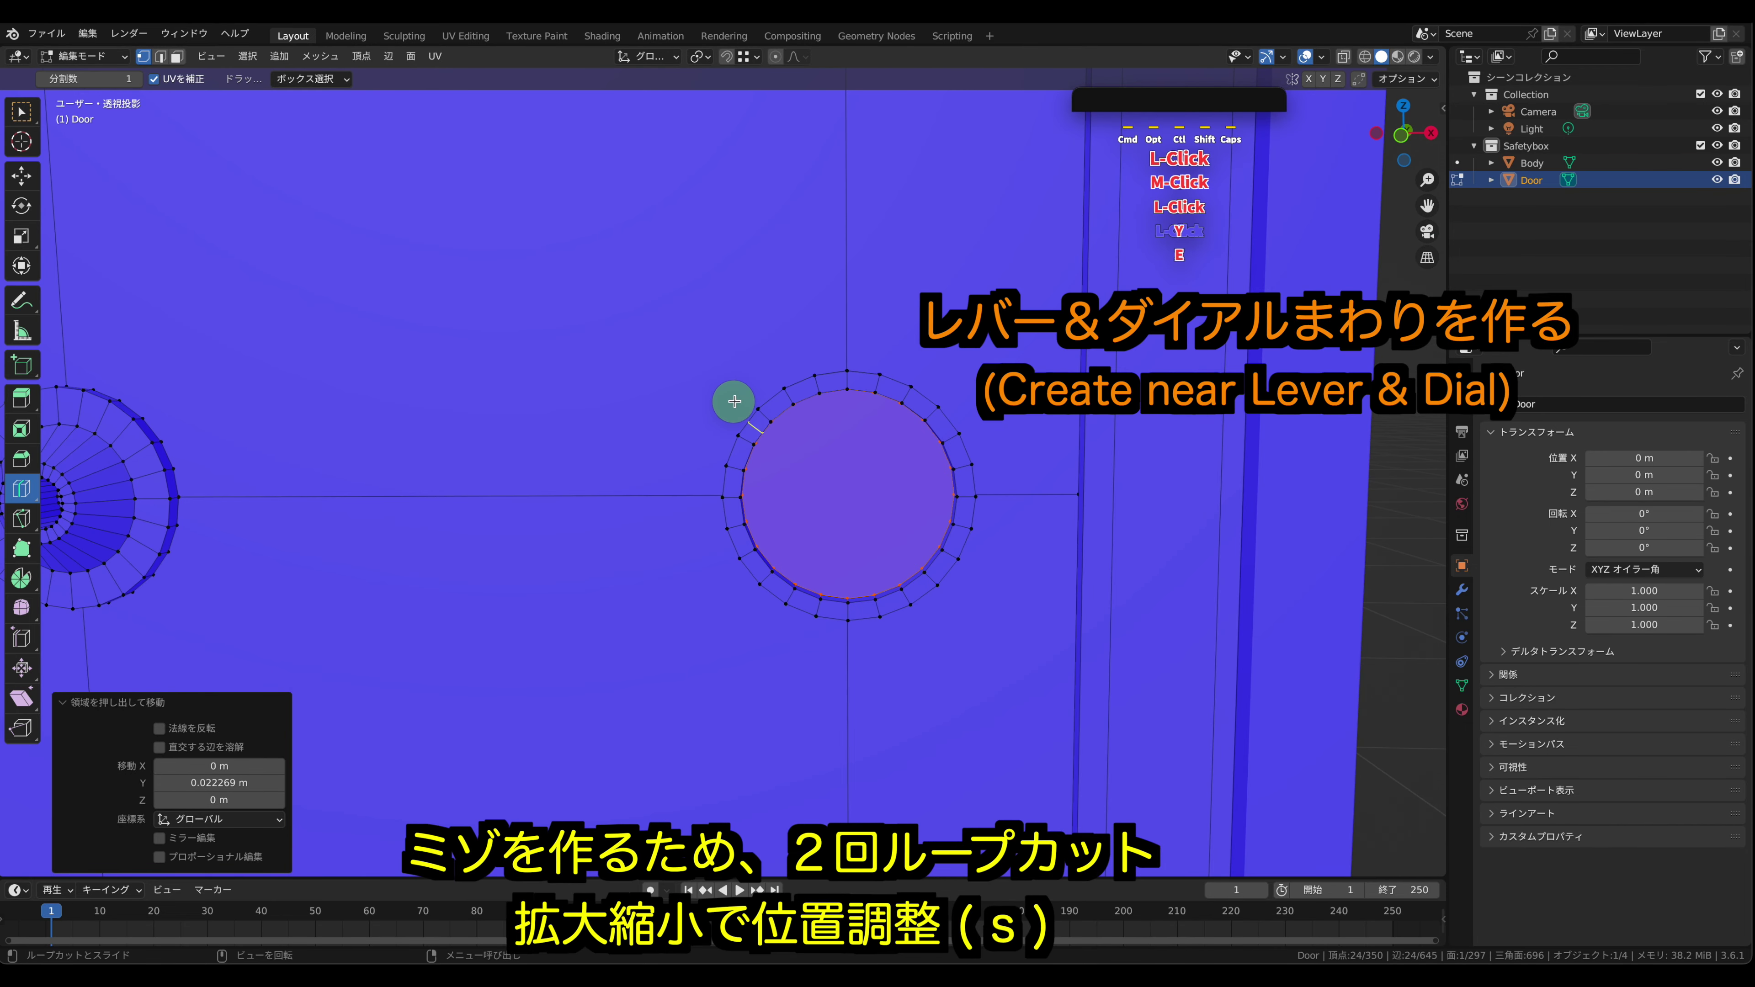
pyautogui.click(817, 380)
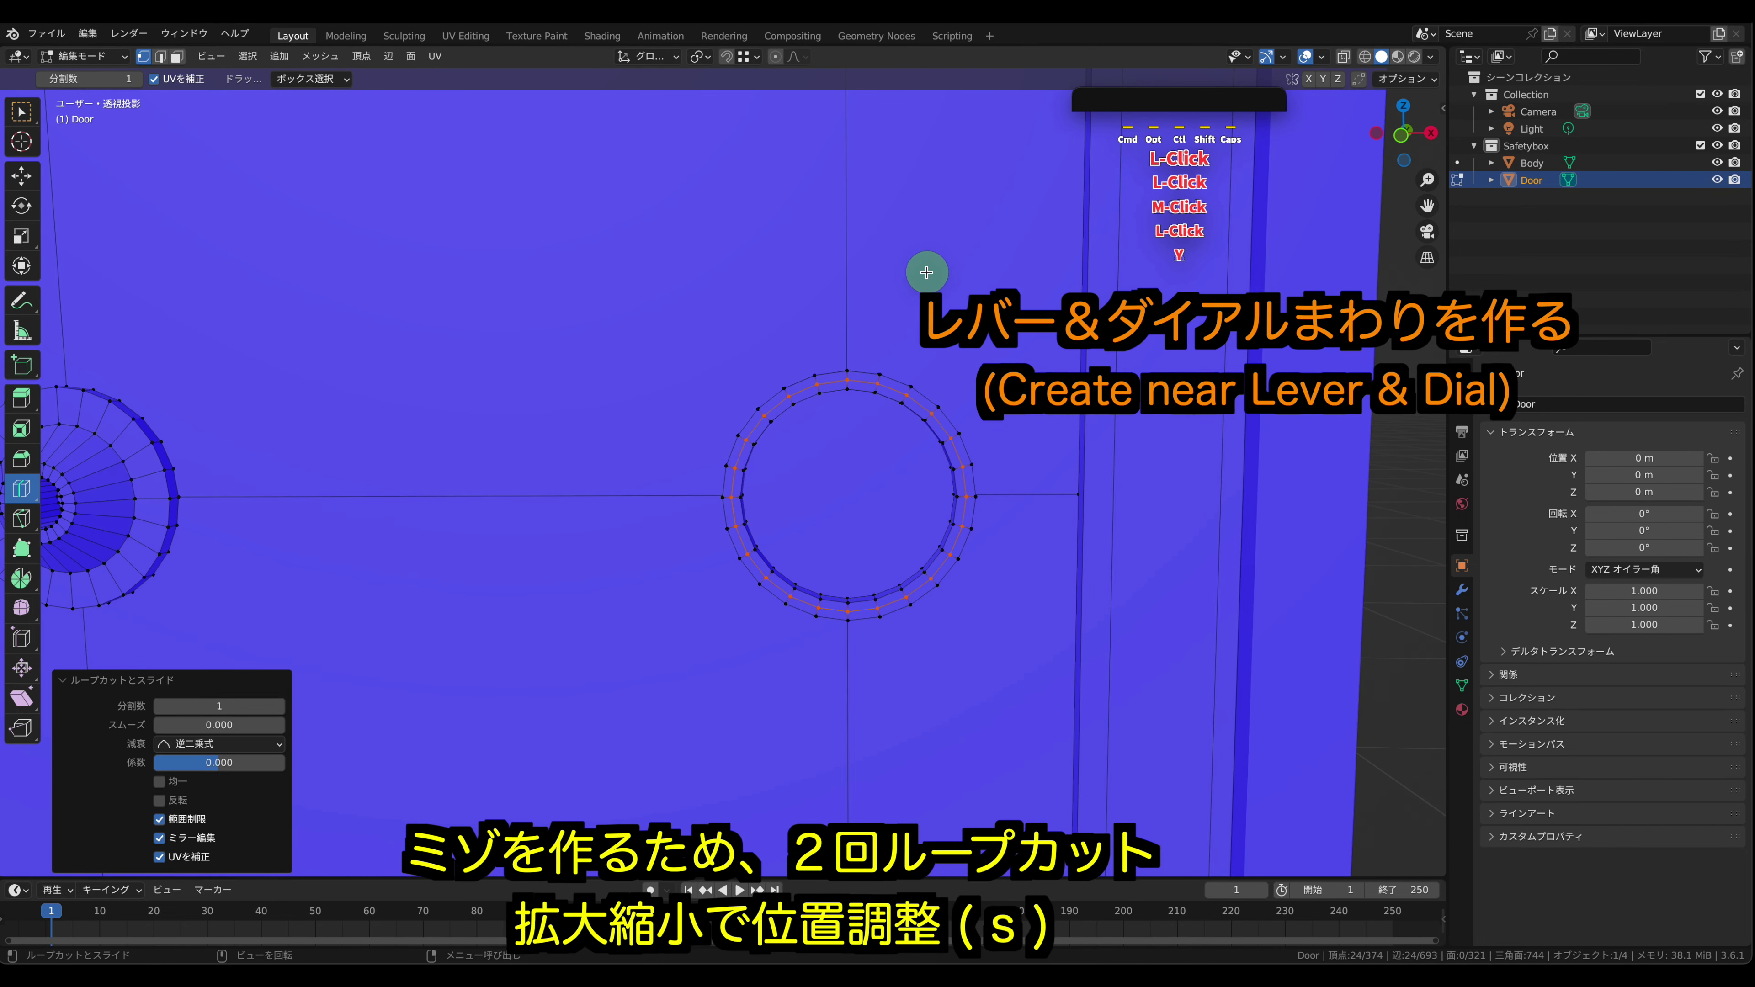
pyautogui.press('s')
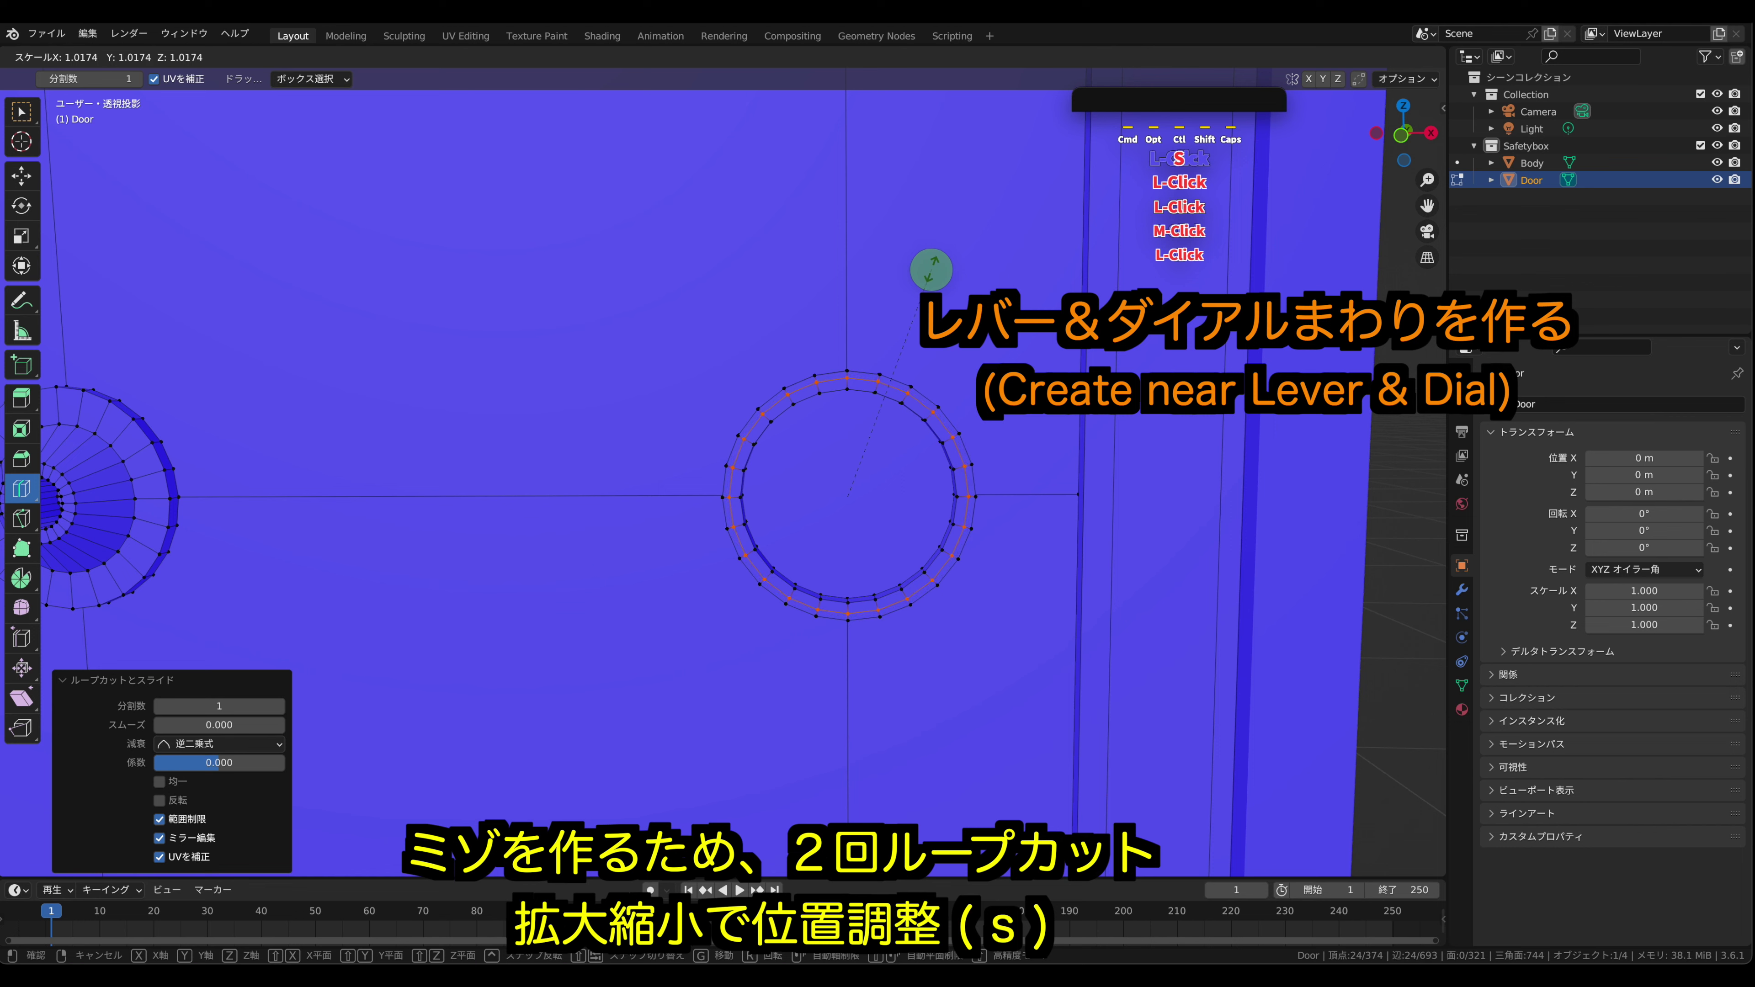
pyautogui.click(930, 270)
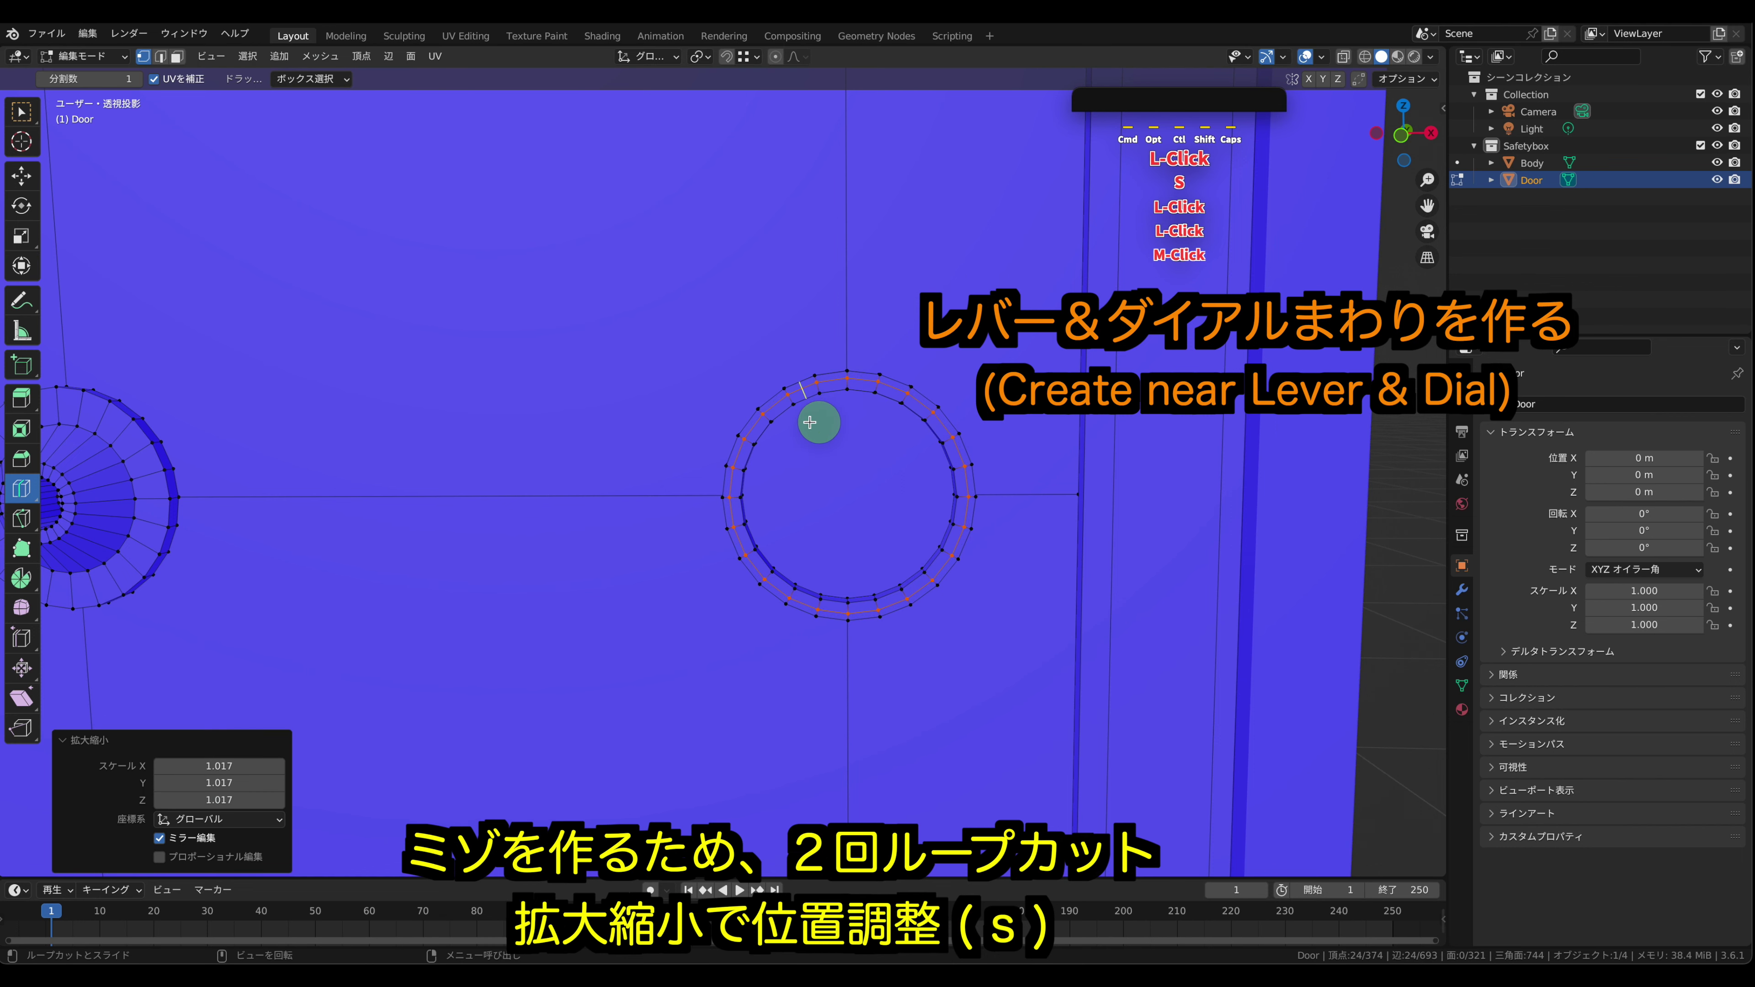
pyautogui.click(809, 389)
pyautogui.press('s')
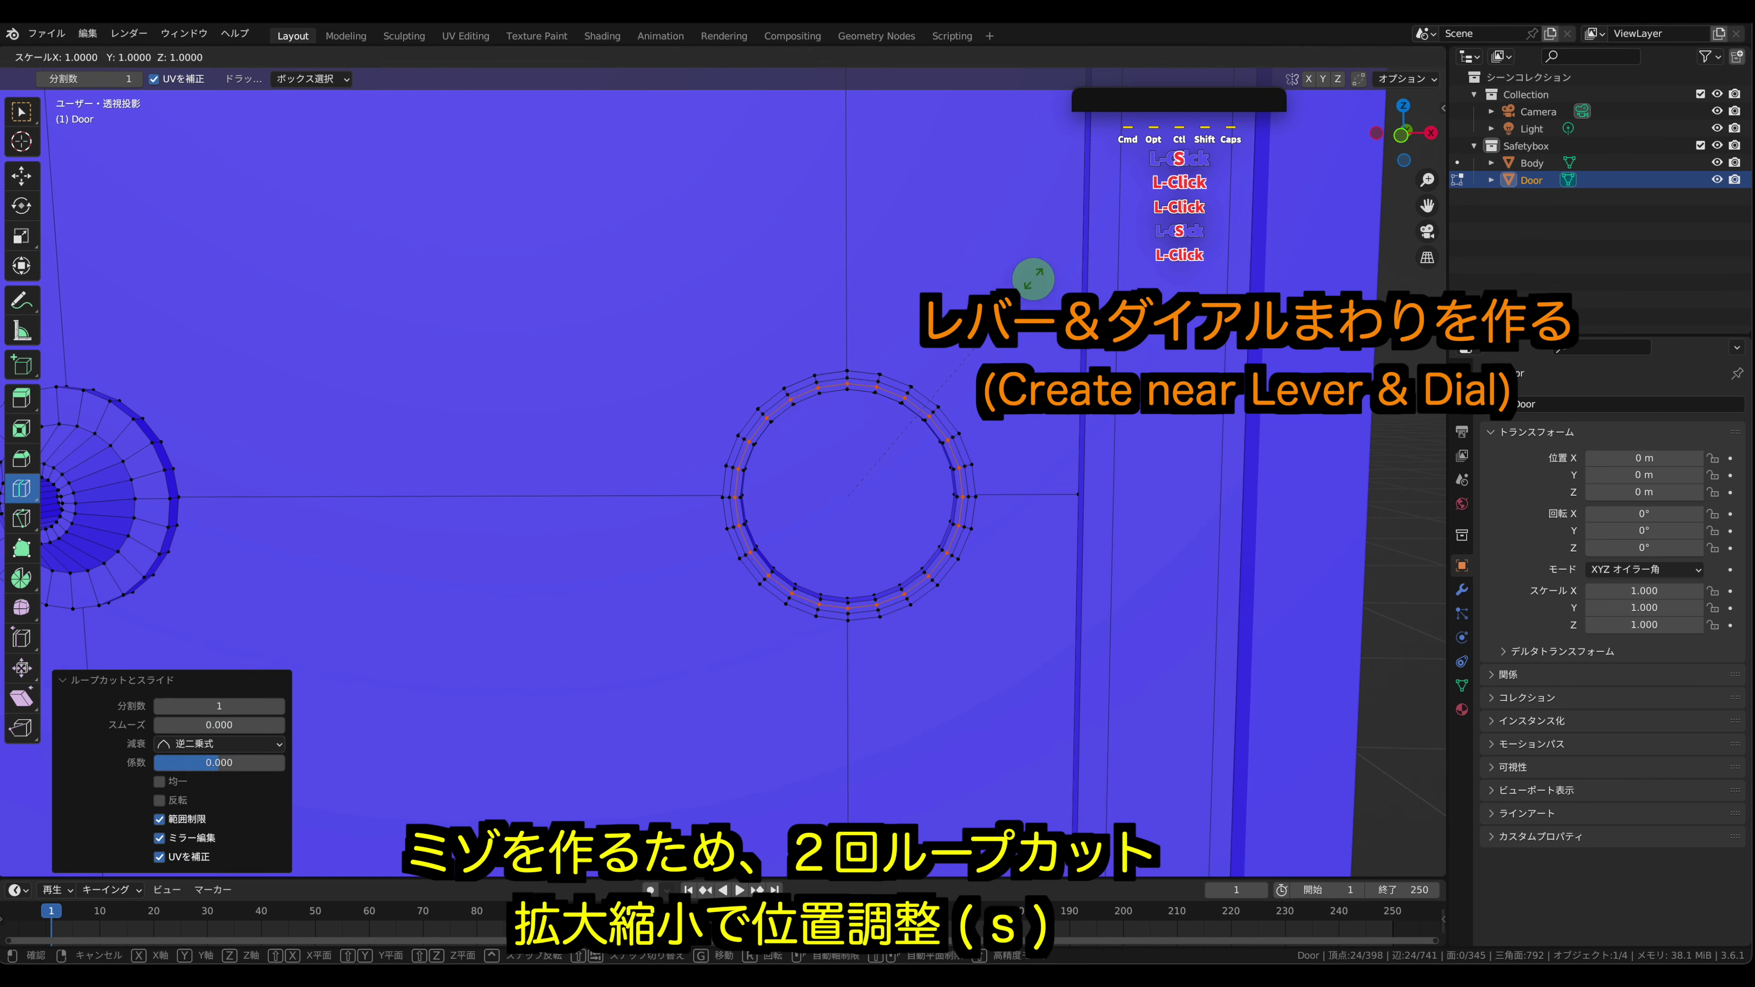
pyautogui.click(1030, 280)
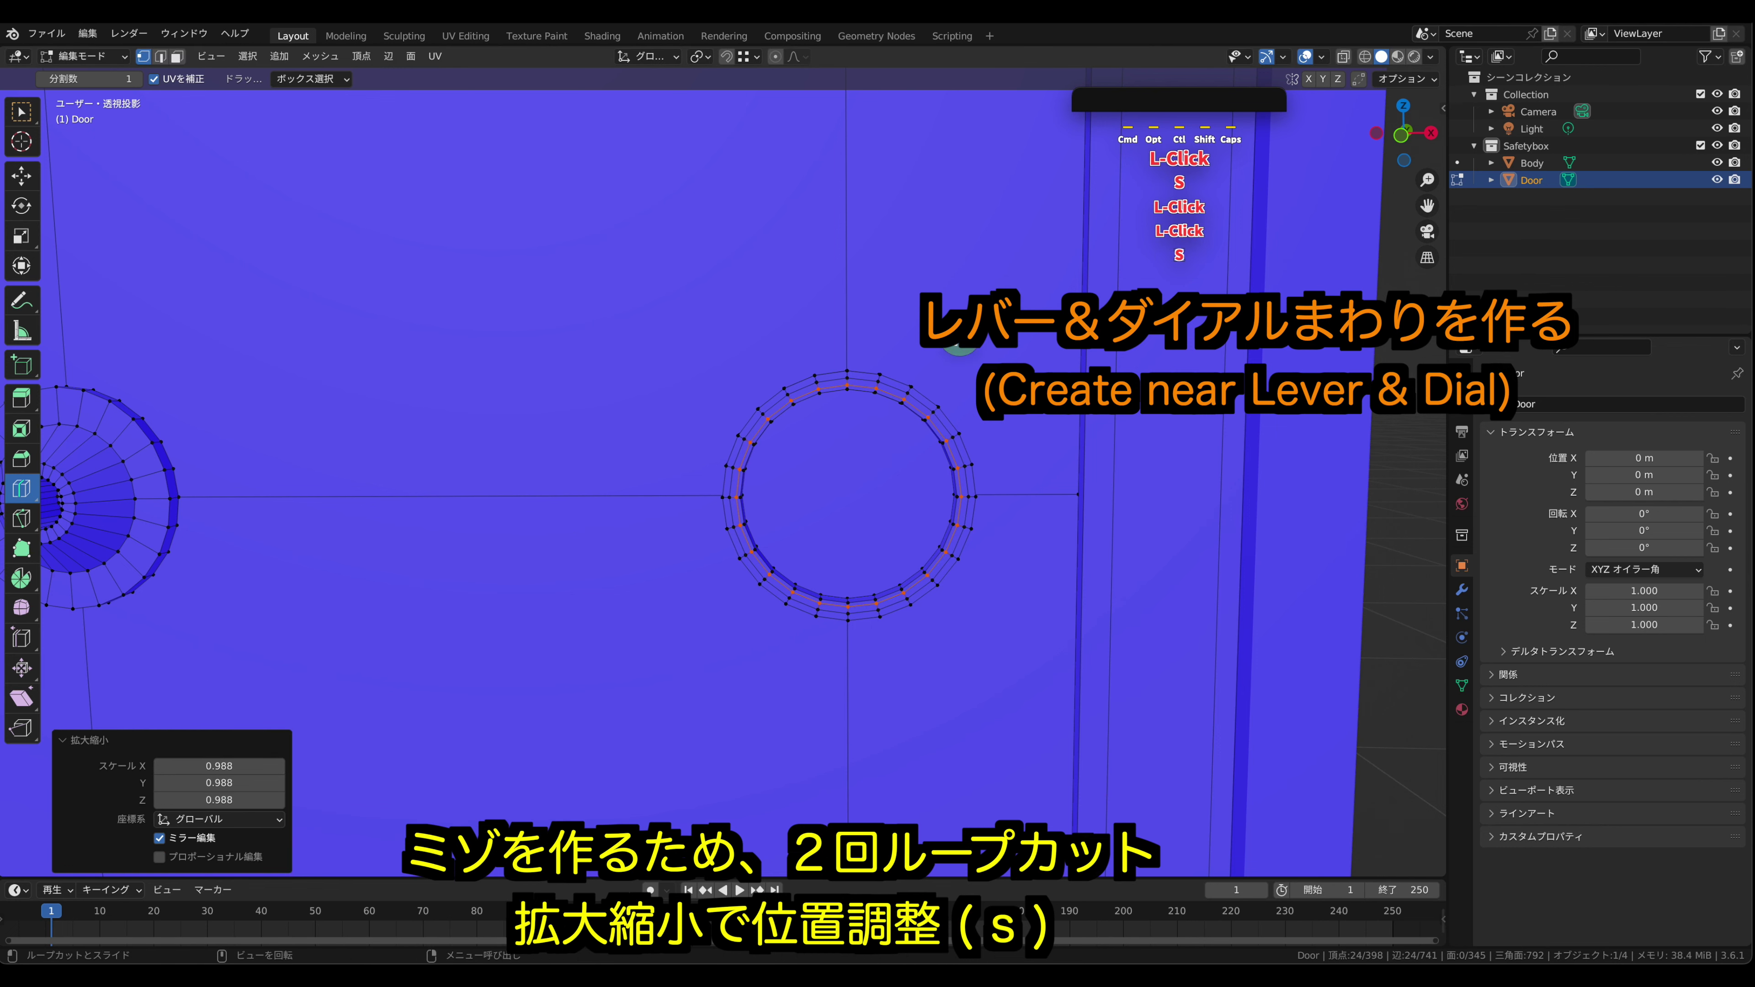
# - Select the outer of the two added rim loops and scale it by about 1.013
pyautogui.click(876, 390)
pyautogui.press('s')
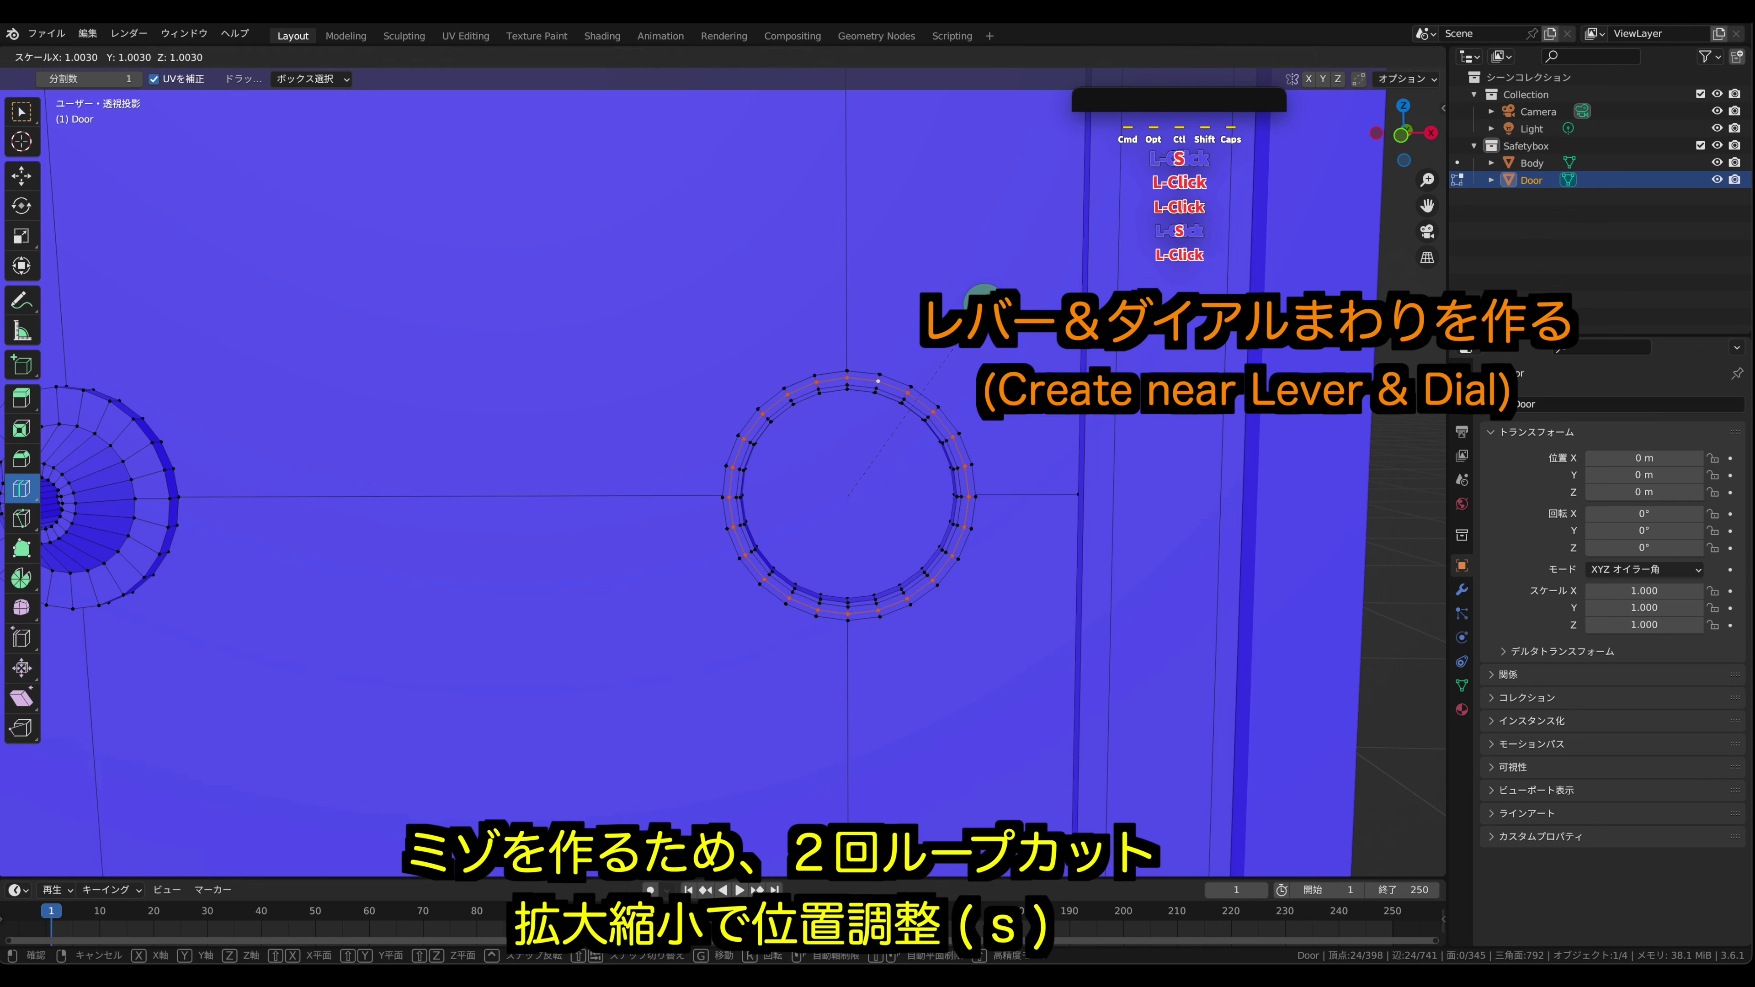
pyautogui.click(984, 294)
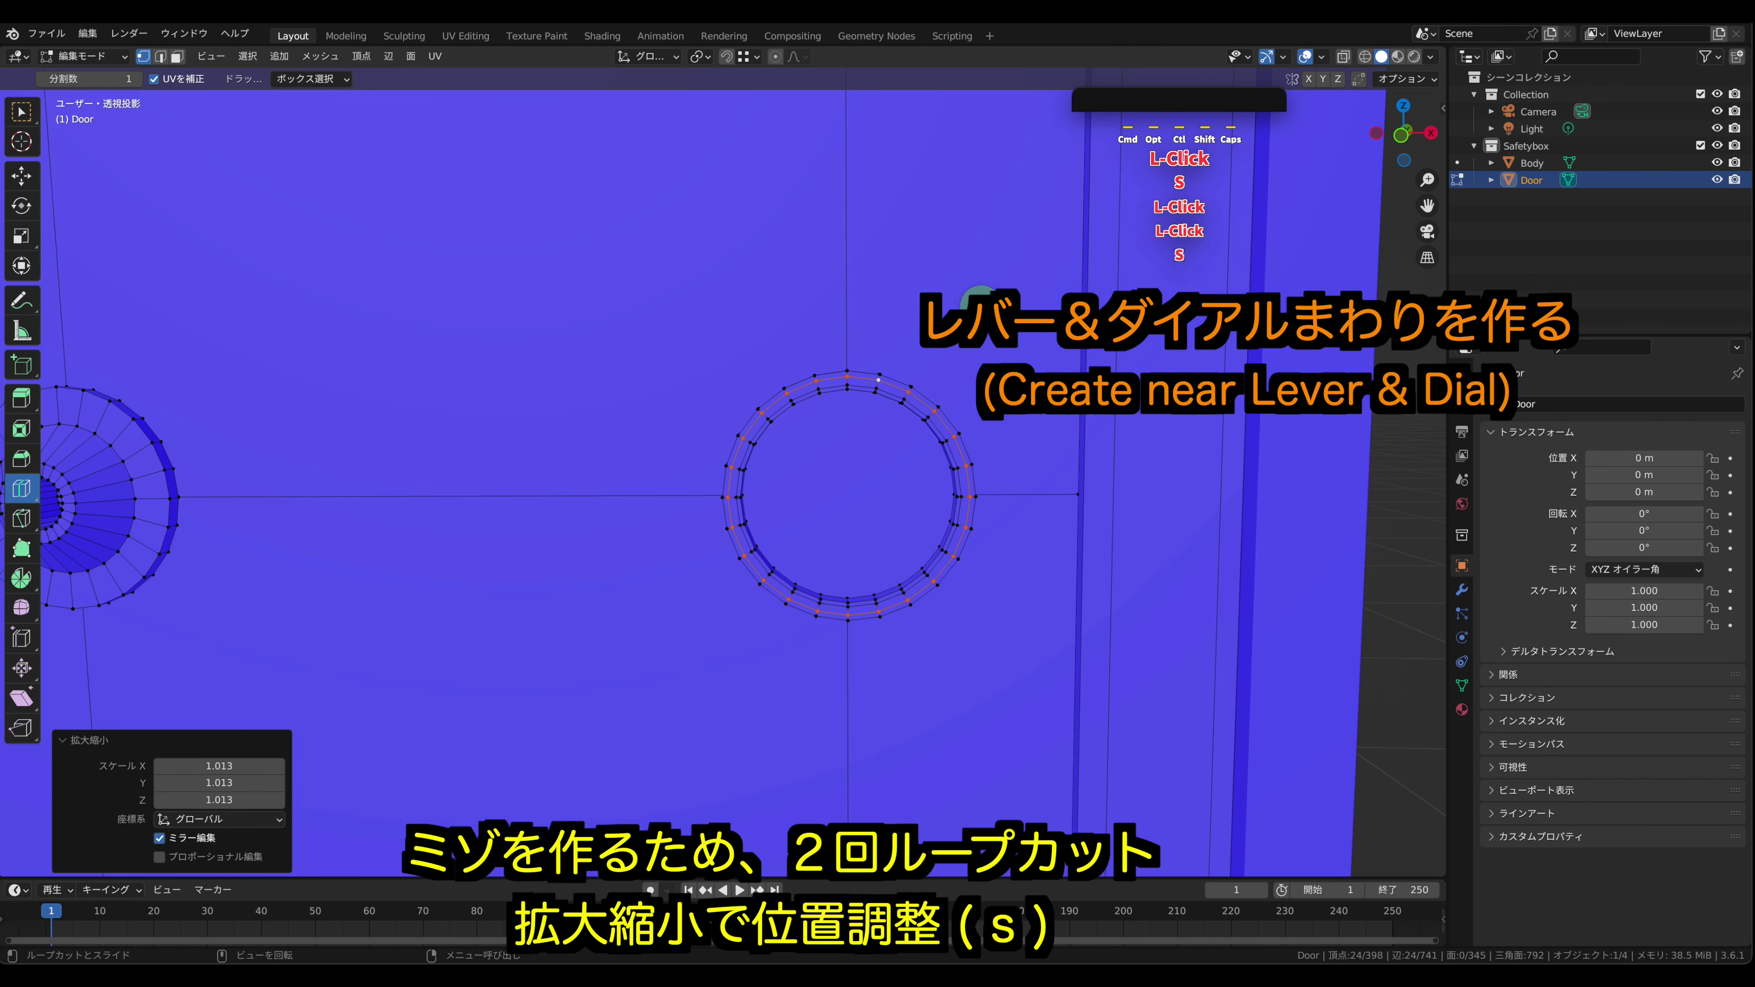
# - In face selection mode, select the face loop between the two rim cuts and extrude it inward along Y by about 0.006 m
pyautogui.press('3')
pyautogui.click(22, 111)
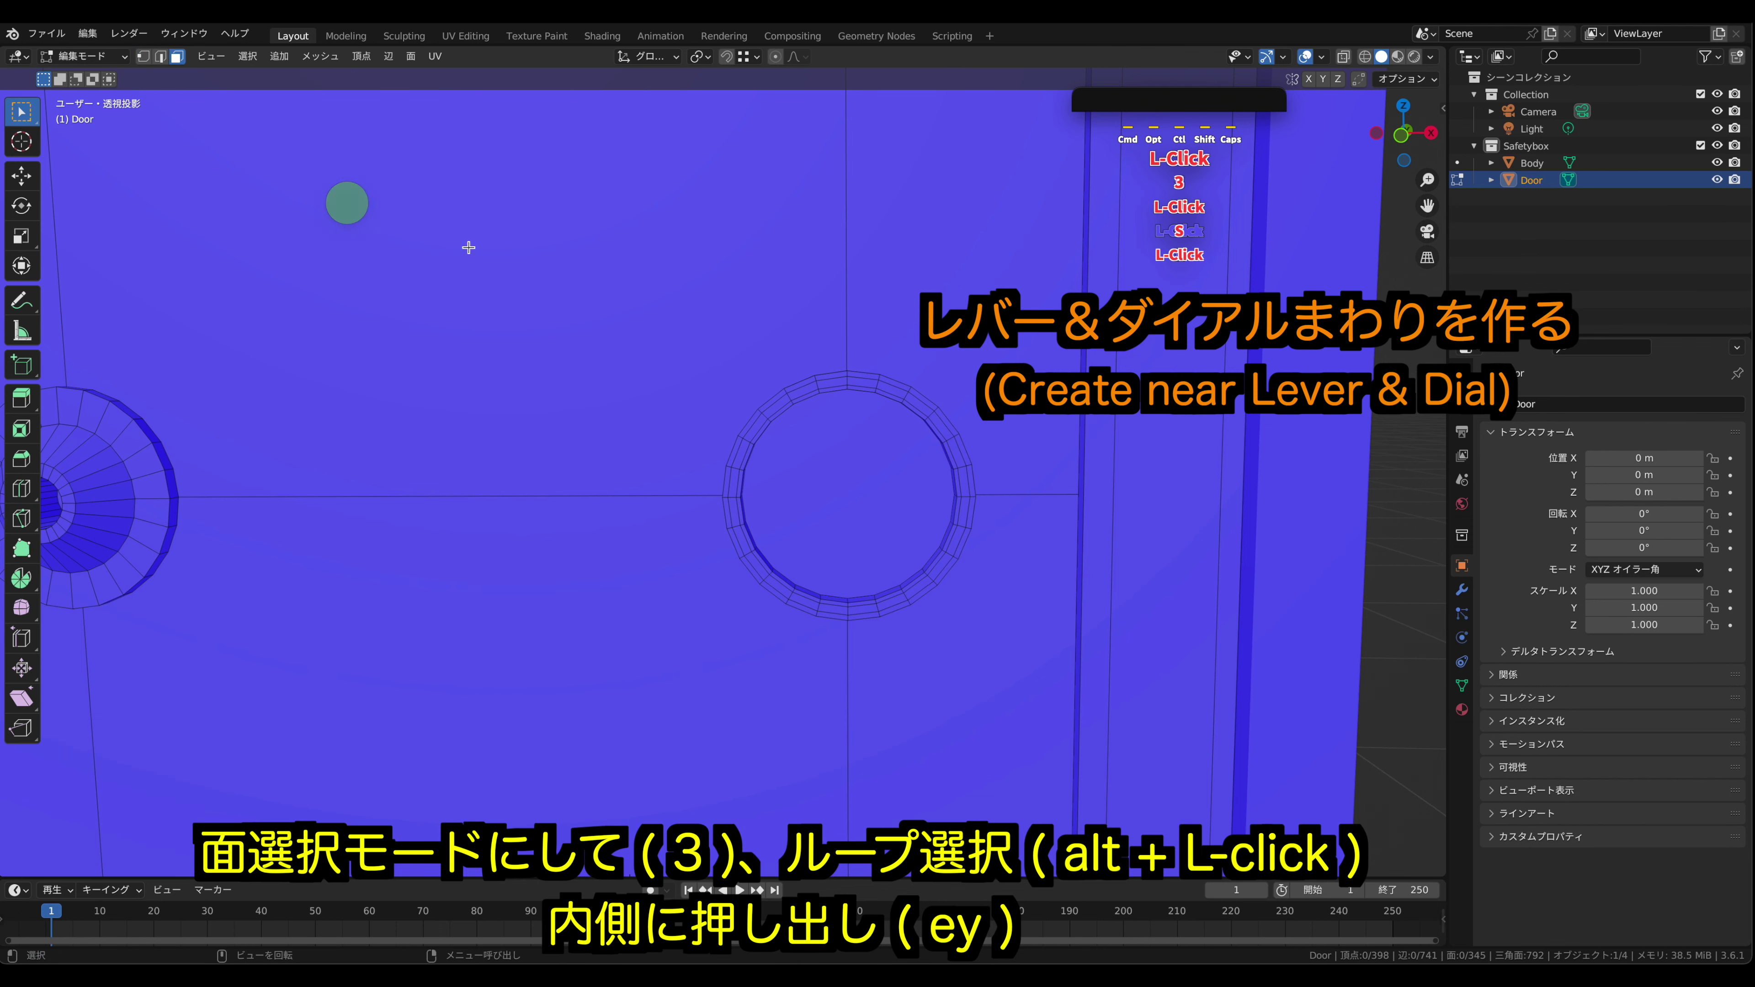
pyautogui.keyDown('ctrl'); pyautogui.click(817, 386); pyautogui.keyUp('ctrl')
pyautogui.keyDown('alt'); pyautogui.click(817, 386); pyautogui.keyUp('alt')
pyautogui.moveTo(987, 270); pyautogui.dragTo(657, 302, button='middle')
pyautogui.press('e')
pyautogui.press('y')
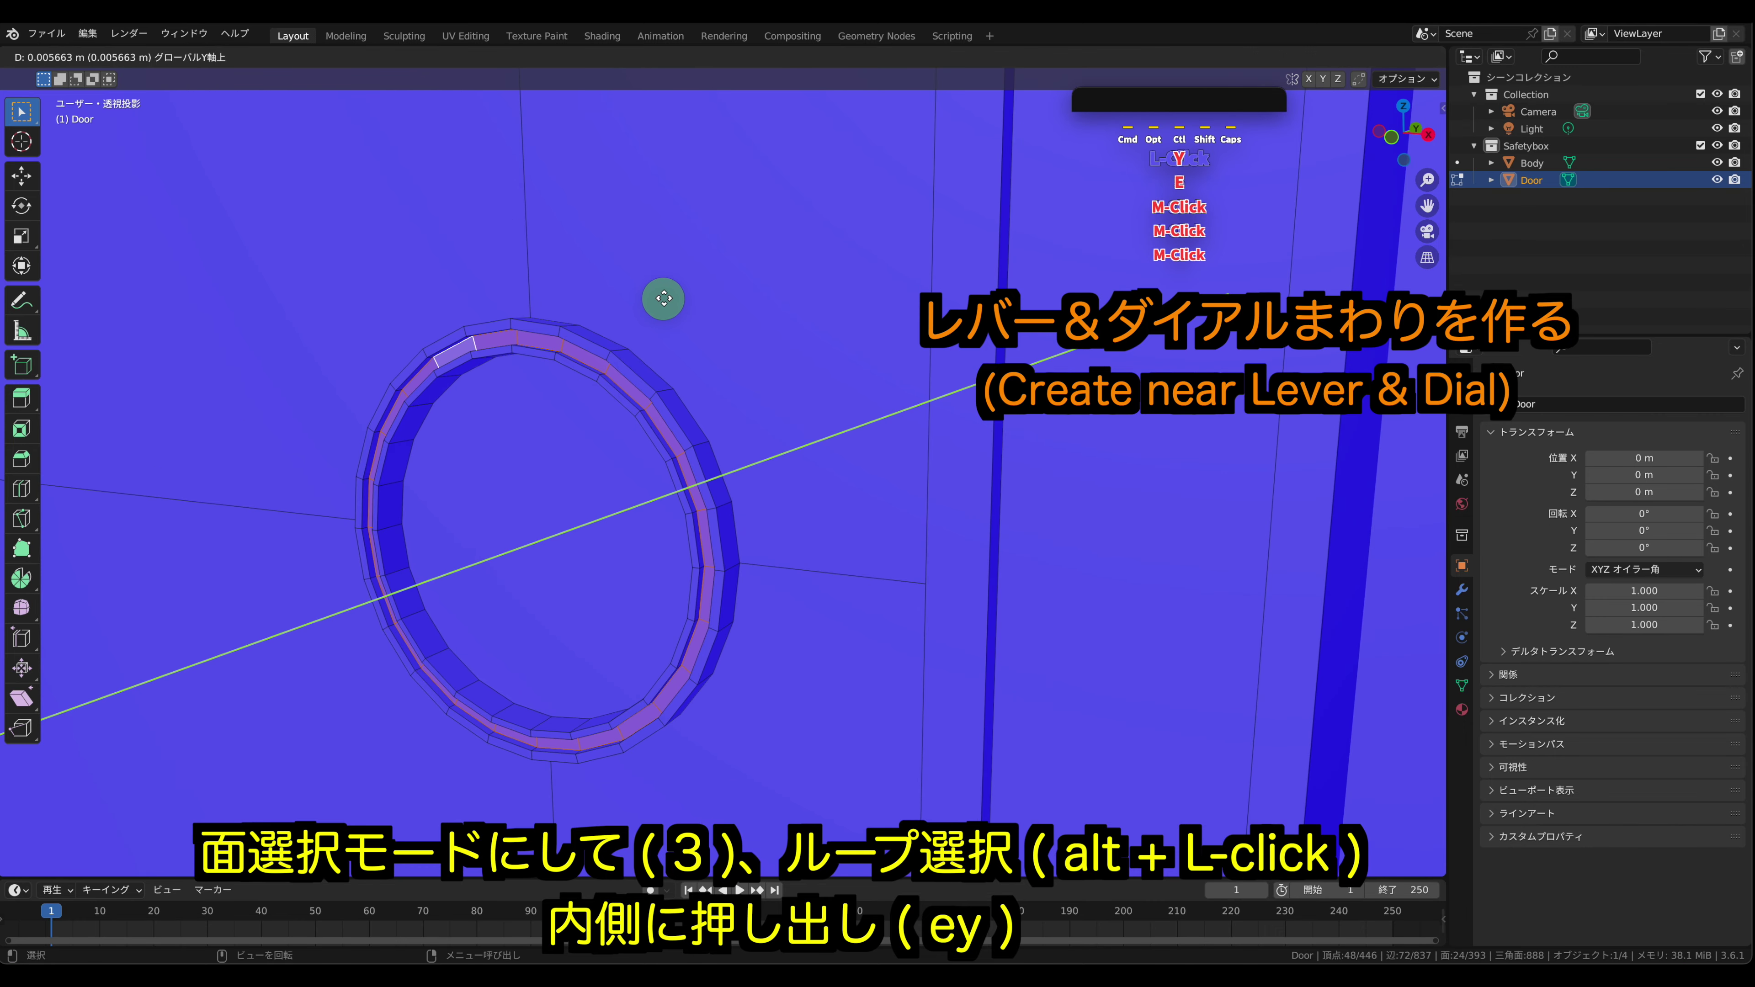
pyautogui.click(663, 298)
# - Return to Object Mode, turn off the Face Orientation overlay and switch the solid shading to the rainbow-coloured normal MatCap
pyautogui.press('Tab')
pyautogui.scroll(-5, 573, 252)
pyautogui.moveTo(568, 290); pyautogui.dragTo(607, 288, button='middle')
pyautogui.click(1331, 61)
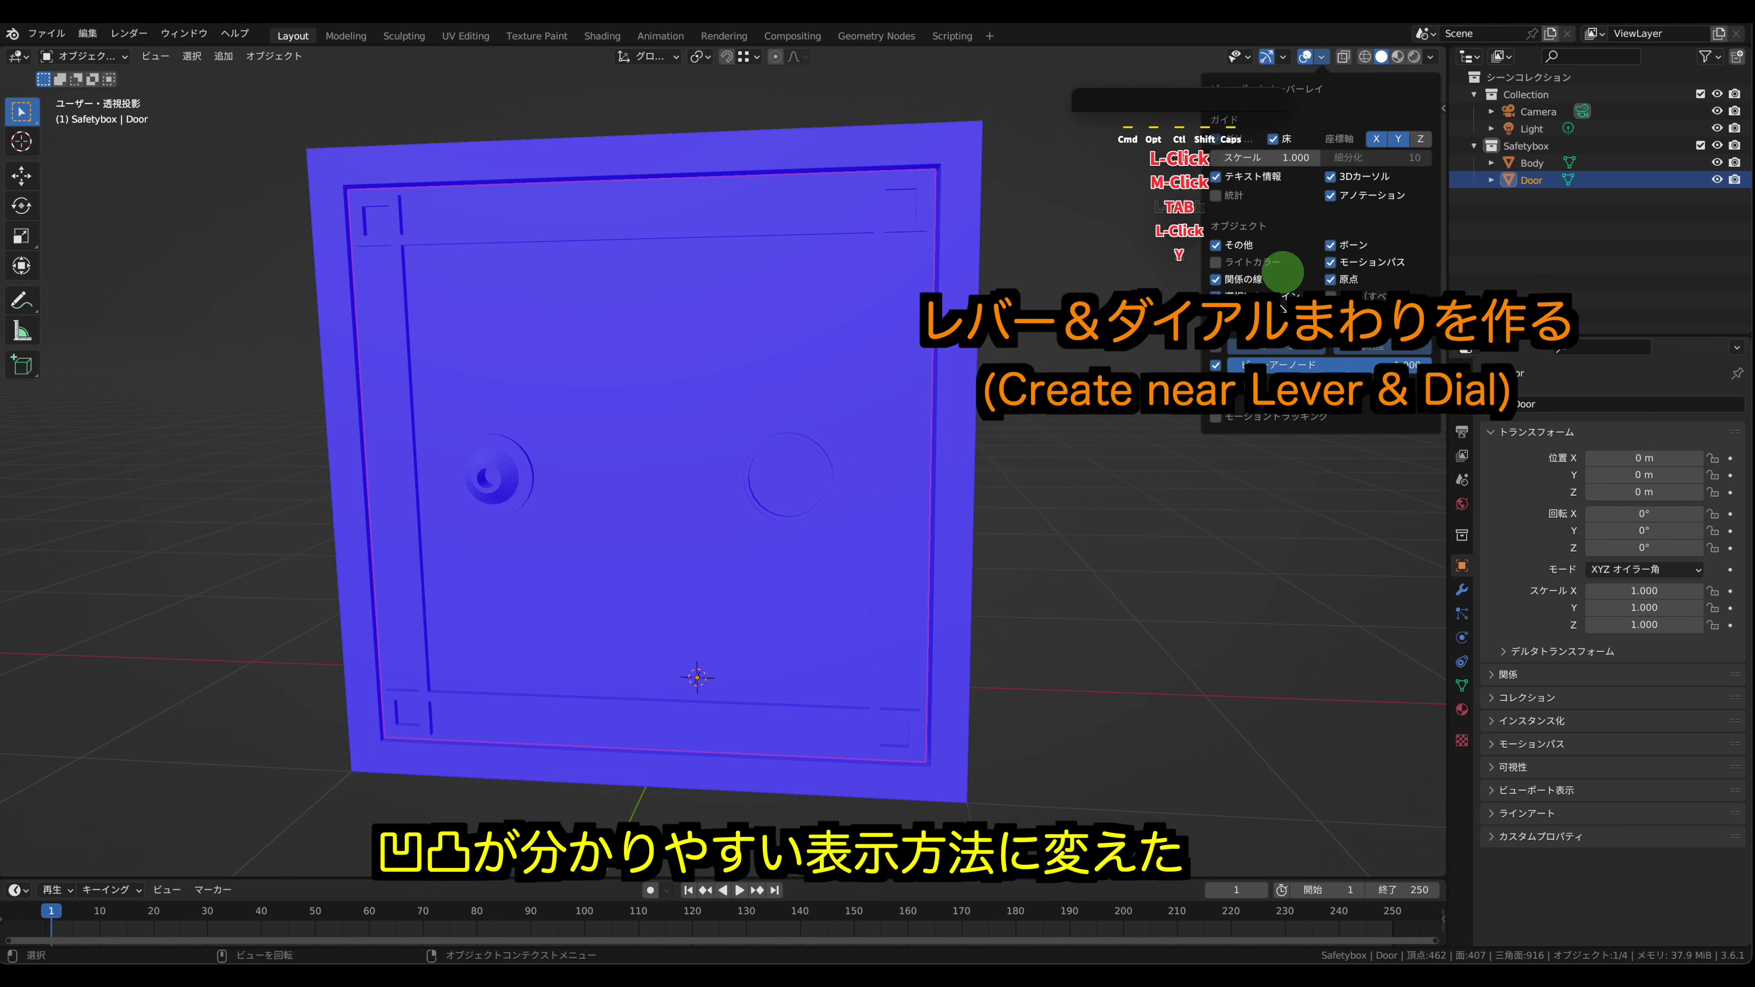
pyautogui.click(1220, 376)
pyautogui.click(1022, 417)
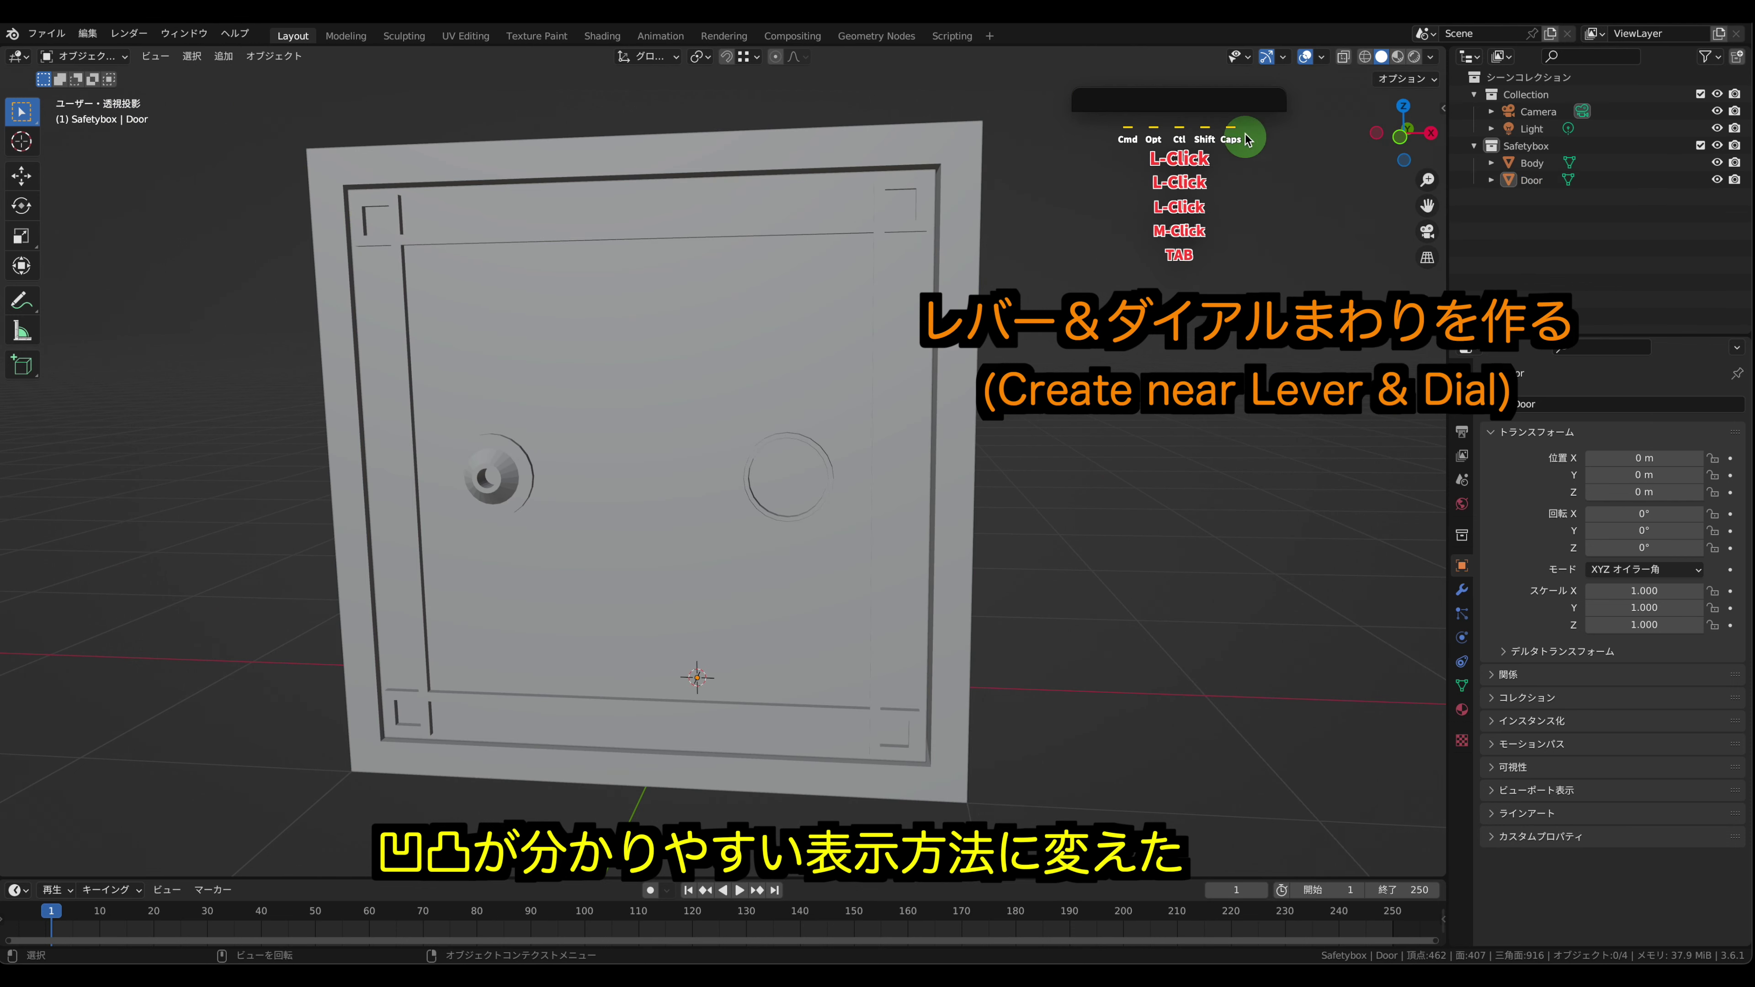
pyautogui.click(1429, 63)
pyautogui.click(1410, 104)
pyautogui.click(1418, 146)
pyautogui.click(1114, 290)
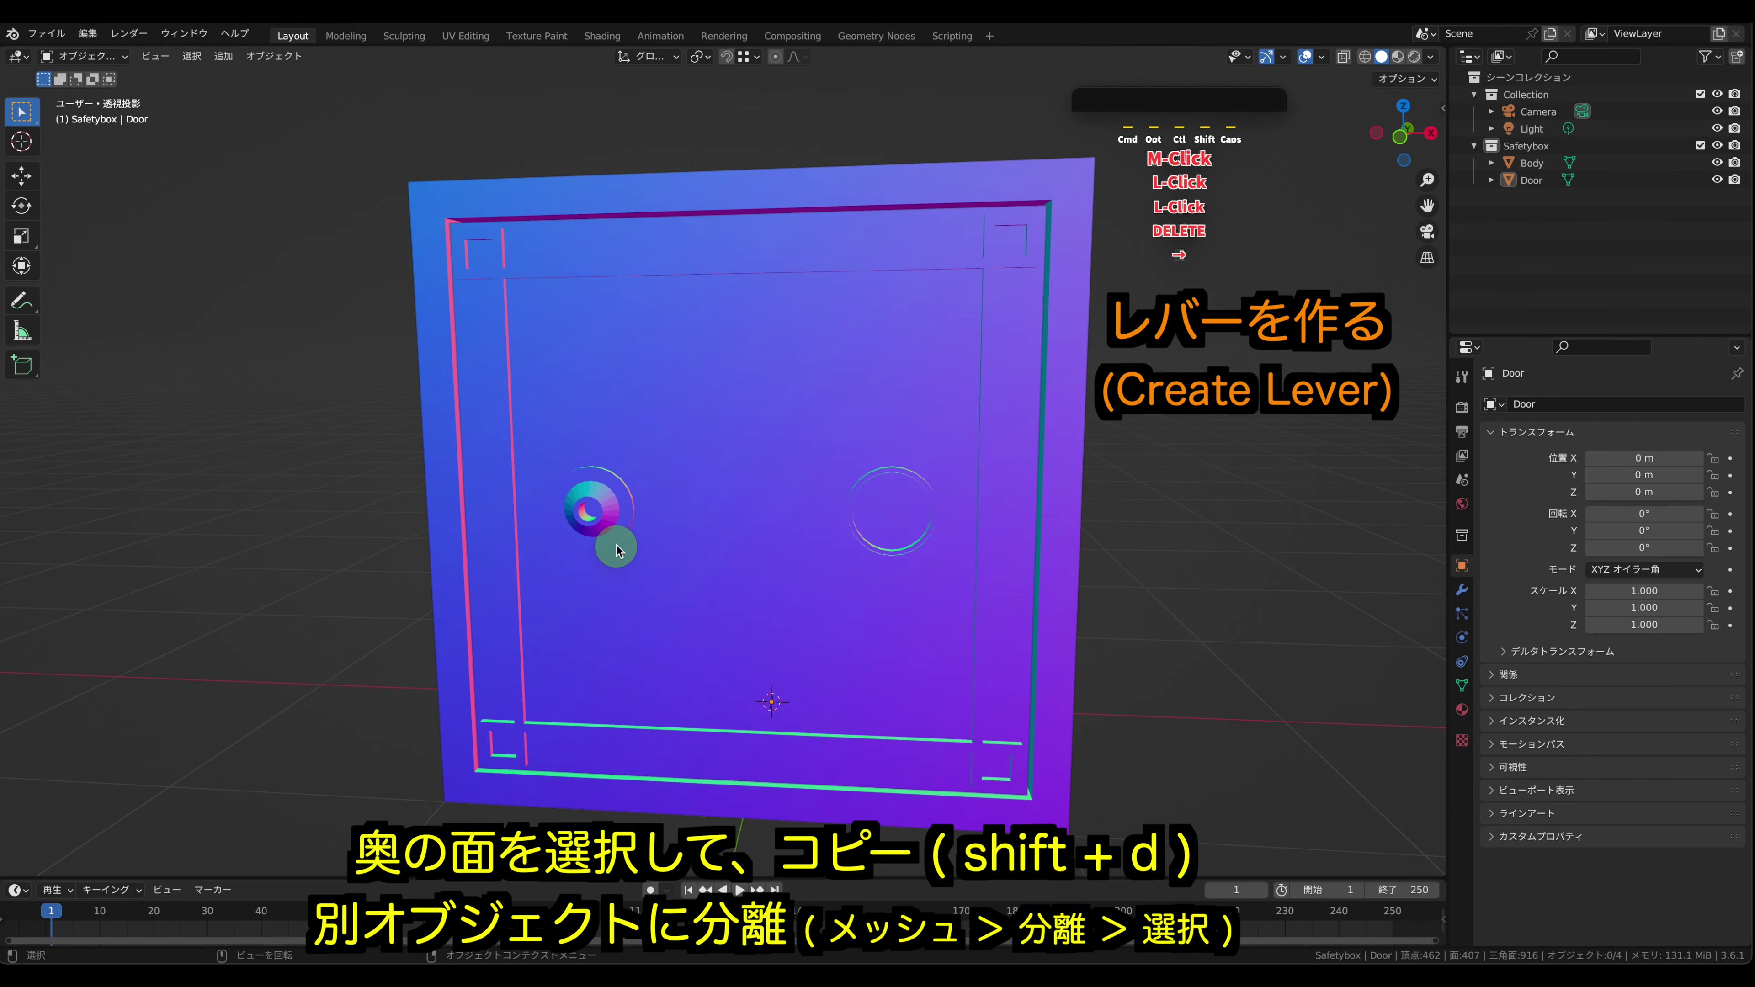
# - Duplicate the face at the bottom of the lever base's hole in place and separate the selection into its own object
pyautogui.click(646, 521)
pyautogui.press('Tab')
pyautogui.moveTo(634, 520)
pyautogui.keyDown('ctrl'); pyautogui.mouseDown(button='middle')
pyautogui.moveTo(637, 462)
pyautogui.moveTo(638, 519)
pyautogui.moveTo(610, 538)
pyautogui.mouseUp(button='middle'); pyautogui.keyUp('ctrl')
pyautogui.press('3')
pyautogui.click(610, 538)
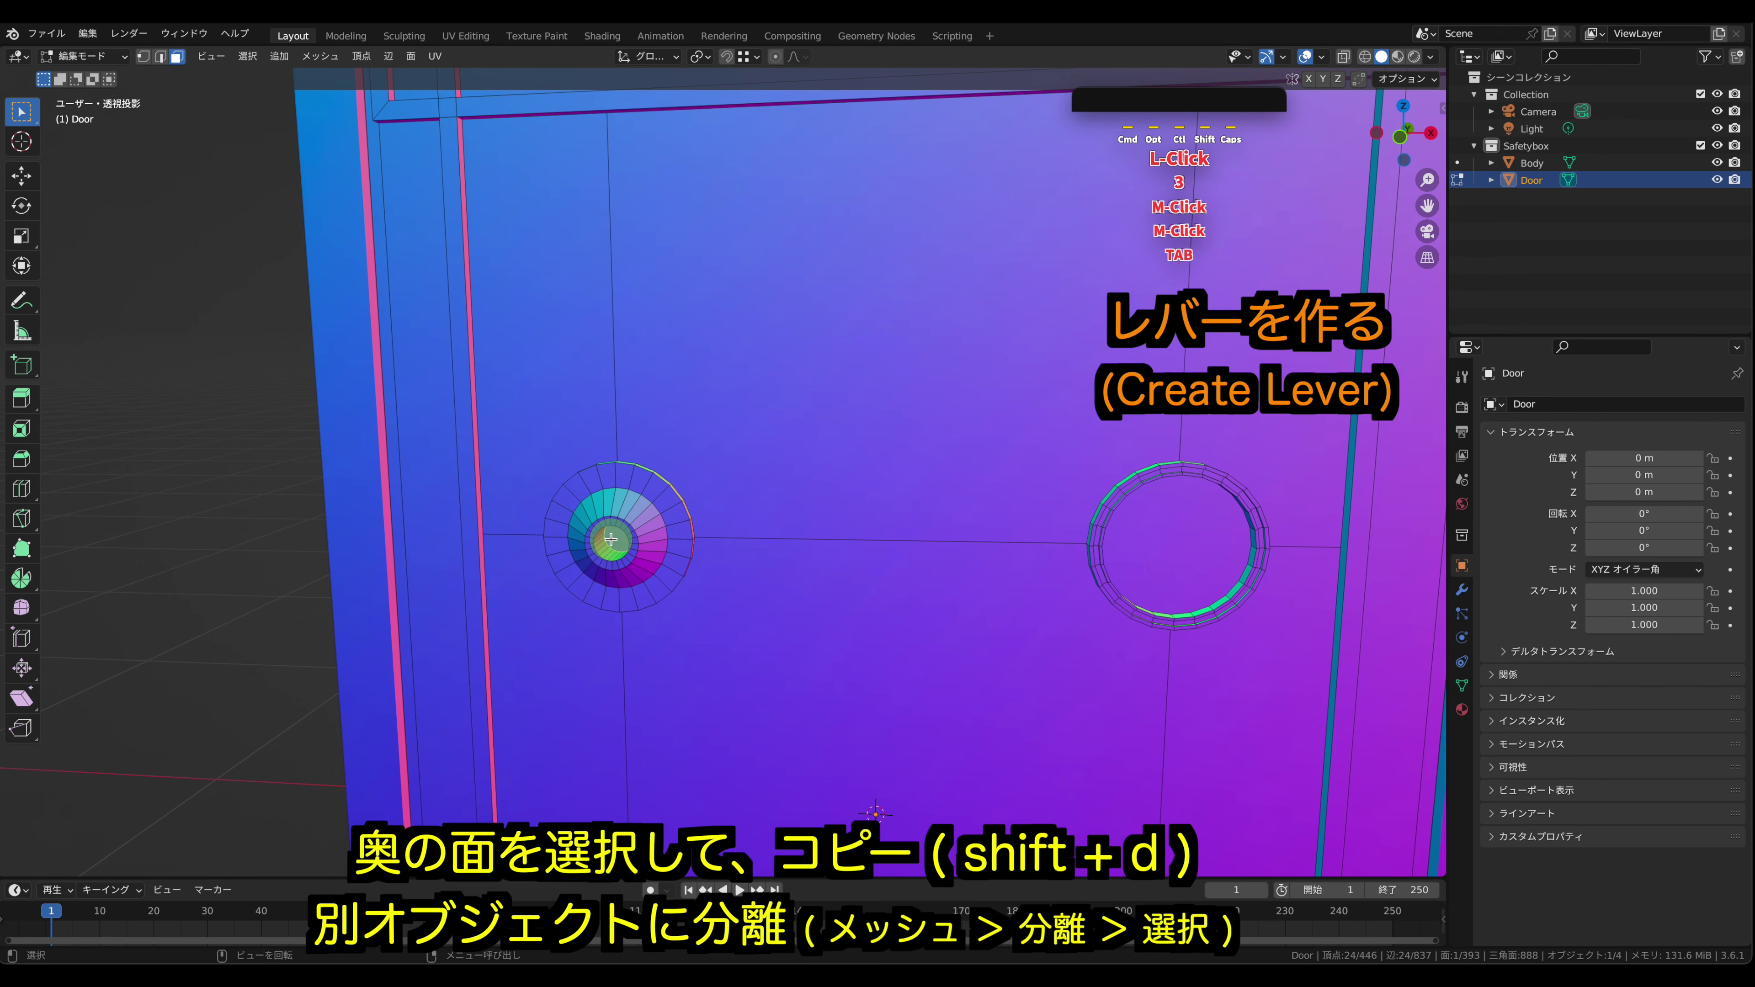
pyautogui.moveTo(801, 551); pyautogui.dragTo(688, 534, button='middle')
pyautogui.hotkey('shift', 'd')
pyautogui.click(688, 534)
pyautogui.click(320, 56)
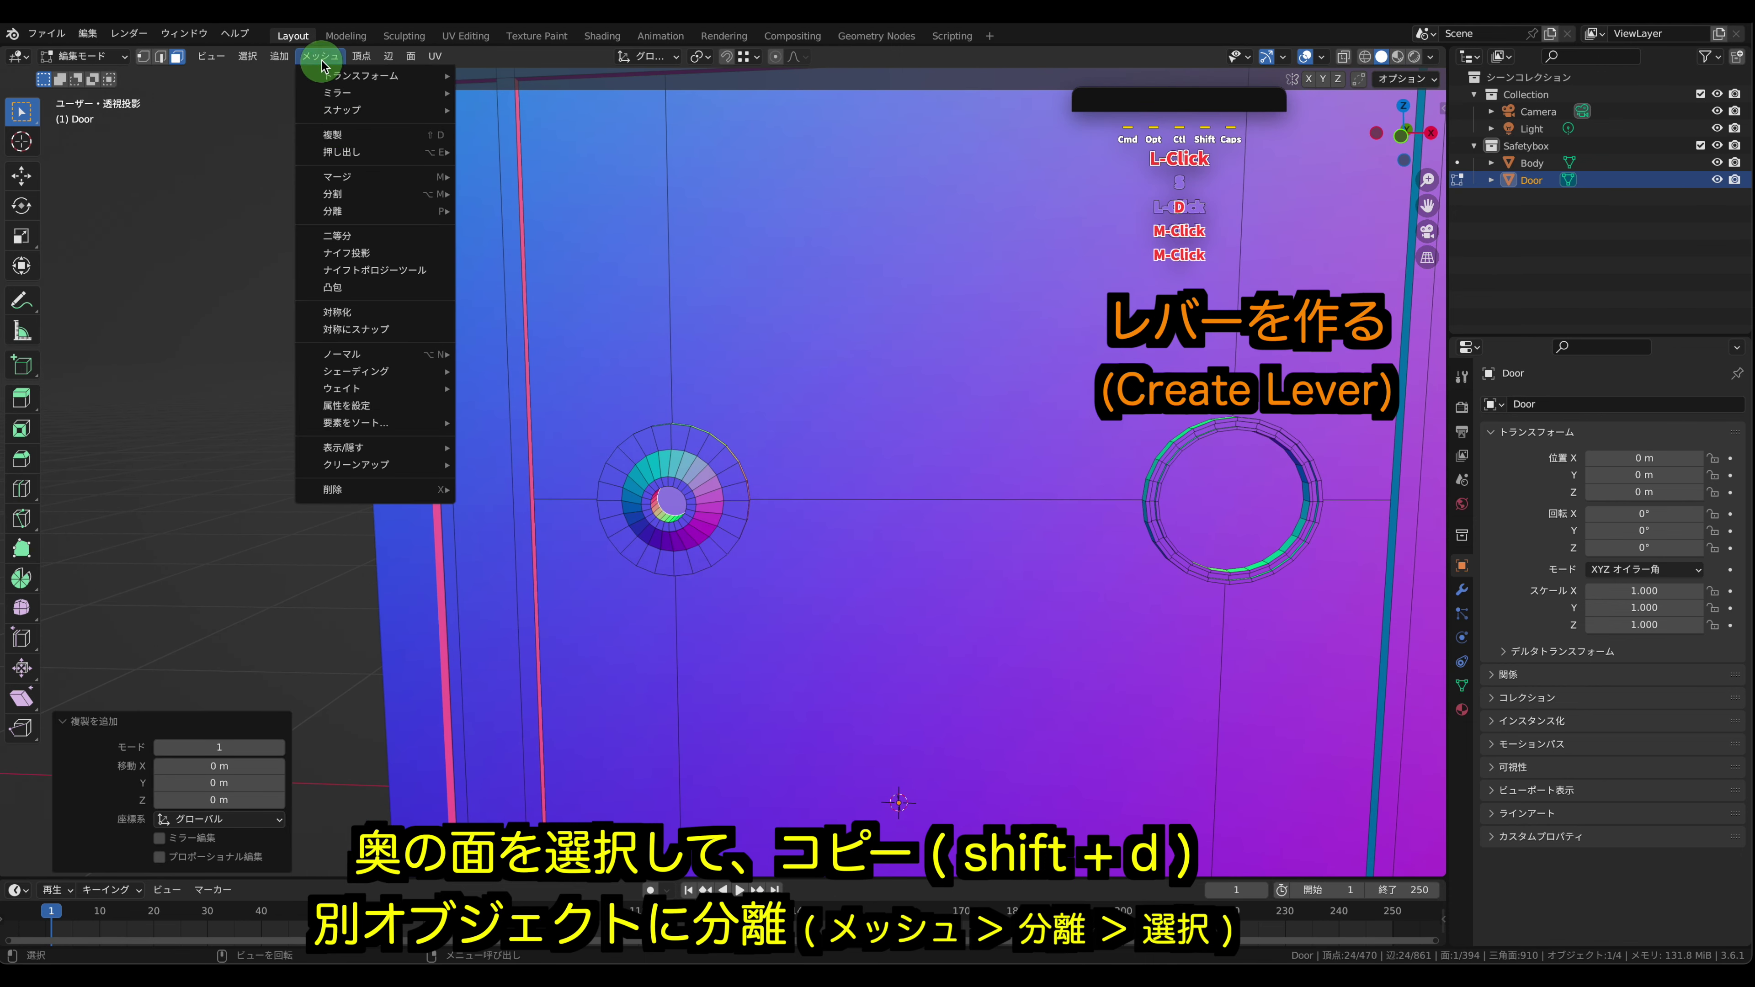
pyautogui.moveTo(360, 208)
pyautogui.click(546, 206)
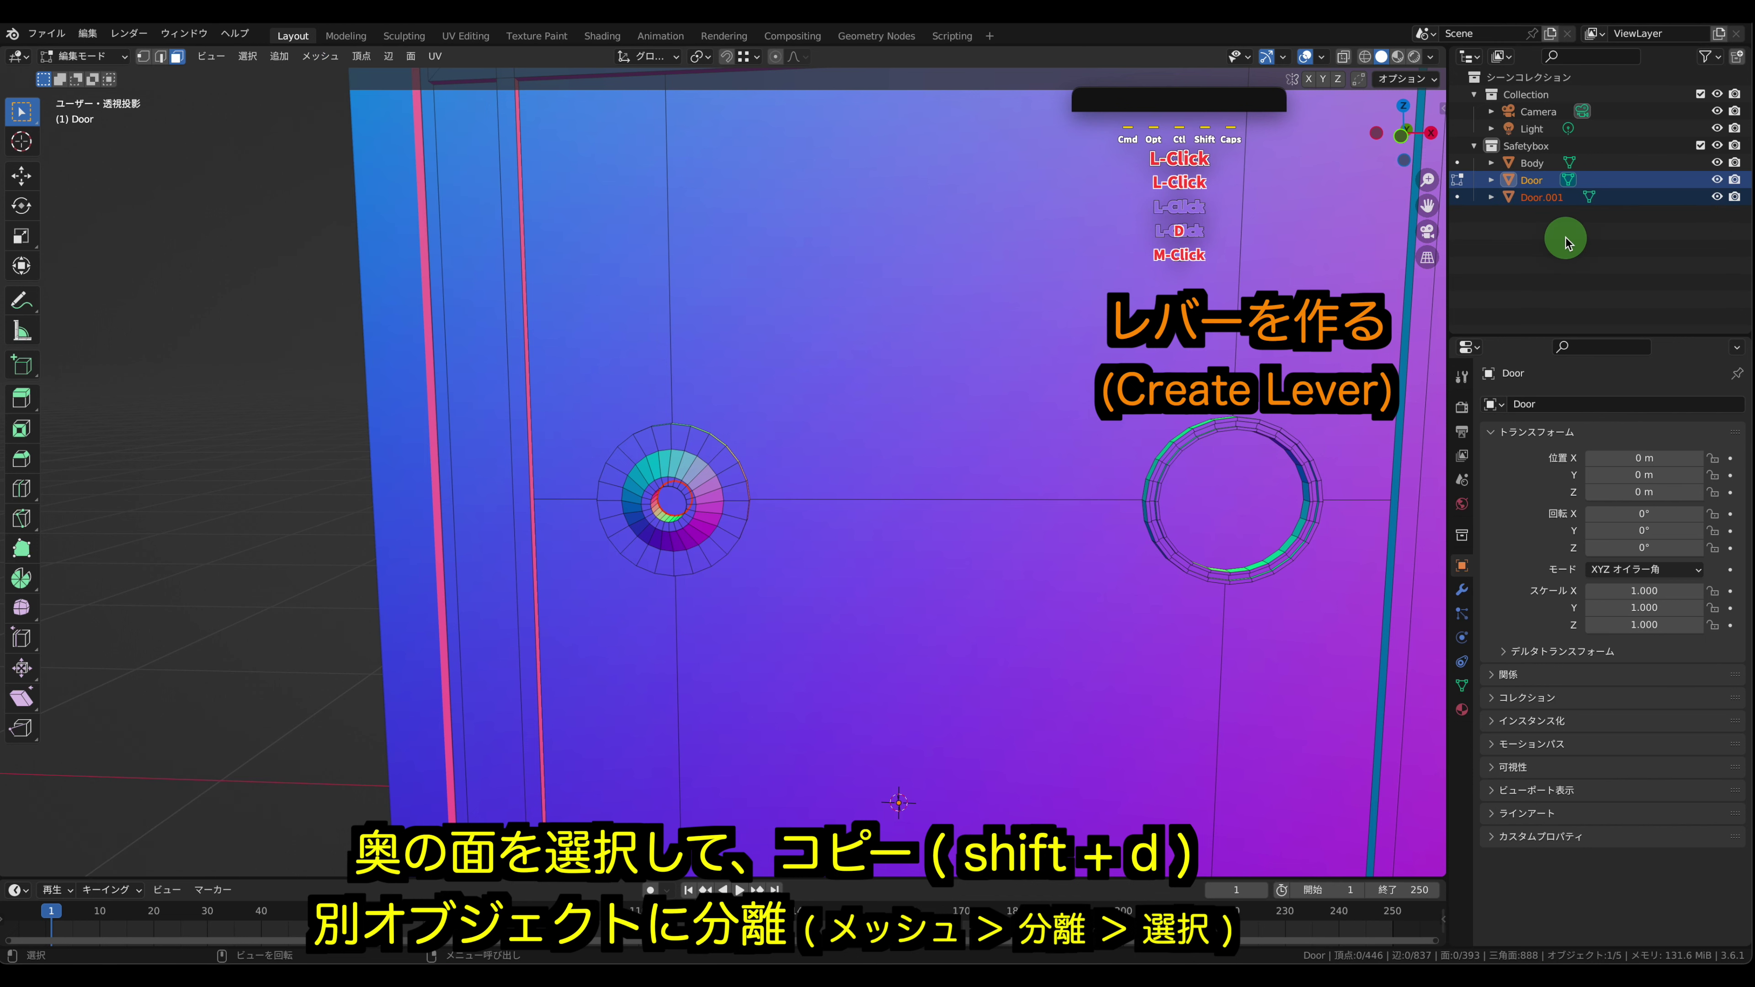
# - Rename the separated object to Lever
pyautogui.doubleClick(1559, 198)
pyautogui.write('Leve')
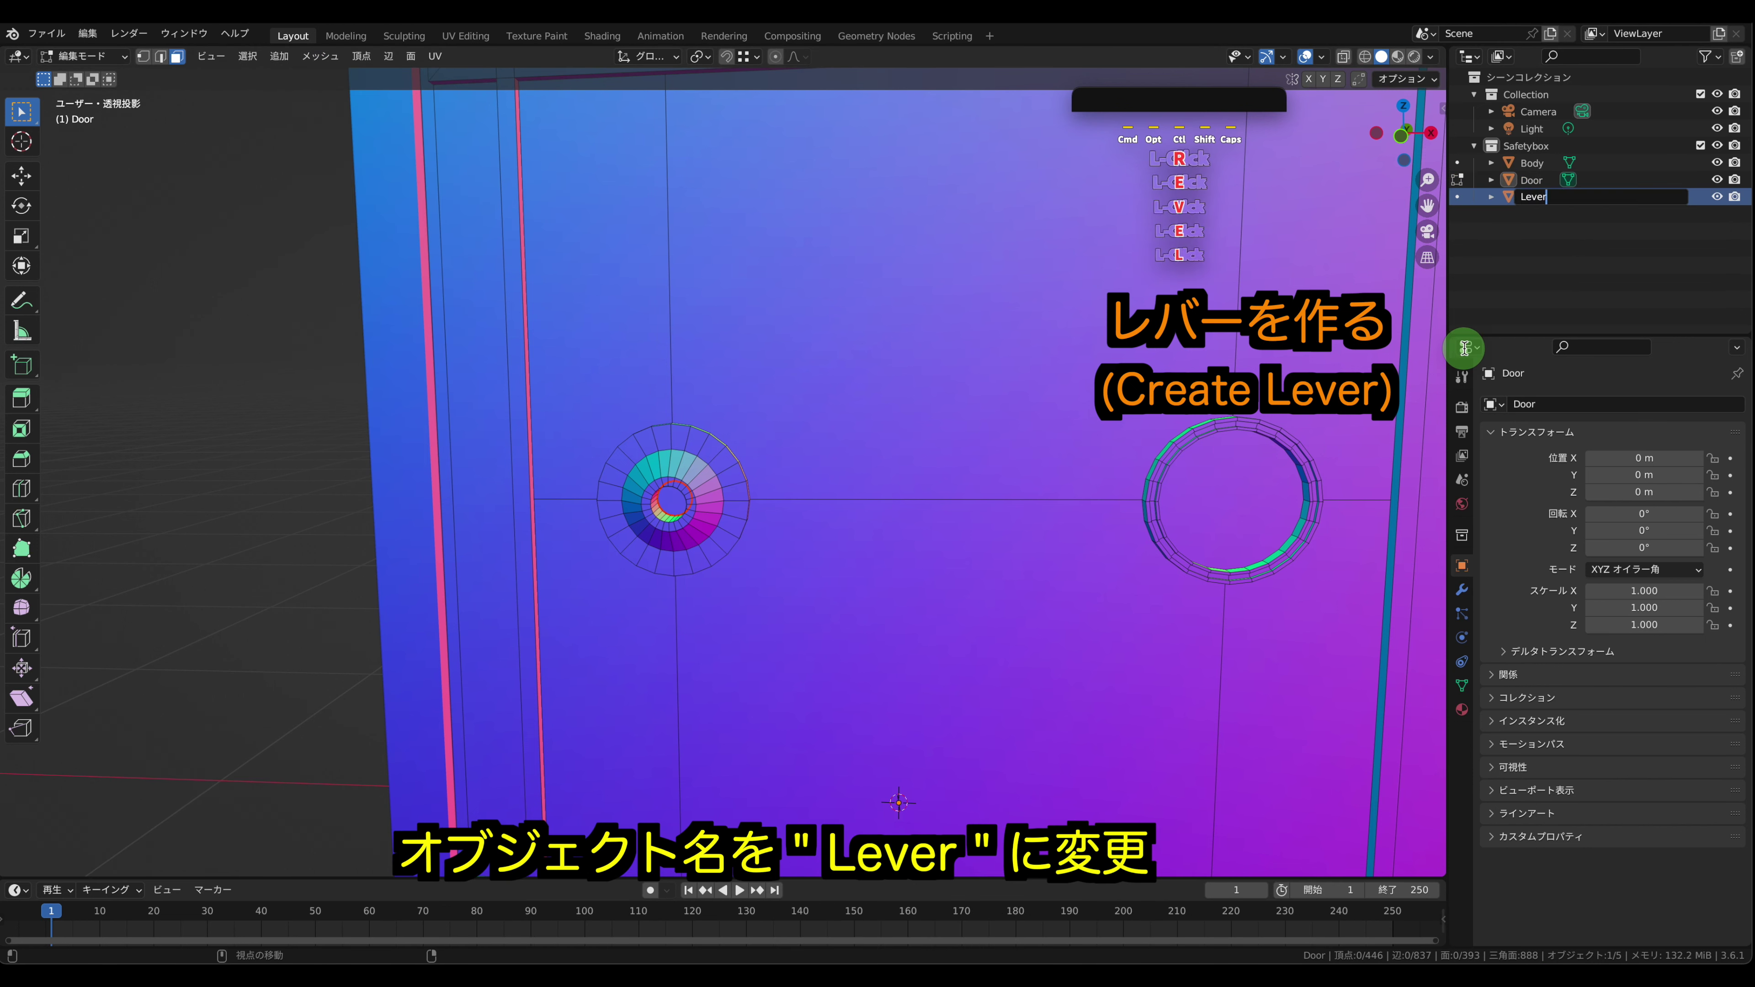
pyautogui.write('r')
pyautogui.press('Return')
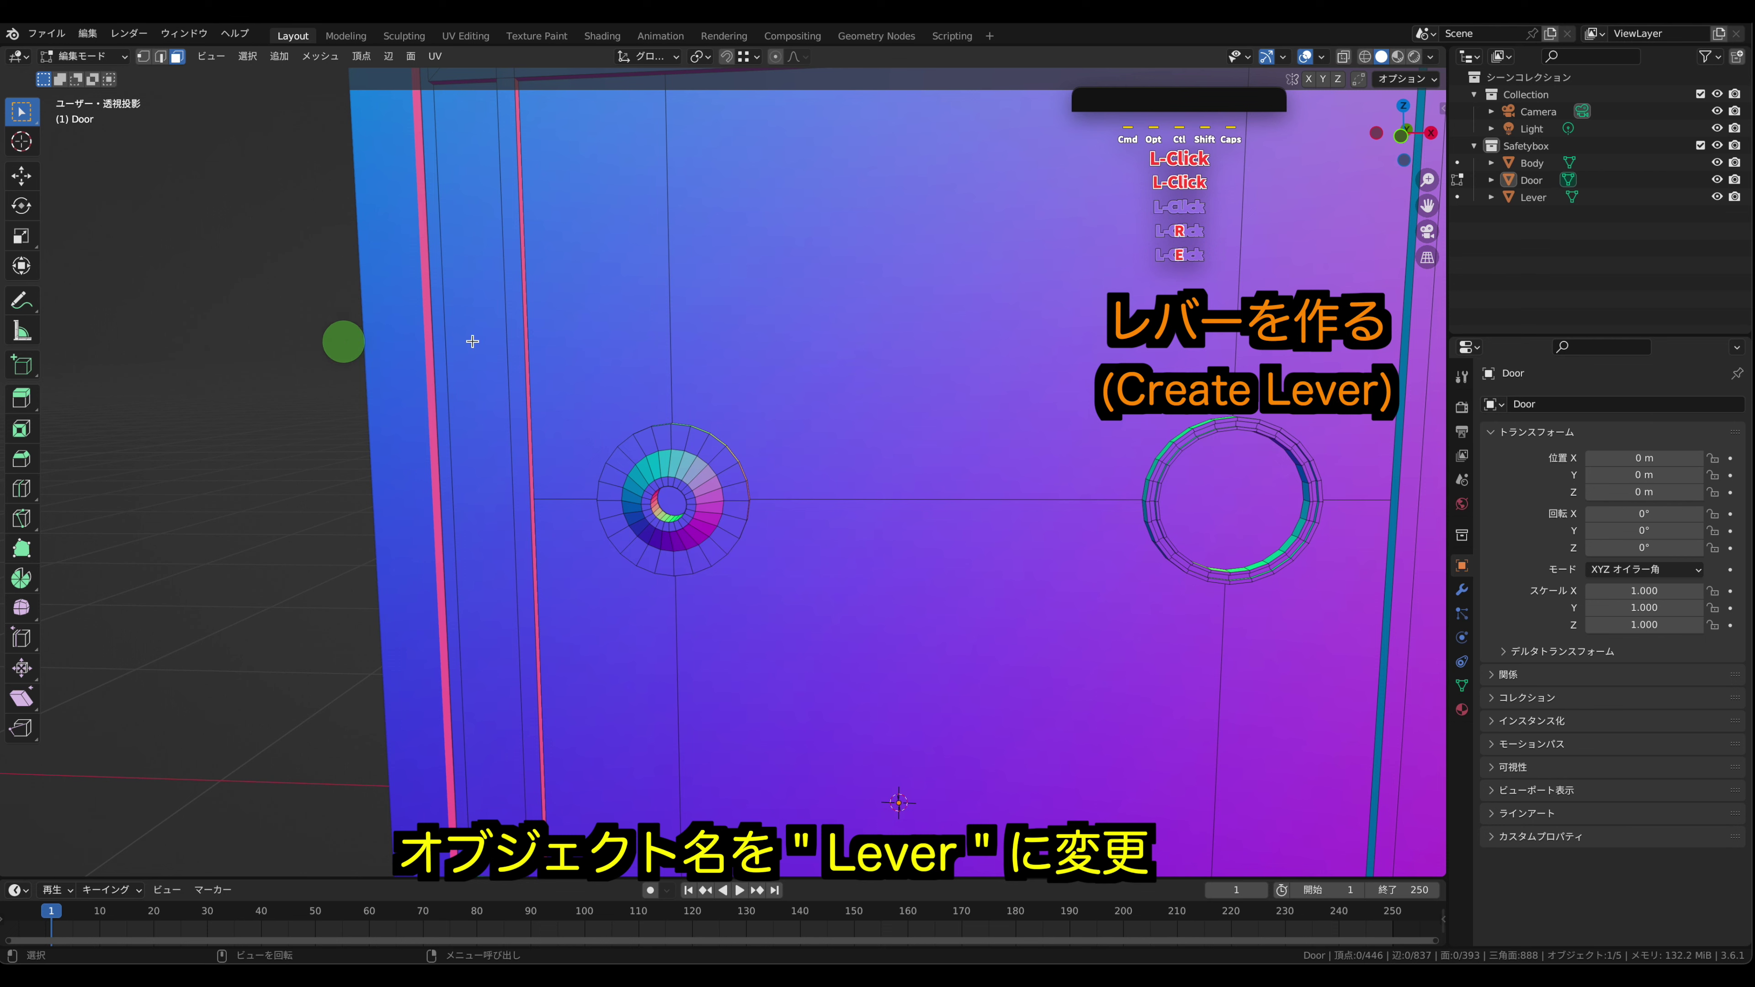
# - Edit the Lever object, select its whole mesh and move it about -0.007 m along Y
pyautogui.click(1525, 200)
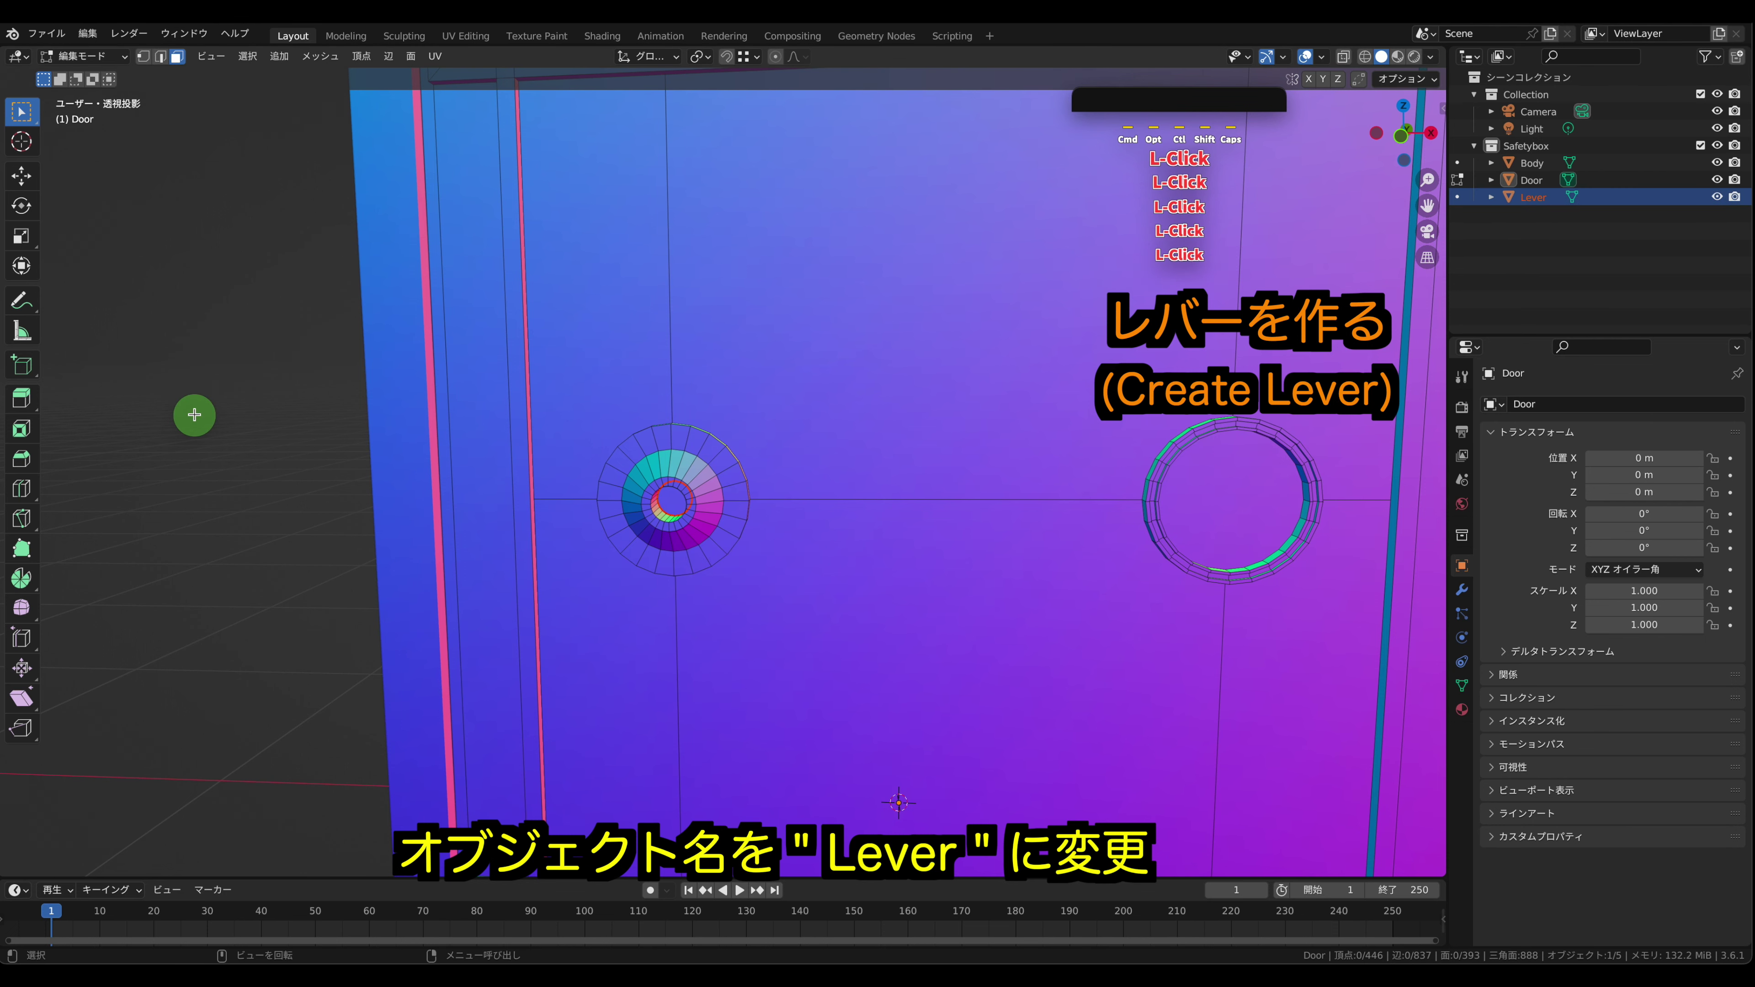
pyautogui.press('Tab')
pyautogui.press('Tab')
pyautogui.press('a')
pyautogui.moveTo(732, 335)
pyautogui.mouseDown(button='middle')
pyautogui.moveTo(772, 333)
pyautogui.moveTo(753, 333)
pyautogui.mouseUp(button='middle')
pyautogui.press('g')
pyautogui.press('y')
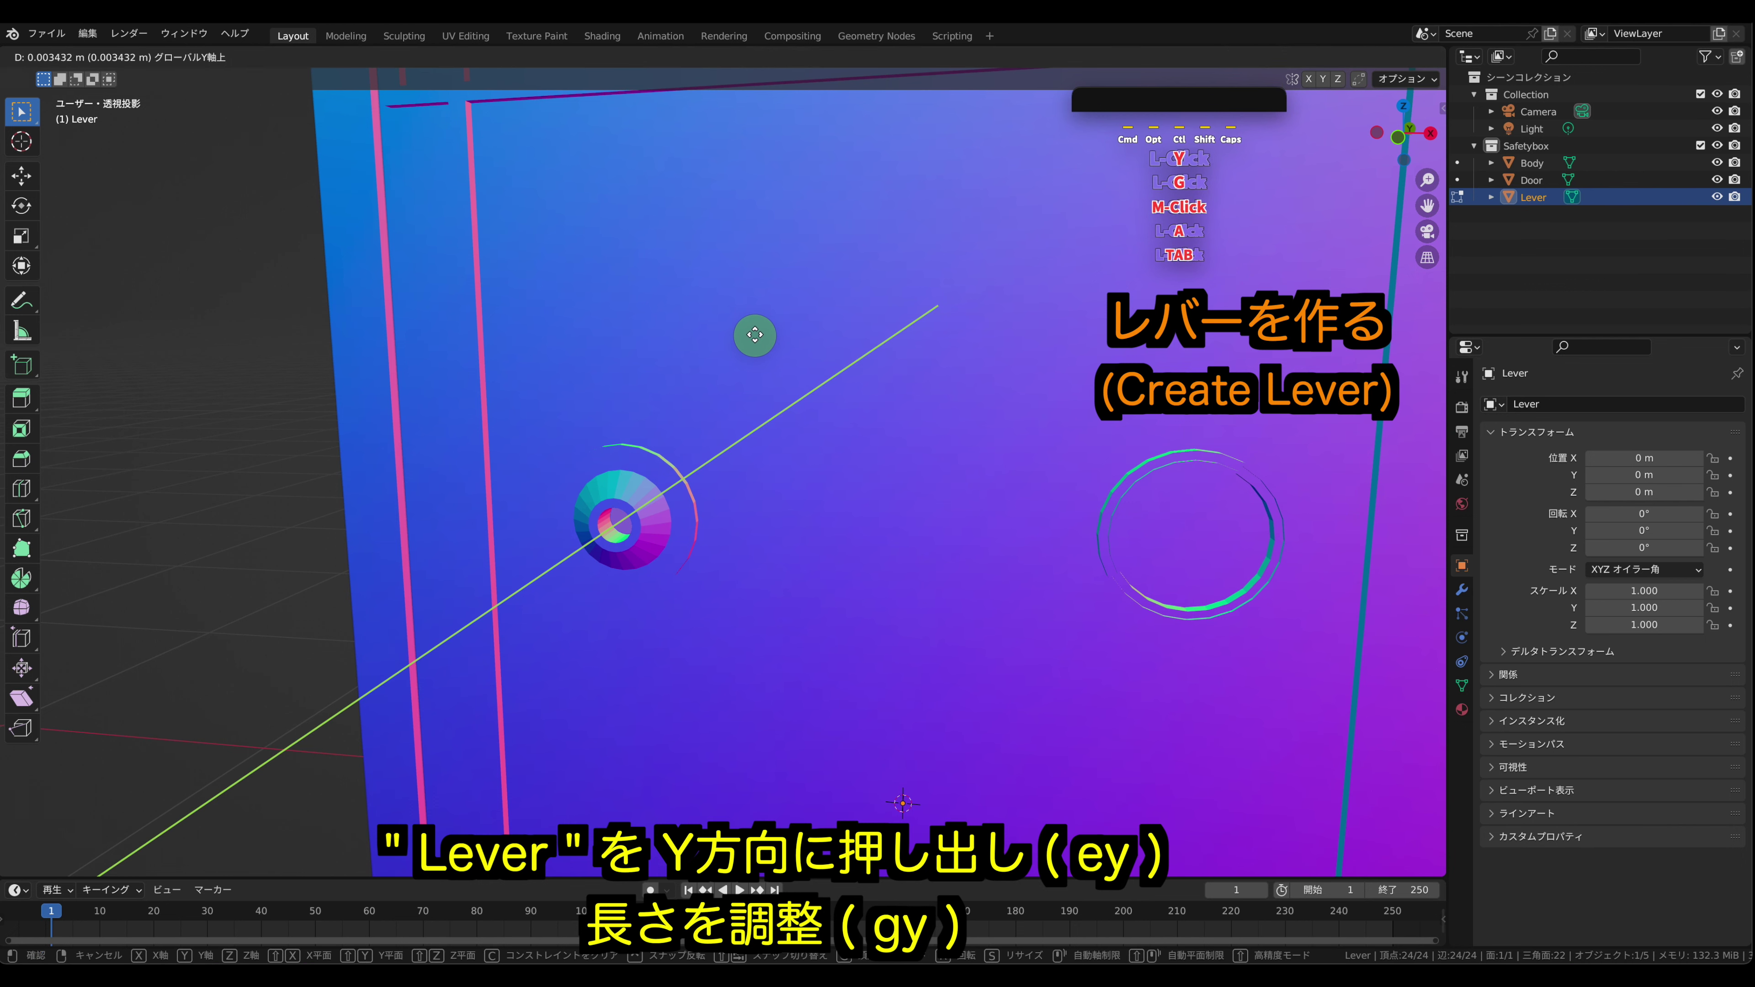
pyautogui.click(753, 335)
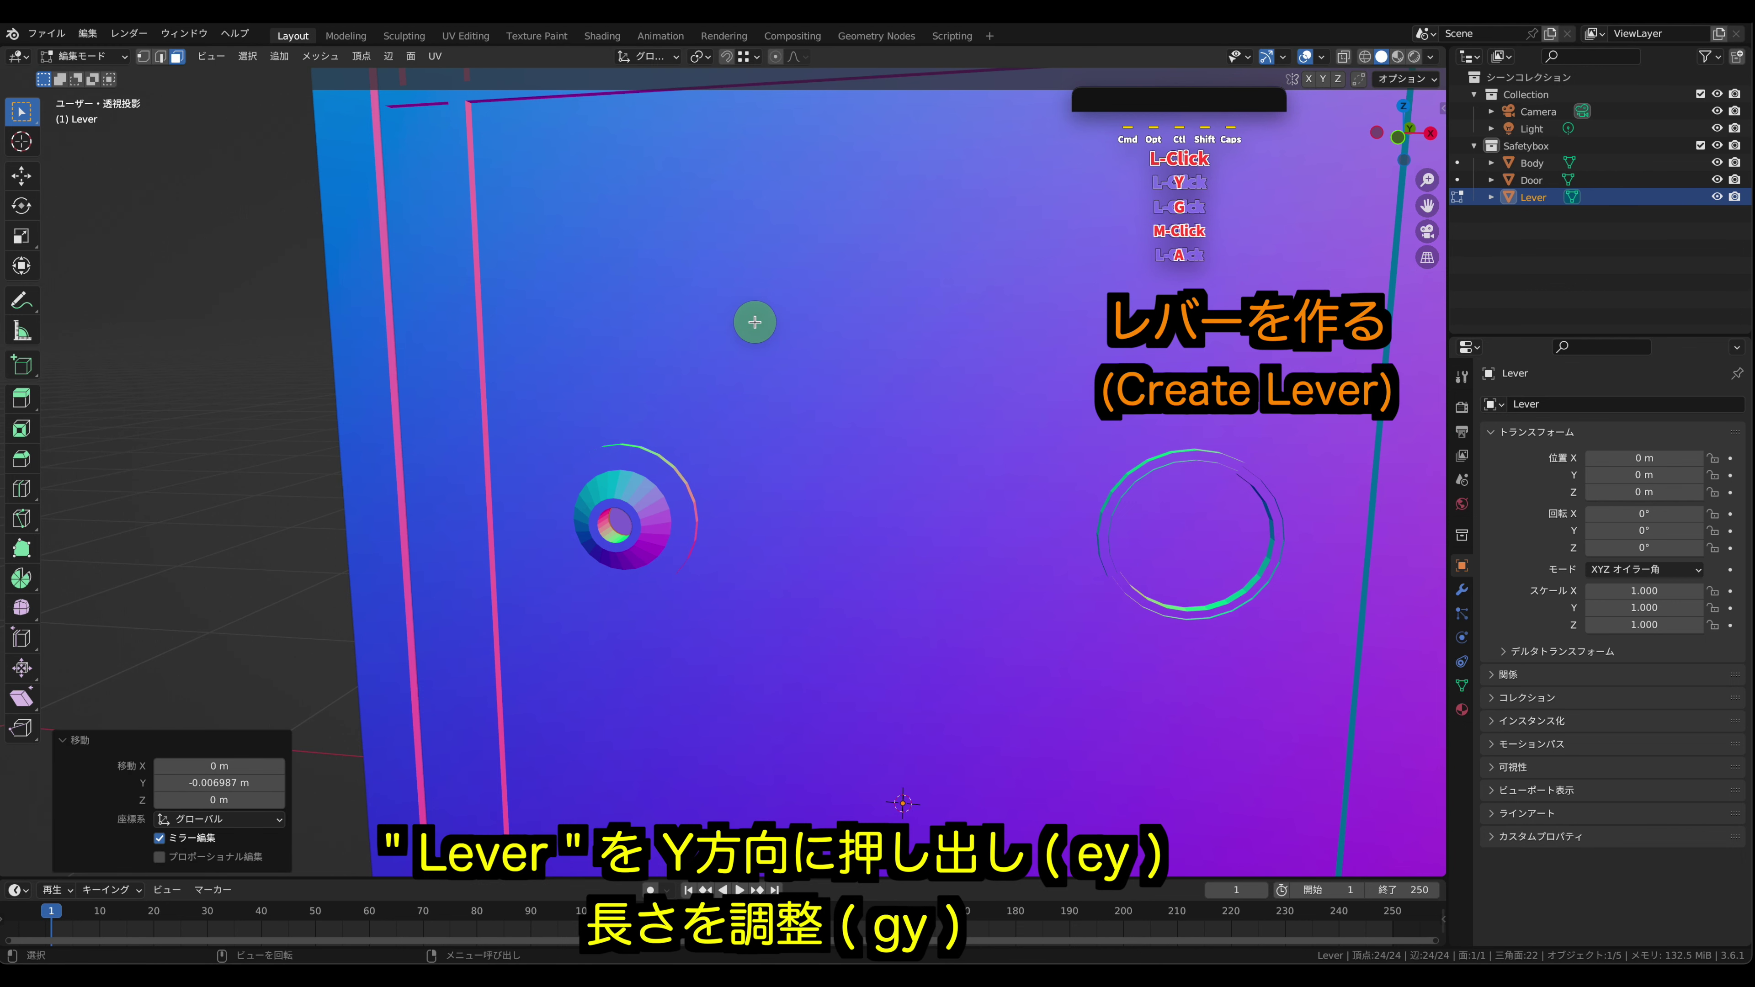
# - Extrude the Lever face about 0.217 m outward along Y and shorten the shaft by moving its end face back about 0.062 m
pyautogui.press('e')
pyautogui.press('y')
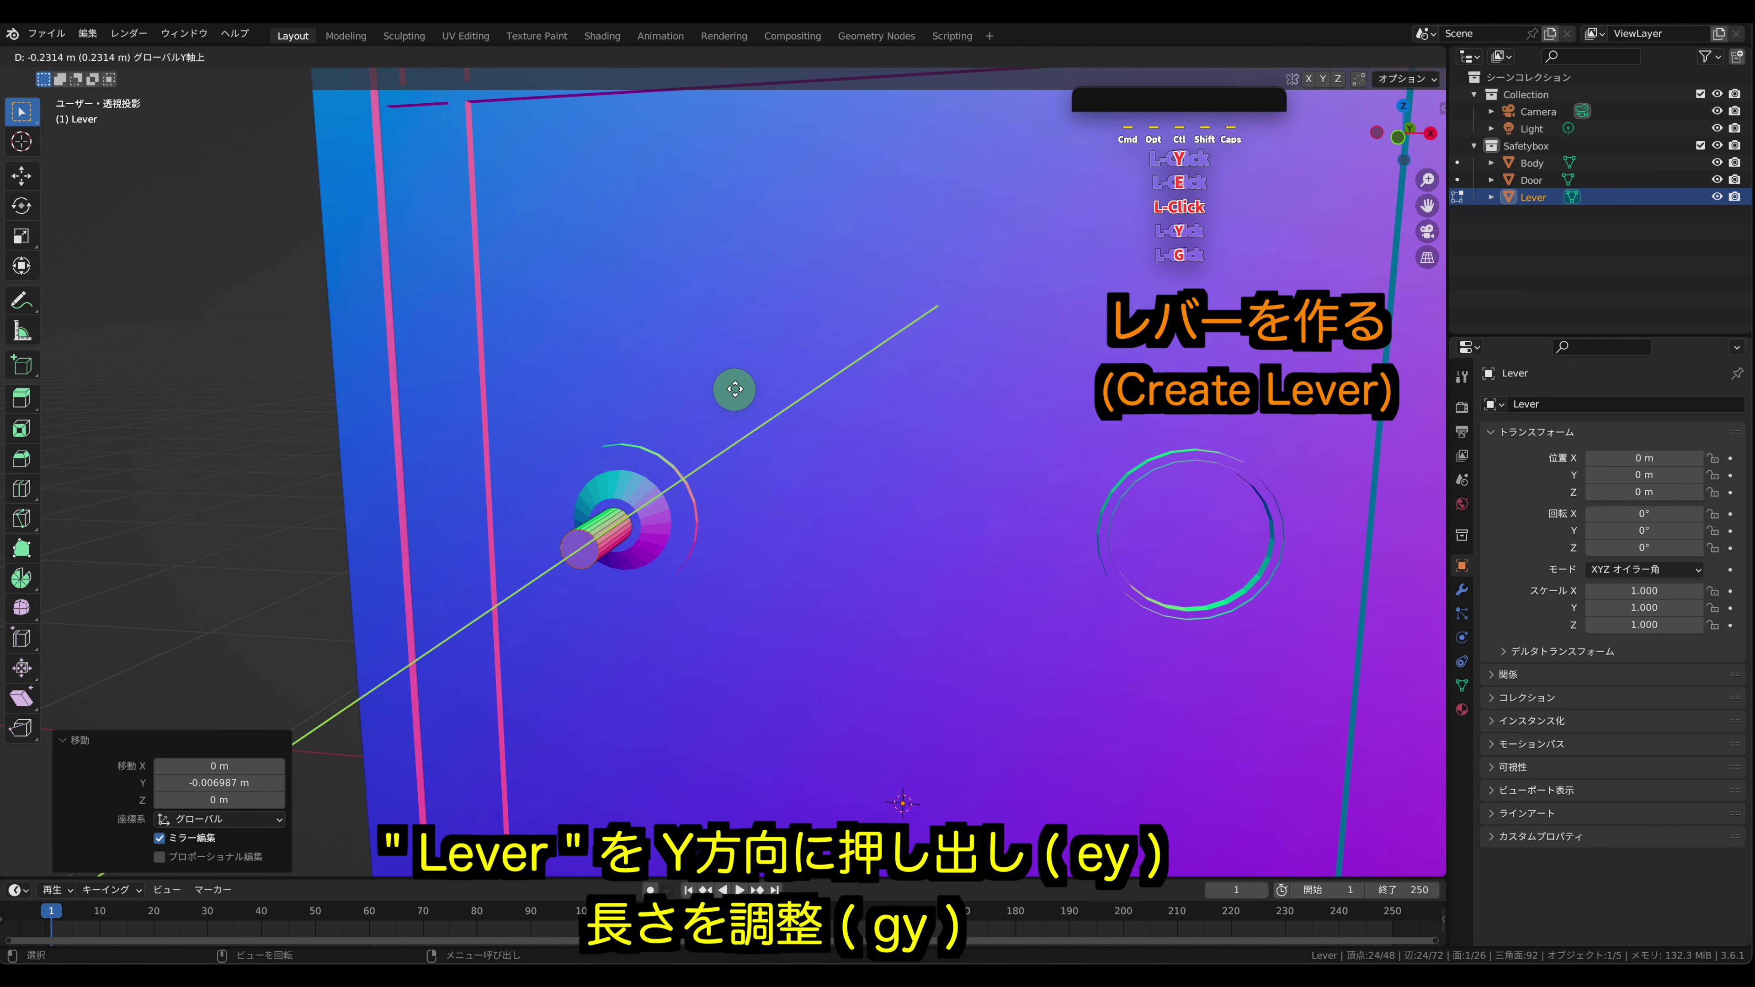
pyautogui.click(738, 387)
pyautogui.moveTo(738, 387); pyautogui.dragTo(764, 510, button='middle')
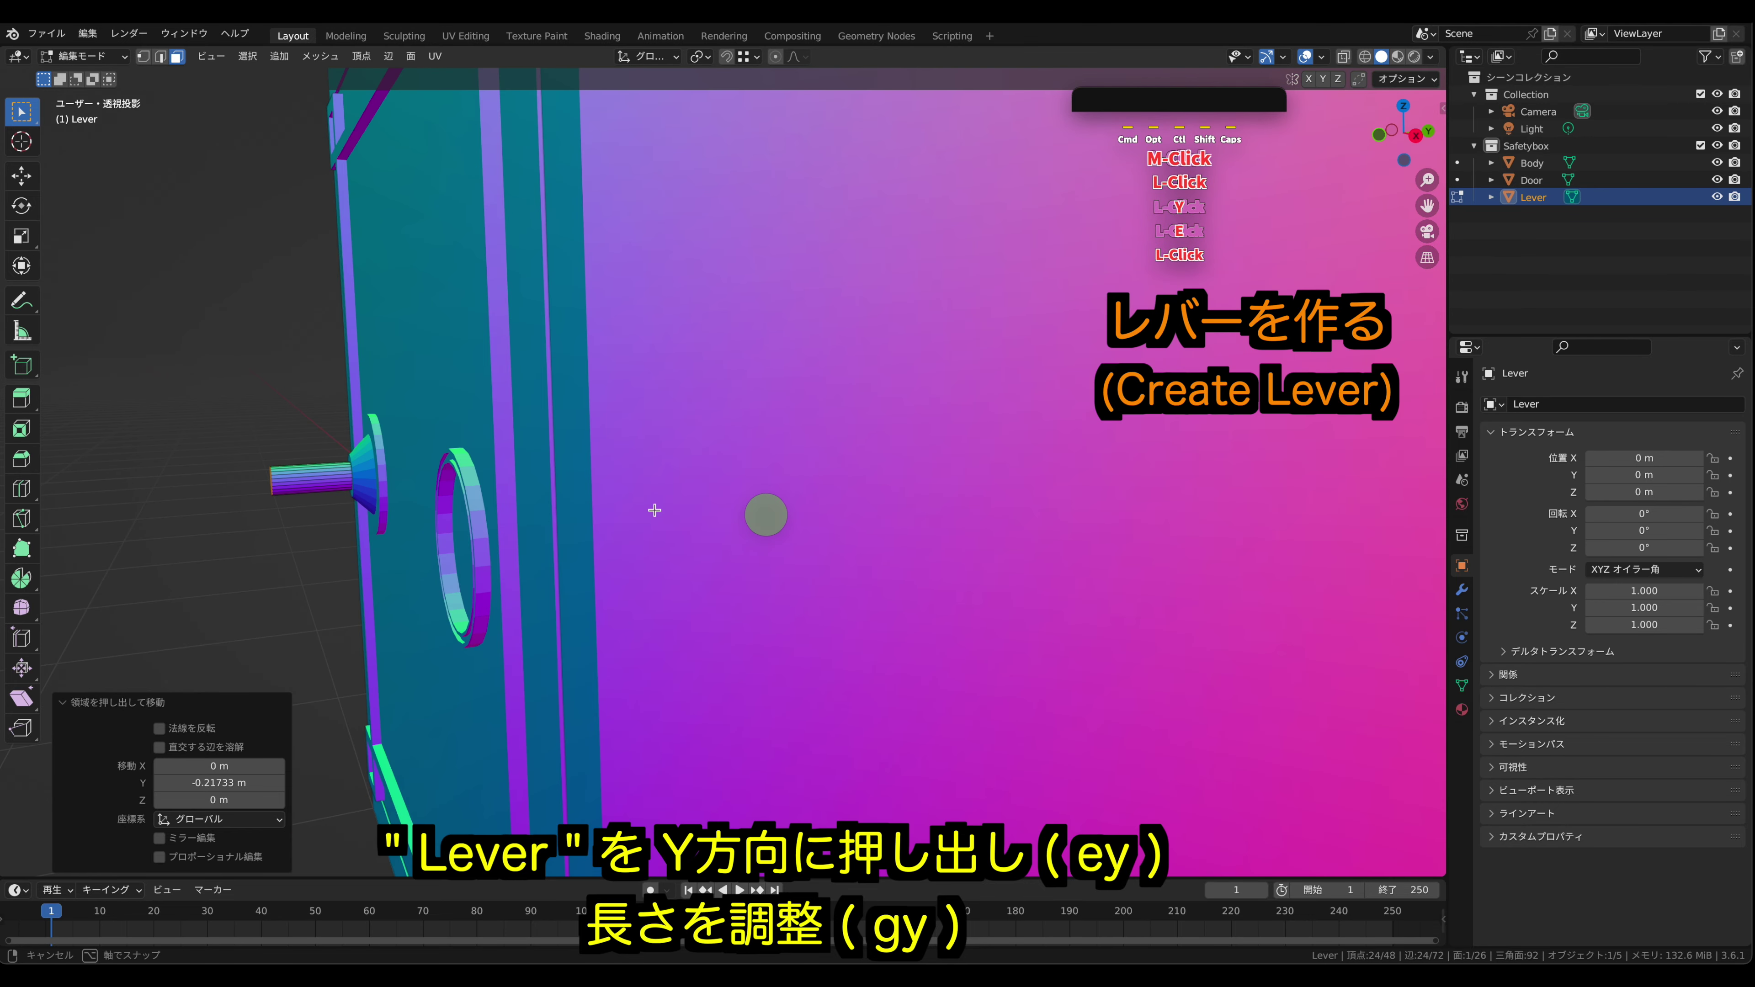
pyautogui.press('g')
pyautogui.press('y')
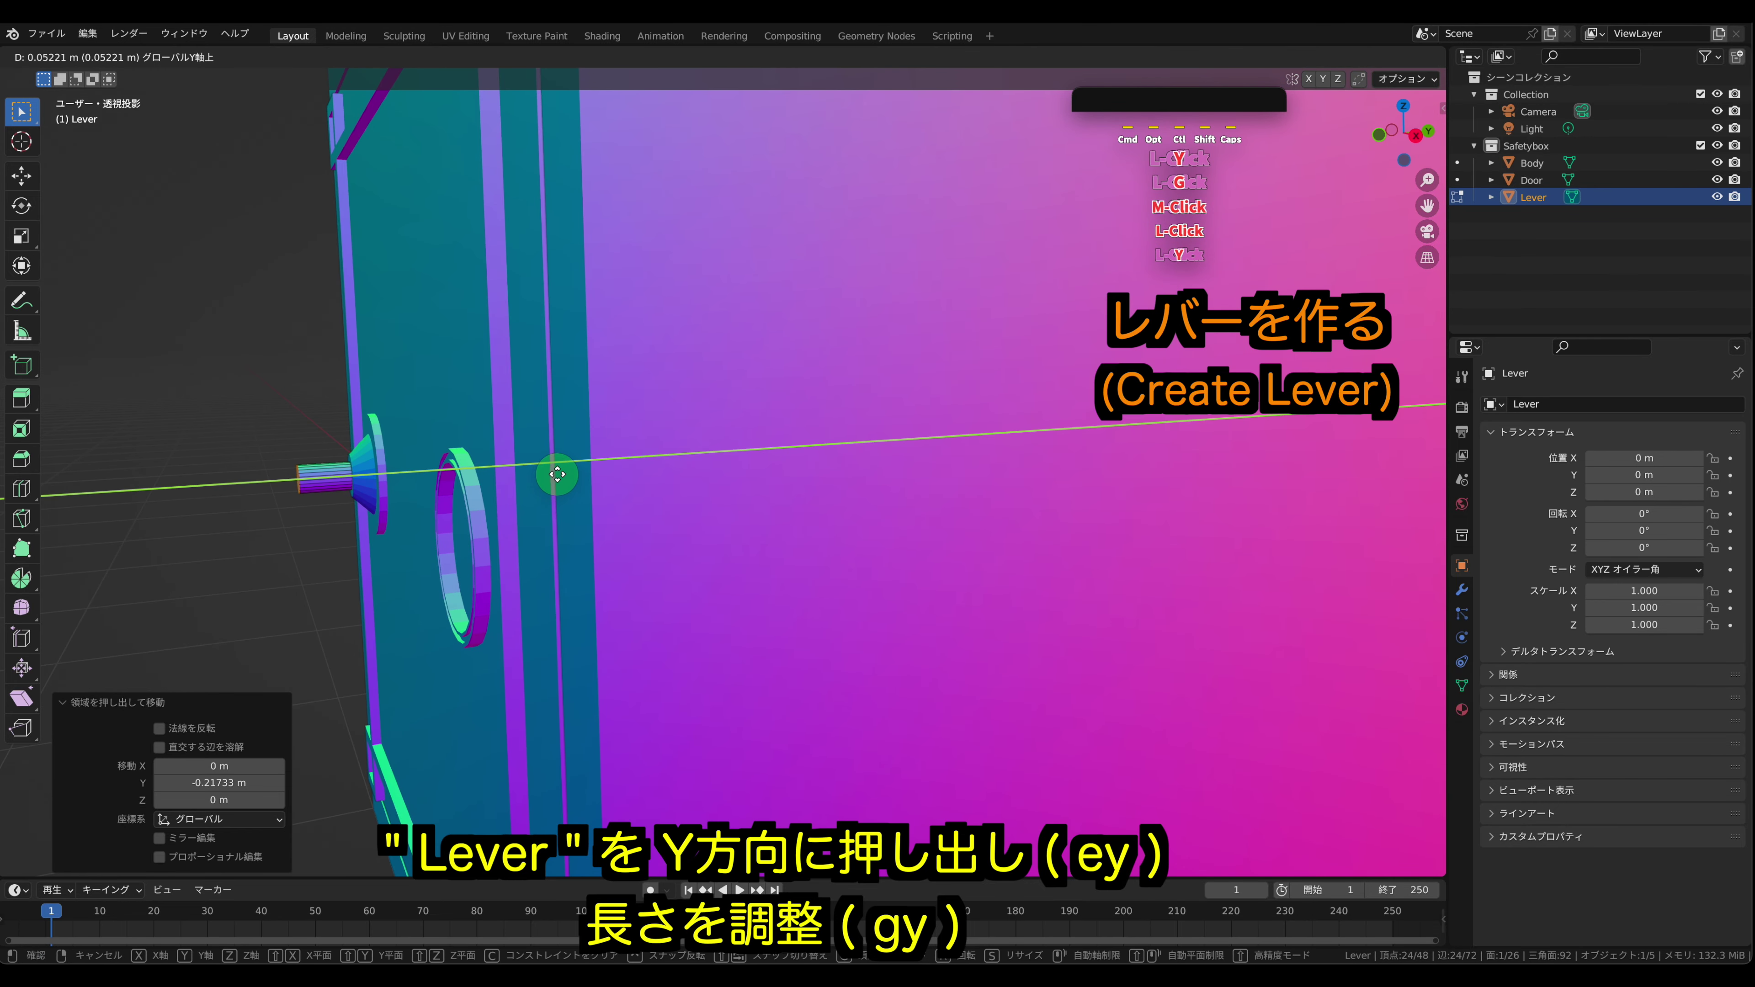
pyautogui.click(560, 473)
pyautogui.moveTo(560, 473); pyautogui.dragTo(333, 450, button='middle')
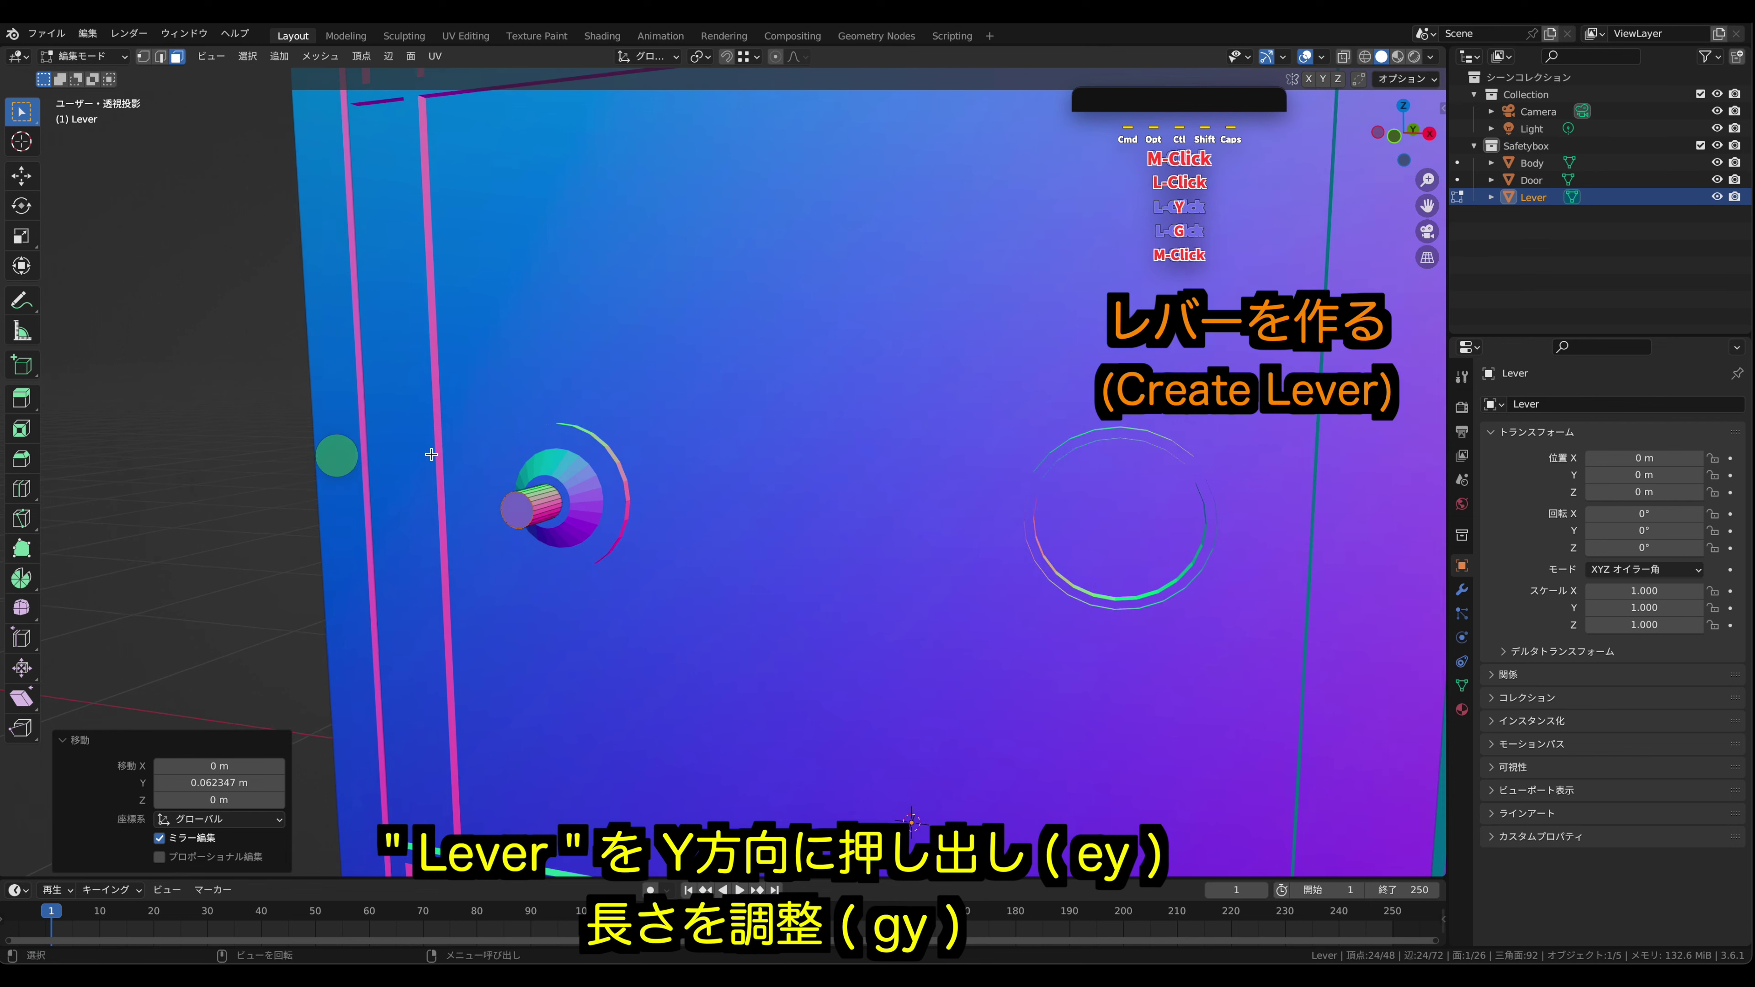
pyautogui.press('Tab')
pyautogui.click(214, 473)
# - Try adding an ico sphere and moving its mesh about 1.32 m forward along Y
pyautogui.click(237, 60)
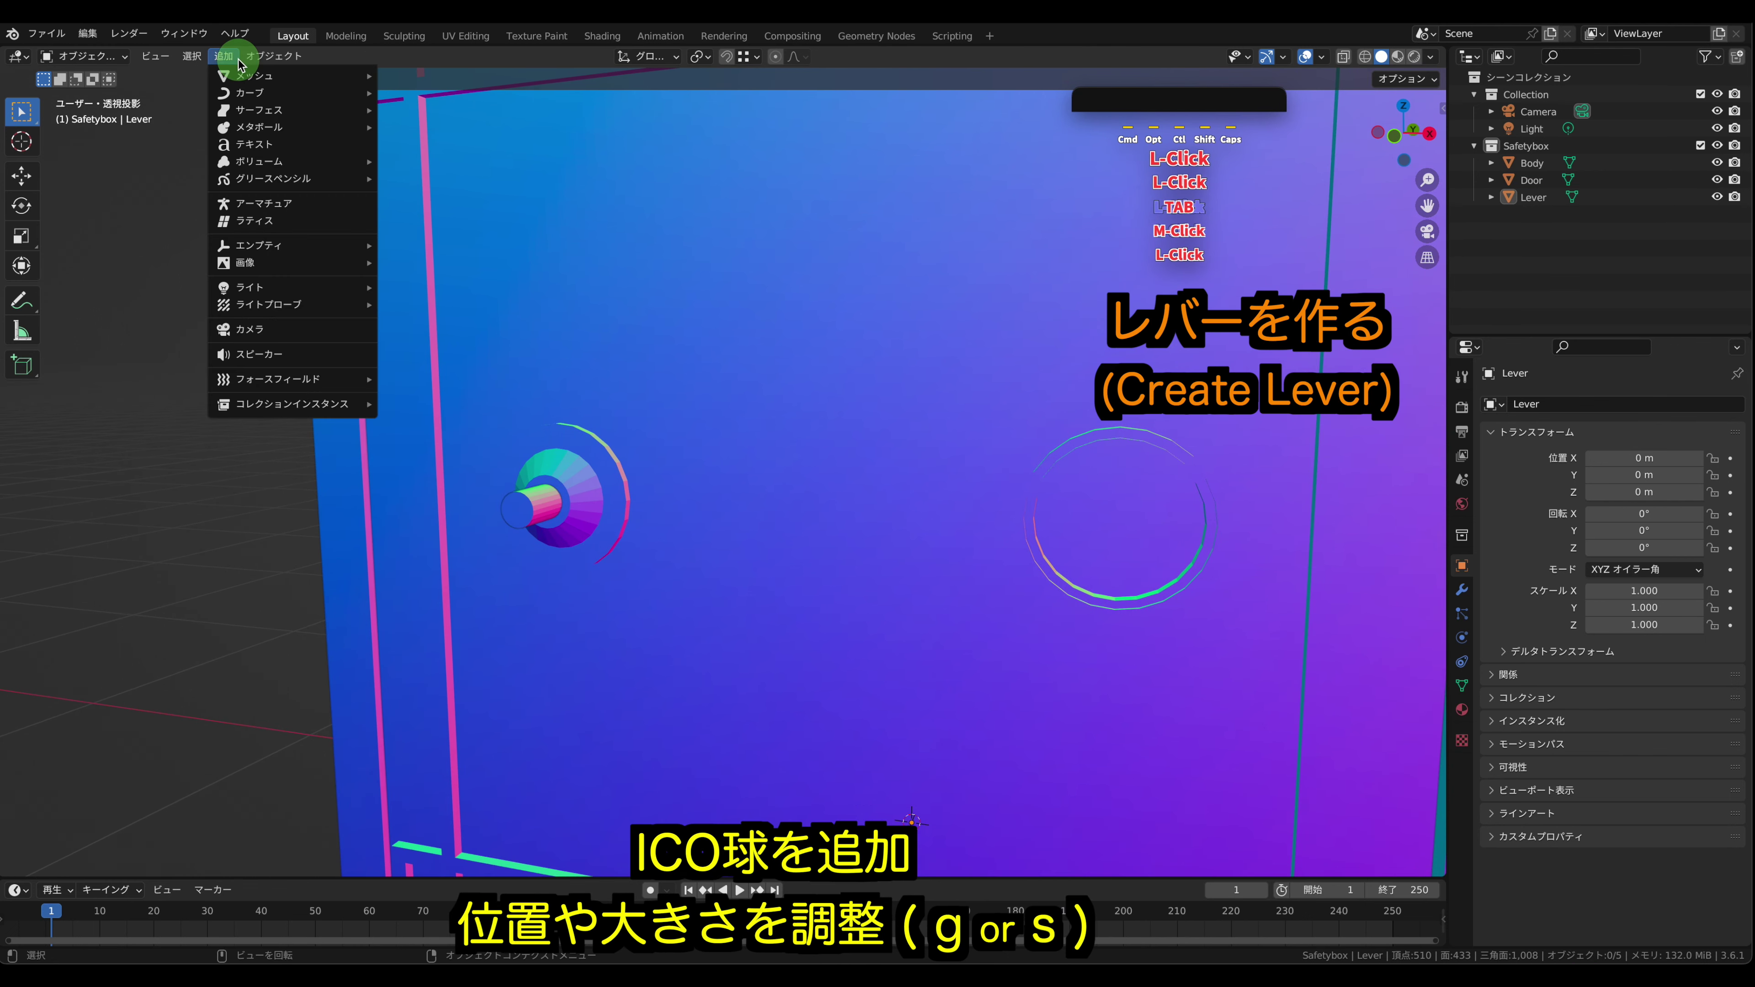
pyautogui.click(223, 55)
pyautogui.moveTo(290, 75)
pyautogui.click(417, 144)
pyautogui.scroll(-5, 886, 306)
pyautogui.press('Tab')
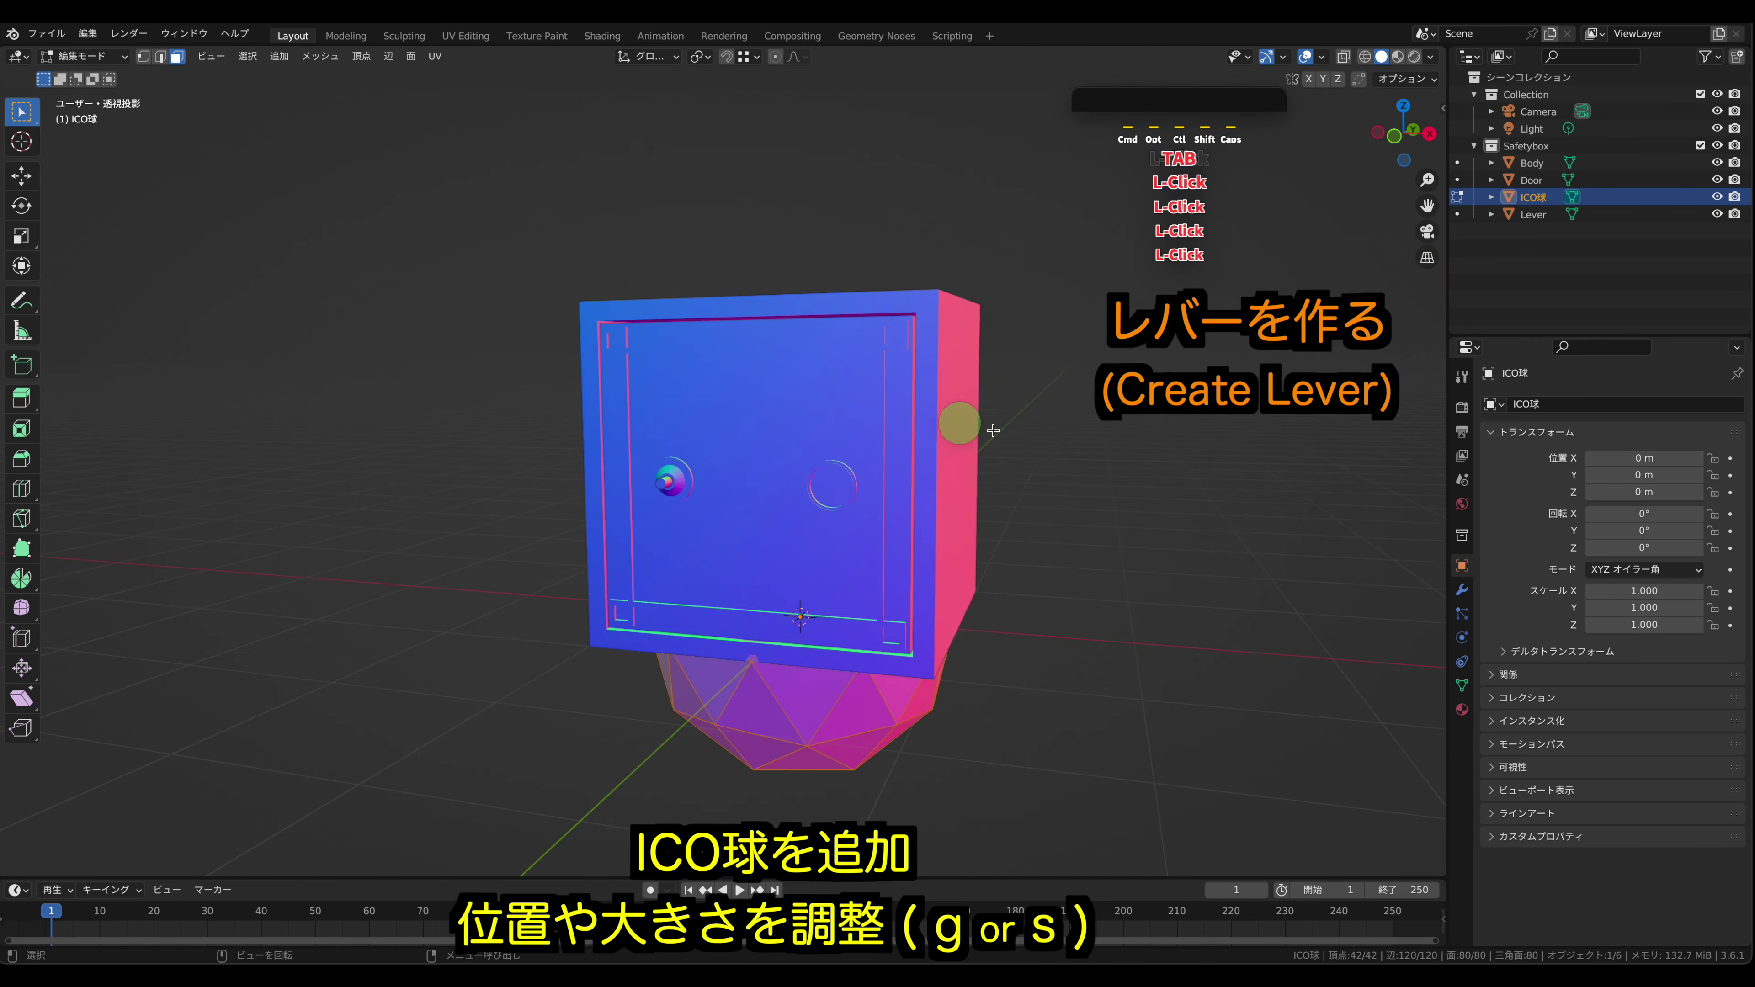
pyautogui.moveTo(959, 423); pyautogui.dragTo(971, 468, button='middle')
pyautogui.press('a')
pyautogui.press('g')
pyautogui.press('y')
pyautogui.click(871, 533)
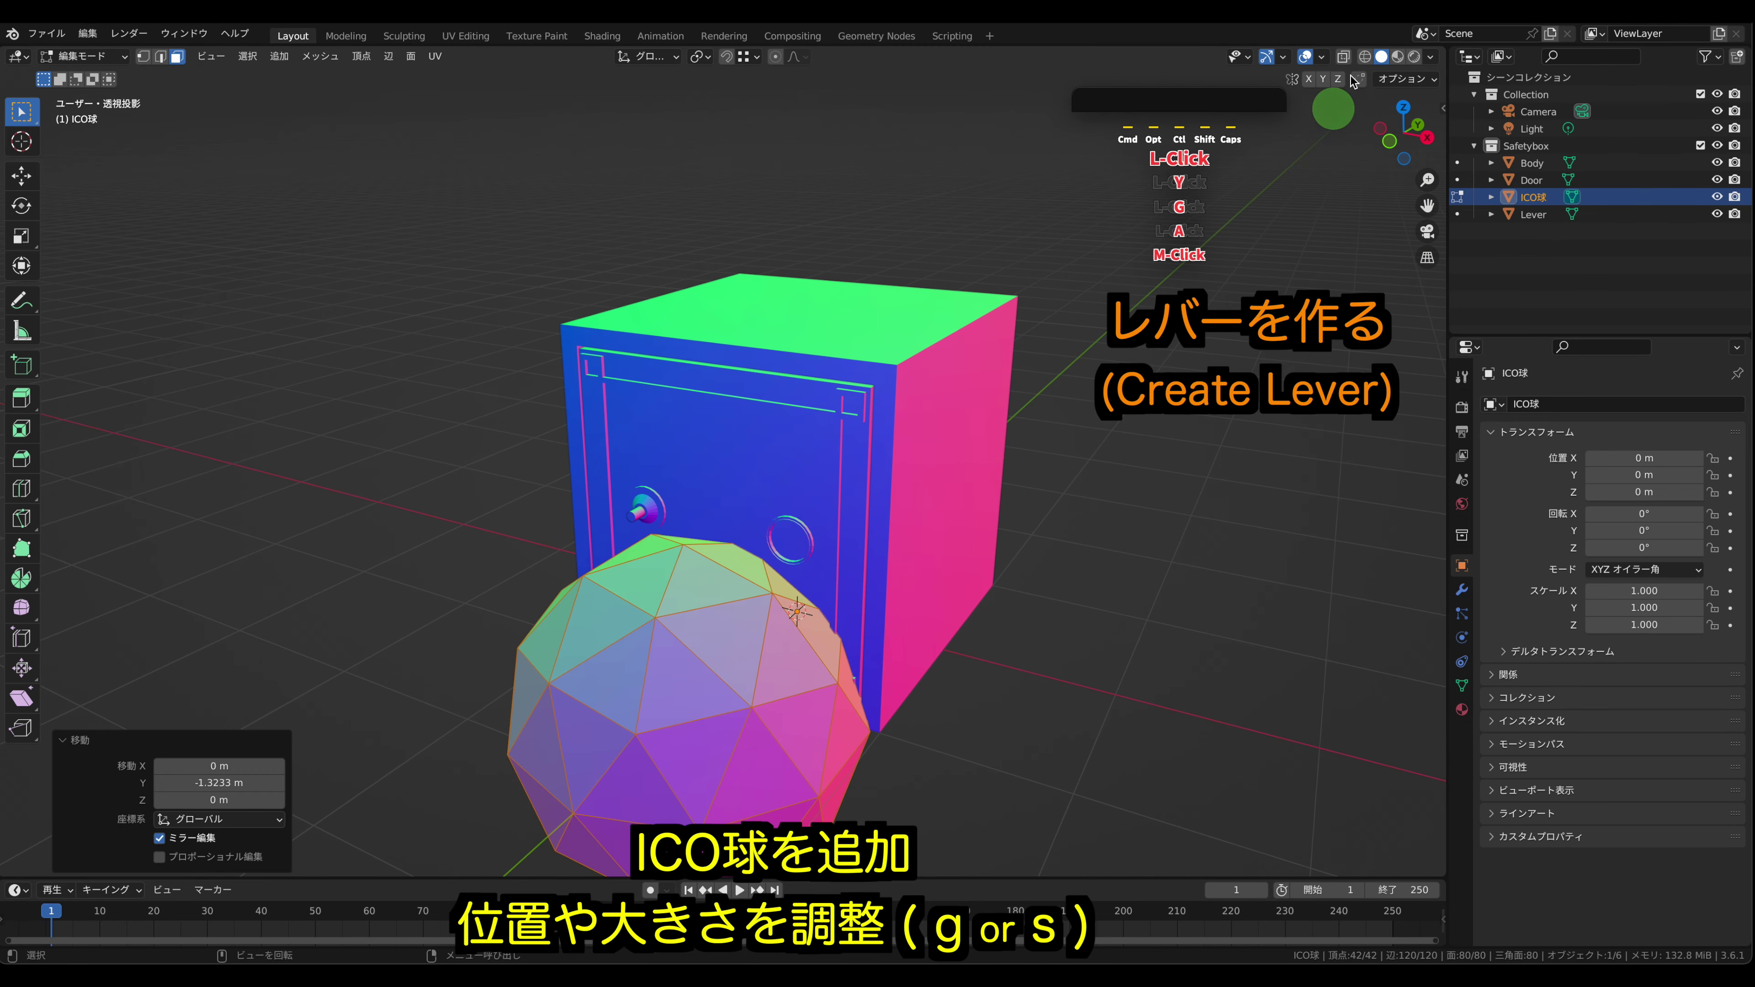
# - Switch the viewport's solid shading to the red MatCap
pyautogui.click(1322, 58)
pyautogui.click(1231, 434)
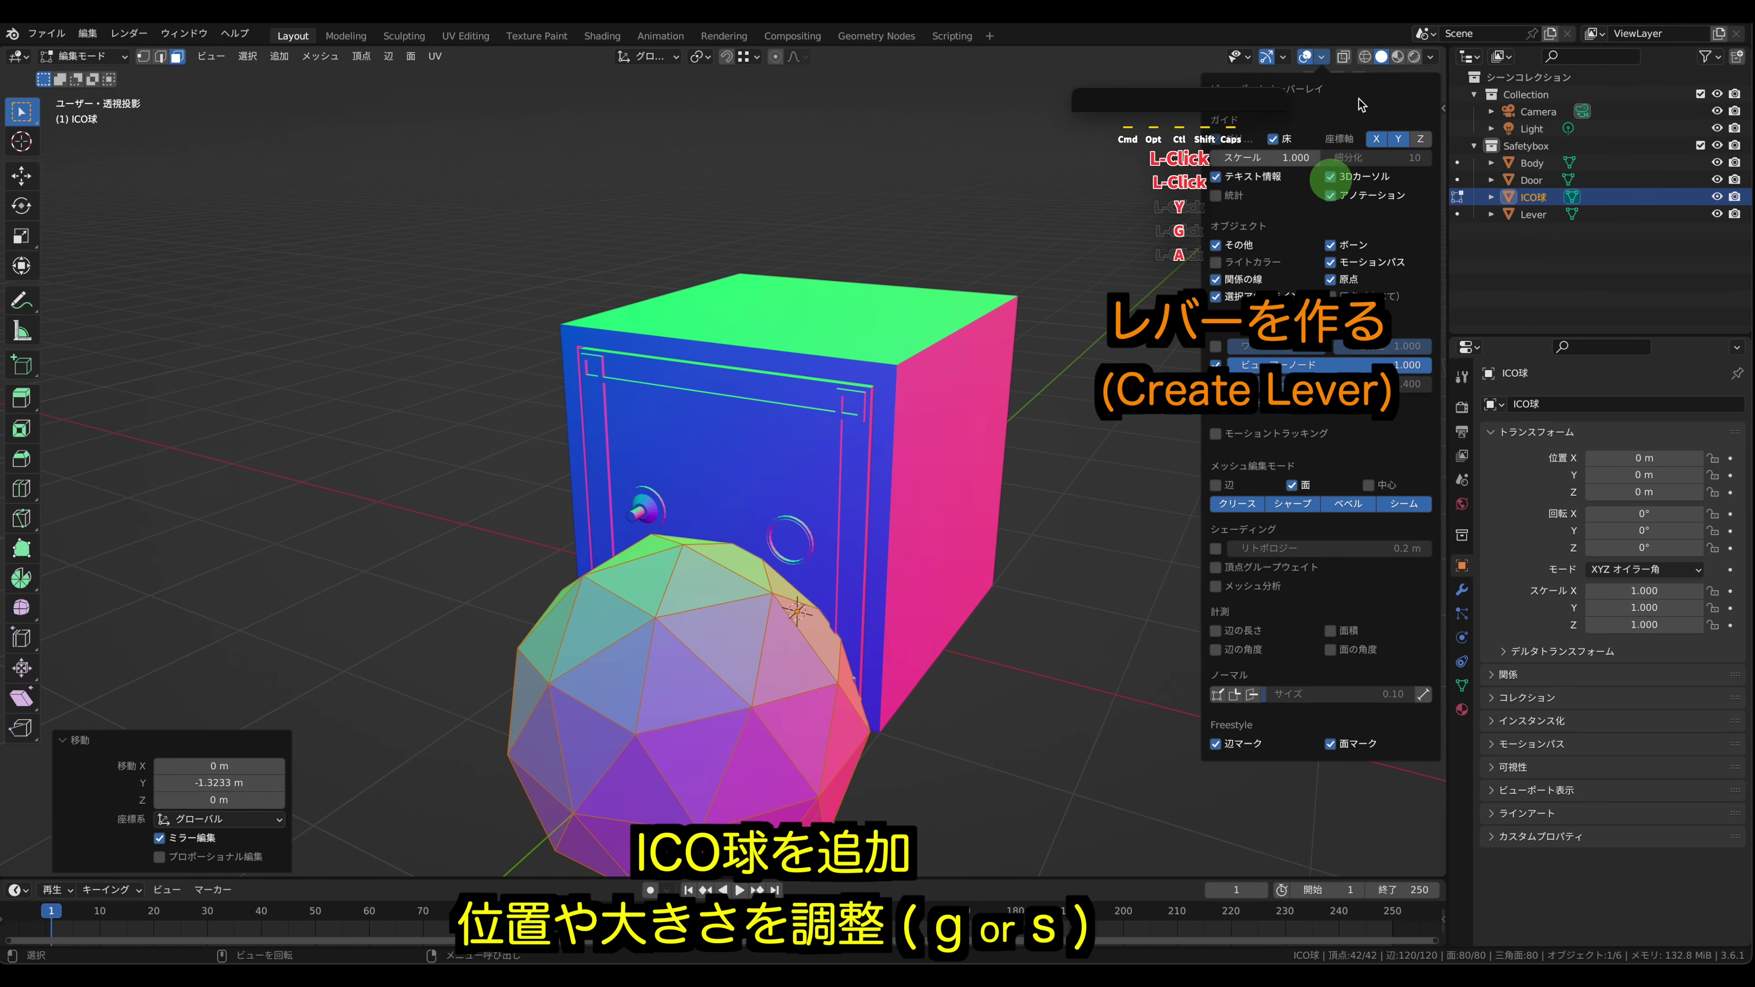
pyautogui.click(1430, 57)
pyautogui.click(1417, 178)
pyautogui.click(1089, 428)
pyautogui.moveTo(1045, 473); pyautogui.dragTo(929, 471, button='middle')
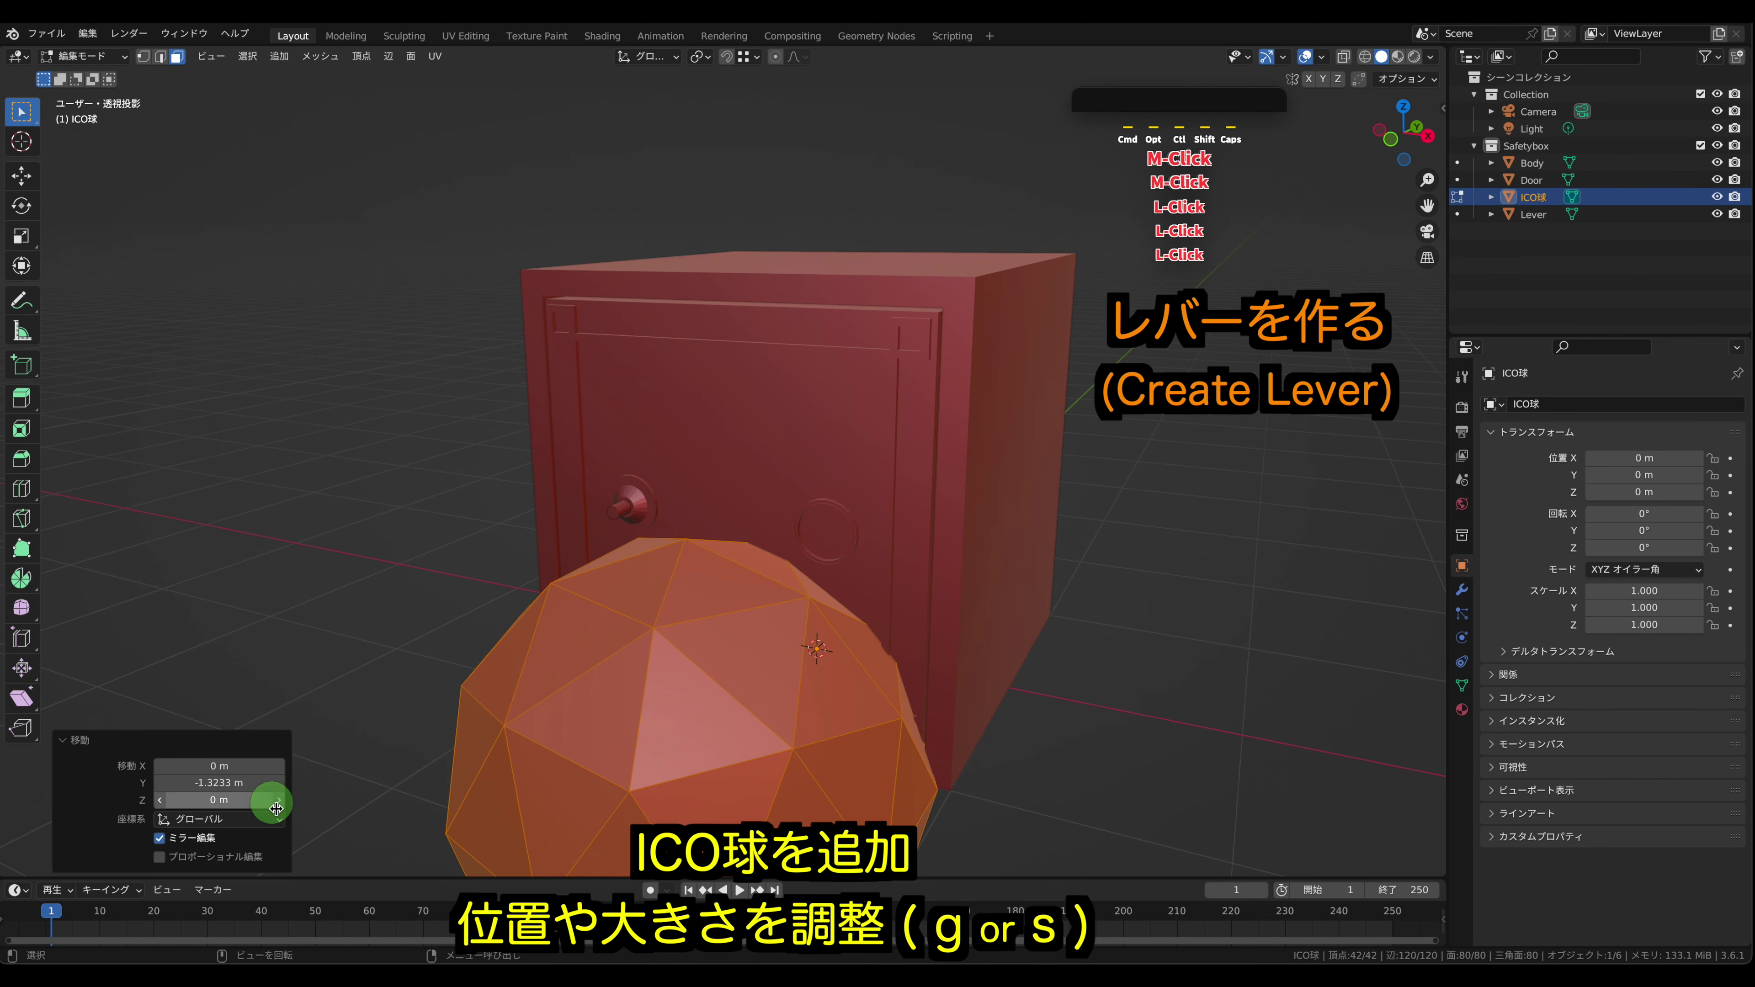
# - Undo the ico sphere's move and its creation
pyautogui.press('super+z')
pyautogui.press('super+z')
pyautogui.press('super+z')
pyautogui.press('super+z')
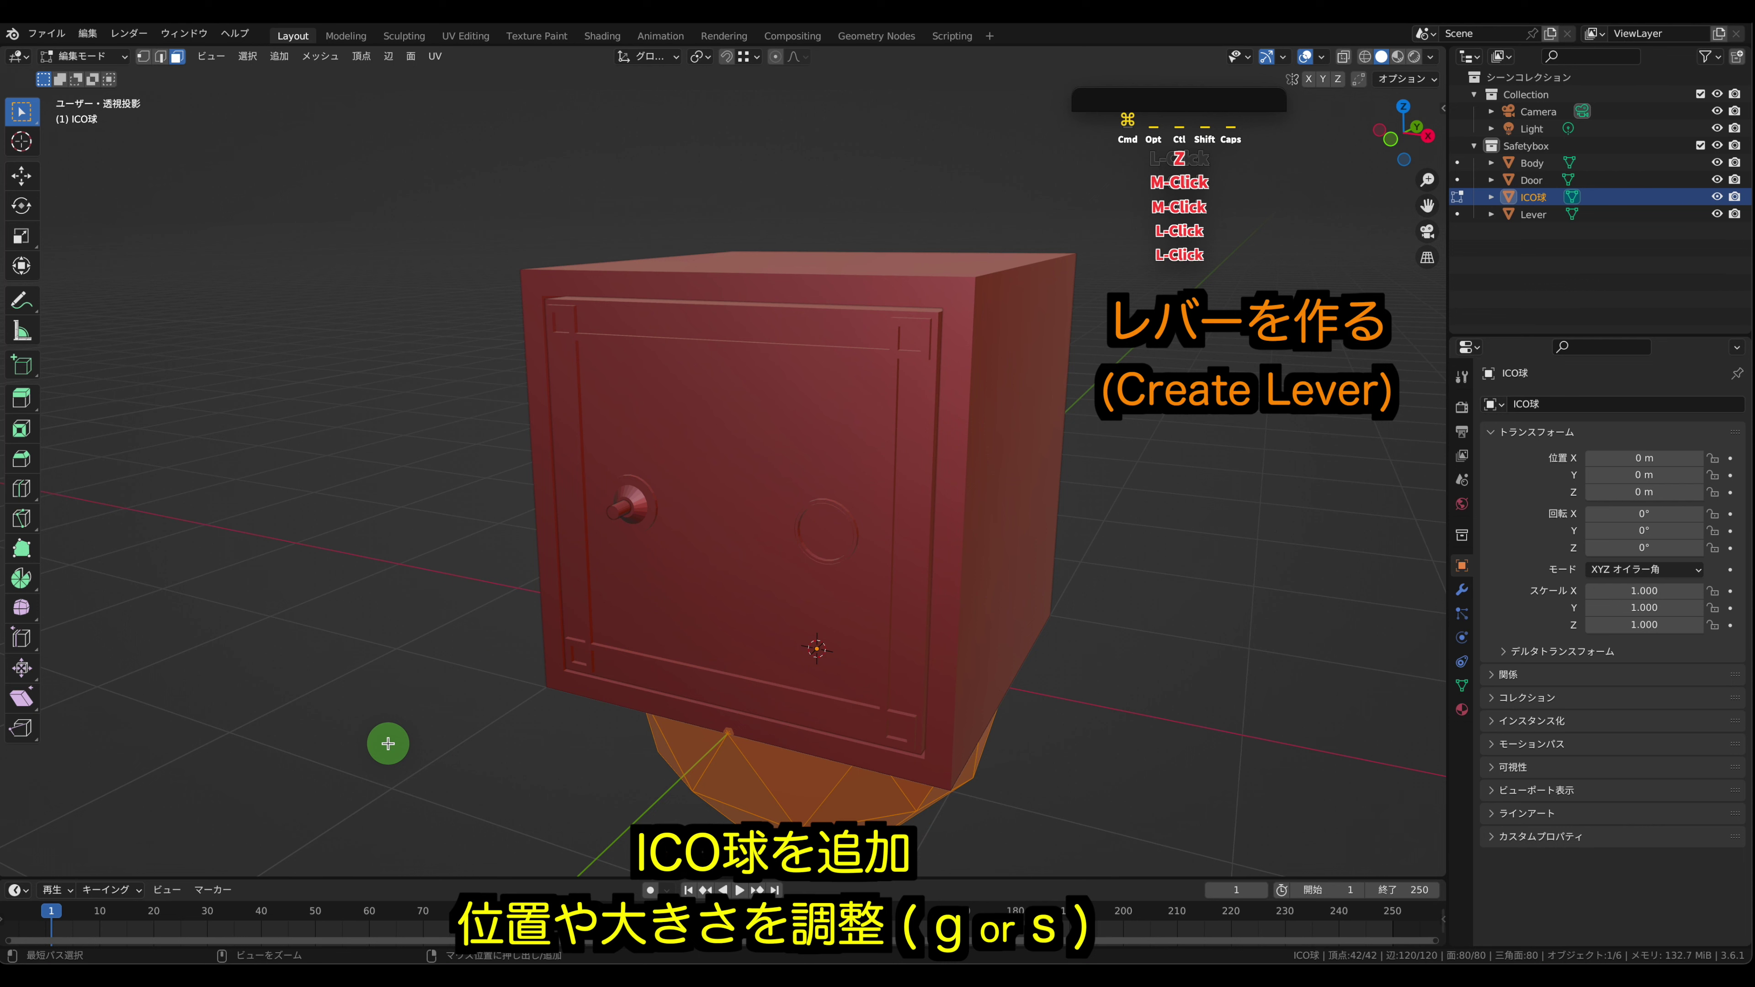
# - Add an ico sphere with 3 subdivisions
pyautogui.click(223, 55)
pyautogui.moveTo(266, 94)
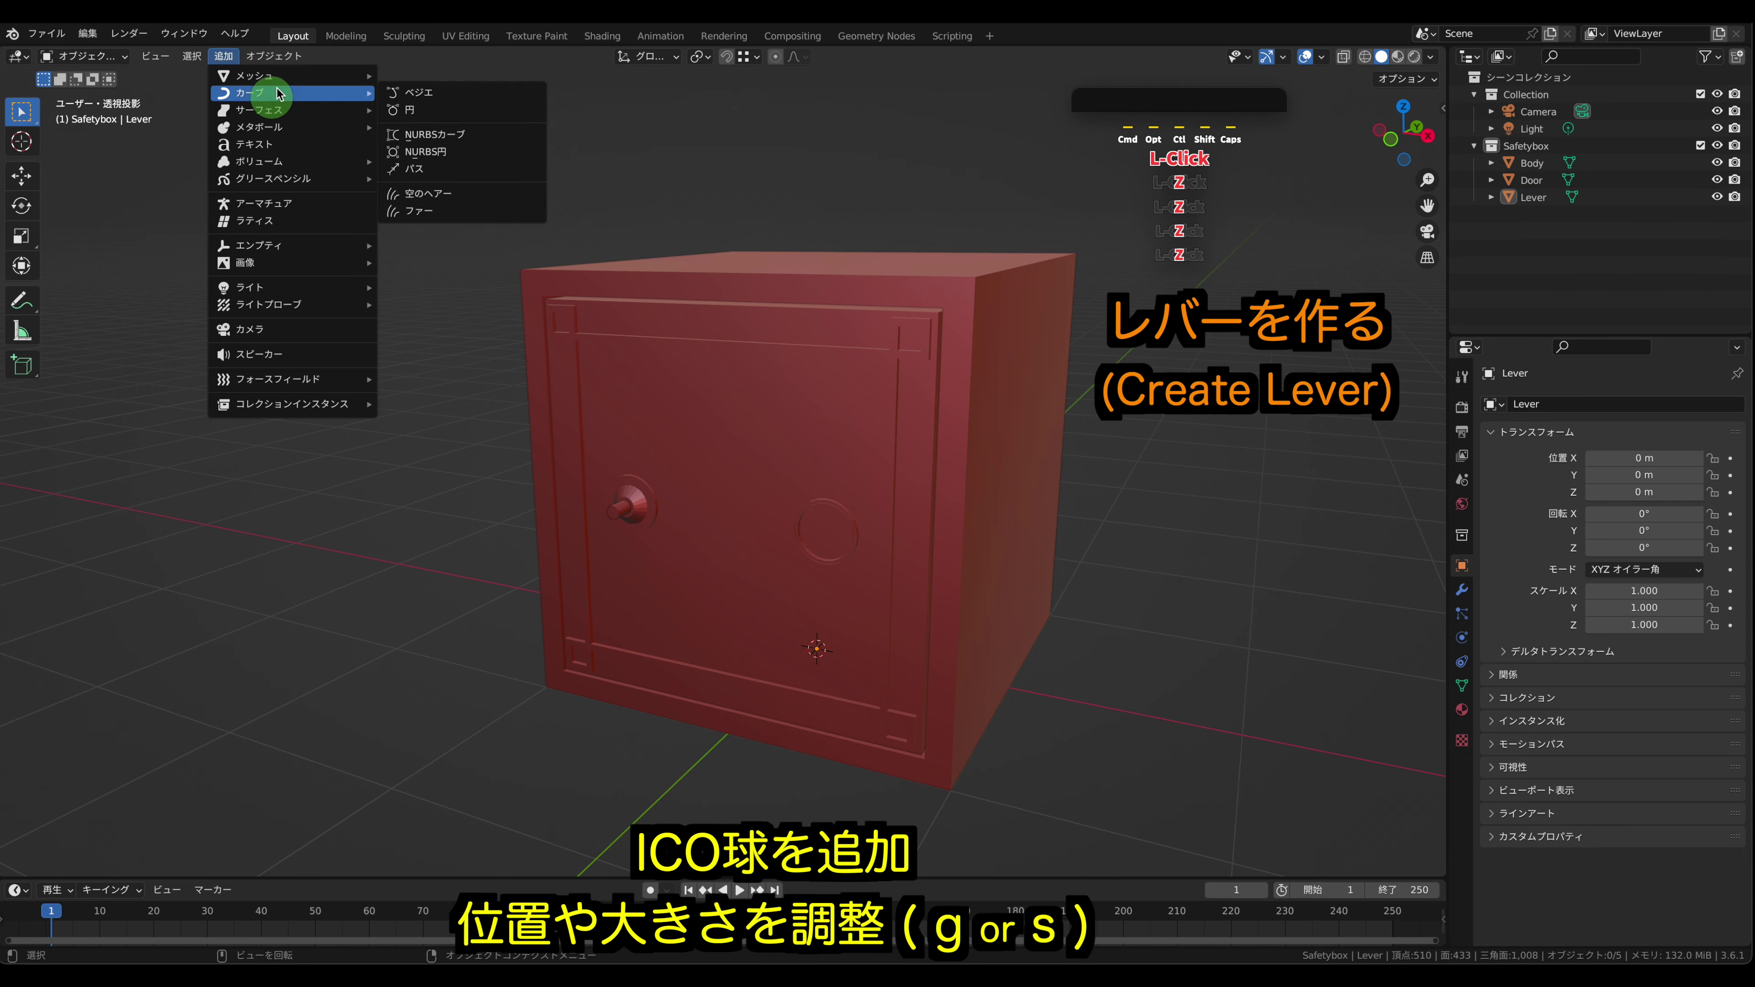
pyautogui.click(418, 128)
pyautogui.click(281, 696)
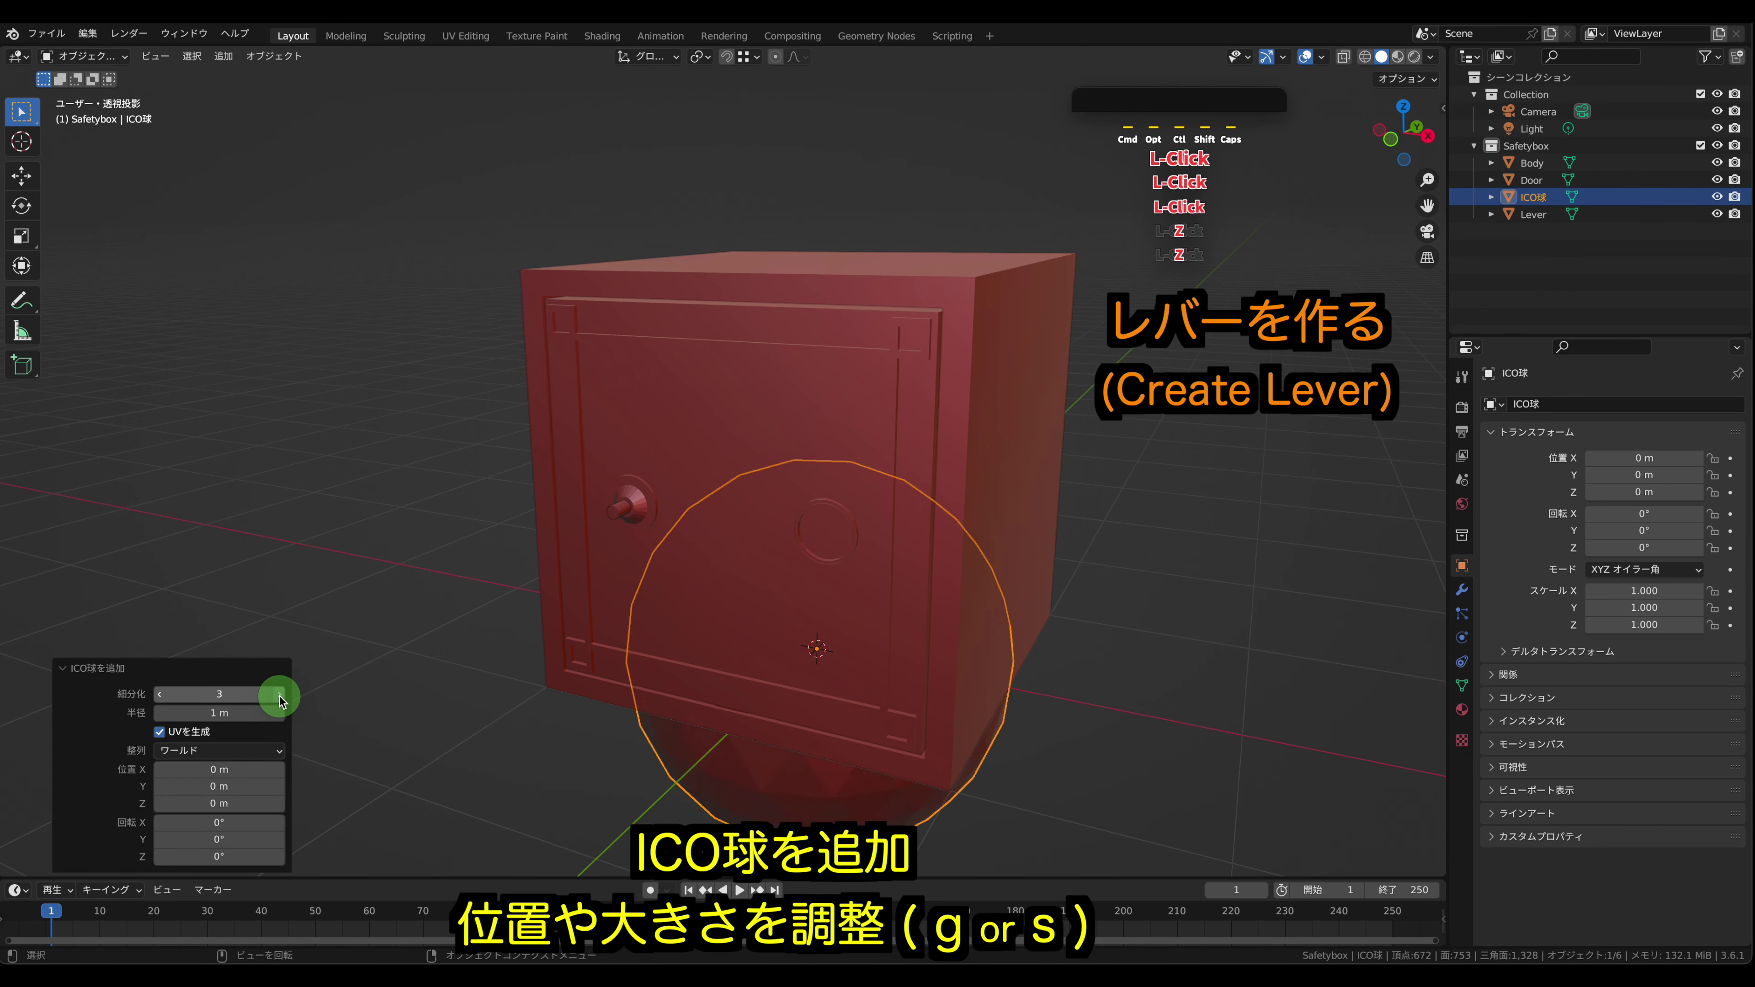
# - In Edit Mode, move the ico sphere's mesh forward along Y in front of the safe and scale it down
pyautogui.press('Tab')
pyautogui.press('g')
pyautogui.press('y')
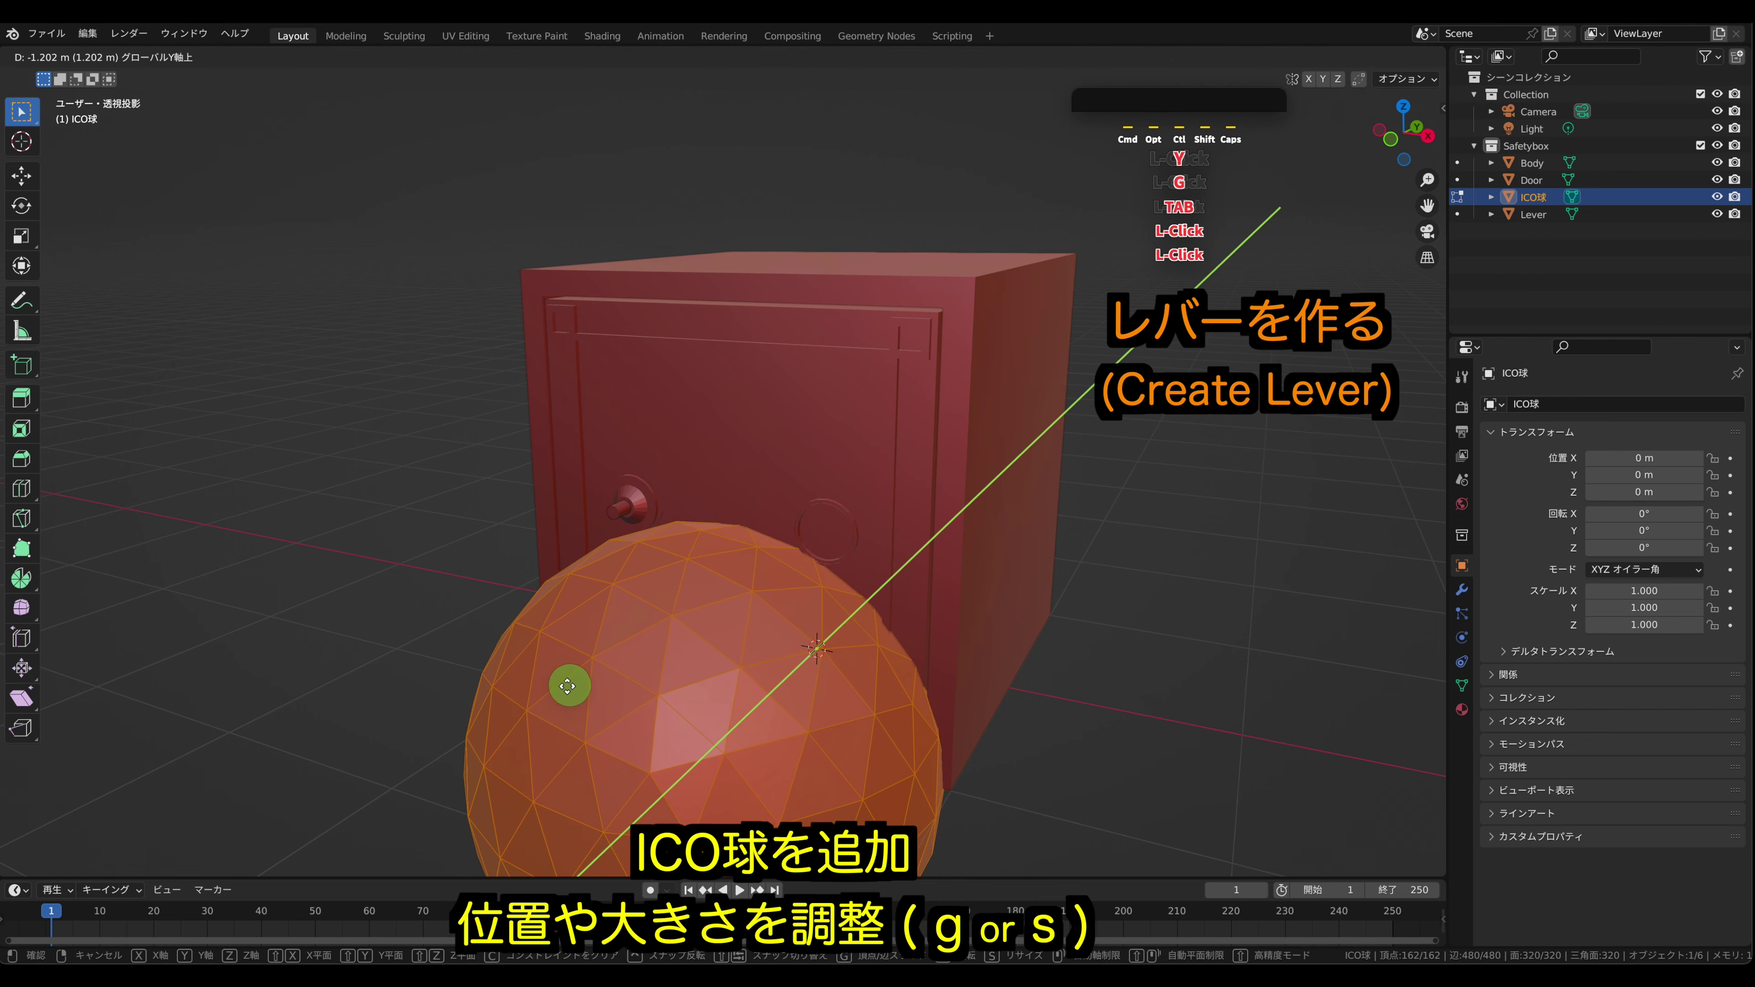
pyautogui.click(608, 671)
pyautogui.press('s')
pyautogui.click(697, 702)
# - Raise the sphere about 0.943 m along Z and scale it by about 0.243 in the front view
pyautogui.press('g')
pyautogui.press('z')
pyautogui.click(756, 481)
pyautogui.click(1388, 139)
pyautogui.keyDown('shift'); pyautogui.moveTo(916, 430); pyautogui.dragTo(840, 322, button='middle'); pyautogui.keyUp('shift')
pyautogui.press('s')
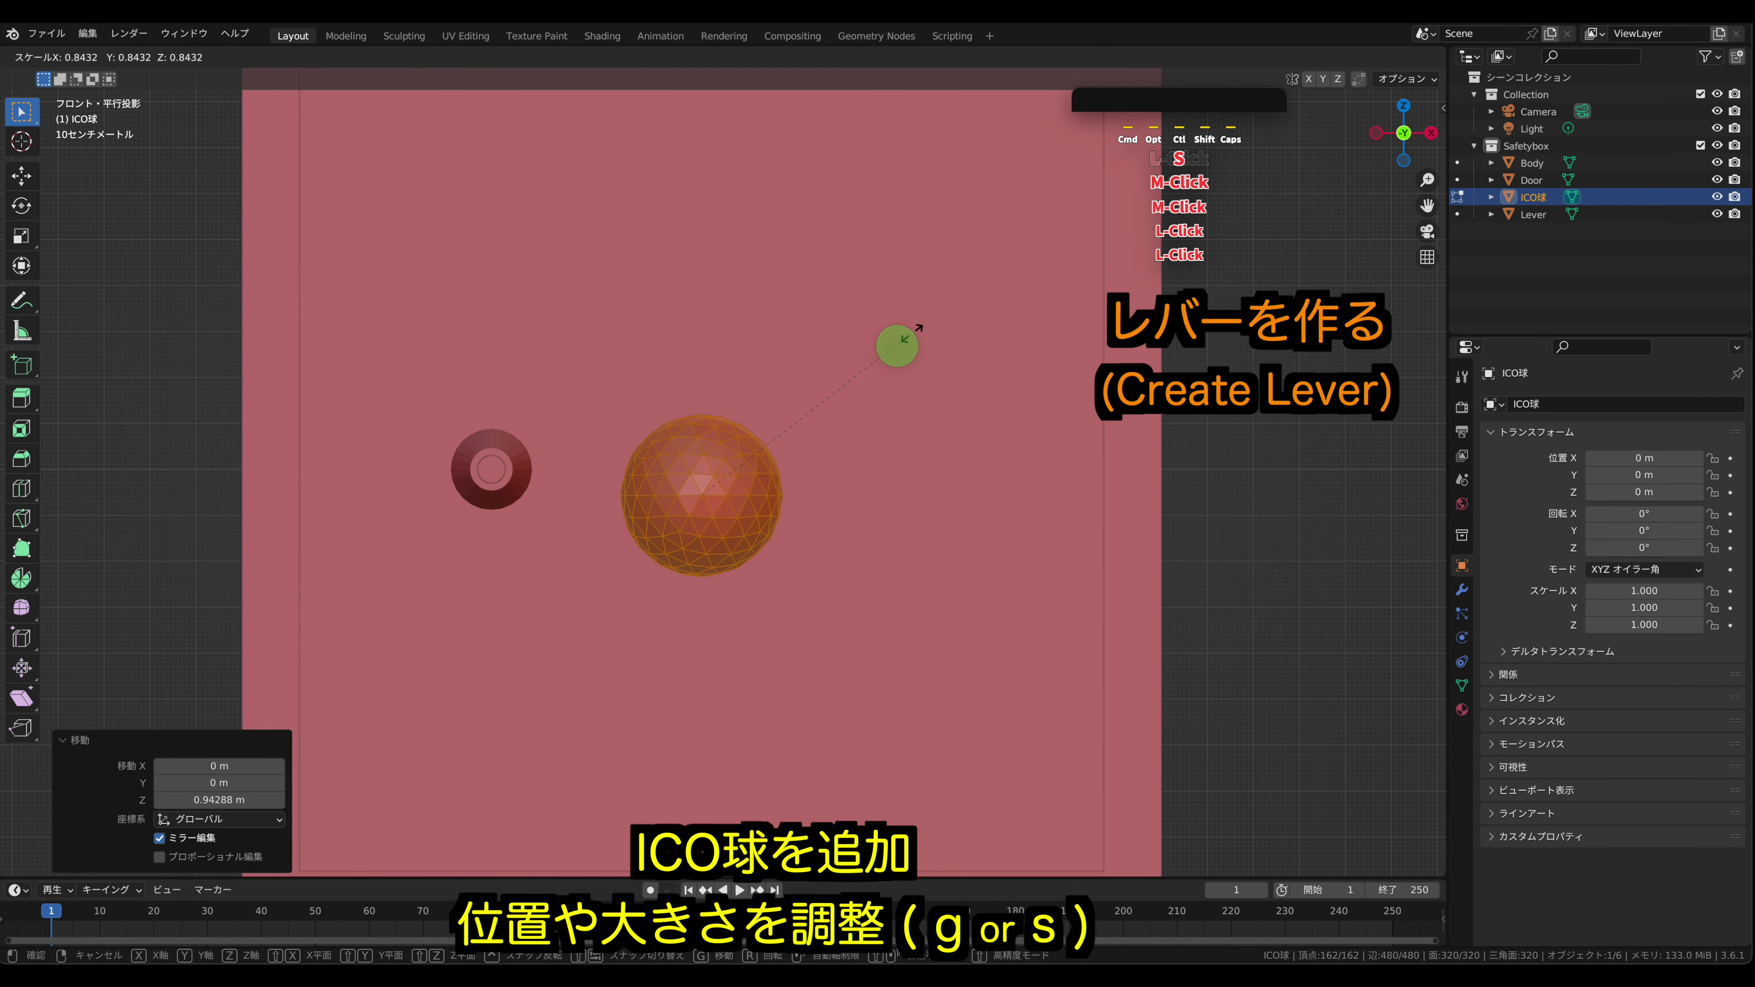
pyautogui.click(770, 460)
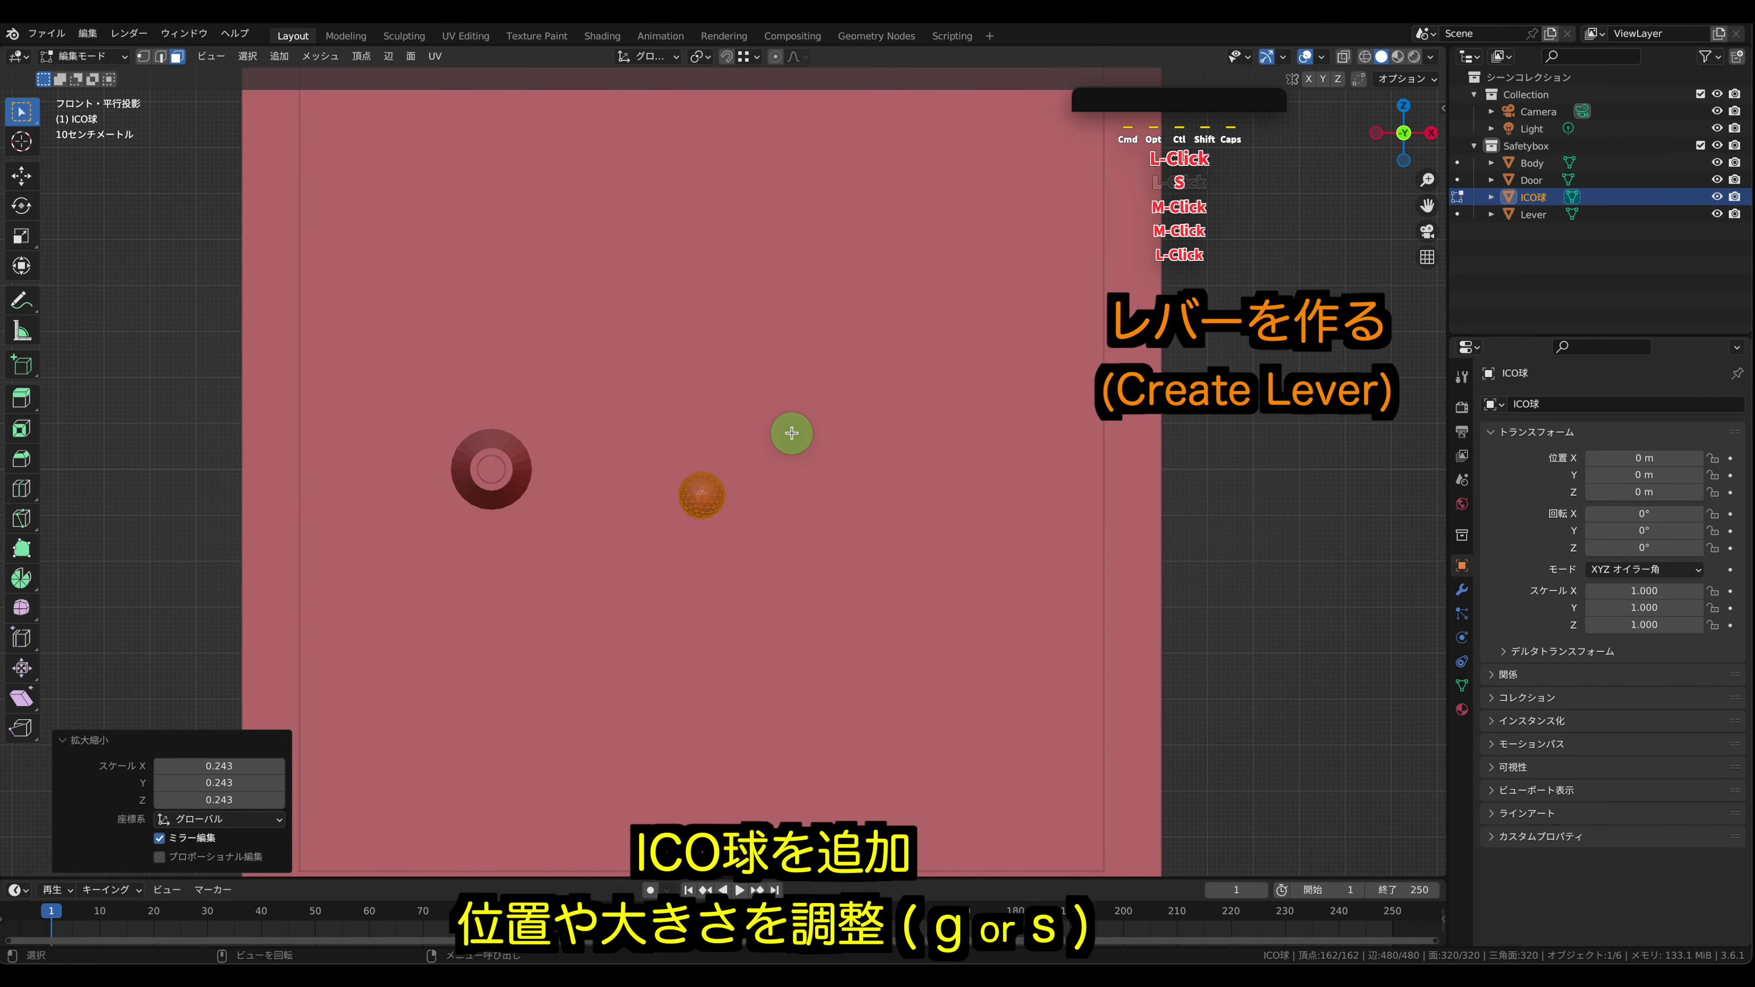
# - Move the sphere about -0.457 m in X and 0.052 m in Z over the lever shaft and scale it by about 0.798
pyautogui.press('g')
pyautogui.click(582, 412)
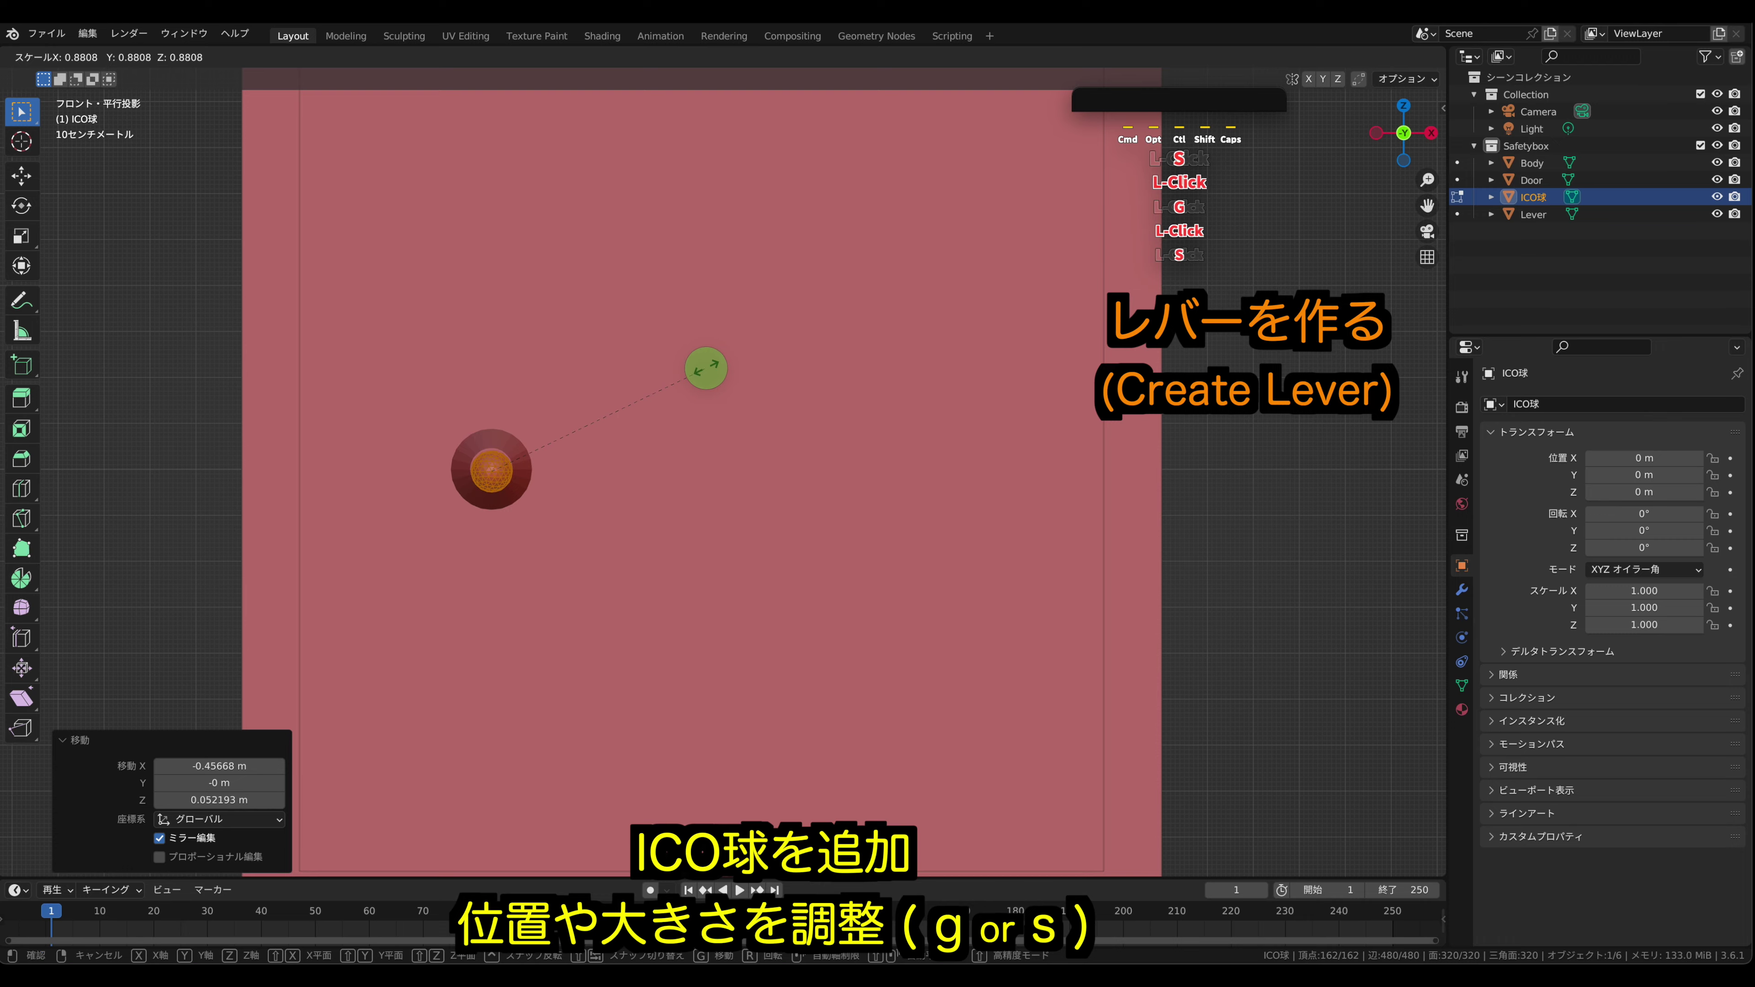
pyautogui.click(688, 382)
# - In the top view, move the sphere back along Y onto the end of the lever shaft and return to Object Mode
pyautogui.moveTo(842, 325); pyautogui.dragTo(849, 353, button='middle')
pyautogui.click(1401, 110)
pyautogui.keyDown('shift'); pyautogui.moveTo(832, 598); pyautogui.dragTo(856, 226, button='middle'); pyautogui.keyUp('shift')
pyautogui.keyDown('ctrl'); pyautogui.moveTo(638, 670); pyautogui.dragTo(645, 562, button='middle'); pyautogui.keyUp('ctrl')
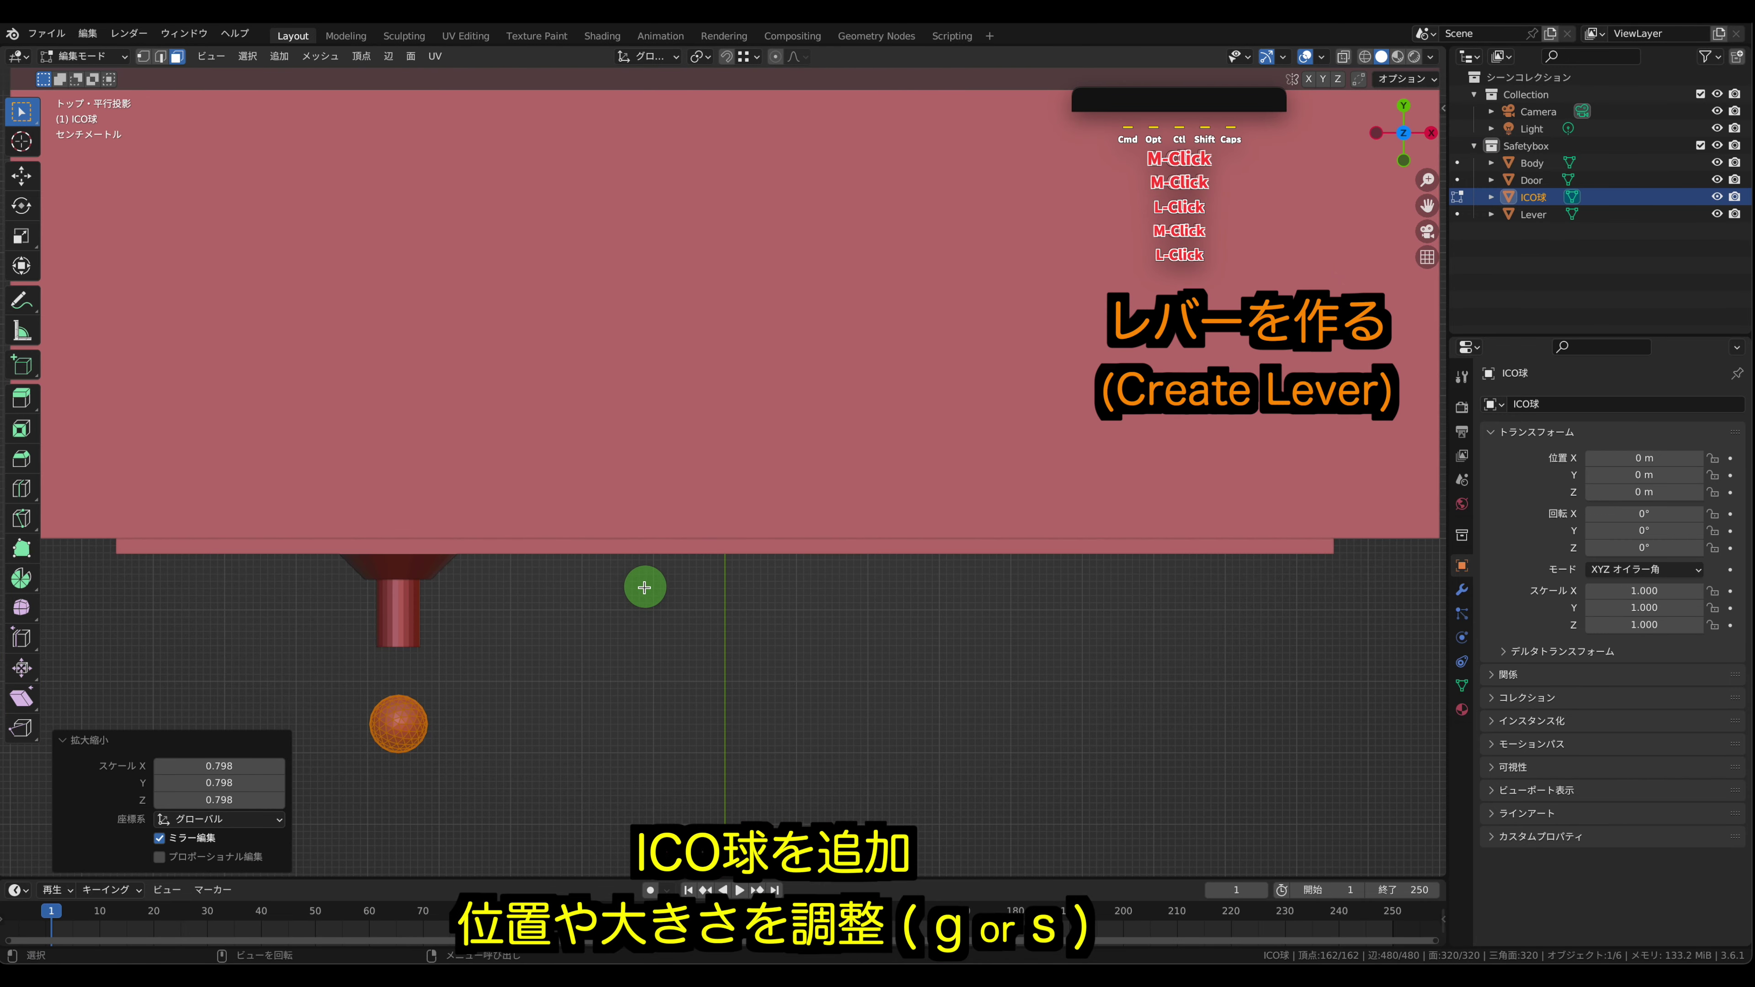
pyautogui.keyDown('shift'); pyautogui.moveTo(574, 641); pyautogui.dragTo(703, 558, button='middle'); pyautogui.keyUp('shift')
pyautogui.press('g')
pyautogui.press('y')
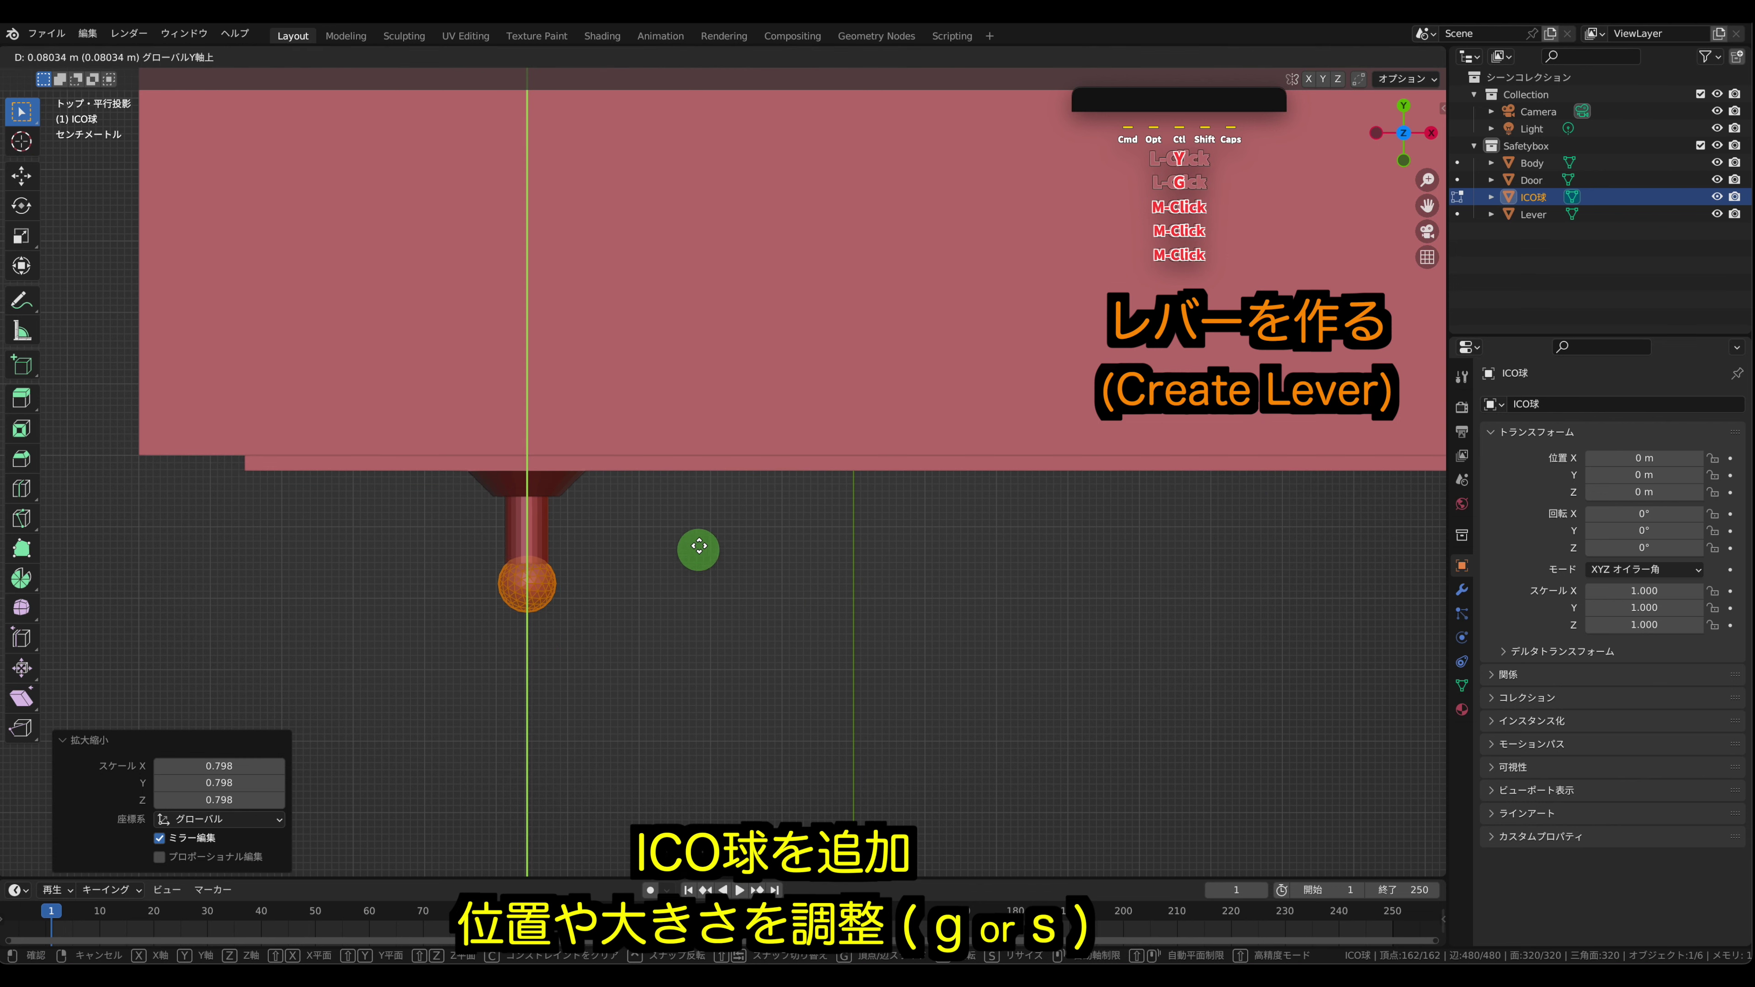
pyautogui.click(705, 527)
pyautogui.press('Tab')
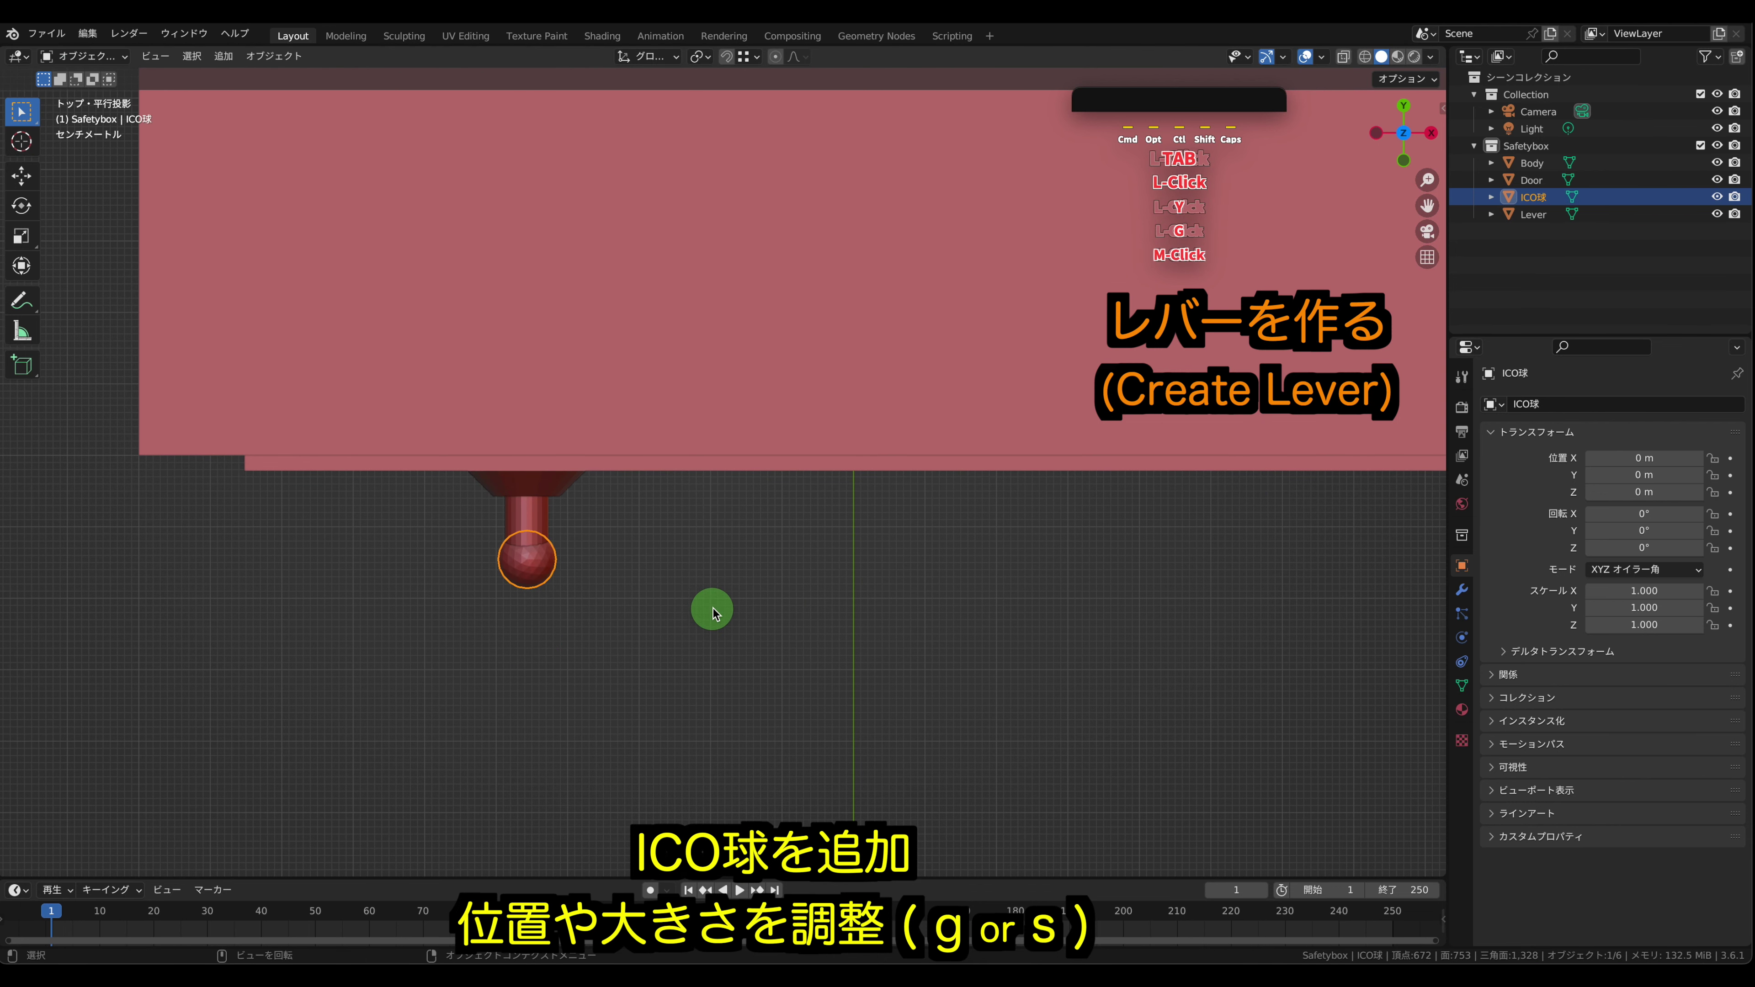
pyautogui.click(711, 608)
# - In the left view, fine-tune the sphere's height along Z so it is centred on the lever shaft
pyautogui.moveTo(712, 608); pyautogui.dragTo(760, 615, button='middle')
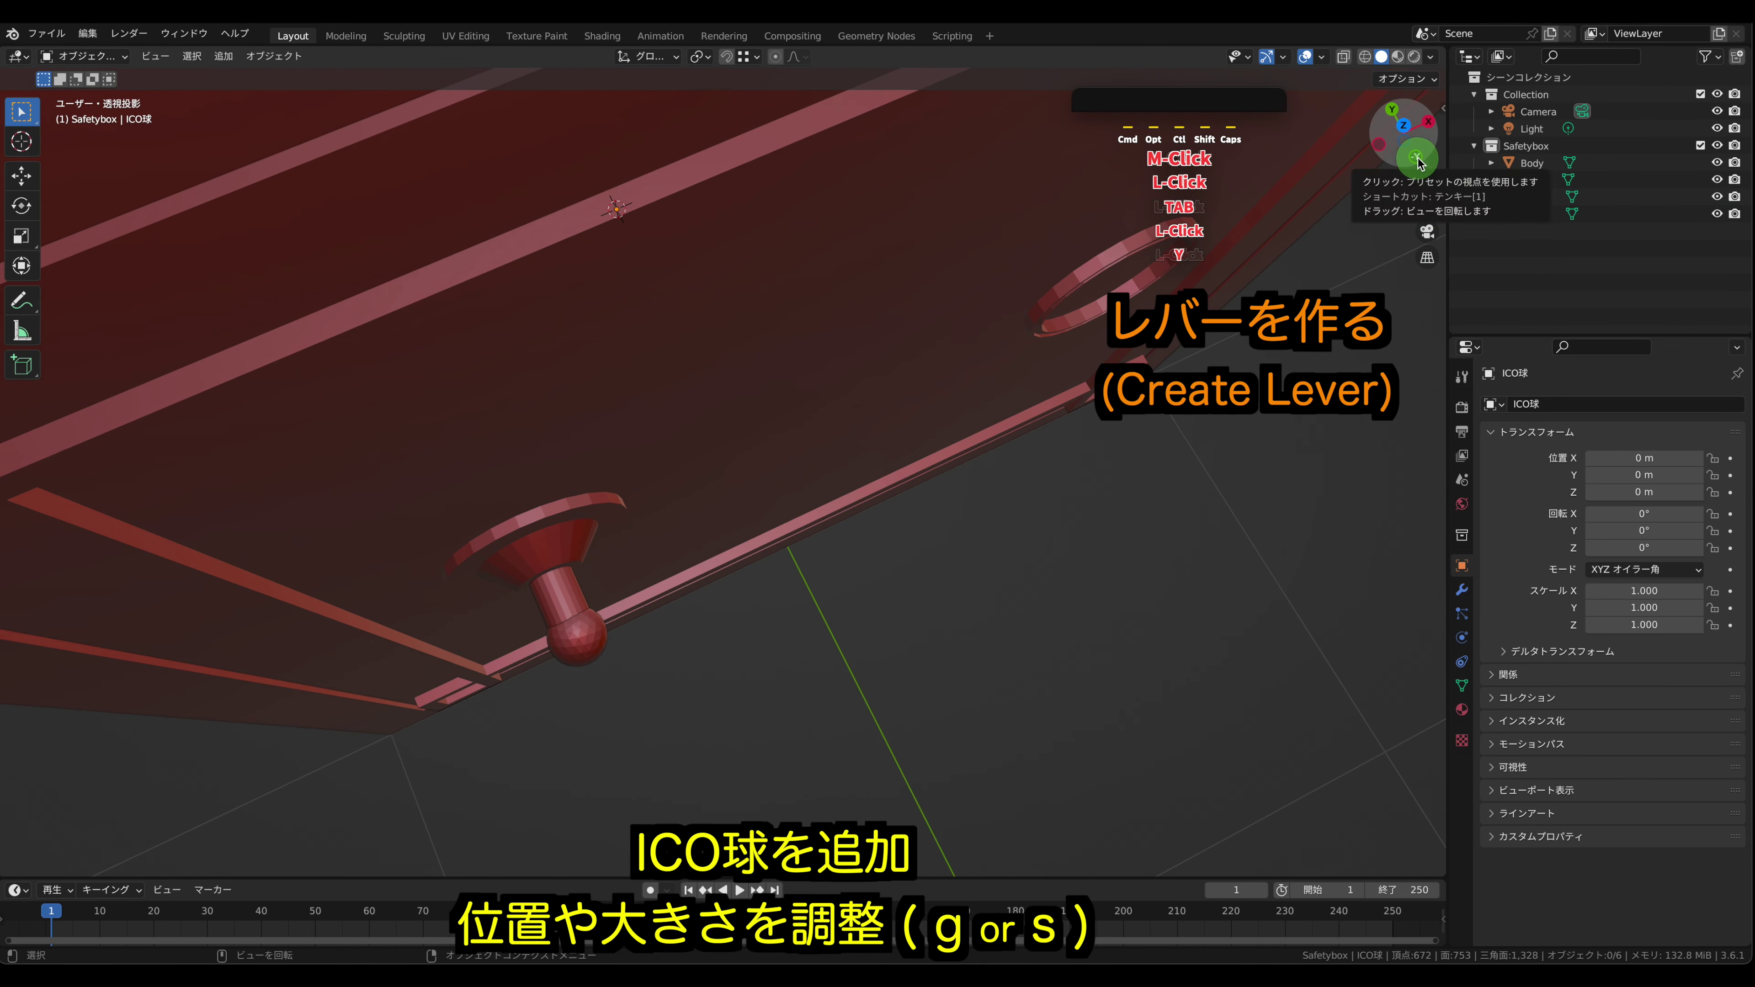
pyautogui.click(1365, 148)
pyautogui.click(812, 471)
pyautogui.press('Tab')
pyautogui.press('a')
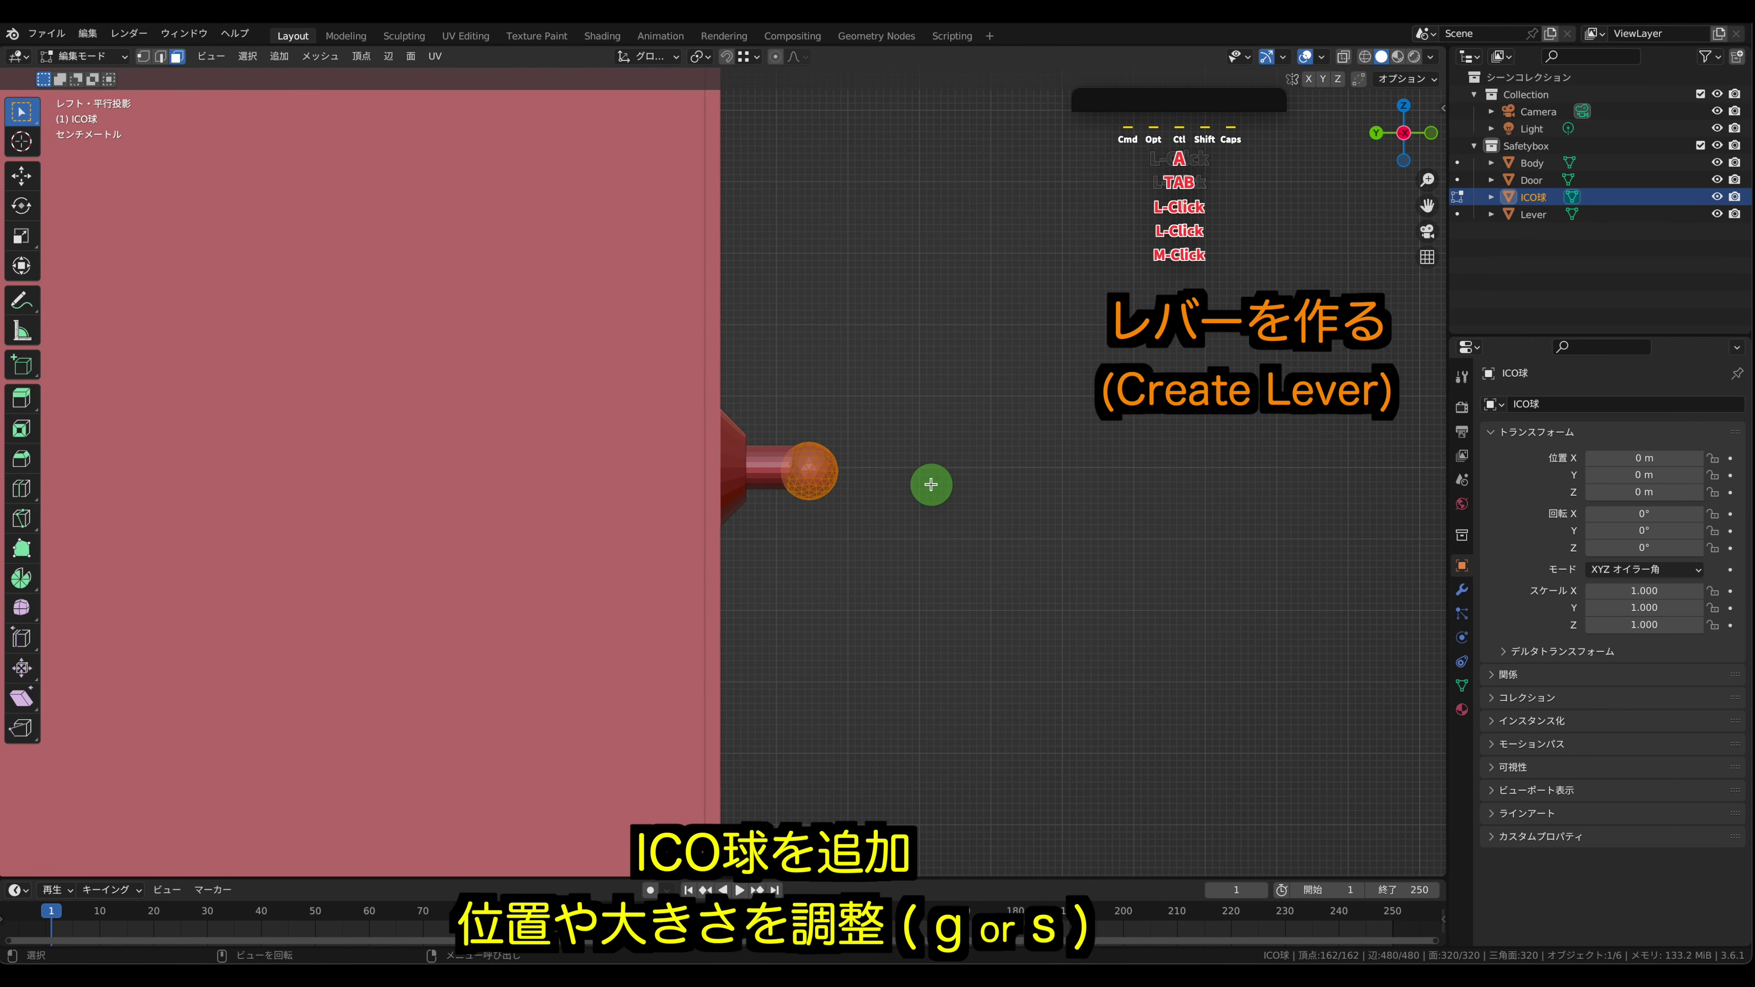
pyautogui.press('g')
pyautogui.press('z')
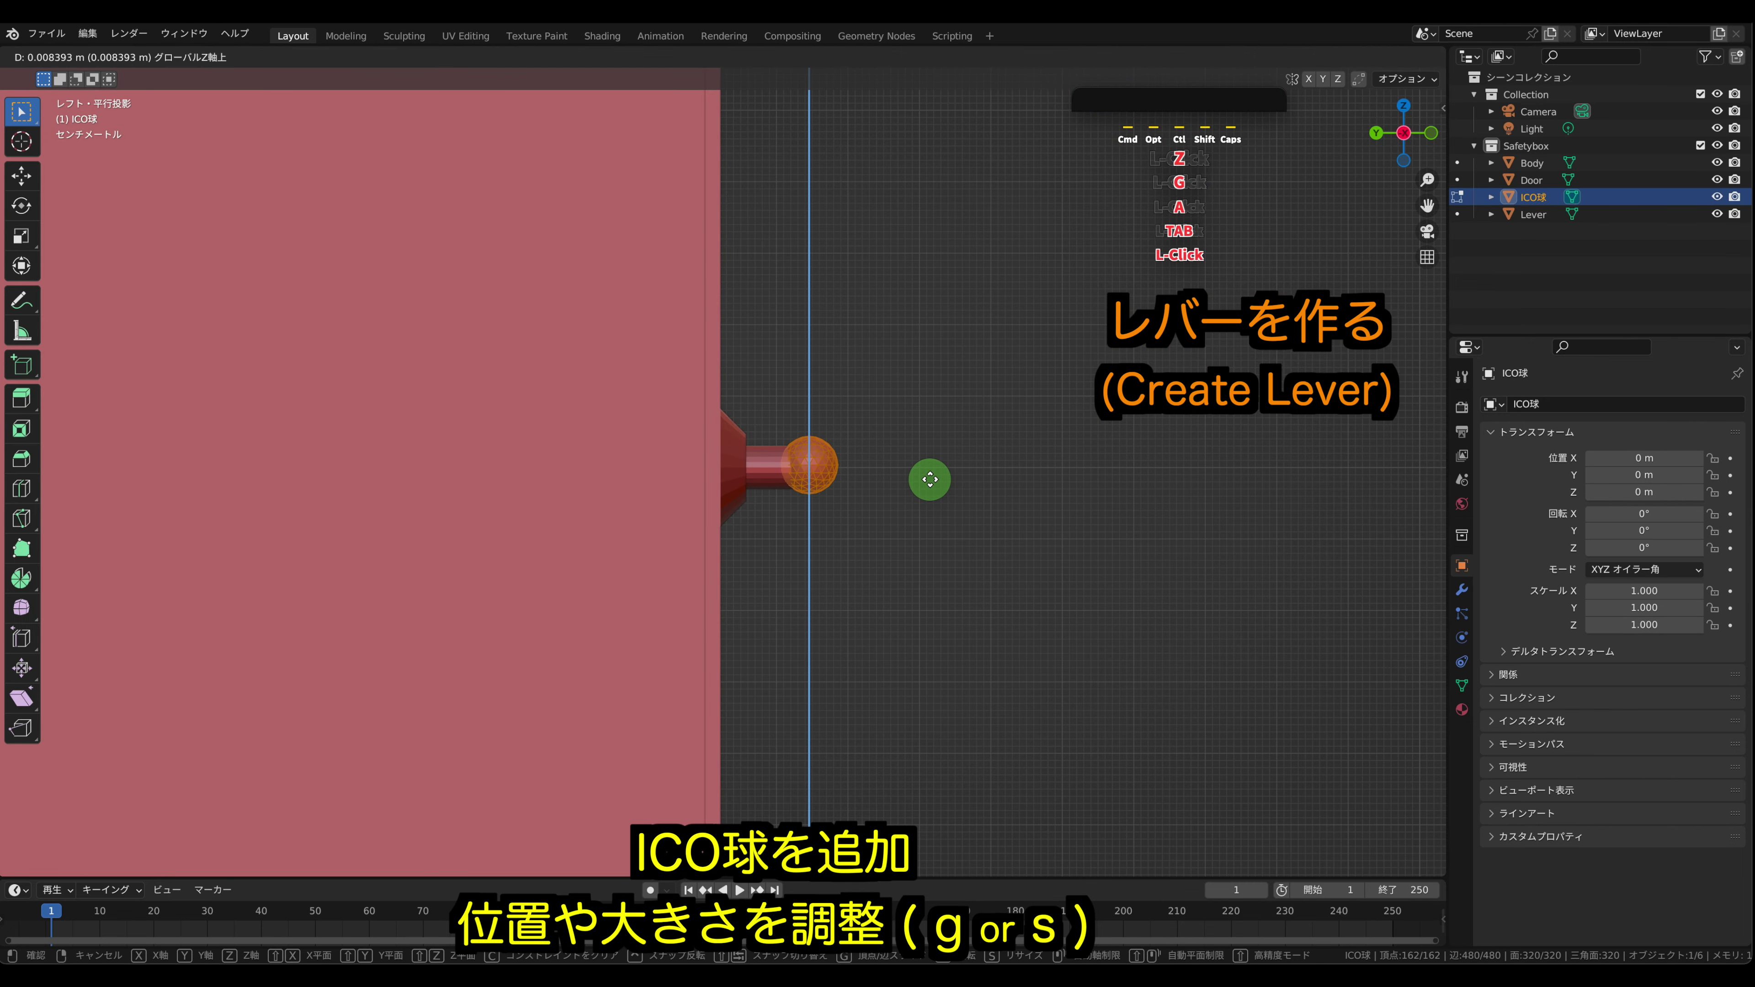
pyautogui.click(936, 477)
pyautogui.press('Tab')
pyautogui.click(919, 474)
pyautogui.press('Tab')
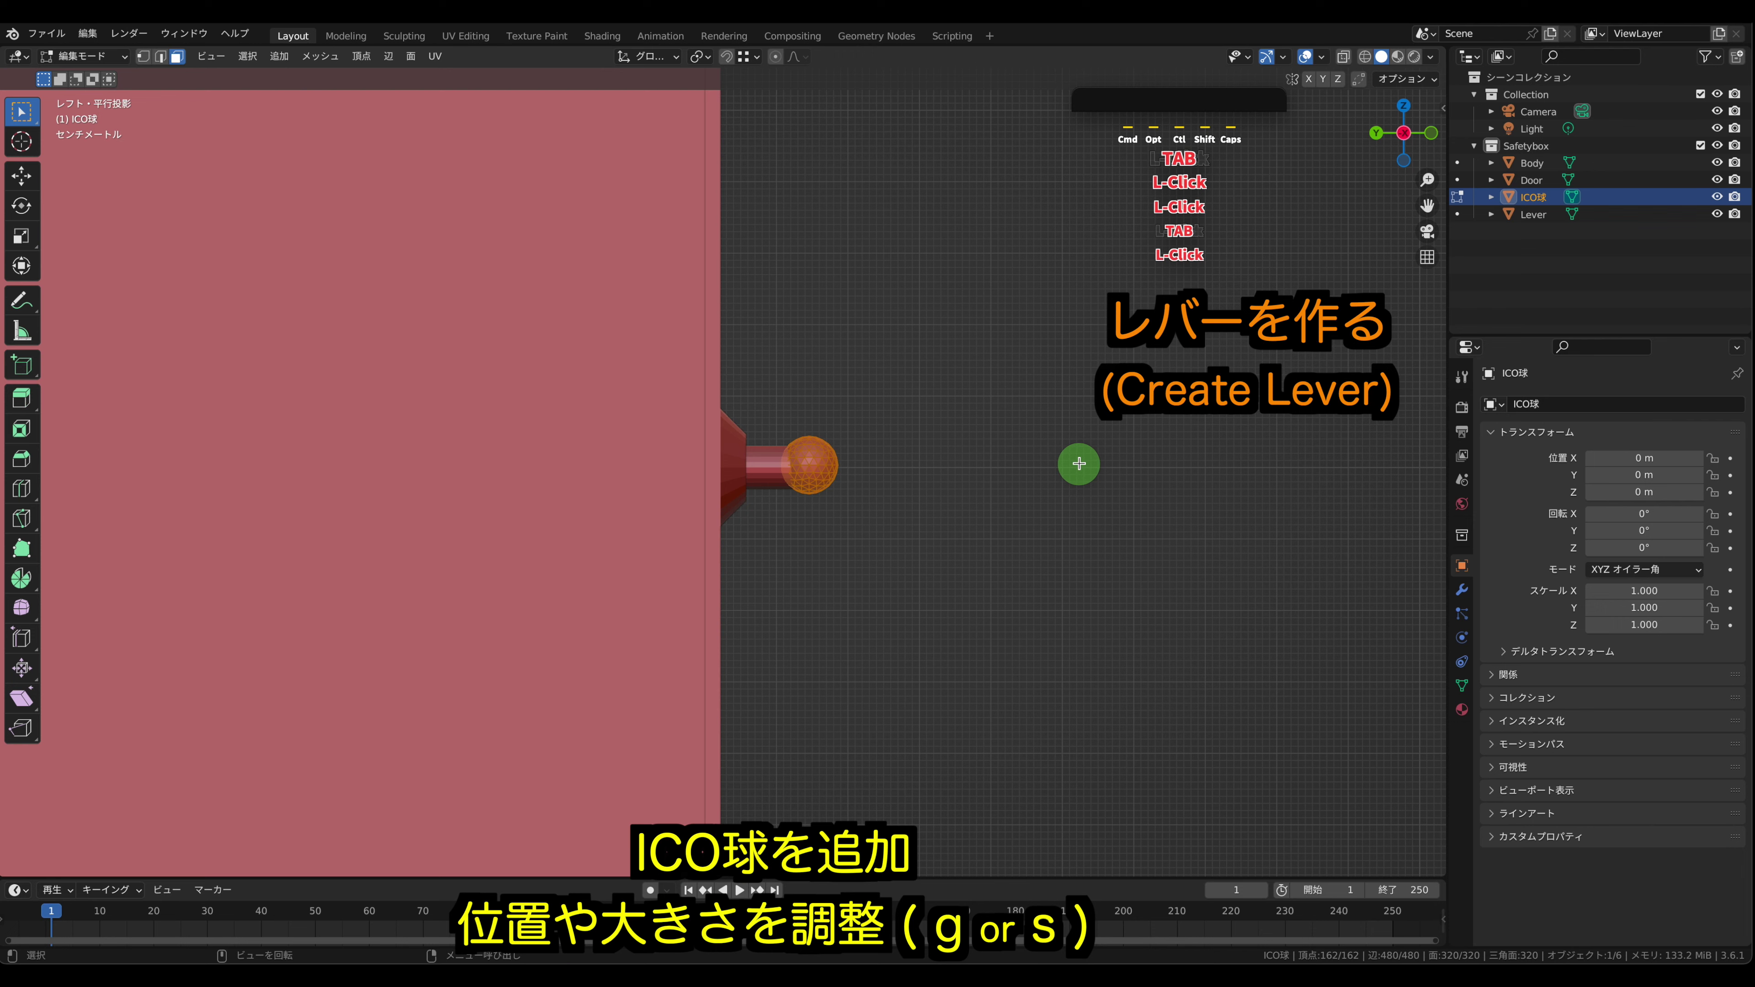
pyautogui.press('g')
pyautogui.press('z')
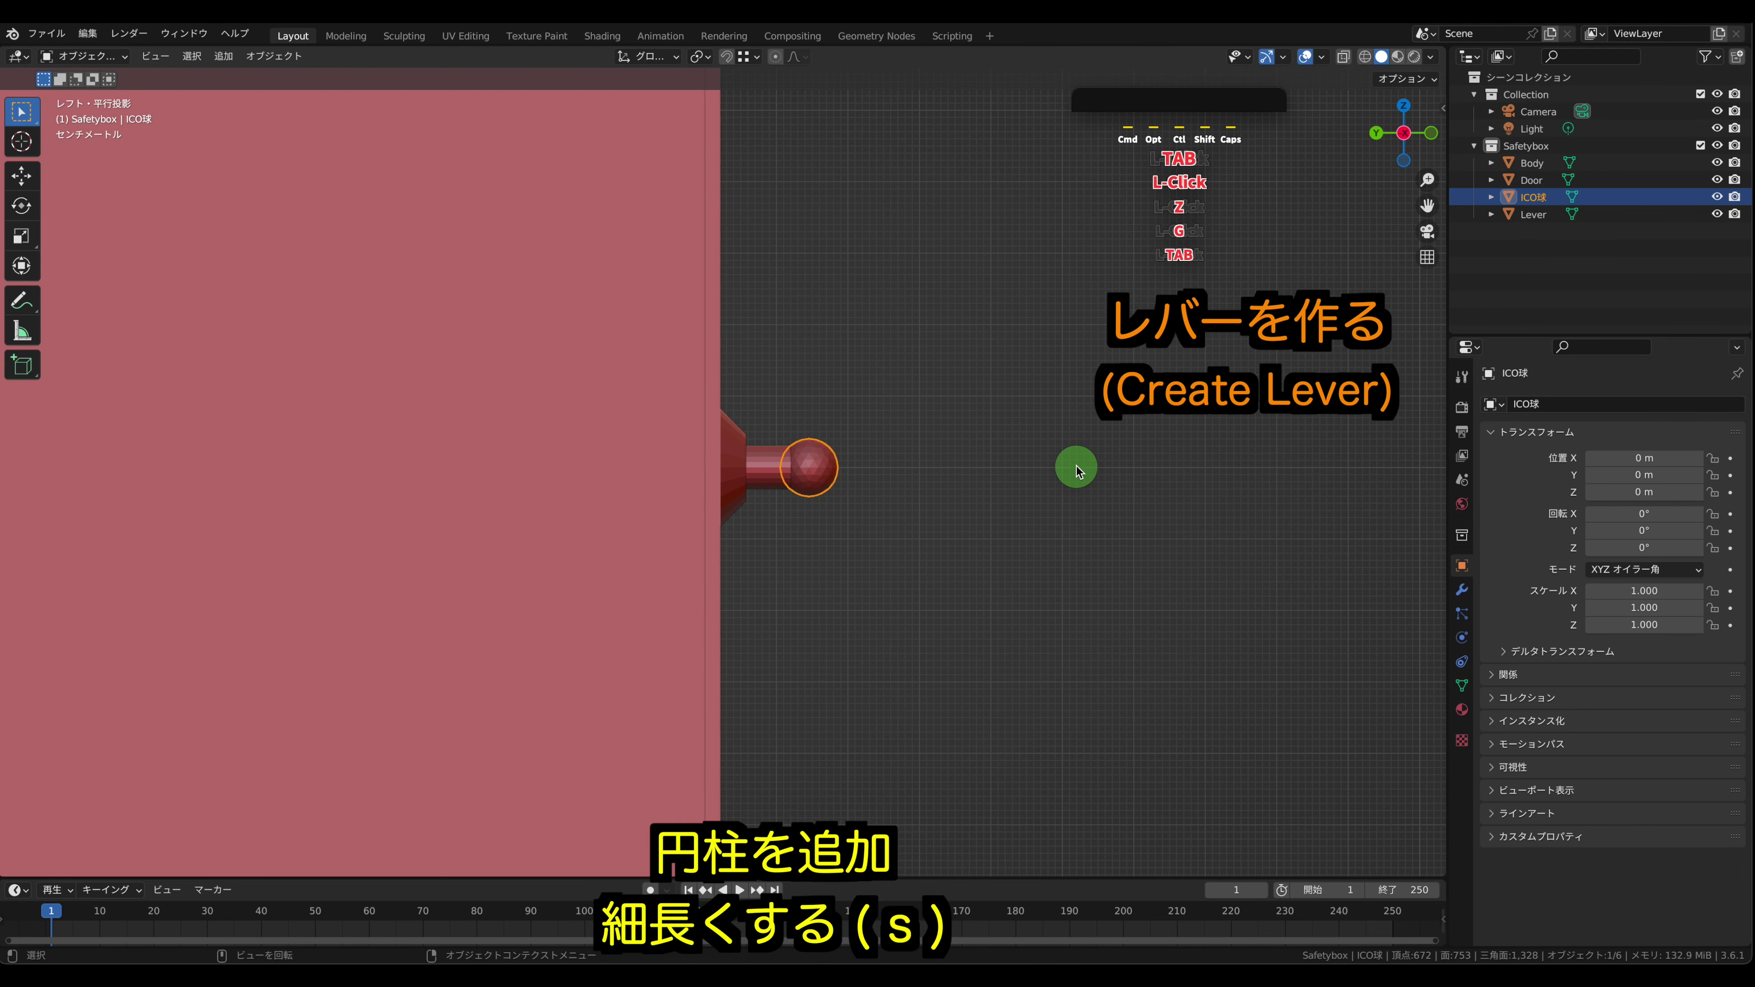
# - Add a cylinder mesh and, in Edit Mode, move it about -1.338 m along Y in front of the door
pyautogui.click(1114, 463)
pyautogui.moveTo(1114, 463); pyautogui.dragTo(869, 539, button='middle')
pyautogui.moveTo(587, 355); pyautogui.dragTo(543, 325, button='middle')
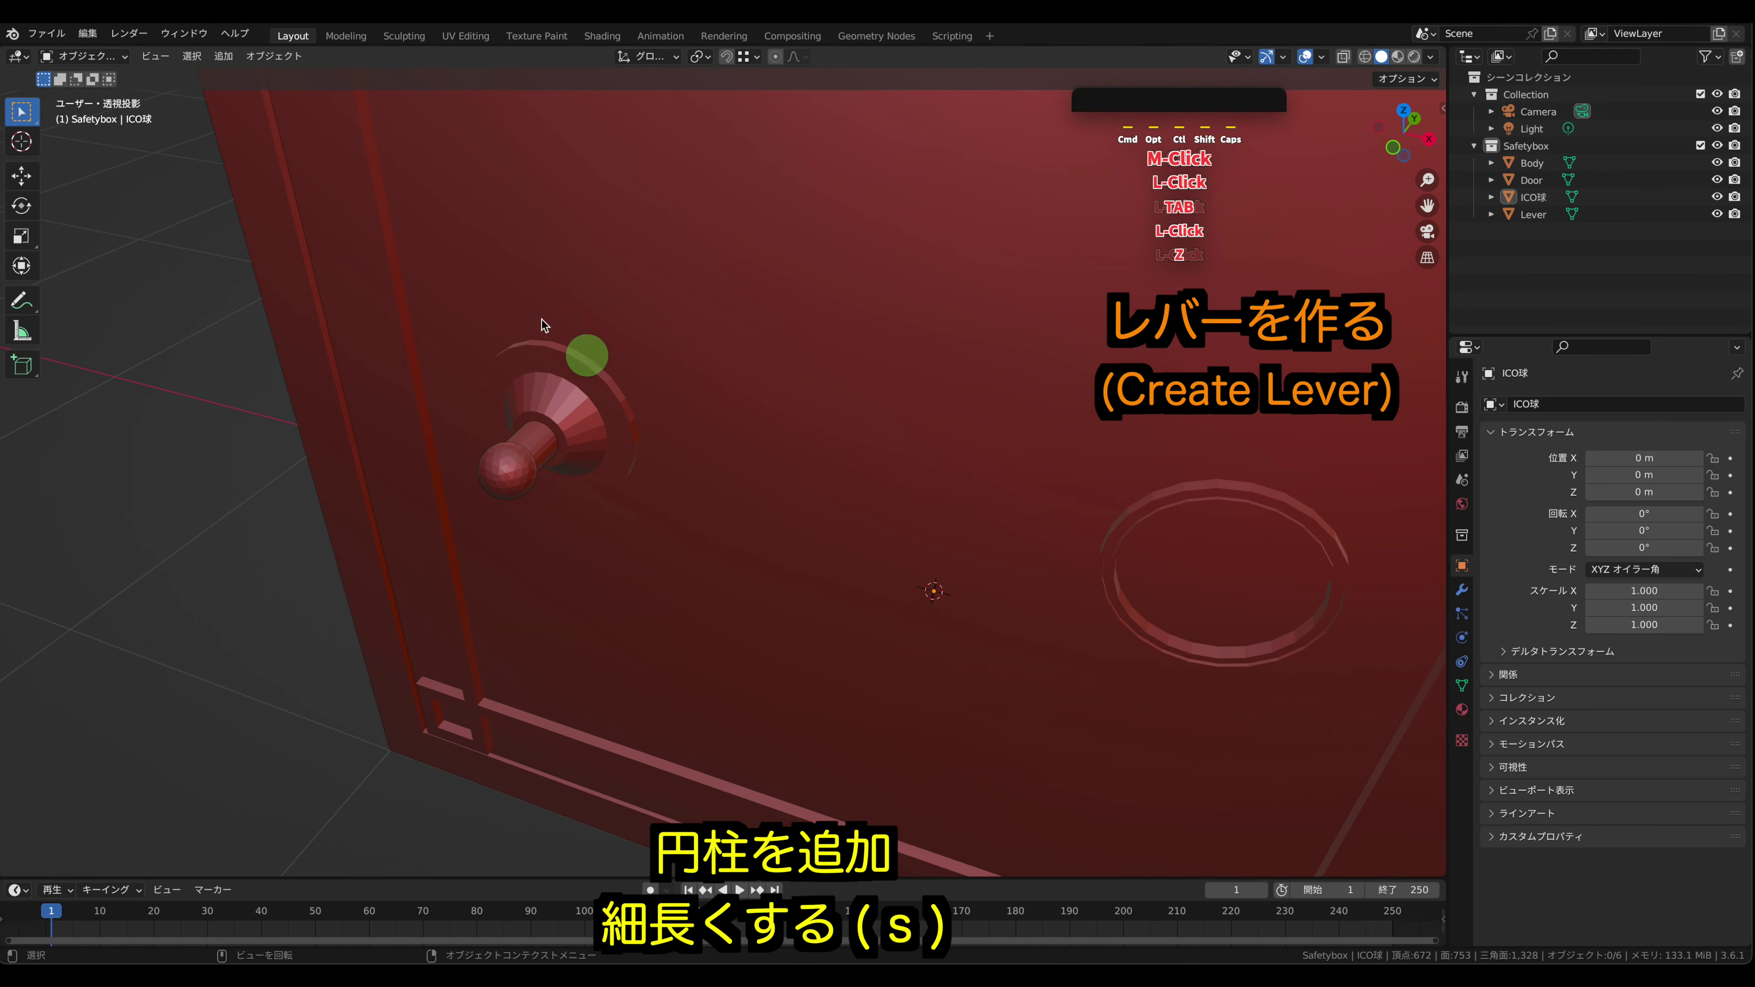
pyautogui.click(224, 56)
pyautogui.click(250, 97)
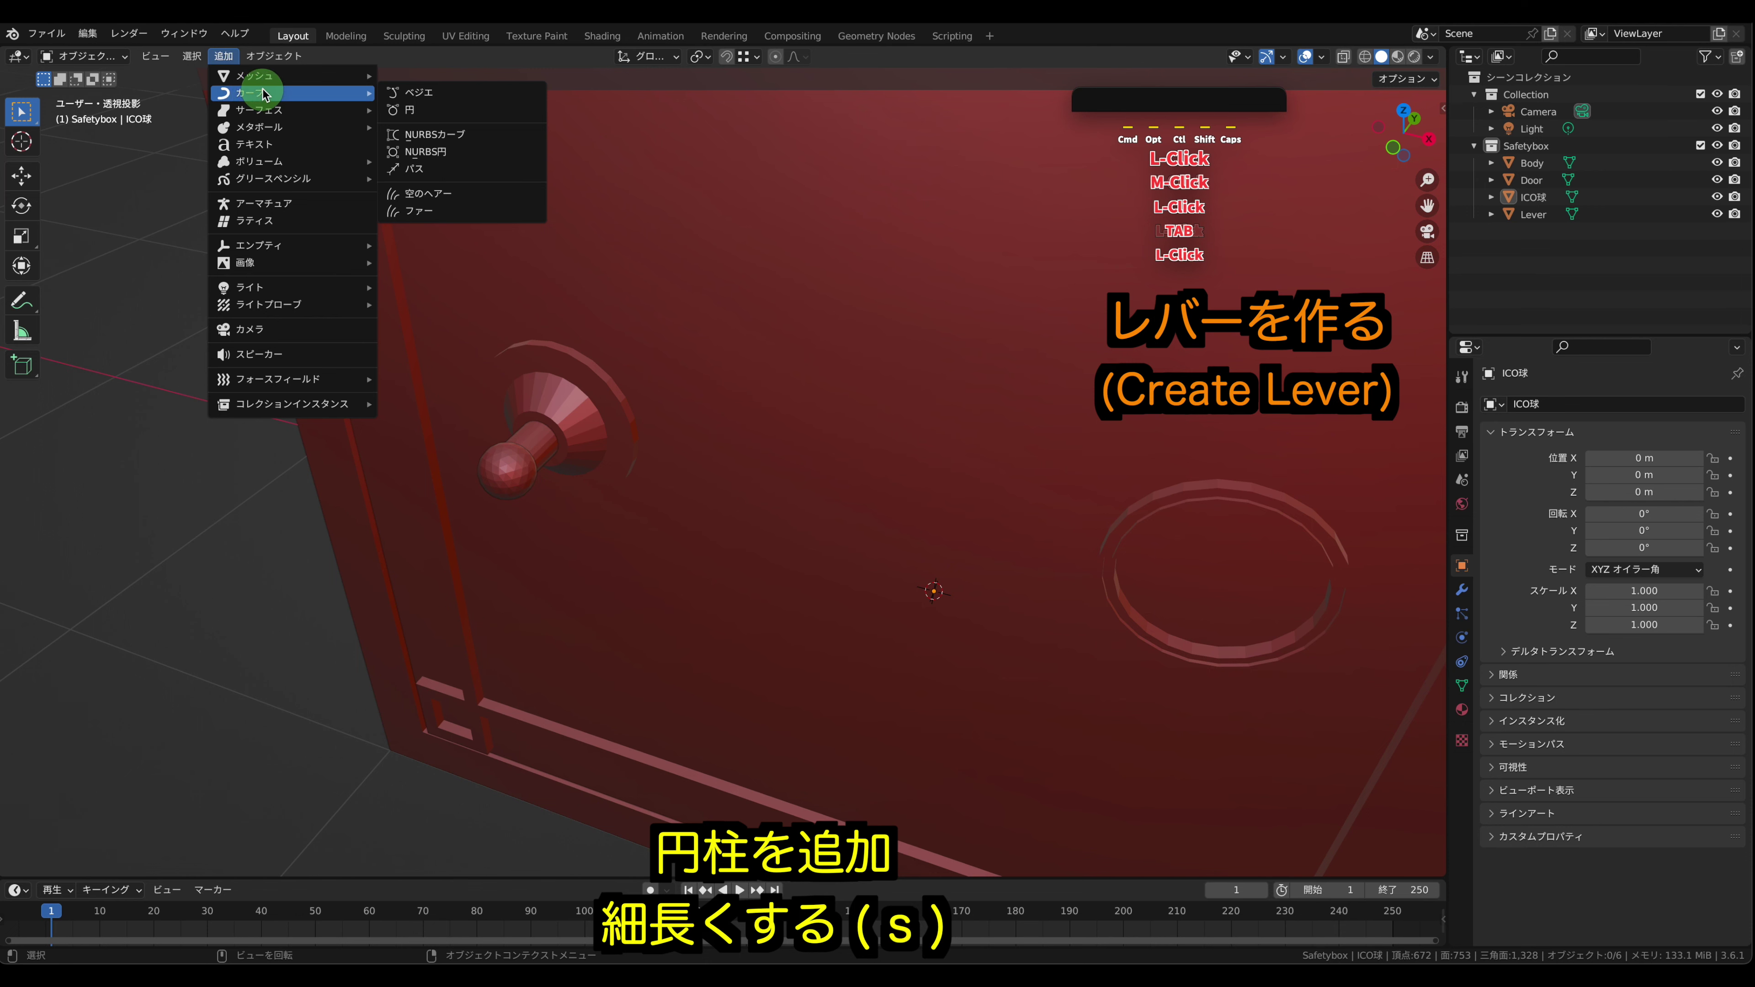
pyautogui.click(443, 179)
pyautogui.scroll(-4, 651, 251)
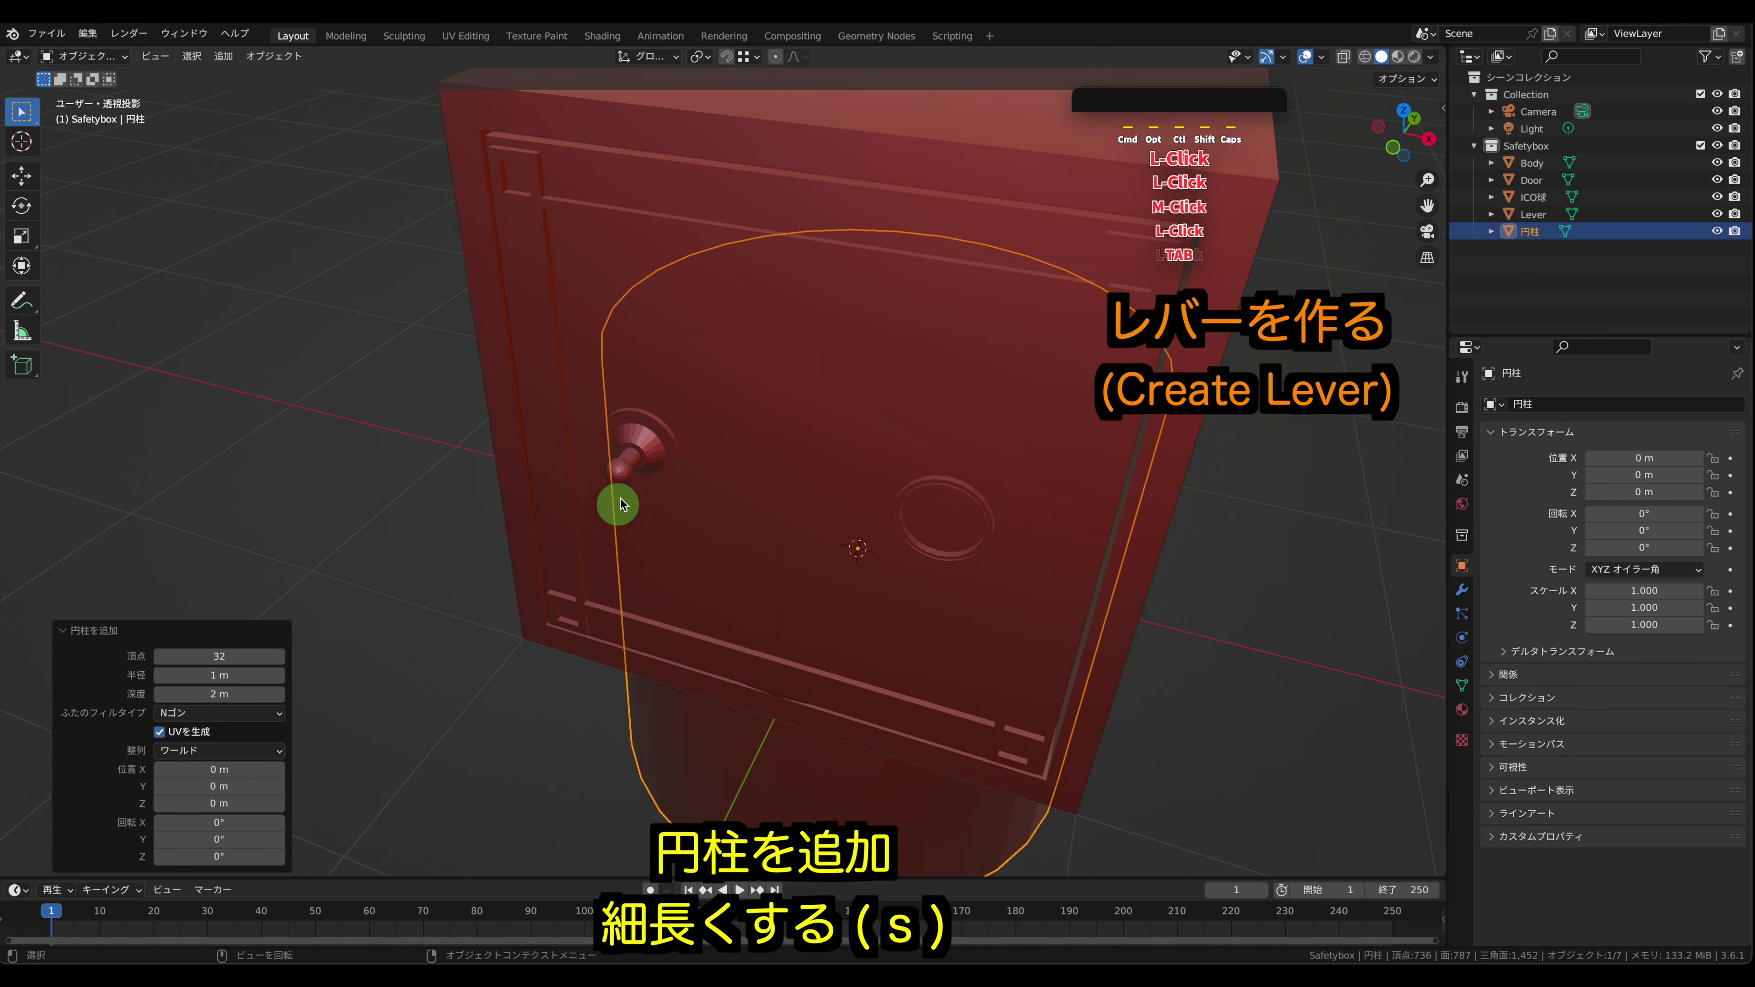
pyautogui.scroll(-2, 663, 504)
pyautogui.press('Tab')
pyautogui.press('g')
pyautogui.press('y')
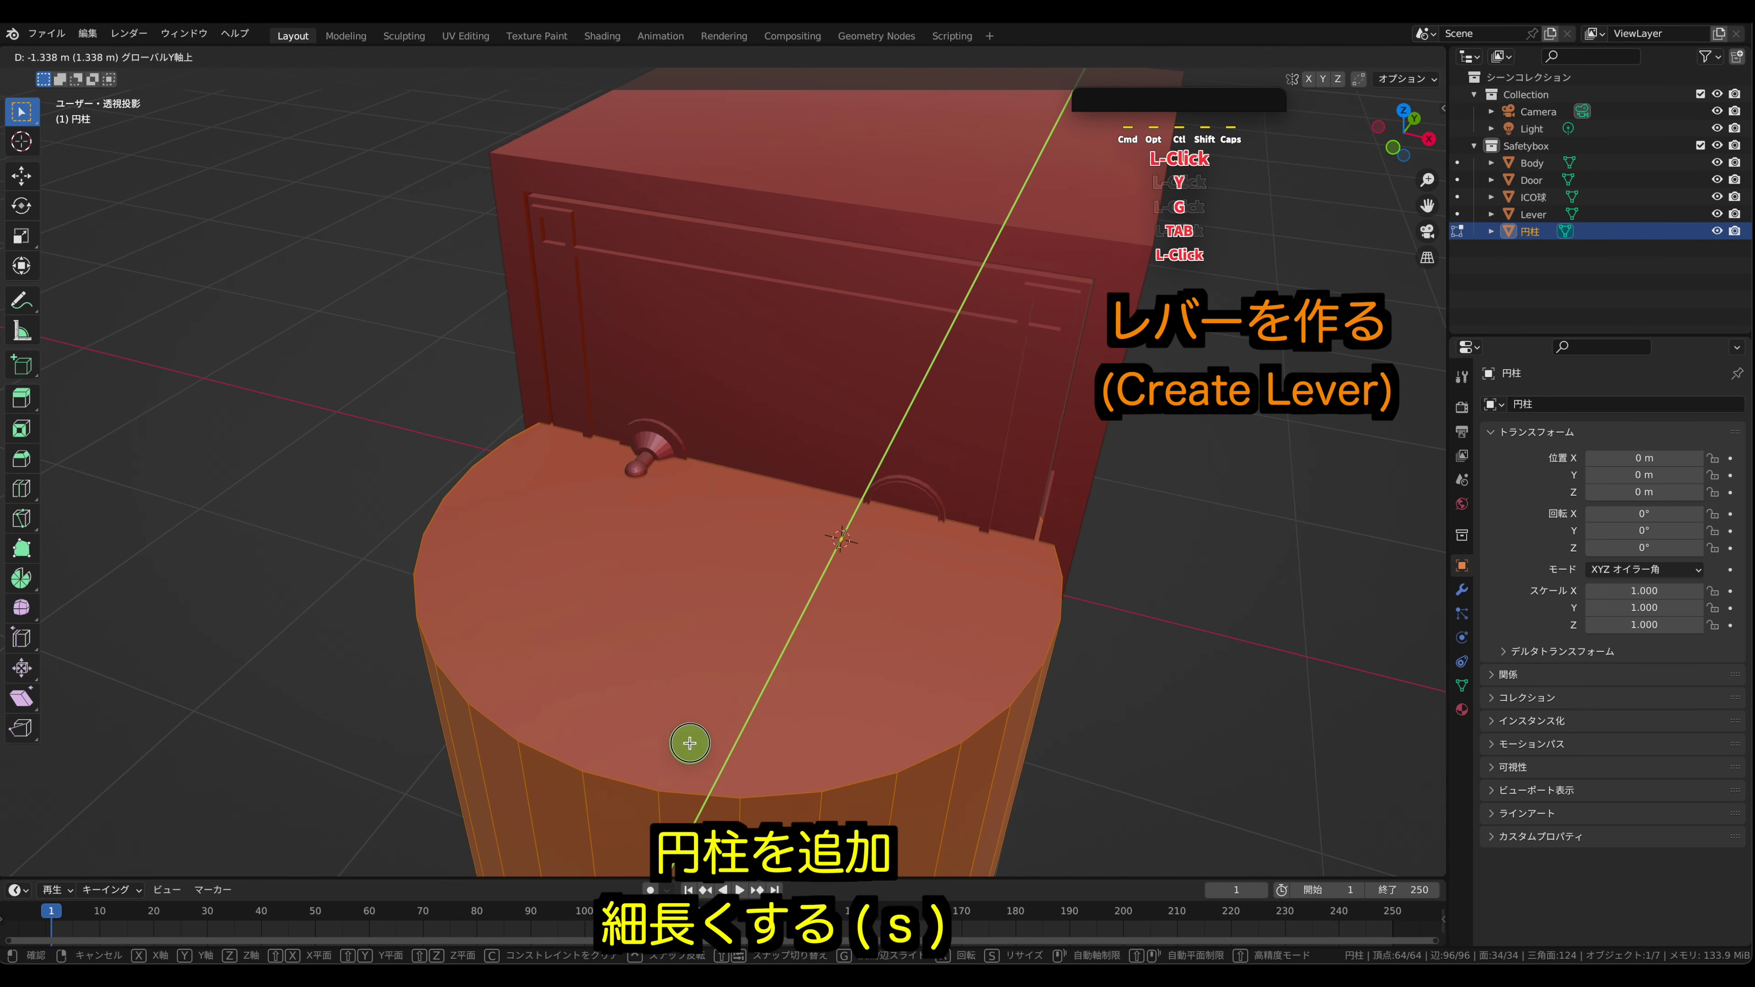
# - Scale the cylinder by about 0.182, stretch it by about 7.685 along Z, and scale it again by about 0.251
pyautogui.press('s')
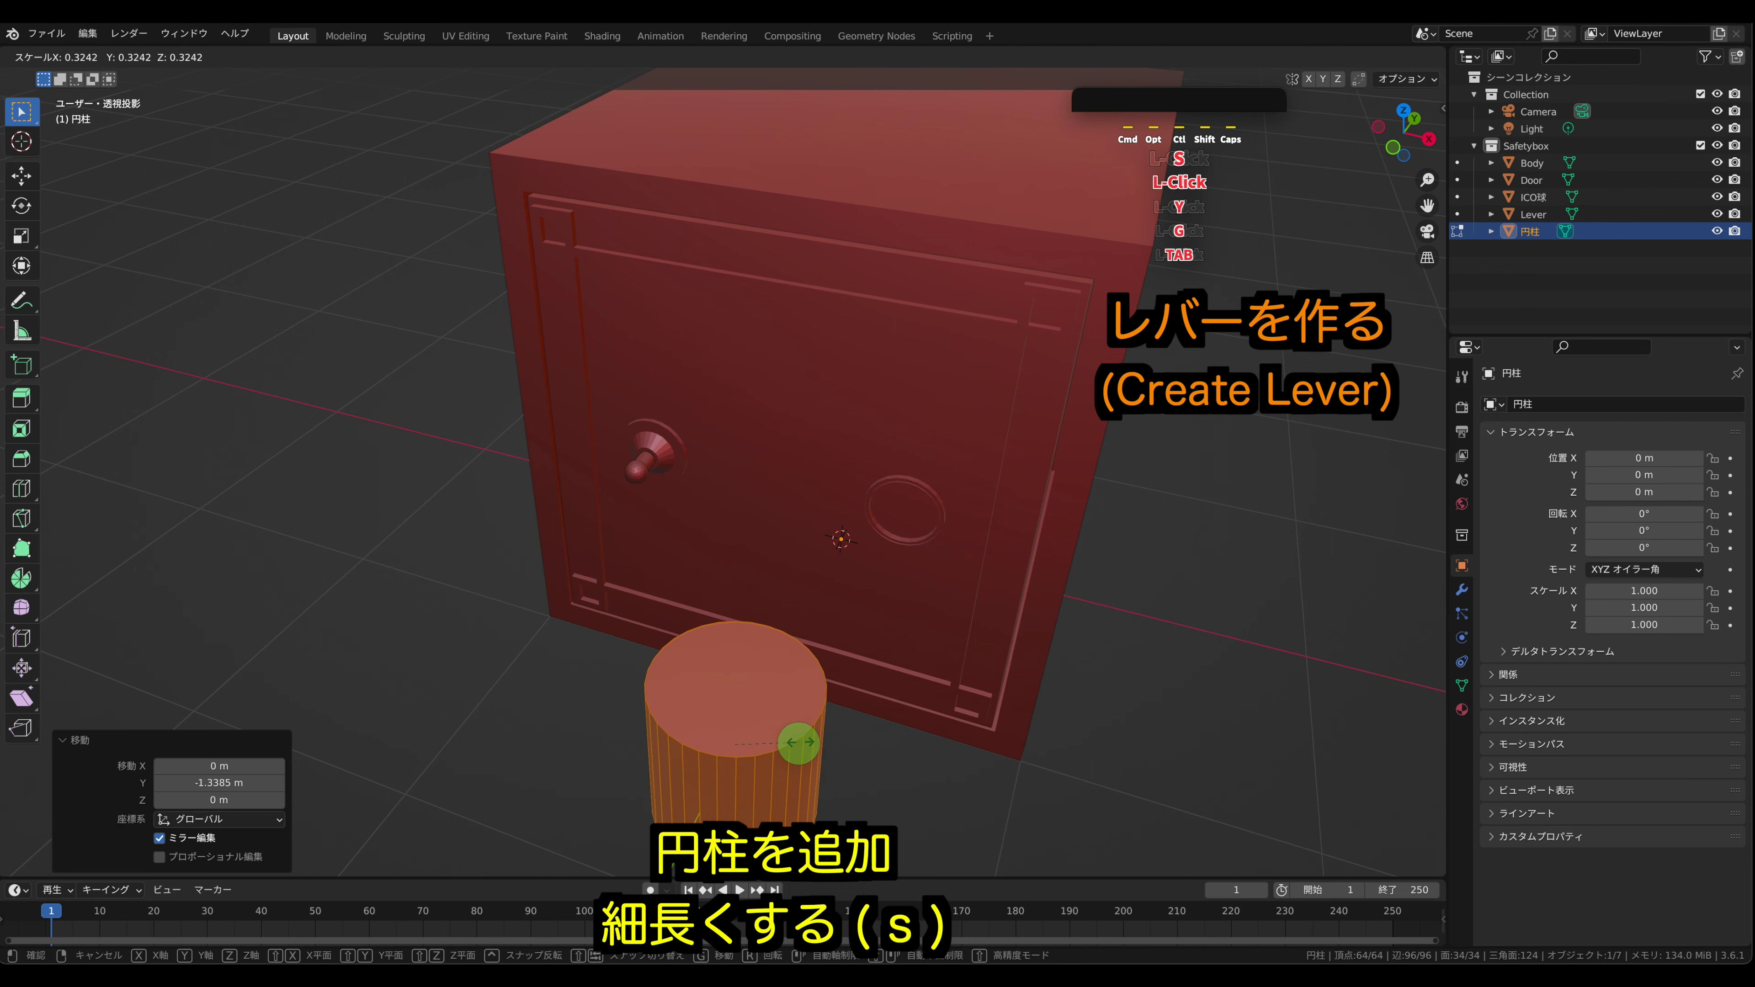
pyautogui.click(795, 700)
pyautogui.press('s')
pyautogui.press('z')
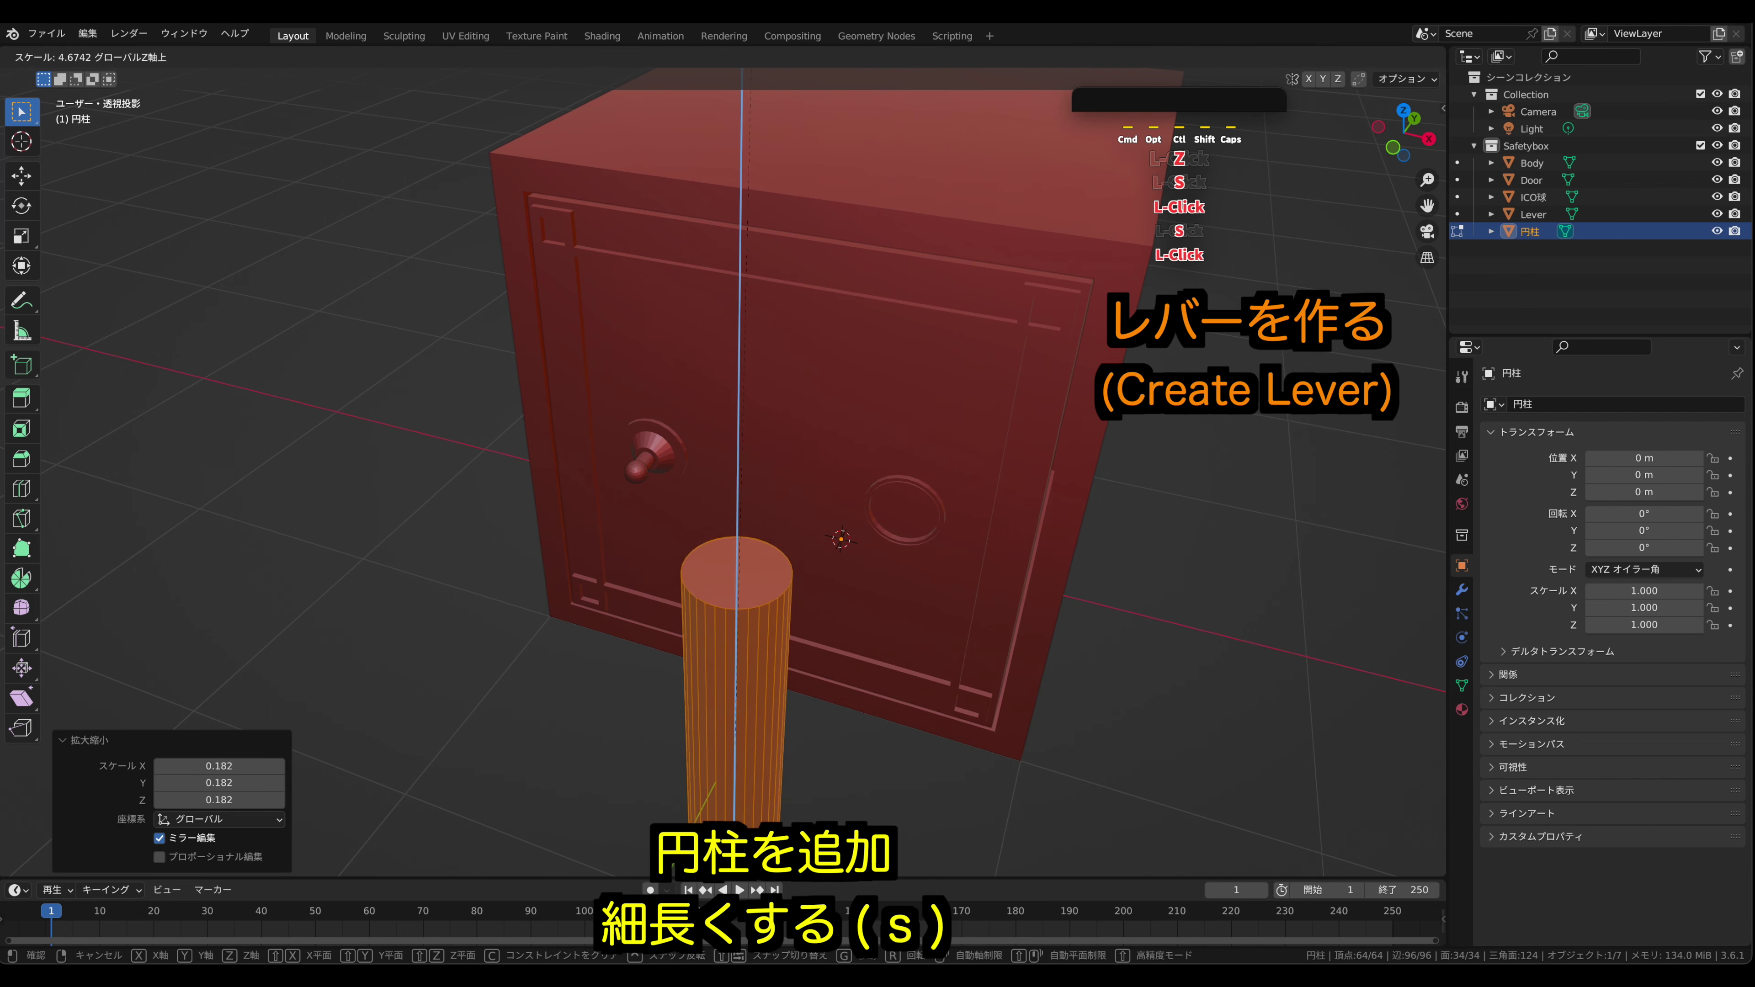
pyautogui.click(825, 423)
pyautogui.press('s')
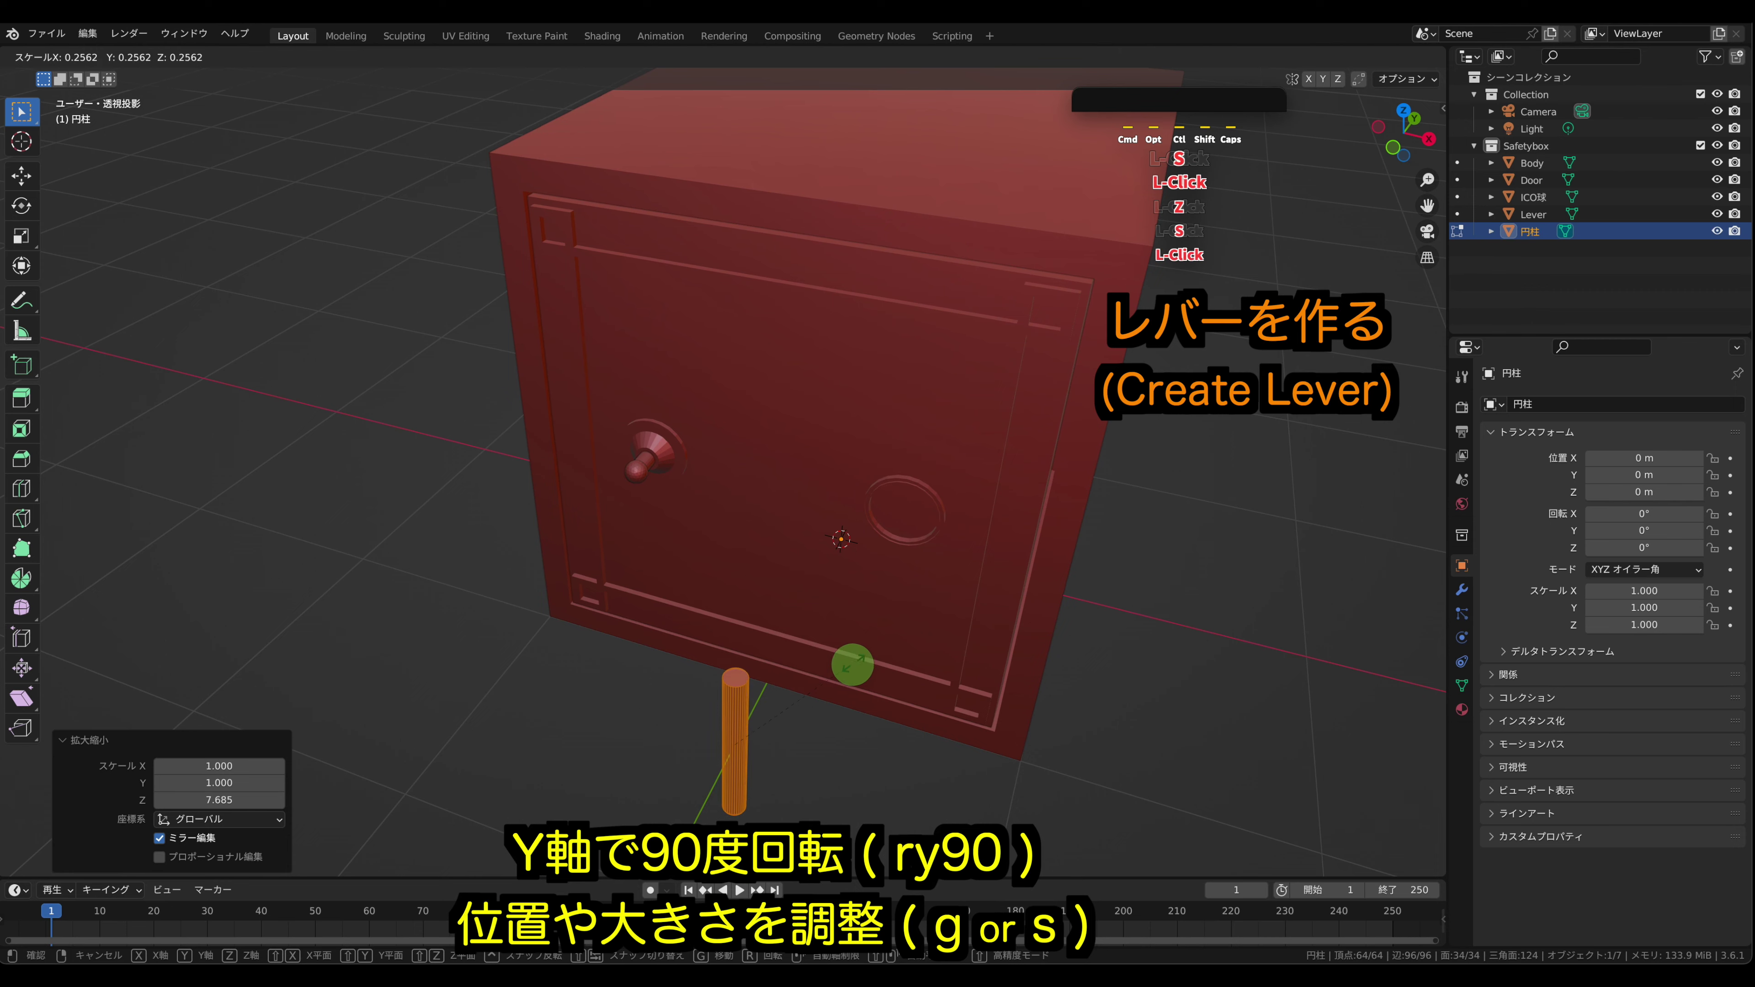
pyautogui.click(855, 658)
# - In the front view, rotate the cylinder 90° about Y and raise it about 1.014 m along Z
pyautogui.click(1394, 147)
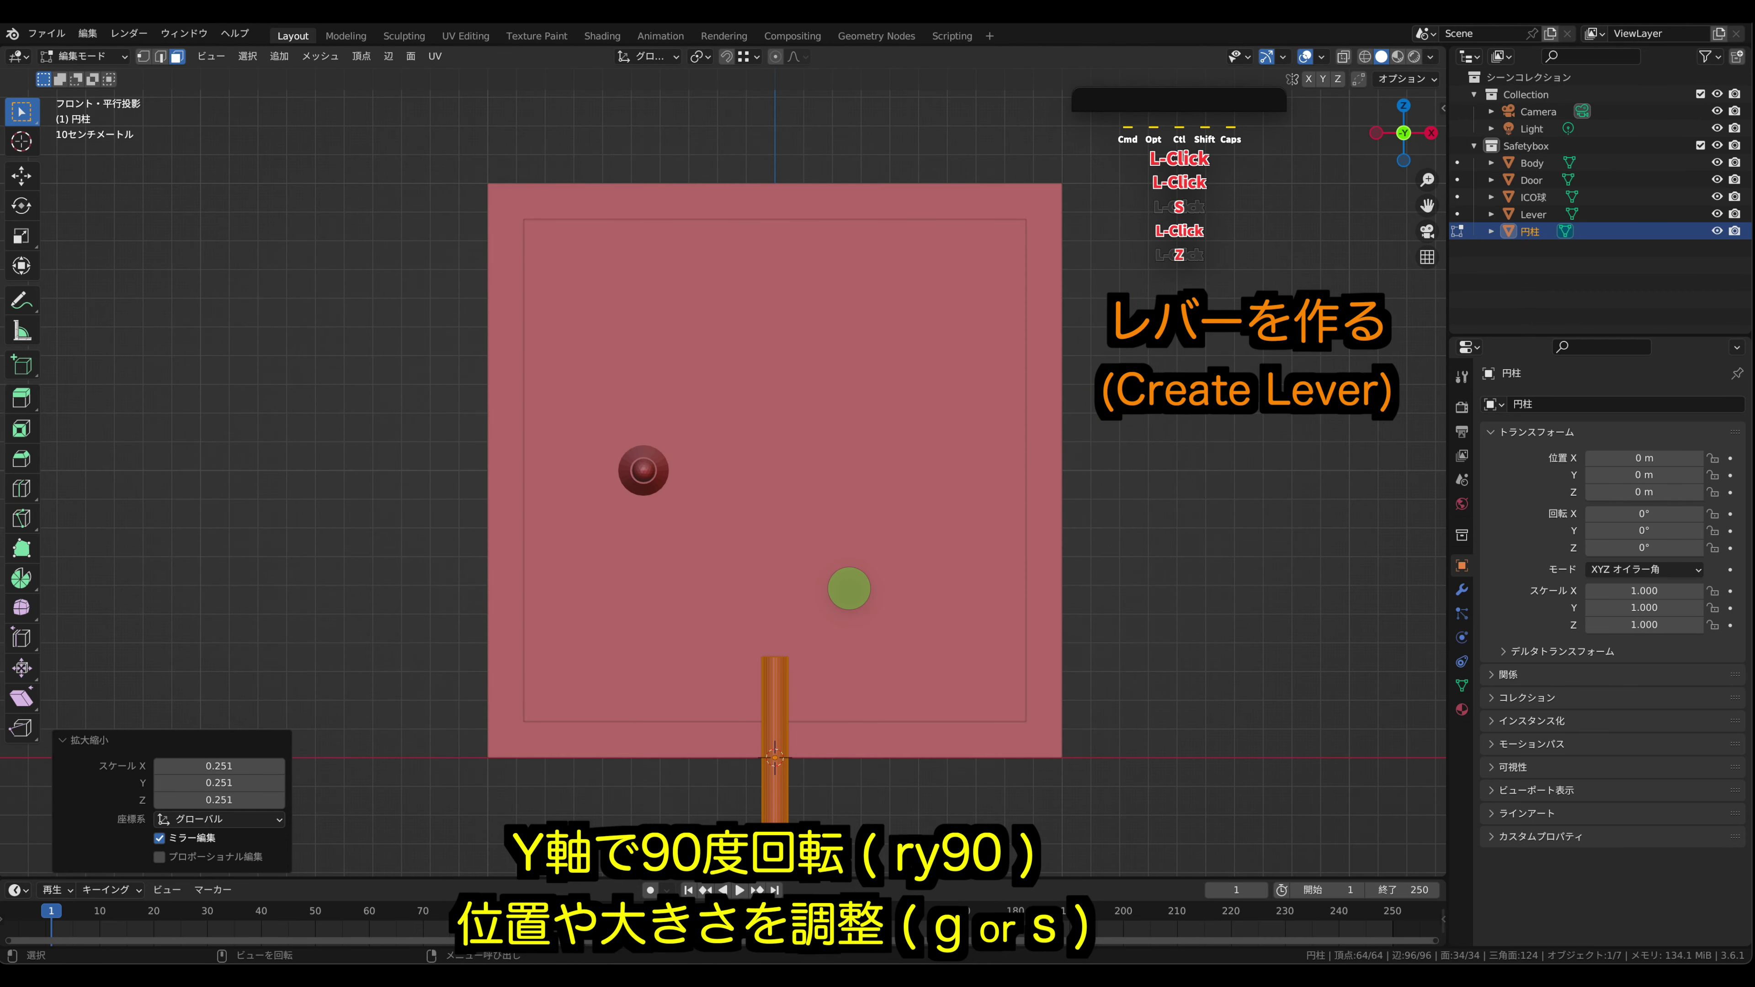
pyautogui.press('r')
pyautogui.press('y')
pyautogui.press('9')
pyautogui.press('0')
pyautogui.click(848, 587)
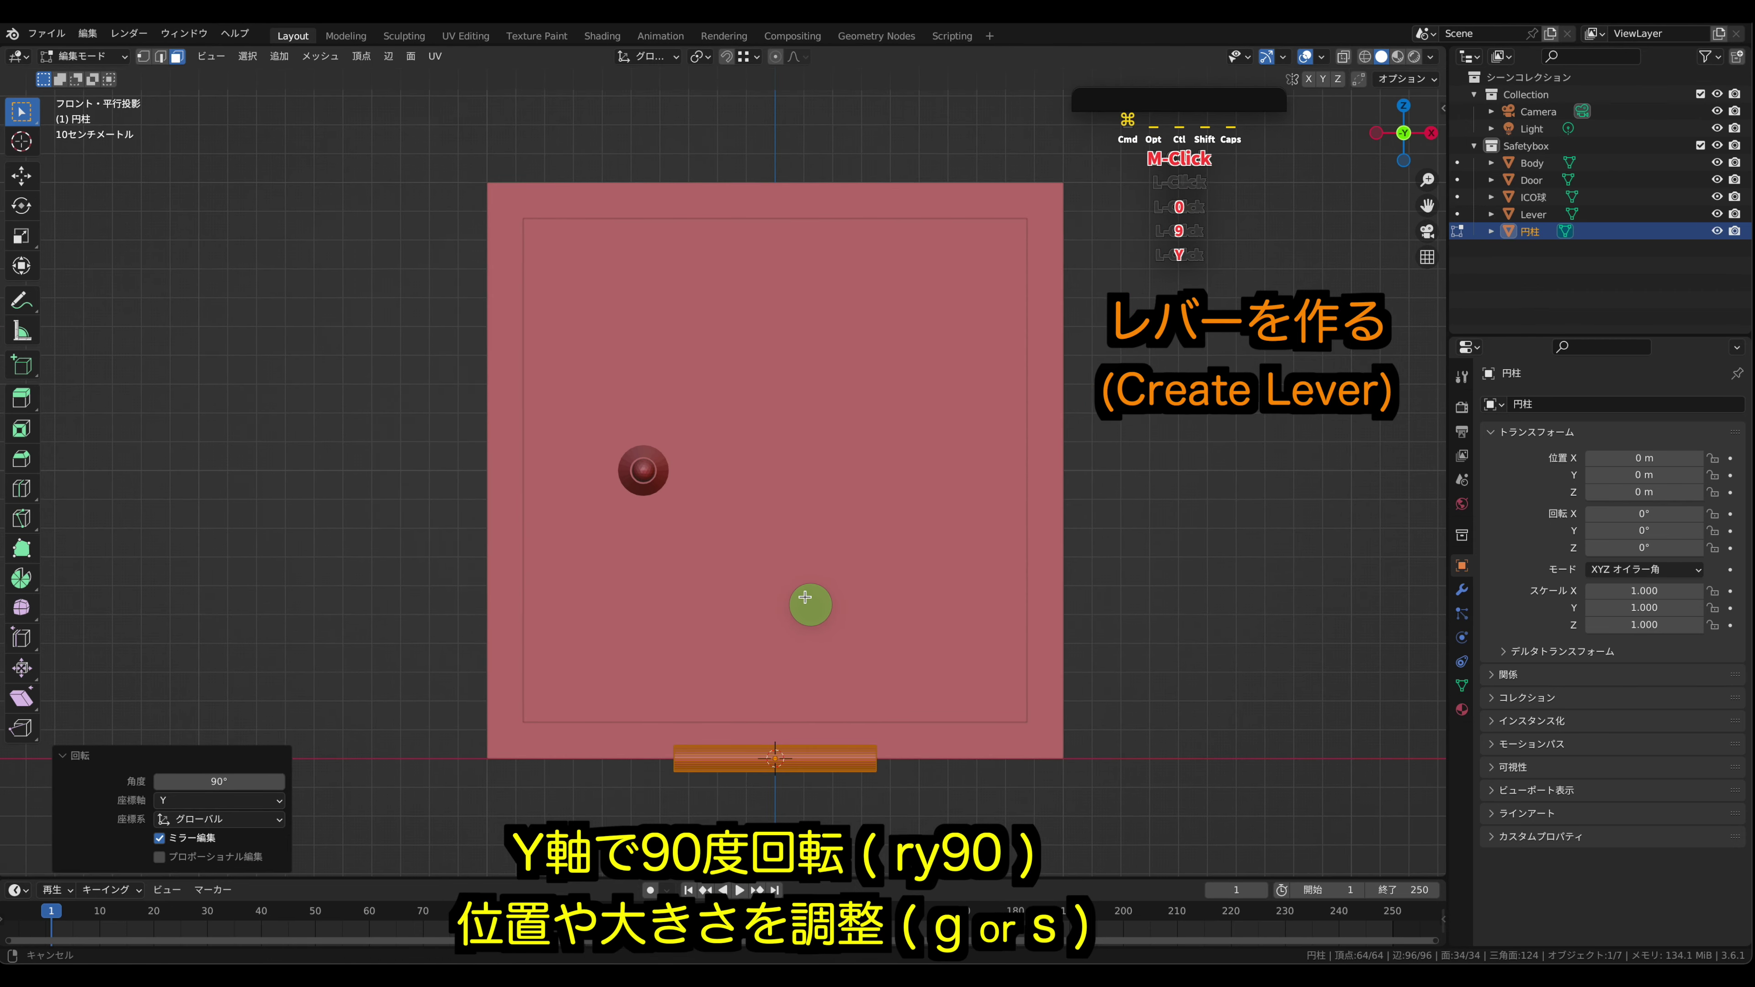
pyautogui.scroll(1, 803, 567)
pyautogui.press('g')
pyautogui.press('z')
pyautogui.click(823, 177)
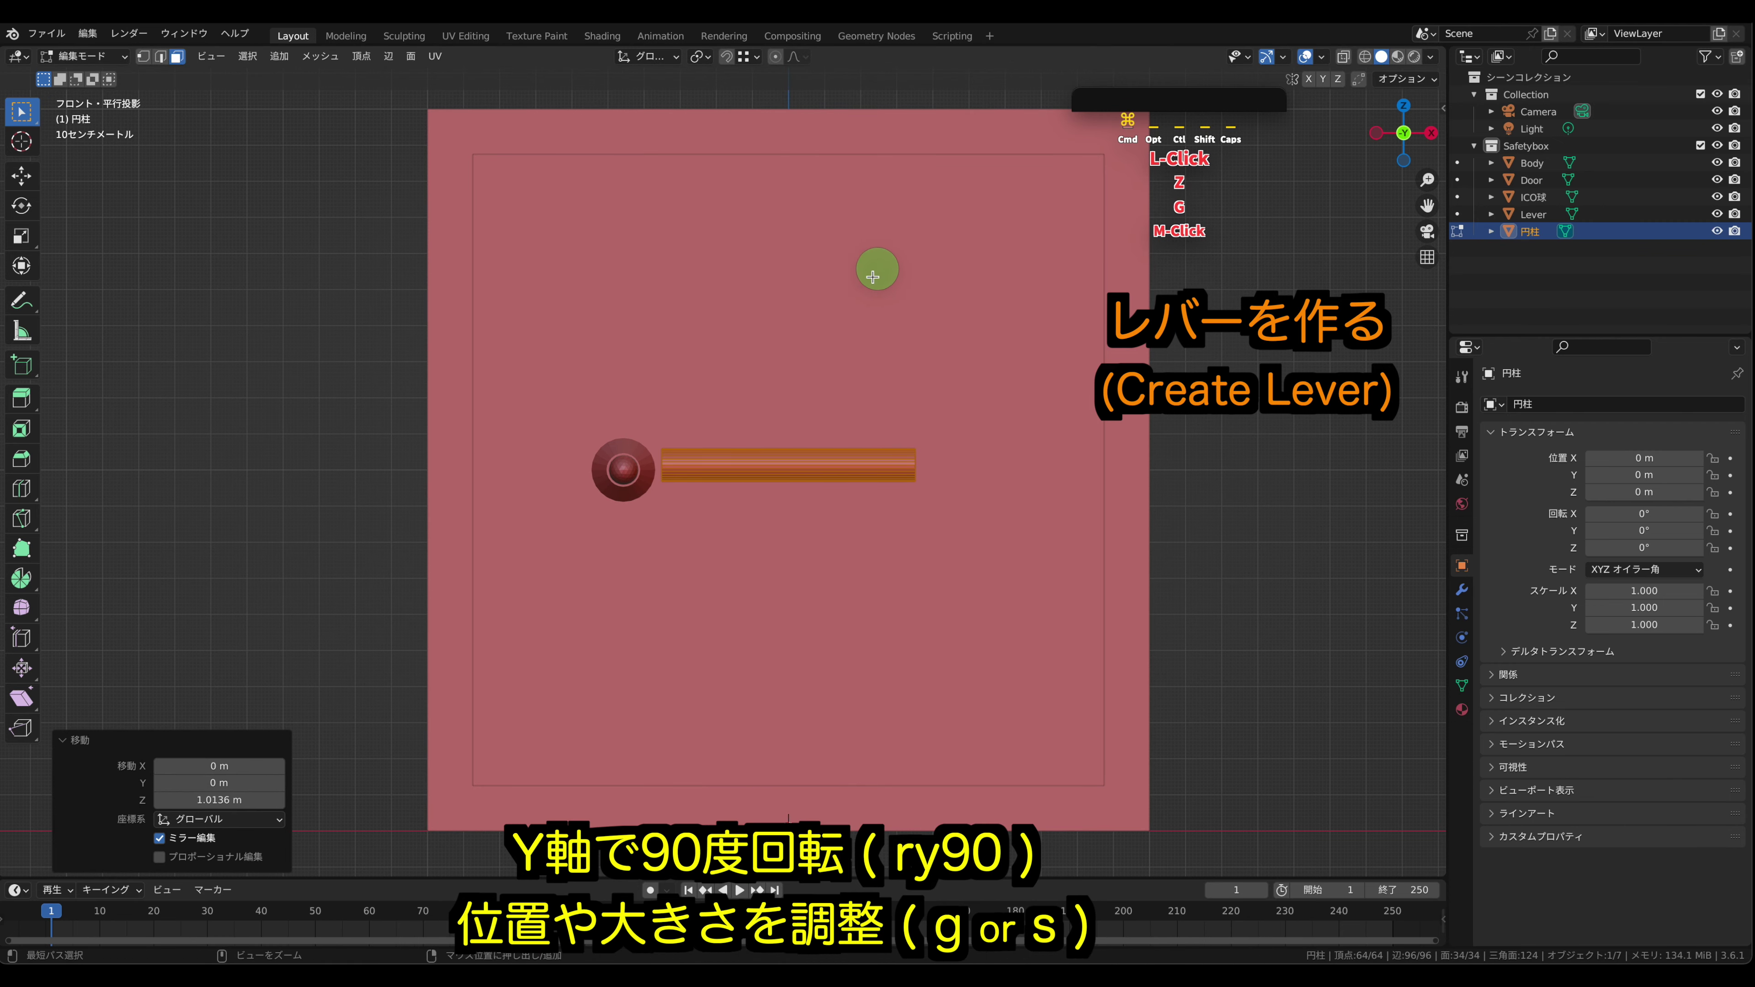
# - Scale the cylinder by about 0.771 and again by 0.857, and move it about -0.206 m in X towards the lever's ball
pyautogui.keyDown('shift'); pyautogui.moveTo(789, 471); pyautogui.dragTo(711, 563, button='middle'); pyautogui.keyUp('shift')
pyautogui.keyDown('ctrl'); pyautogui.moveTo(709, 552); pyautogui.dragTo(735, 458, button='middle'); pyautogui.keyUp('ctrl')
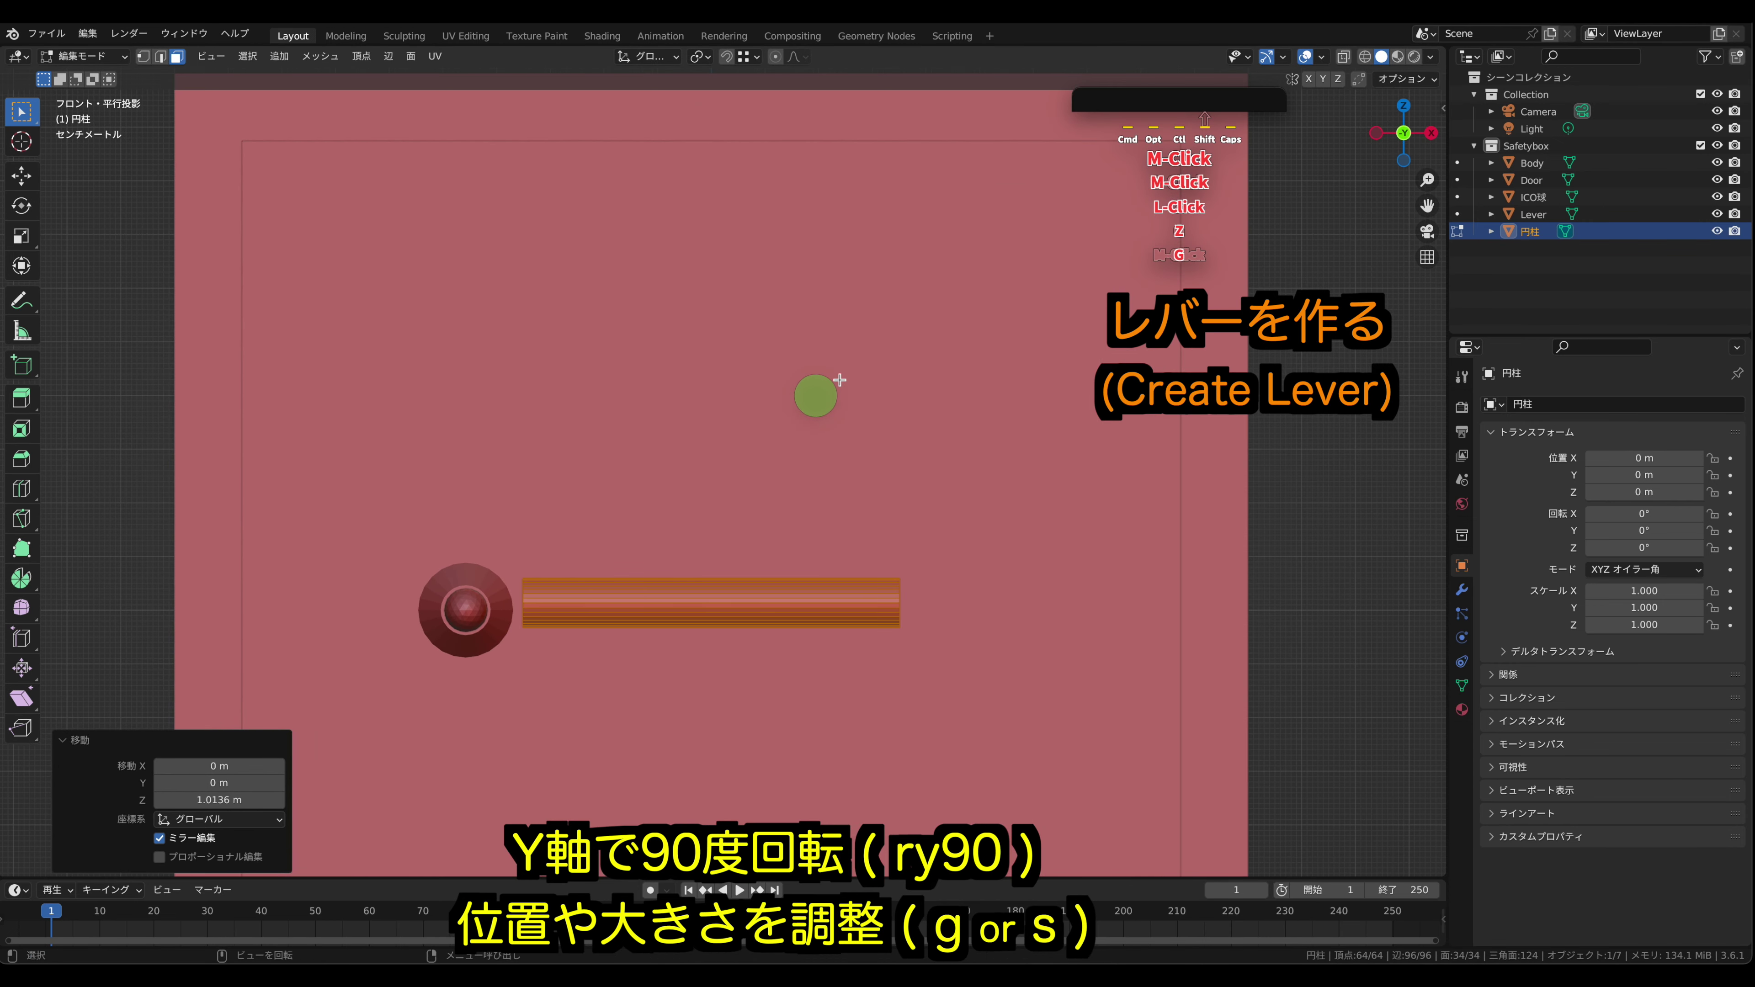
pyautogui.press('s')
pyautogui.click(851, 413)
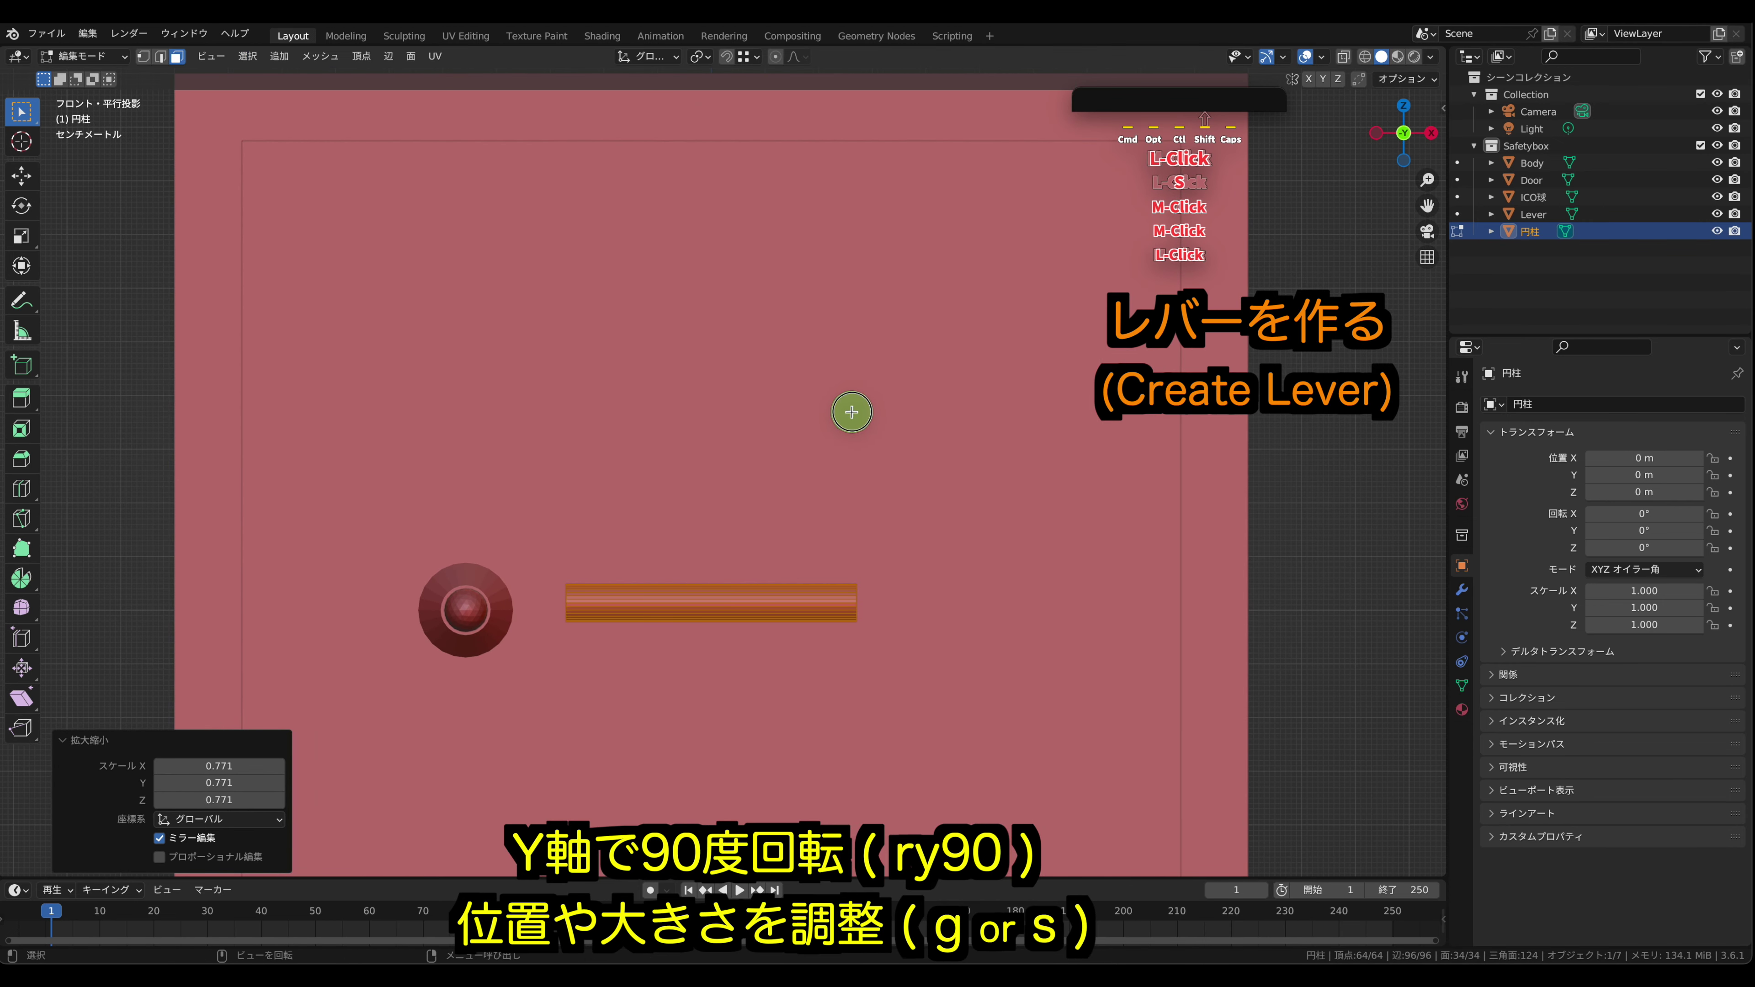
pyautogui.press('s')
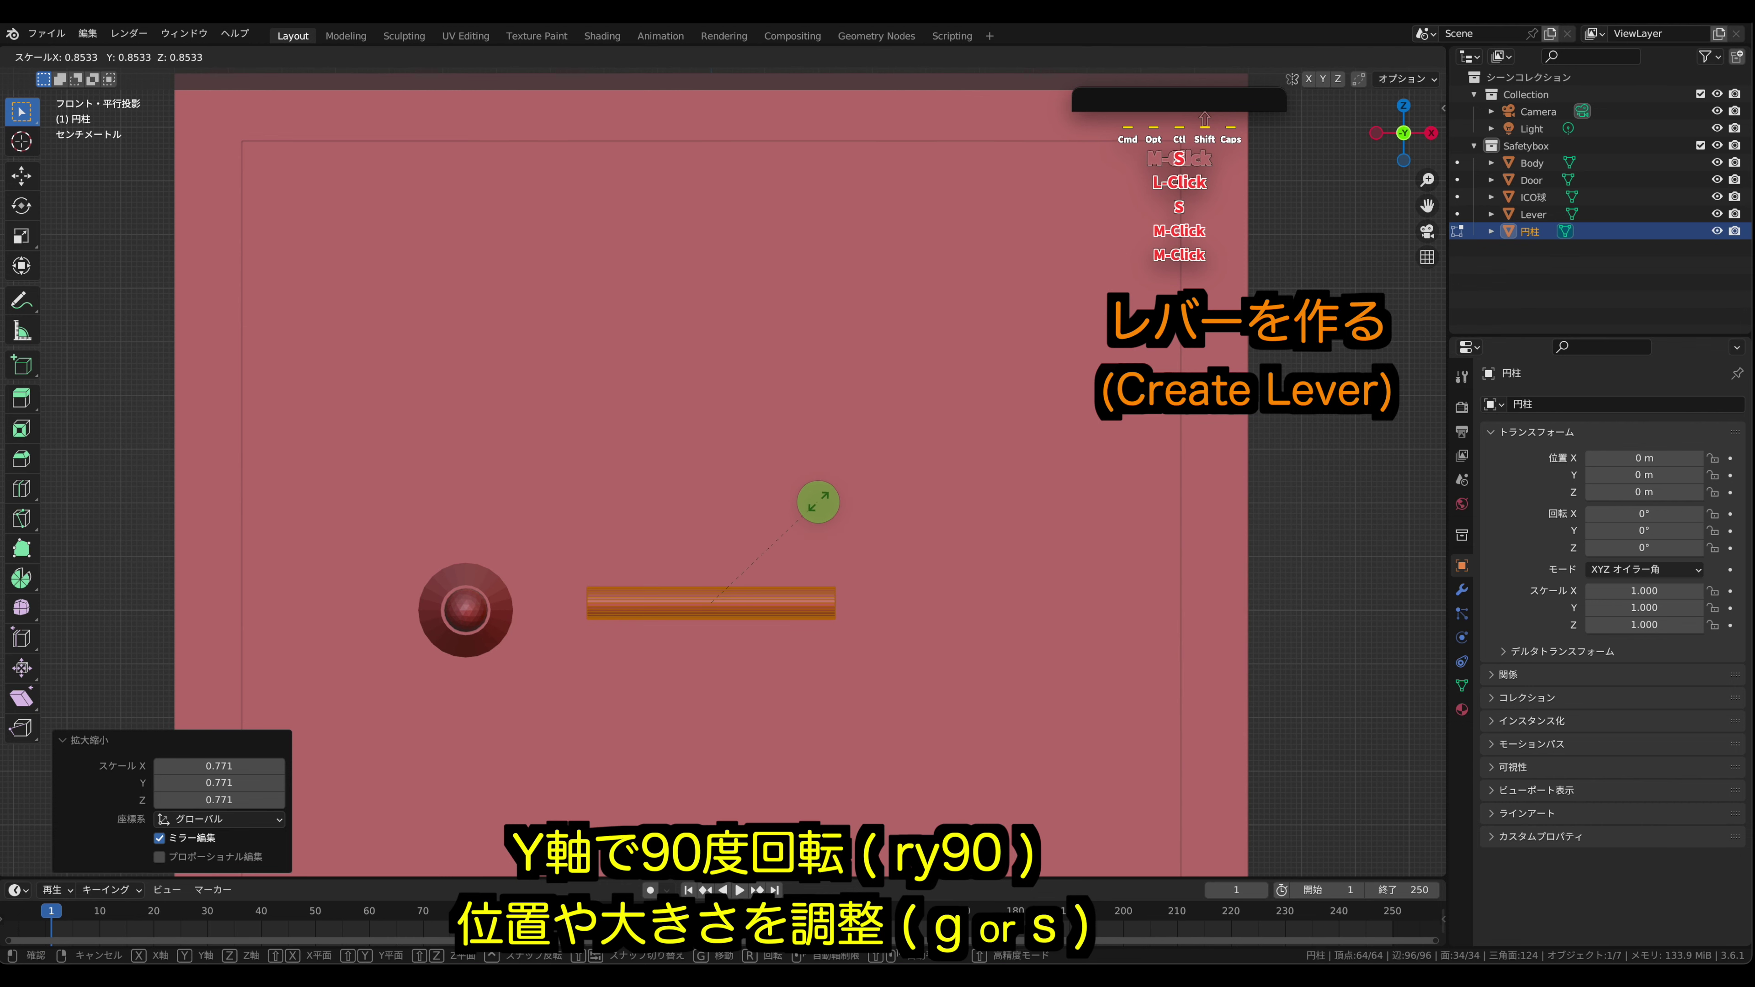
pyautogui.click(816, 502)
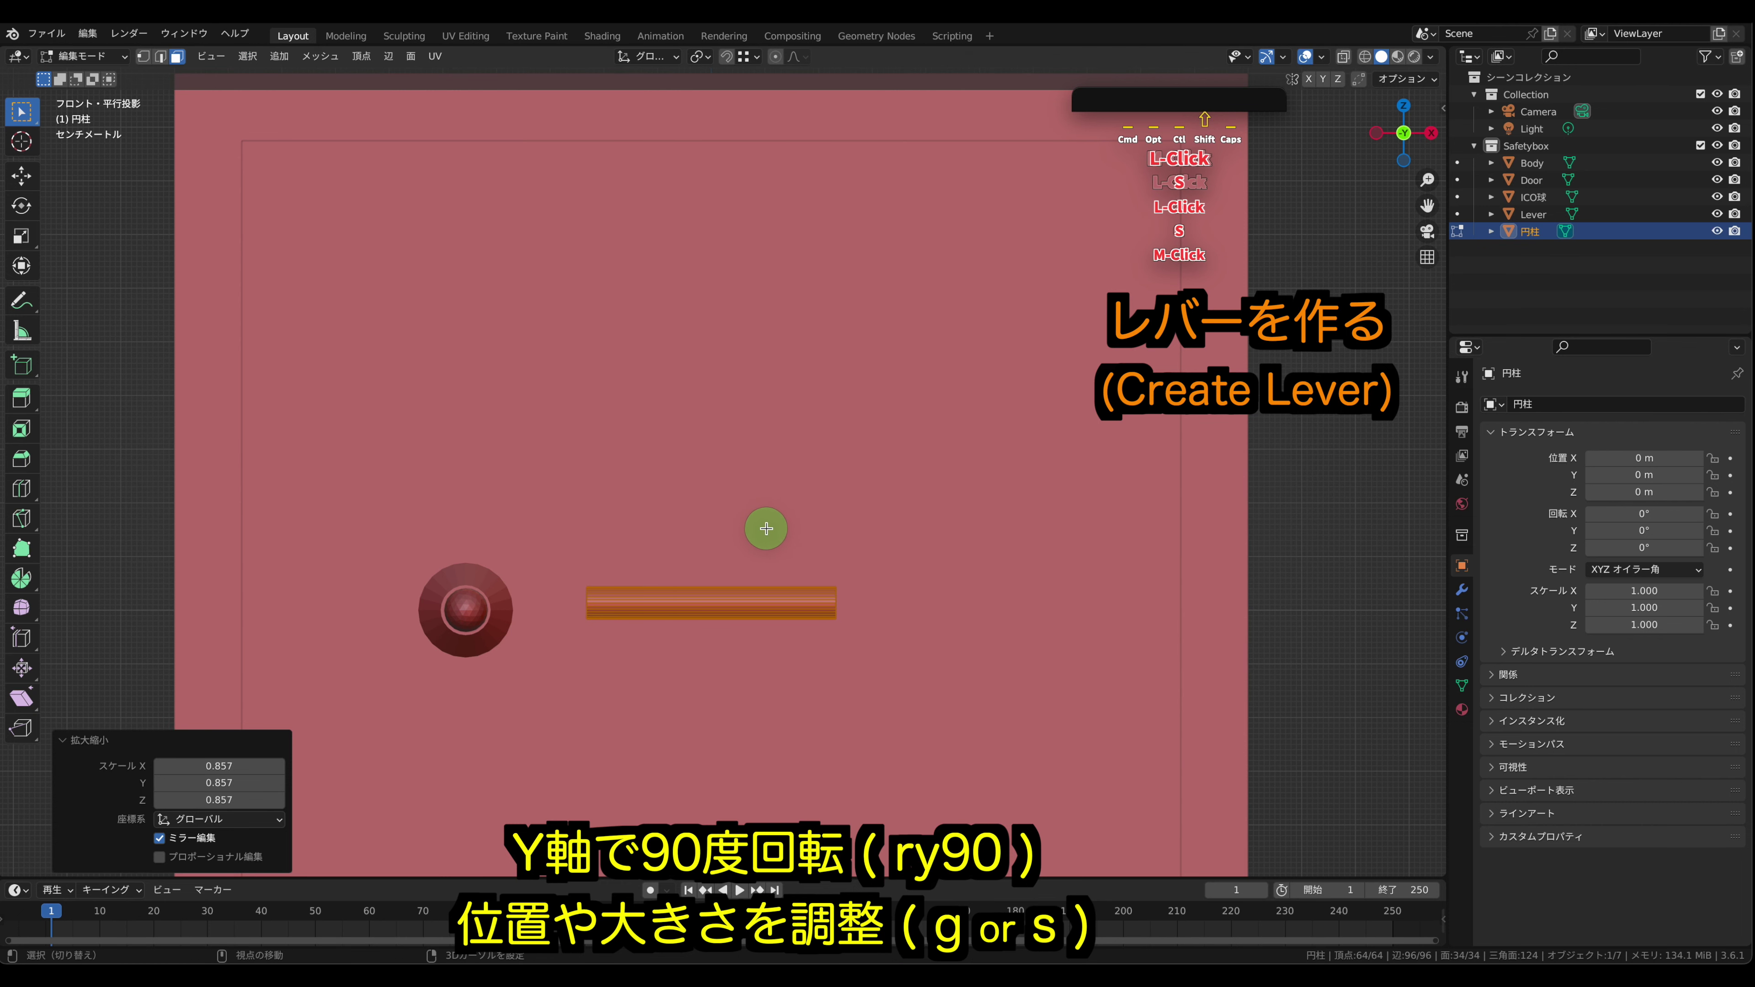
pyautogui.press('g')
pyautogui.click(661, 541)
pyautogui.moveTo(662, 509); pyautogui.dragTo(587, 542, button='middle')
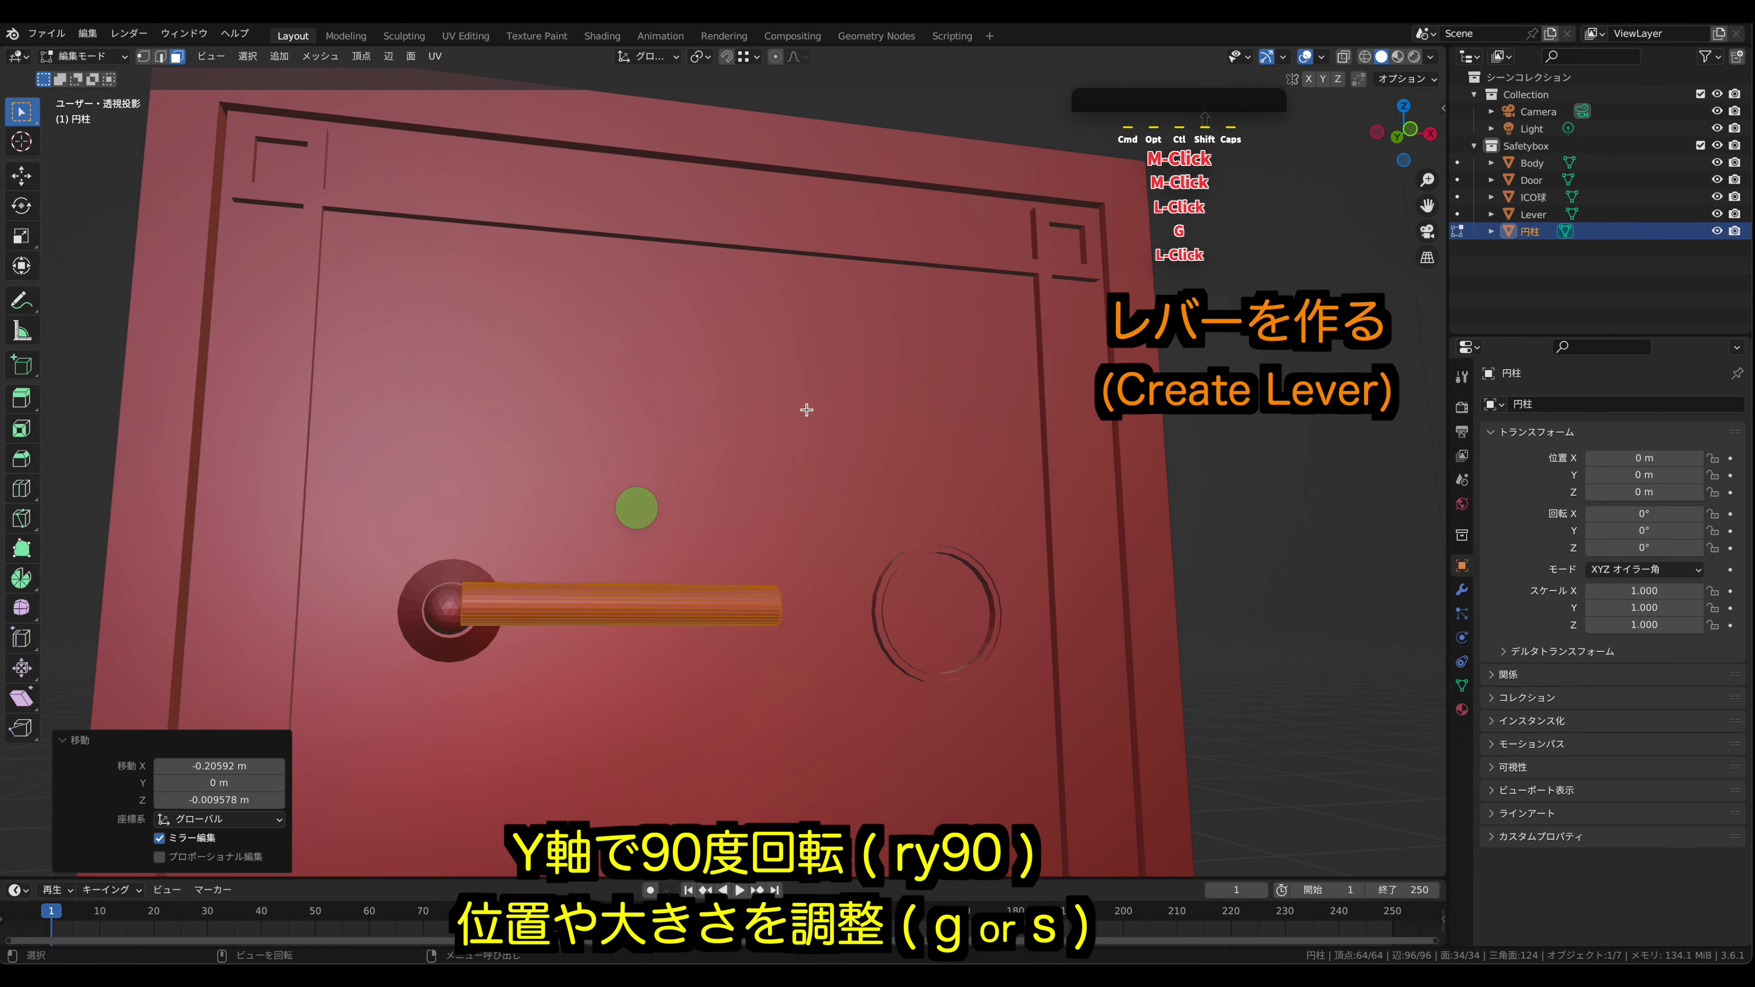
# - In the front view, scale the cylinder by about 0.927 and align it with the centre of the ball in X and Z
pyautogui.click(1403, 132)
pyautogui.press('s')
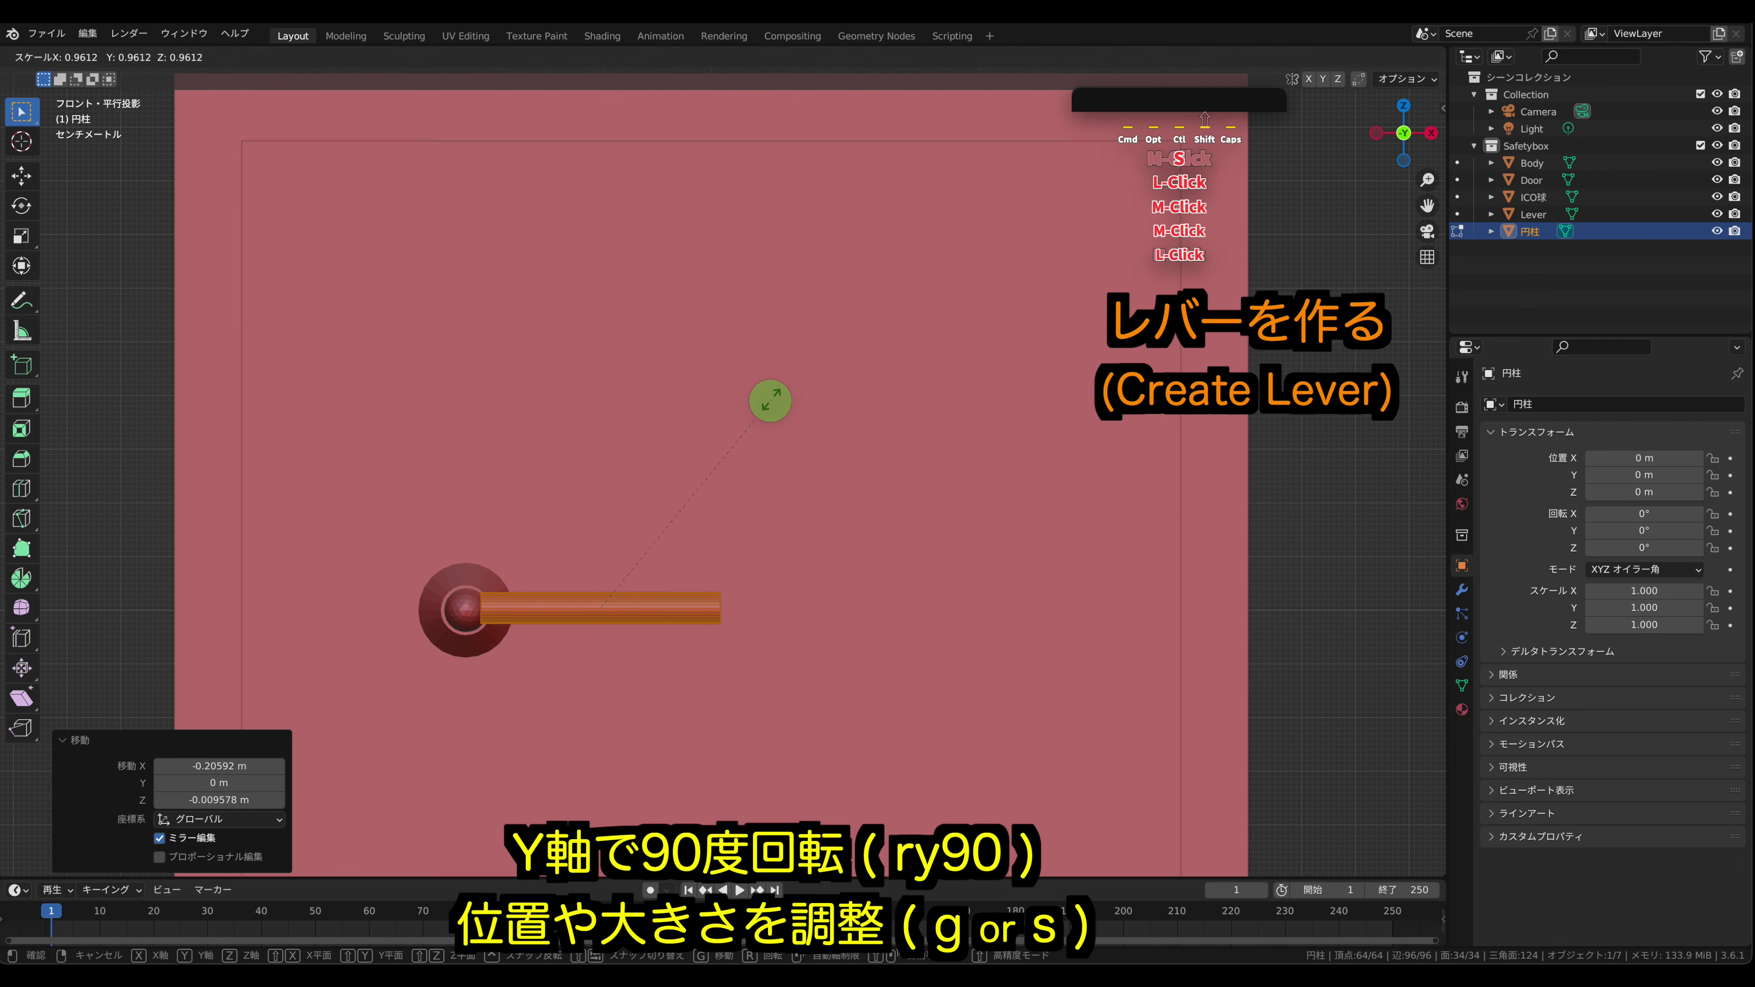
pyautogui.click(763, 407)
pyautogui.keyDown('shift'); pyautogui.moveTo(626, 537); pyautogui.dragTo(697, 470, button='middle'); pyautogui.keyUp('shift')
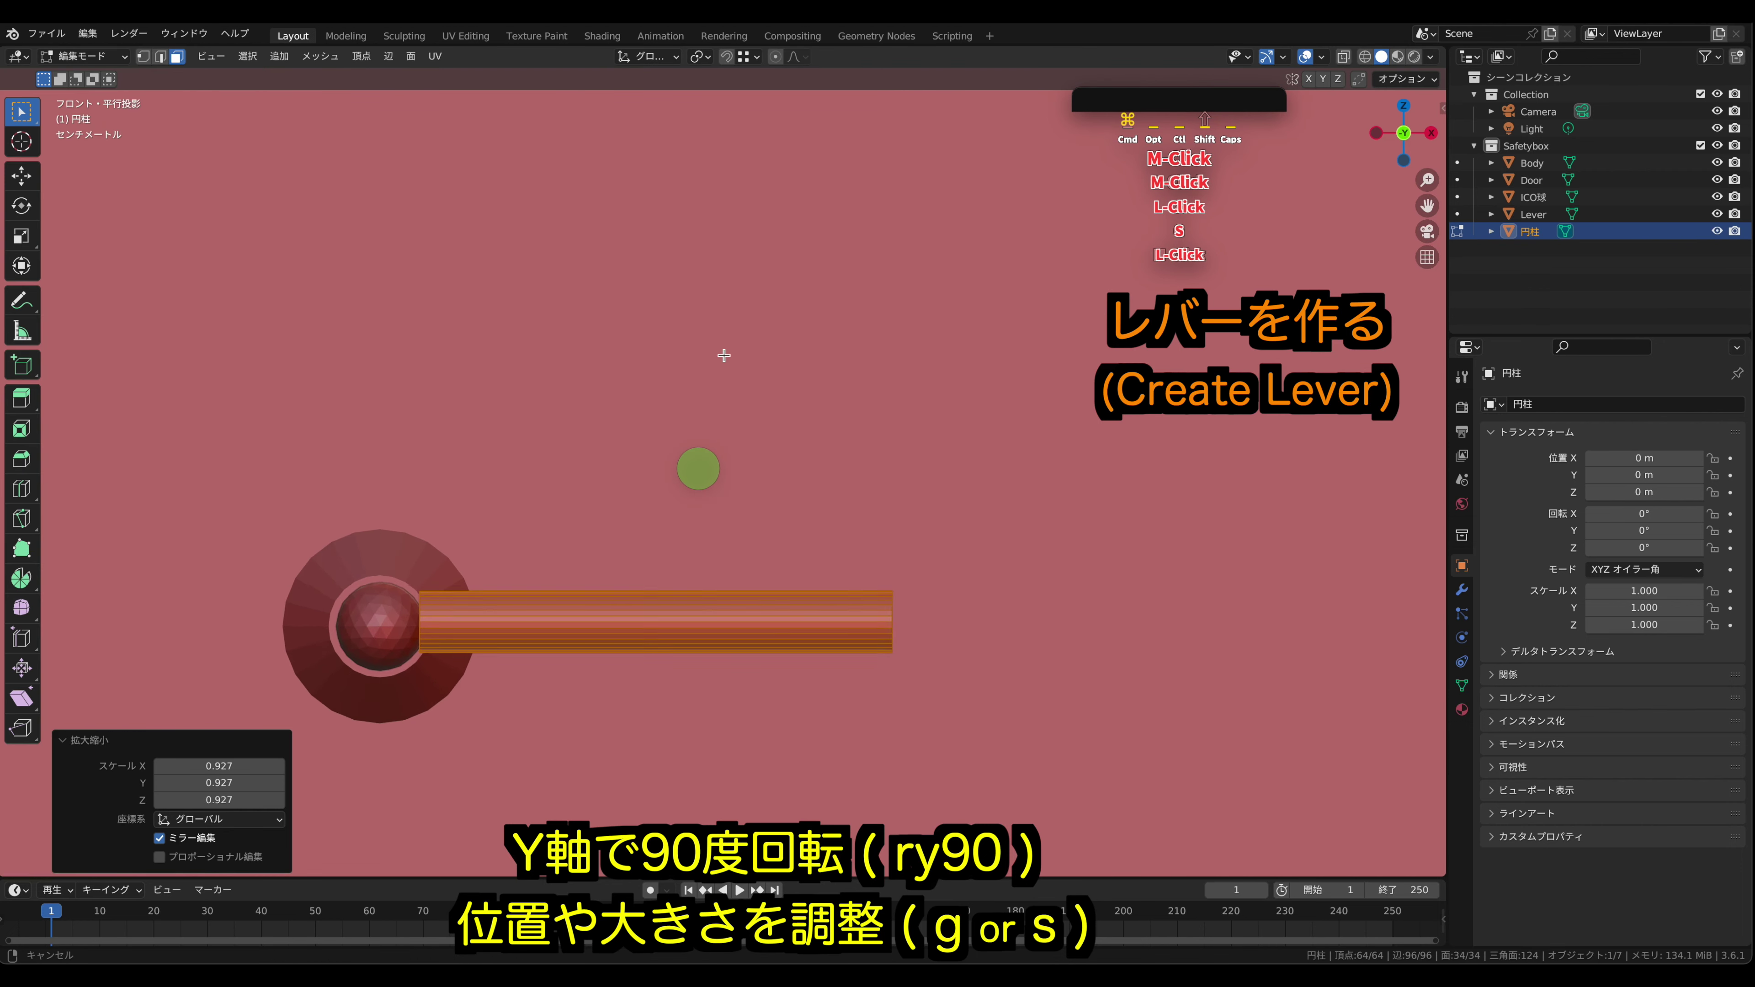
pyautogui.press('g')
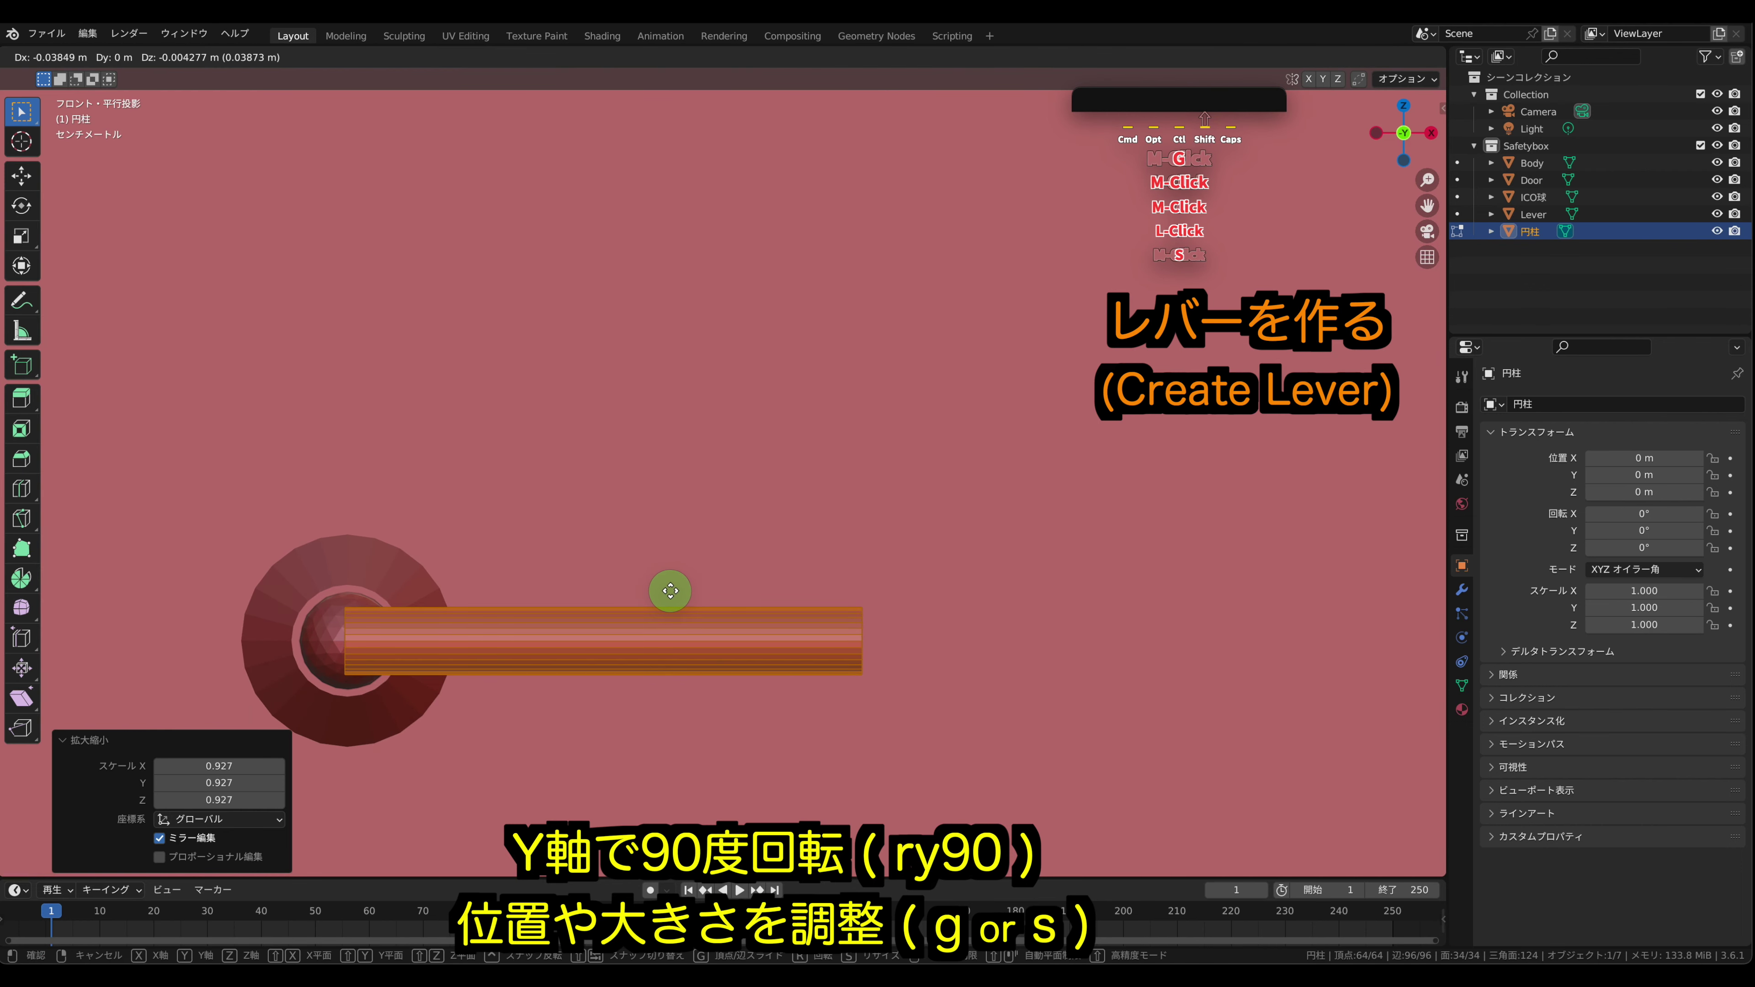
pyautogui.click(671, 588)
pyautogui.press('g')
pyautogui.press('z')
pyautogui.click(692, 574)
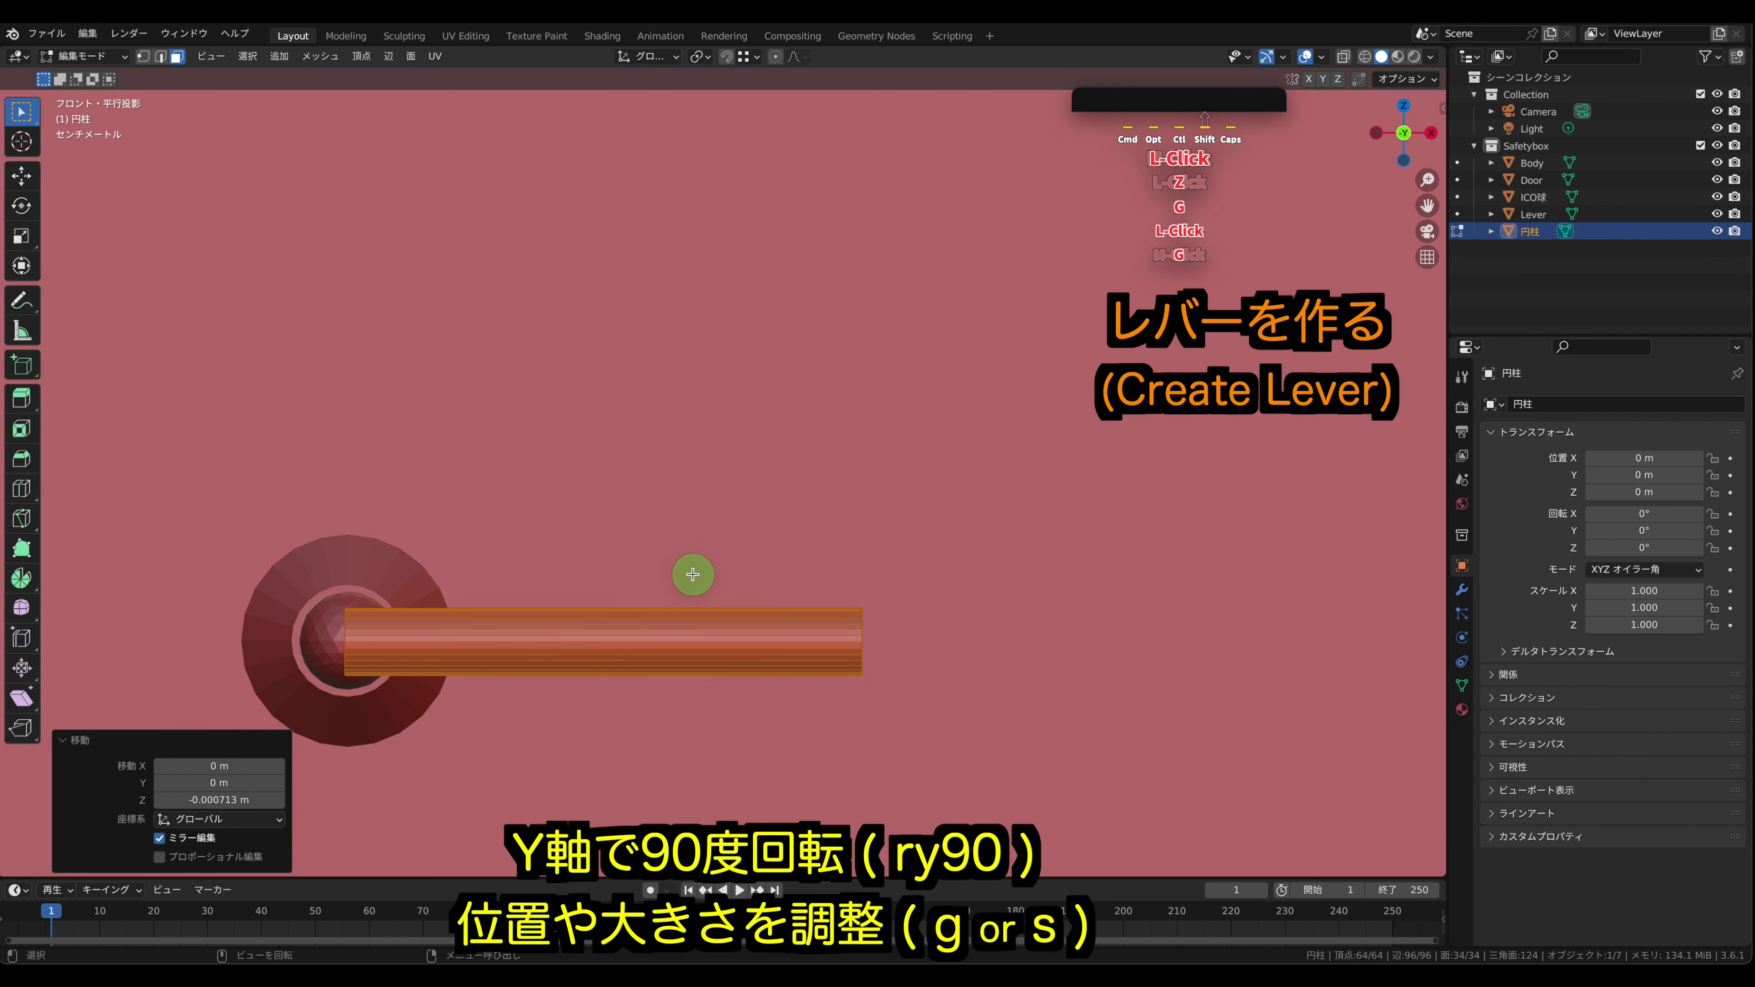
# - In the top view, move the cylinder about 0.192 m along Y so it lines up with the ball
pyautogui.click(1402, 106)
pyautogui.keyDown('shift'); pyautogui.moveTo(638, 662); pyautogui.dragTo(664, 614, button='middle'); pyautogui.keyUp('shift')
pyautogui.press('g')
pyautogui.press('y')
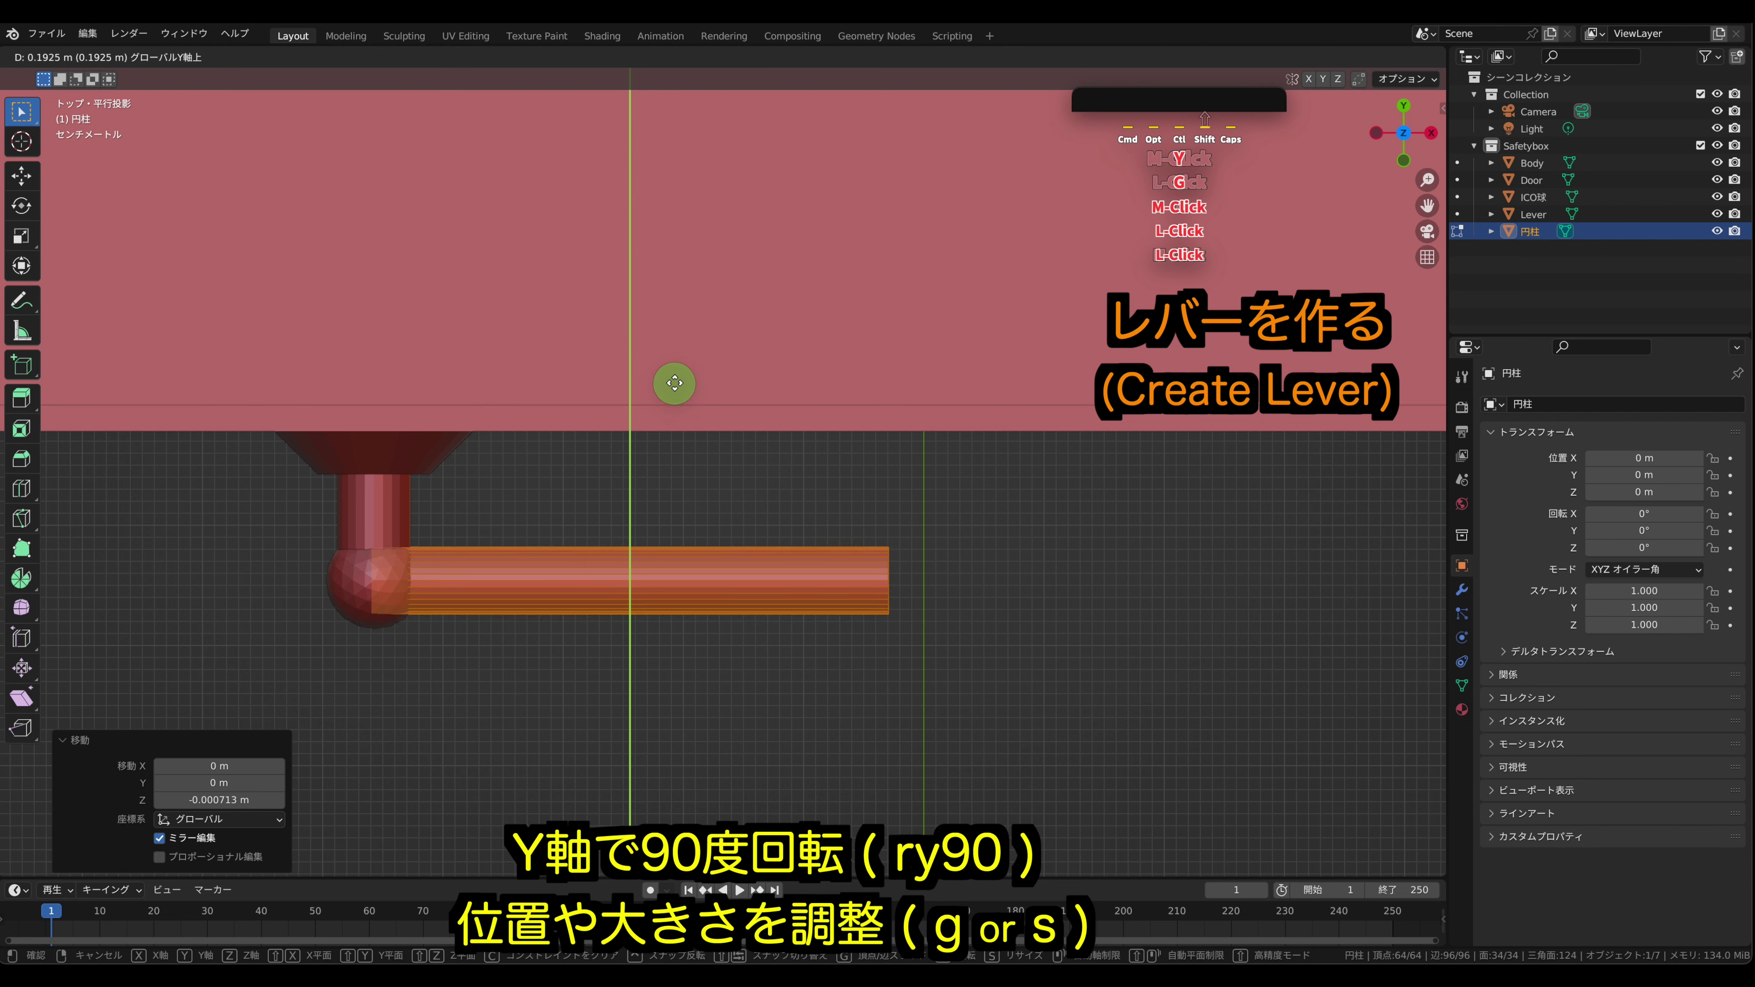
pyautogui.click(675, 383)
# - Scale the cylinder by about 0.91, shift it along X against the ball, and return to Object Mode
pyautogui.press('s')
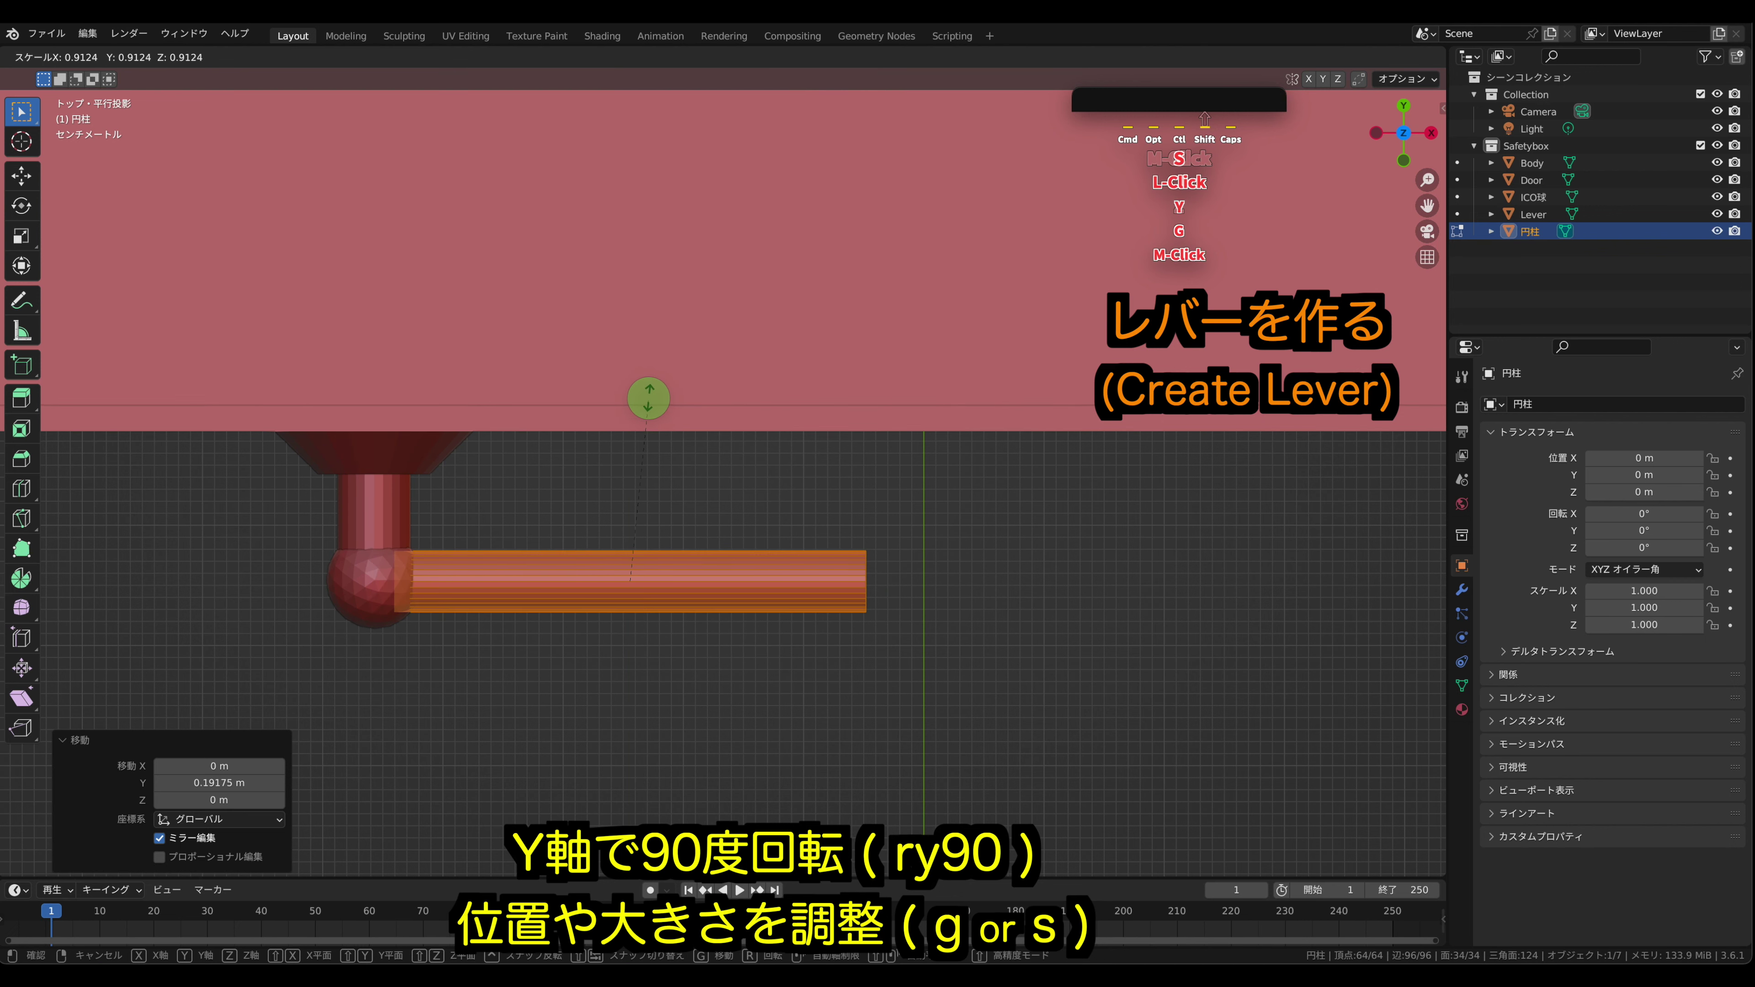
pyautogui.click(643, 403)
pyautogui.press('g')
pyautogui.press('y')
pyautogui.press('x')
pyautogui.click(854, 405)
pyautogui.press('Tab')
# - Select the cylinder's free end face, move it about -0.048 m along X, and scale it by about 1.438
pyautogui.moveTo(999, 658); pyautogui.dragTo(945, 609, button='middle')
pyautogui.press('Tab')
pyautogui.click(795, 717)
pyautogui.press('g')
pyautogui.press('x')
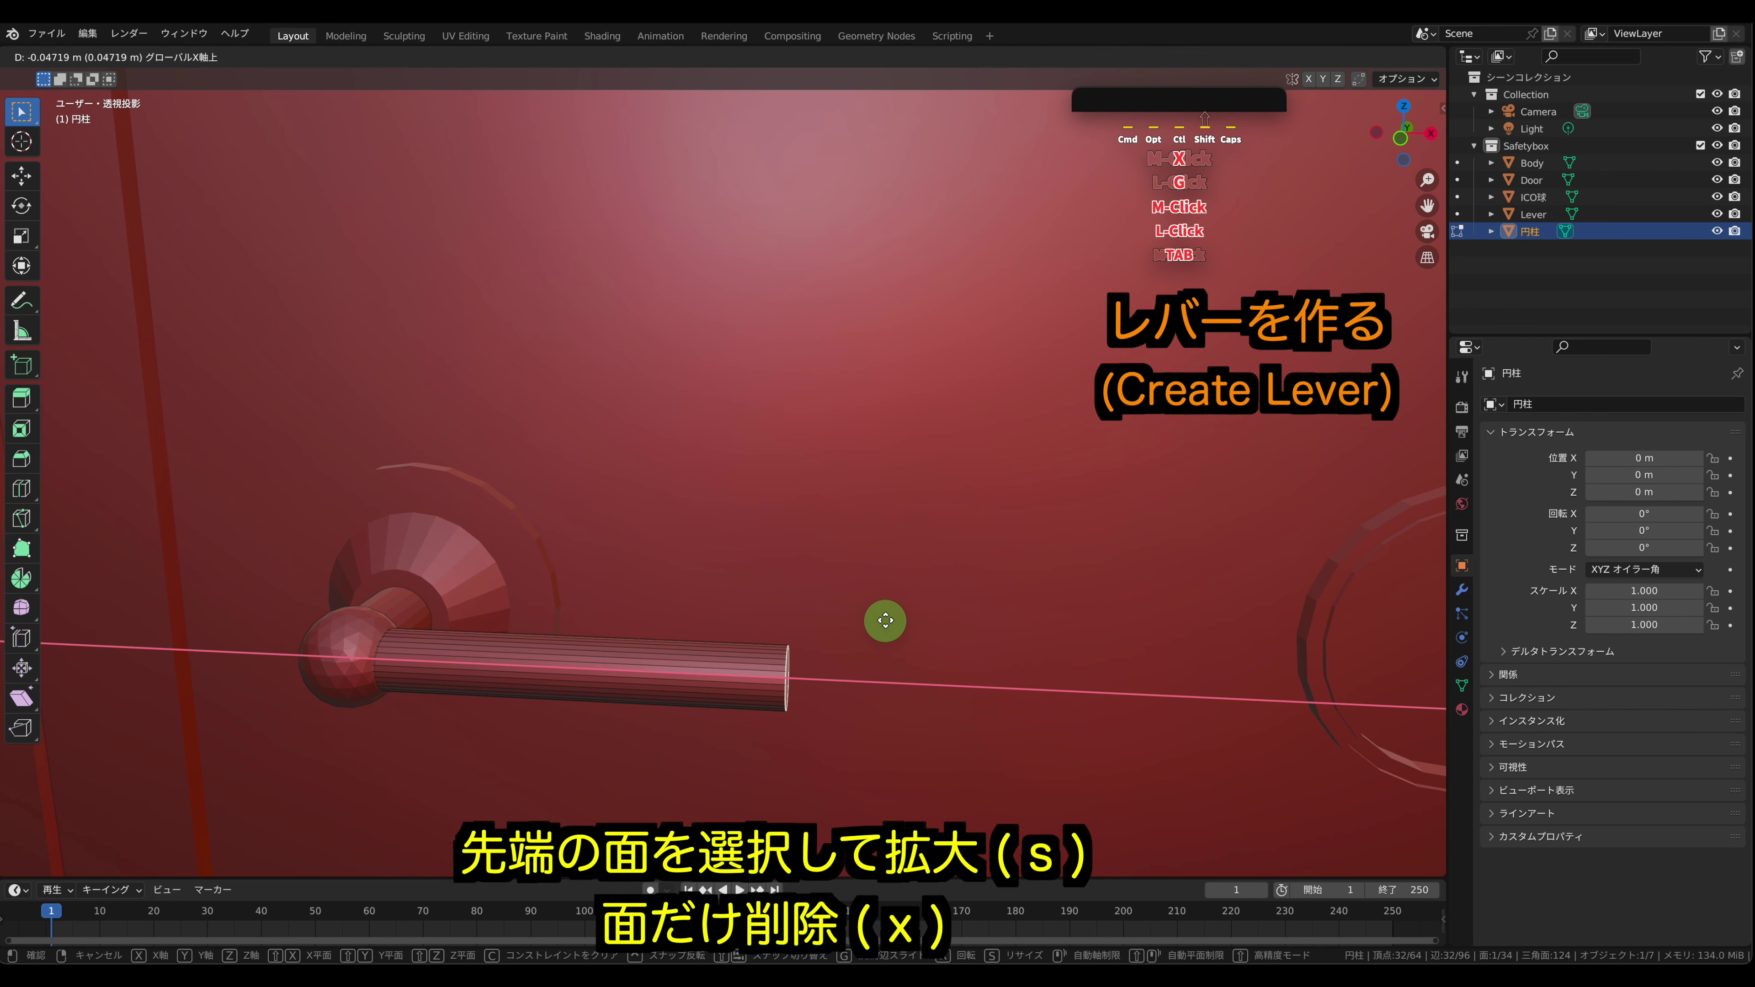
pyautogui.click(887, 619)
pyautogui.press('s')
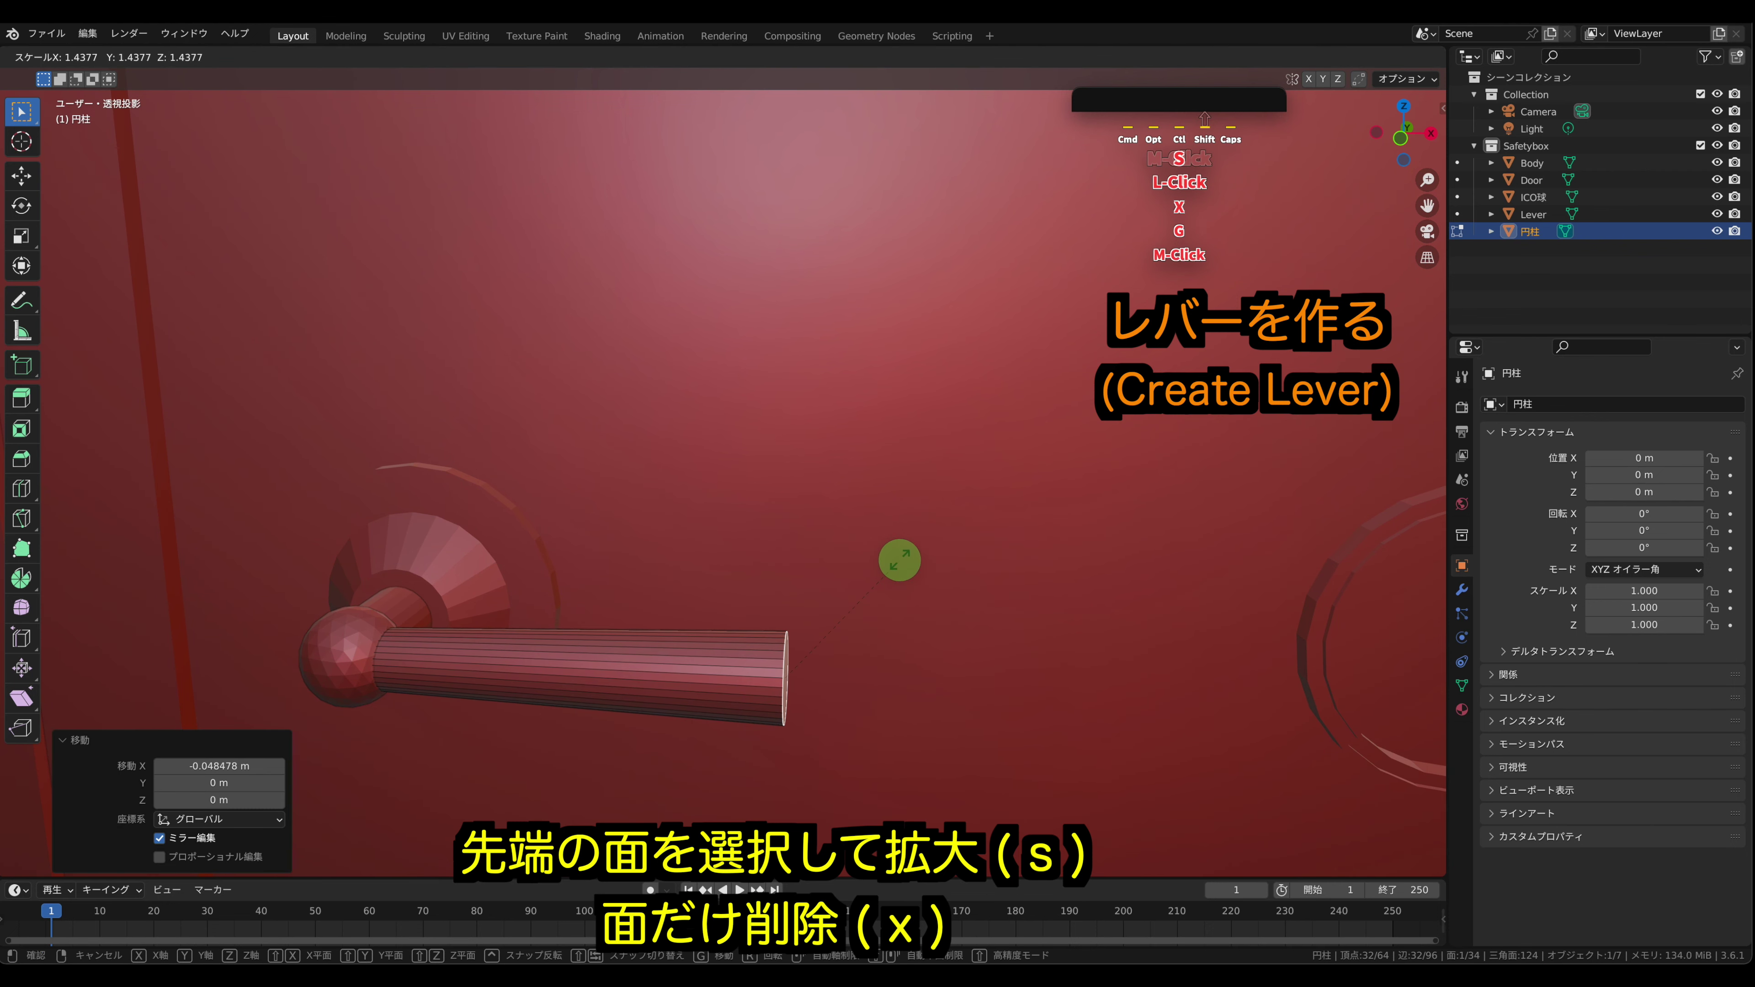
pyautogui.click(899, 560)
# - Delete only the enlarged end face of the handle cylinder
pyautogui.scroll(-4, 902, 560)
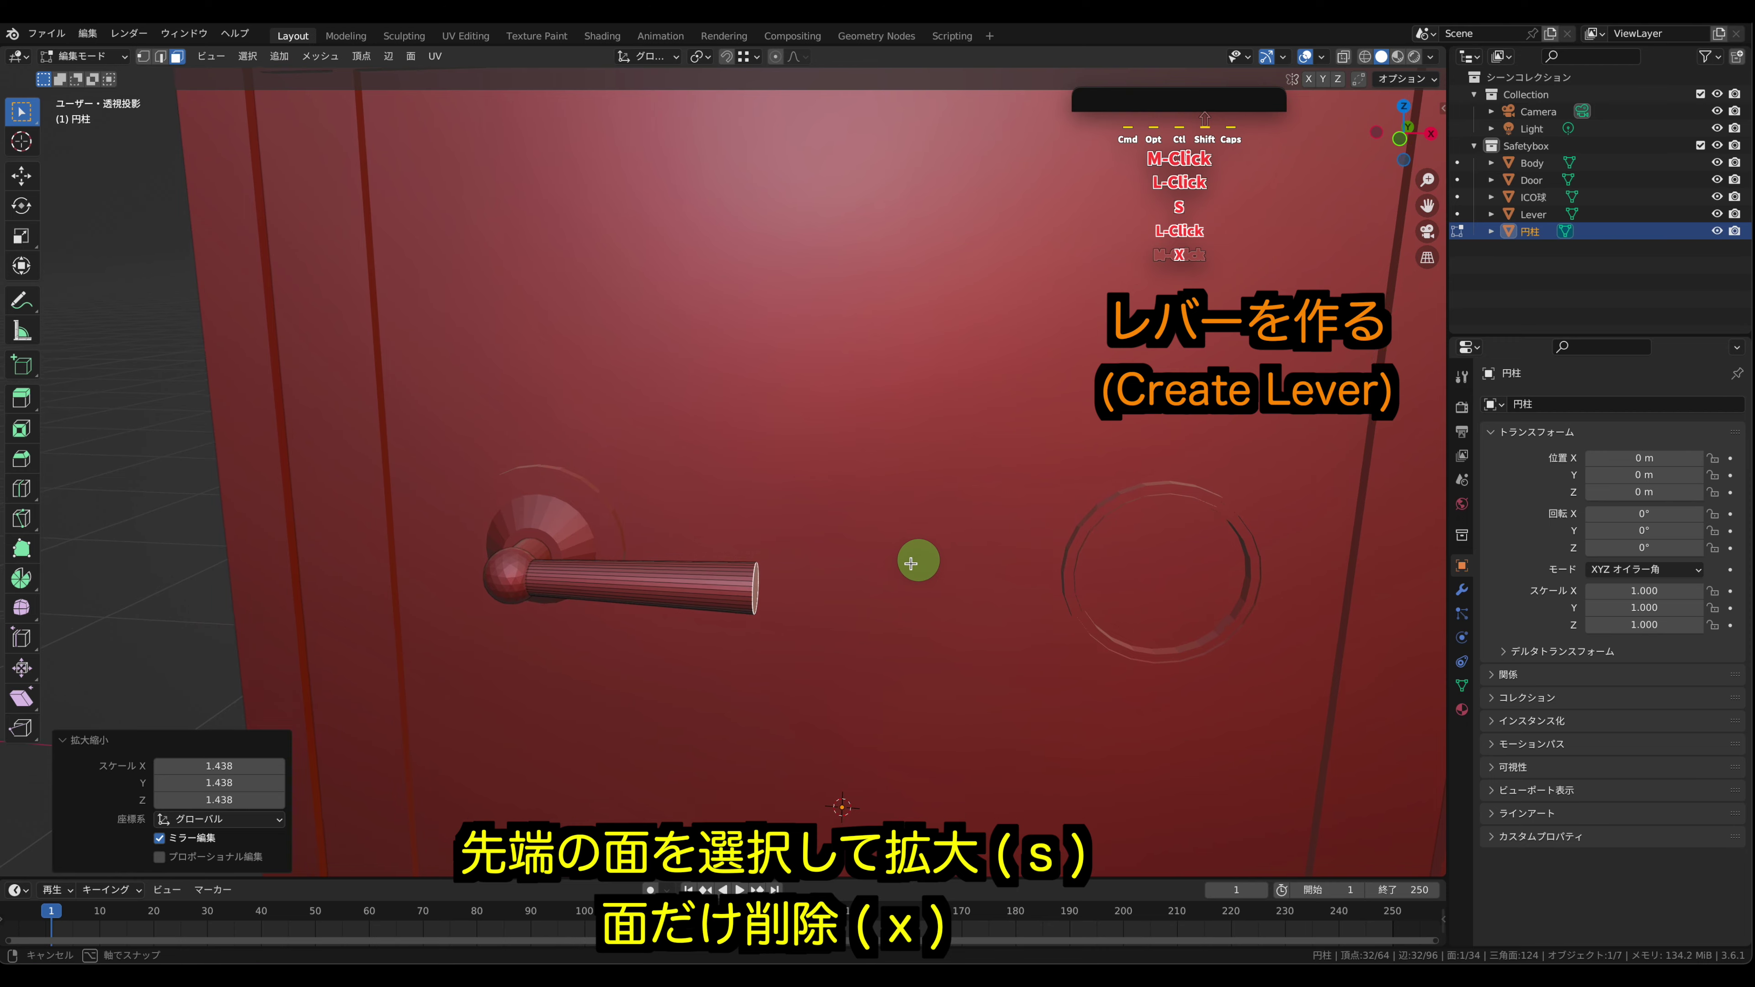
pyautogui.moveTo(913, 560); pyautogui.dragTo(803, 549, button='middle')
pyautogui.press('x')
pyautogui.click(796, 540)
pyautogui.moveTo(752, 619); pyautogui.dragTo(795, 650, button='middle')
# - Select the edge loop around the handle's open end and close it with Grid Fill
pyautogui.press('2')
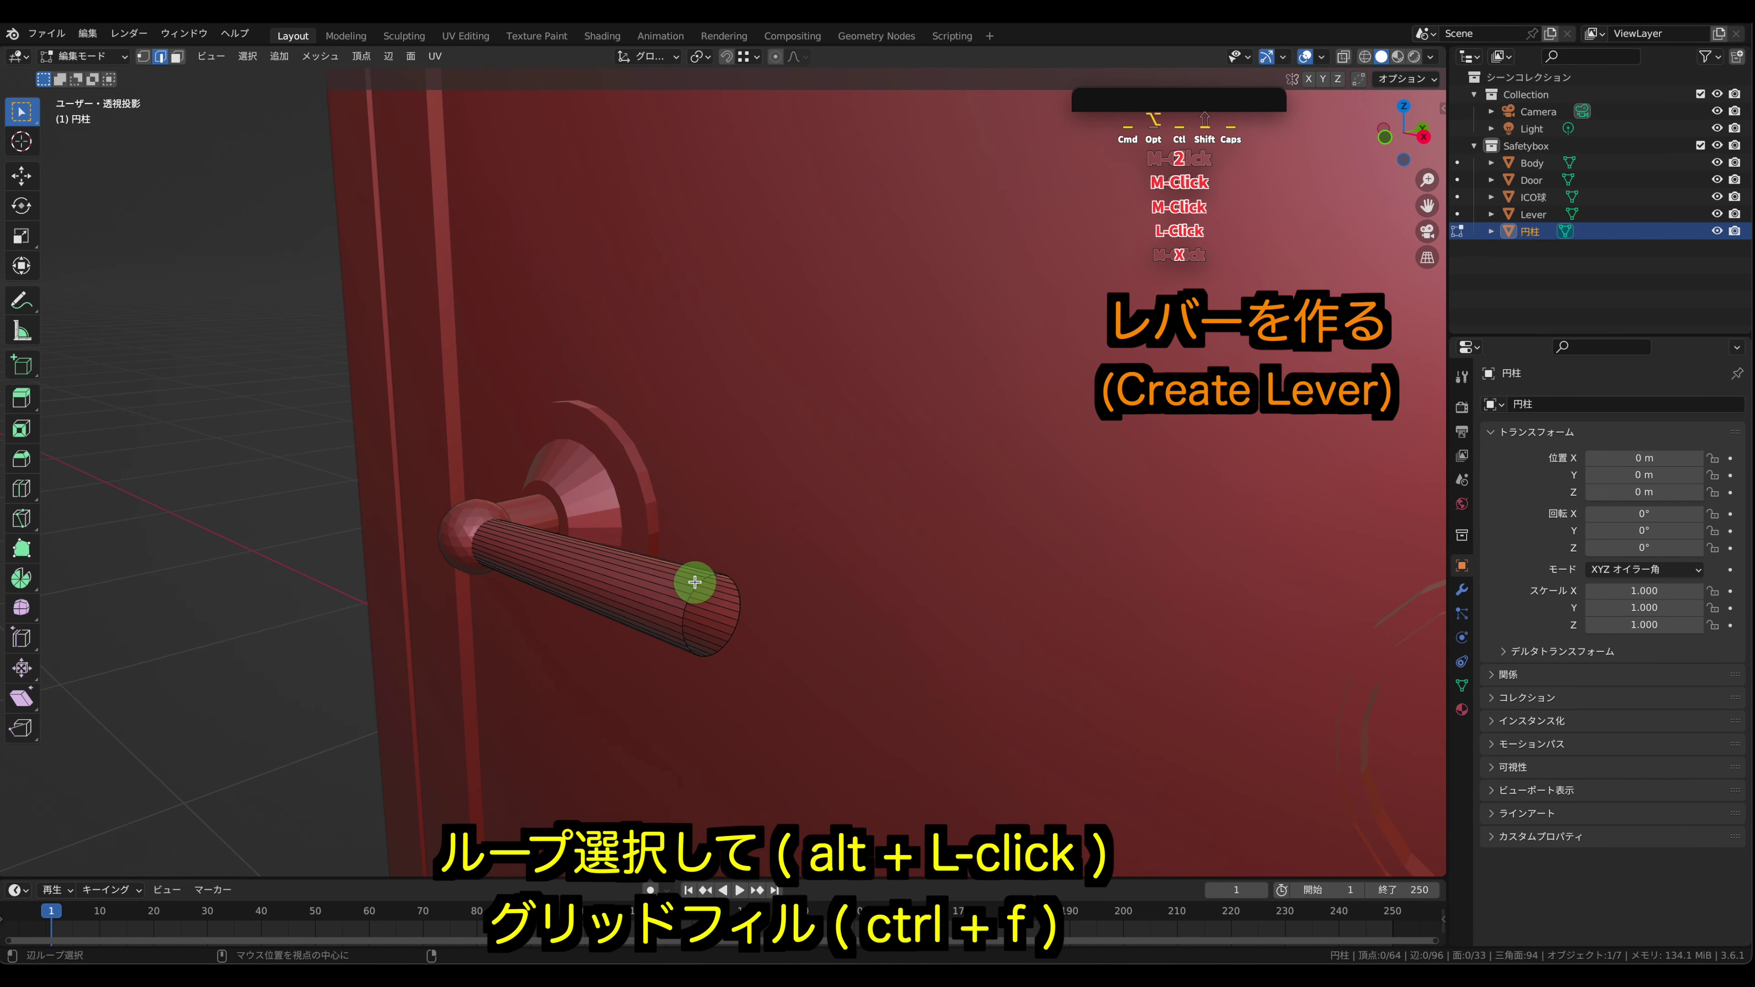
pyautogui.keyDown('alt'); pyautogui.click(696, 586); pyautogui.keyUp('alt')
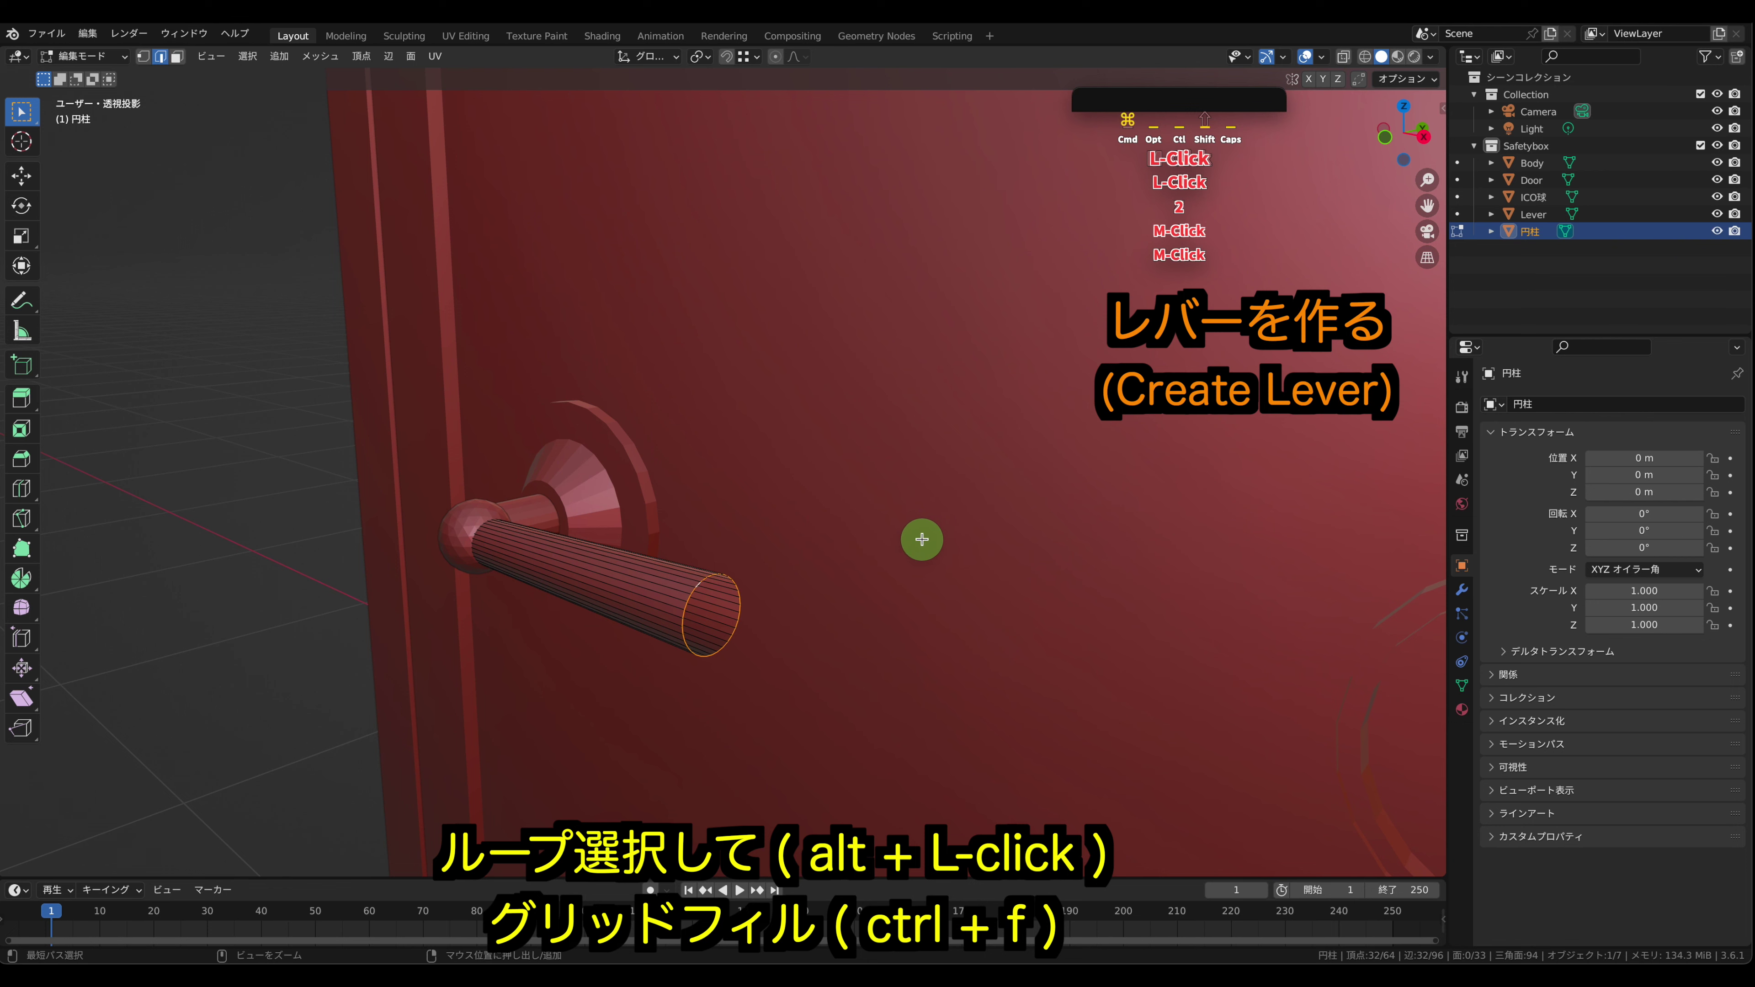
pyautogui.hotkey('ctrl', 'f')
pyautogui.click(870, 725)
# - Select the centre vertex of the grid-filled end and set proportional editing to the Sphere falloff
pyautogui.press('1')
pyautogui.moveTo(729, 612); pyautogui.dragTo(678, 608, button='middle')
pyautogui.click(675, 605)
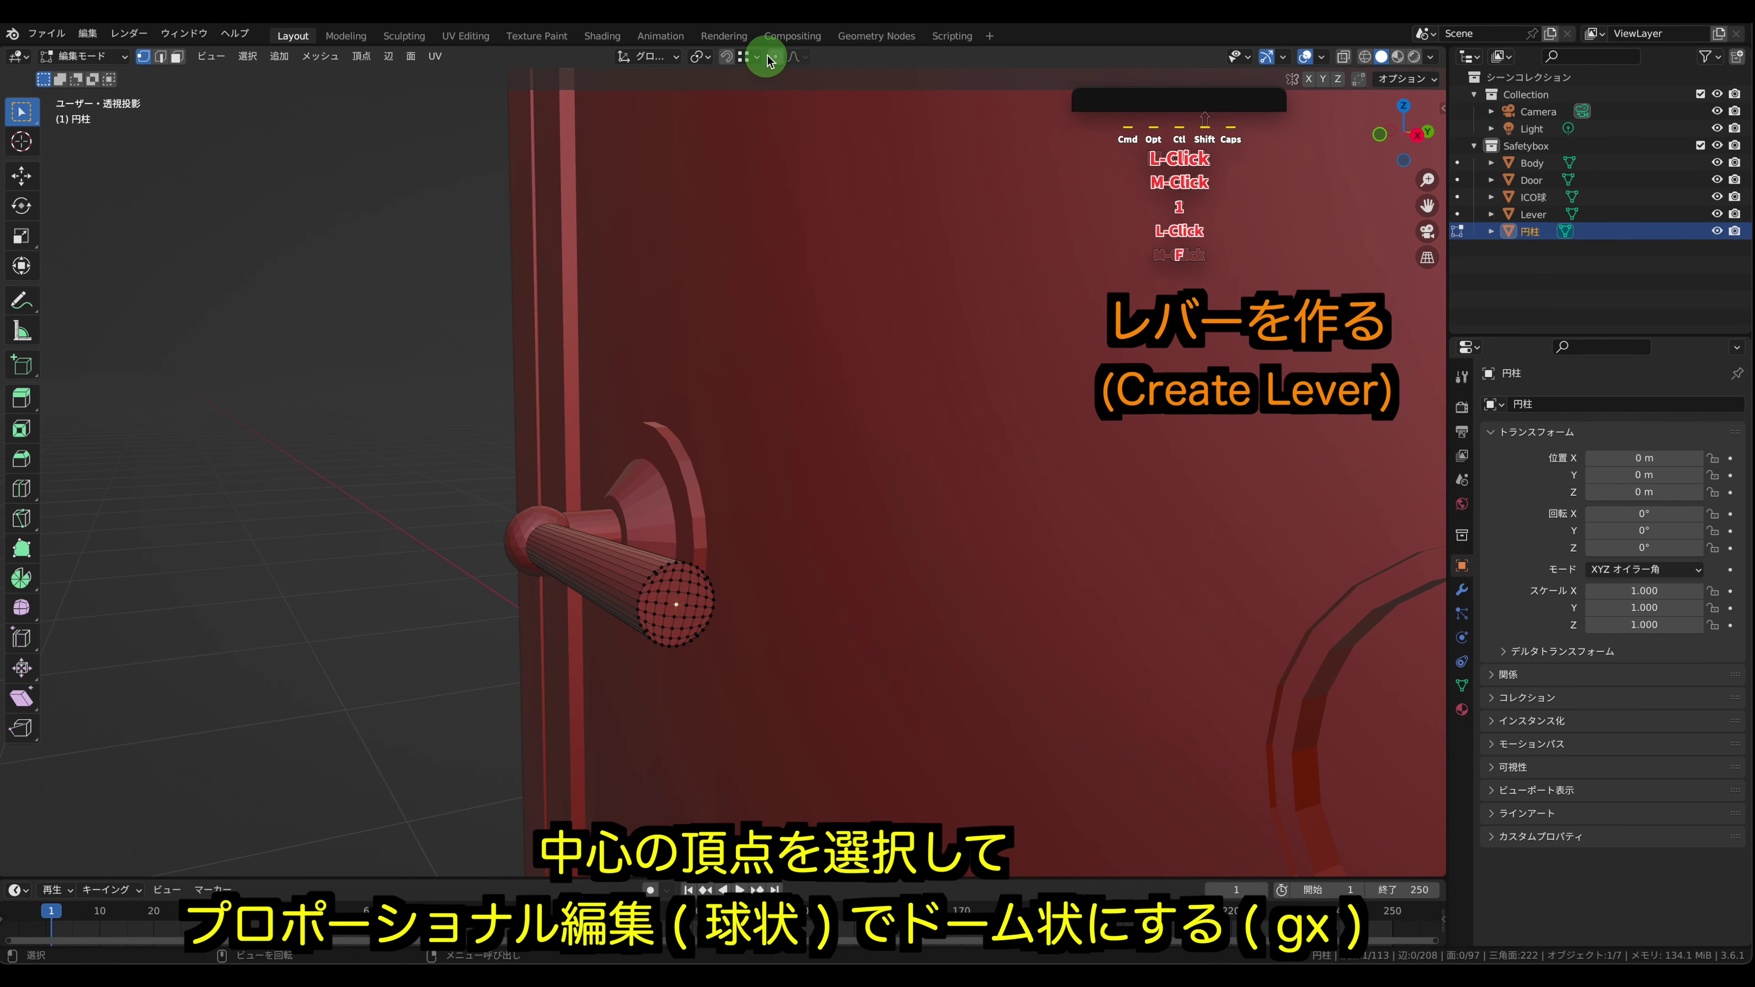
pyautogui.click(802, 61)
pyautogui.click(772, 156)
# - Pull the centre vertex about 0.056 m along X with a proportional size of about 0.043 to form a dome, then return to Object Mode
pyautogui.moveTo(768, 549); pyautogui.dragTo(783, 599, button='middle')
pyautogui.press('g')
pyautogui.press('x')
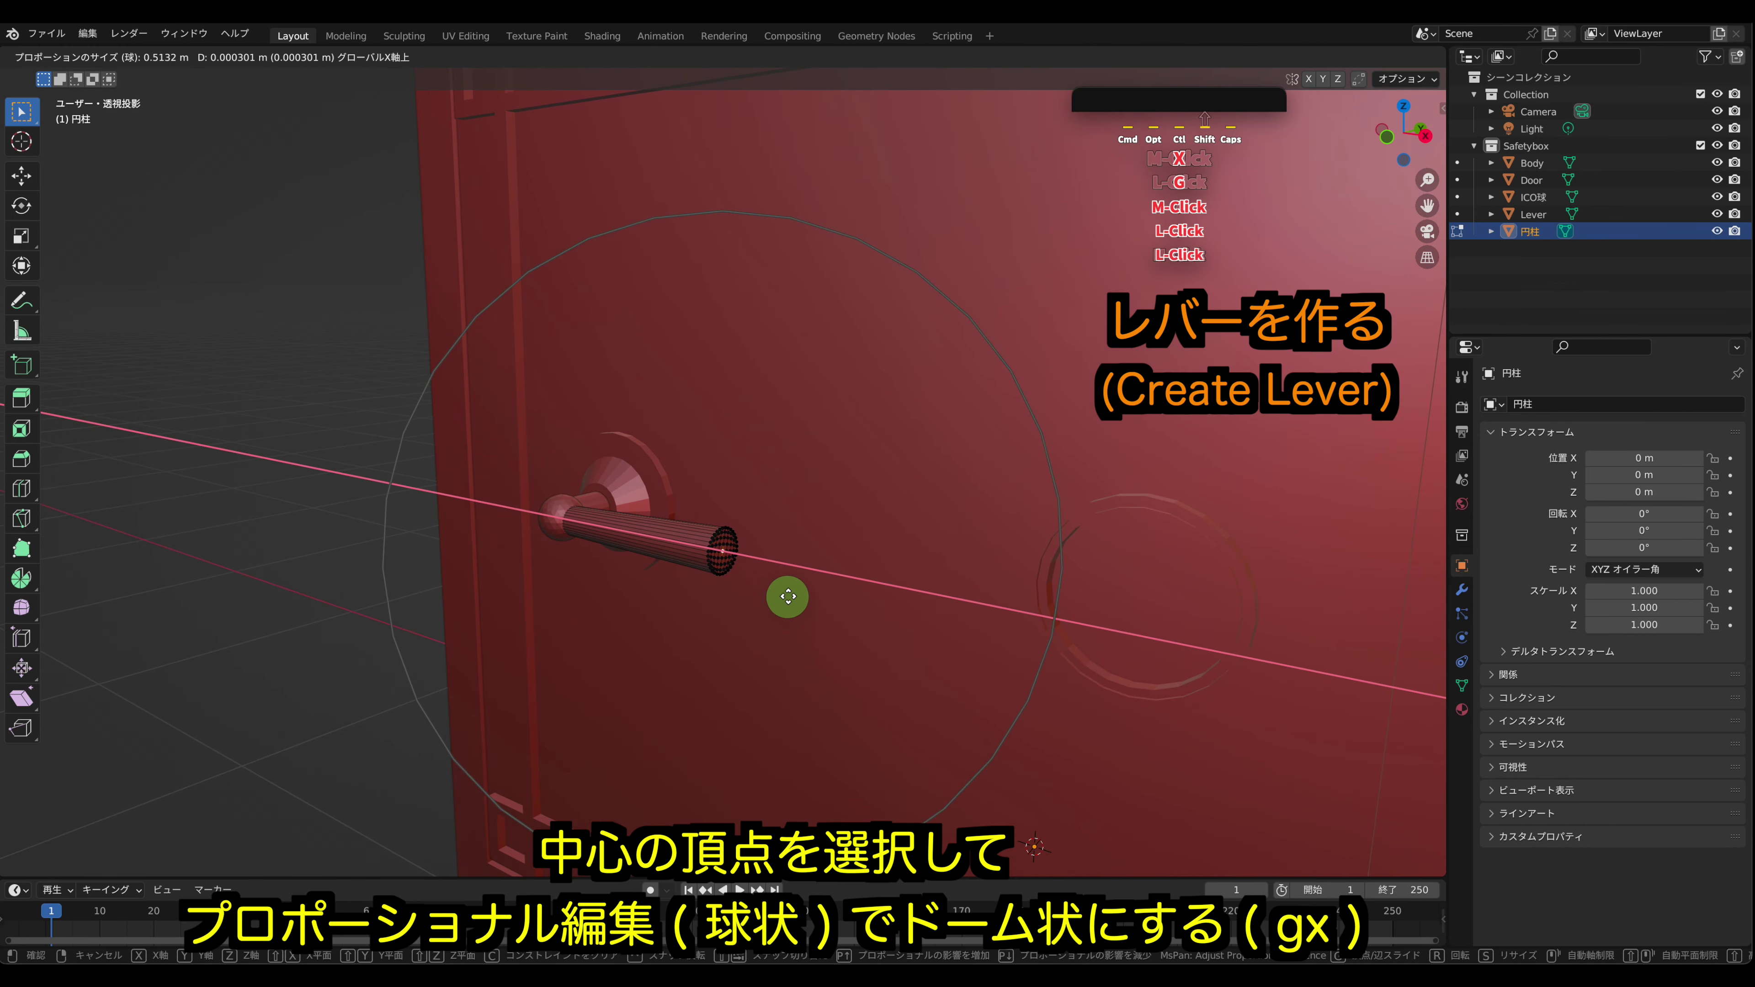
pyautogui.scroll(4, 787, 593)
pyautogui.scroll(7, 786, 587)
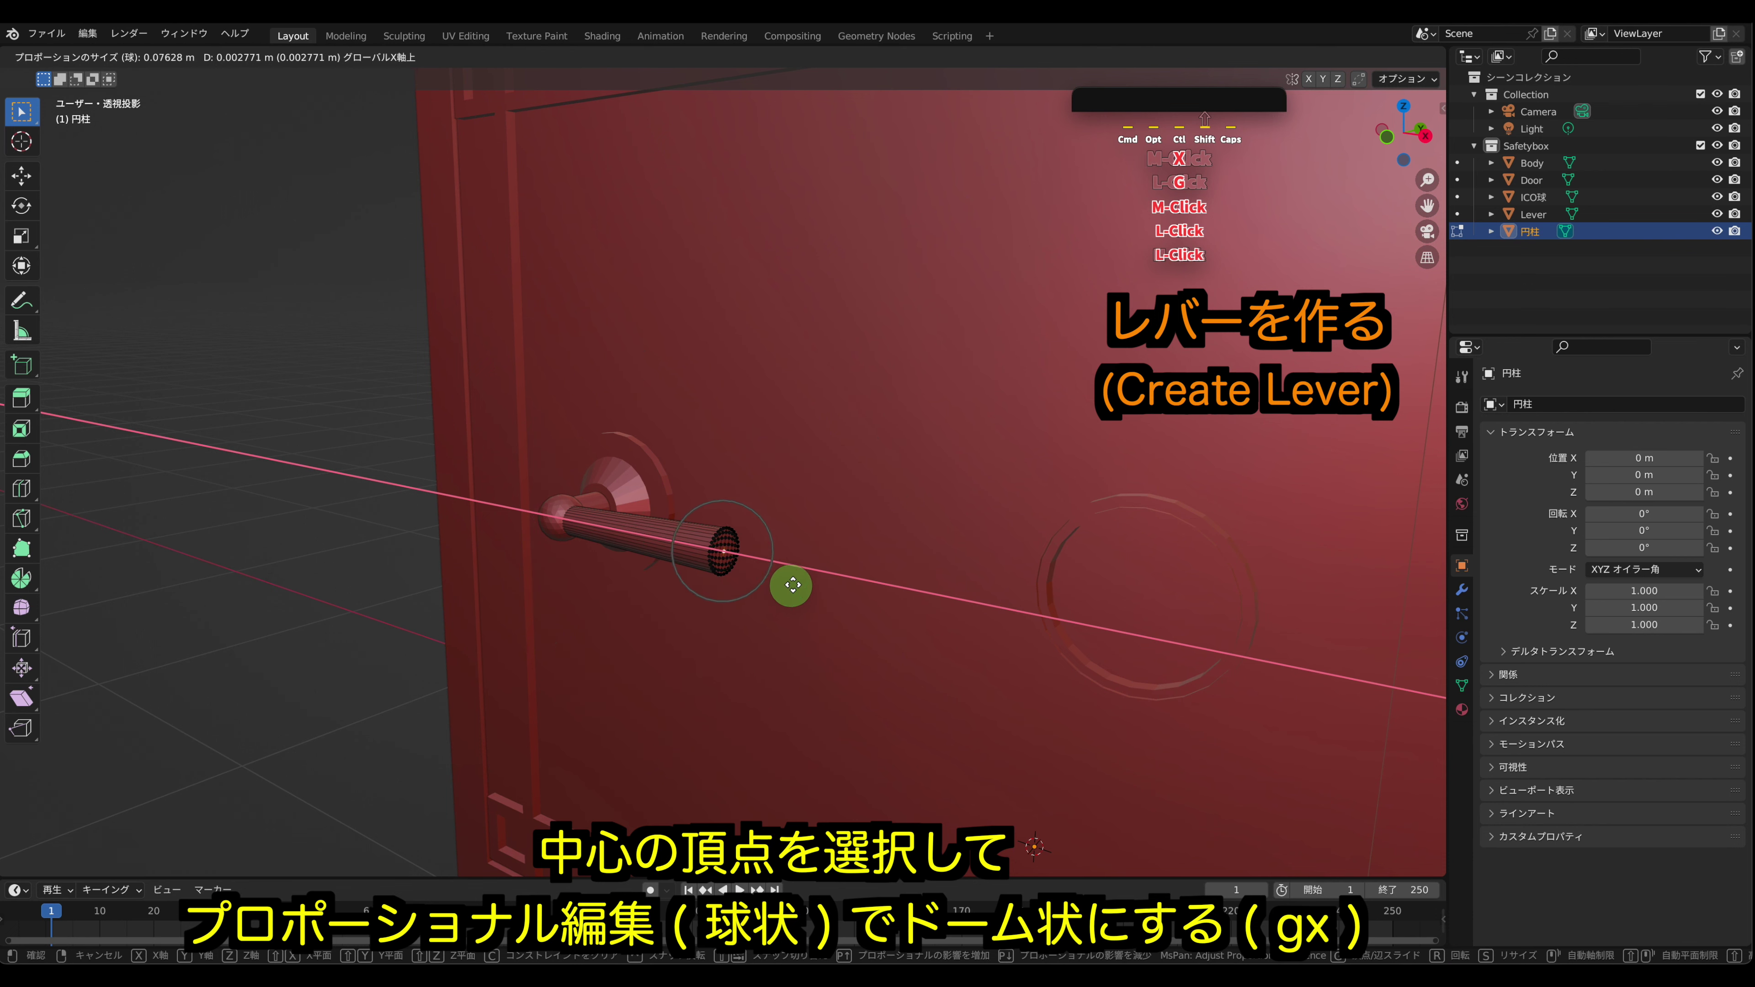
pyautogui.scroll(1, 786, 570)
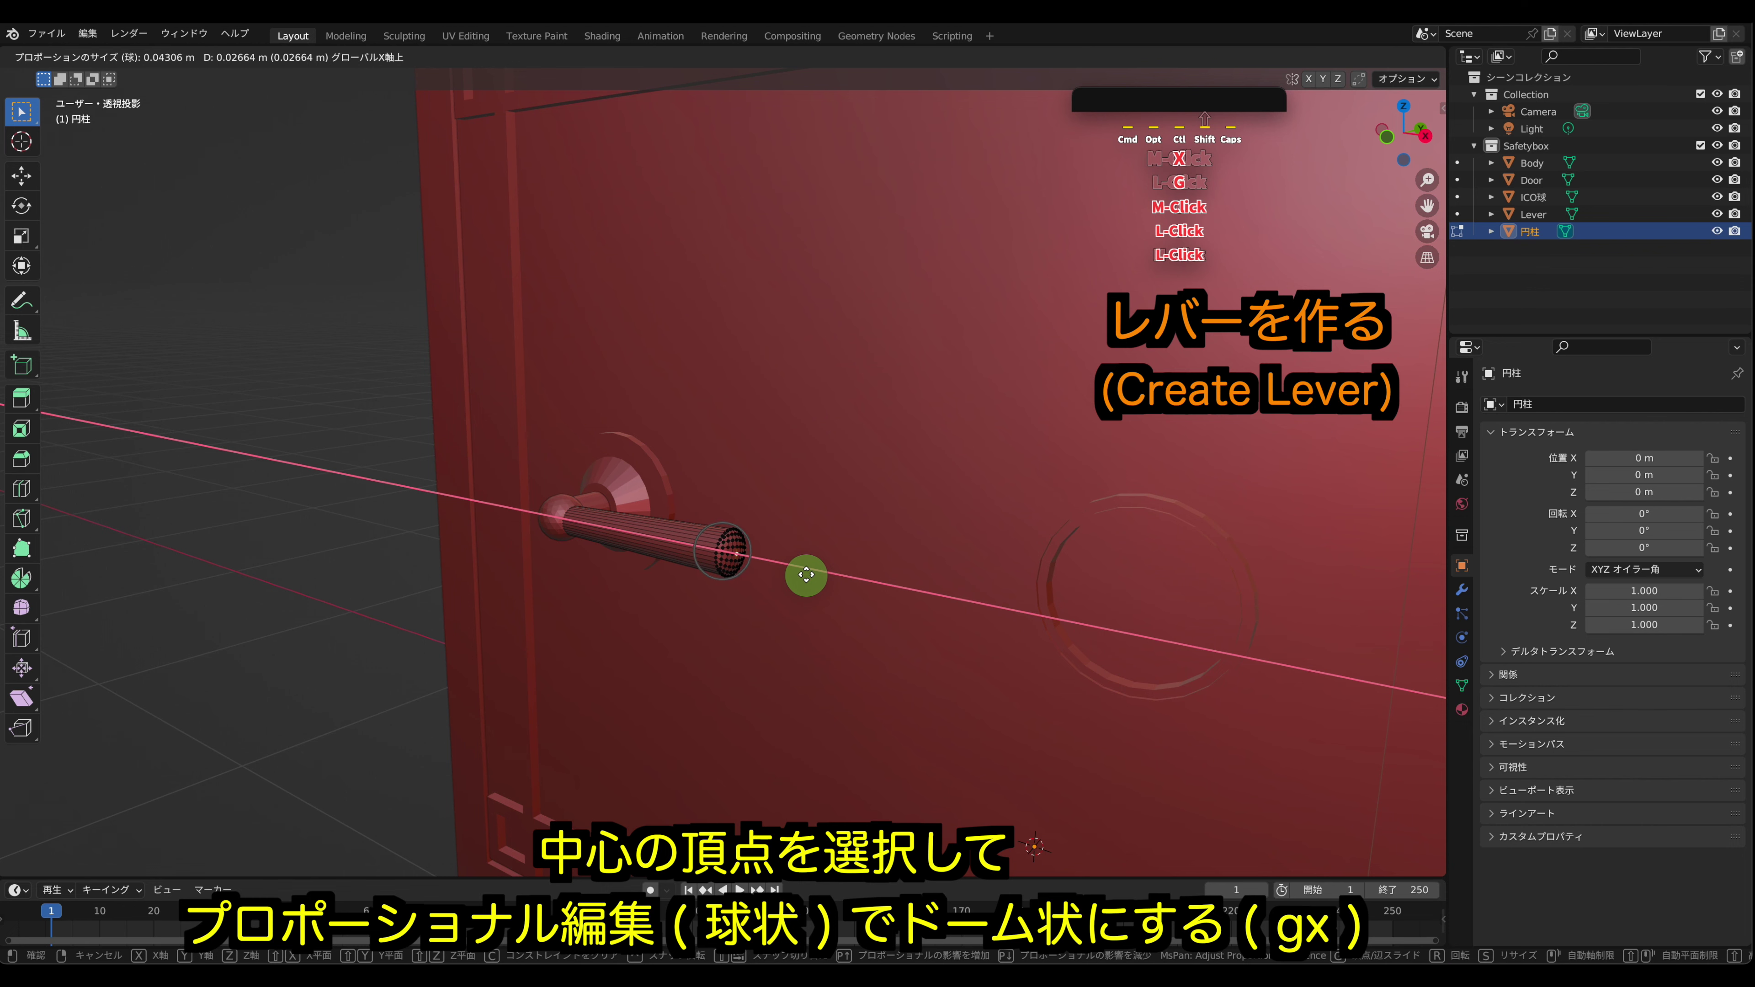
pyautogui.click(822, 582)
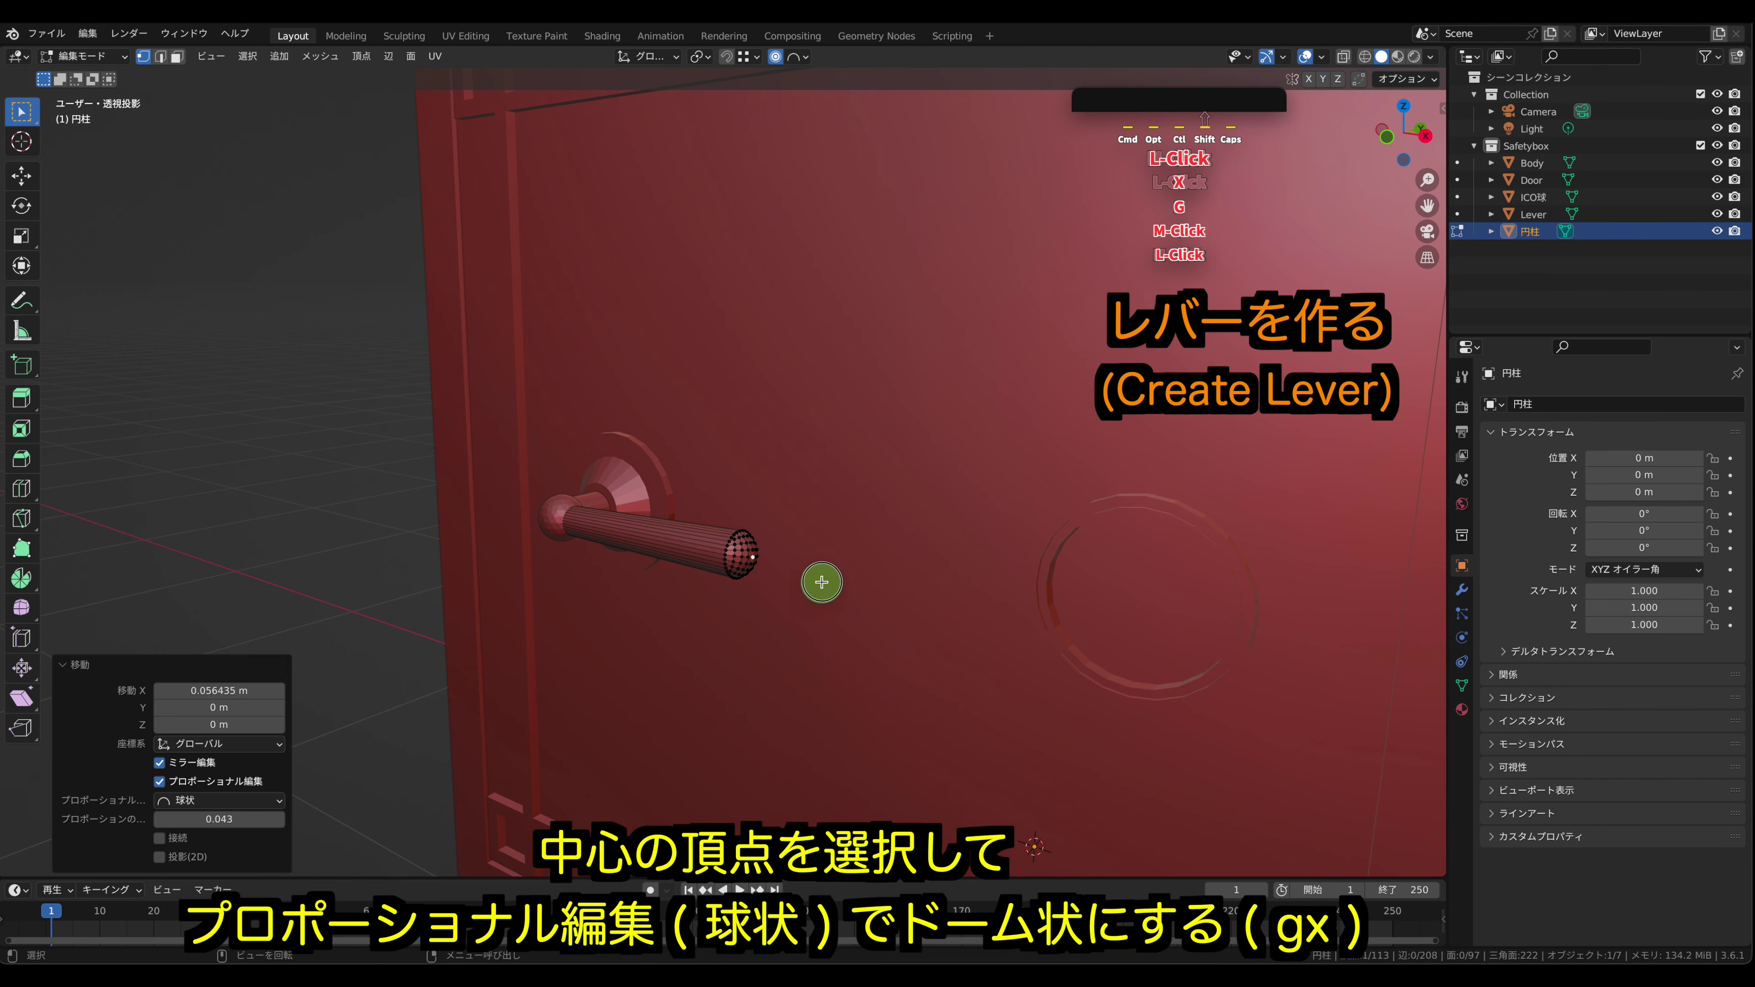
pyautogui.press('Tab')
pyautogui.moveTo(366, 484); pyautogui.dragTo(450, 497, button='middle')
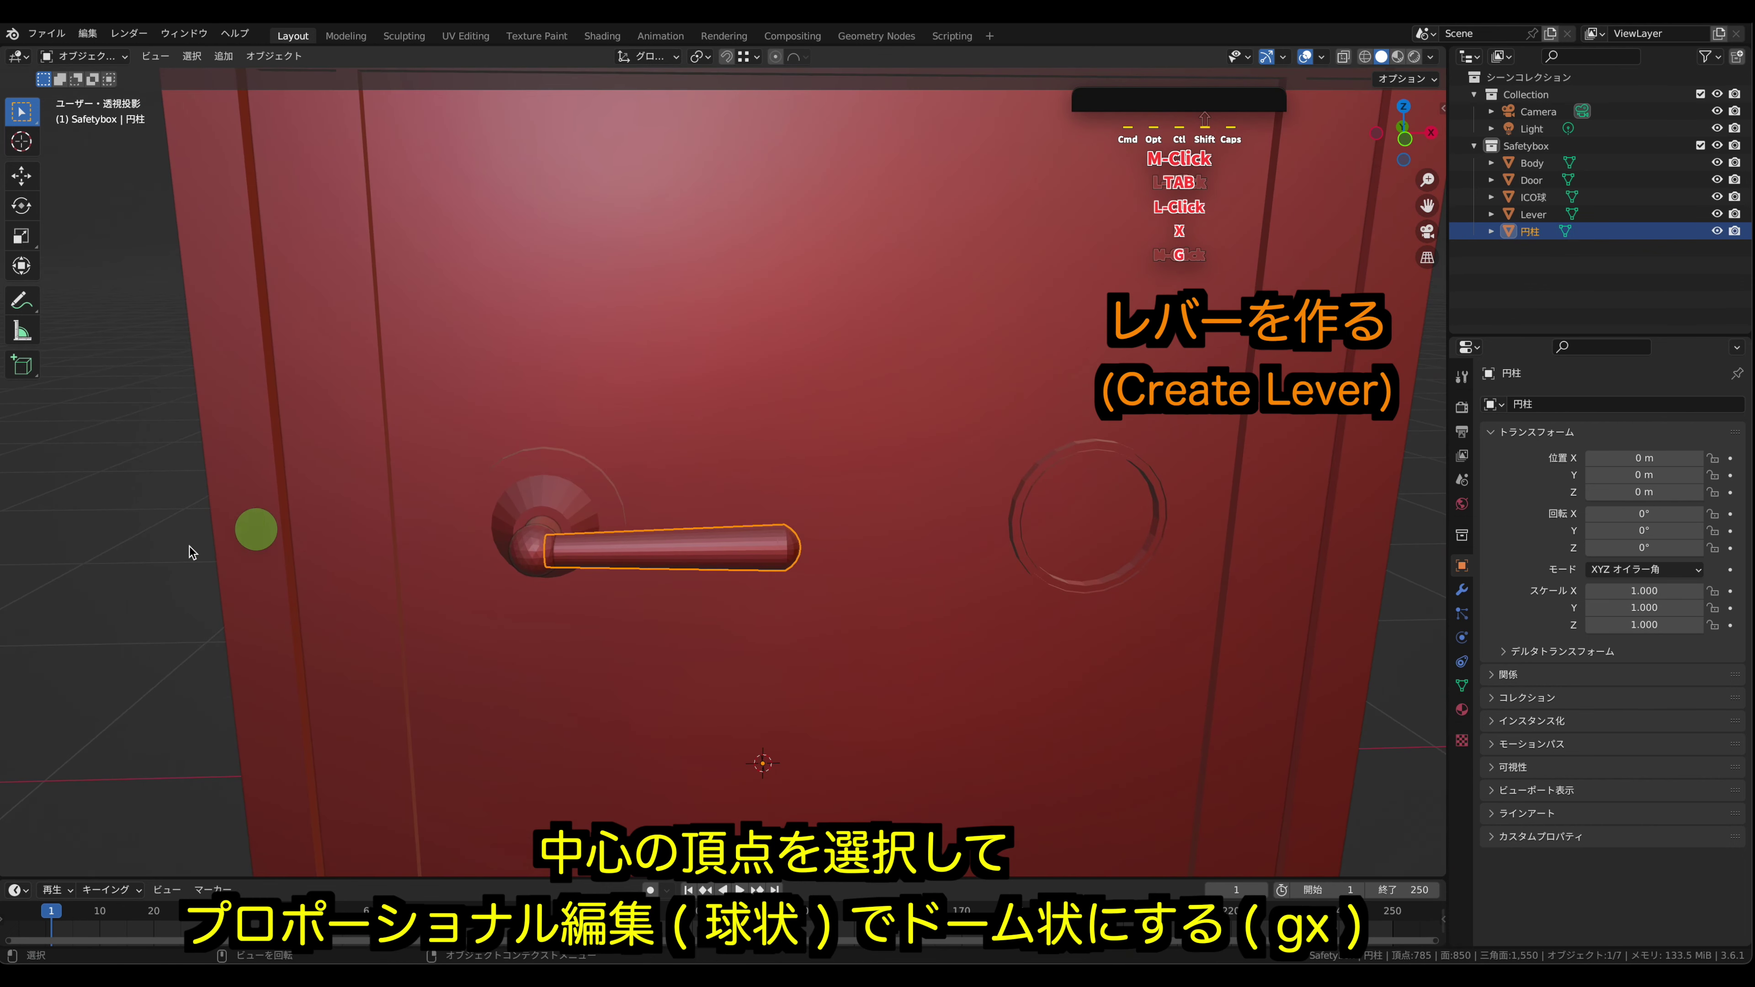
pyautogui.click(145, 560)
pyautogui.moveTo(733, 556); pyautogui.dragTo(772, 580, button='middle')
pyautogui.click(544, 546)
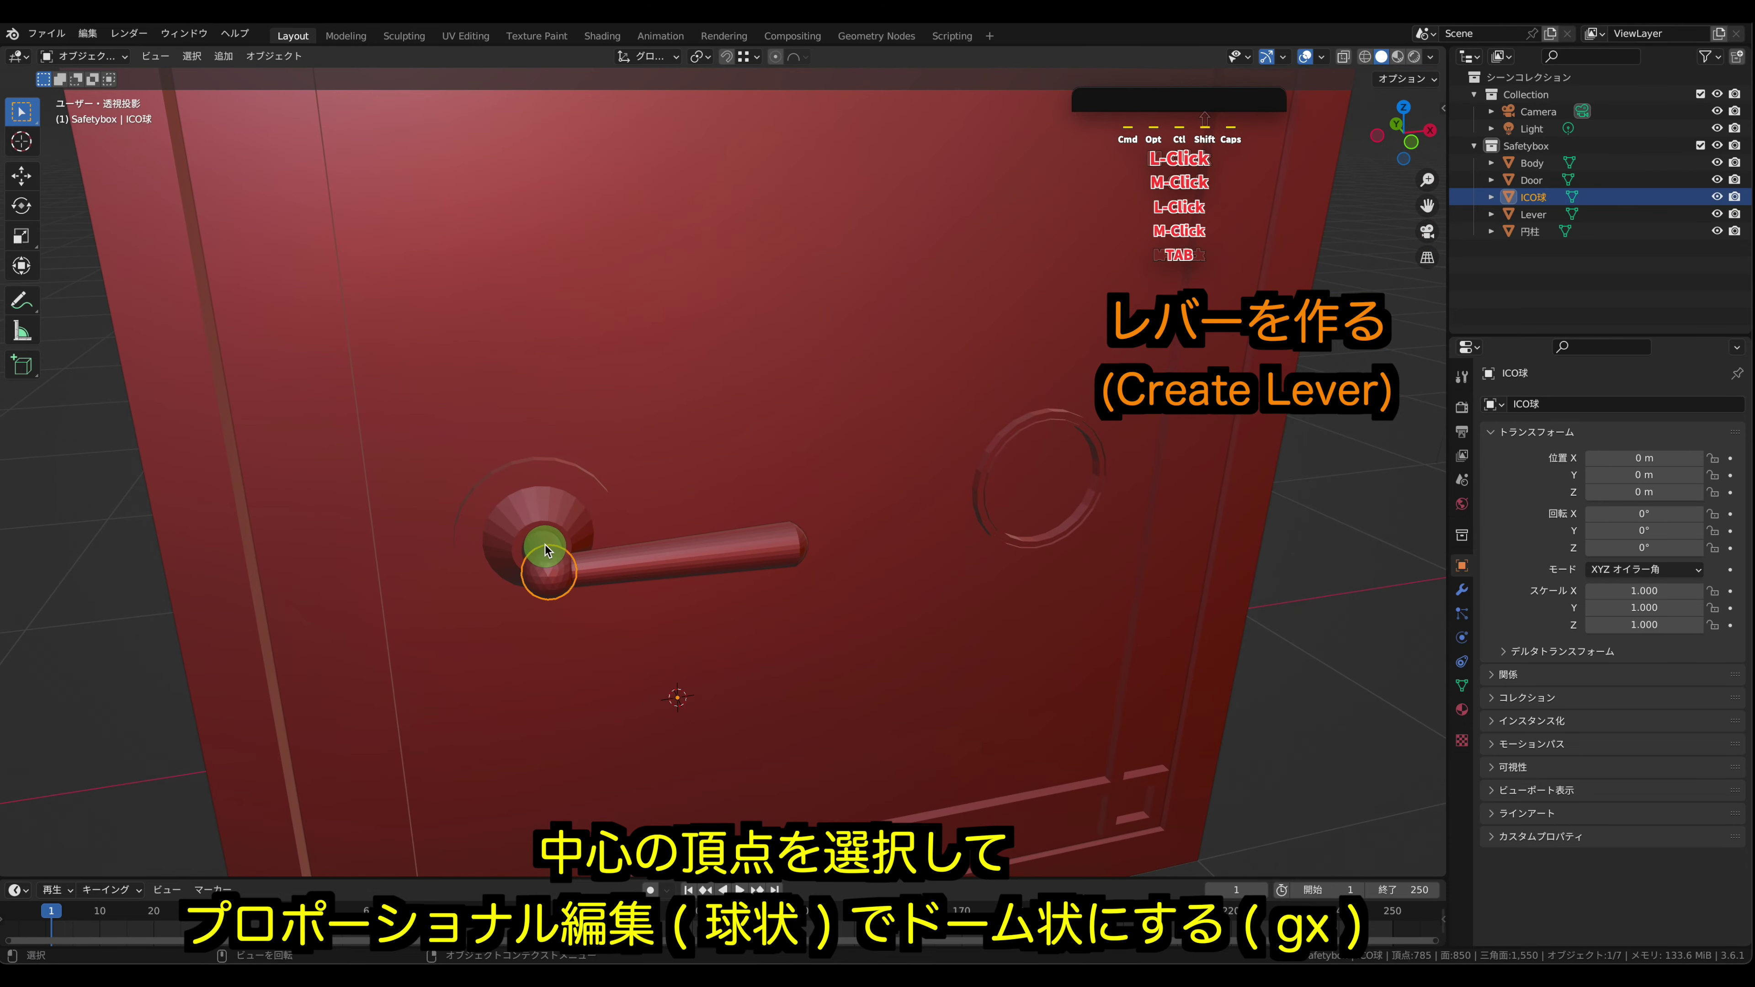
# - Apply smooth shading with Auto Smooth at 30° to the safe body
pyautogui.click(1322, 528)
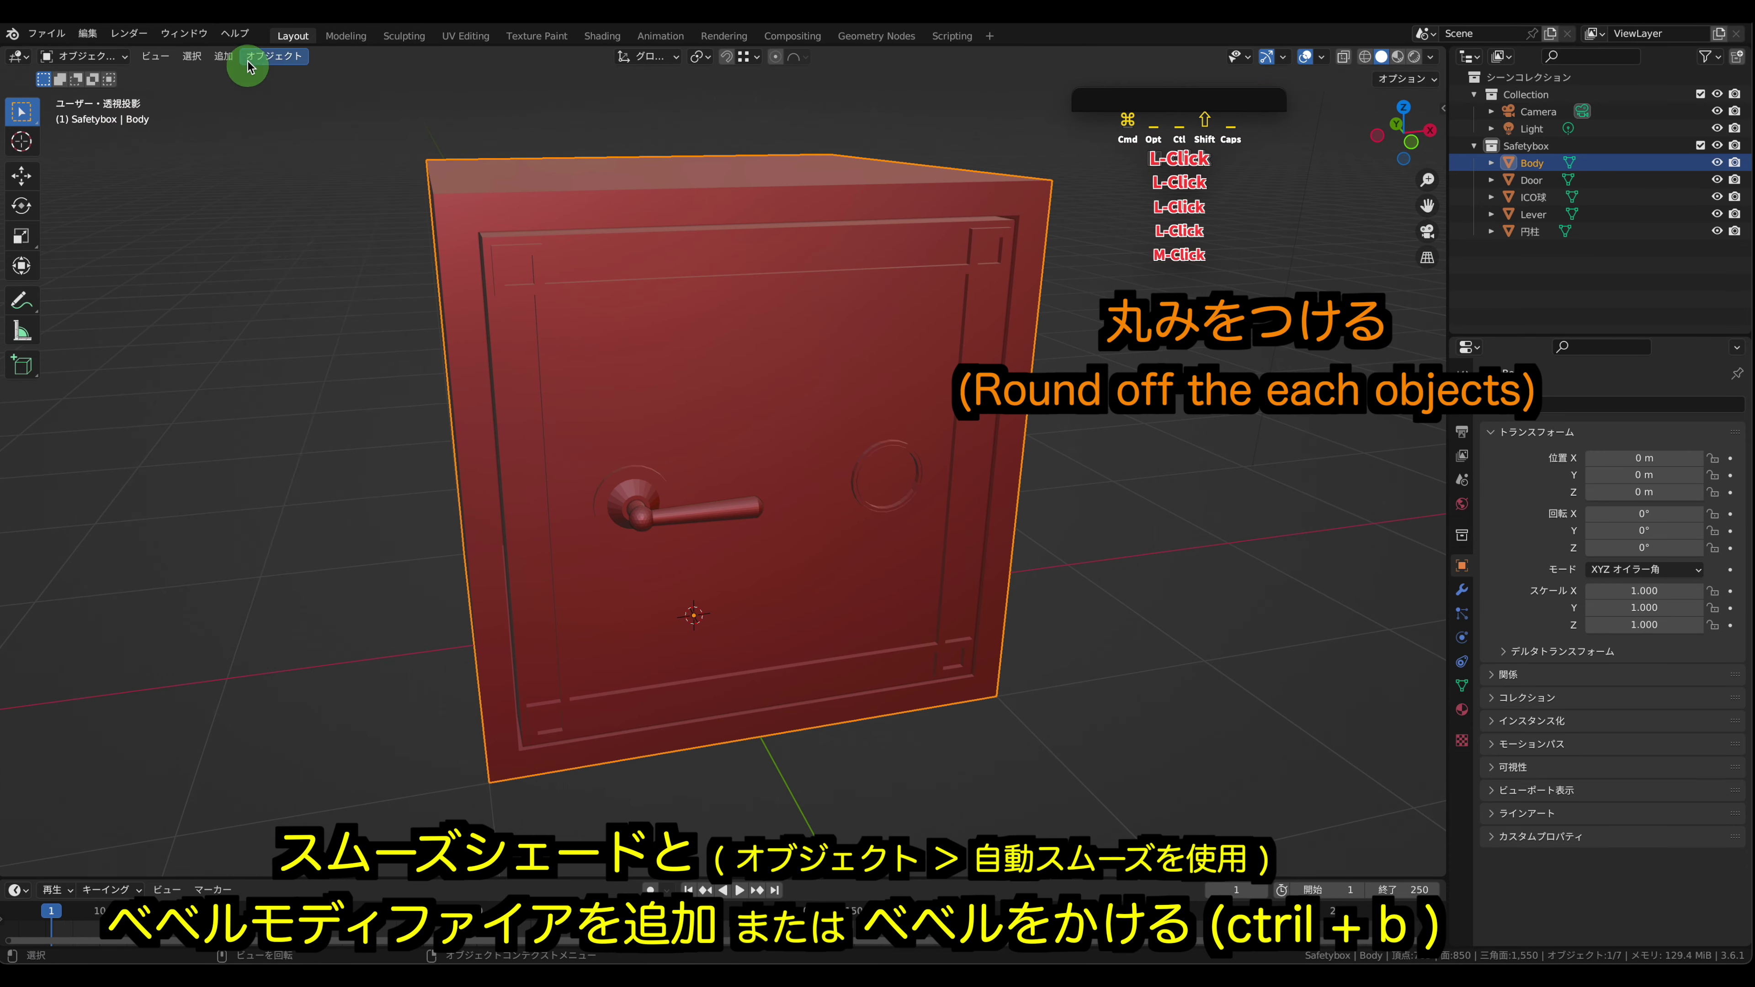
pyautogui.click(274, 55)
pyautogui.click(357, 459)
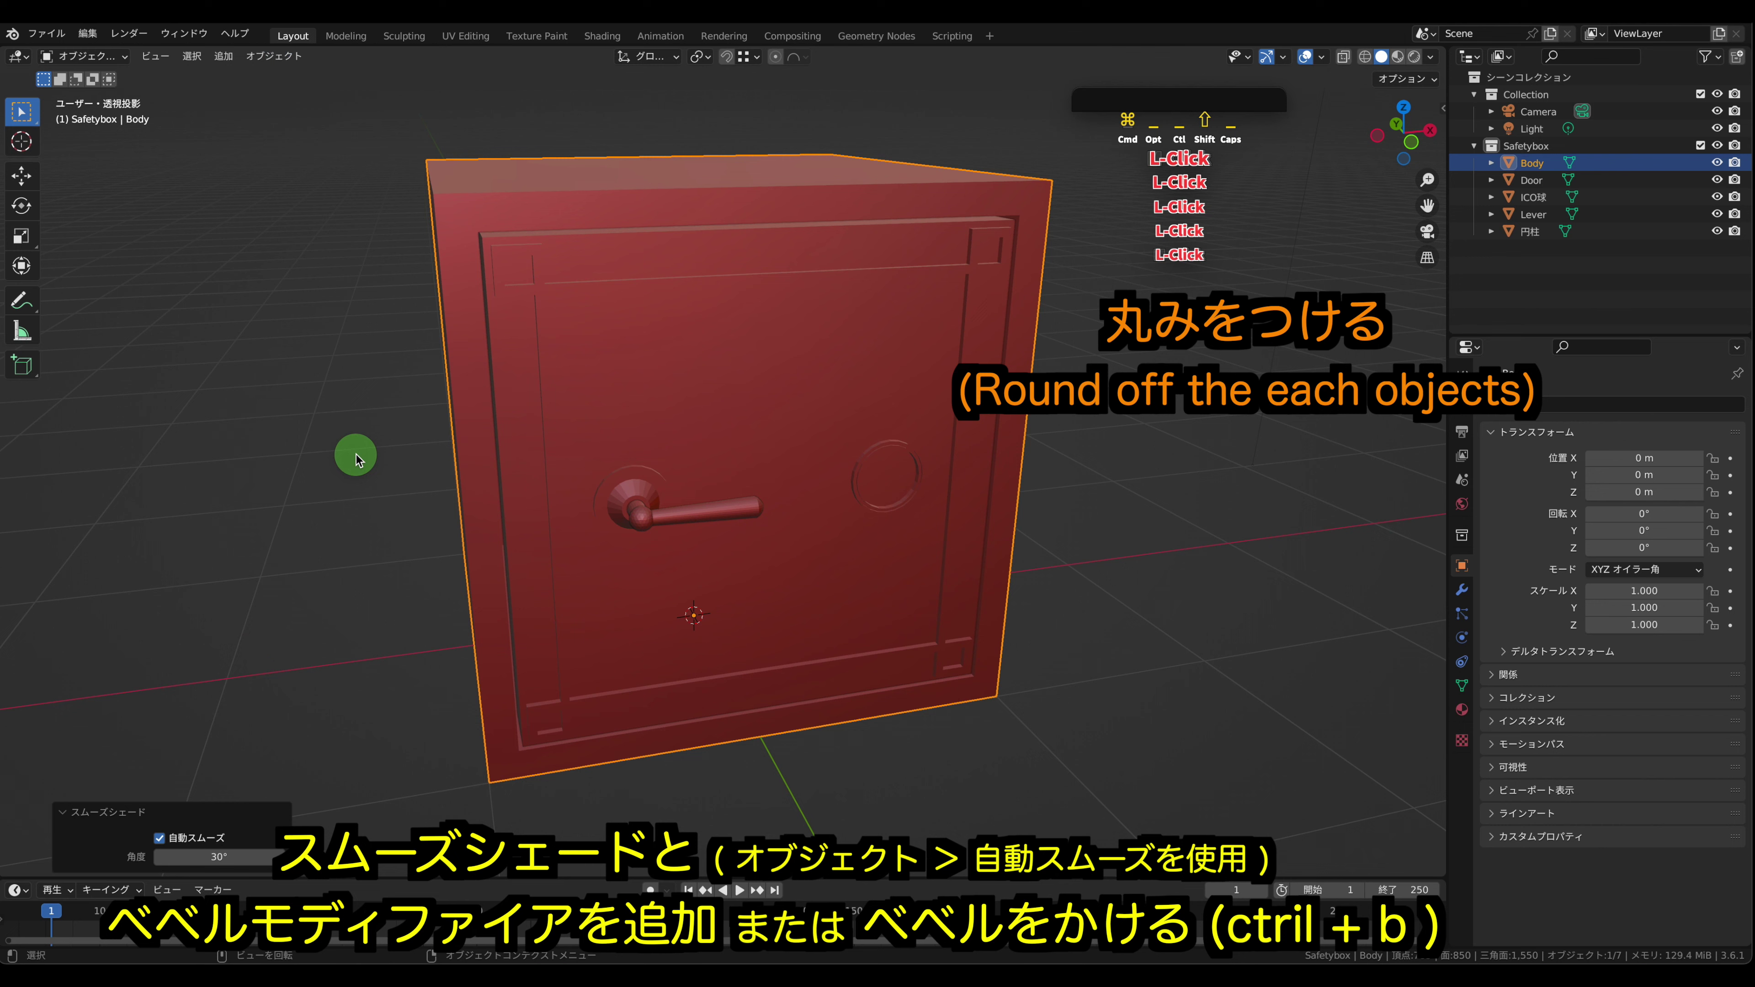
# - Add a Bevel modifier to the safe body with an amount of 0.01 m and two segments
pyautogui.click(1461, 589)
pyautogui.click(1610, 403)
pyautogui.click(1332, 454)
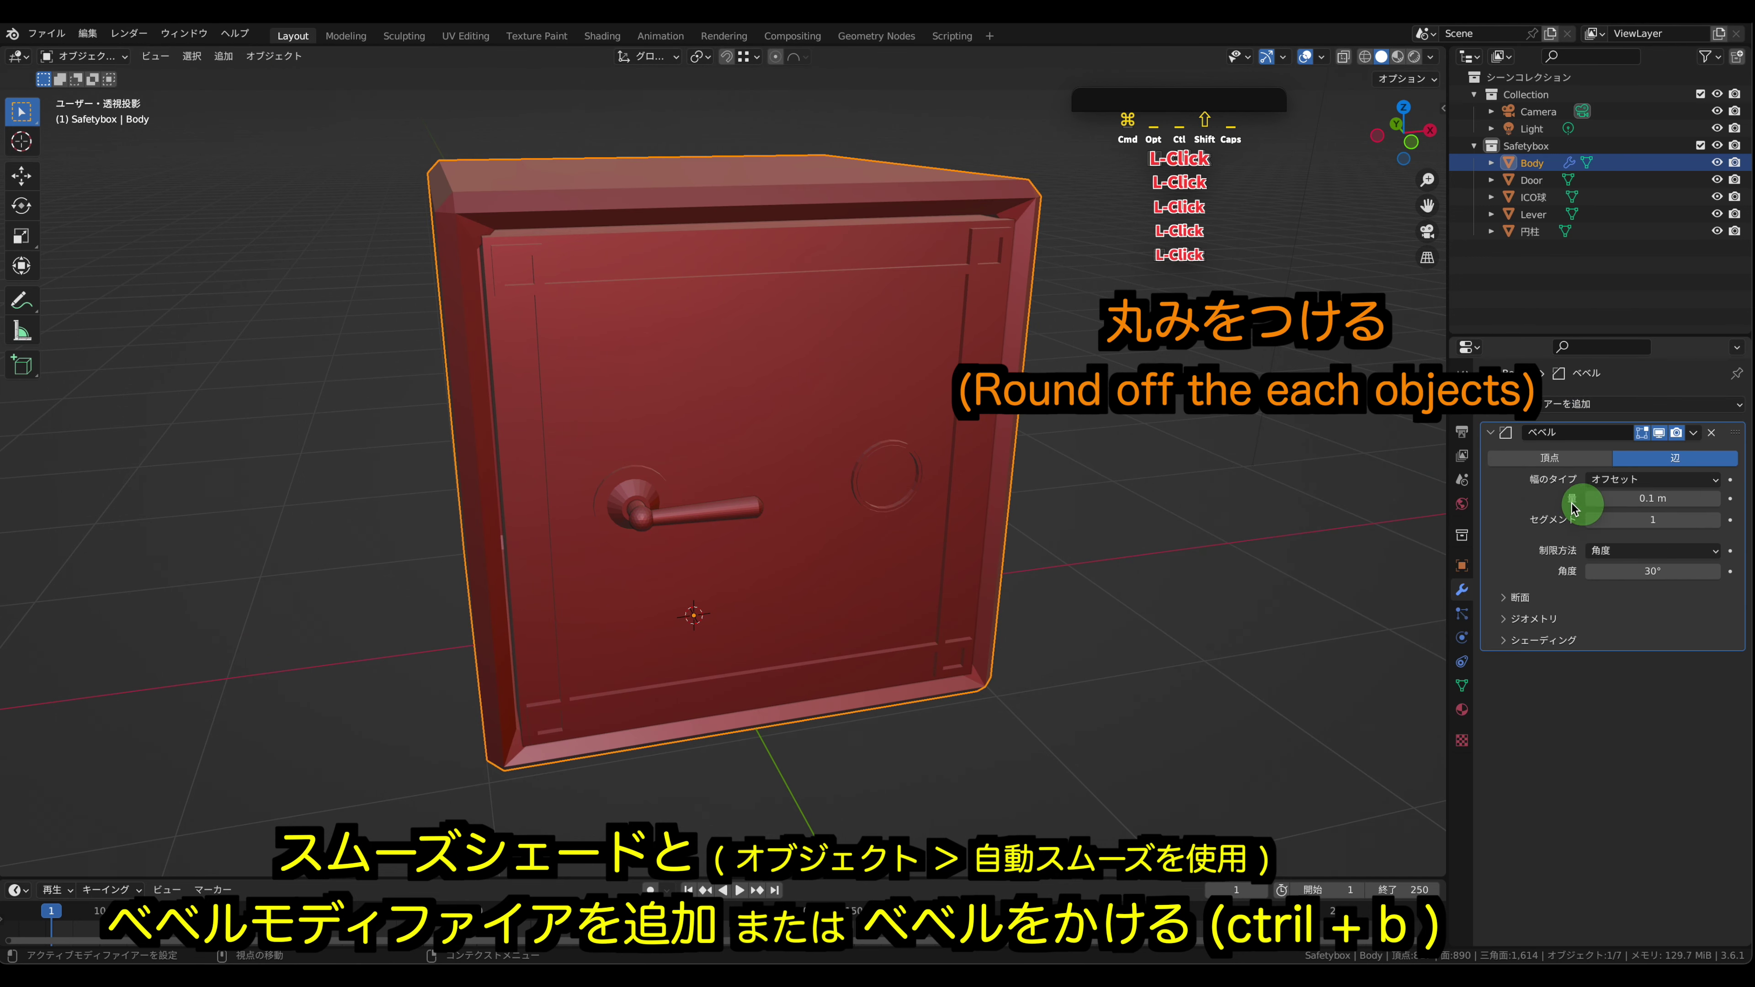
pyautogui.moveTo(1588, 504); pyautogui.dragTo(1587, 501)
pyautogui.click(1717, 520)
pyautogui.moveTo(655, 615); pyautogui.dragTo(718, 384, button='middle')
pyautogui.click(1591, 521)
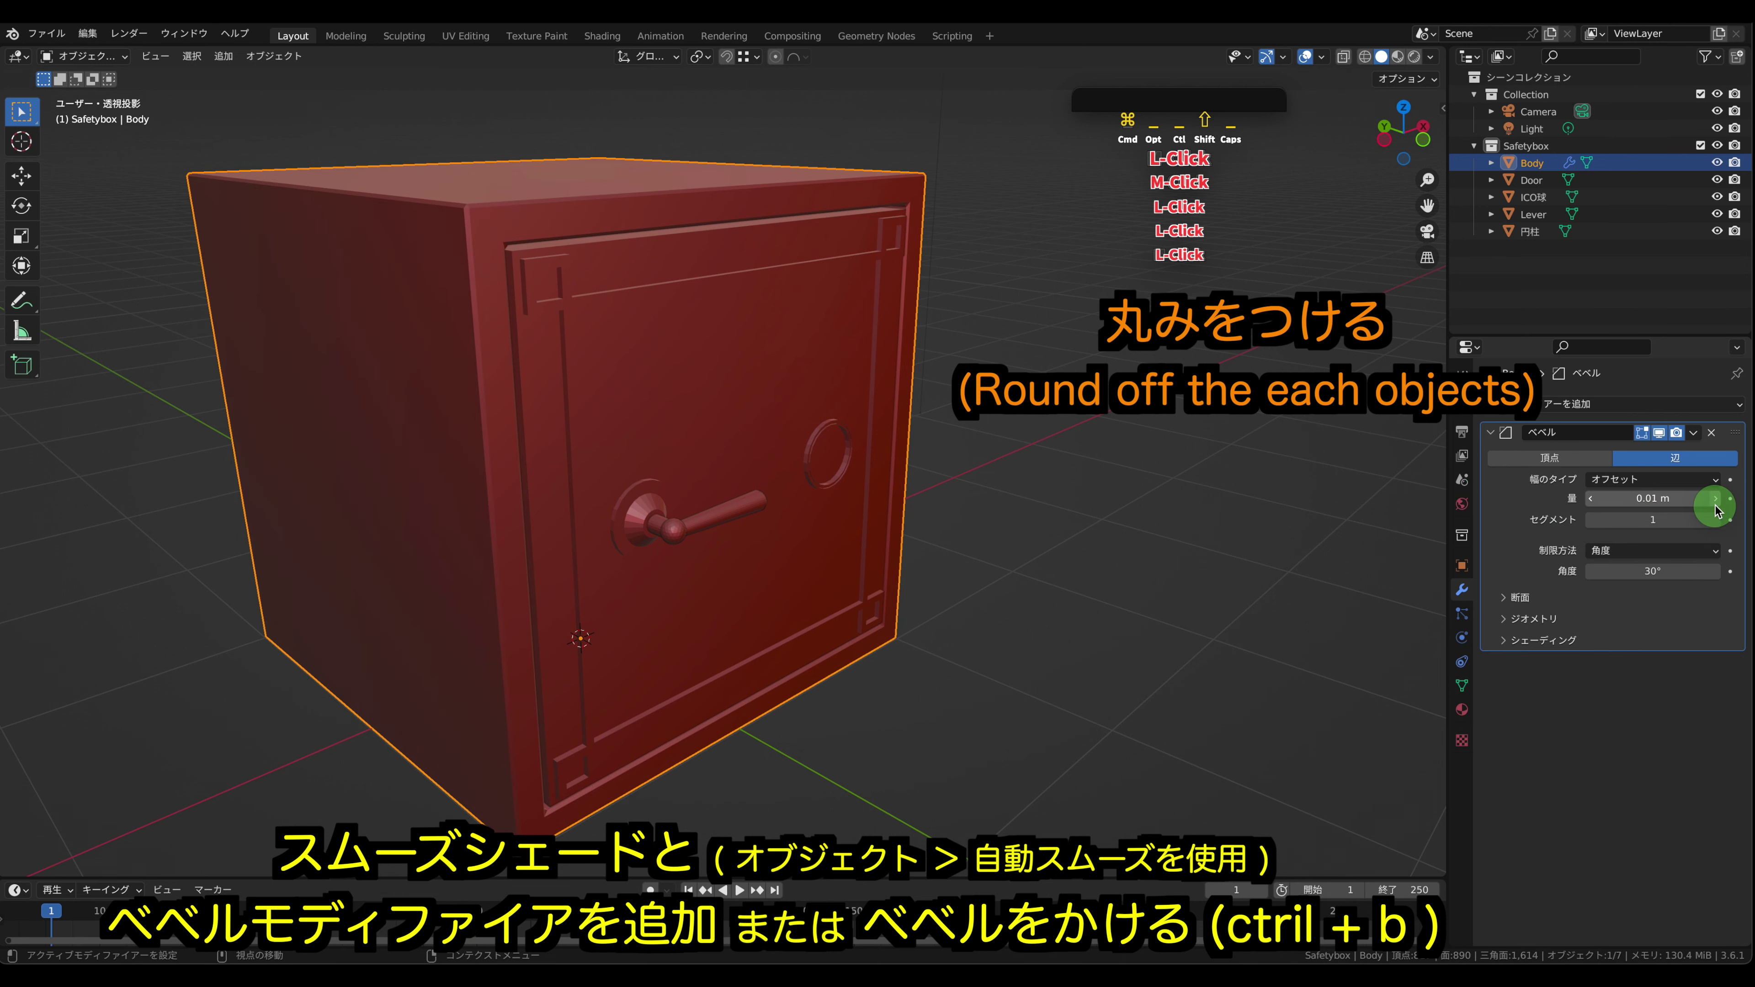
pyautogui.moveTo(845, 431); pyautogui.dragTo(806, 408, button='middle')
pyautogui.click(1715, 520)
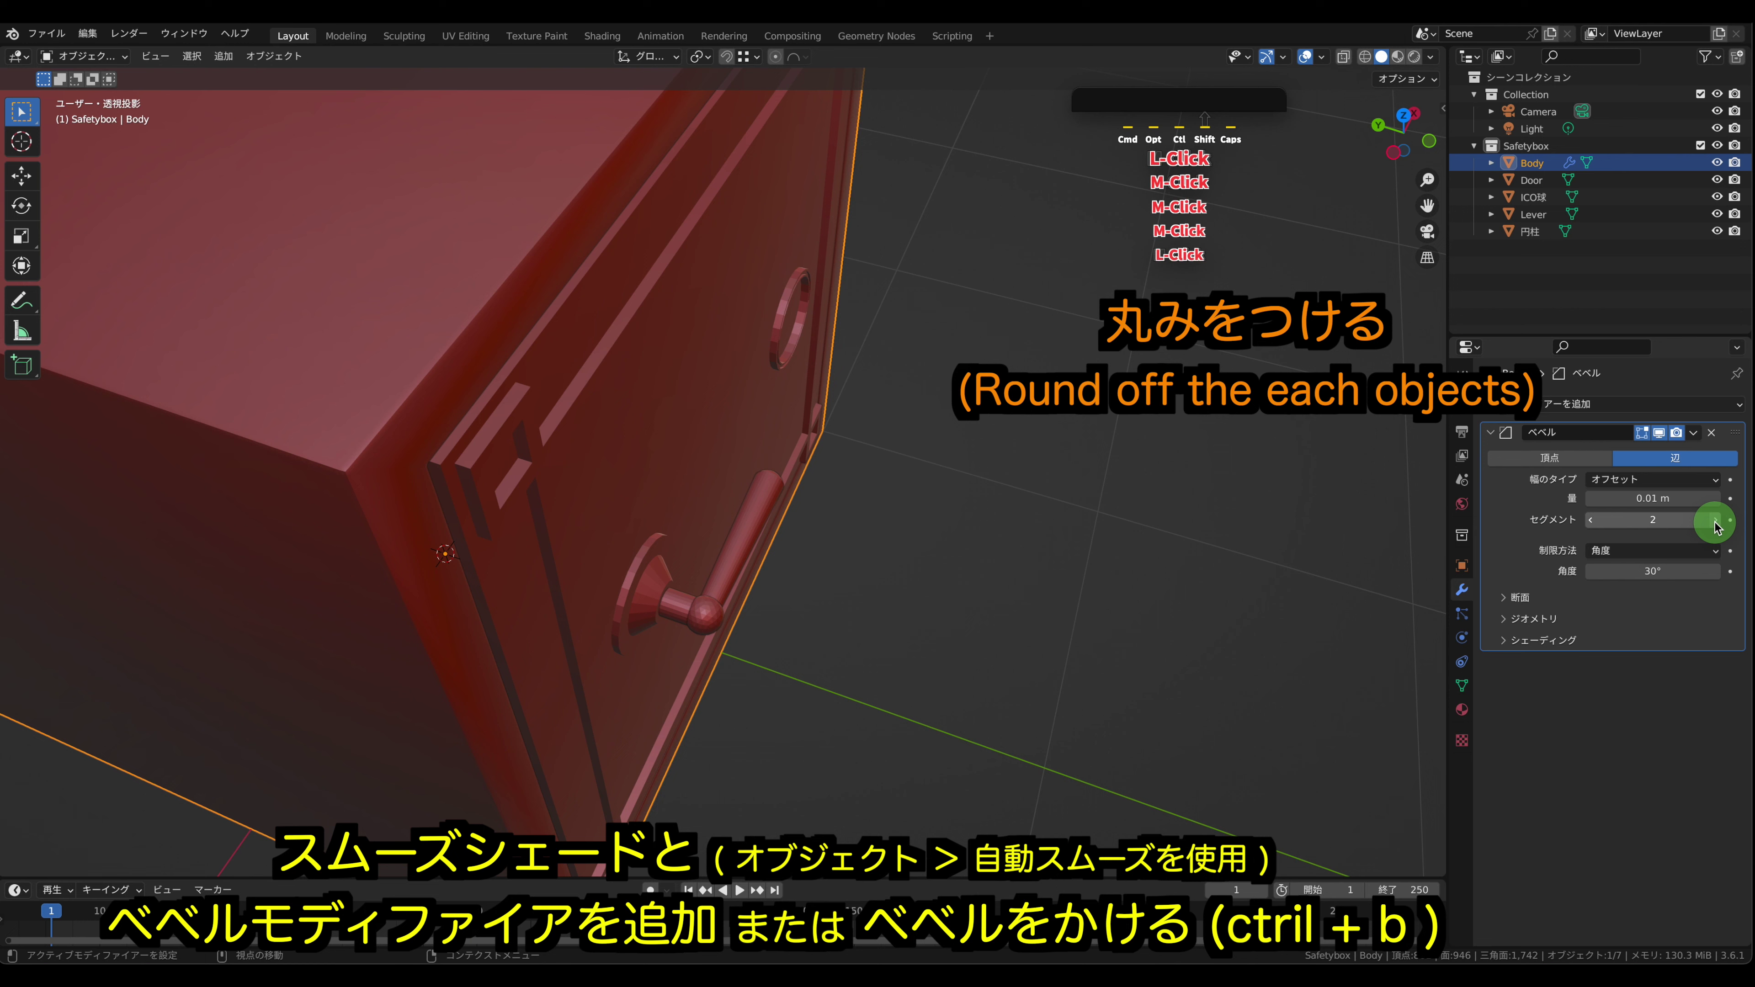
# - Try a wider 0.04 m bevel on the body, then set it to 0.01 m with three segments
pyautogui.click(1716, 498)
pyautogui.click(1716, 498)
pyautogui.click(1717, 499)
pyautogui.moveTo(1205, 517); pyautogui.dragTo(1018, 498, button='middle')
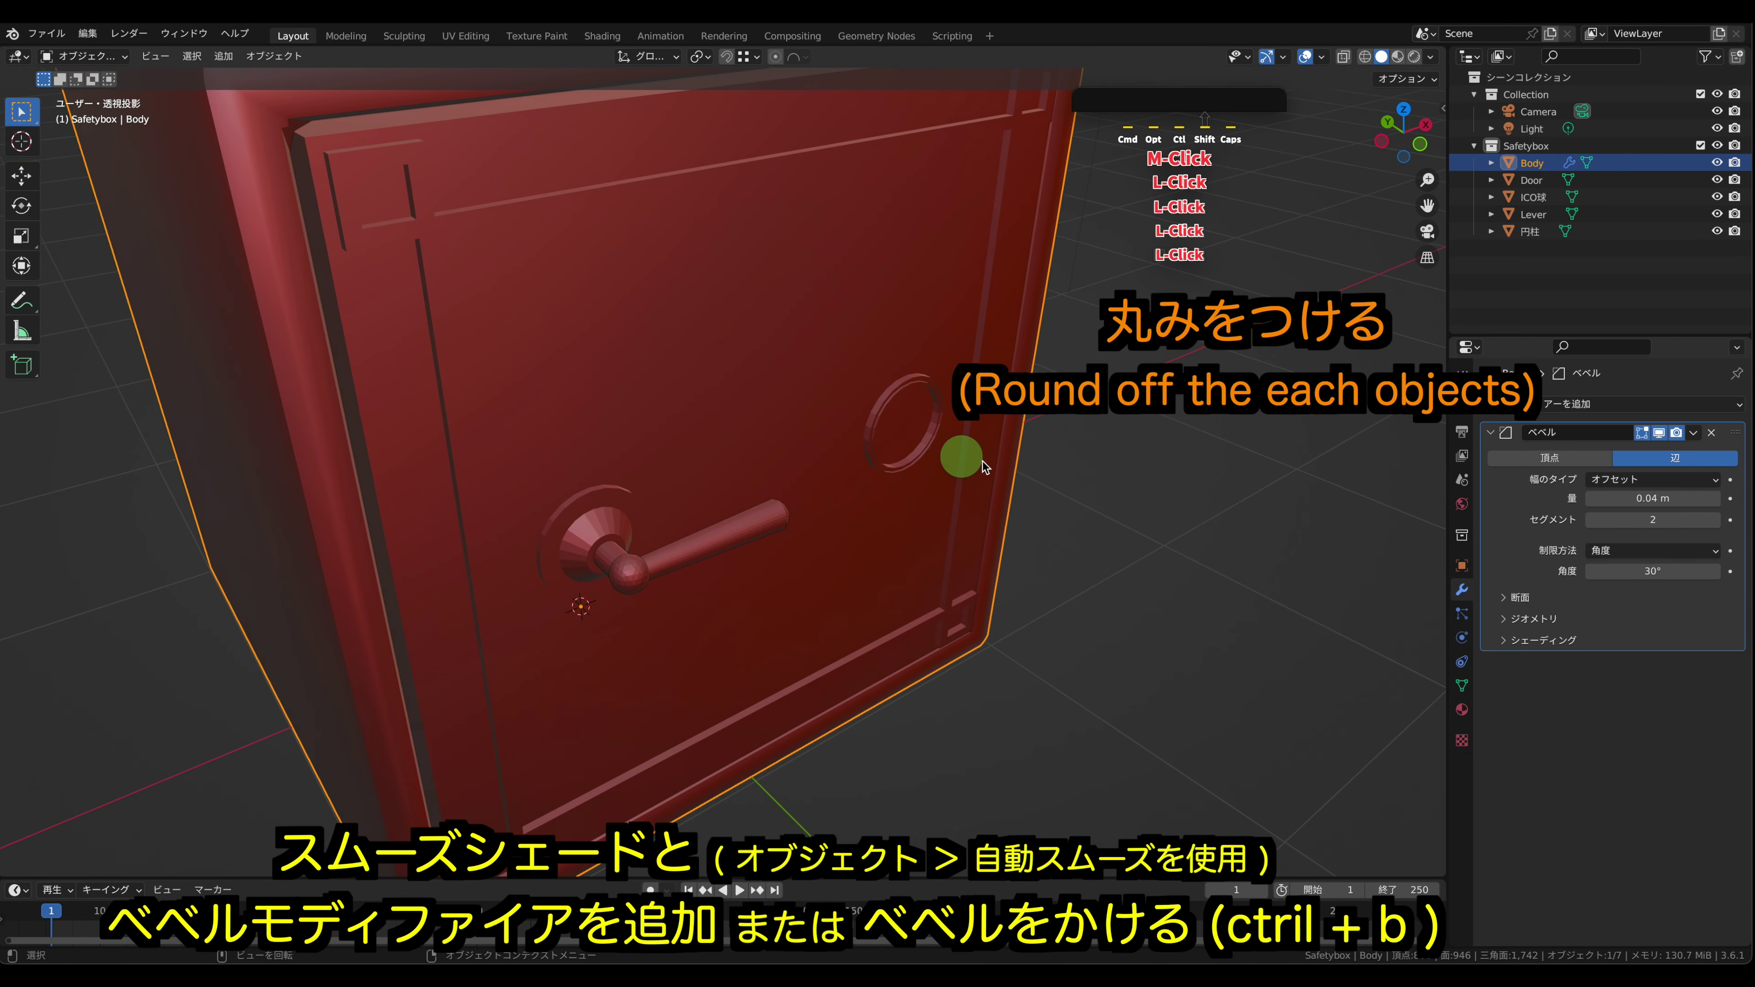
pyautogui.moveTo(1606, 498); pyautogui.dragTo(1594, 505)
pyautogui.click(1650, 525)
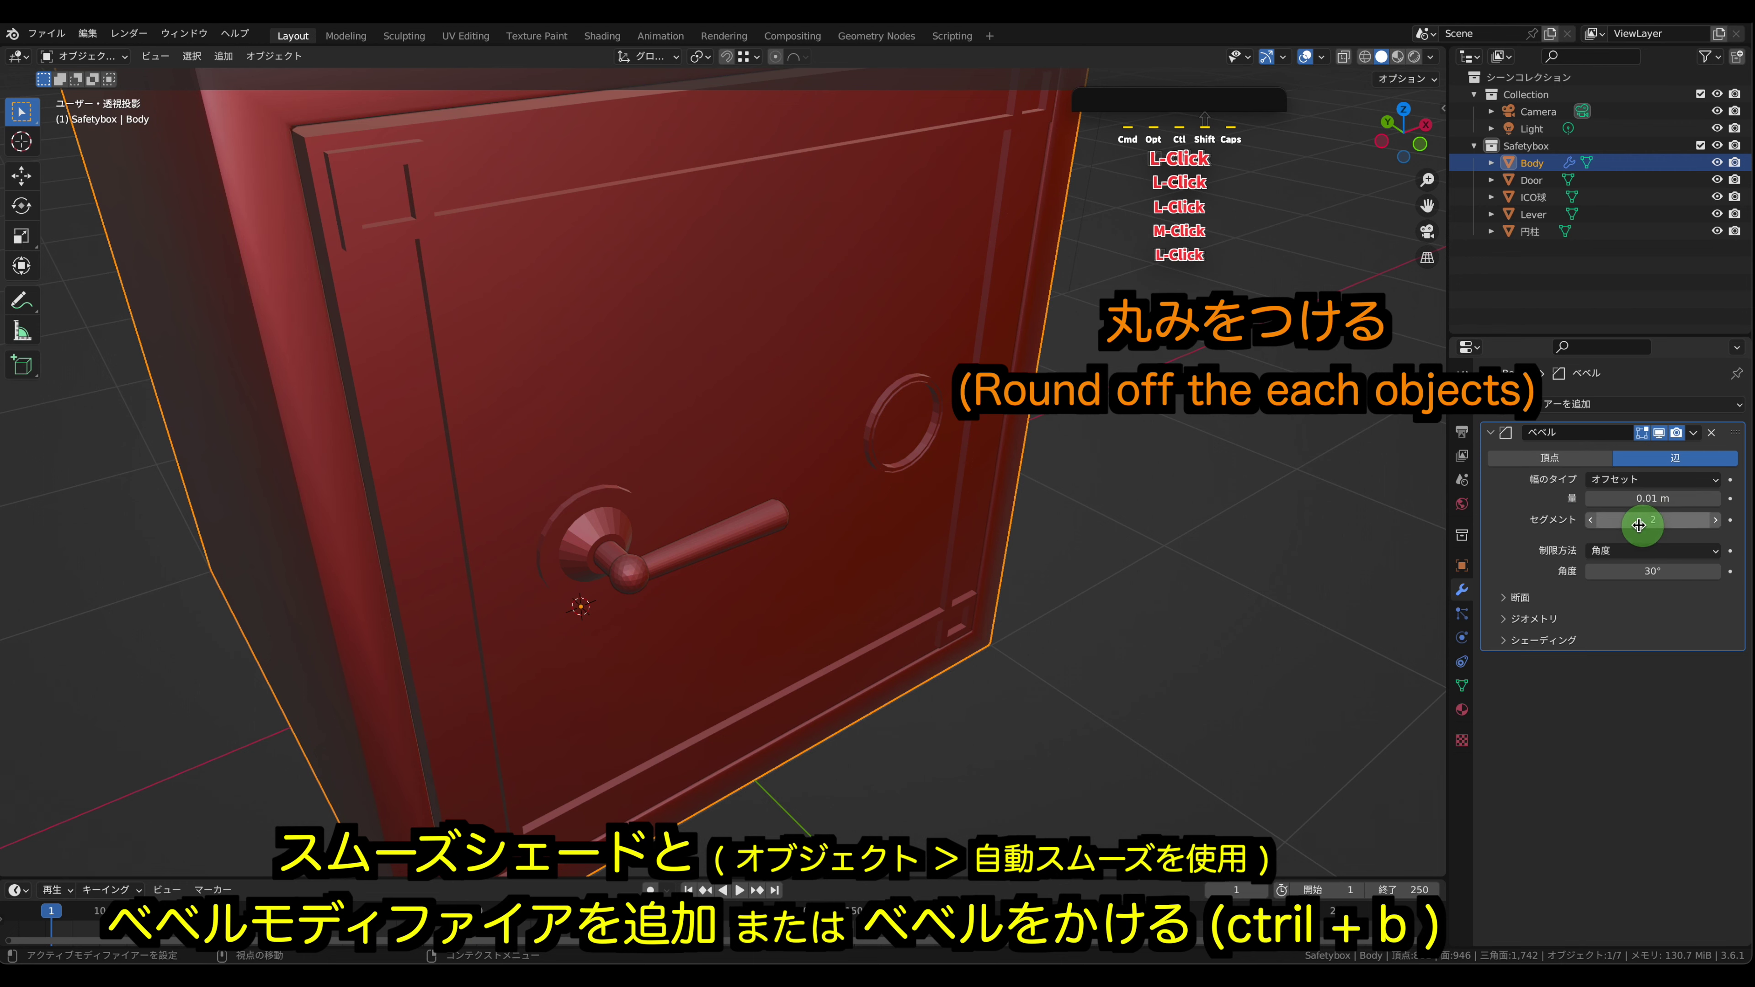
pyautogui.click(1717, 527)
pyautogui.moveTo(1095, 458); pyautogui.dragTo(1130, 515, button='middle')
pyautogui.moveTo(743, 413); pyautogui.dragTo(674, 392, button='middle')
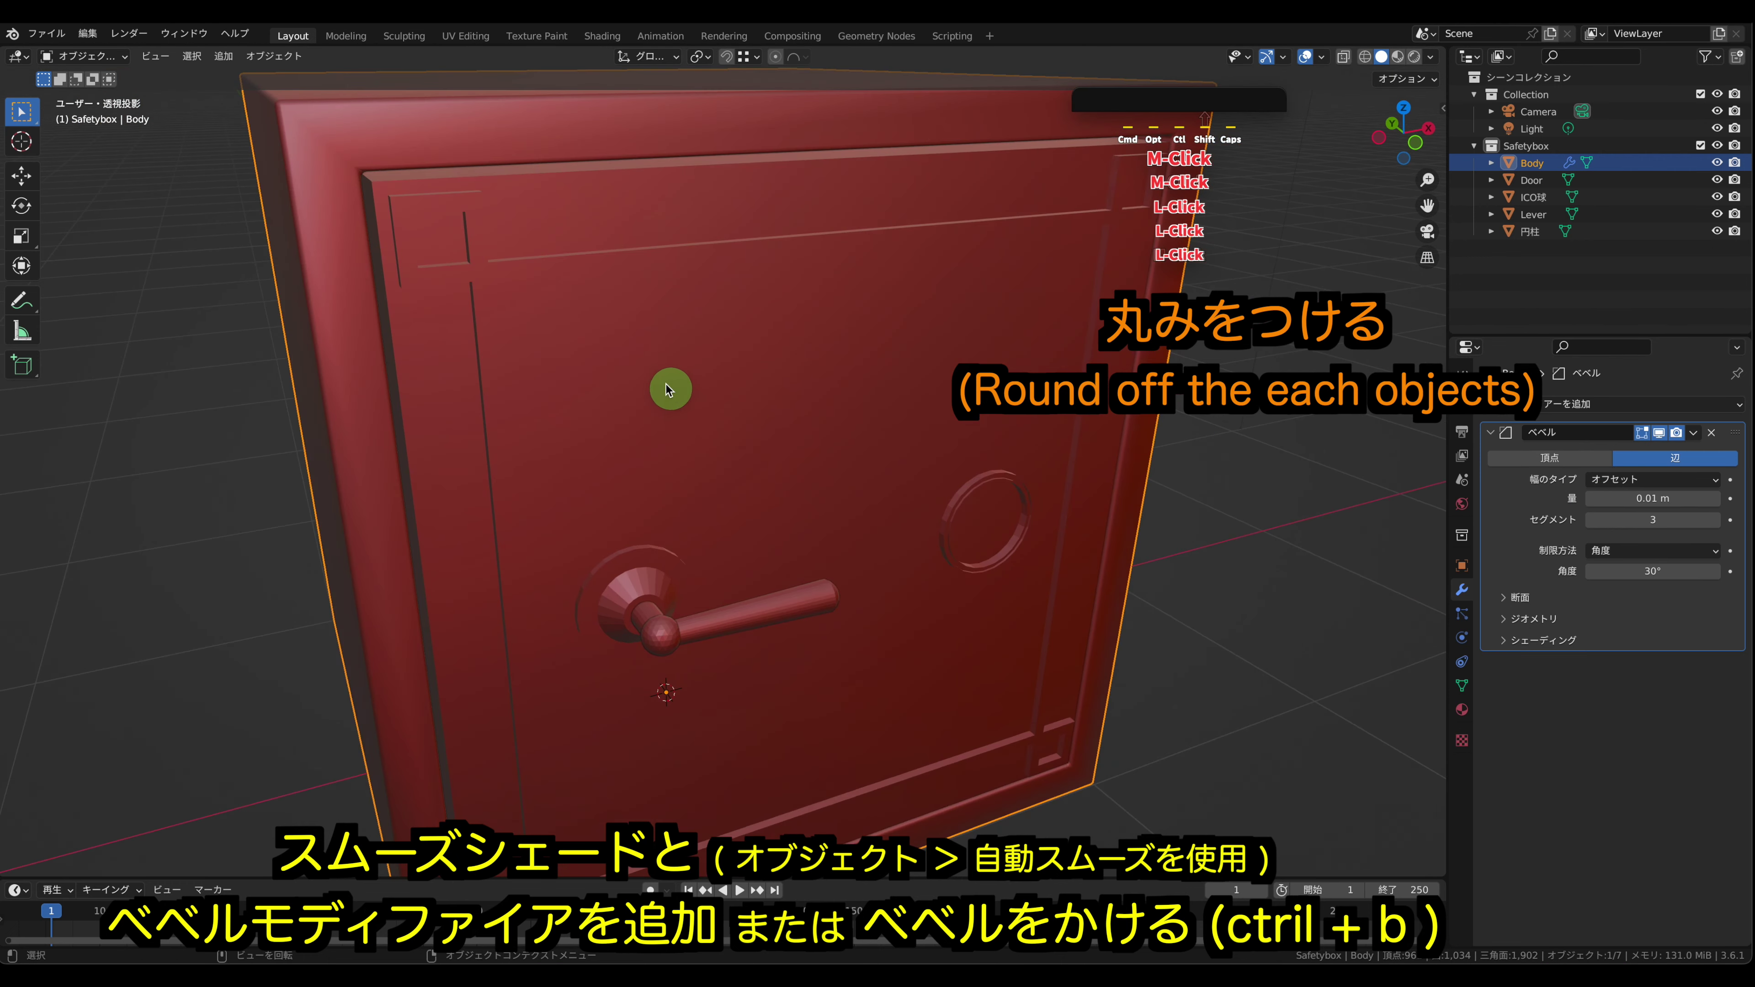
# - Apply smooth shading with Auto Smooth at 30° to the safe door
pyautogui.click(655, 381)
pyautogui.click(277, 56)
pyautogui.click(362, 455)
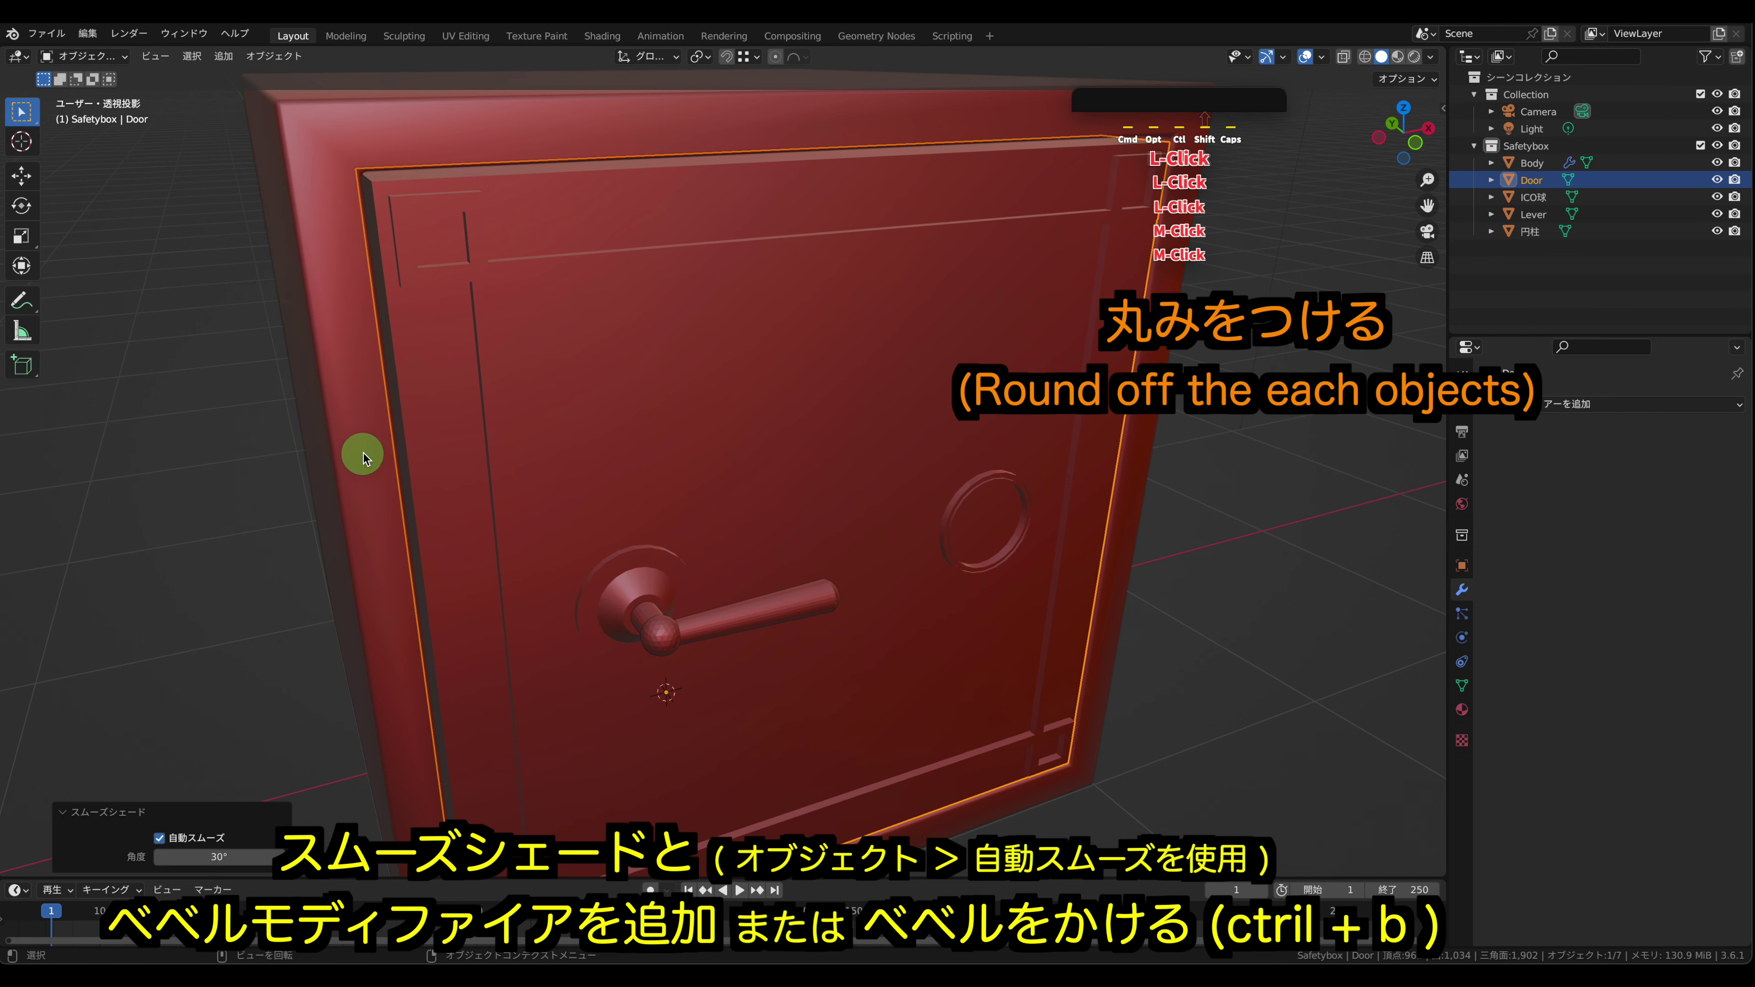
# - Add a Bevel modifier to the door with an amount of 0.08 m and one segment
pyautogui.click(1555, 415)
pyautogui.click(1343, 478)
pyautogui.moveTo(1040, 423); pyautogui.dragTo(1254, 240, button='middle')
pyautogui.click(1365, 58)
pyautogui.moveTo(840, 382); pyautogui.dragTo(938, 380, button='middle')
pyautogui.click(1718, 521)
pyautogui.moveTo(1242, 515)
pyautogui.mouseDown(button='middle')
pyautogui.moveTo(1085, 526)
pyautogui.moveTo(1110, 530)
pyautogui.mouseUp(button='middle')
pyautogui.click(1380, 58)
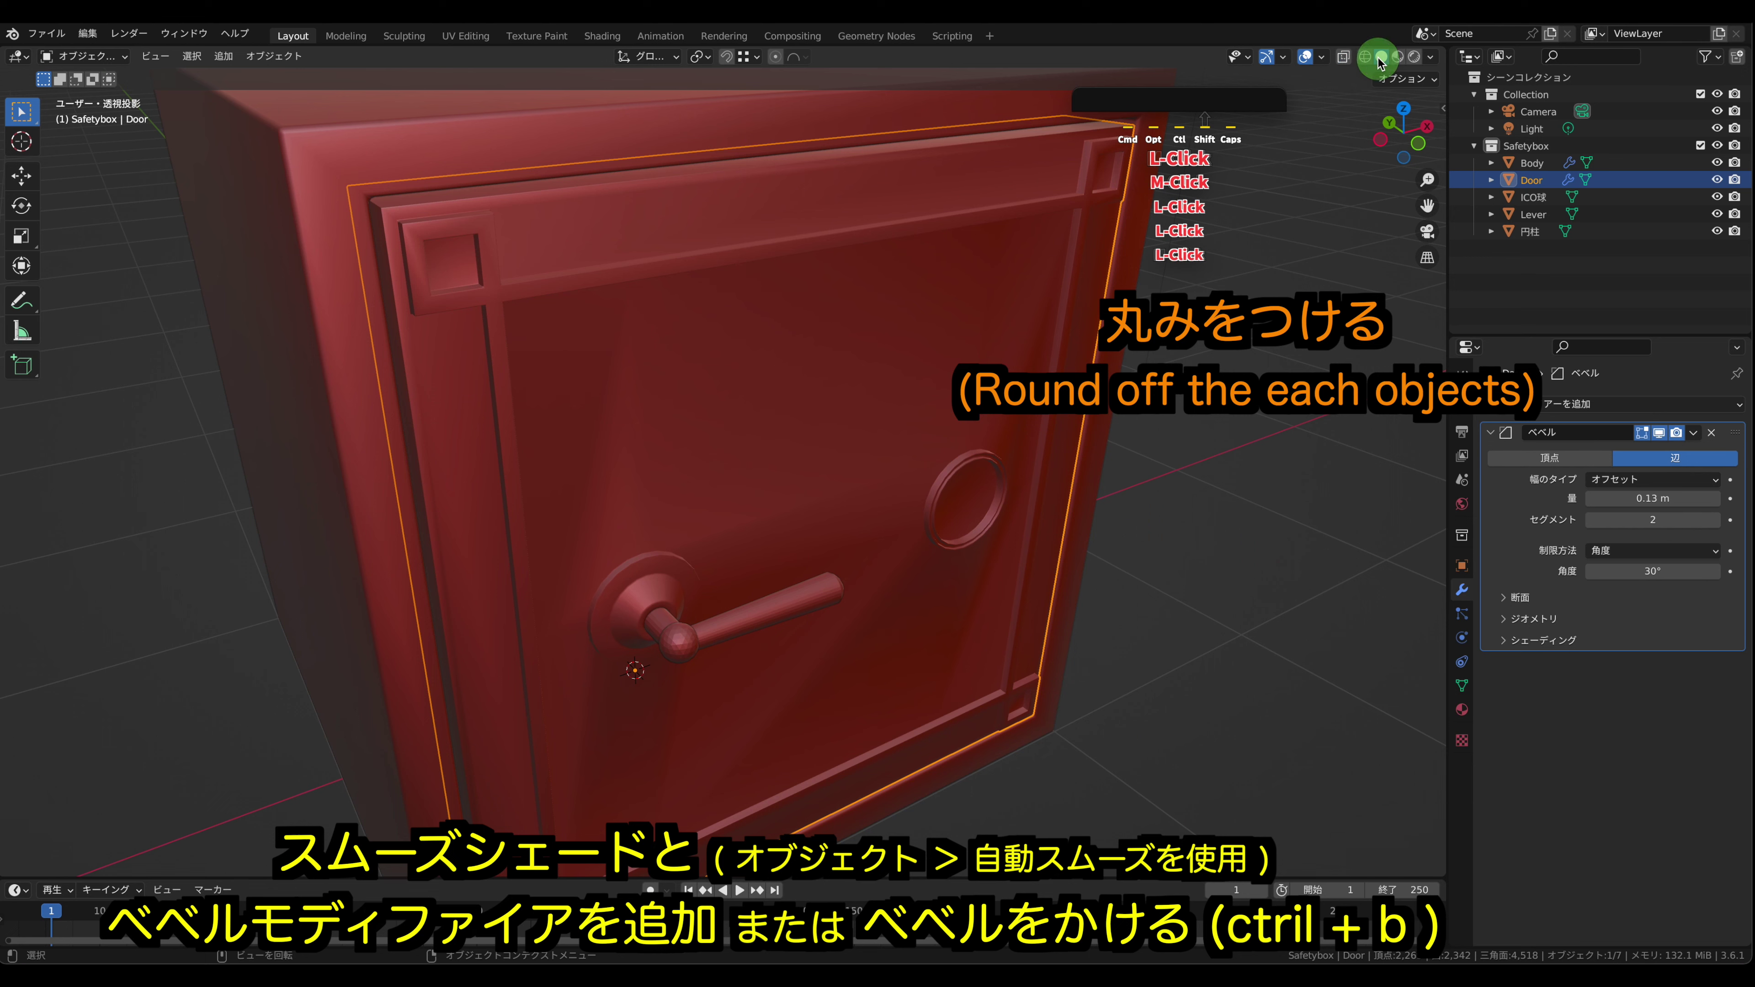
pyautogui.click(1582, 509)
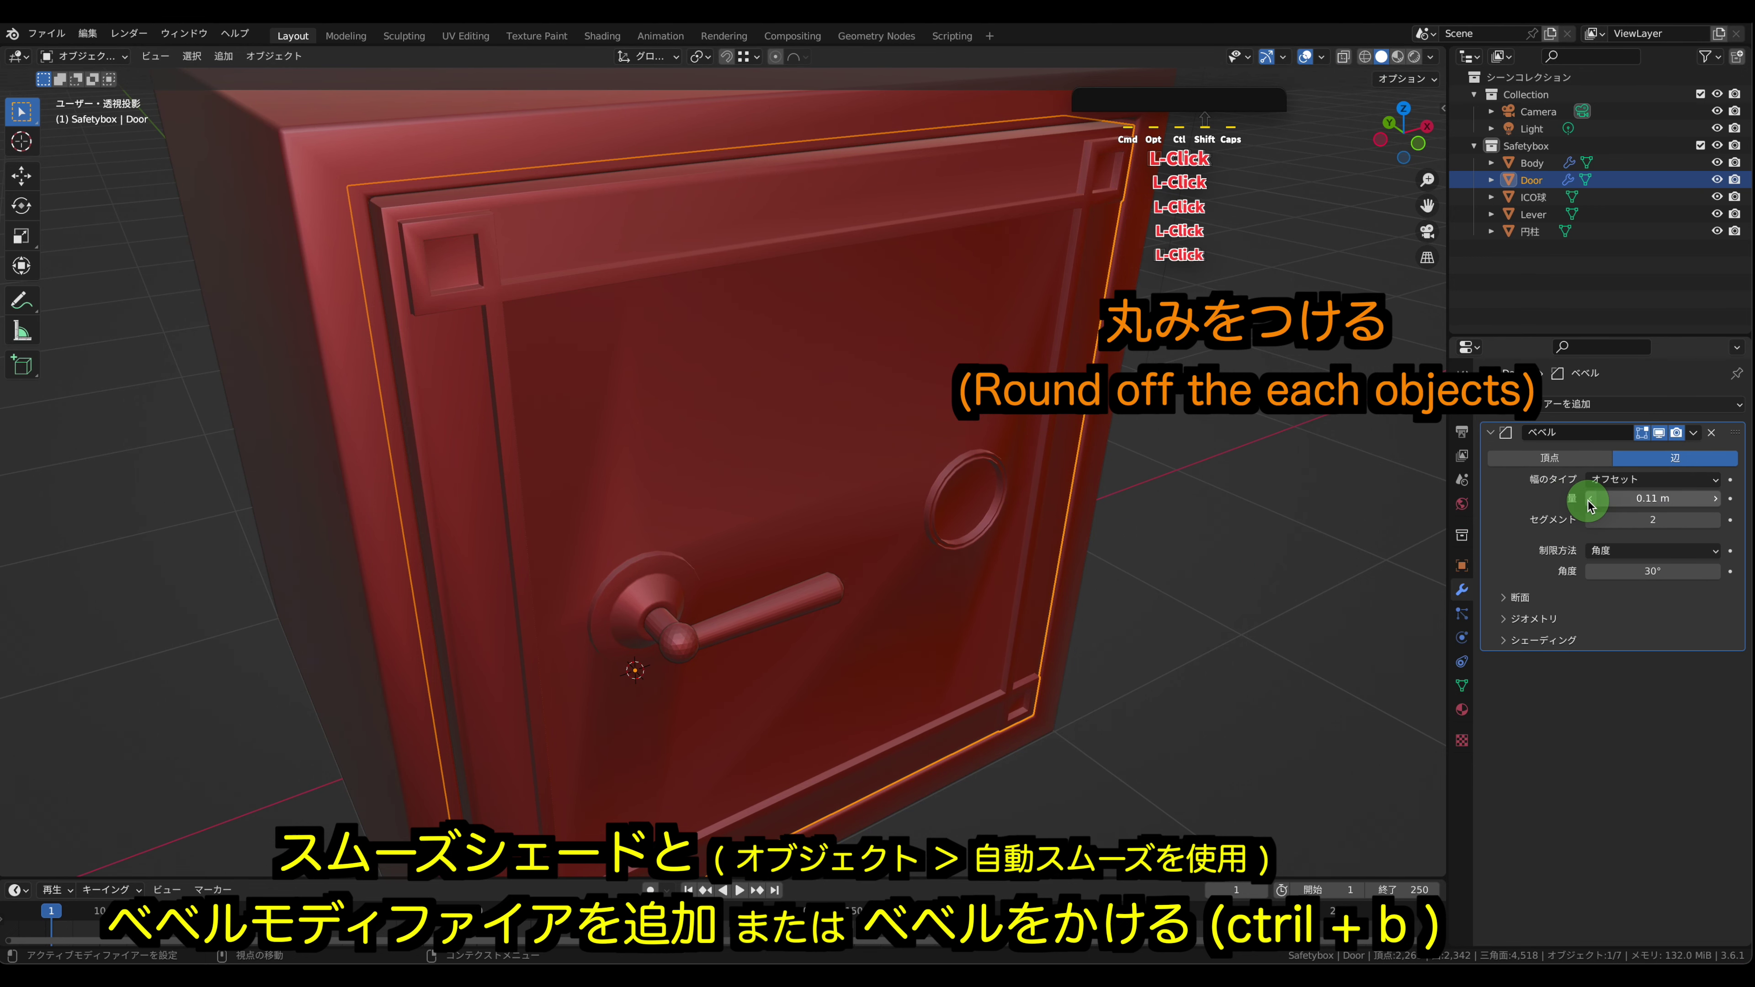
pyautogui.click(1589, 519)
# - Apply Auto Smooth shading to the lever's stem, its ball joint and the cylindrical handle one after another
pyautogui.moveTo(1227, 615); pyautogui.dragTo(1174, 550, button='middle')
pyautogui.click(653, 565)
pyautogui.click(654, 602)
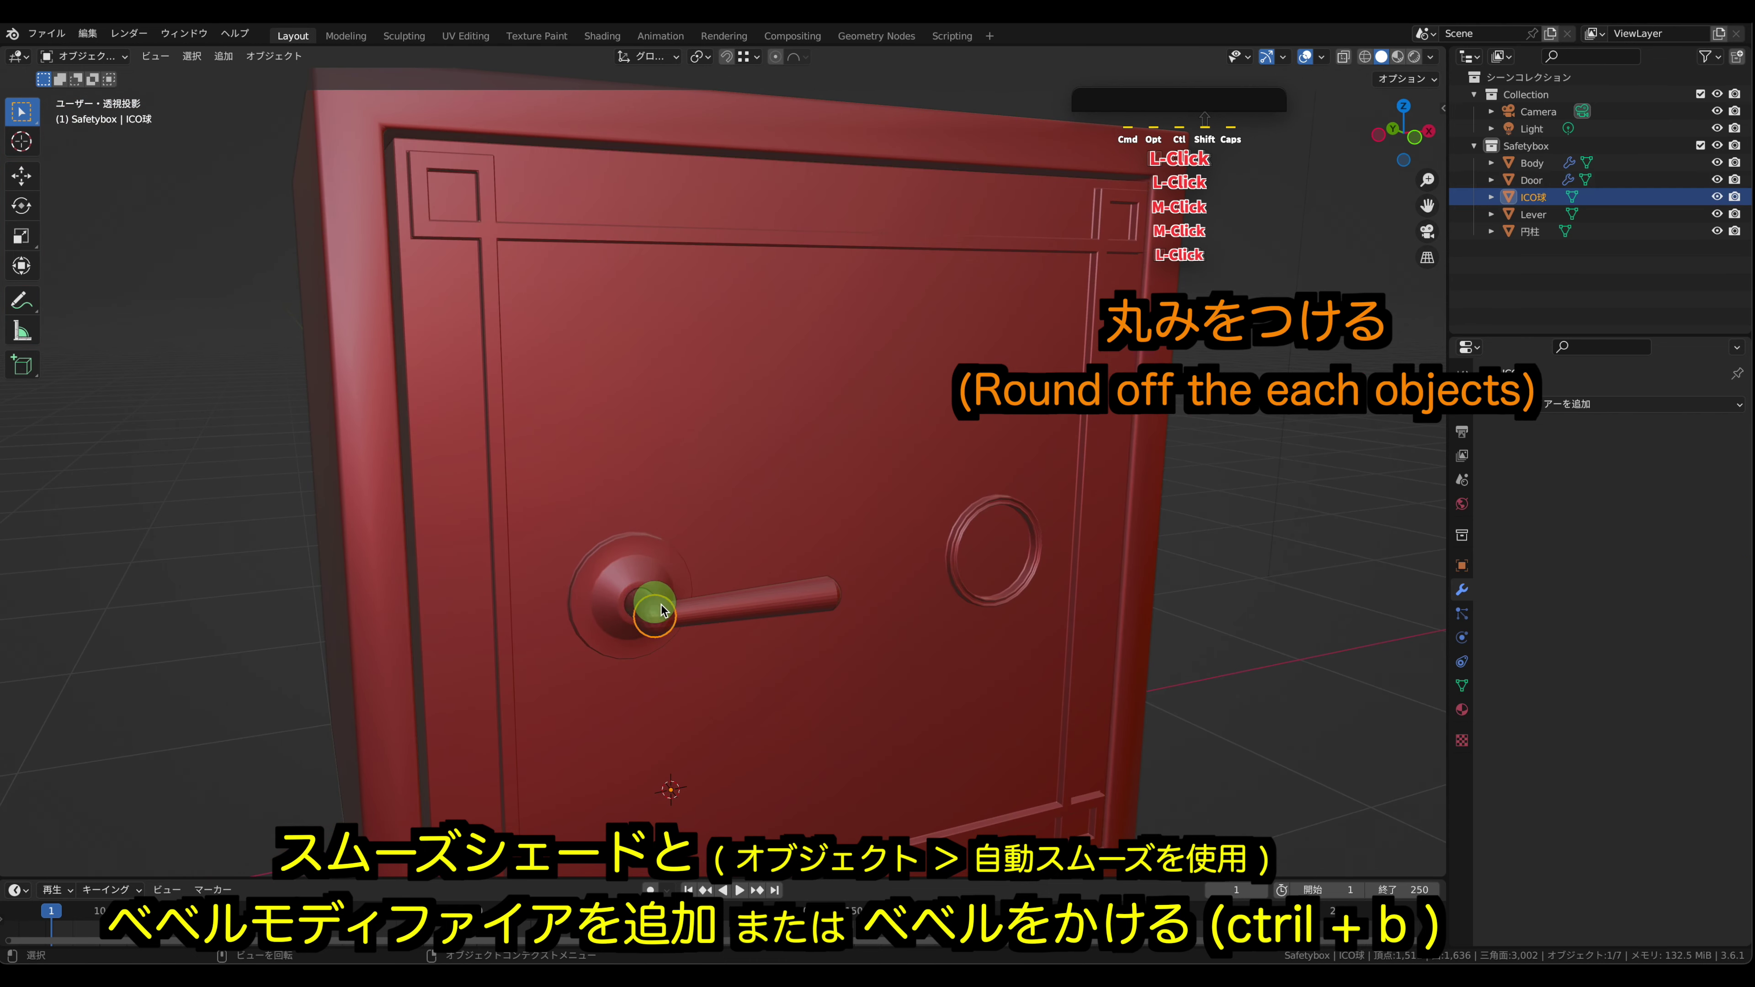
pyautogui.moveTo(663, 605); pyautogui.dragTo(665, 601, button='middle')
pyautogui.click(673, 608)
pyautogui.click(274, 55)
pyautogui.click(346, 449)
pyautogui.click(698, 627)
pyautogui.click(280, 66)
pyautogui.click(346, 448)
pyautogui.click(776, 604)
pyautogui.click(274, 55)
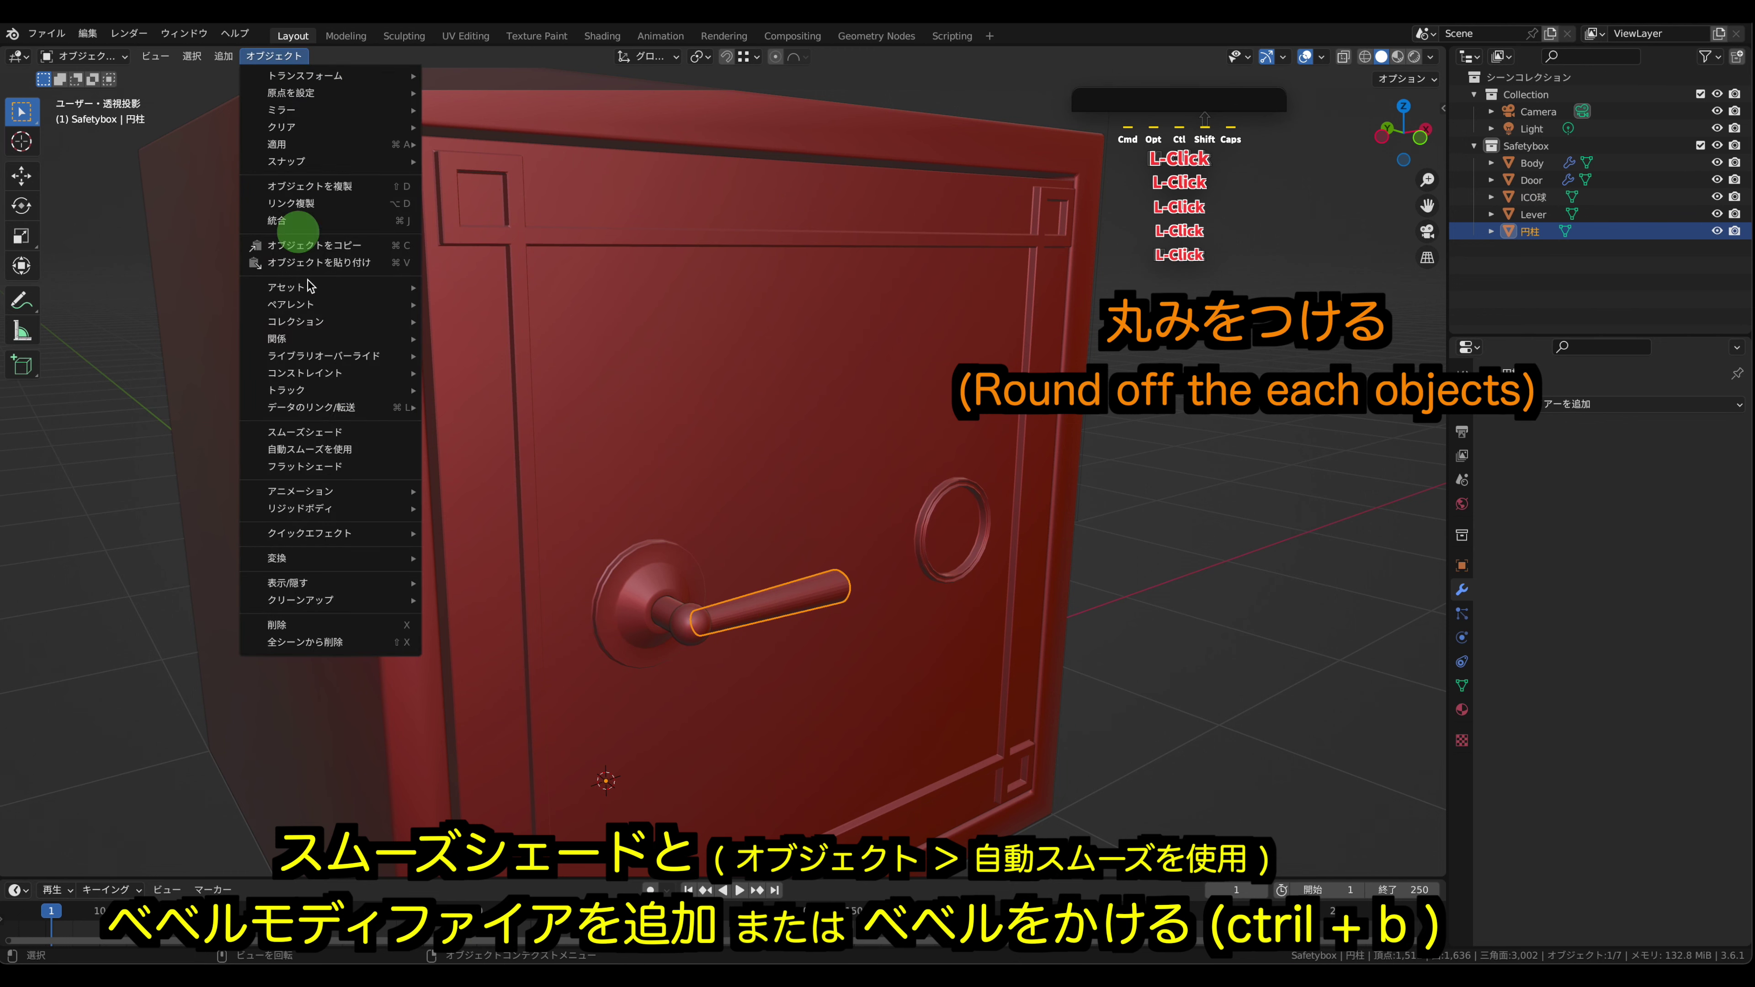
pyautogui.click(346, 448)
# - Duplicate the door's round dial face in place and separate the copy into its own object
pyautogui.click(1113, 536)
pyautogui.moveTo(1113, 536); pyautogui.dragTo(817, 472, button='middle')
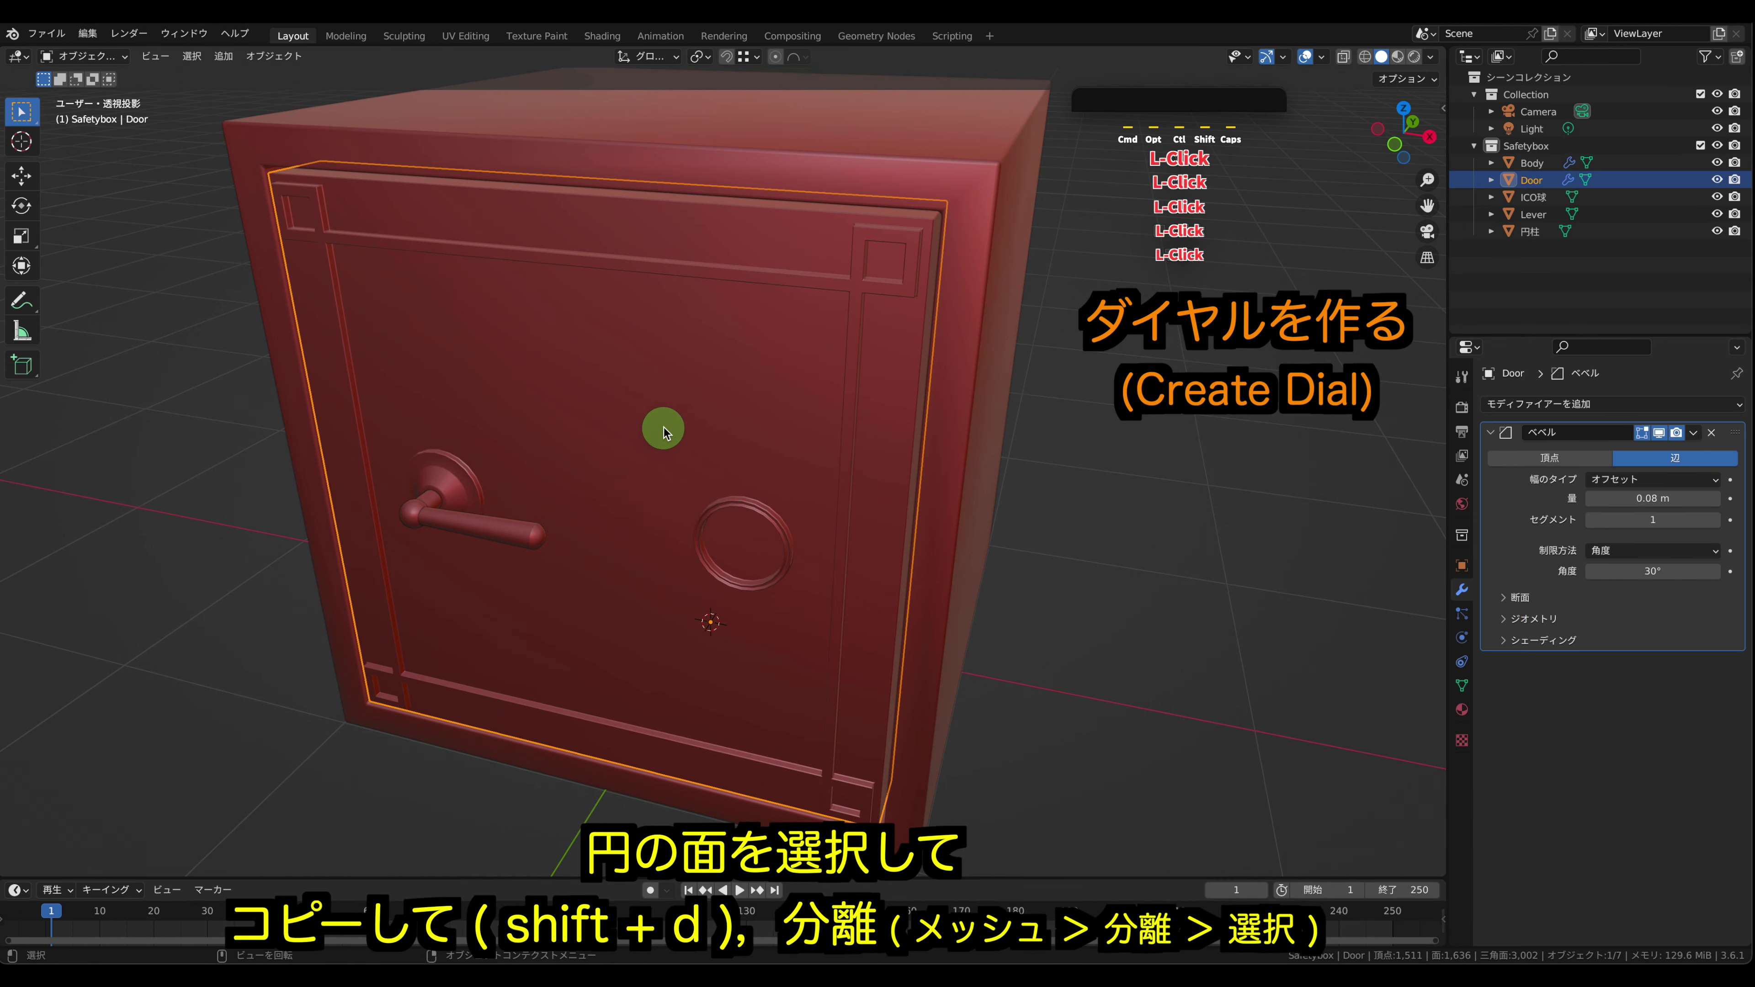
pyautogui.click(665, 423)
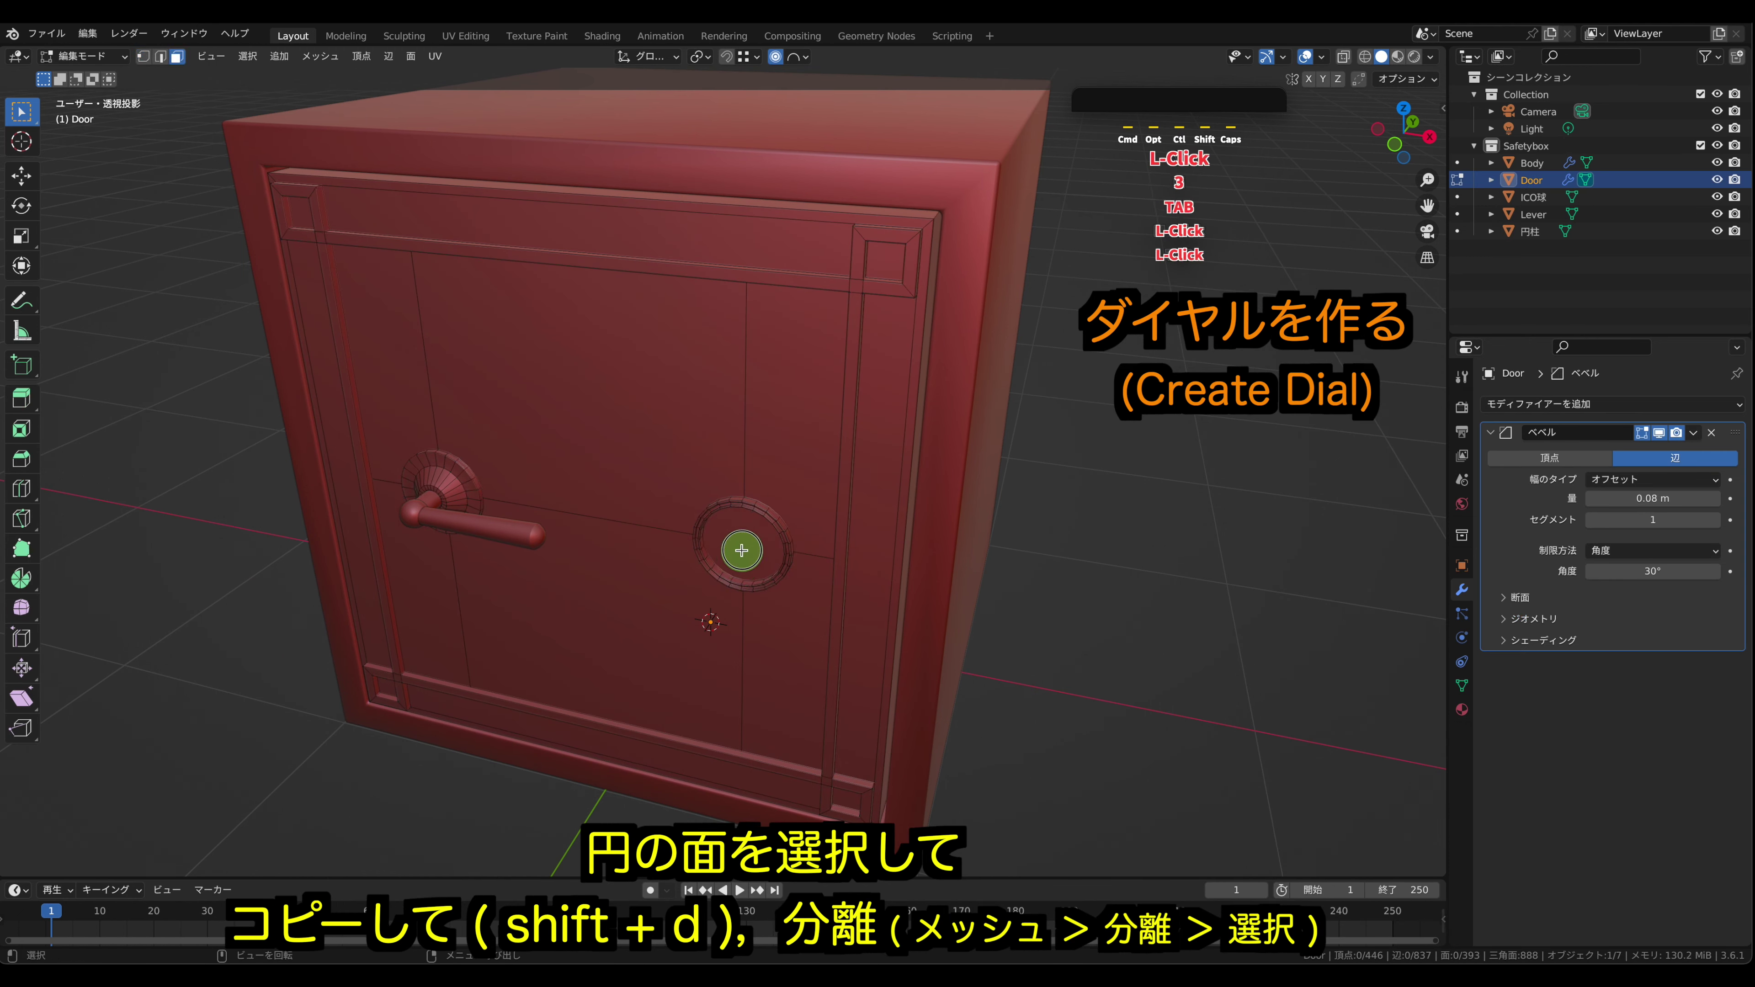
pyautogui.click(743, 550)
pyautogui.hotkey('shift', 'd')
pyautogui.click(752, 550)
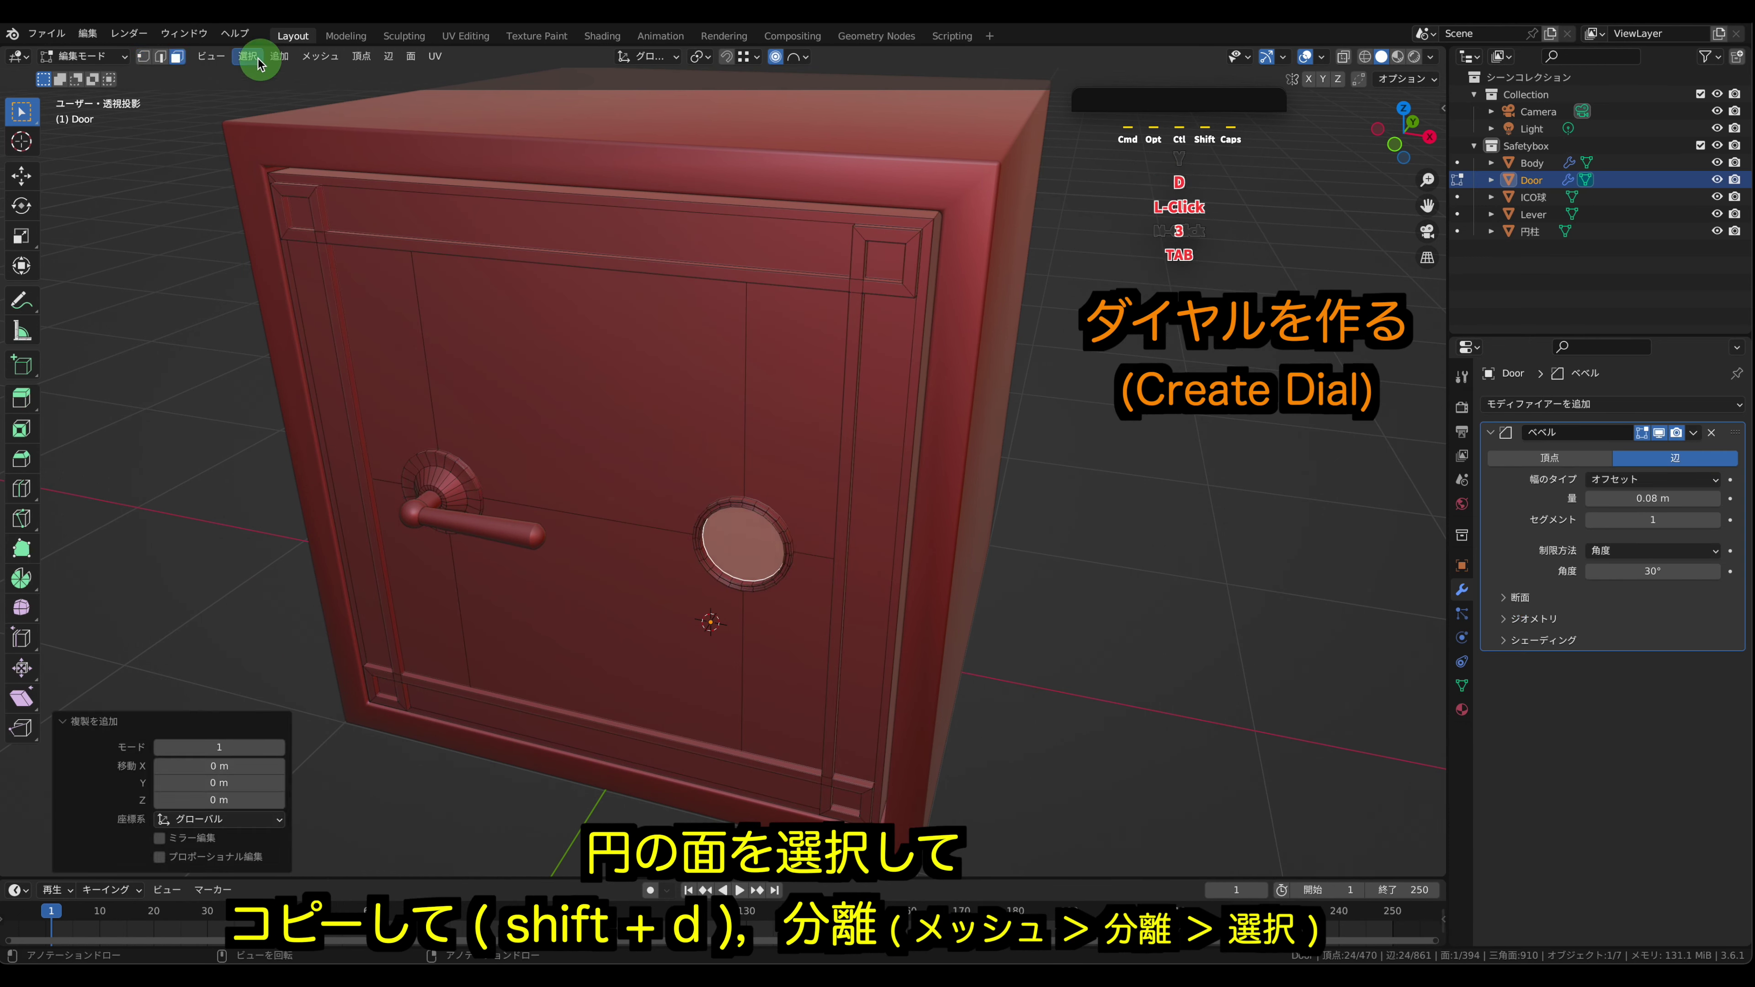
pyautogui.click(299, 56)
pyautogui.click(394, 210)
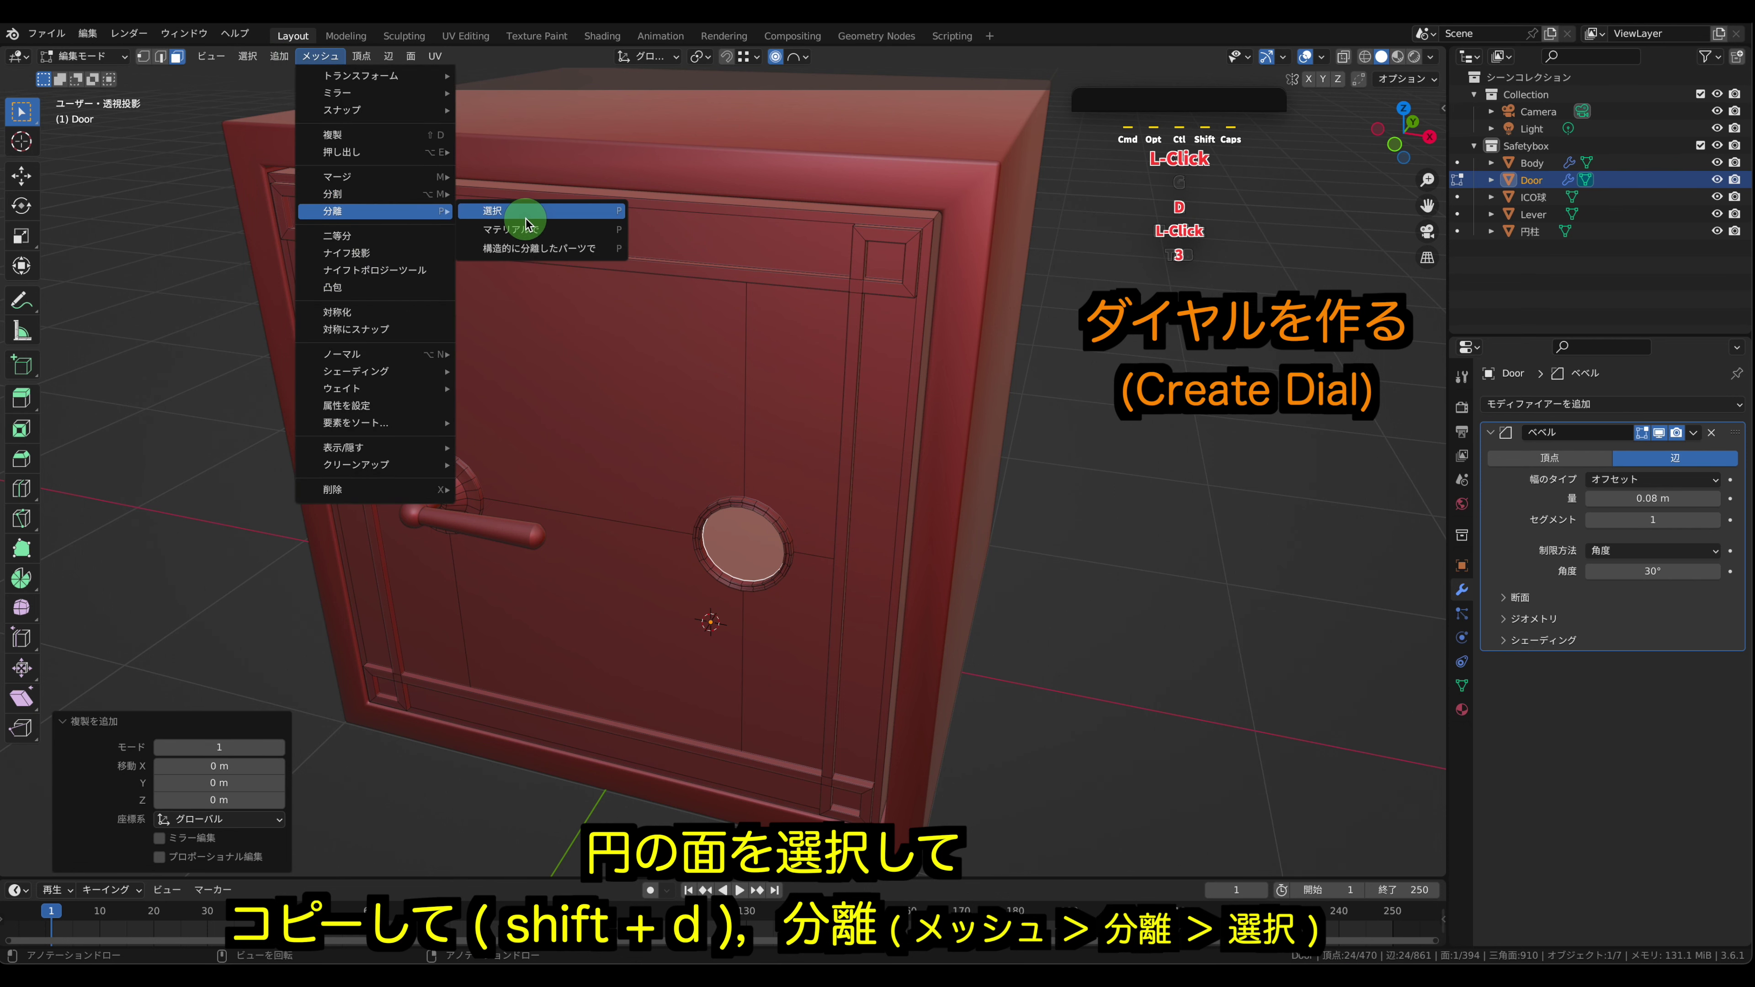
pyautogui.click(525, 220)
# - Rename the separated circular object to Dial and hide the door
pyautogui.click(1589, 297)
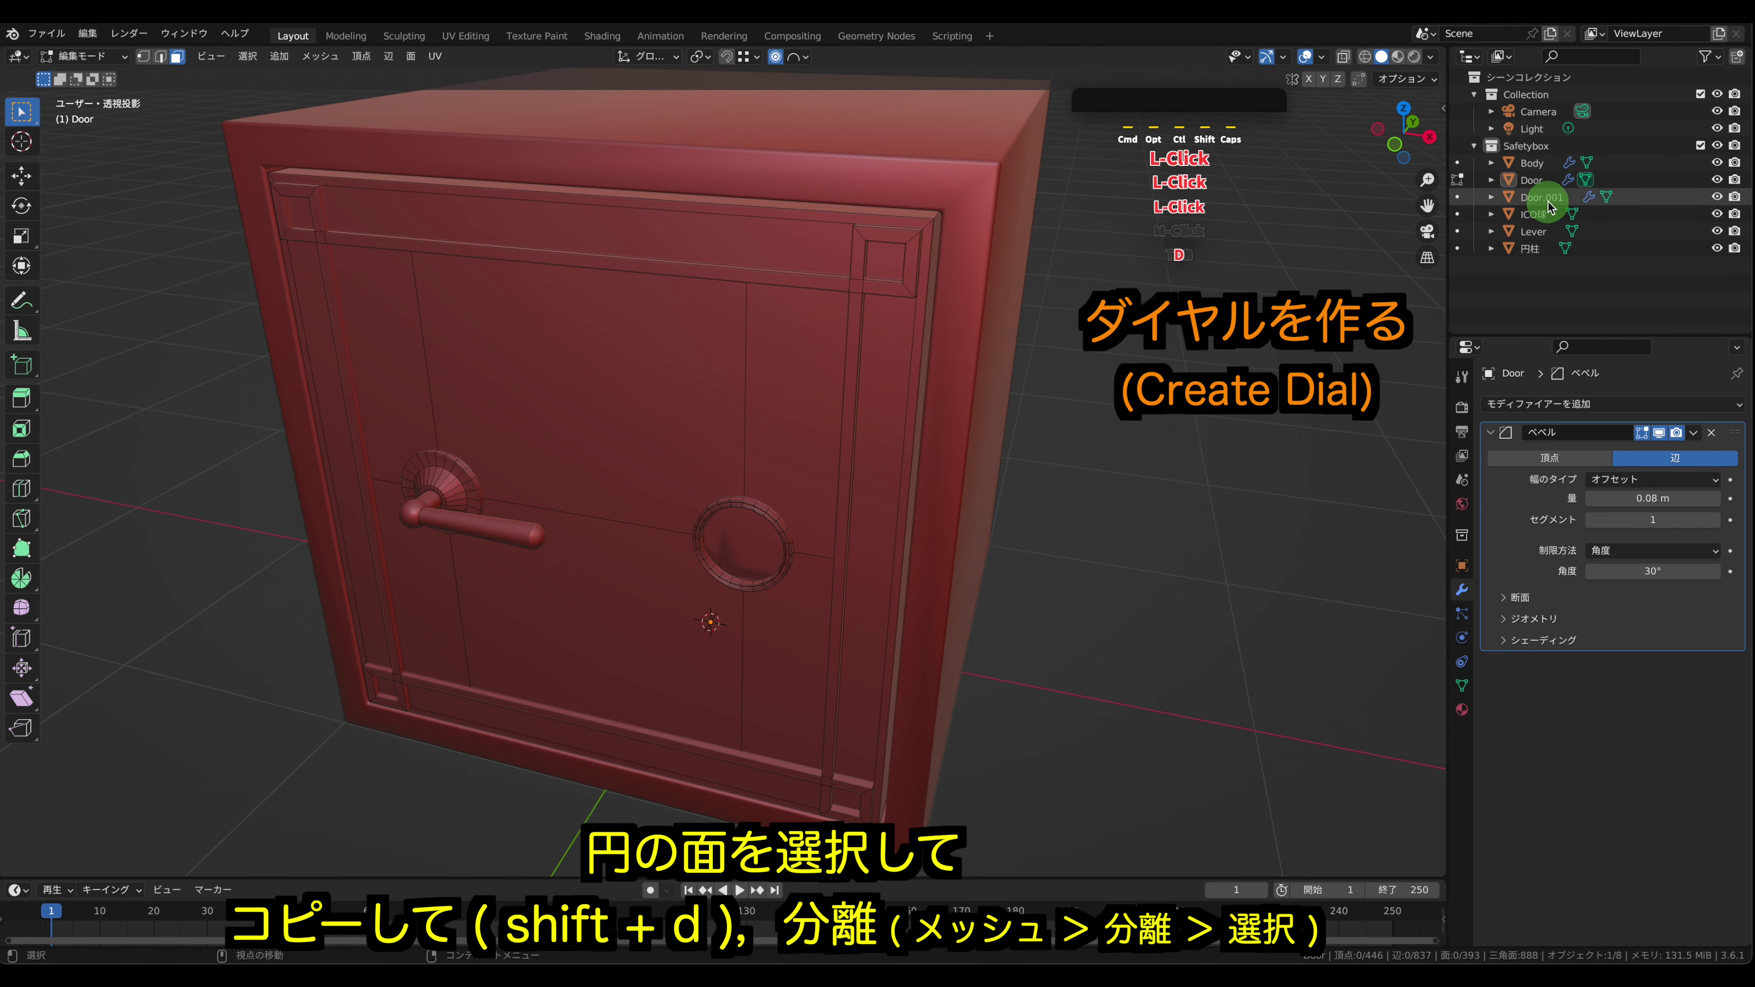
pyautogui.press('Tab')
pyautogui.doubleClick(1540, 196)
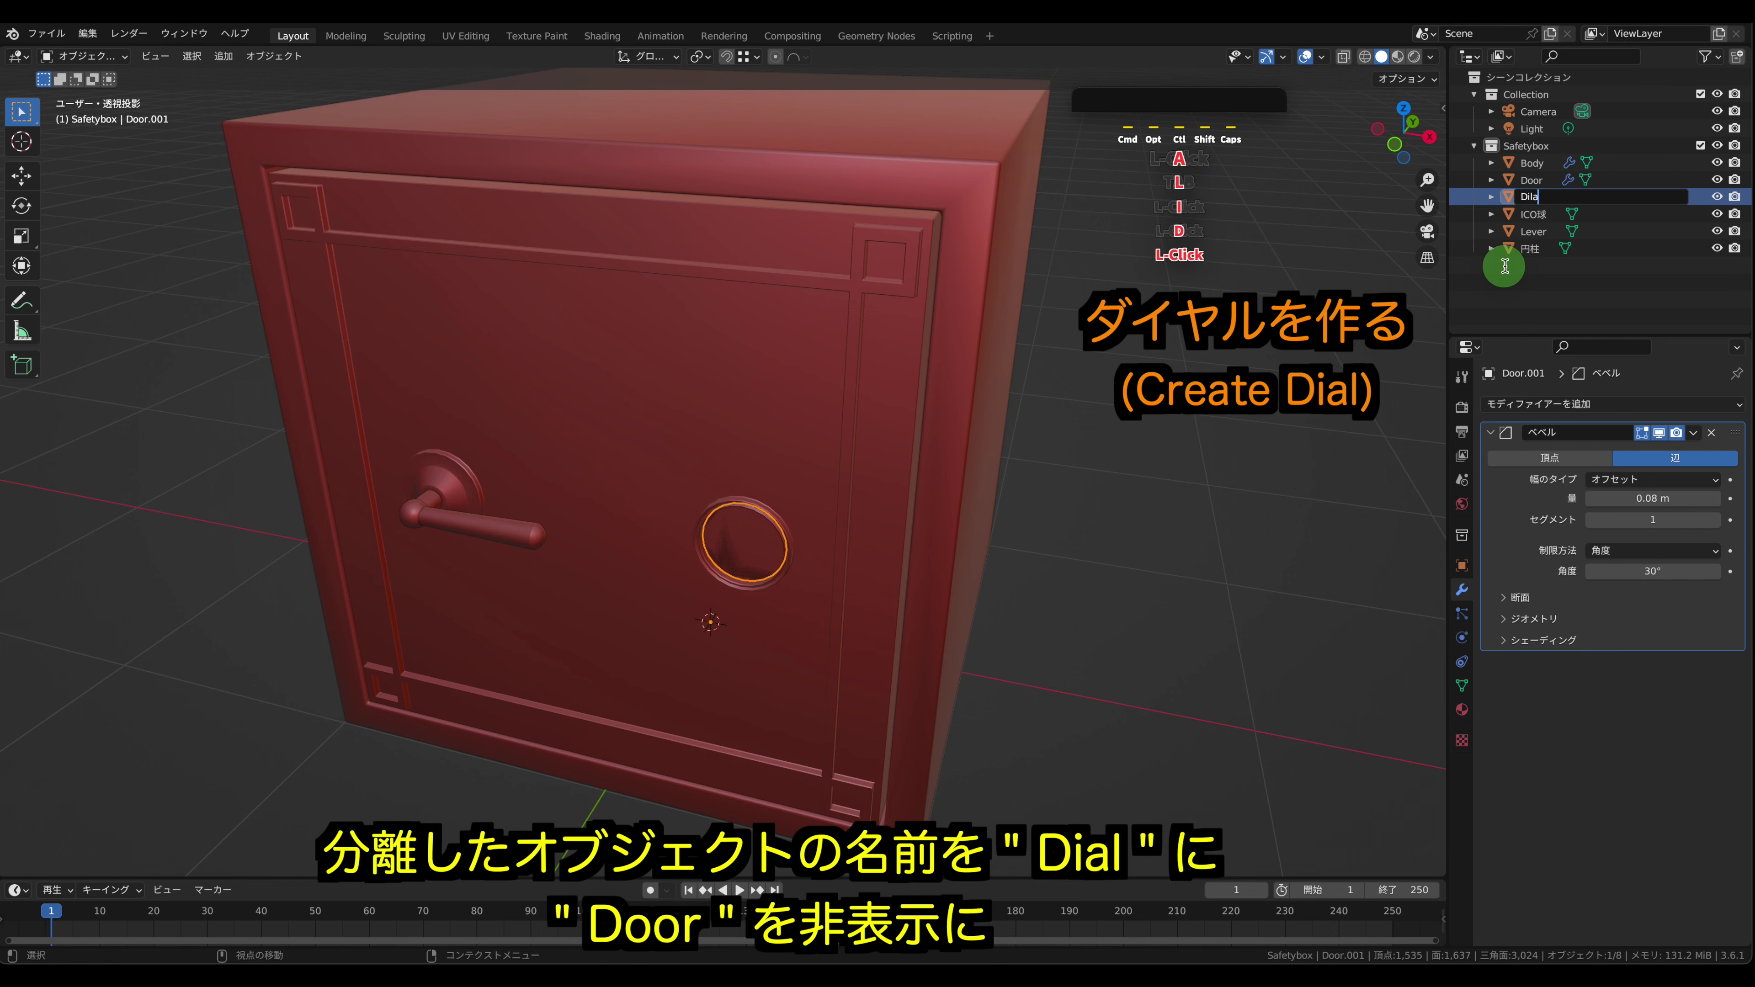
pyautogui.write('Dial')
pyautogui.press('Return')
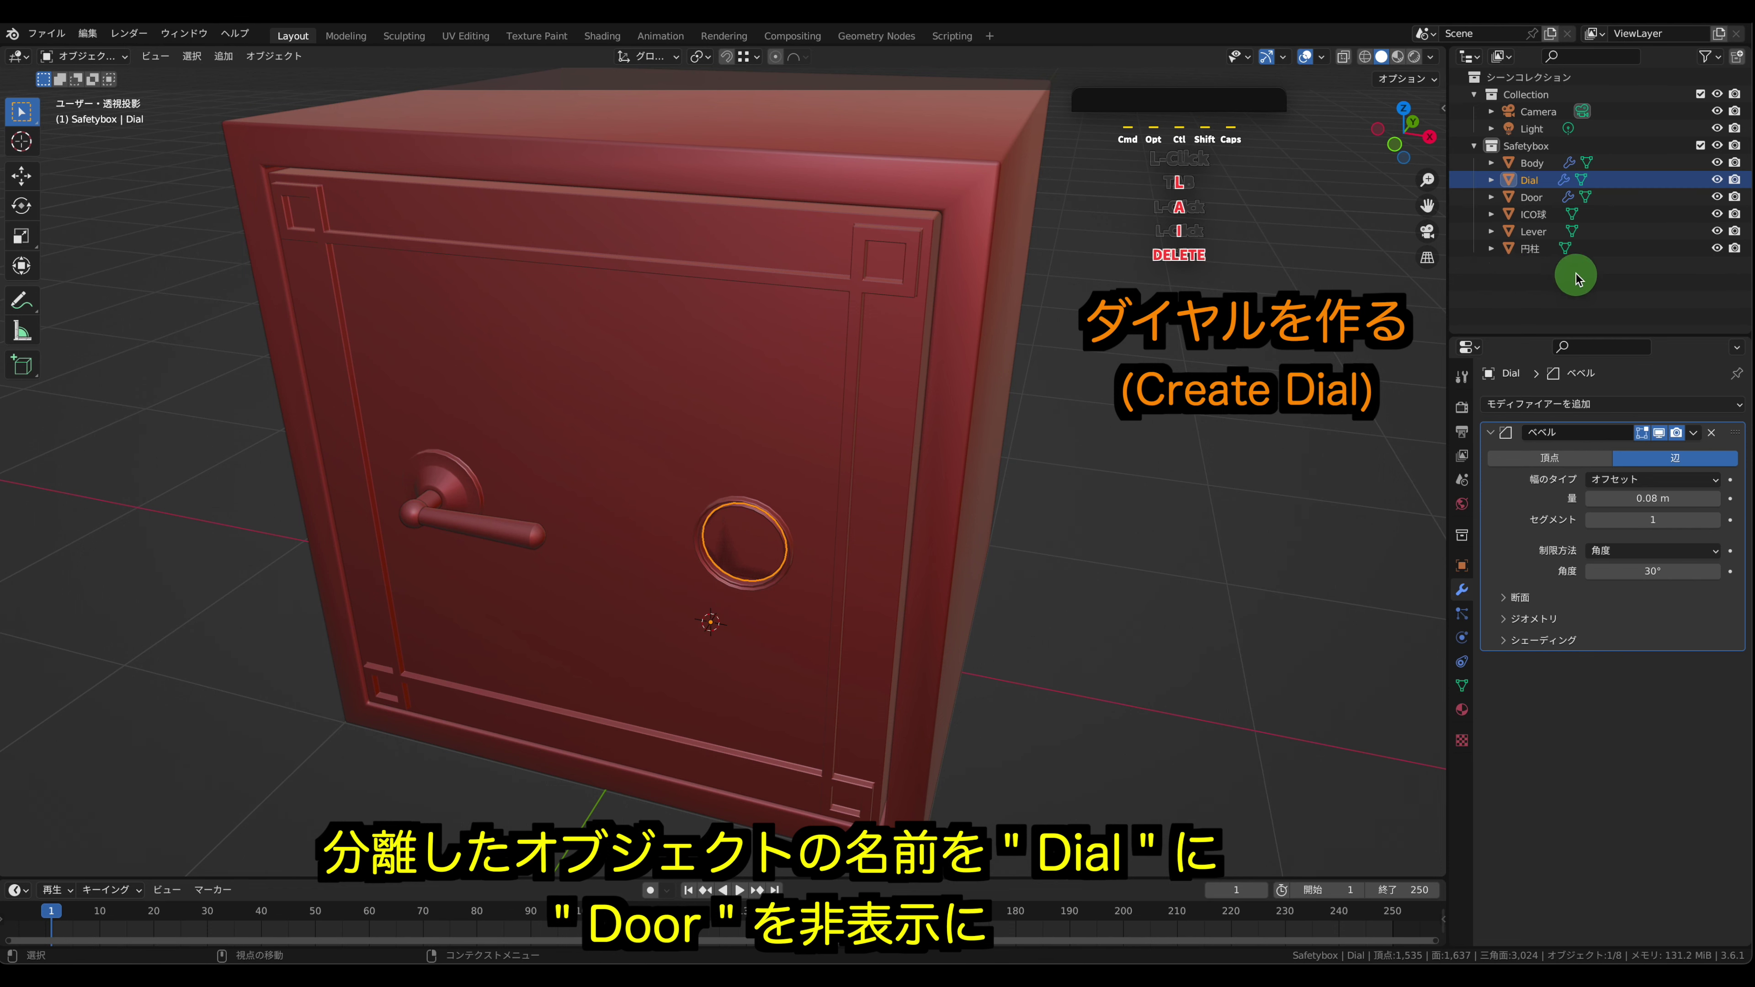
pyautogui.click(1717, 197)
# - Extrude the dial's circular face outward by about 0.007 m along negative Y and return to Object Mode
pyautogui.press('Tab')
pyautogui.click(948, 504)
pyautogui.click(743, 542)
pyautogui.moveTo(744, 542); pyautogui.dragTo(971, 506, button='middle')
pyautogui.press('e')
pyautogui.press('y')
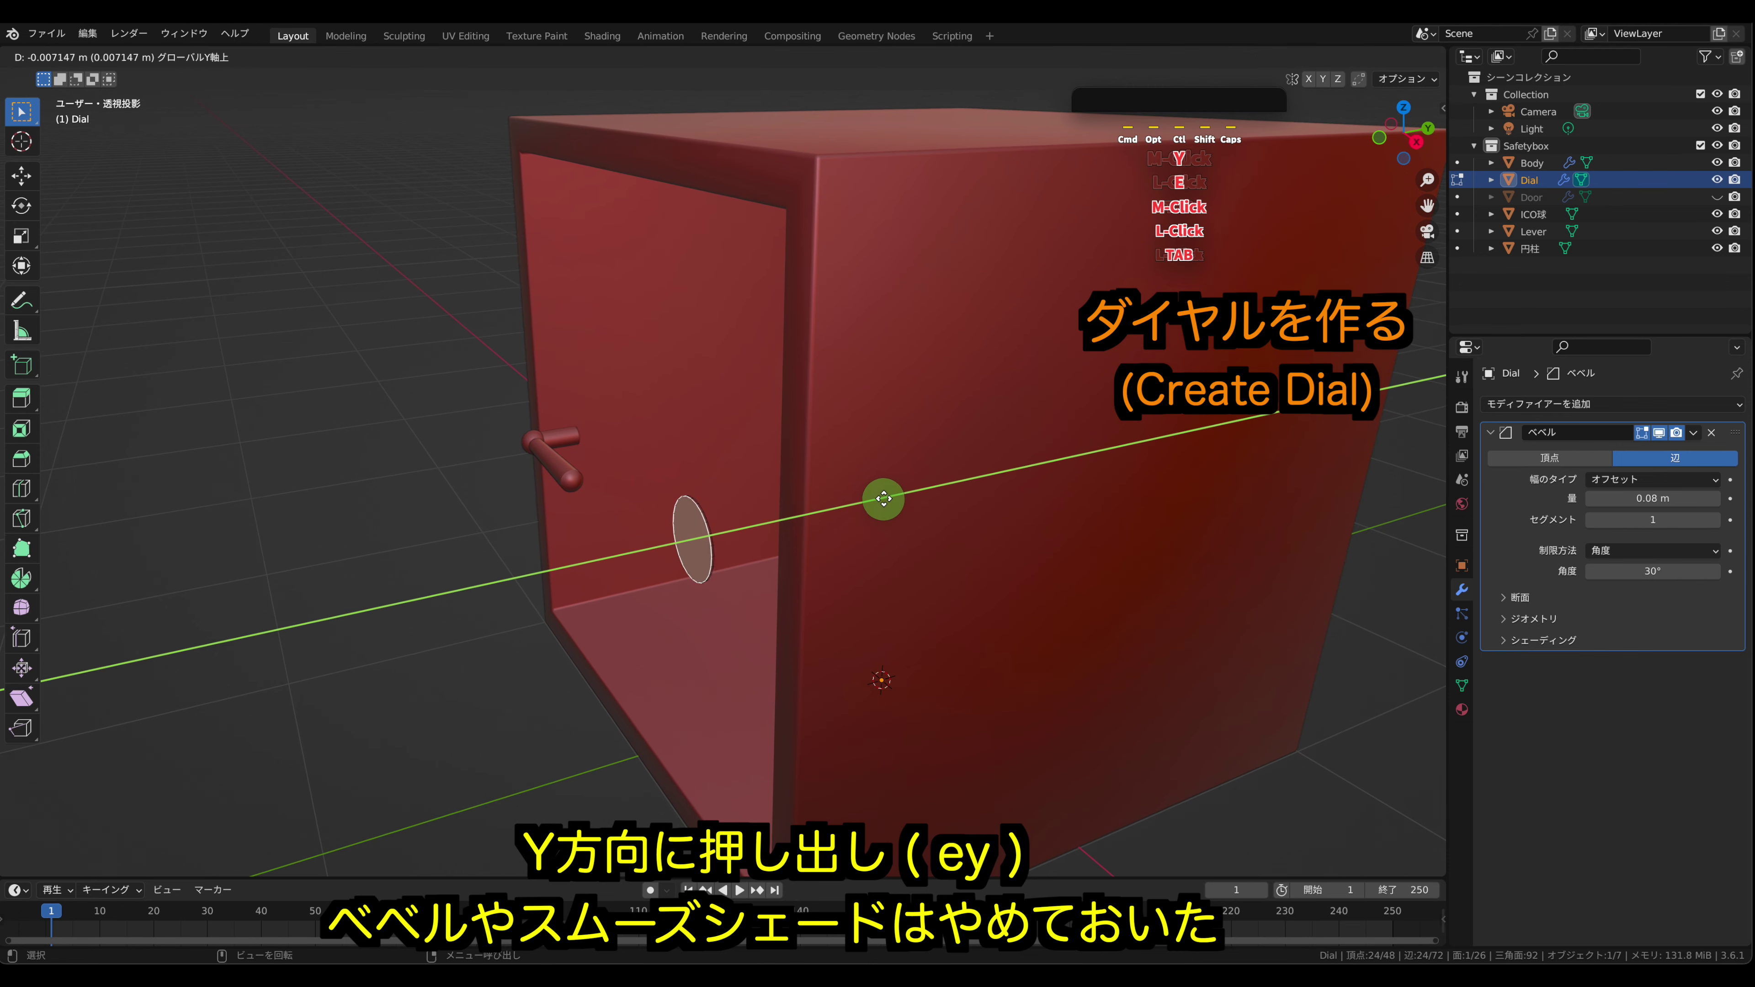
pyautogui.click(879, 503)
pyautogui.moveTo(892, 496); pyautogui.dragTo(760, 484, button='middle')
pyautogui.press('Tab')
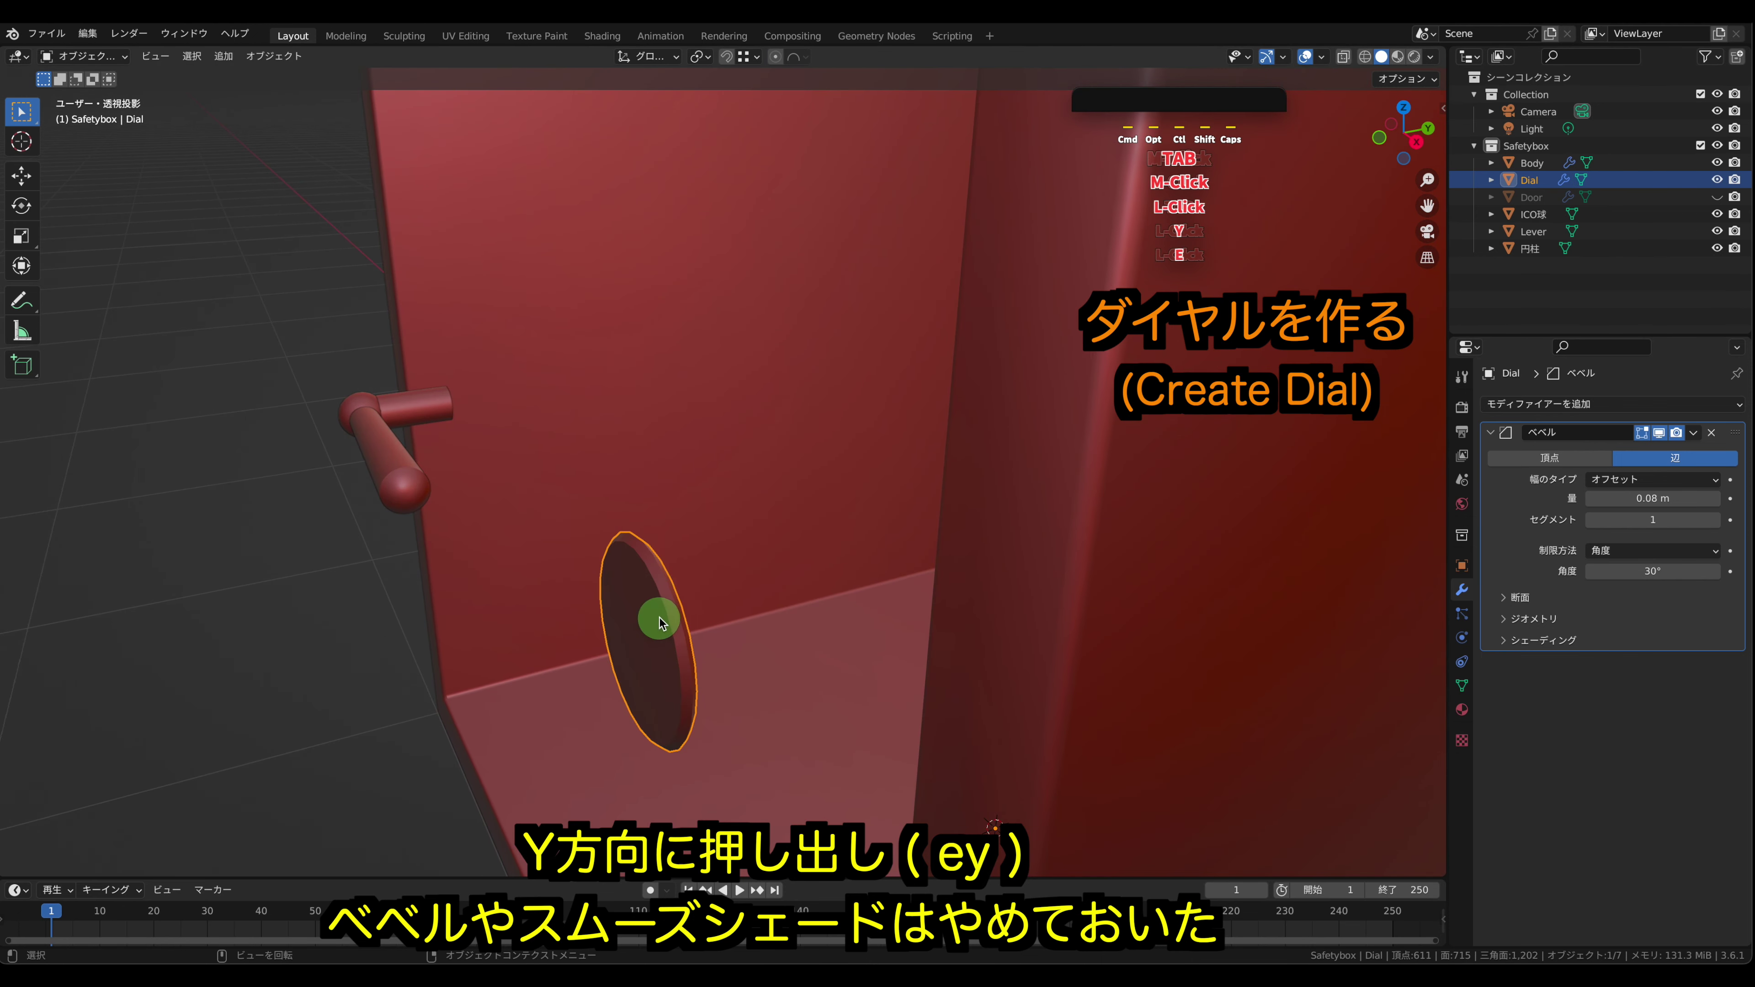
# - Set the dial to flat shading and remove its Bevel modifier
pyautogui.click(110, 221)
pyautogui.click(627, 596)
pyautogui.click(275, 55)
pyautogui.click(353, 467)
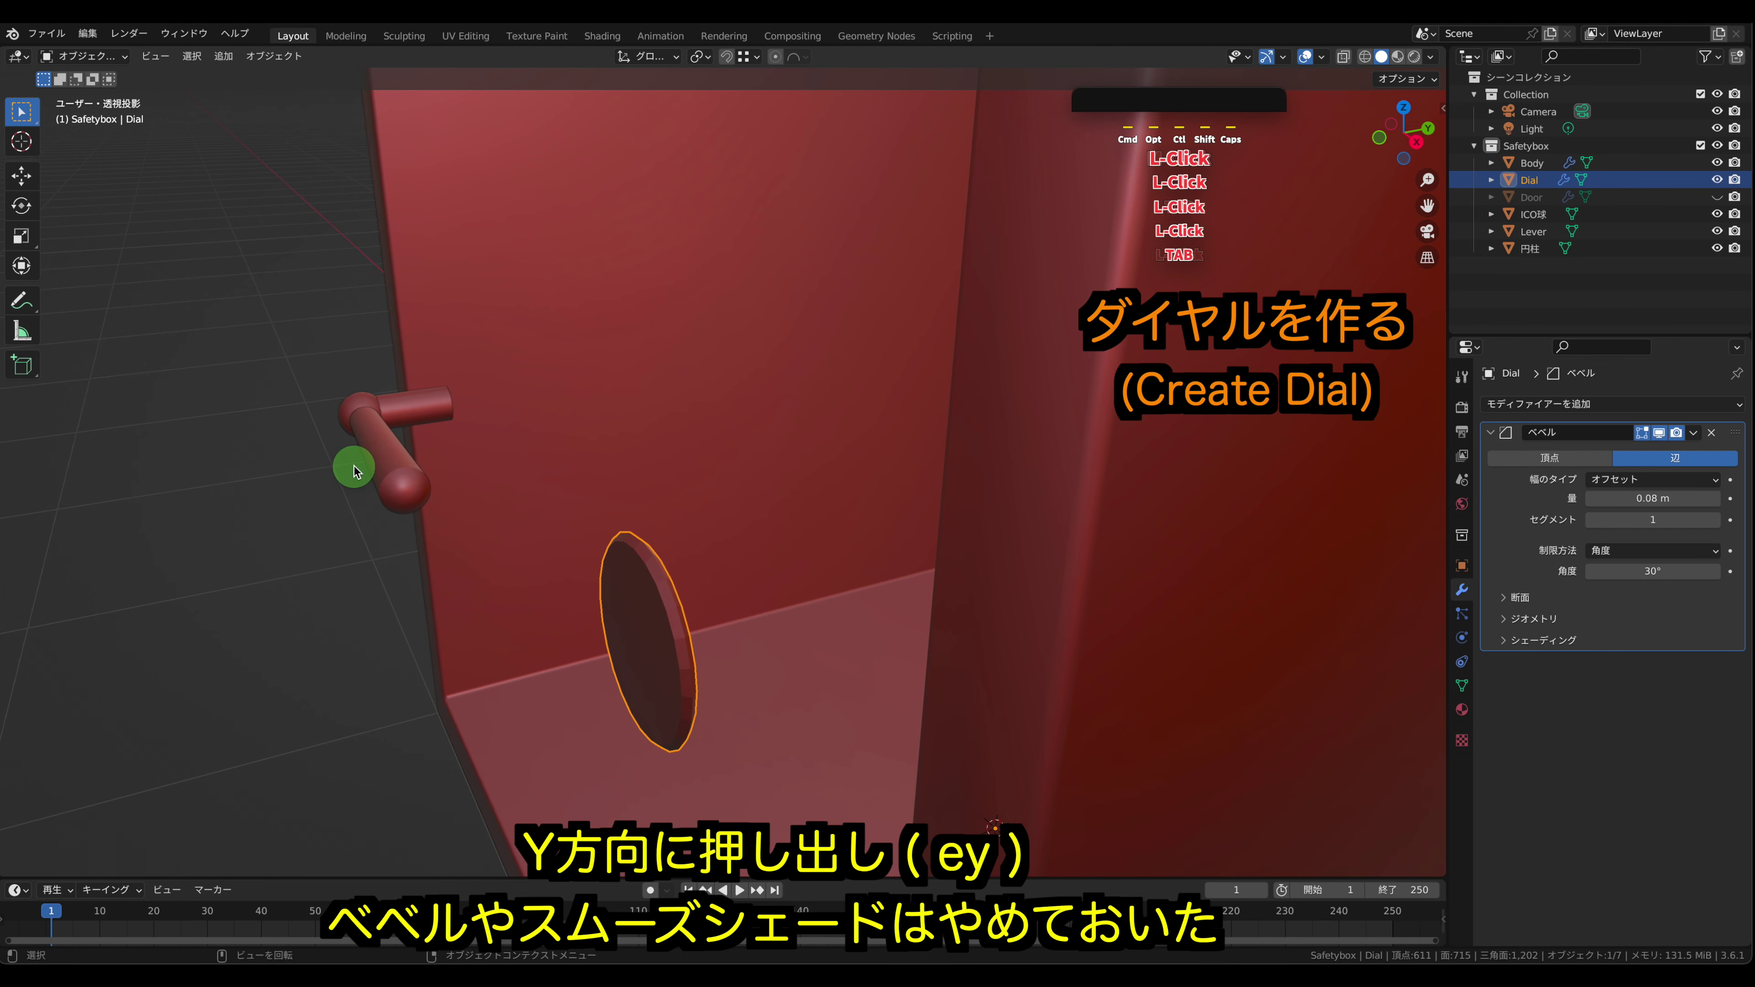
pyautogui.click(276, 58)
pyautogui.click(180, 159)
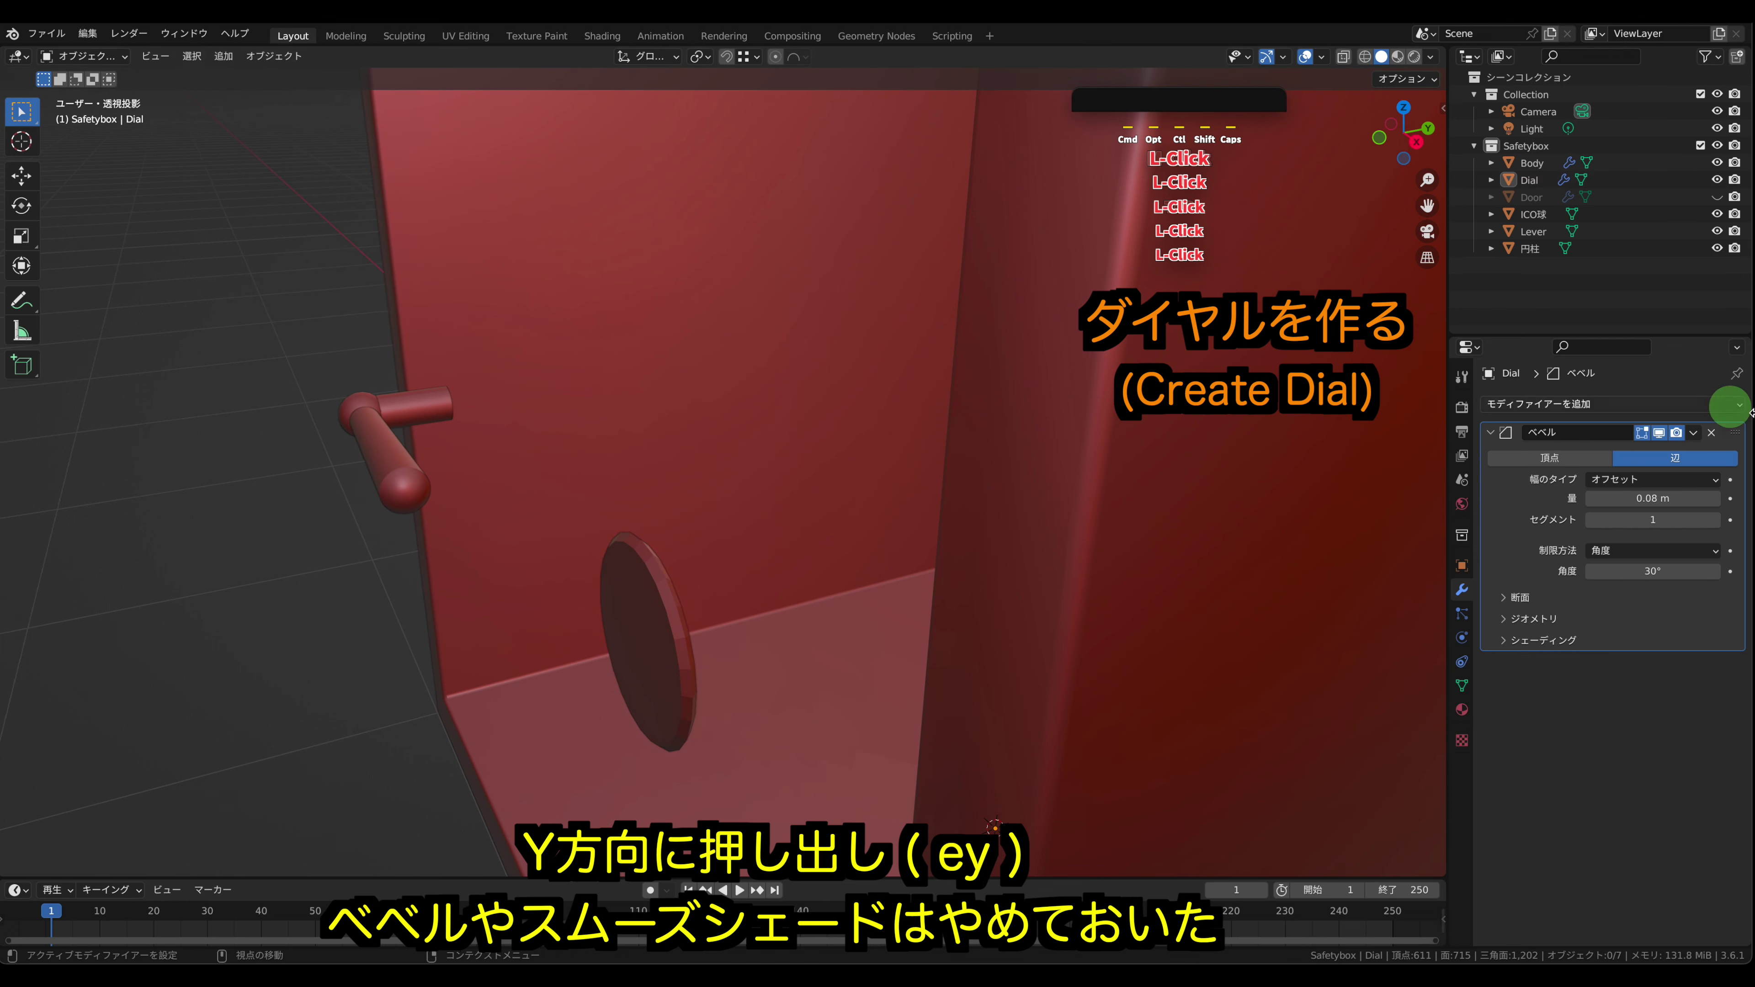
pyautogui.click(1711, 432)
# - Open the dial's mesh in Edit Mode and show the door again
pyautogui.click(625, 625)
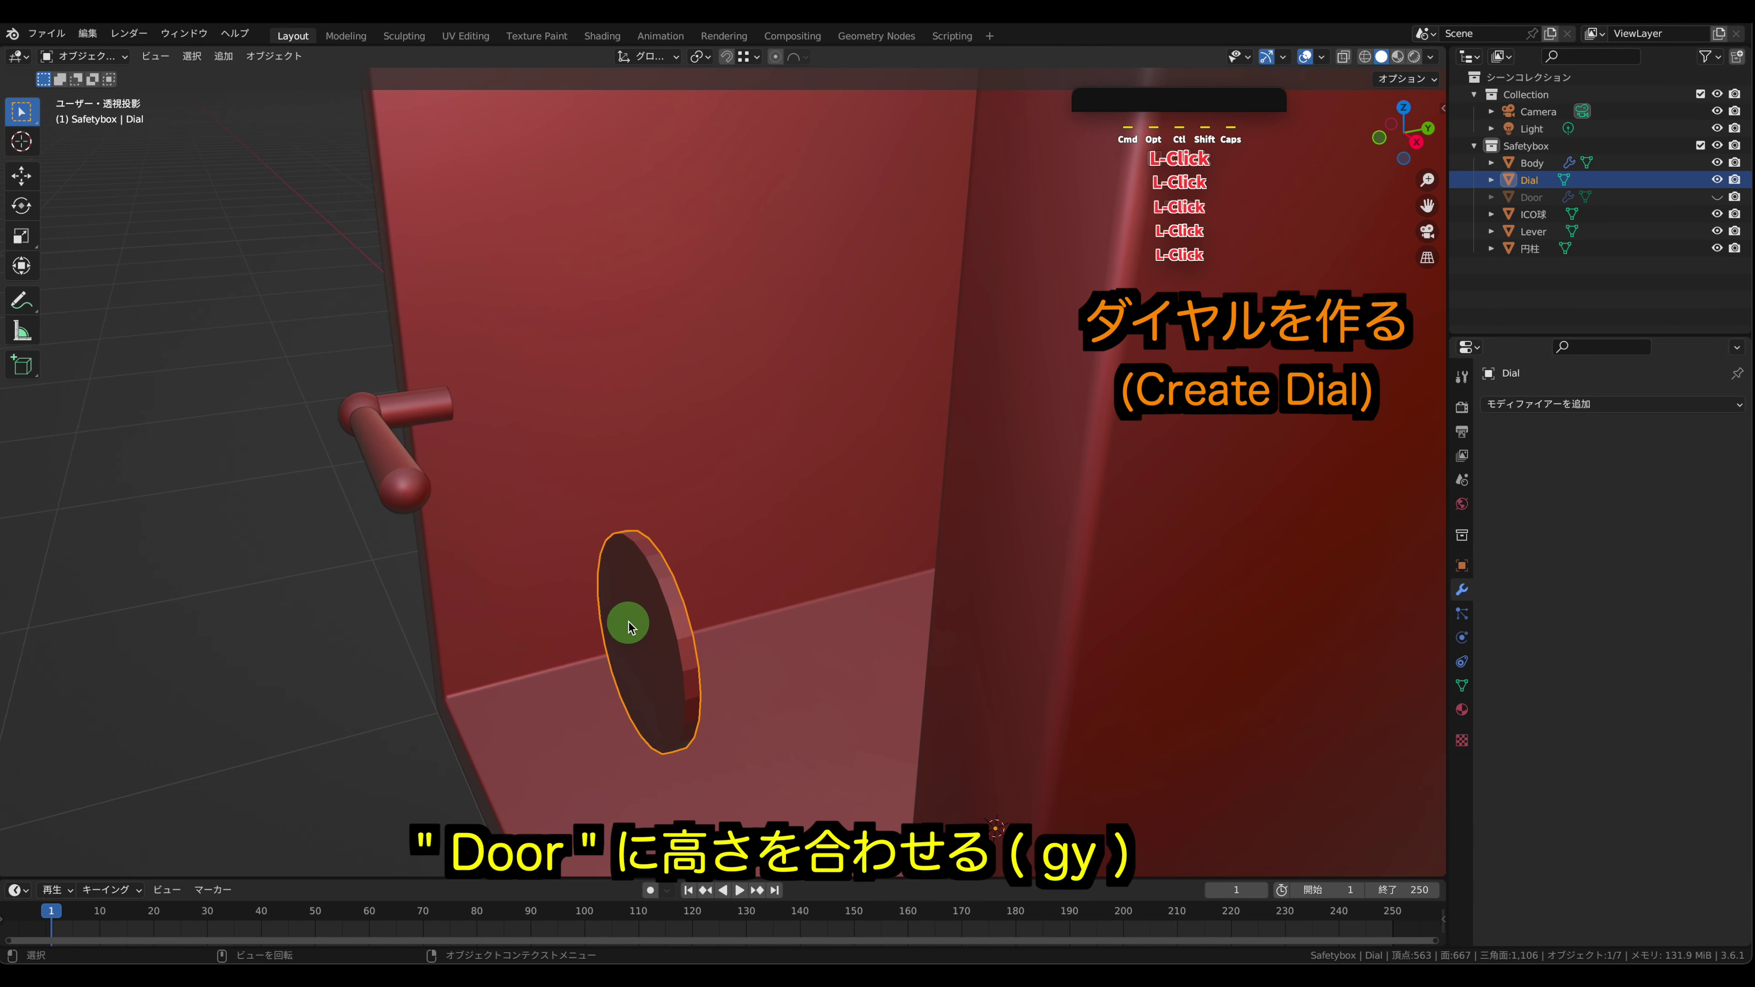
pyautogui.press('Tab')
pyautogui.click(1716, 197)
# - Try to move the dial's front face along Y to line it up with the door
pyautogui.press('g')
pyautogui.press('y')
pyautogui.click(718, 546)
pyautogui.hotkey('ctrl', 'z')
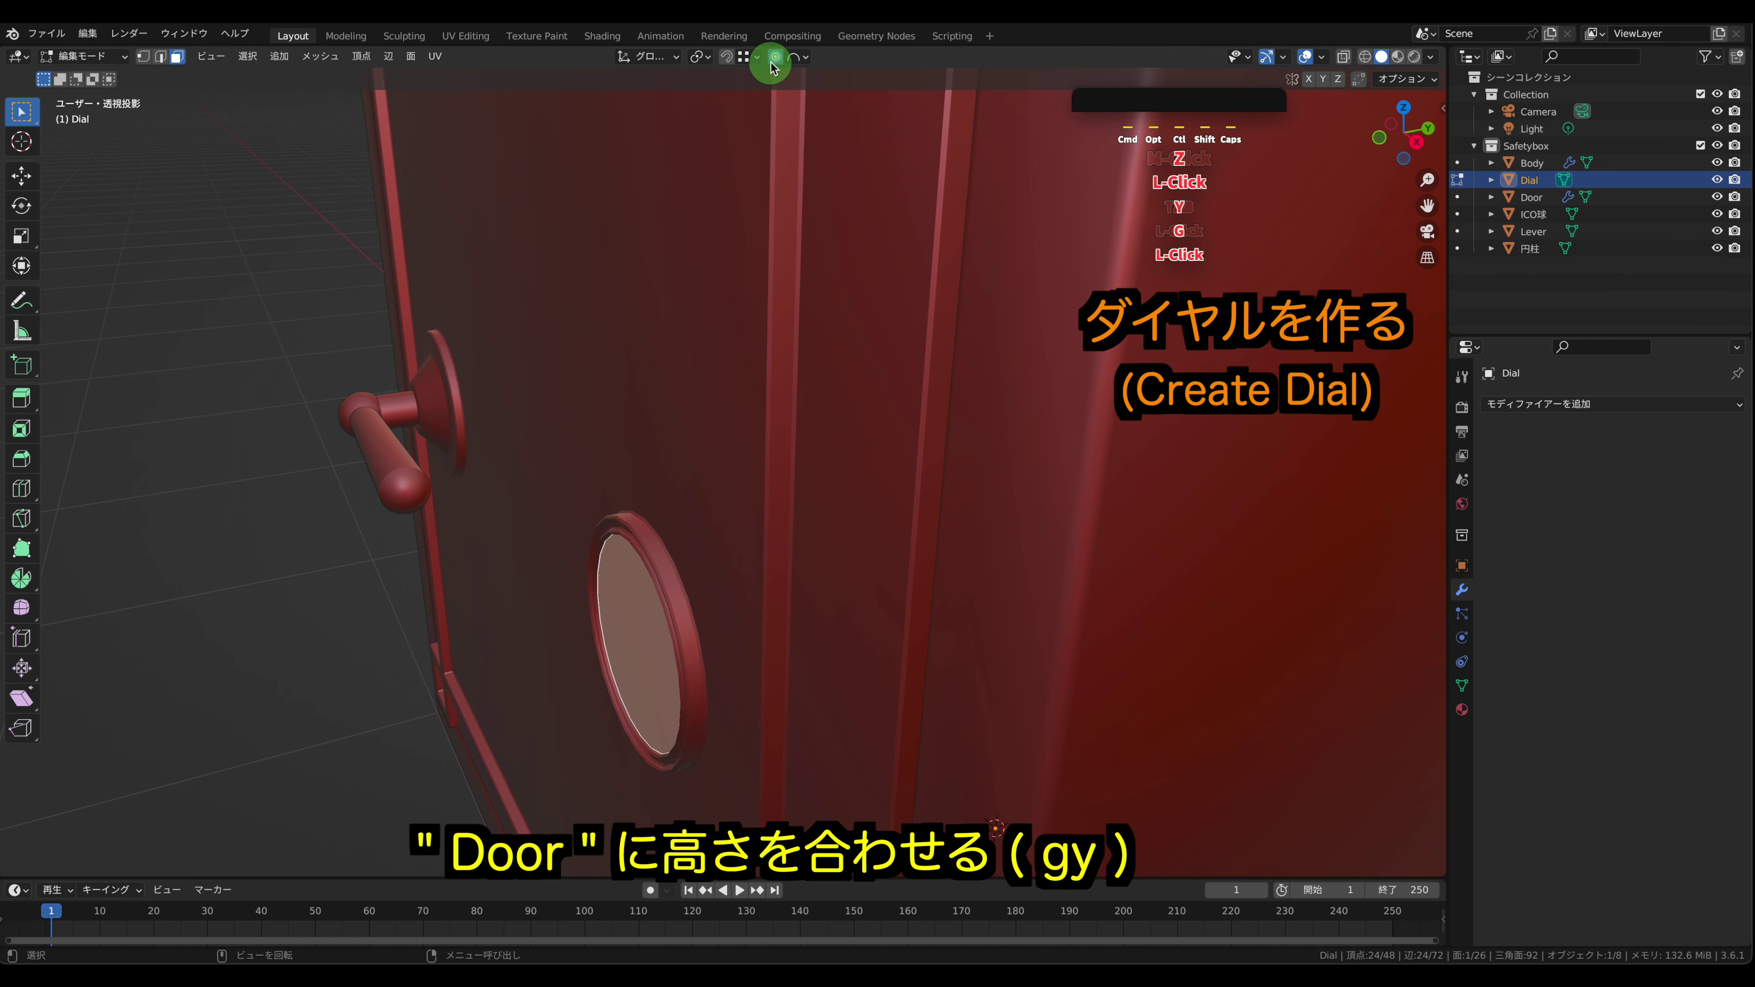
# - Move the dial's front face along Y with proportional editing off, matching it to the door's surface
pyautogui.press('g')
pyautogui.press('y')
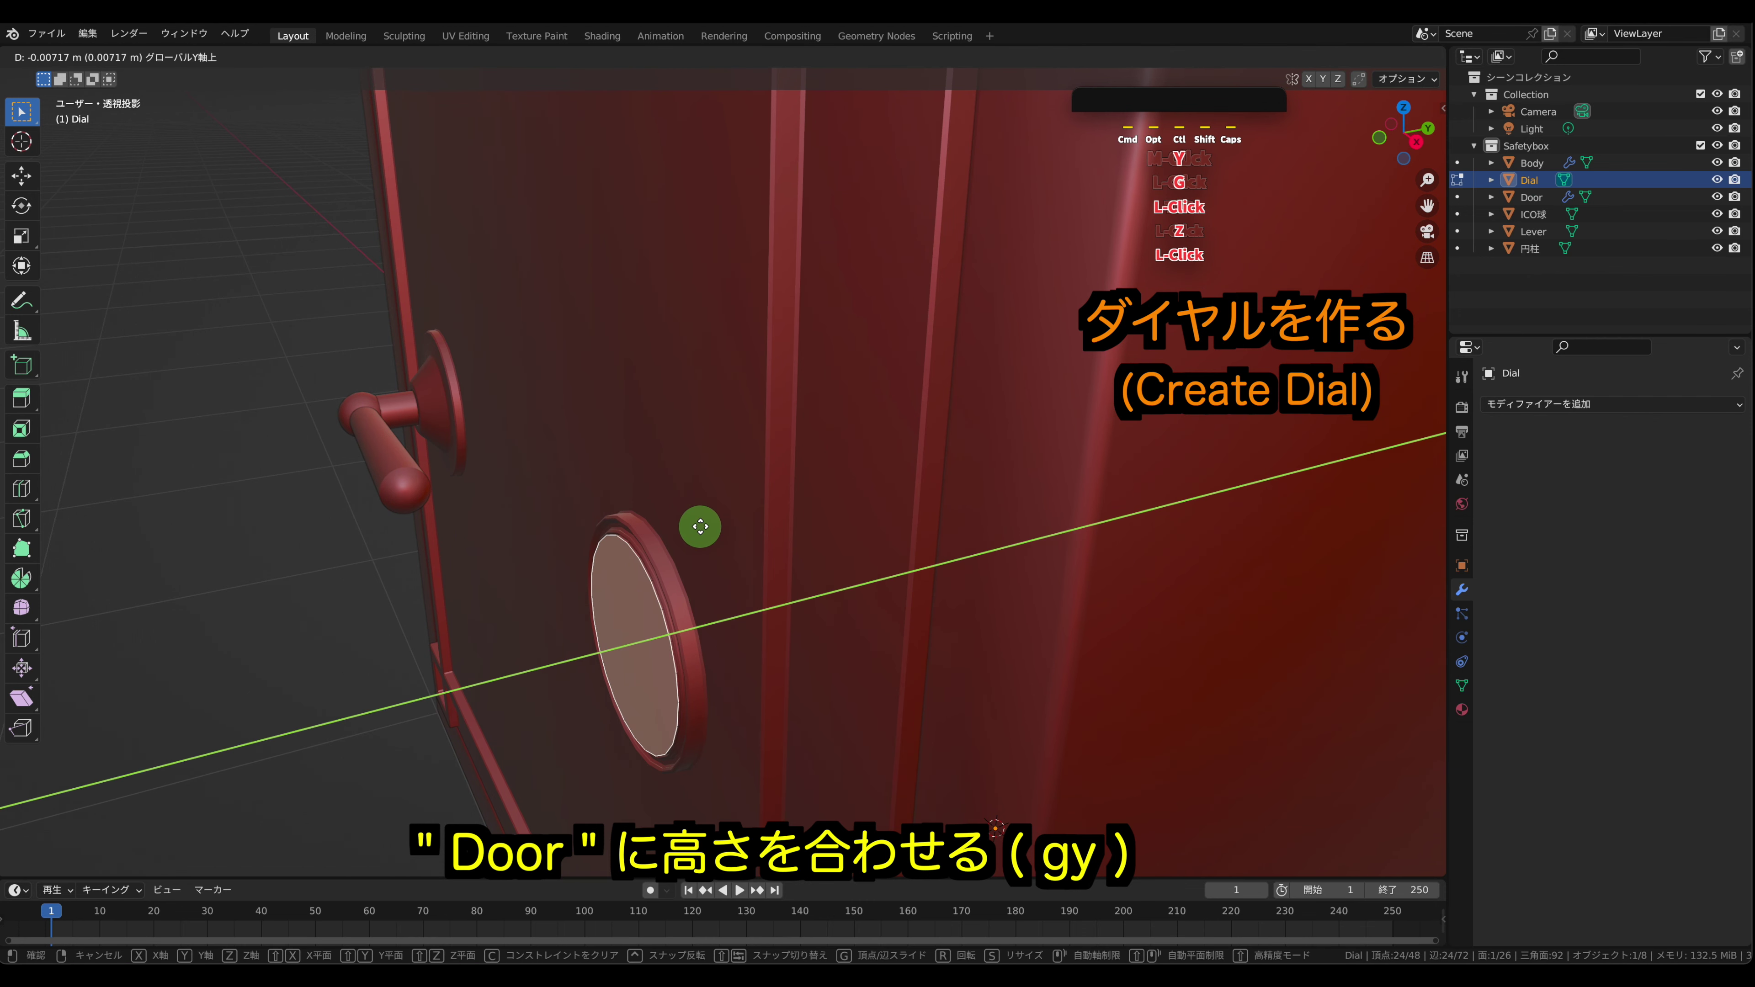
pyautogui.click(719, 524)
# - Select the whole dial mesh and scale it down slightly to fit inside the door's circular rim
pyautogui.moveTo(744, 522); pyautogui.dragTo(869, 490, button='middle')
pyautogui.press('a')
pyautogui.press('s')
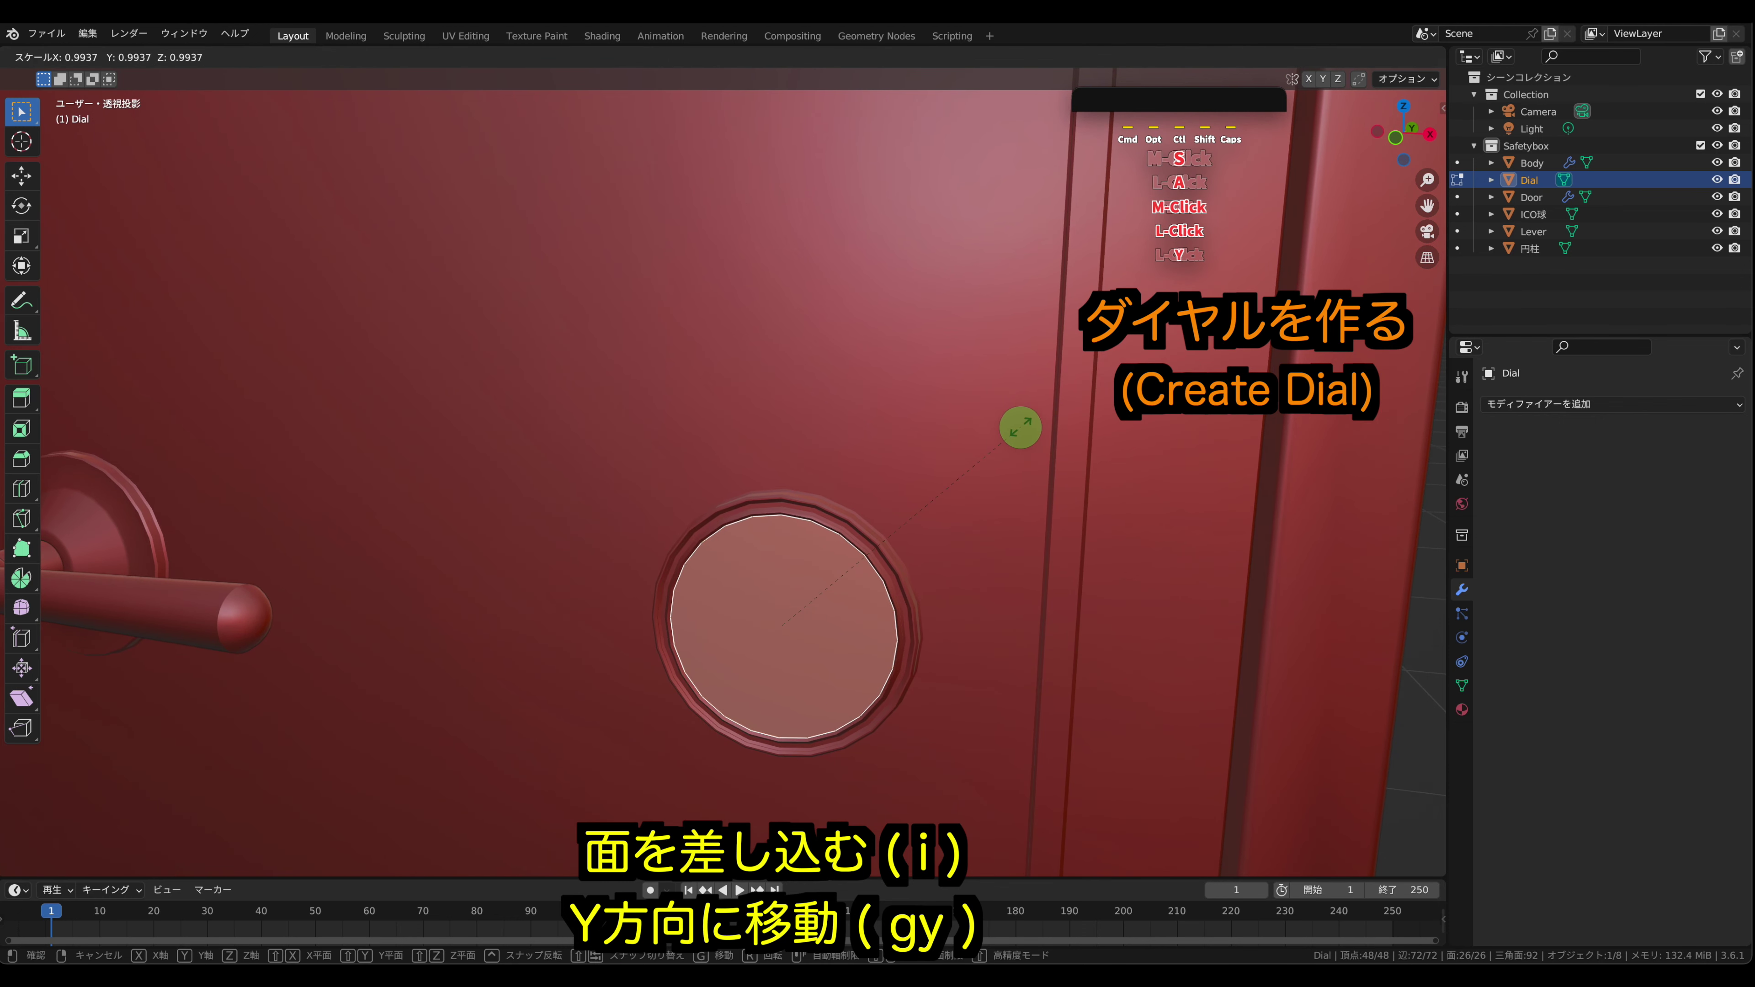
pyautogui.click(1002, 423)
# - Inset the dial's front face and move the inner face about 0.037 m outward along negative Y
pyautogui.click(815, 611)
pyautogui.moveTo(1030, 529); pyautogui.dragTo(1037, 528, button='middle')
pyautogui.press('i')
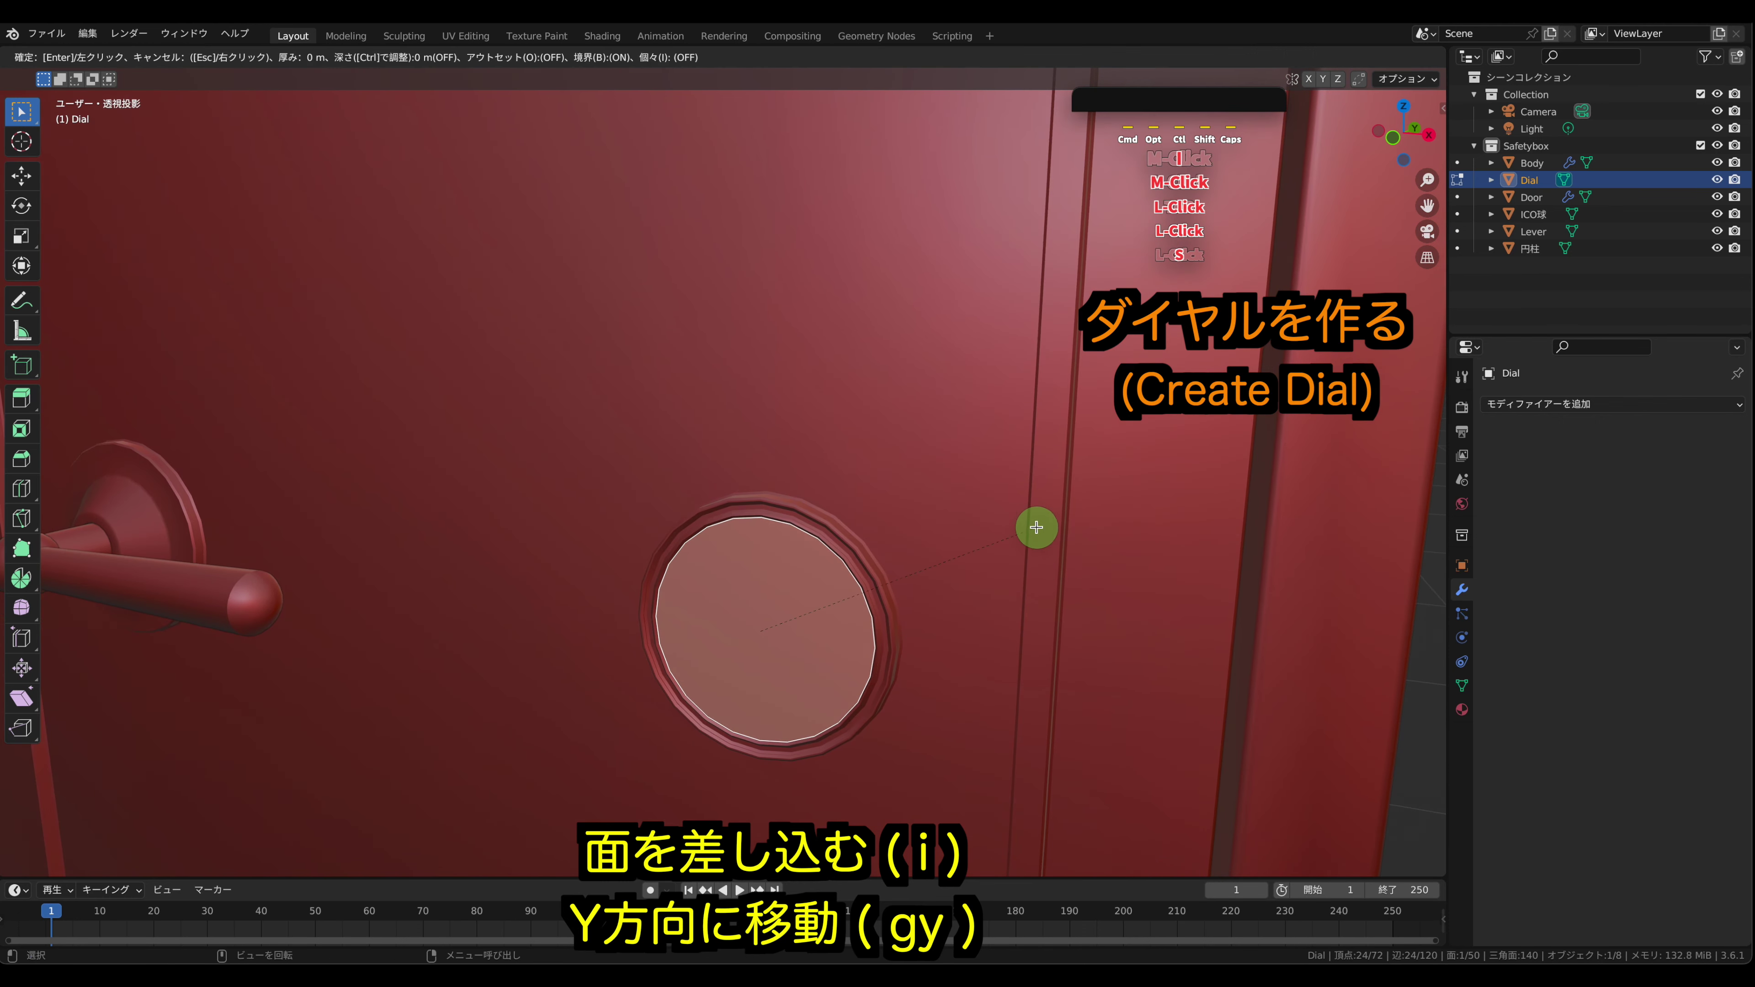
pyautogui.click(1021, 555)
pyautogui.moveTo(1020, 555); pyautogui.dragTo(1034, 533, button='middle')
pyautogui.press('g')
pyautogui.press('y')
pyautogui.press('g')
pyautogui.press('y')
pyautogui.click(938, 568)
# - Inset the dial's front face by about 0.031 m and extrude it about 0.004 m along negative Y
pyautogui.moveTo(938, 568)
pyautogui.mouseDown(button='middle')
pyautogui.moveTo(799, 615)
pyautogui.moveTo(917, 596)
pyautogui.mouseUp(button='middle')
pyautogui.press('i')
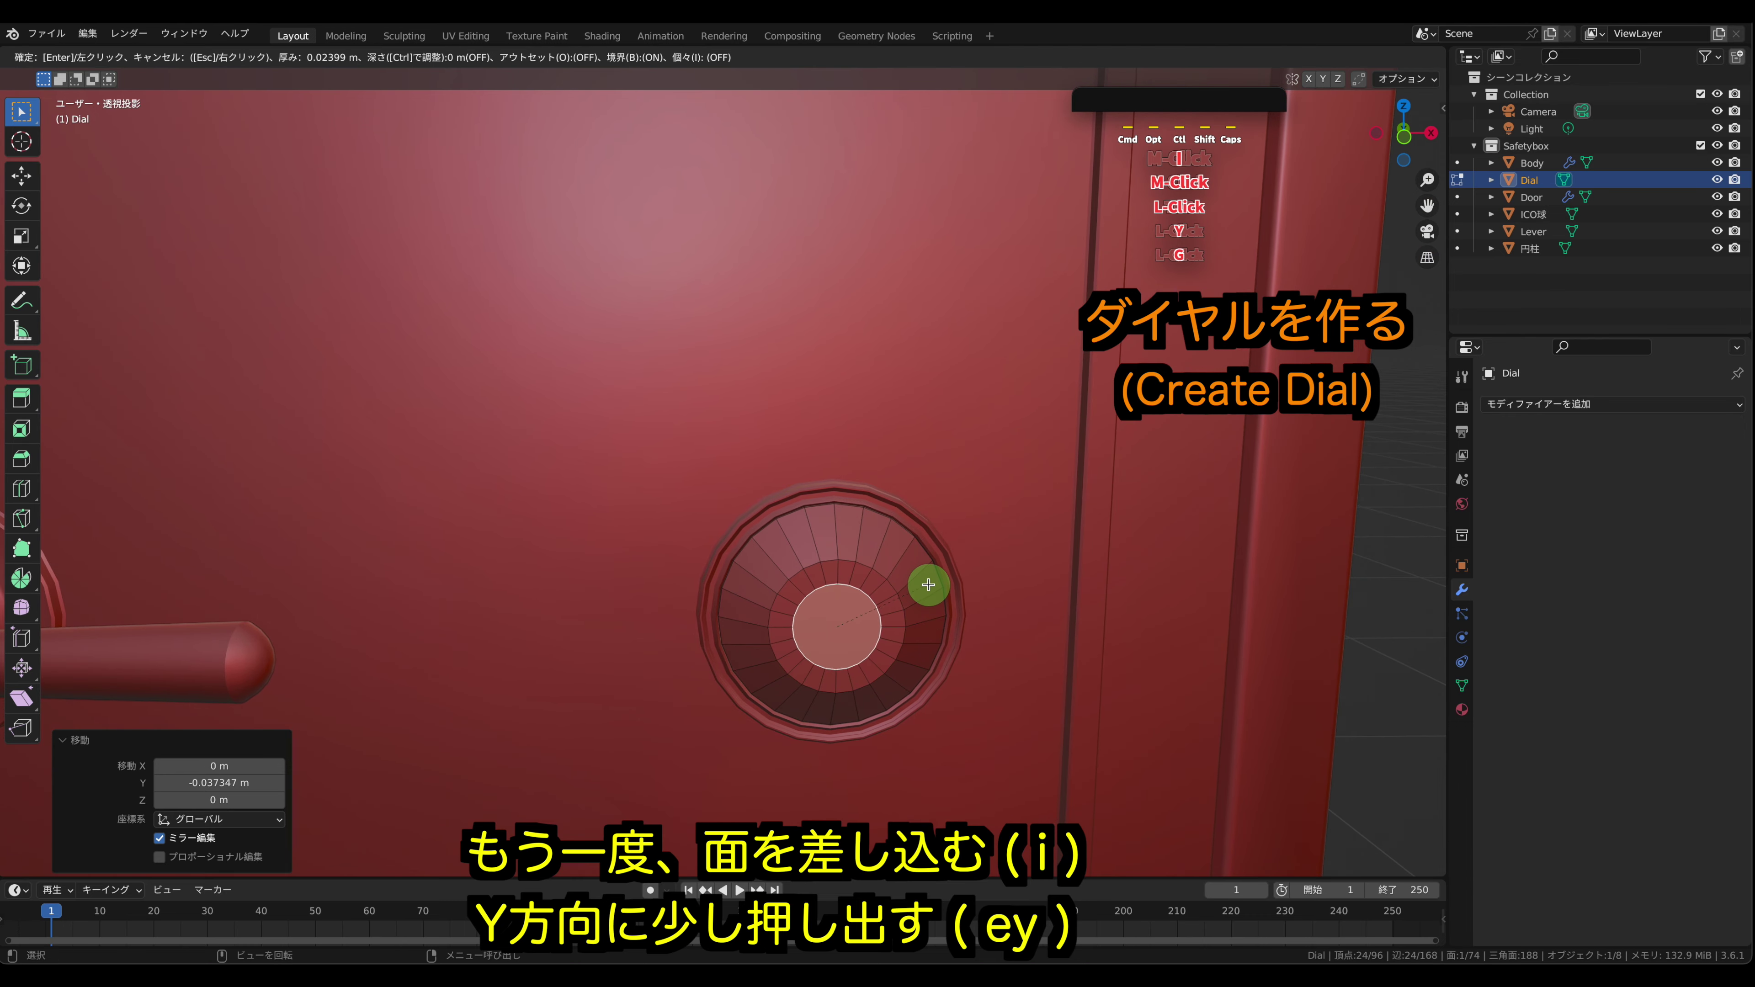
pyautogui.click(926, 587)
pyautogui.moveTo(968, 569); pyautogui.dragTo(861, 515, button='middle')
pyautogui.press('e')
pyautogui.press('y')
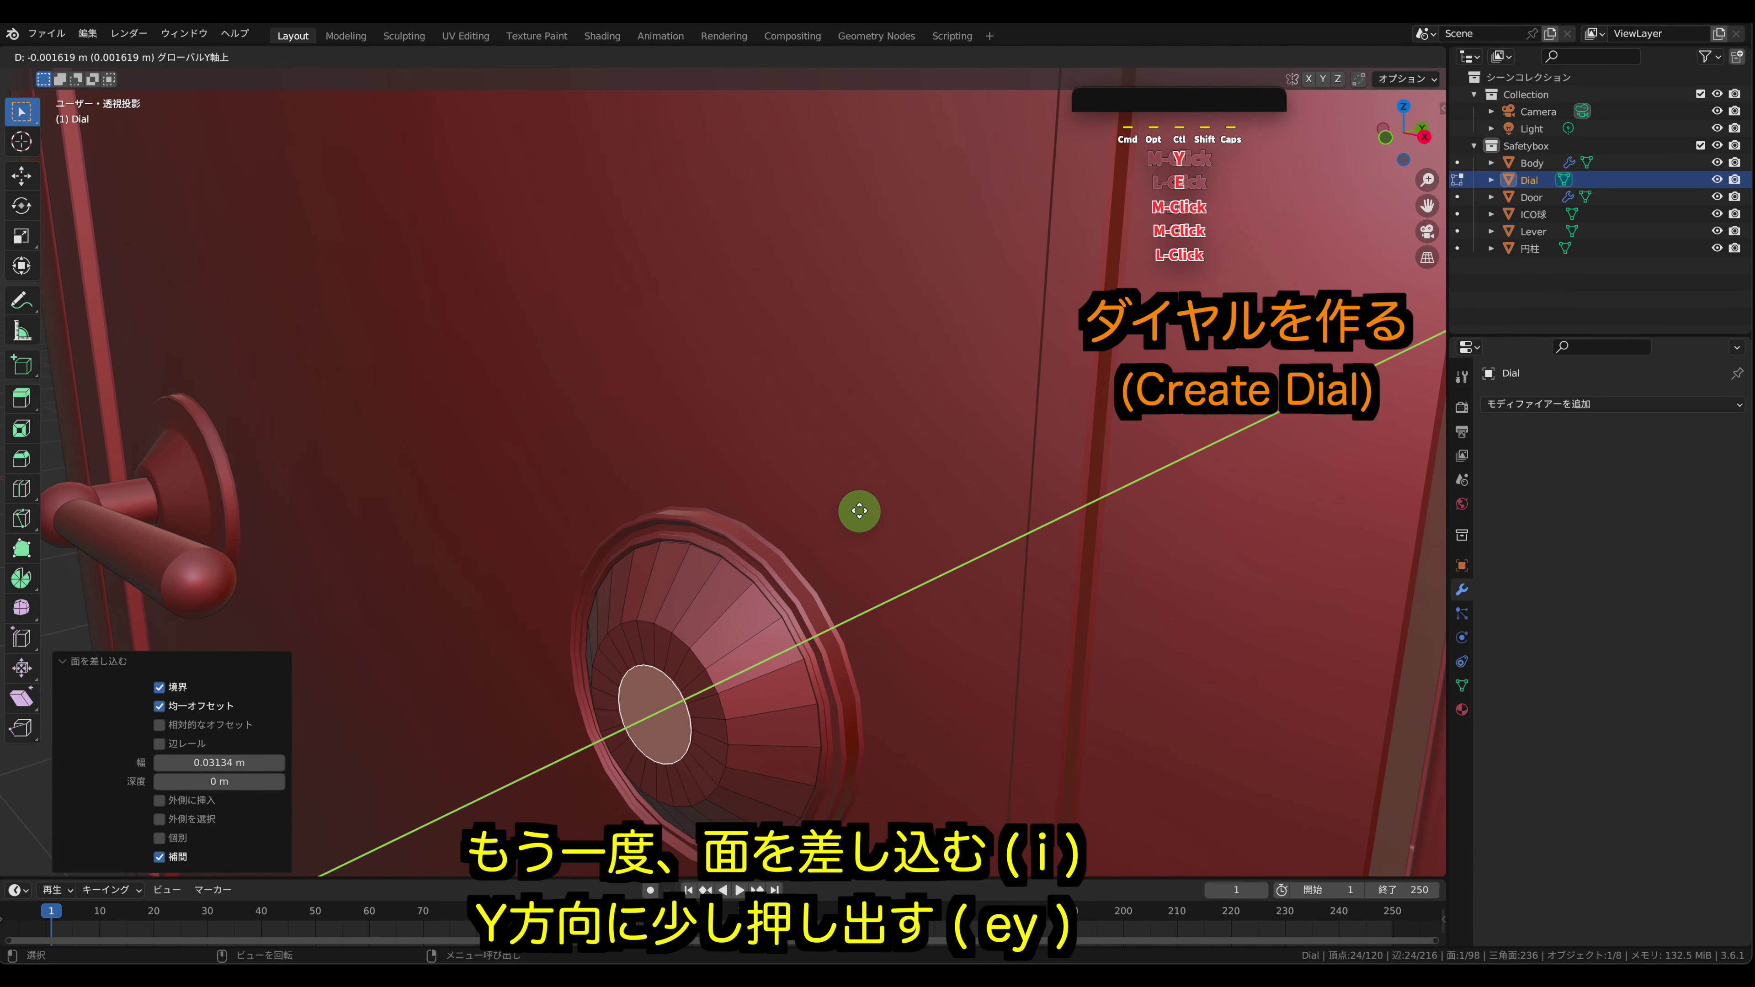
pyautogui.click(856, 512)
# - Extrude the front face and scale it by 1.284, then extrude the knob about 0.03 m along negative Y
pyautogui.press('e')
pyautogui.press('s')
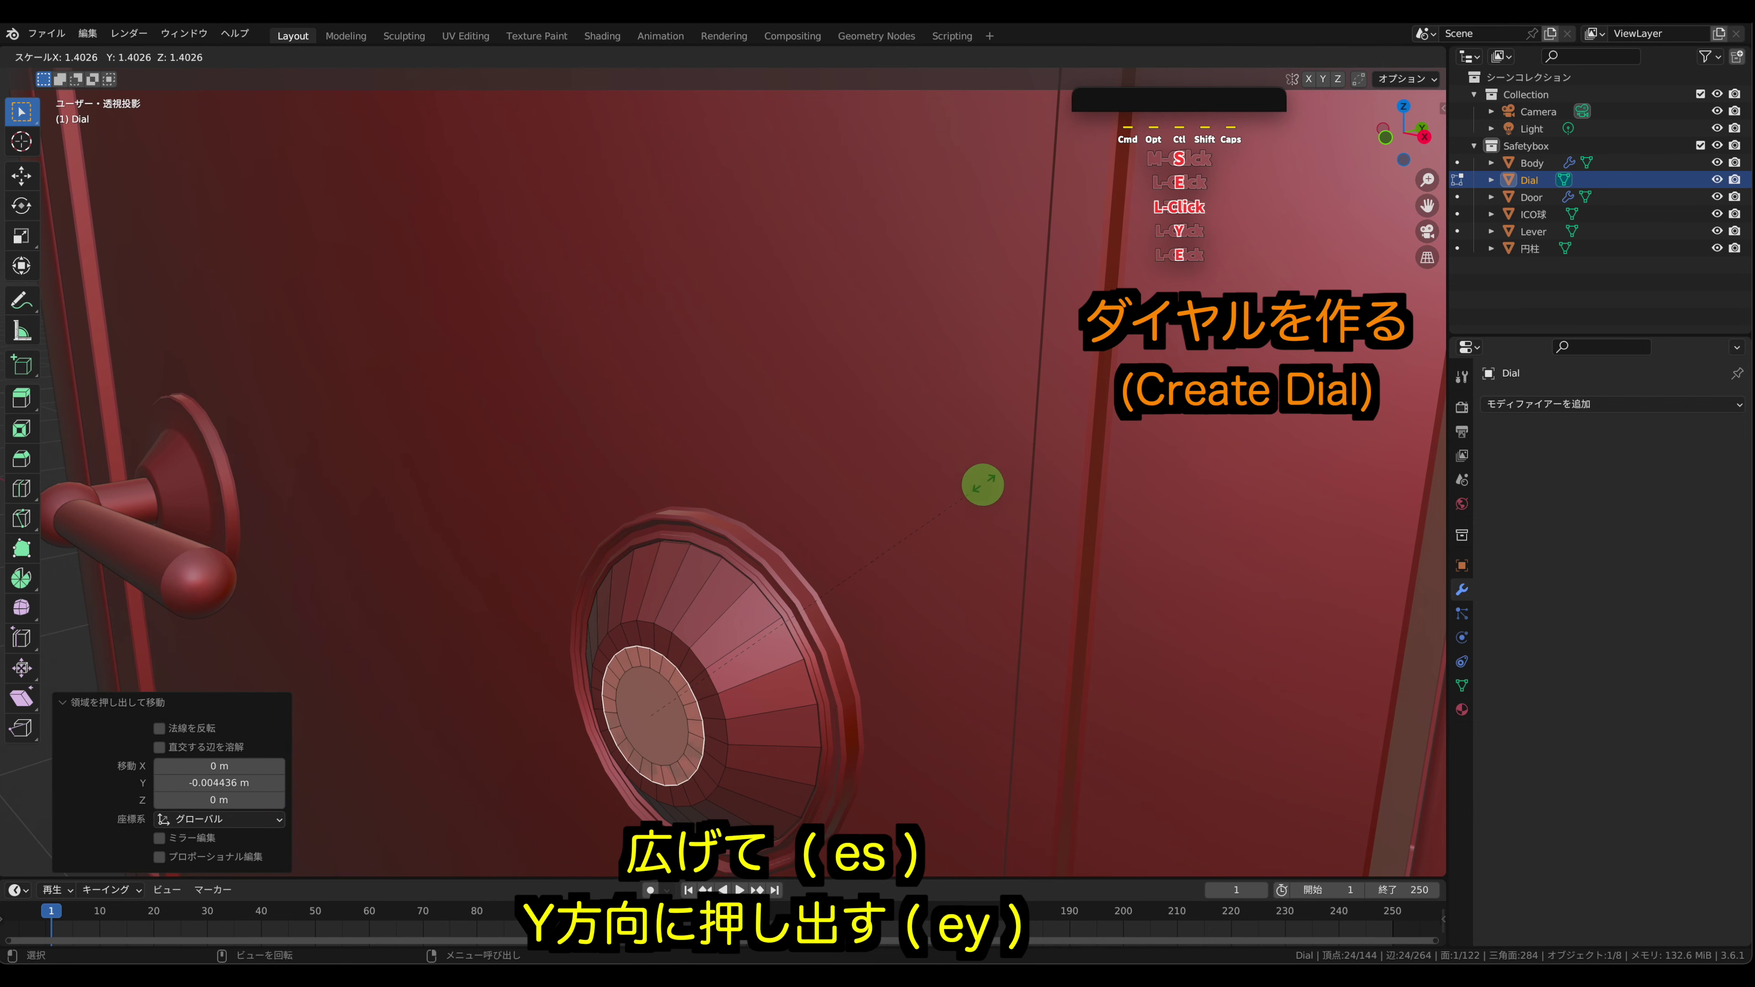
pyautogui.click(956, 503)
pyautogui.press('e')
pyautogui.press('y')
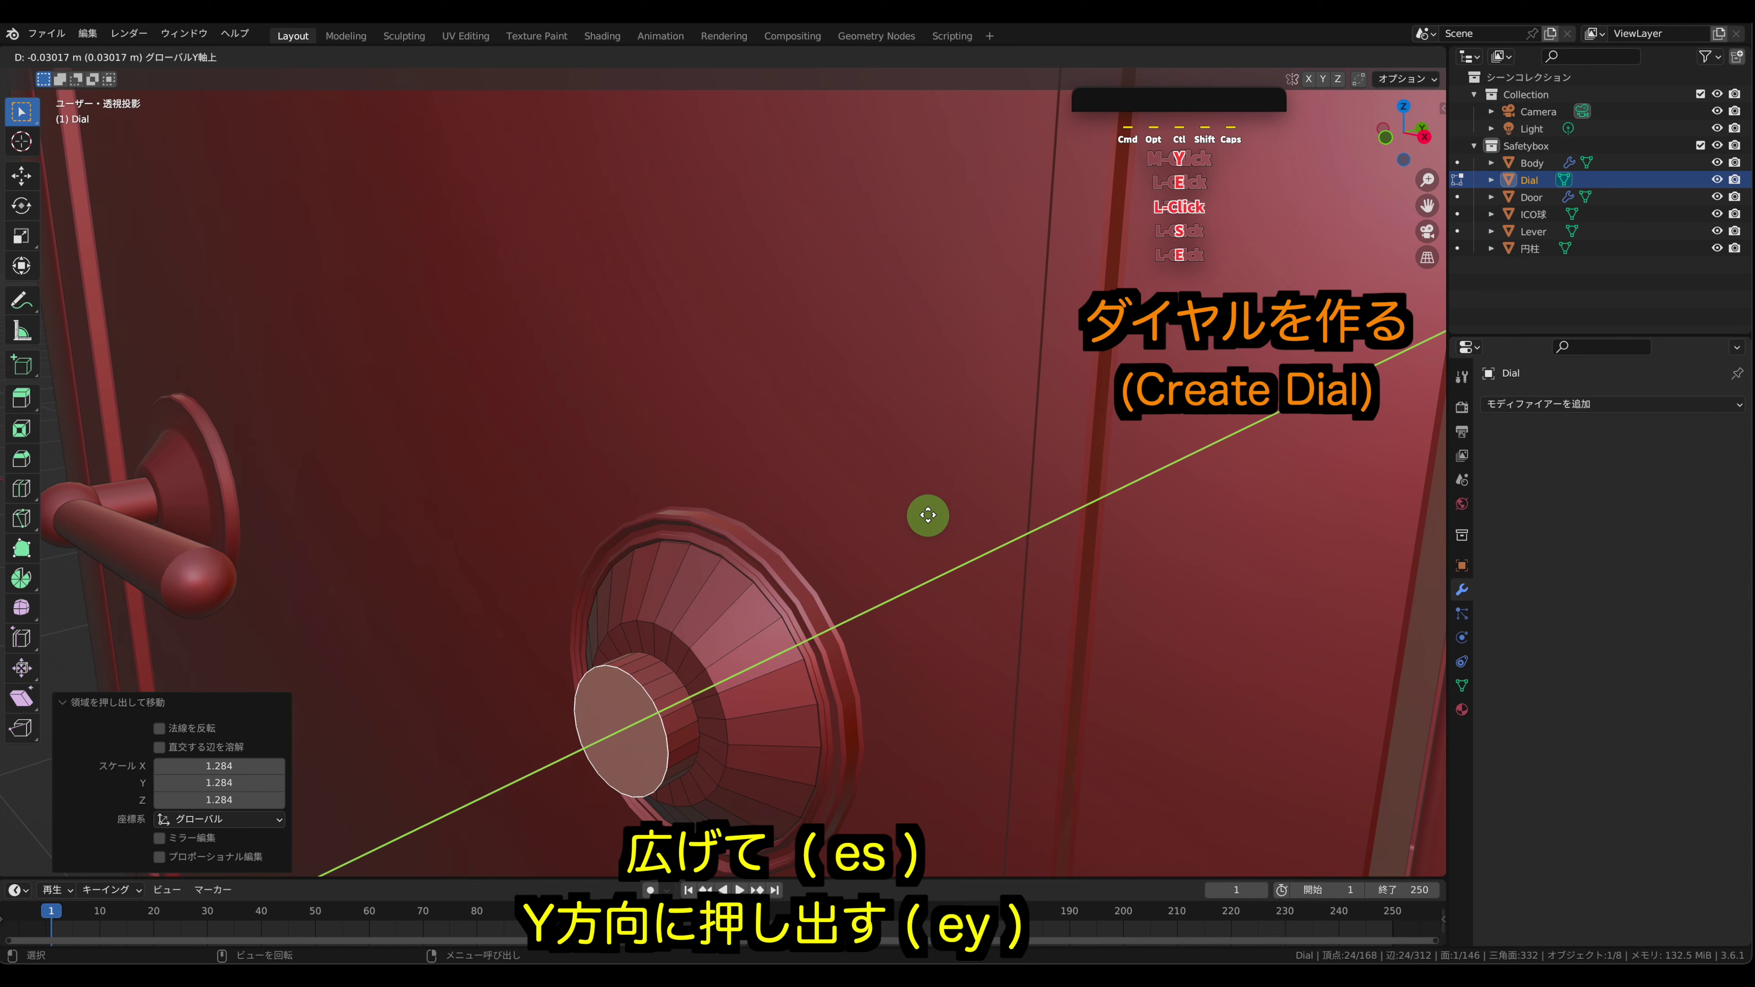
pyautogui.click(928, 515)
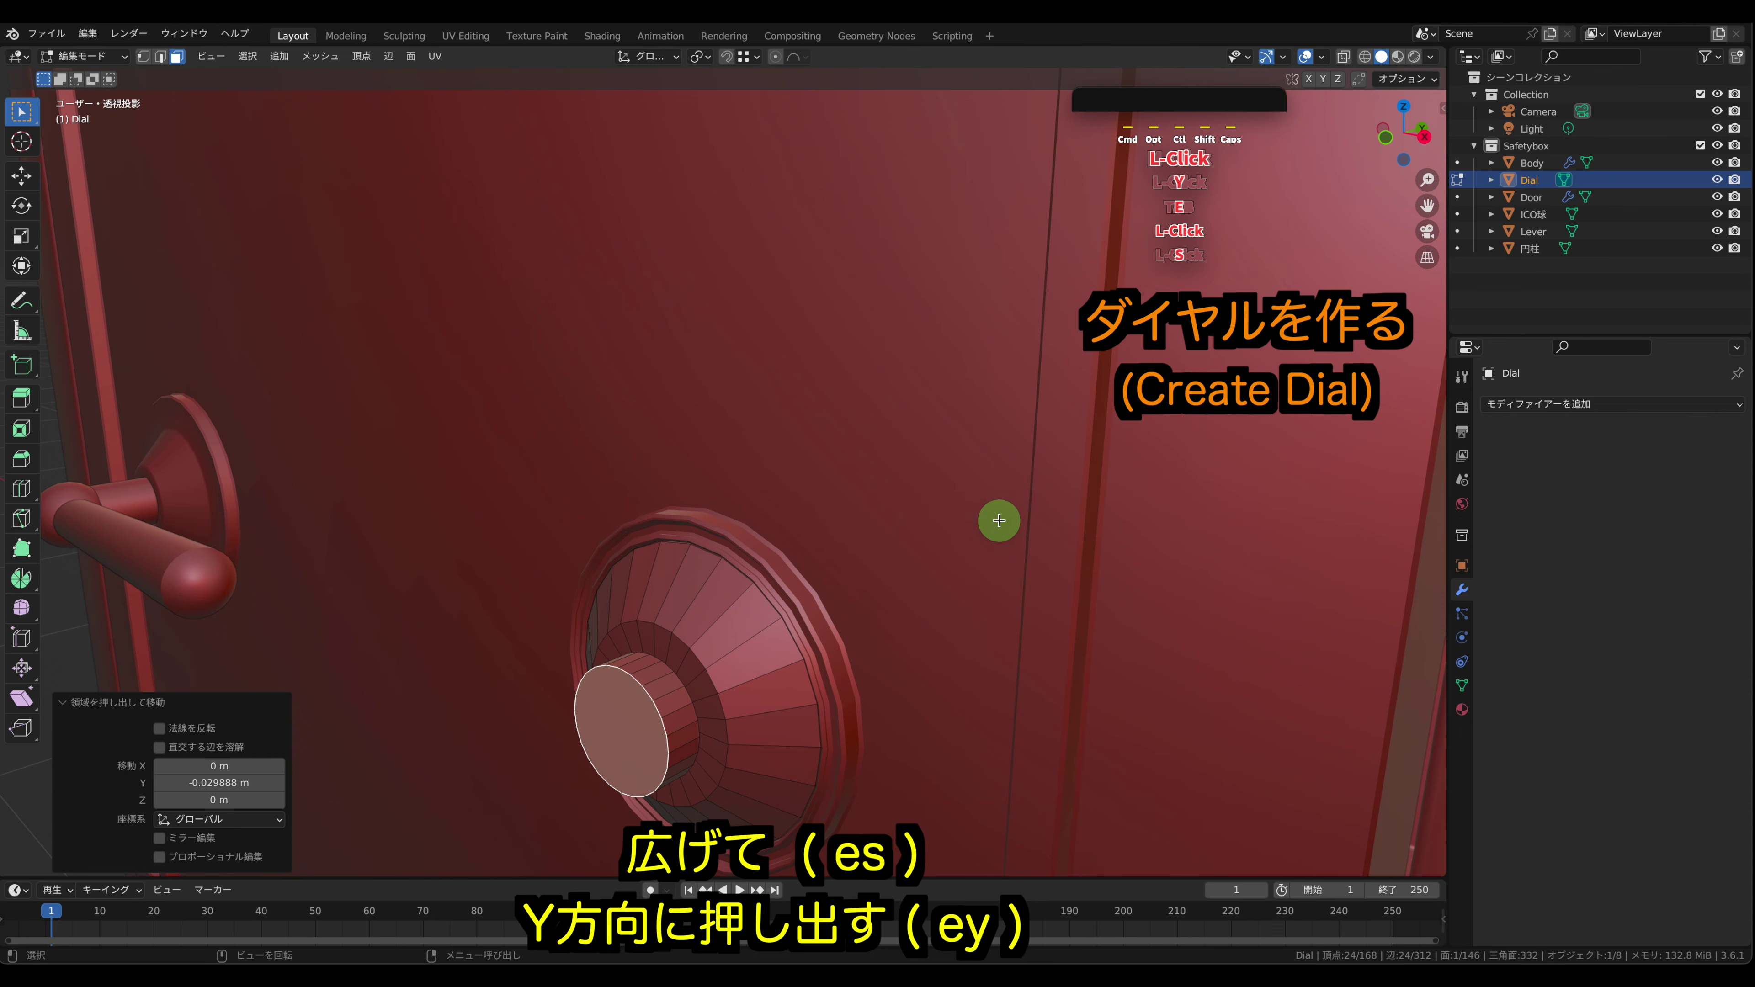
# - Inset the knob's end face by about 0.006 m, move it slightly along Y, and return to Object Mode
pyautogui.press('i')
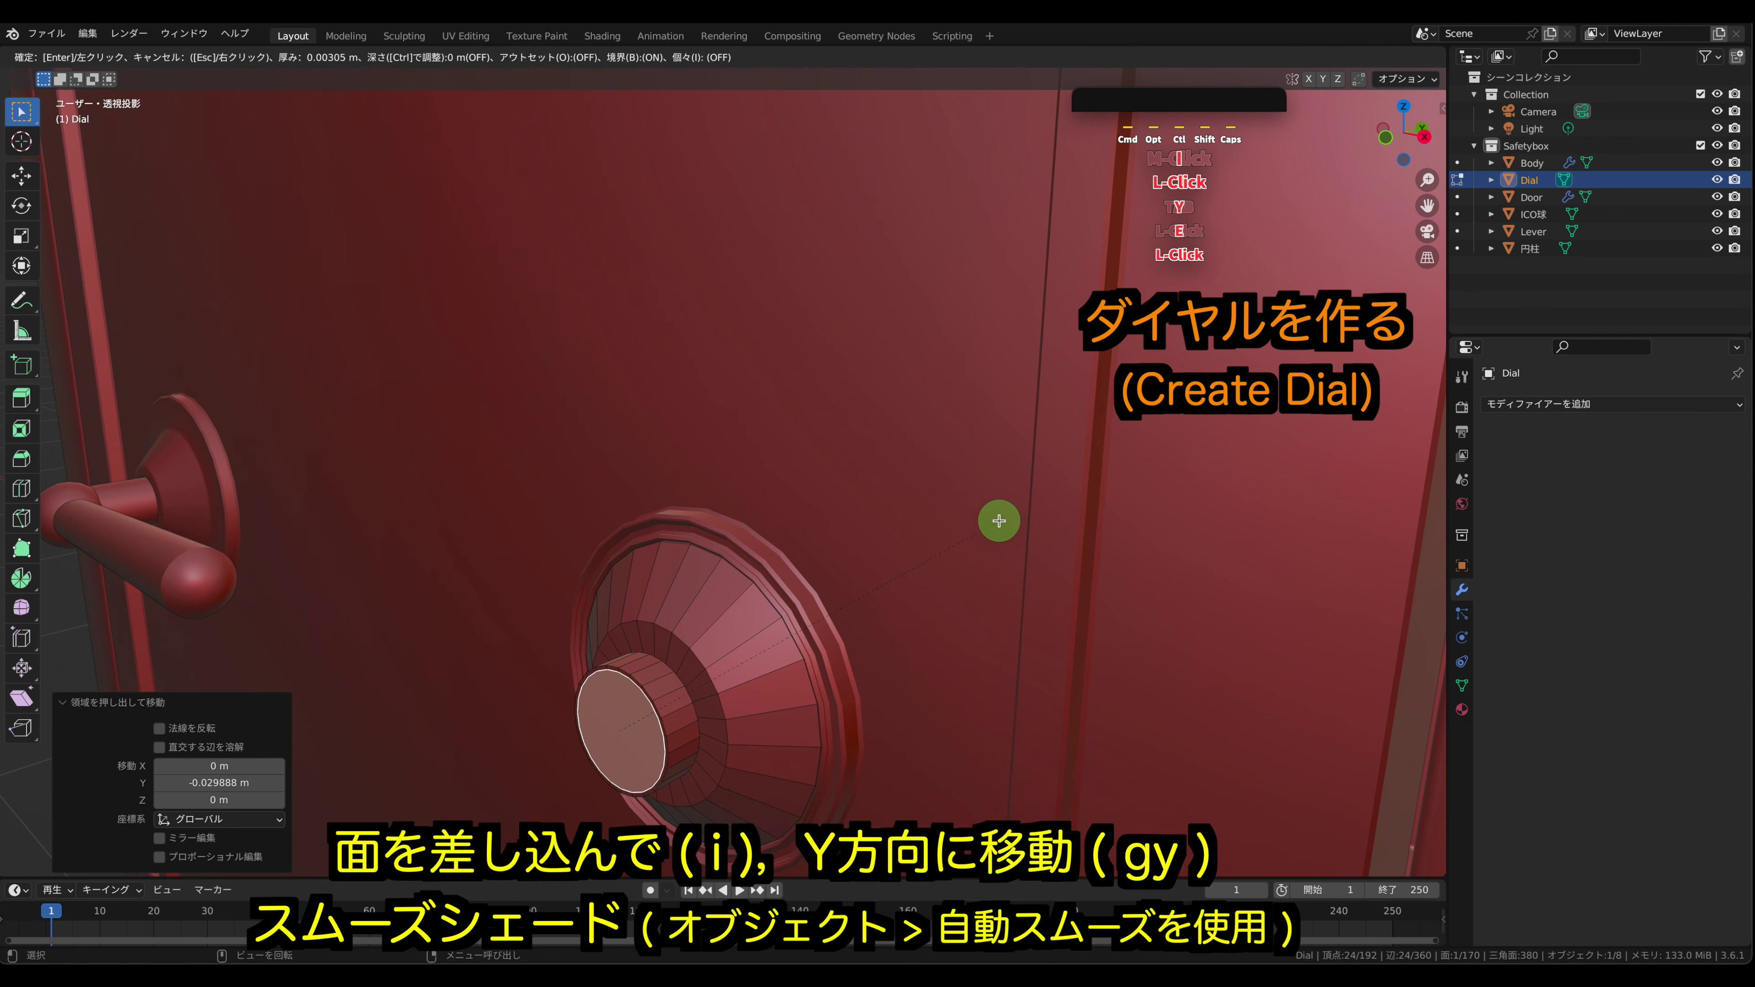
pyautogui.click(999, 521)
pyautogui.press('g')
pyautogui.press('y')
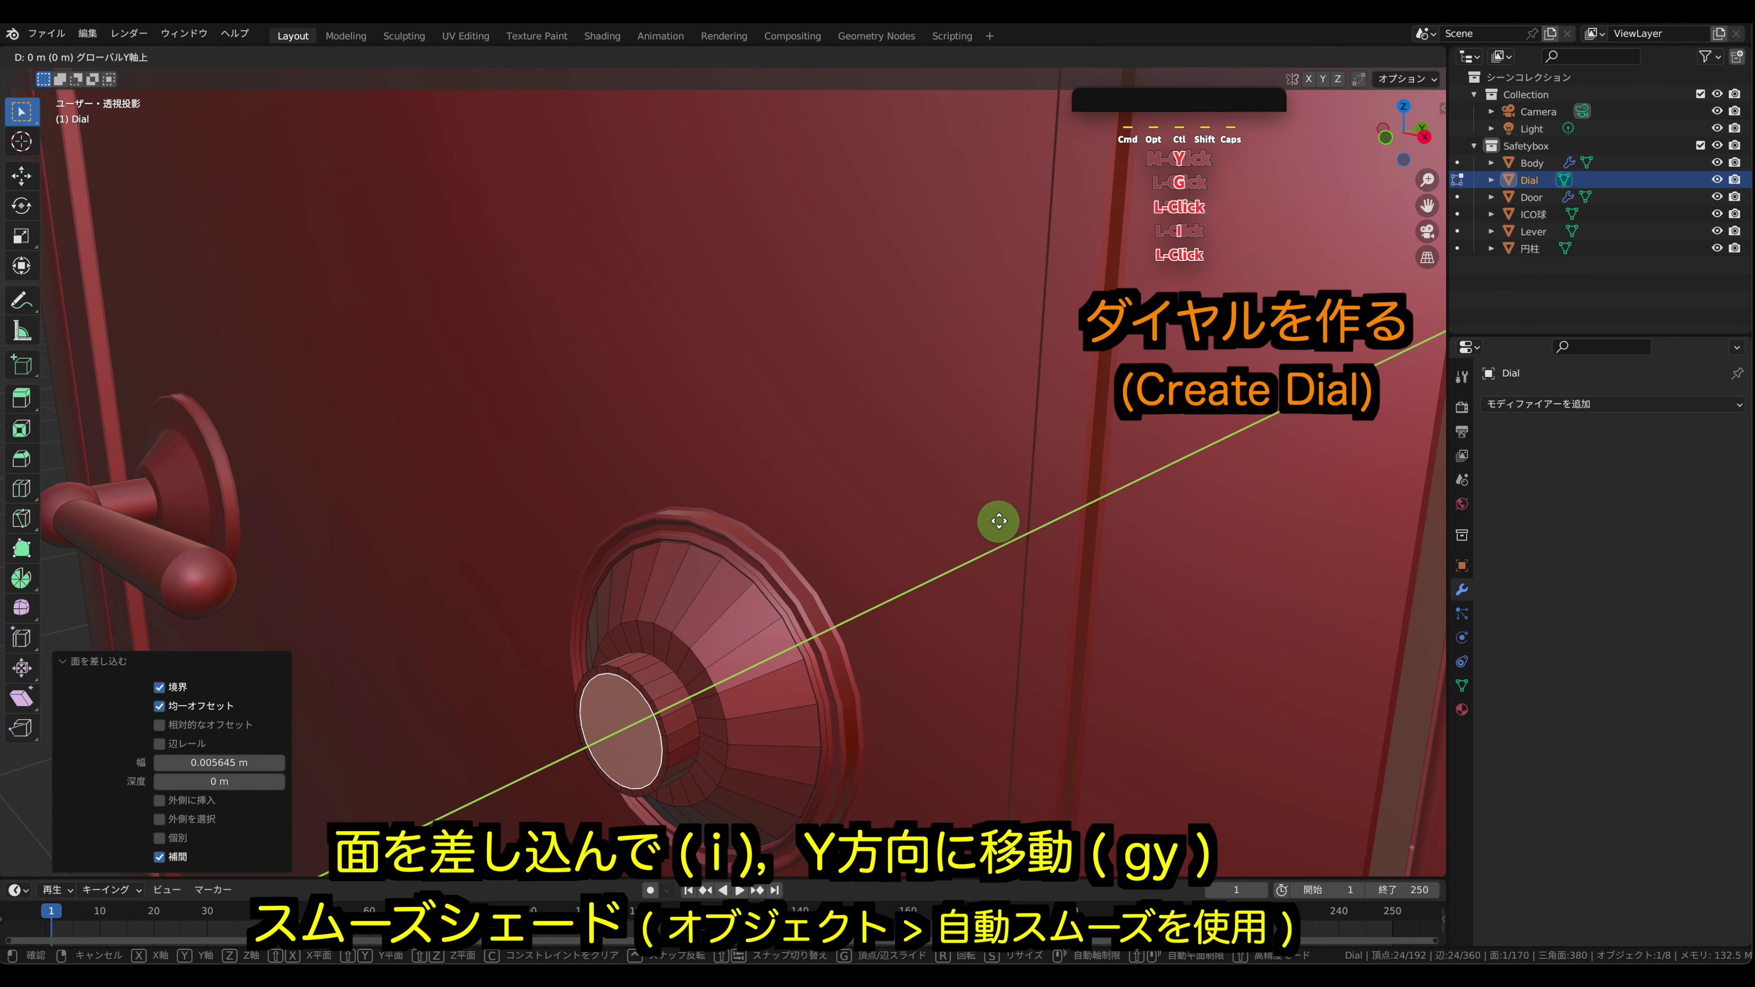
pyautogui.click(998, 521)
pyautogui.press('Tab')
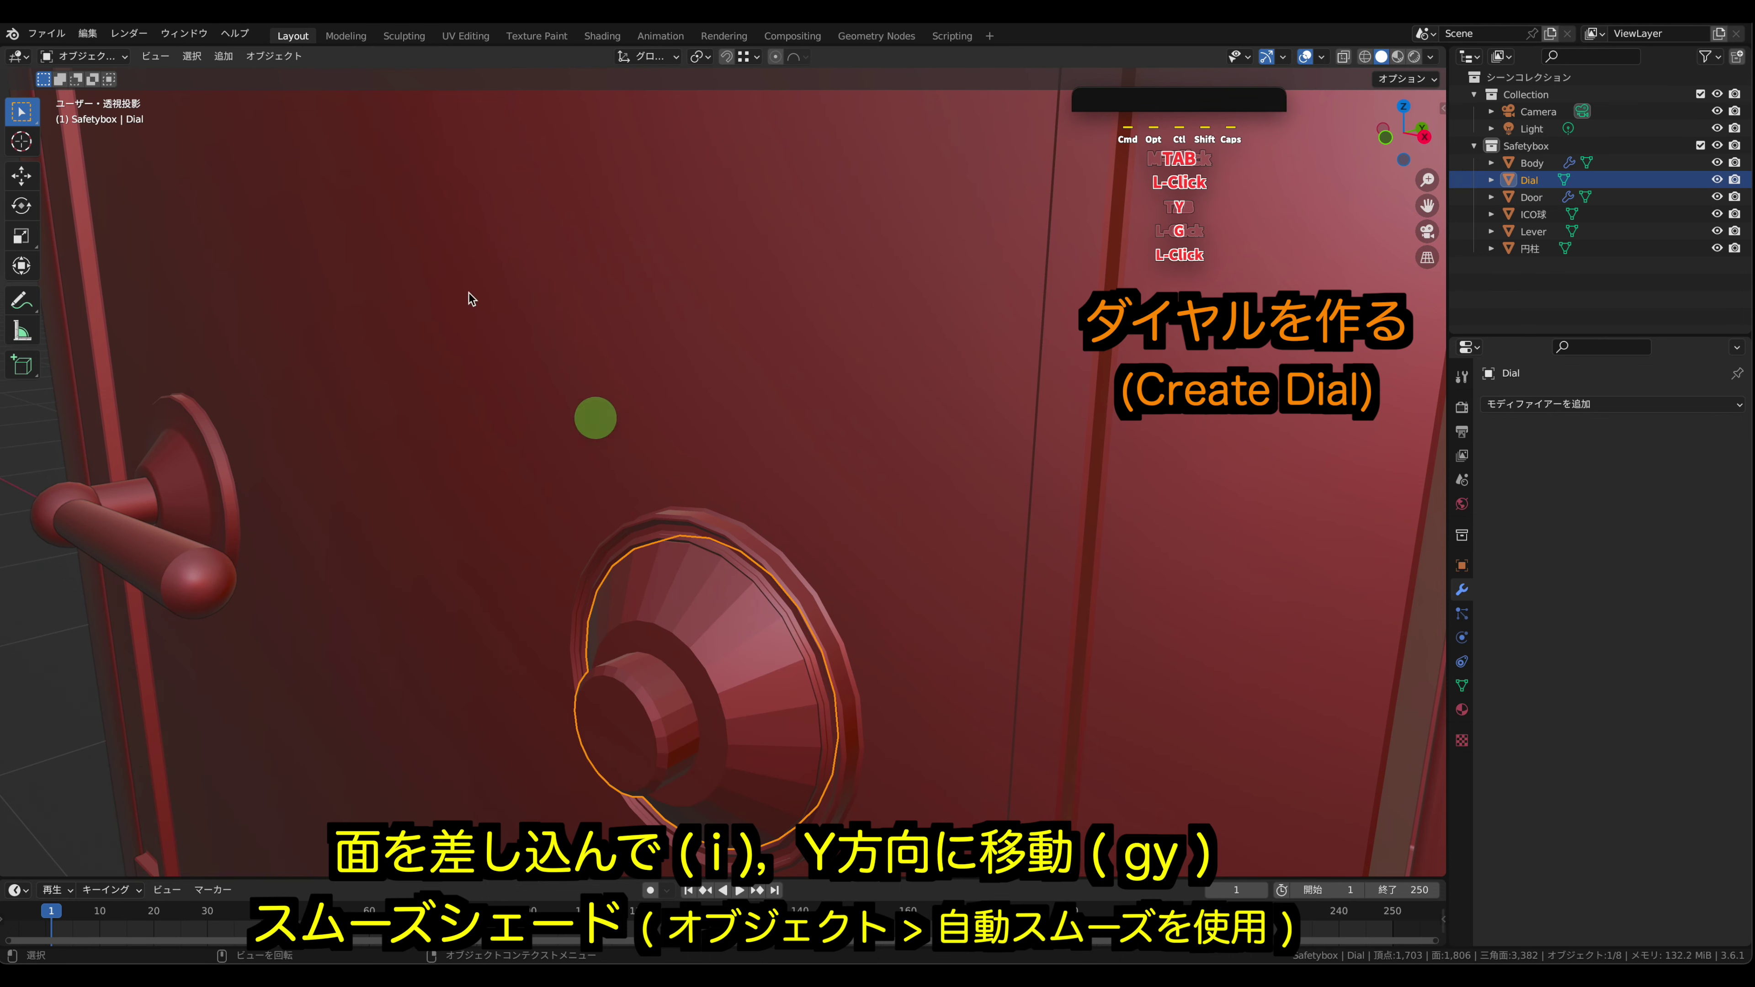
# - Apply smooth shading with Auto Smooth at 30° to the dial, then deselect it
pyautogui.click(273, 57)
pyautogui.click(387, 453)
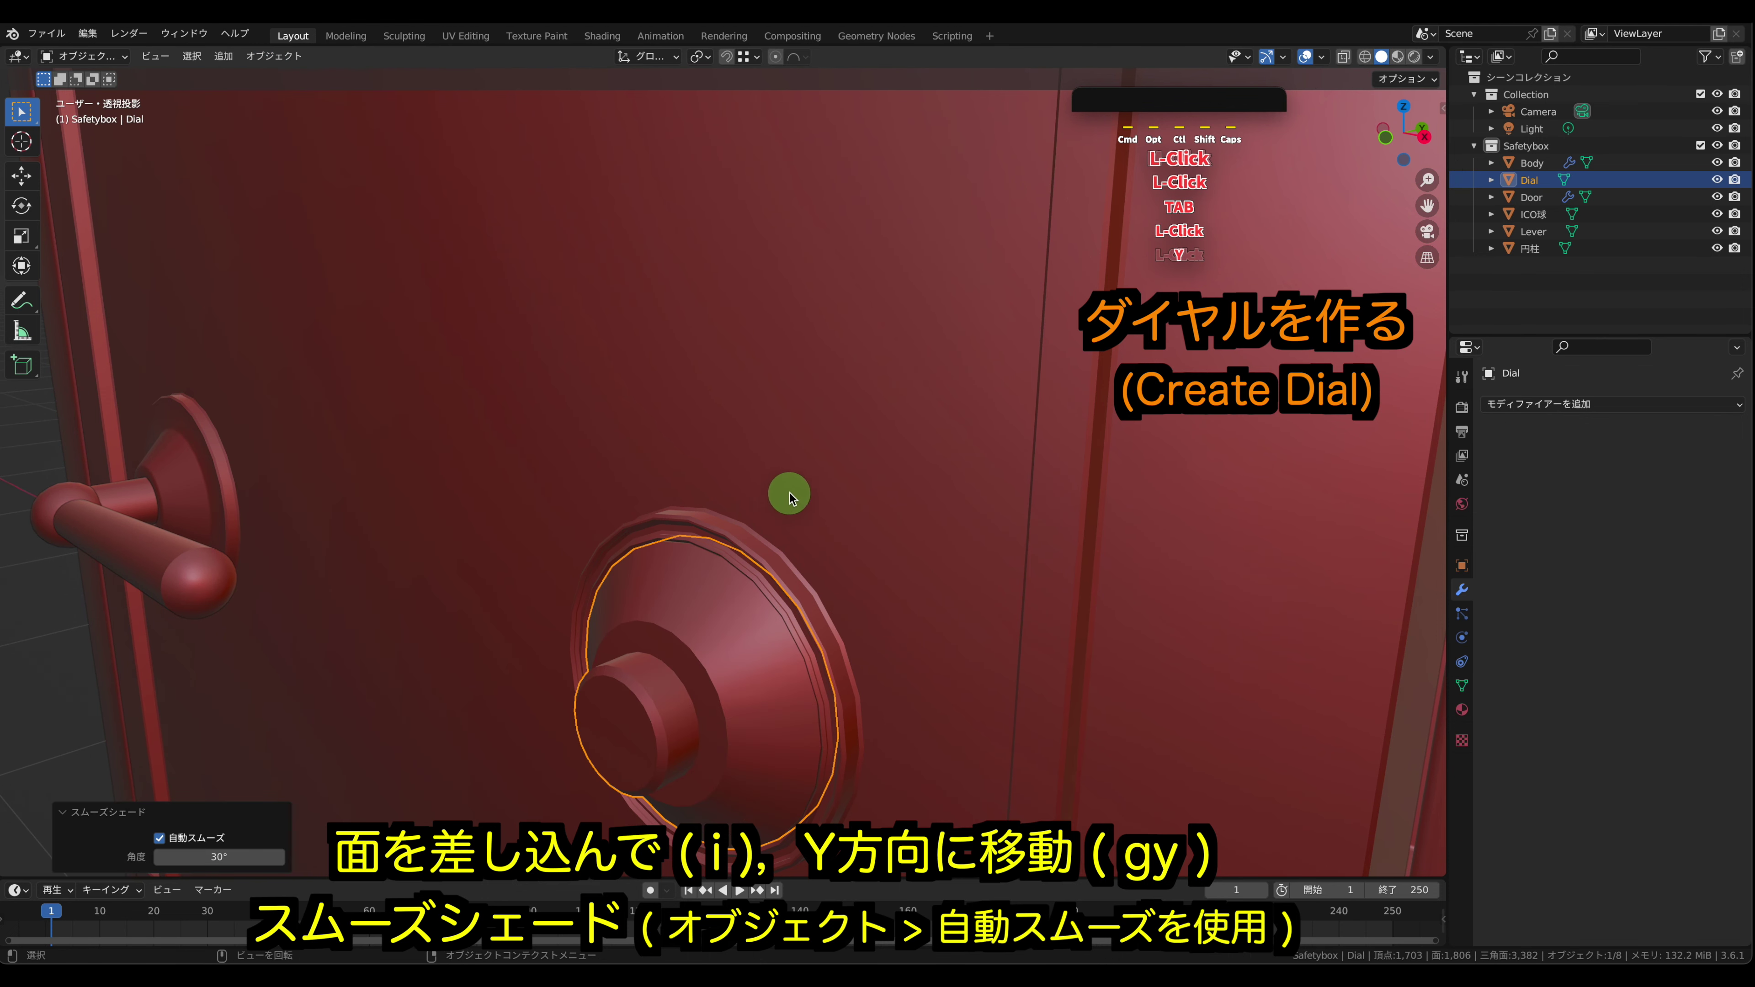
pyautogui.moveTo(789, 498); pyautogui.dragTo(1045, 493, button='middle')
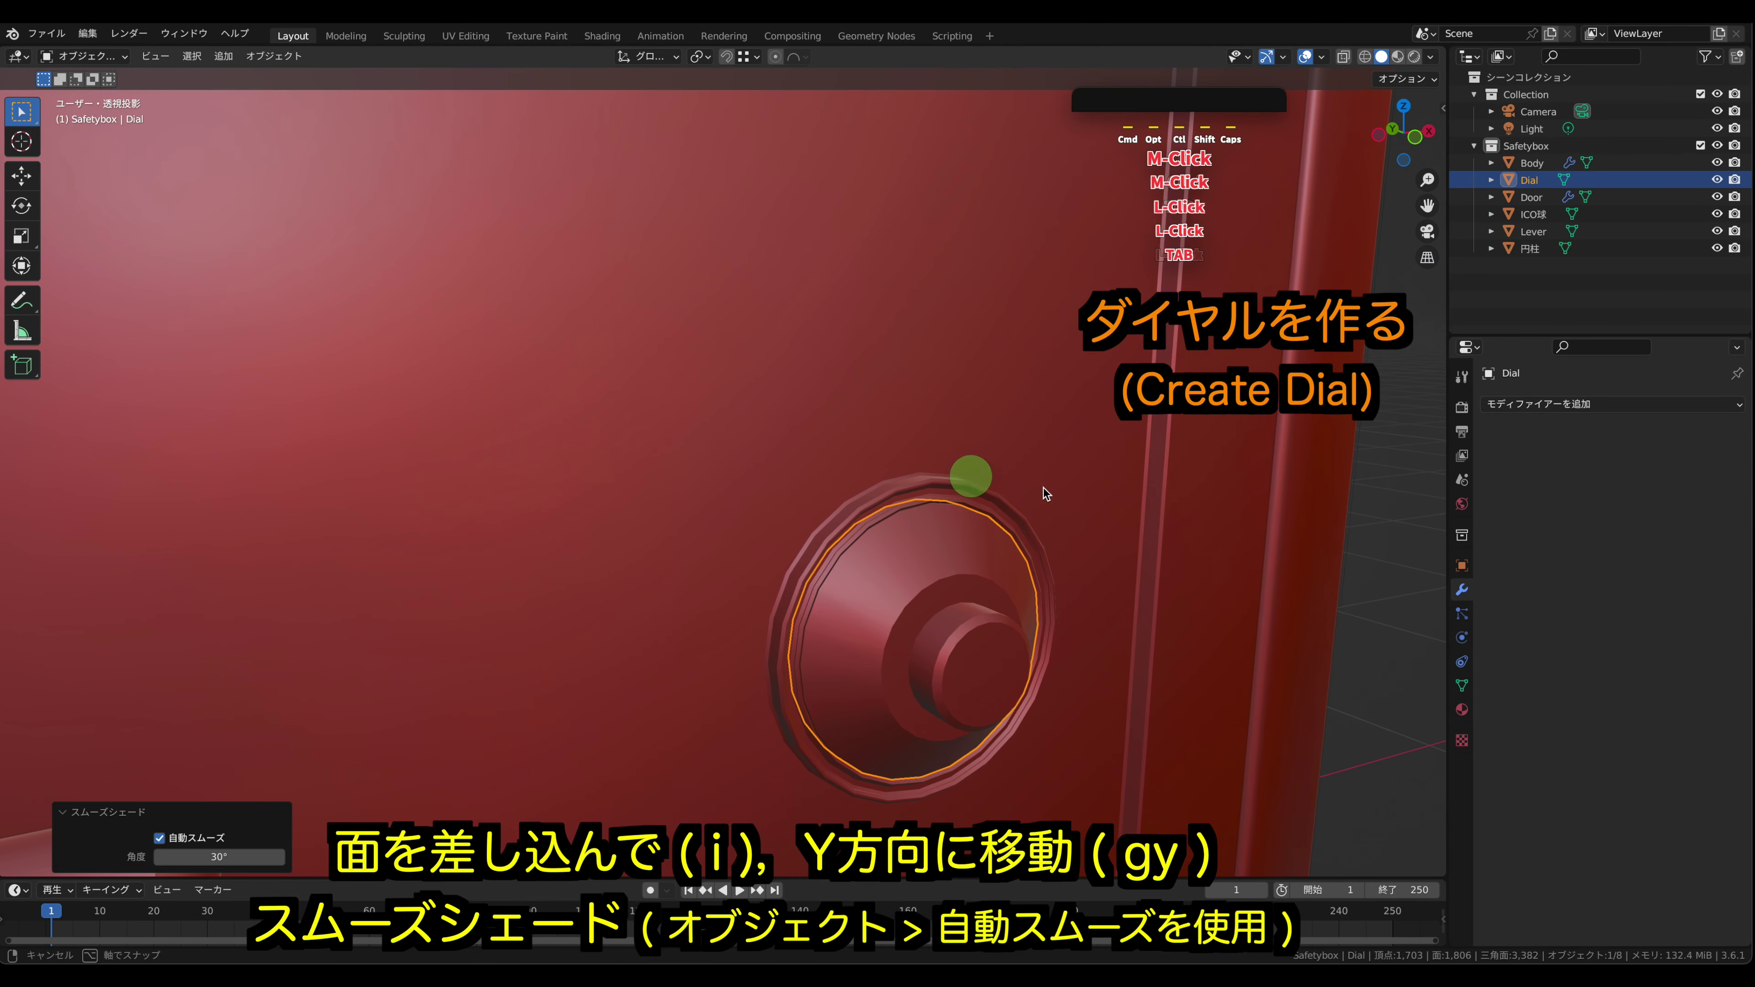
pyautogui.press('Tab')
pyautogui.press('Tab')
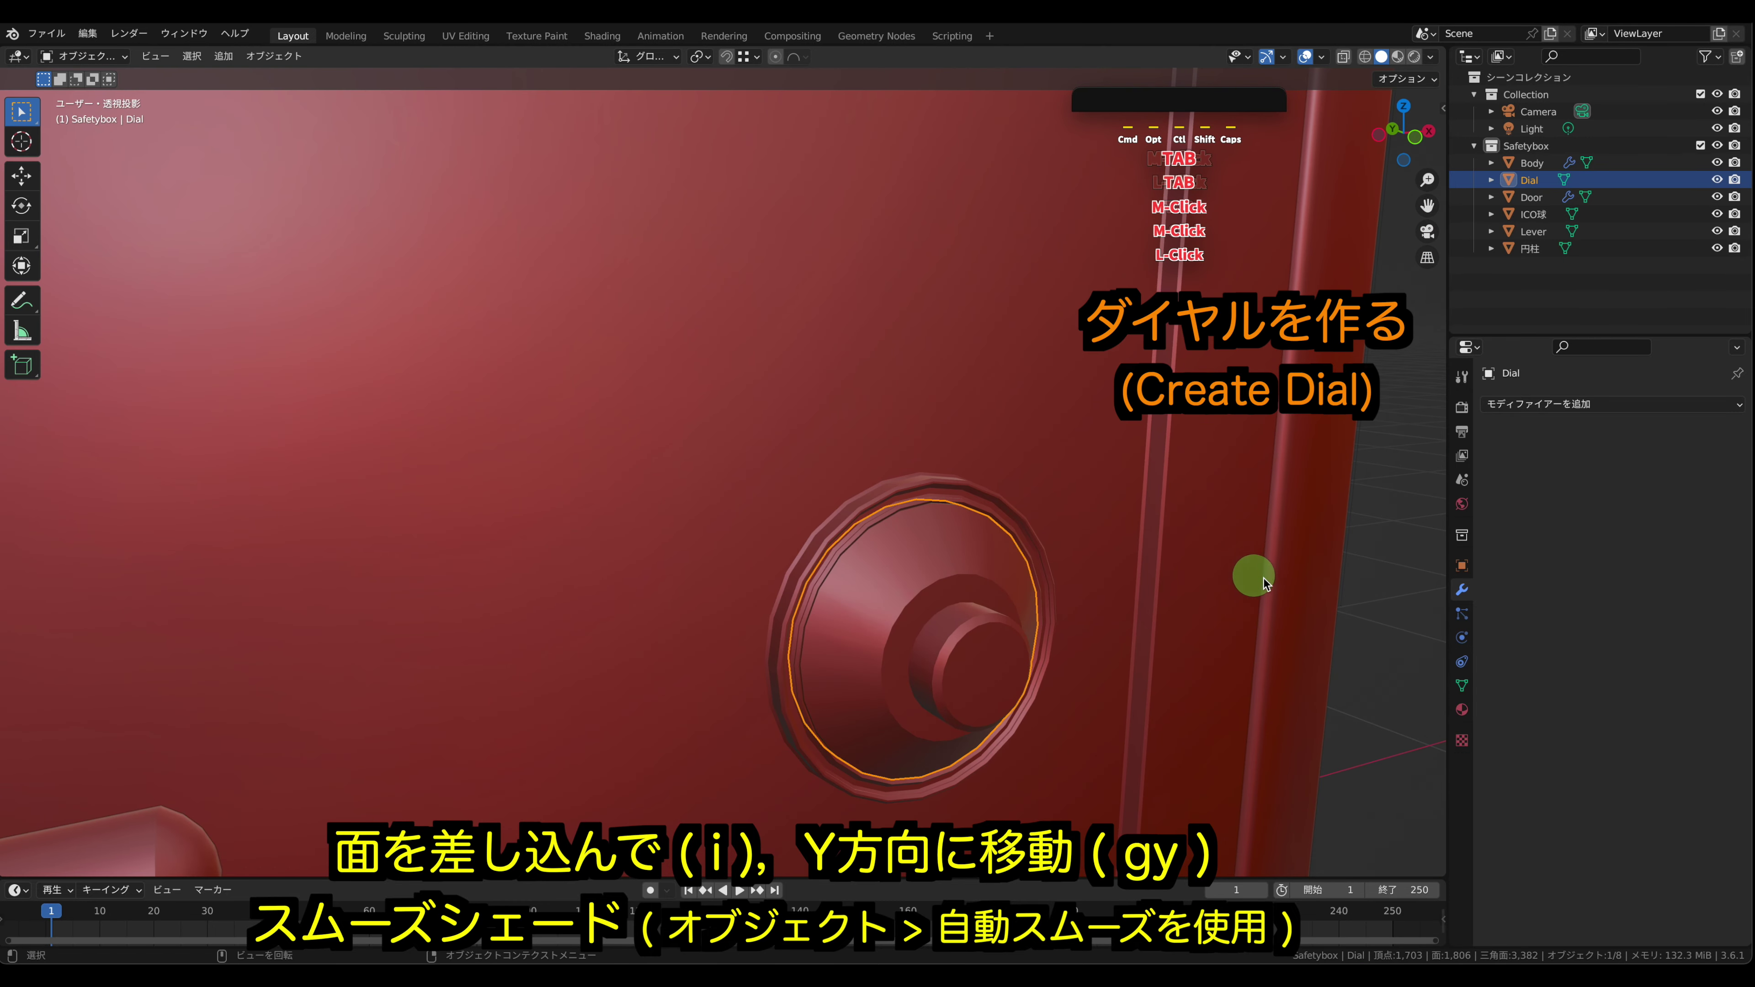
pyautogui.click(1402, 587)
pyautogui.moveTo(1402, 587); pyautogui.dragTo(865, 452, button='middle')
pyautogui.scroll(-4, 967, 448)
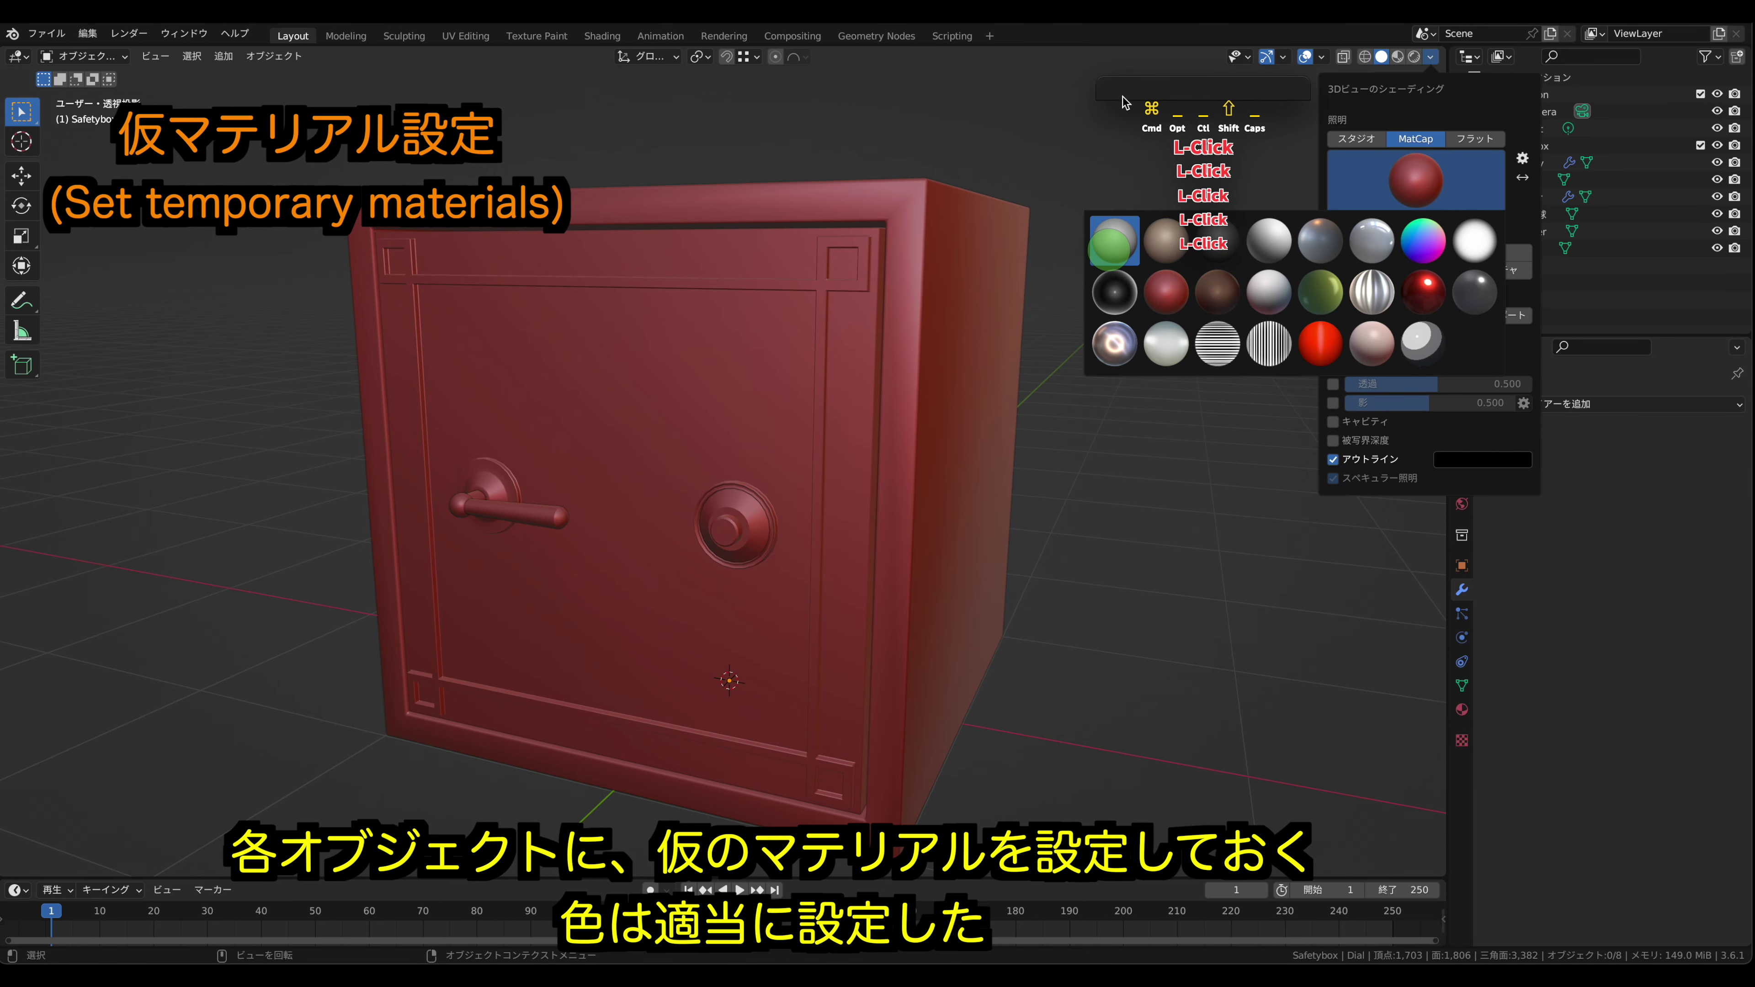
# - Change the solid viewport's MatCap from red to the light grey one
pyautogui.click(1416, 167)
pyautogui.click(1095, 250)
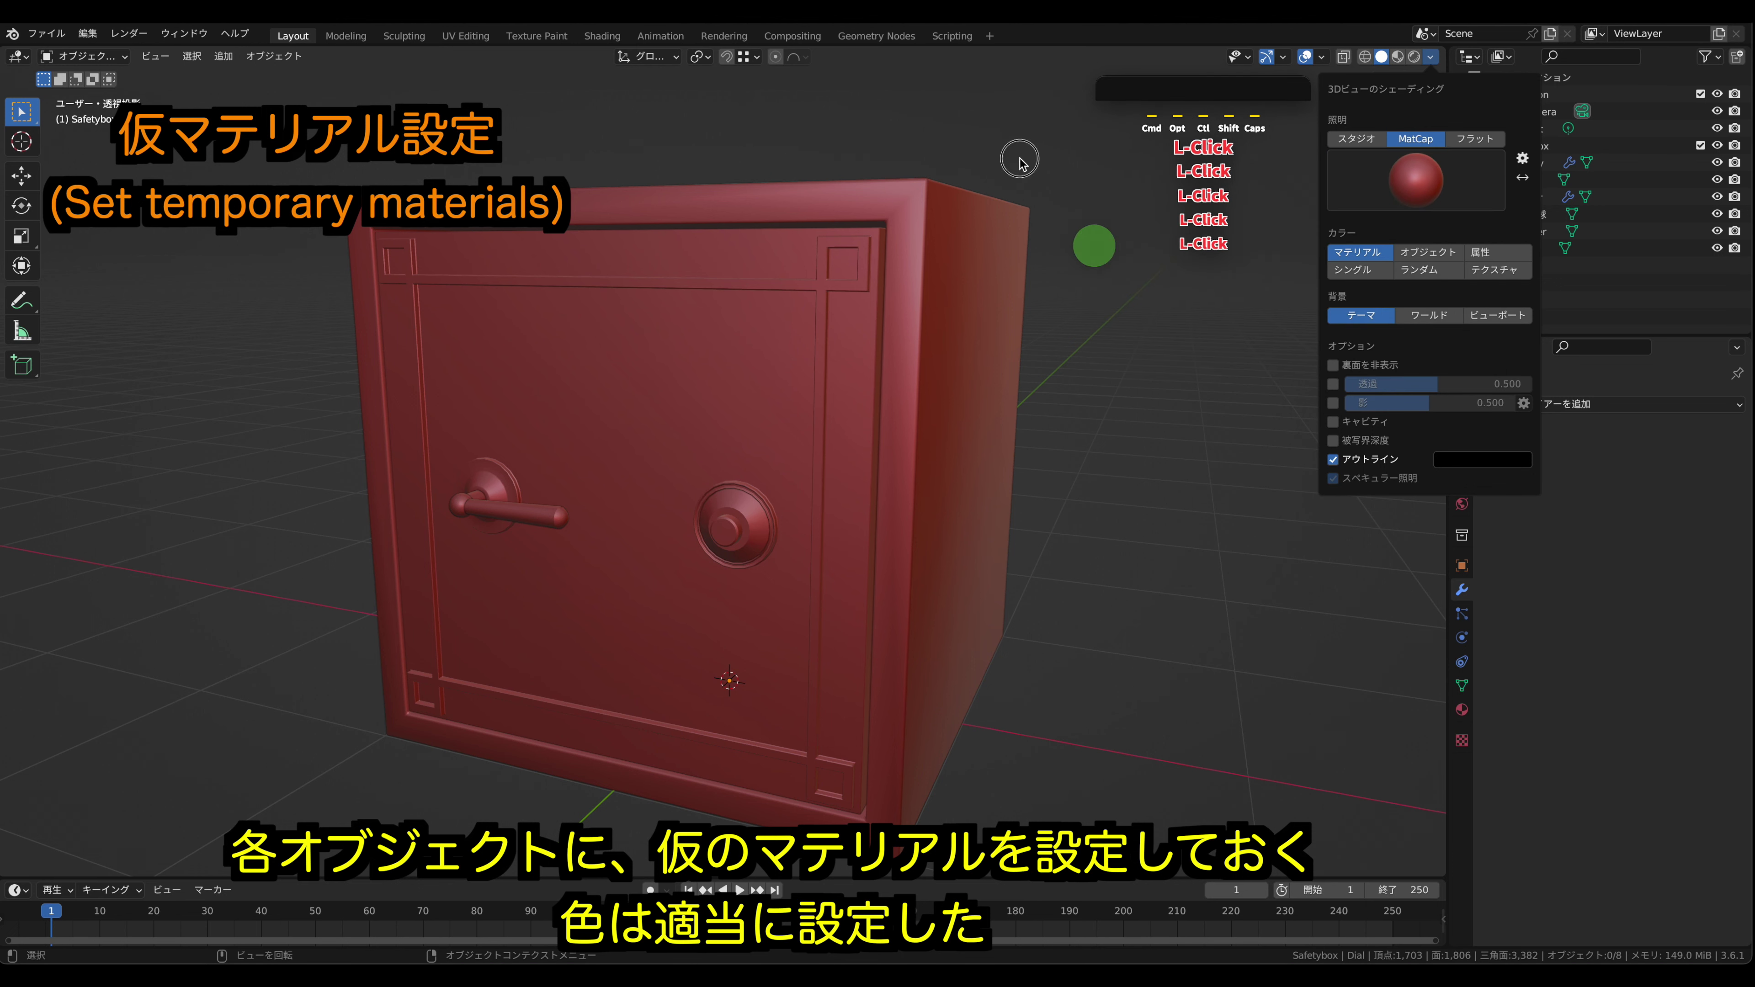
pyautogui.click(1430, 57)
pyautogui.click(1416, 179)
pyautogui.click(1115, 240)
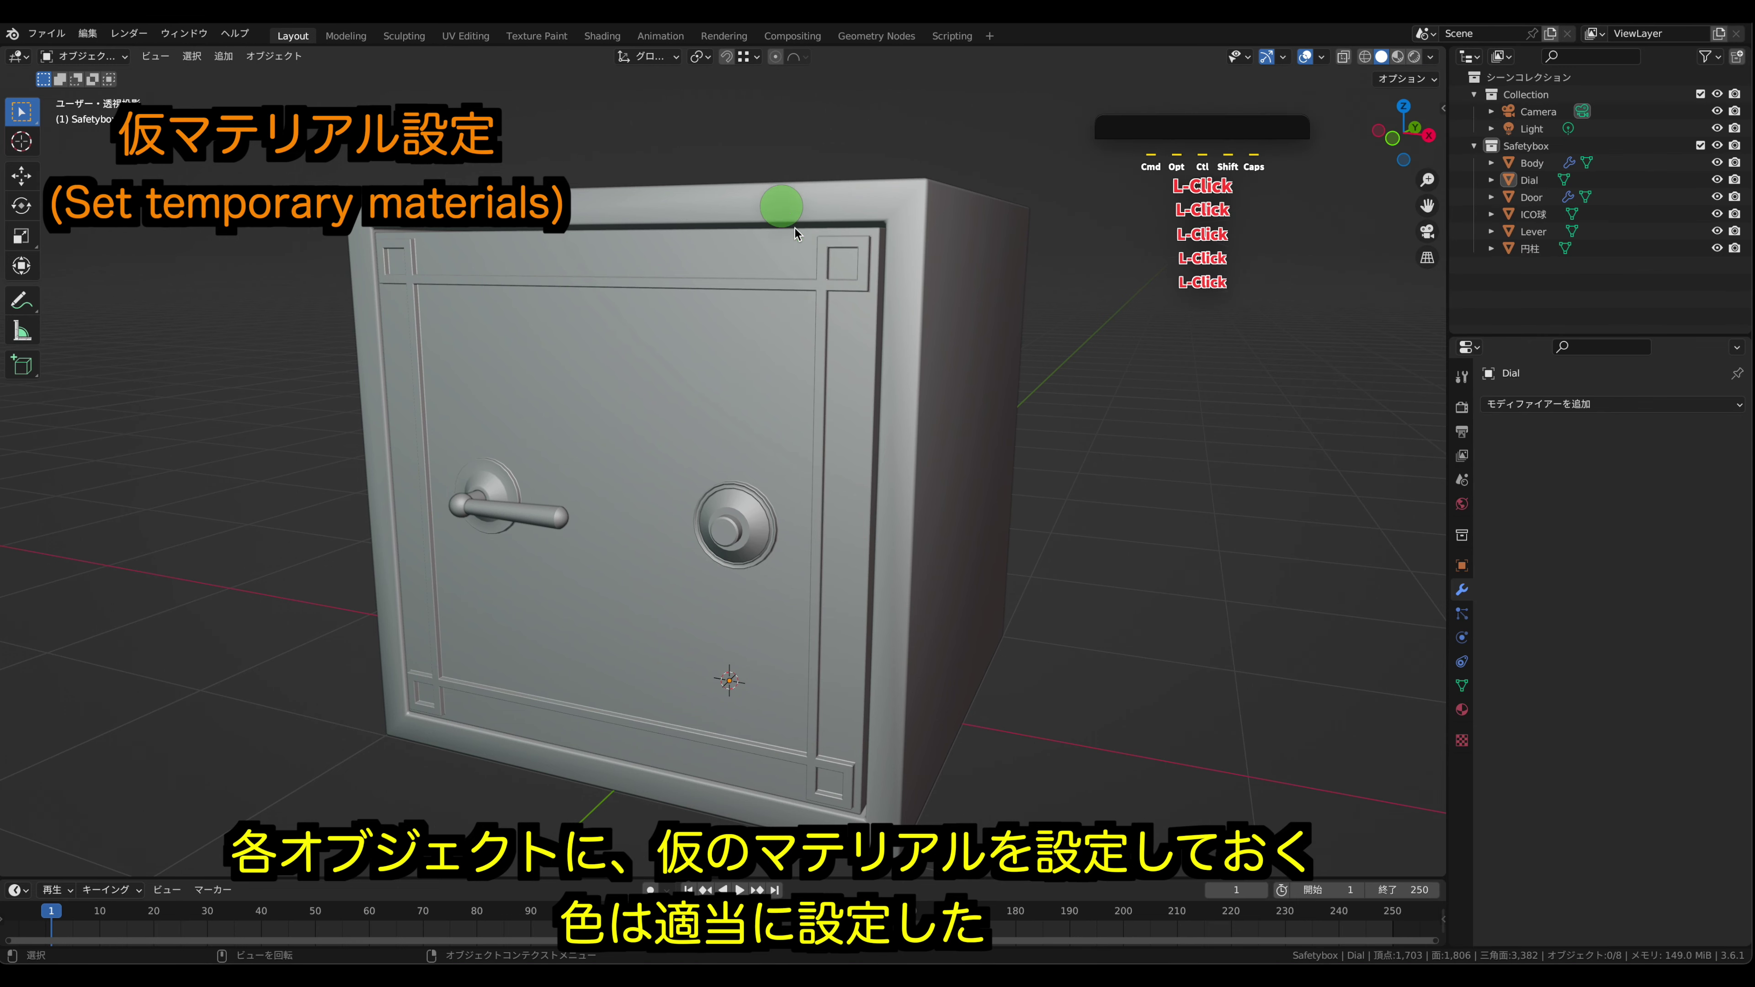
# - Select the safe's body, switch to the Shading workspace and rename the body's material to Body
pyautogui.moveTo(782, 208); pyautogui.dragTo(882, 266, button='middle')
pyautogui.click(560, 202)
pyautogui.click(603, 36)
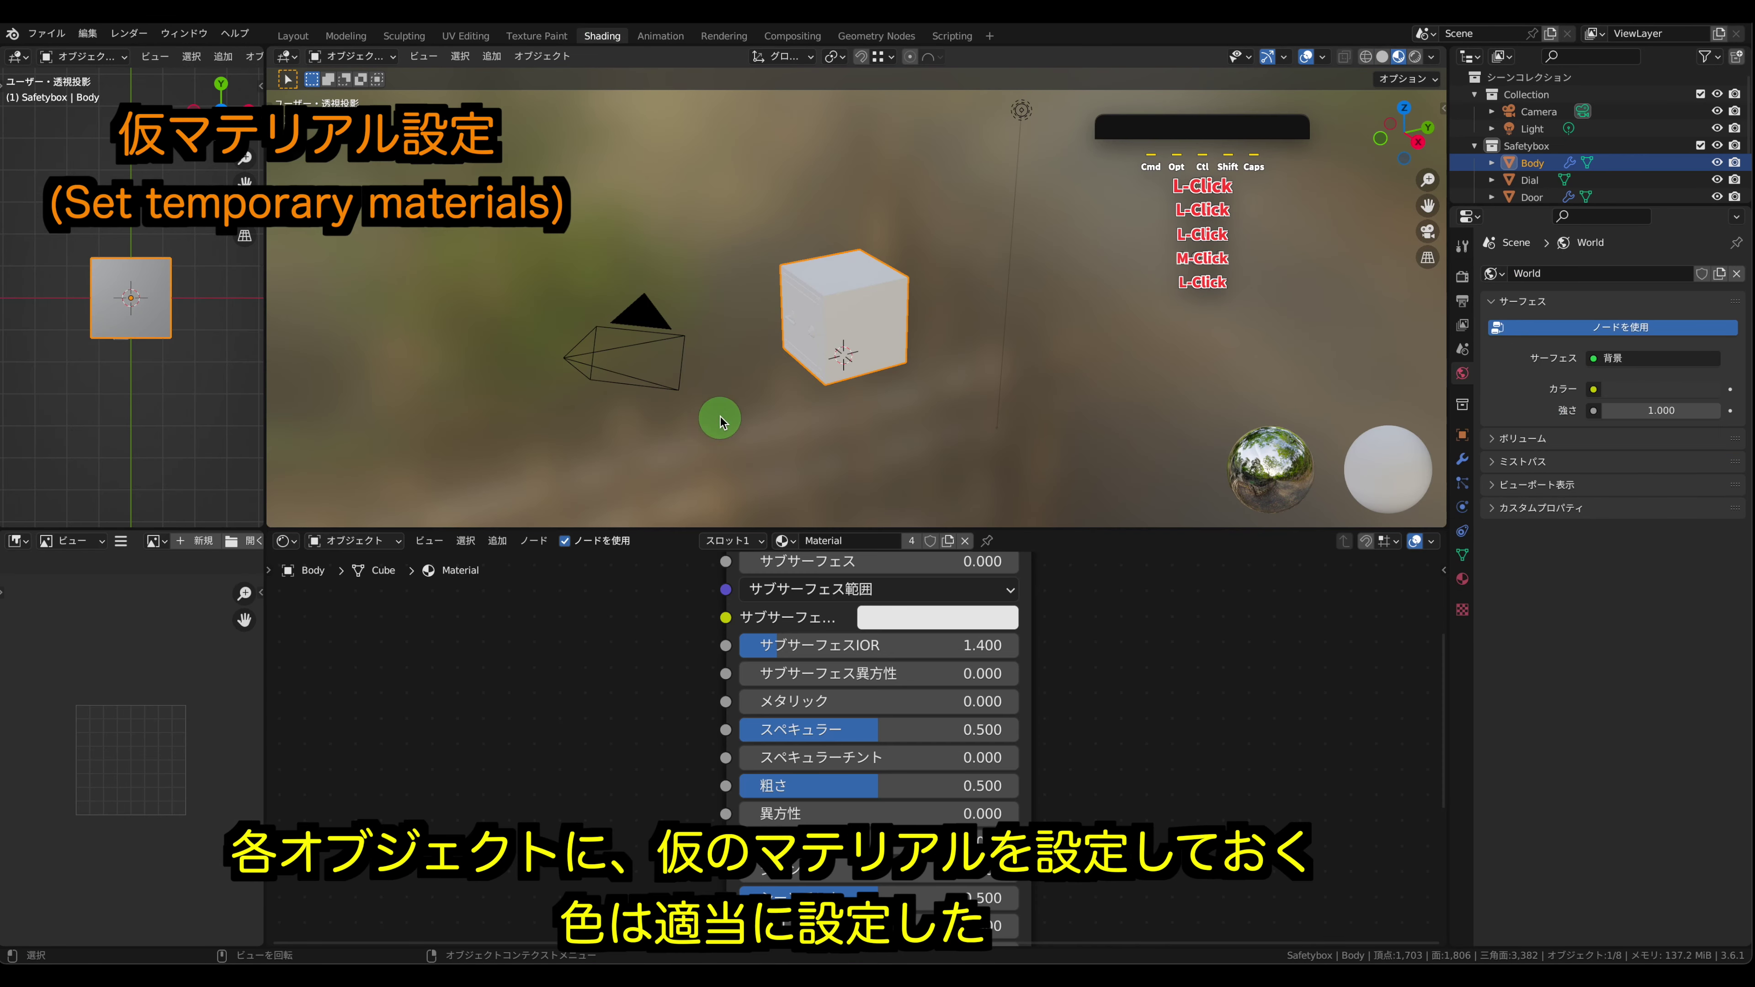
pyautogui.click(1462, 579)
pyautogui.write('B')
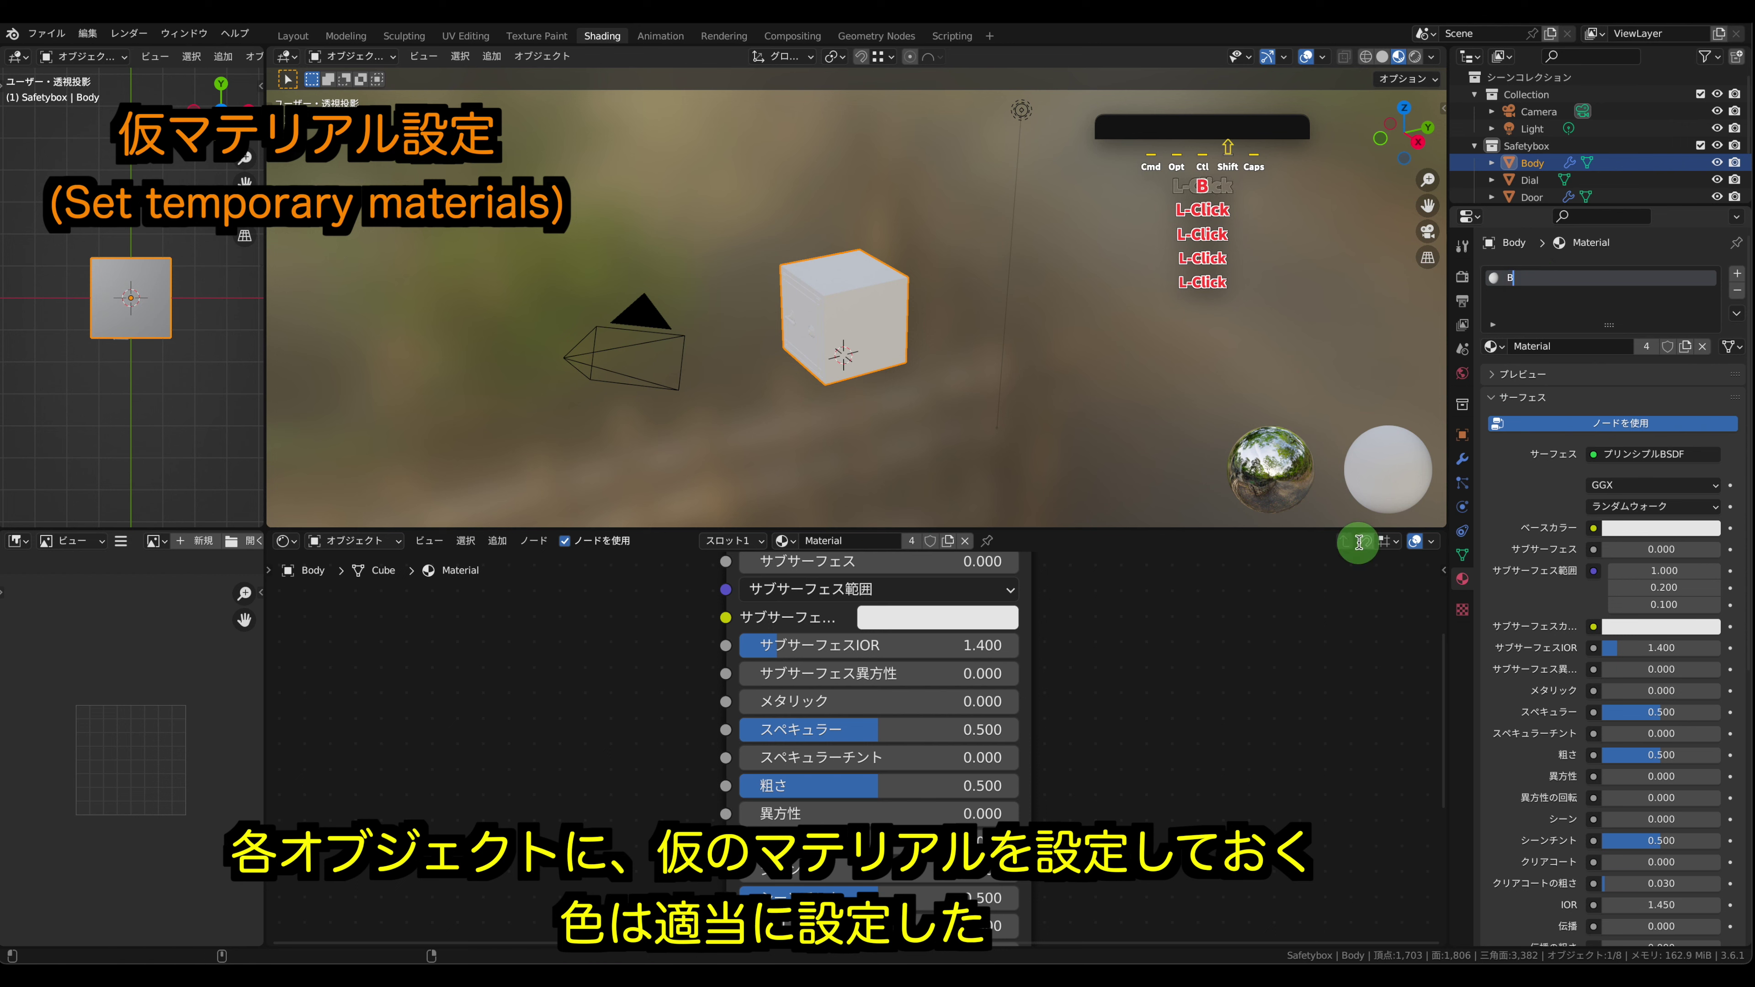
pyautogui.moveTo(1121, 634); pyautogui.dragTo(1139, 718, button='middle')
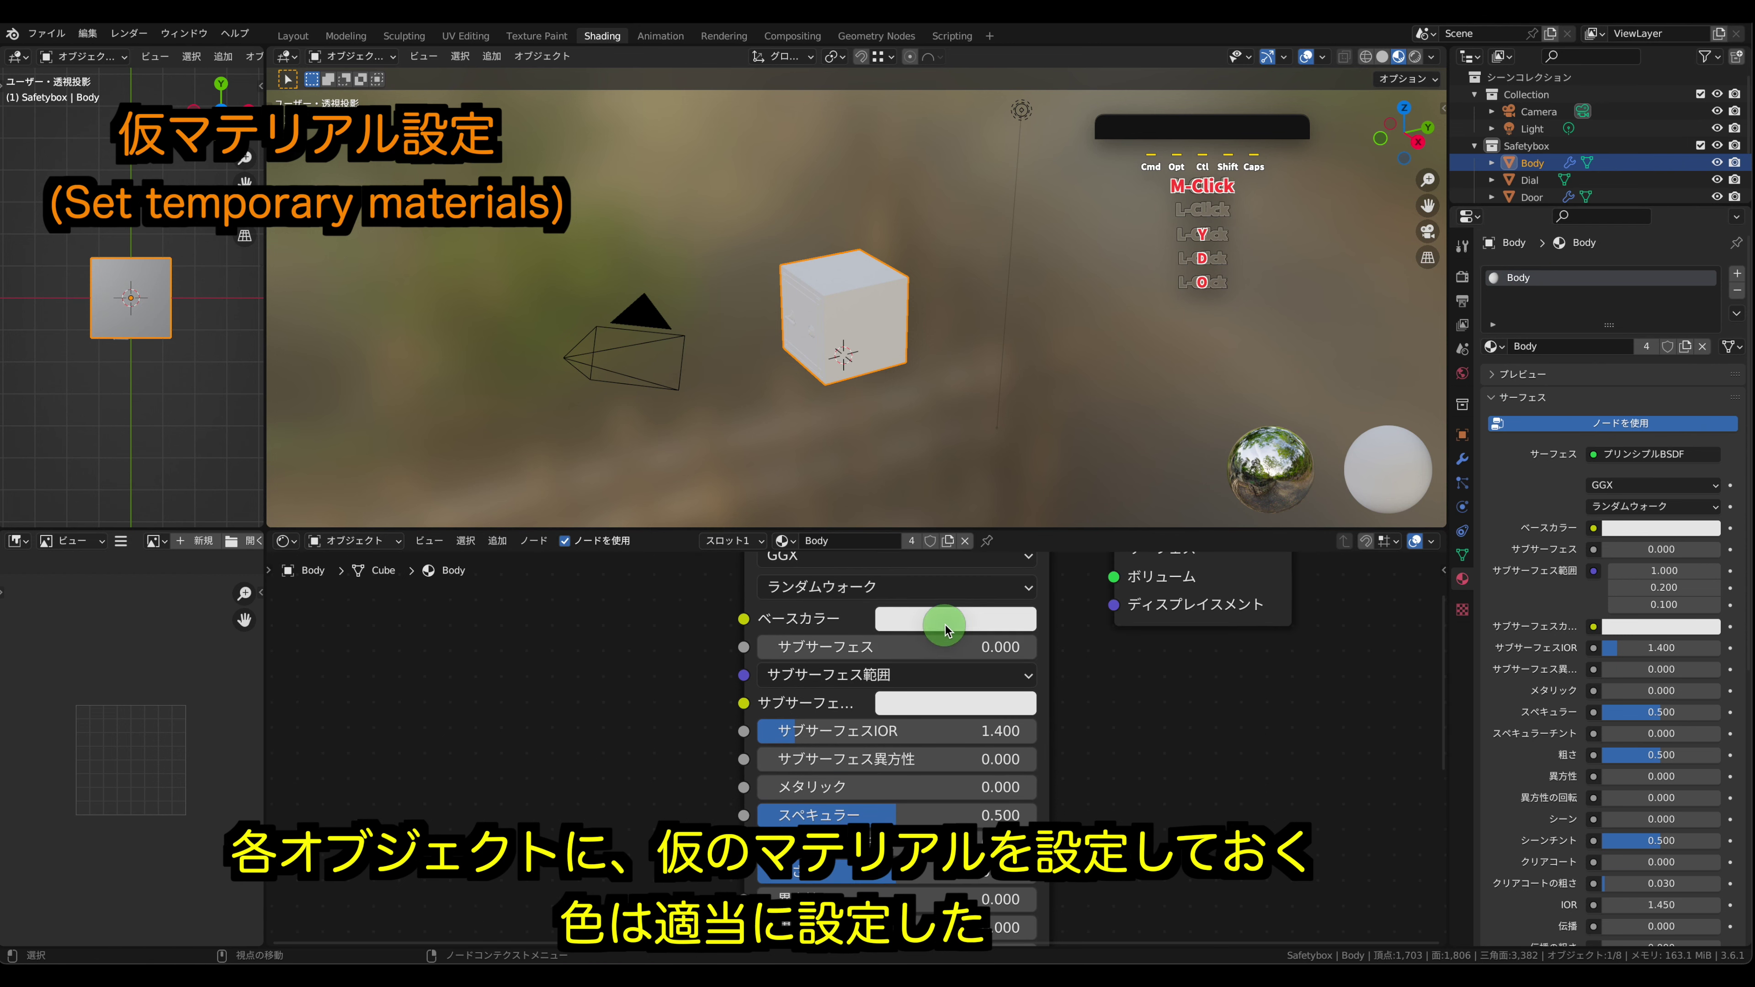
# - Set the Body material's base color to a dark grey-green with hue 0.203, saturation 0.192 and value 0.150
pyautogui.click(954, 619)
pyautogui.click(1095, 339)
pyautogui.click(975, 344)
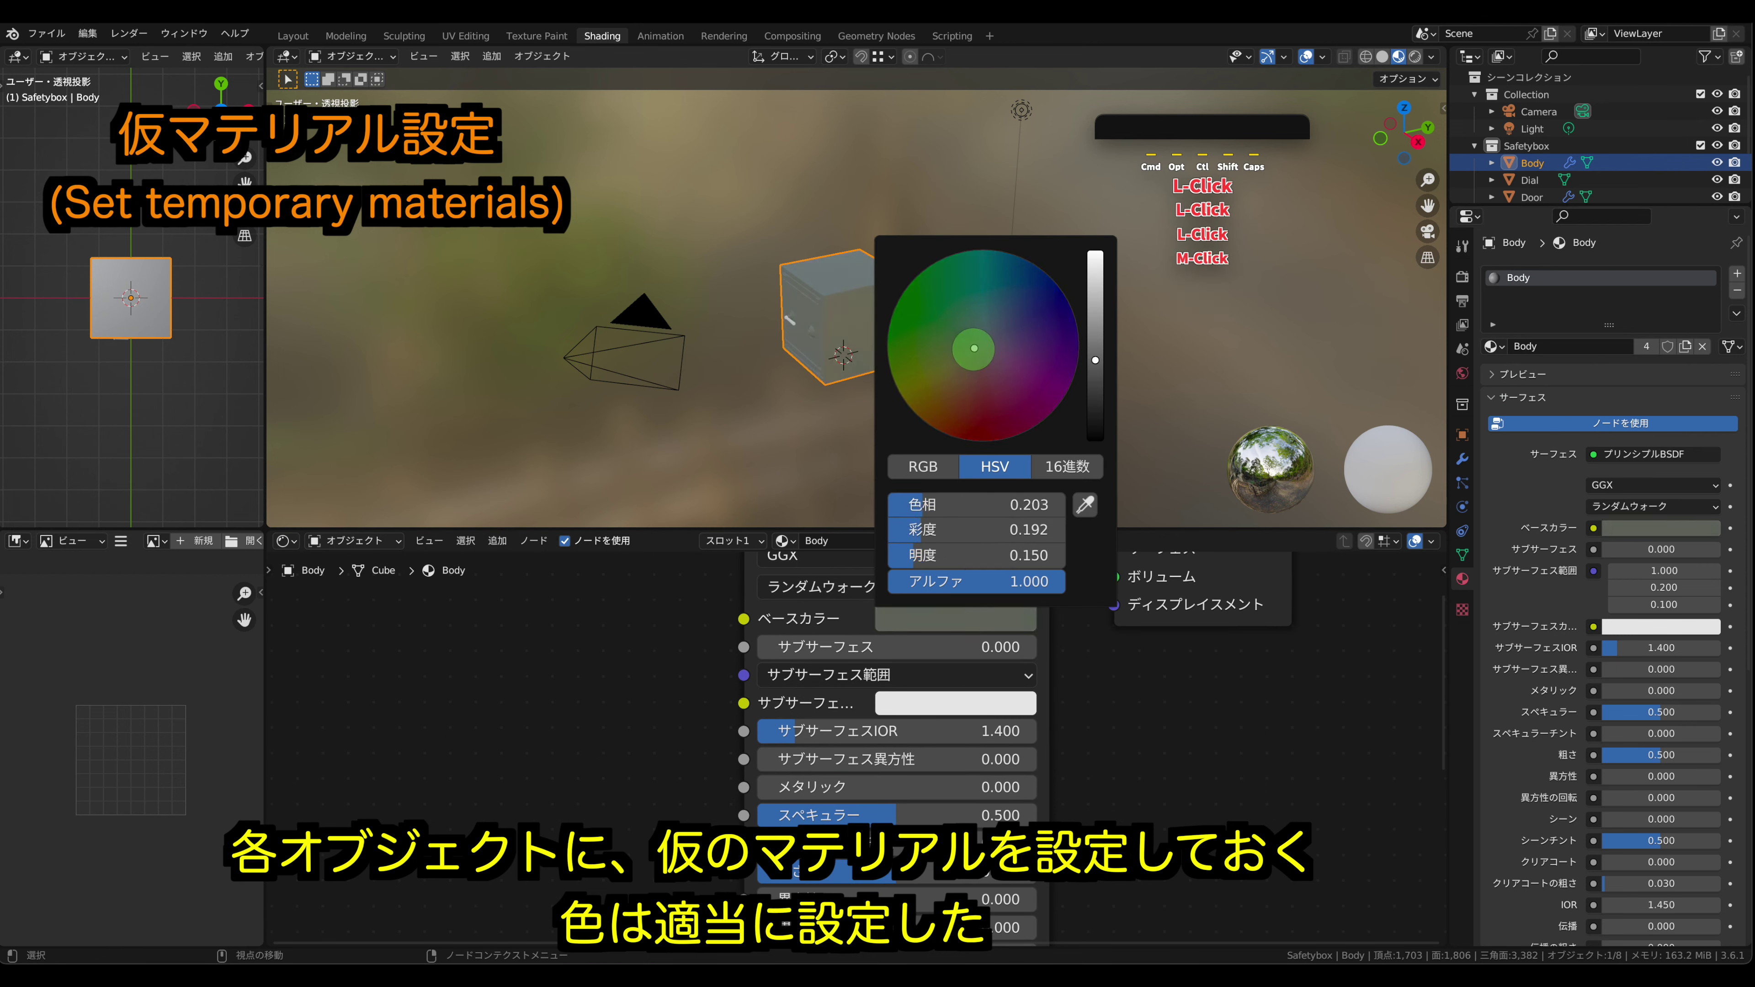
pyautogui.click(802, 319)
pyautogui.keyDown('ctrl'); pyautogui.moveTo(805, 321); pyautogui.dragTo(820, 200, button='middle'); pyautogui.keyUp('ctrl')
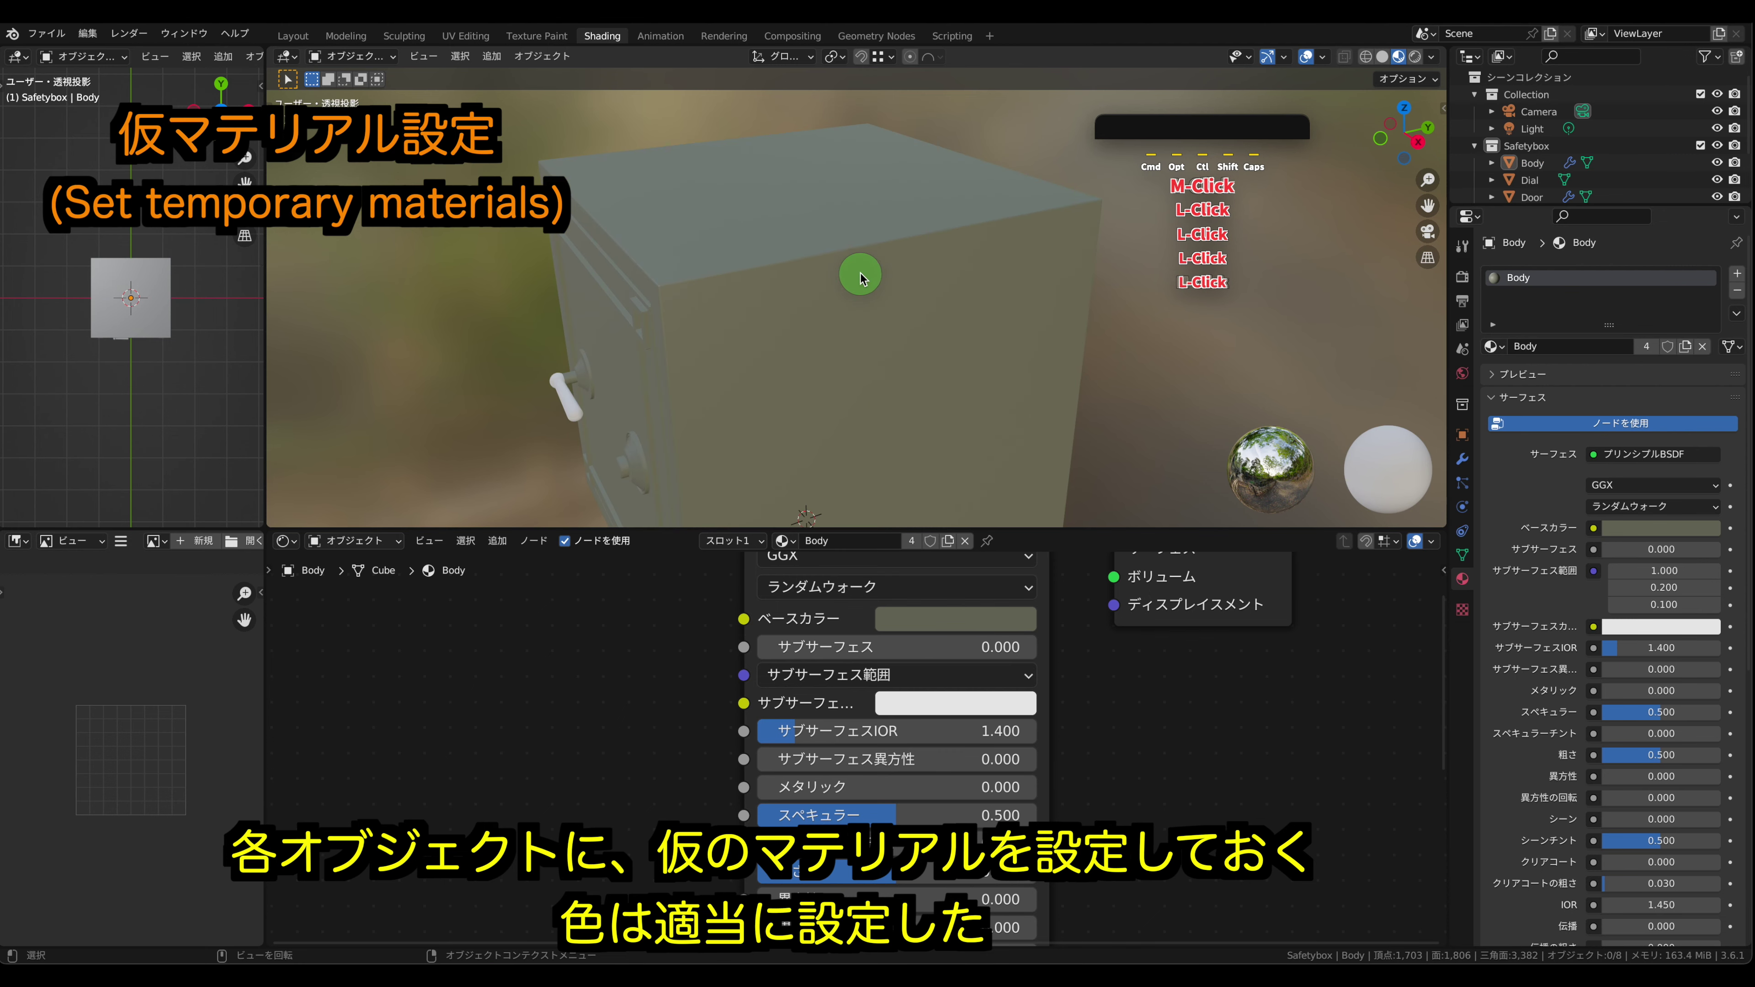
# - Replace the door's material with a new one named Door
pyautogui.moveTo(861, 278); pyautogui.dragTo(921, 282, button='middle')
pyautogui.click(767, 340)
pyautogui.click(1702, 346)
pyautogui.click(1581, 345)
pyautogui.doubleClick(1538, 279)
pyautogui.write('Door')
pyautogui.press('Return')
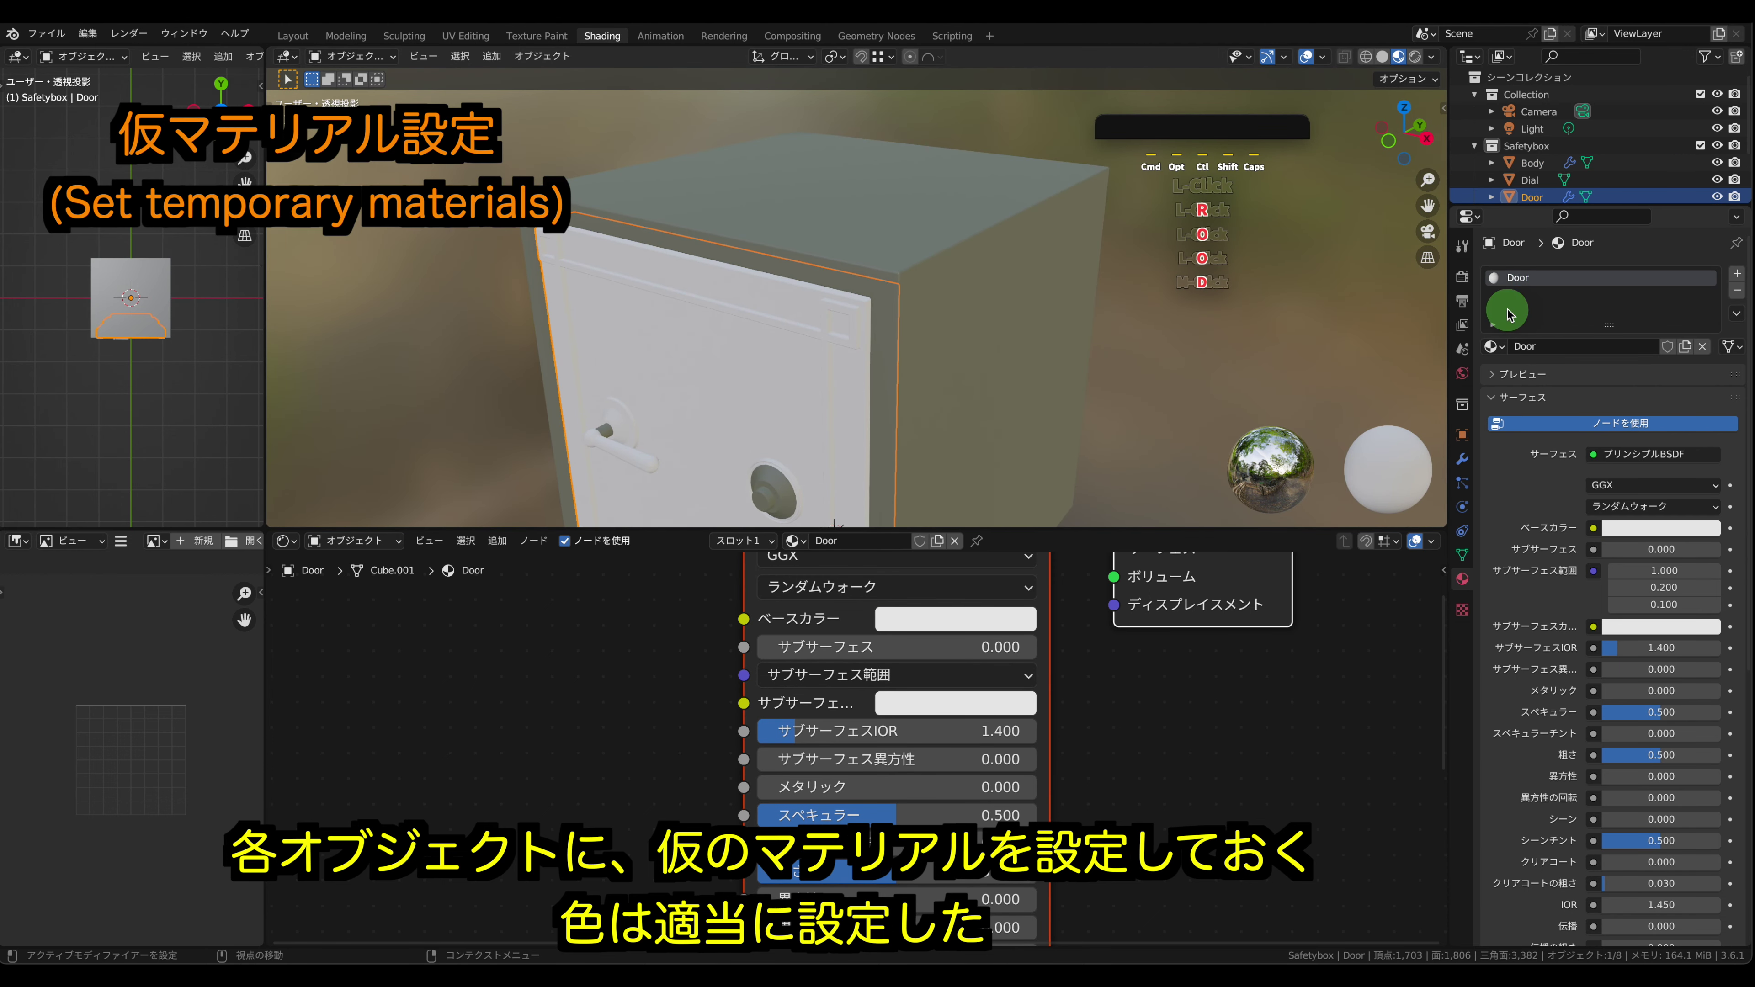
# - Set the Door material's base color to a dark, slightly warm grey and deselect the door
pyautogui.click(955, 617)
pyautogui.click(975, 356)
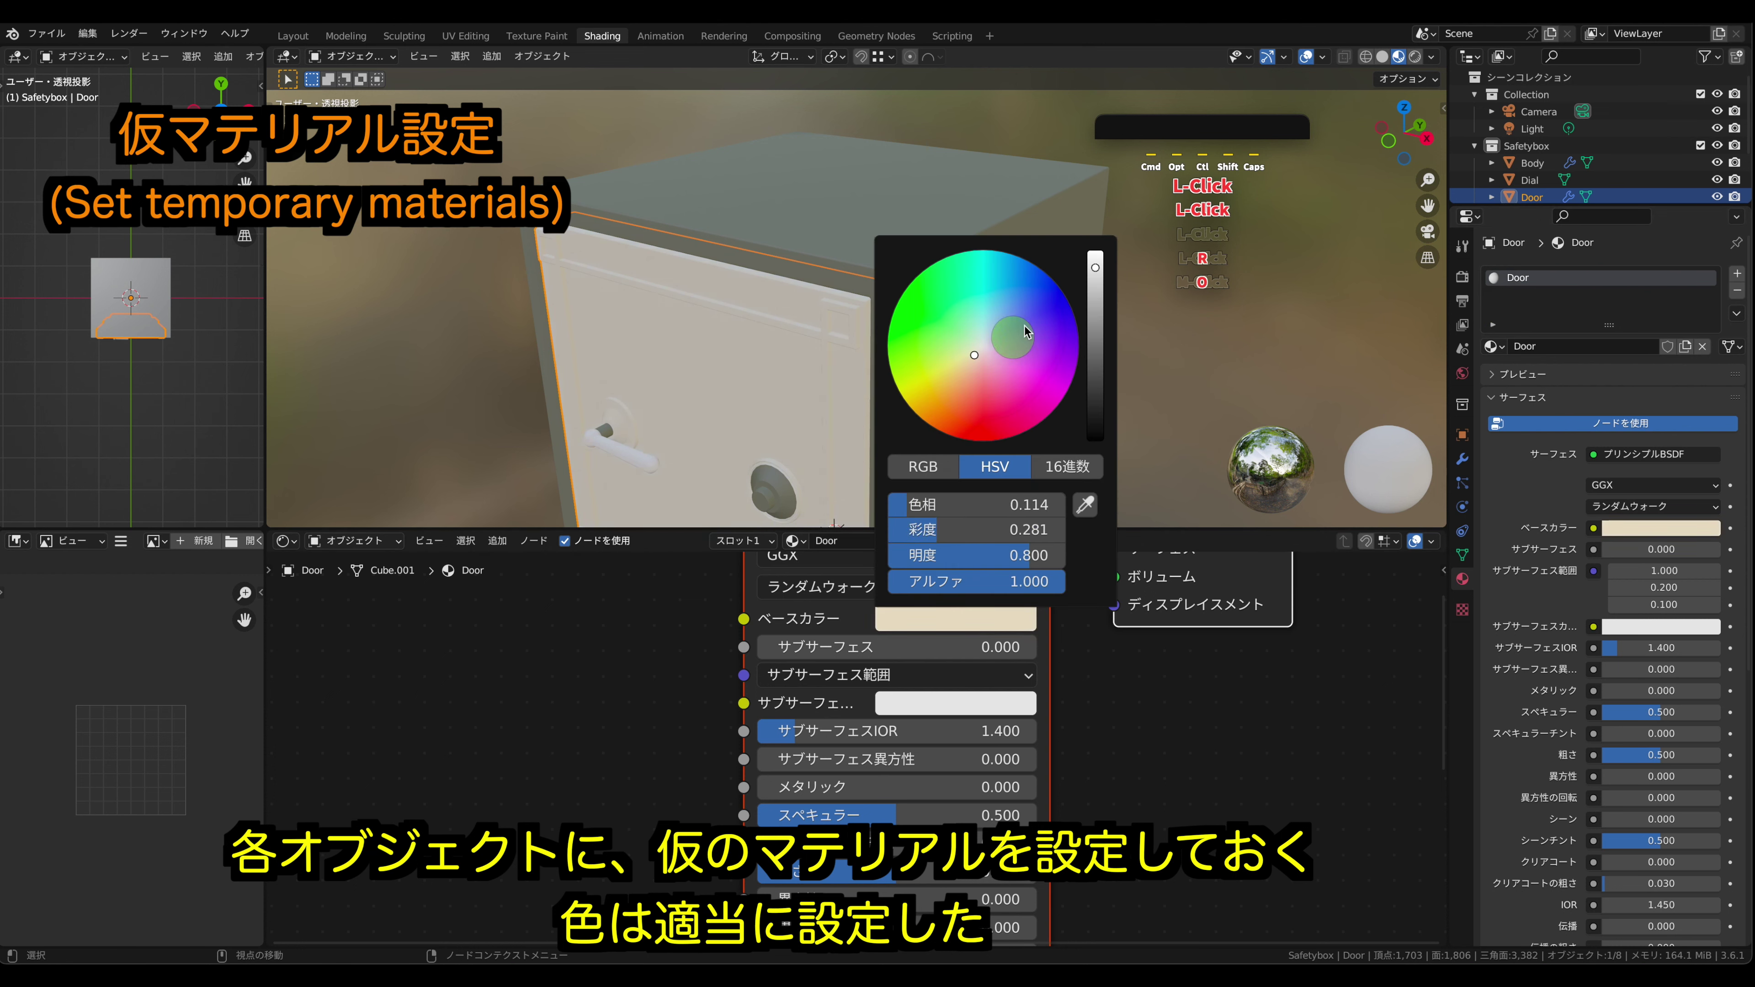
pyautogui.click(1093, 274)
pyautogui.moveTo(1092, 273); pyautogui.dragTo(1094, 356)
pyautogui.moveTo(987, 370); pyautogui.dragTo(976, 353)
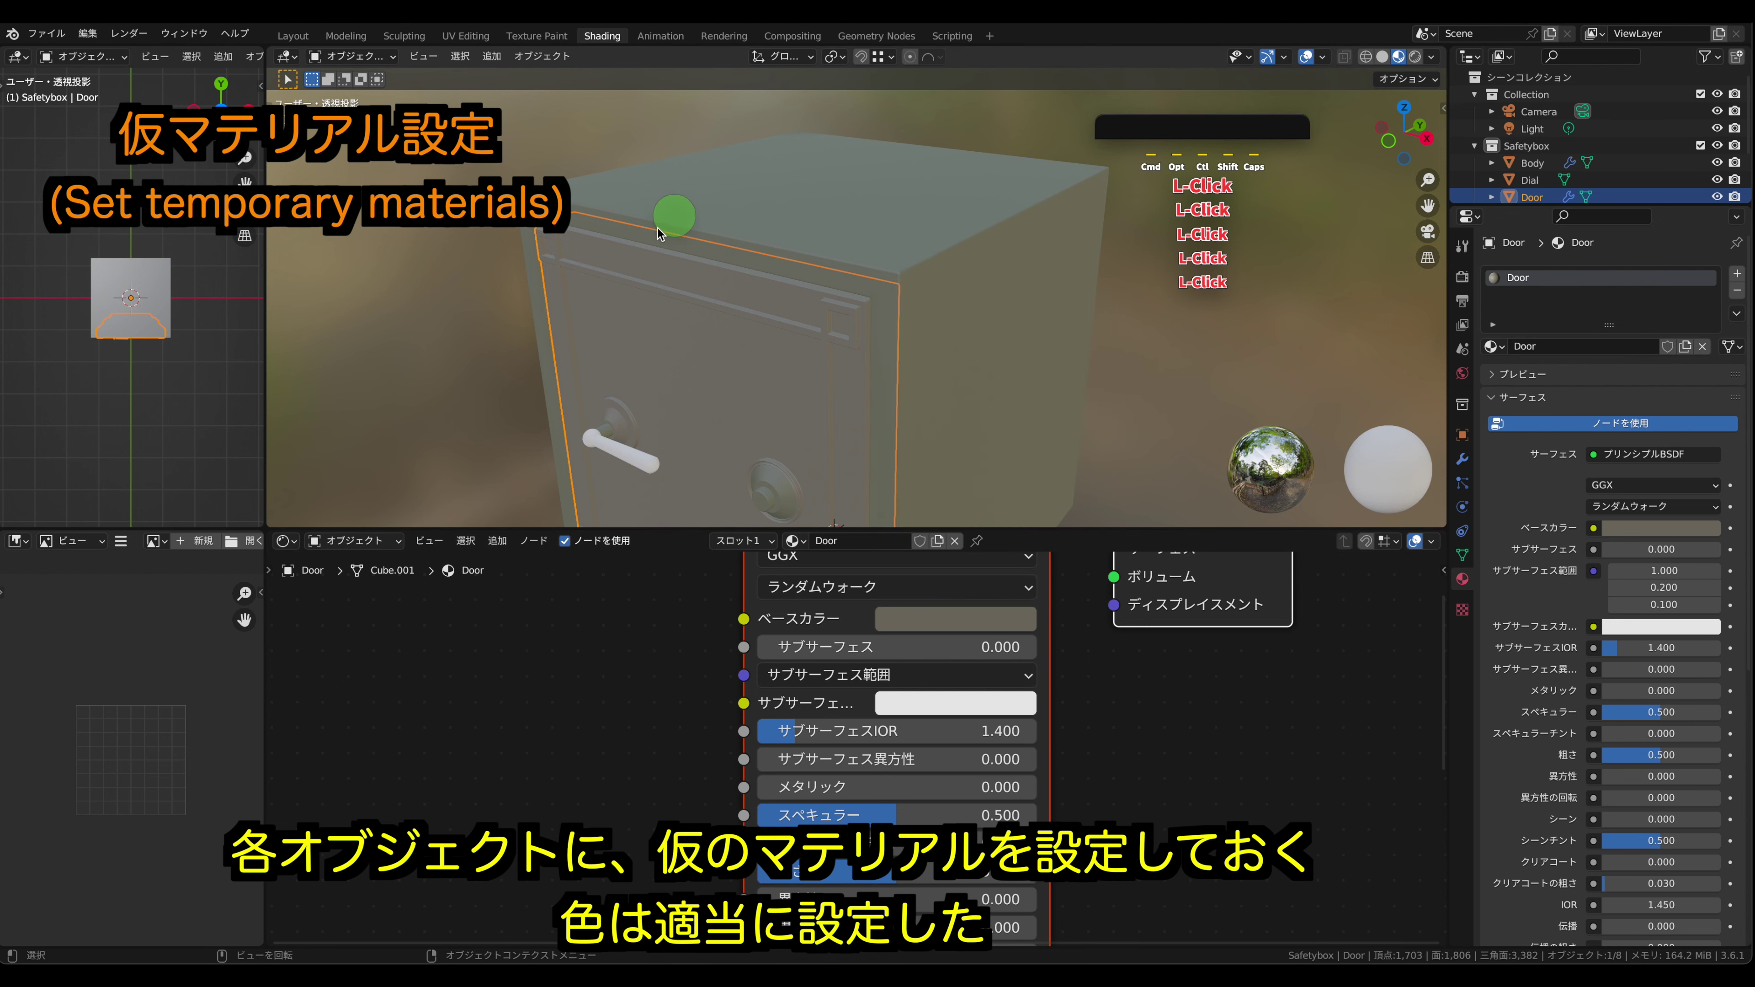
pyautogui.click(432, 276)
# - Replace the dial's material with a new one named Dial
pyautogui.click(779, 499)
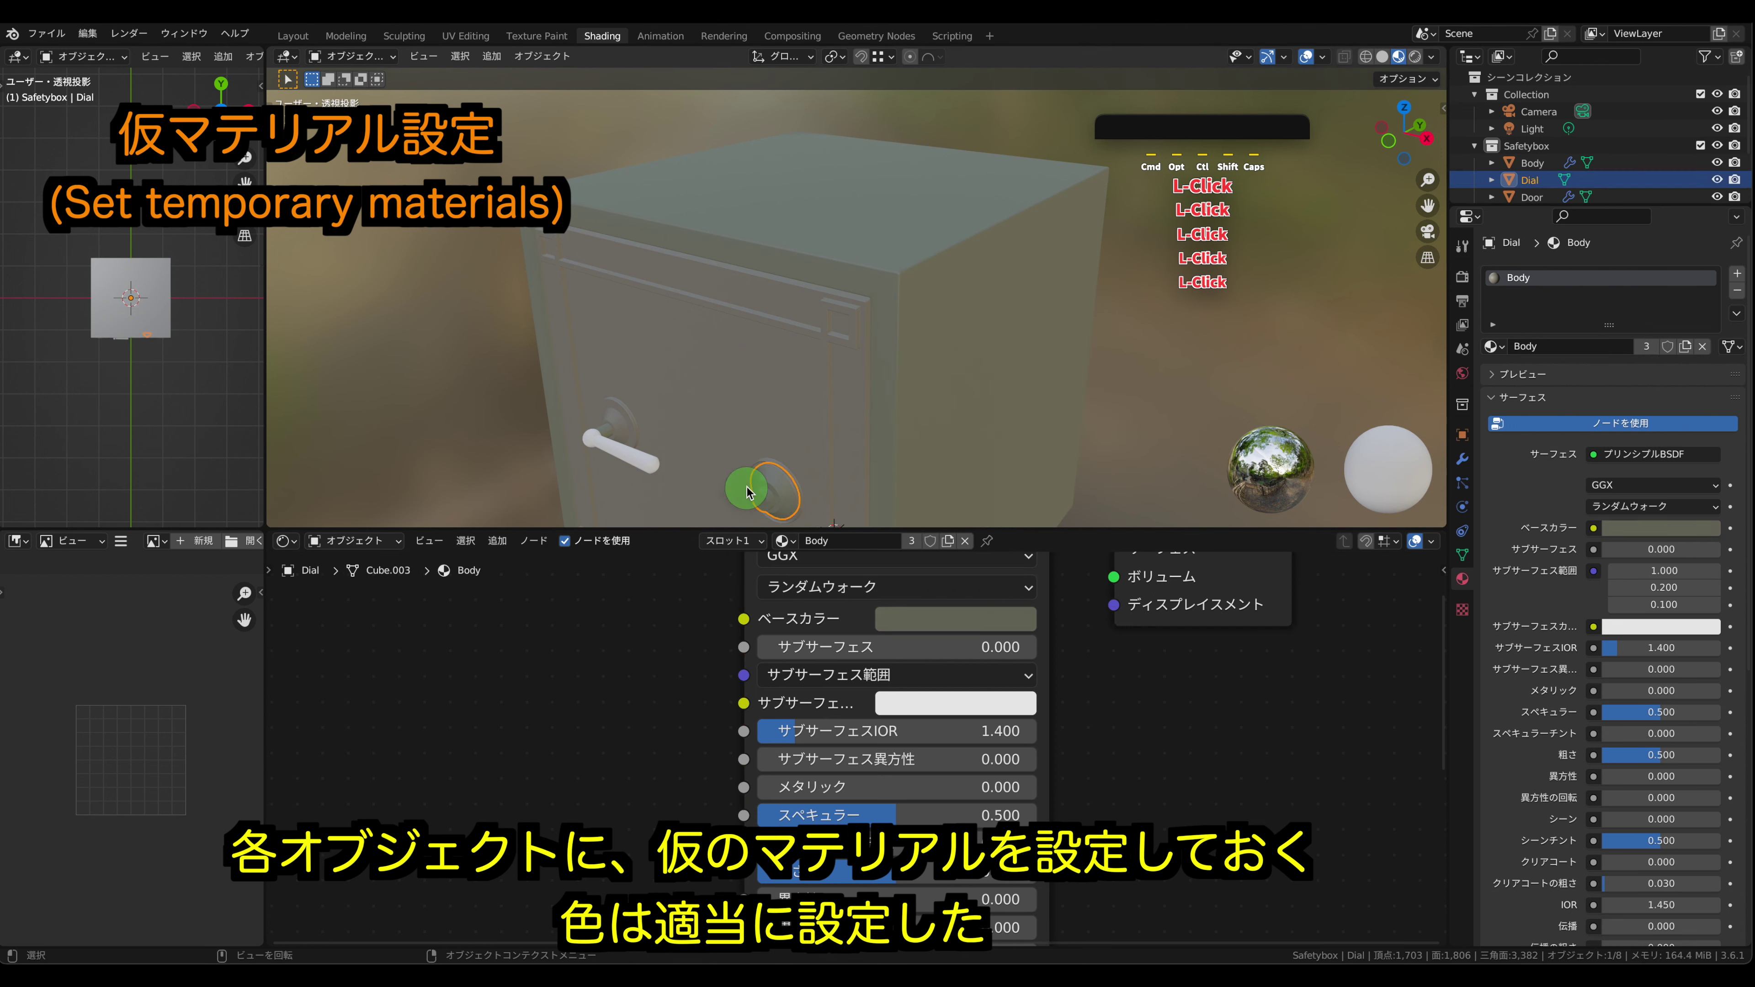
pyautogui.click(1737, 292)
pyautogui.click(1530, 348)
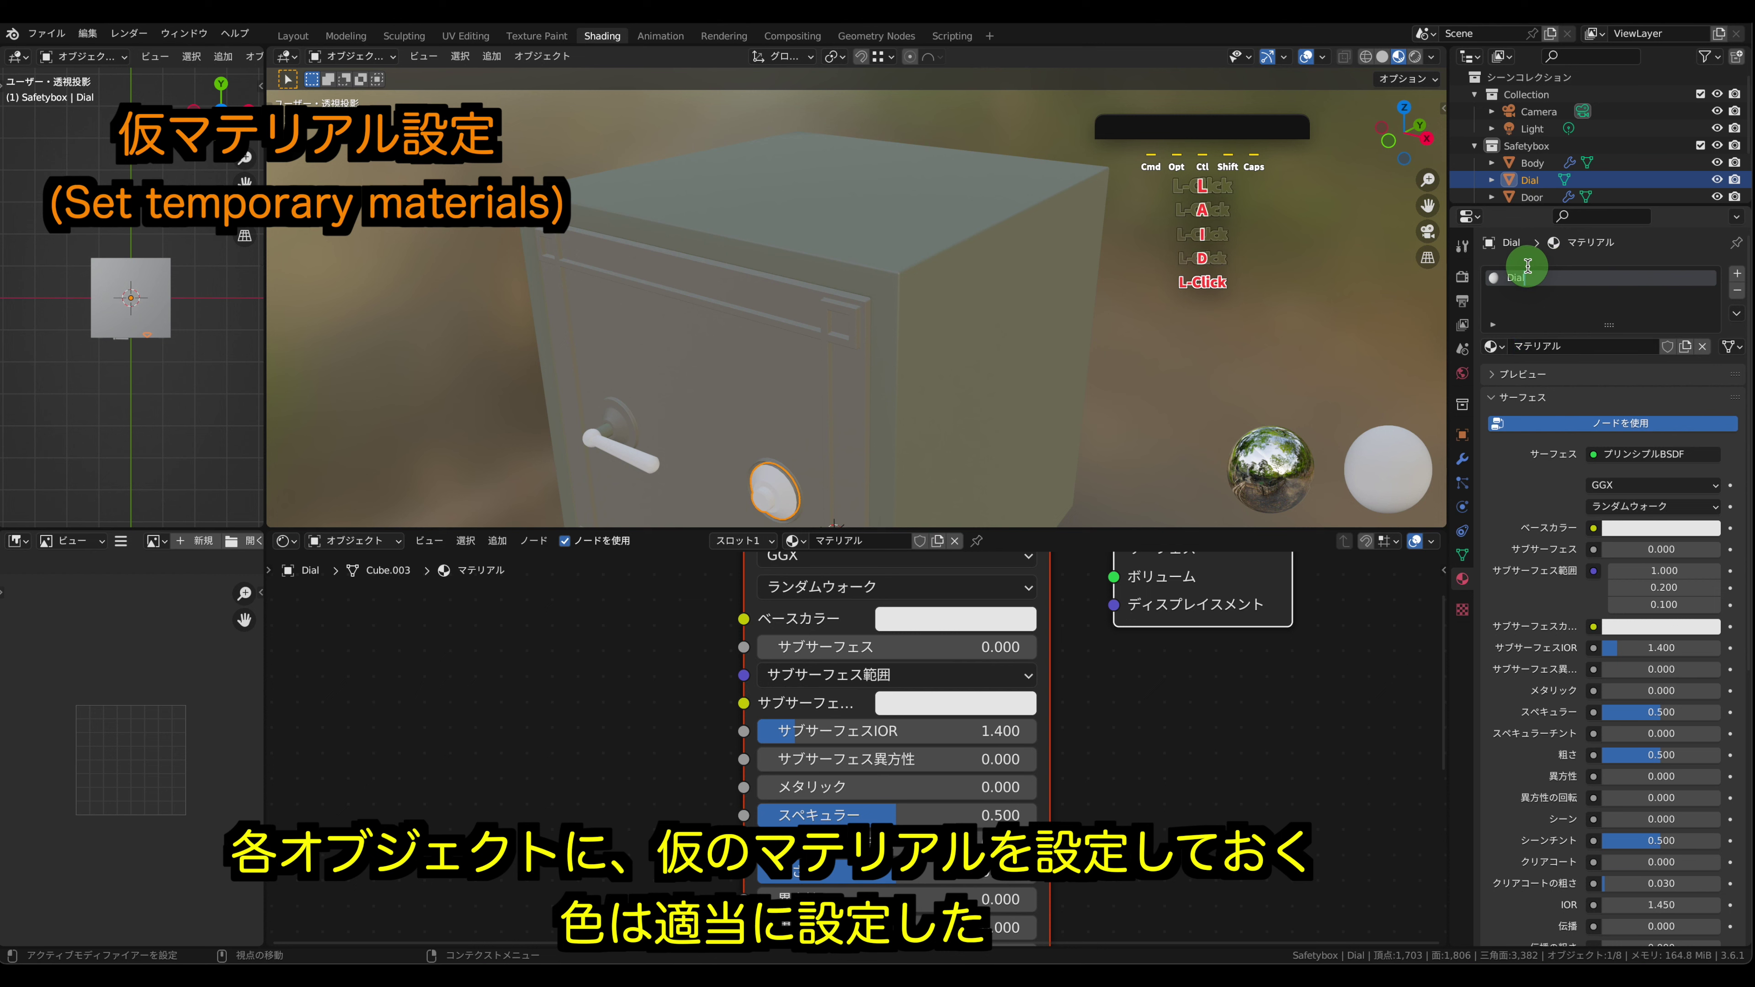
# - Set the Dial material's roughness to 0.152 and its base color to hue 0.149, saturation 0.569 and value 0.182
pyautogui.click(913, 620)
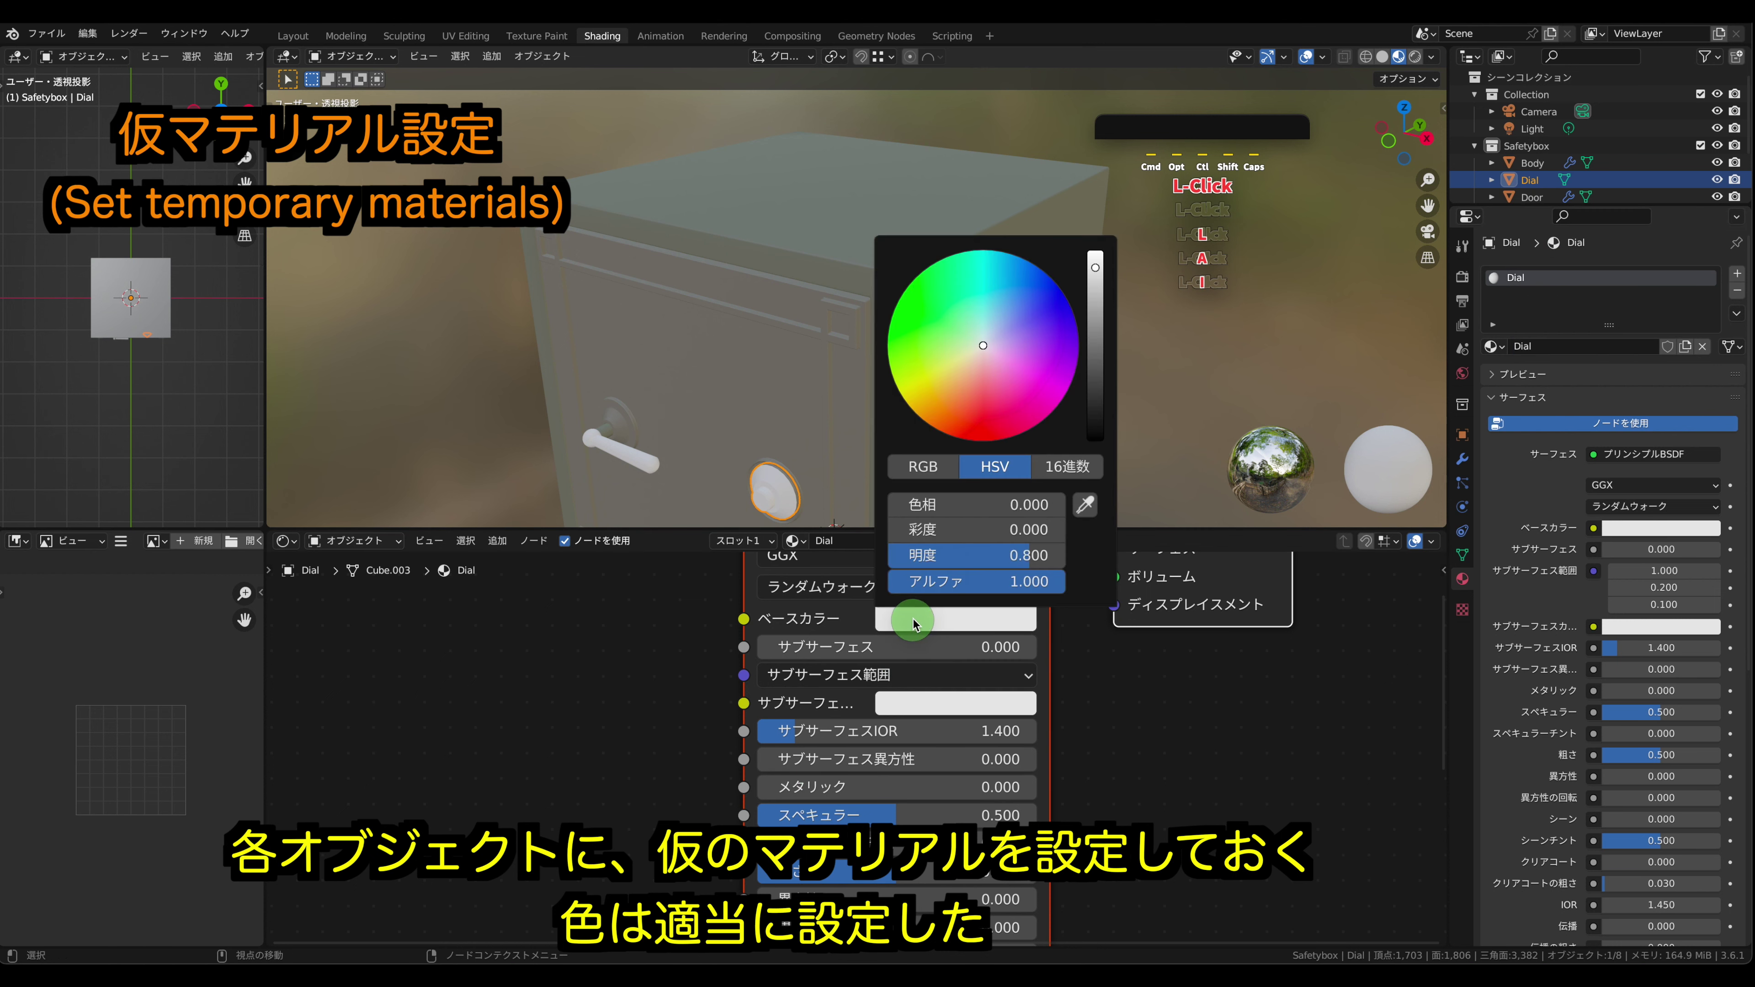
pyautogui.moveTo(1097, 346); pyautogui.dragTo(1097, 387)
pyautogui.moveTo(854, 874); pyautogui.dragTo(760, 878)
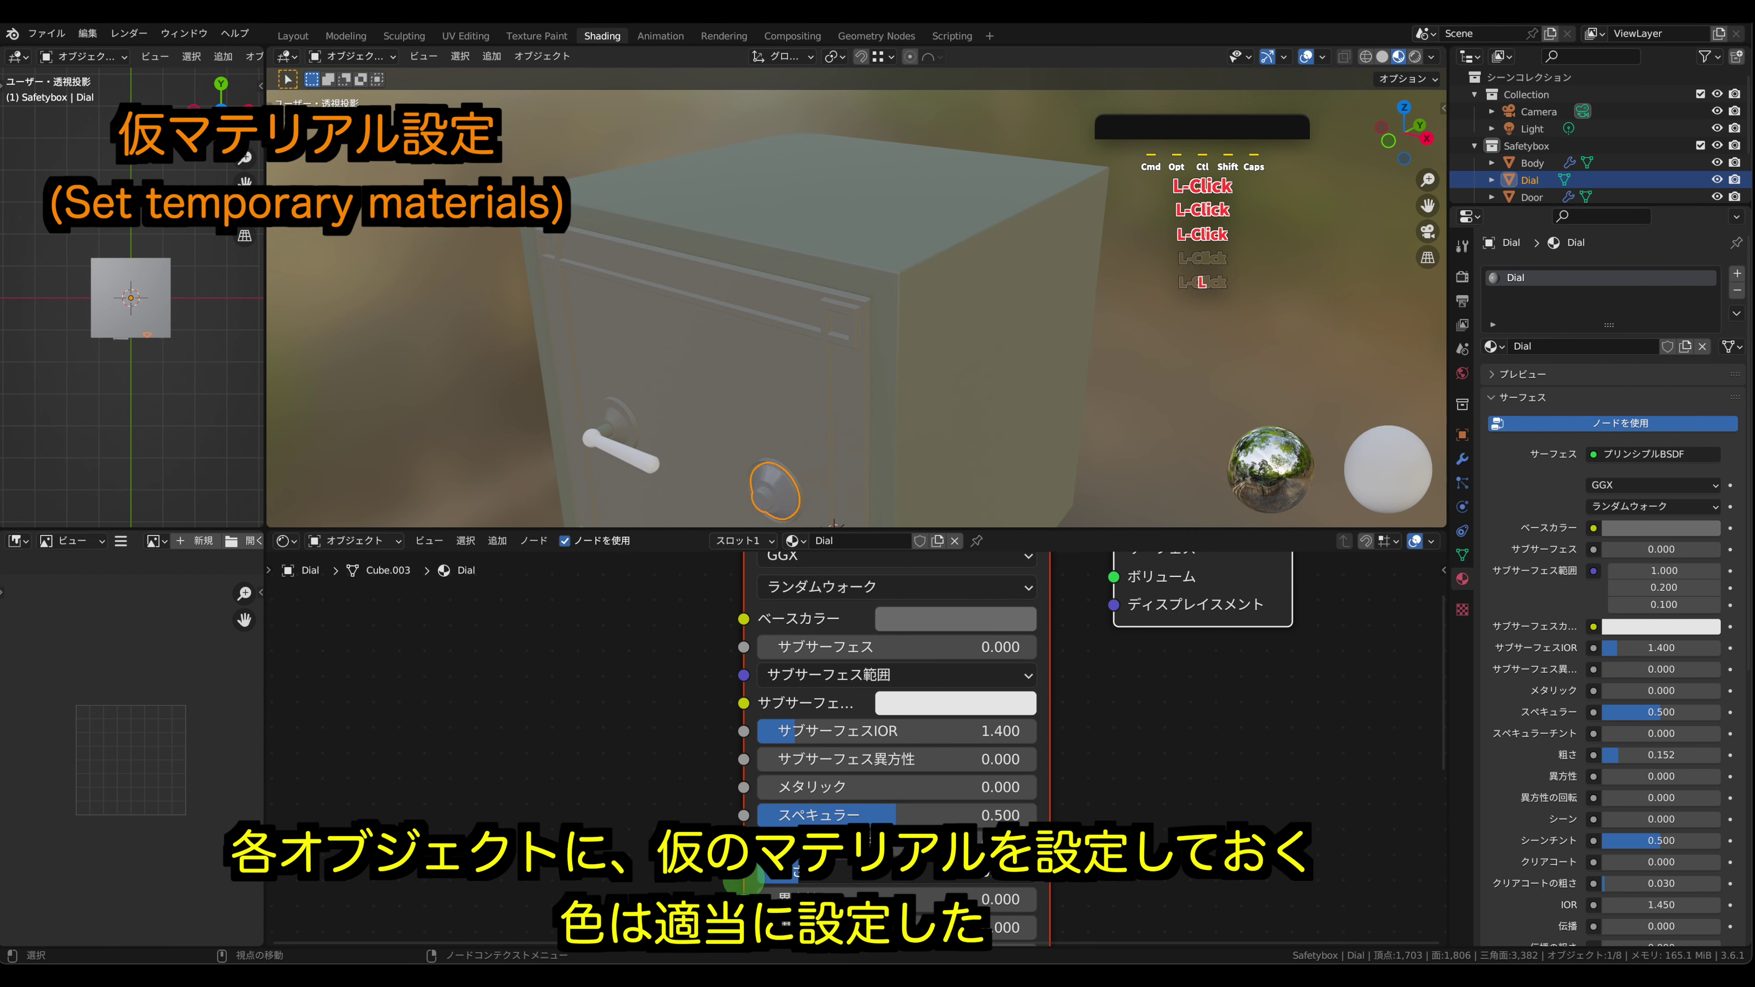
pyautogui.click(935, 620)
pyautogui.click(959, 362)
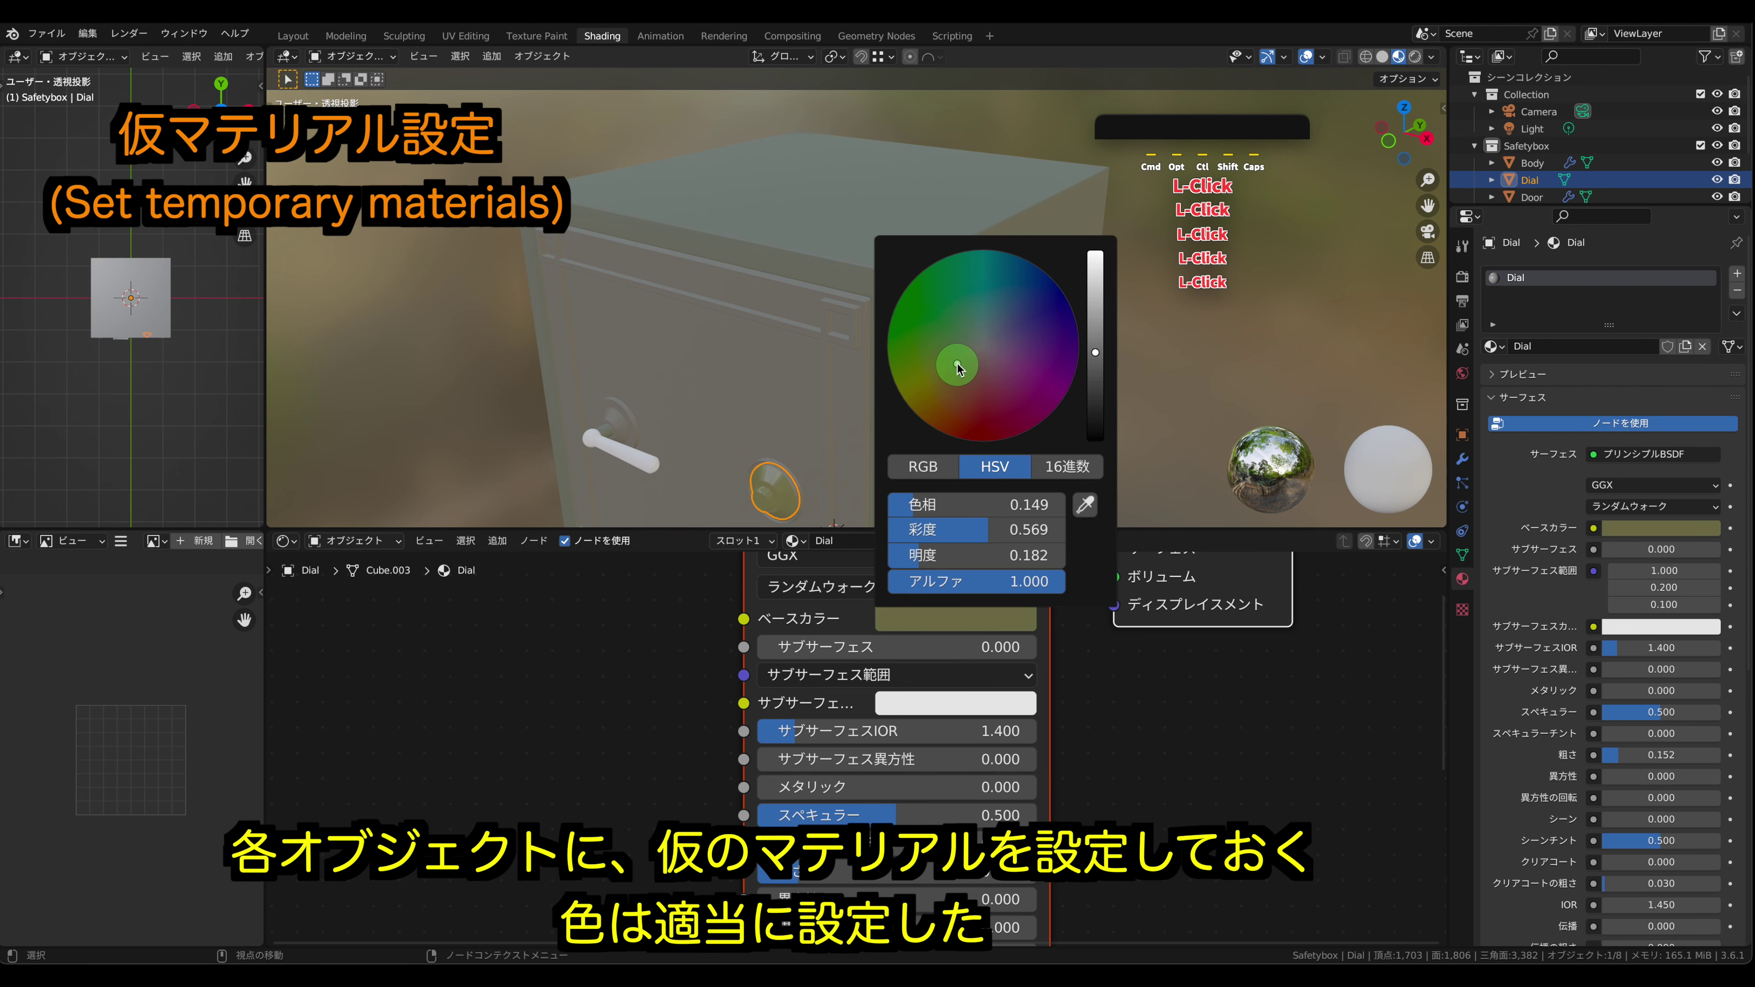
# - Select the lever's base and shaft object and replace its material with a new one
pyautogui.moveTo(549, 425); pyautogui.dragTo(613, 397, button='middle')
pyautogui.moveTo(801, 443)
pyautogui.keyDown('super'); pyautogui.mouseDown(button='middle')
pyautogui.moveTo(801, 345)
pyautogui.moveTo(801, 416)
pyautogui.mouseUp(button='middle'); pyautogui.keyUp('super')
pyautogui.keyDown('shift'); pyautogui.moveTo(802, 416); pyautogui.dragTo(877, 394, button='middle'); pyautogui.keyUp('shift')
pyautogui.click(794, 377)
pyautogui.click(793, 377)
pyautogui.click(1736, 291)
pyautogui.click(1567, 346)
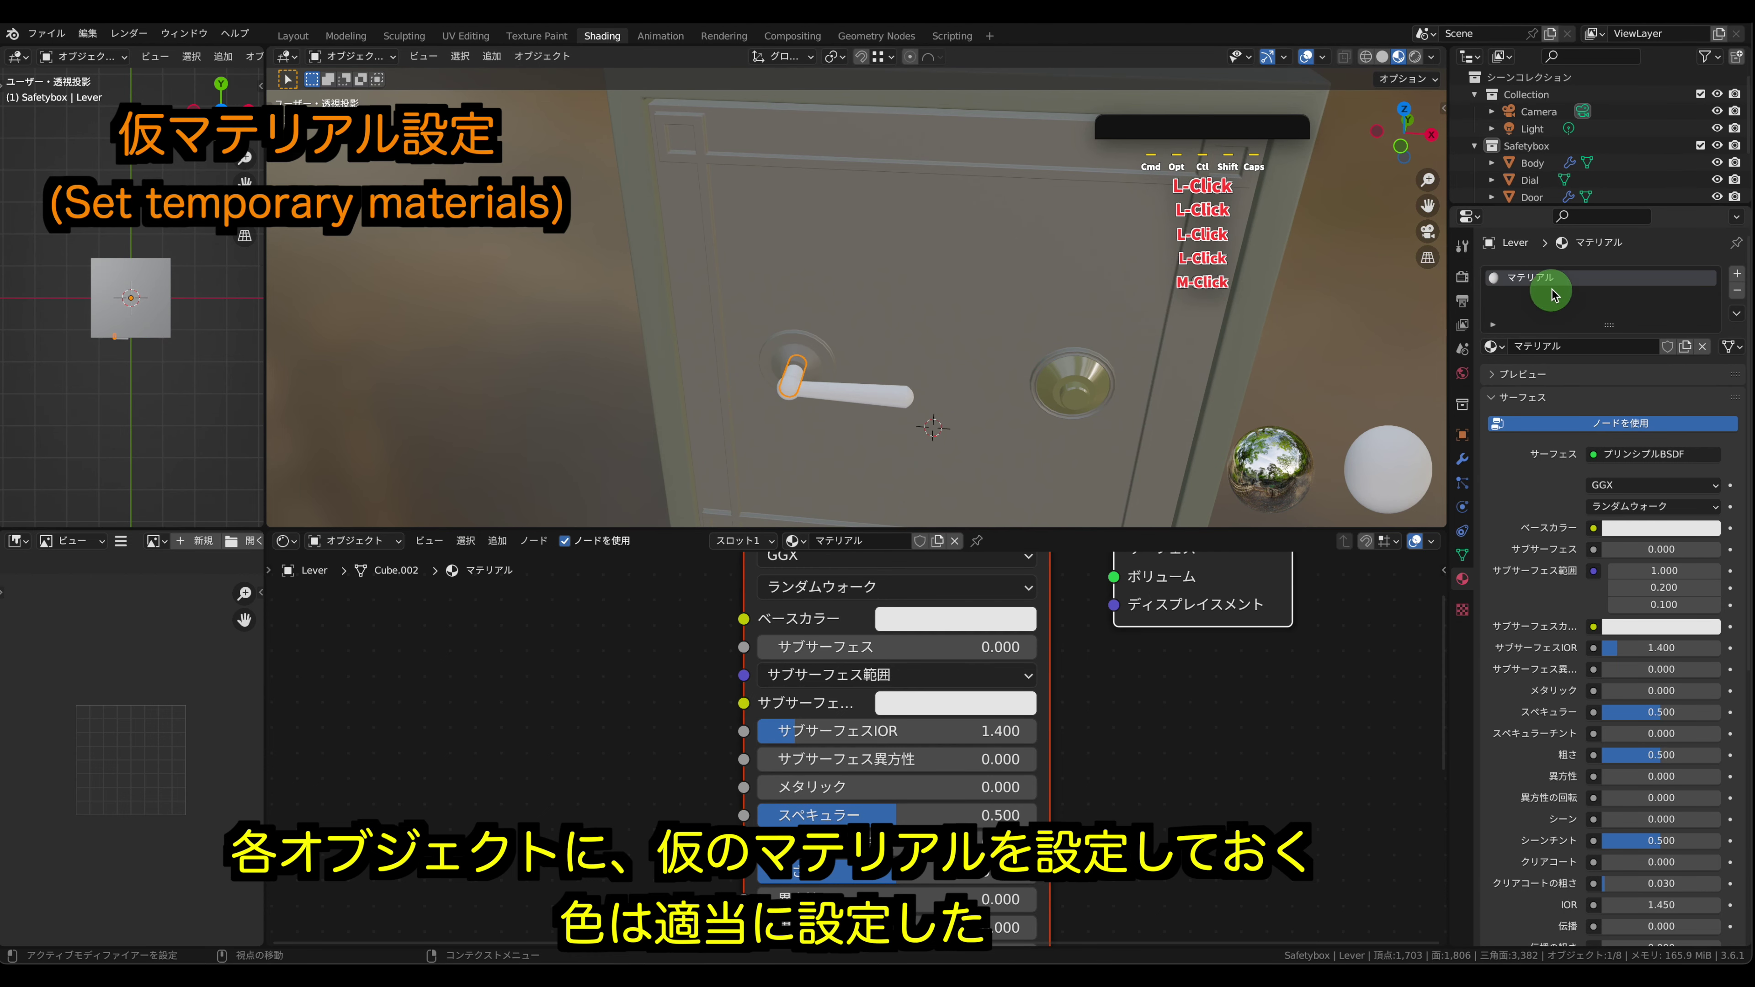
# - Rename the lever's new material to Lever1 and set its base color to pink with hue 0.974, saturation 0.444 and value 0.800
pyautogui.doubleClick(1554, 281)
pyautogui.write('Lev')
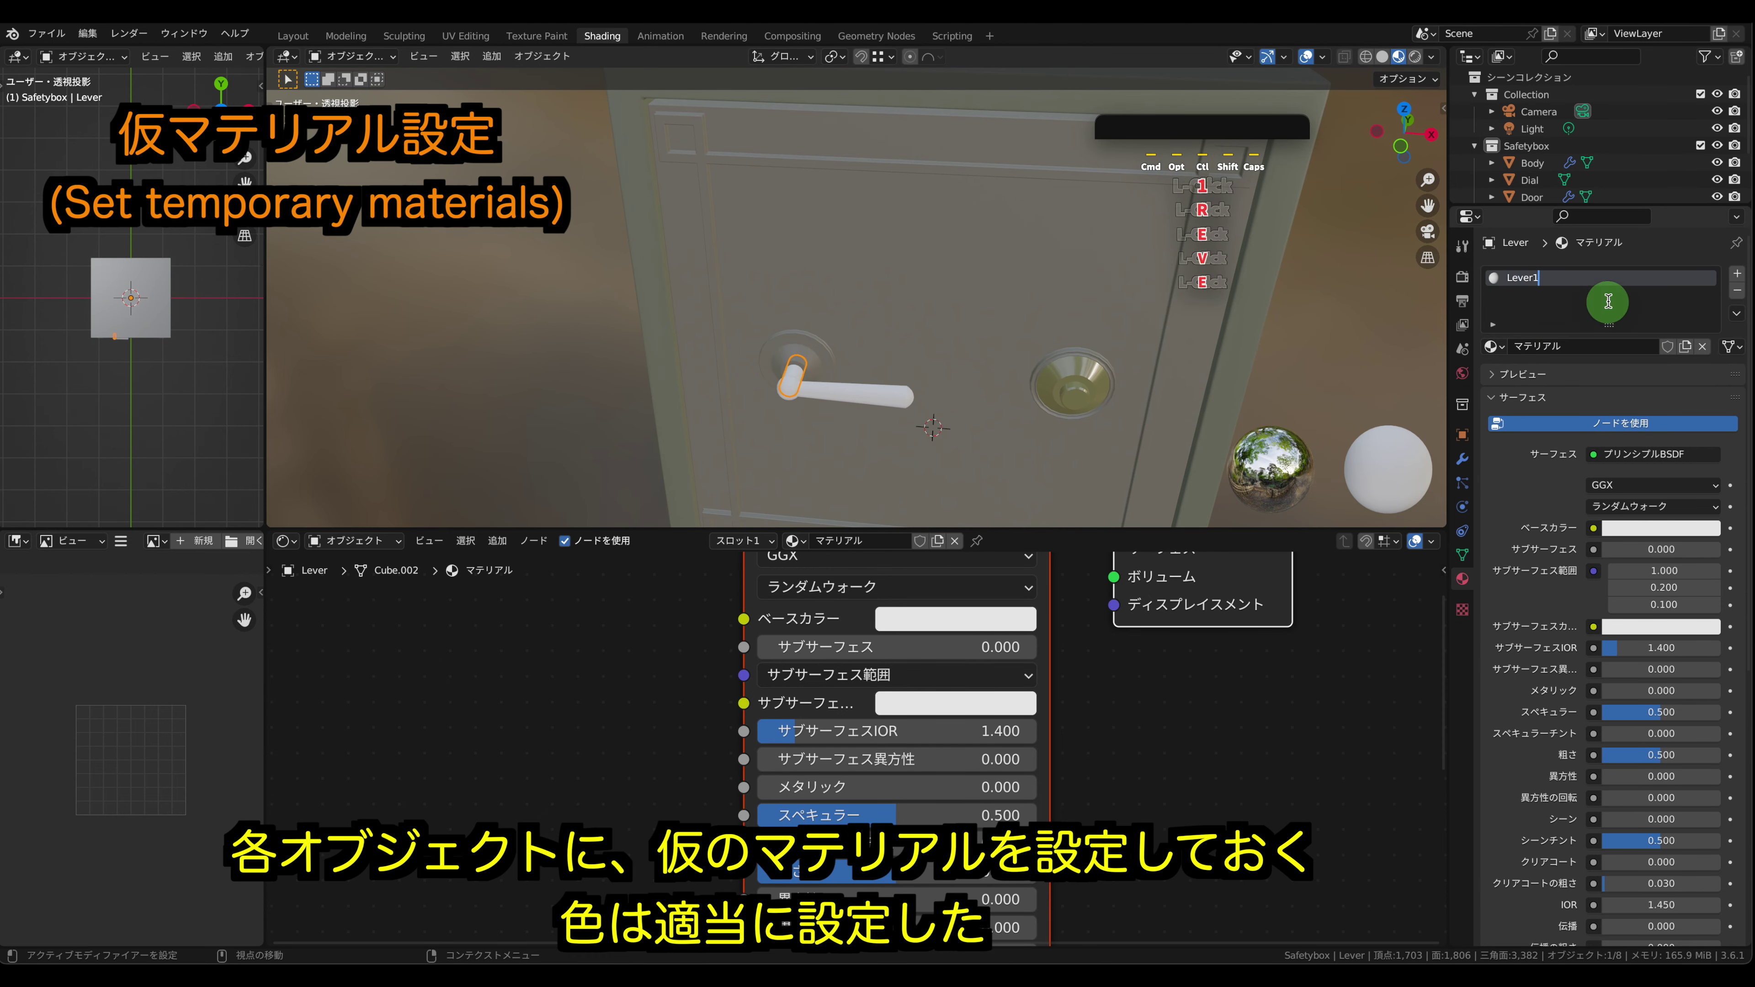
pyautogui.write('er1')
pyautogui.click(1383, 204)
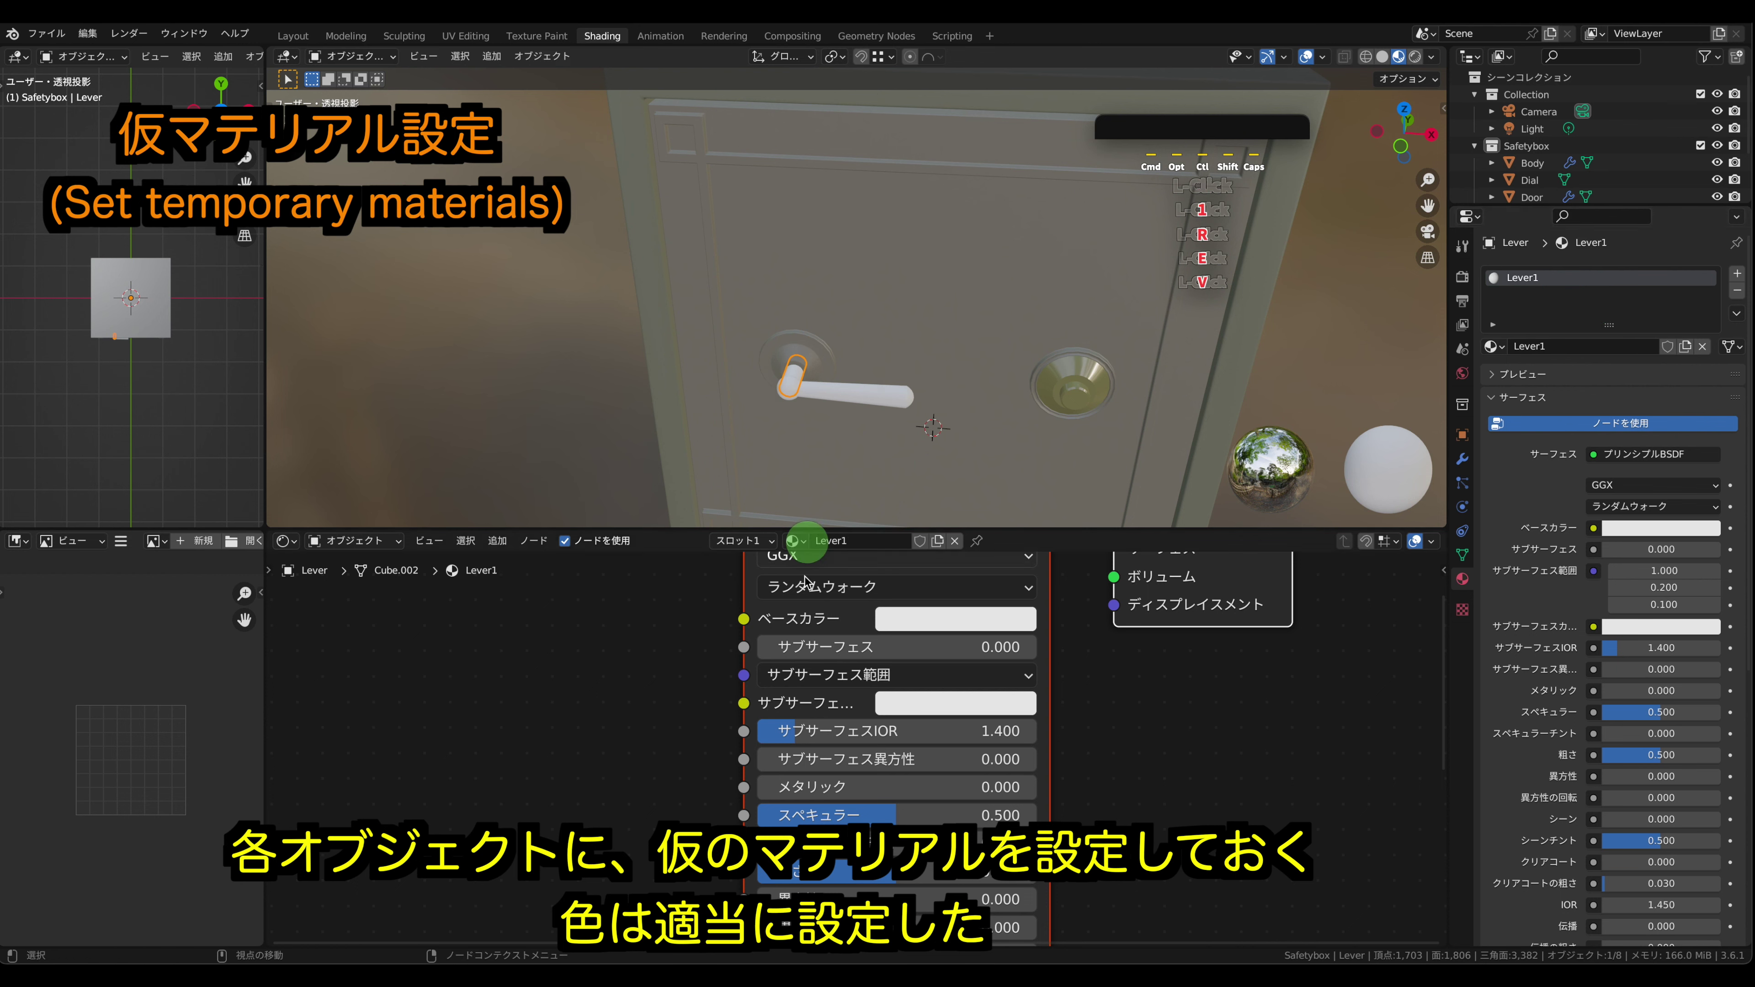
pyautogui.click(912, 618)
pyautogui.moveTo(987, 353); pyautogui.dragTo(987, 368)
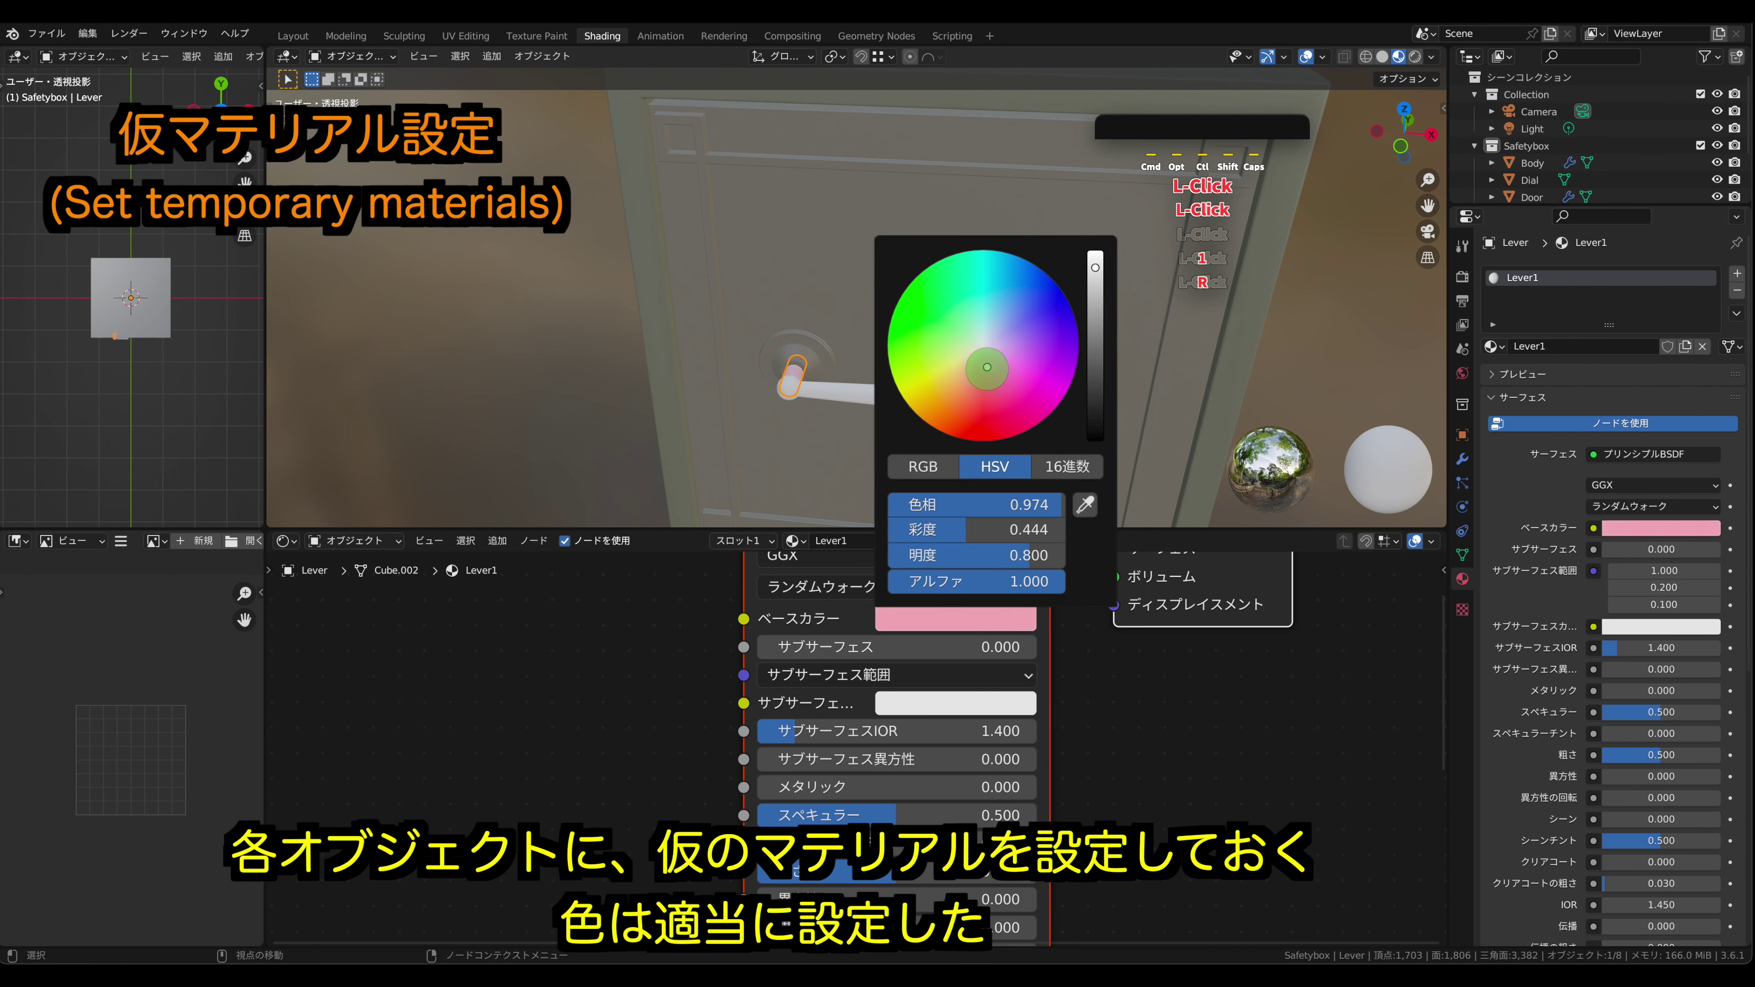
# - Give the lever's ball joint a new material named Lever2 with an orange base color of about hue 0.093, saturation 0.746 and value 0.800
pyautogui.click(788, 389)
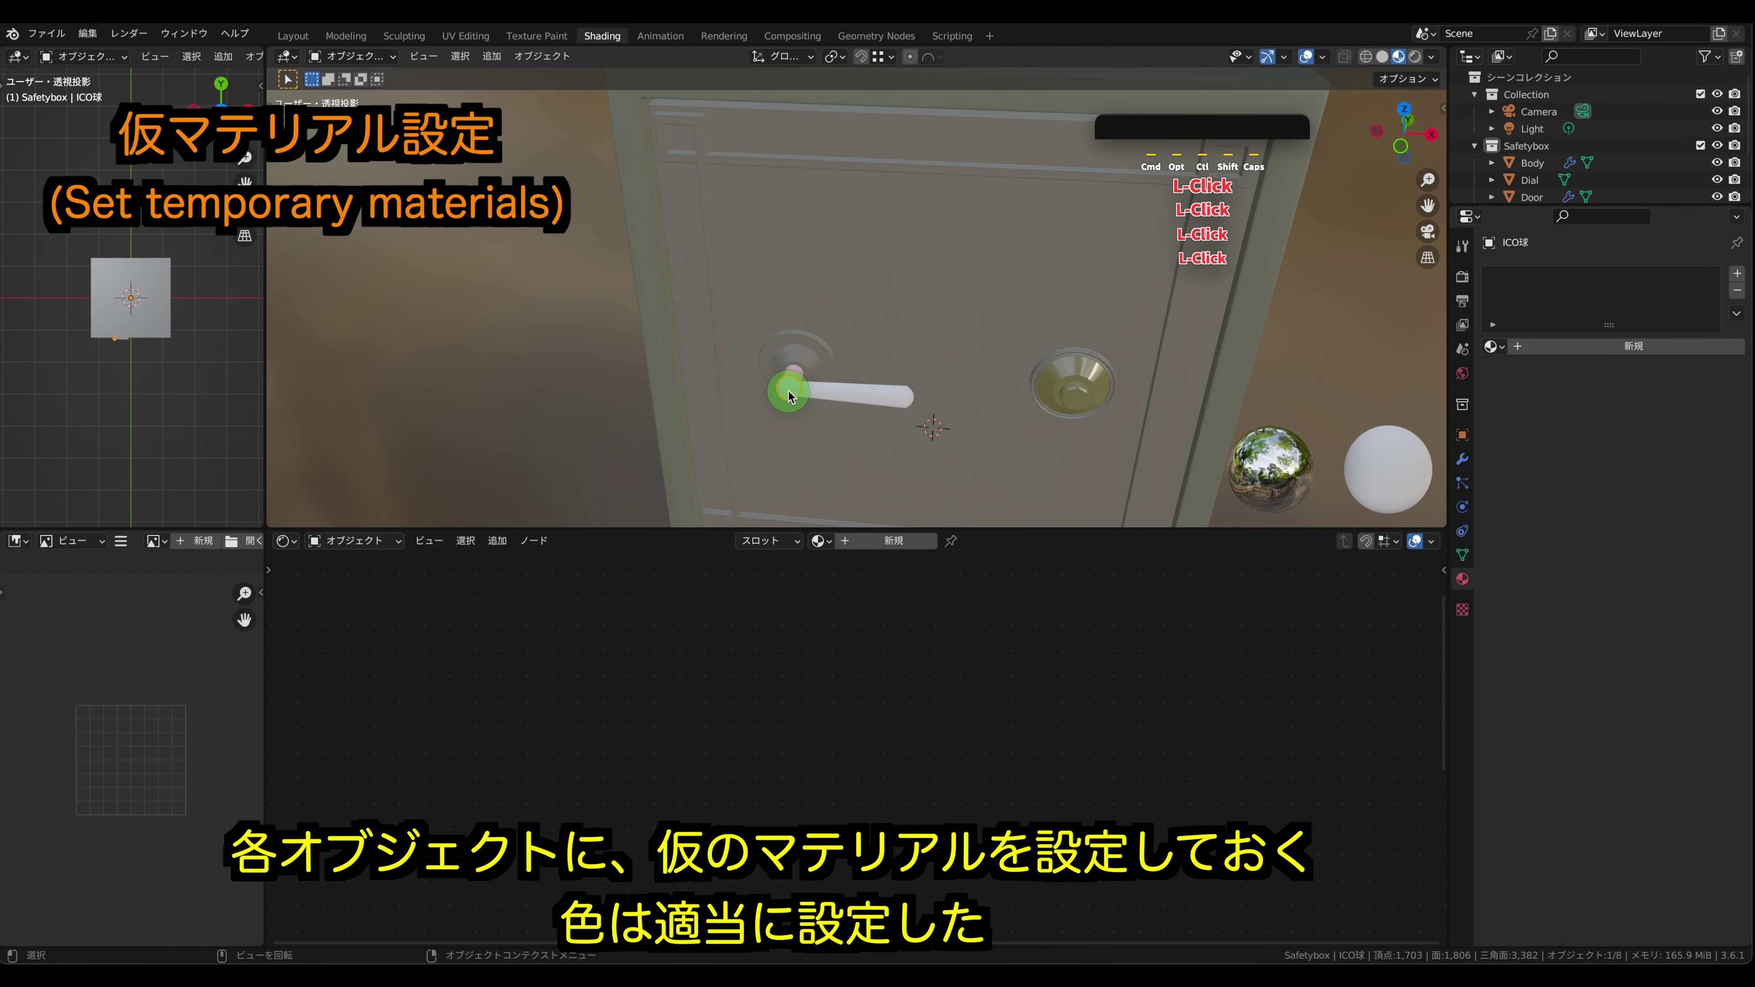
pyautogui.click(1737, 275)
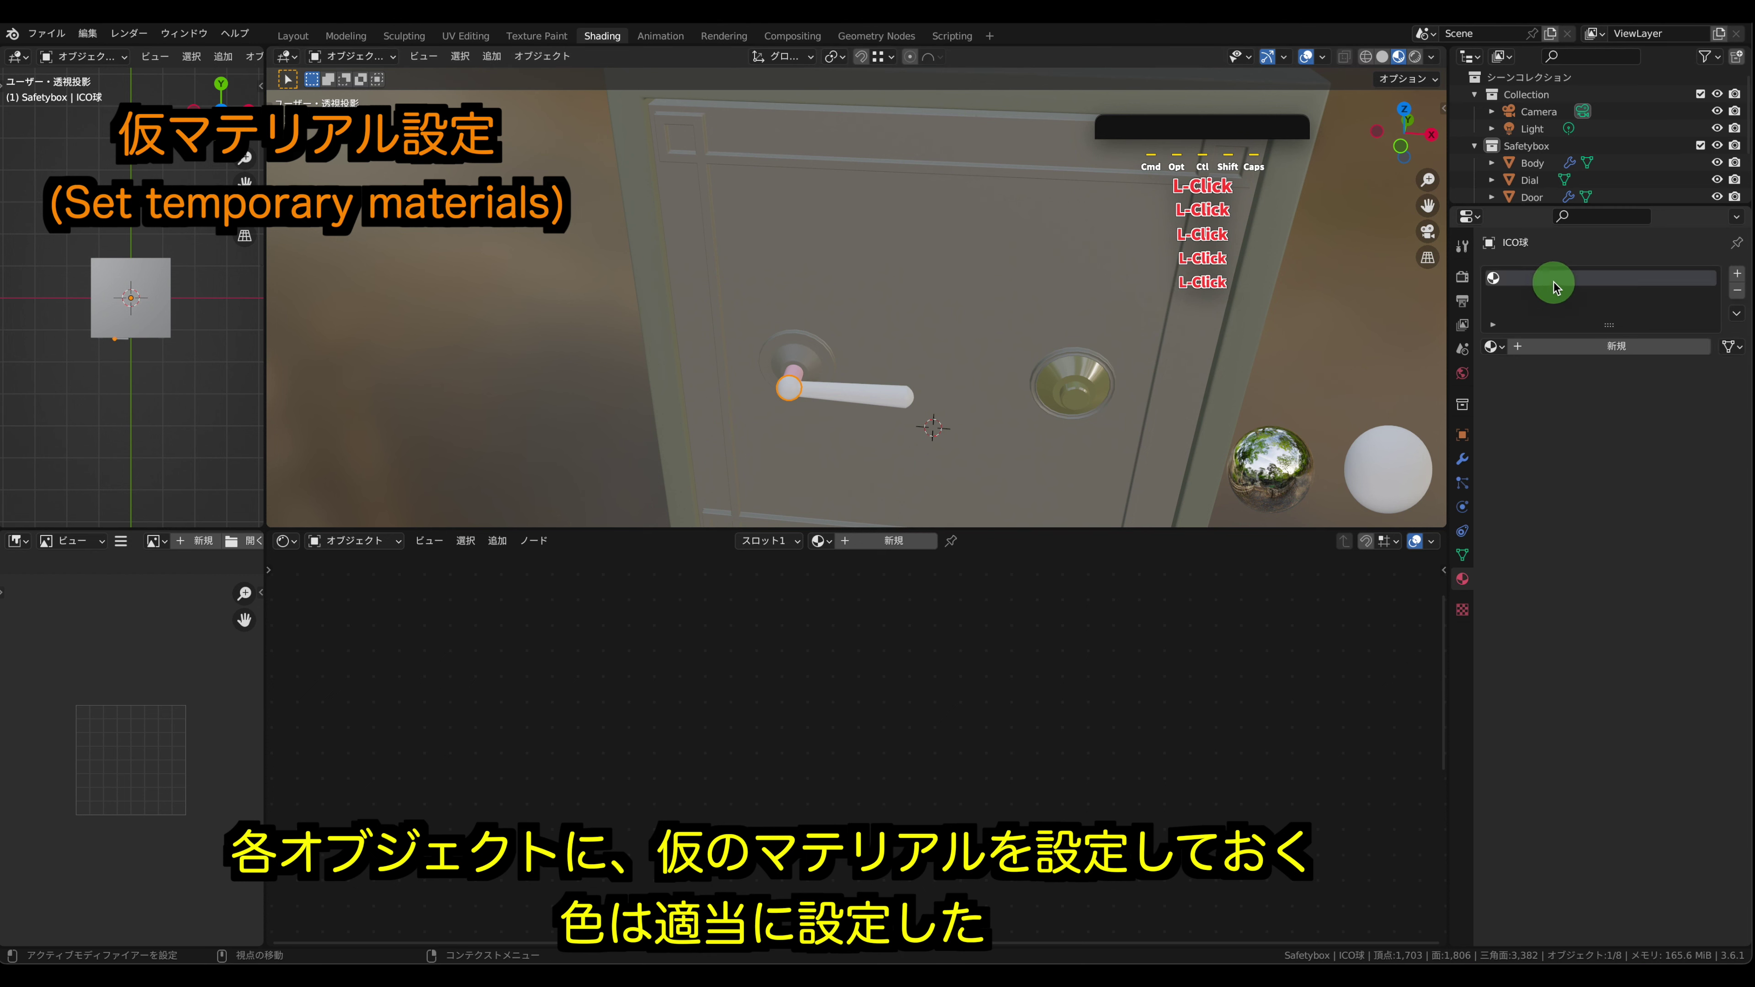
pyautogui.click(1539, 347)
pyautogui.write('Lever2')
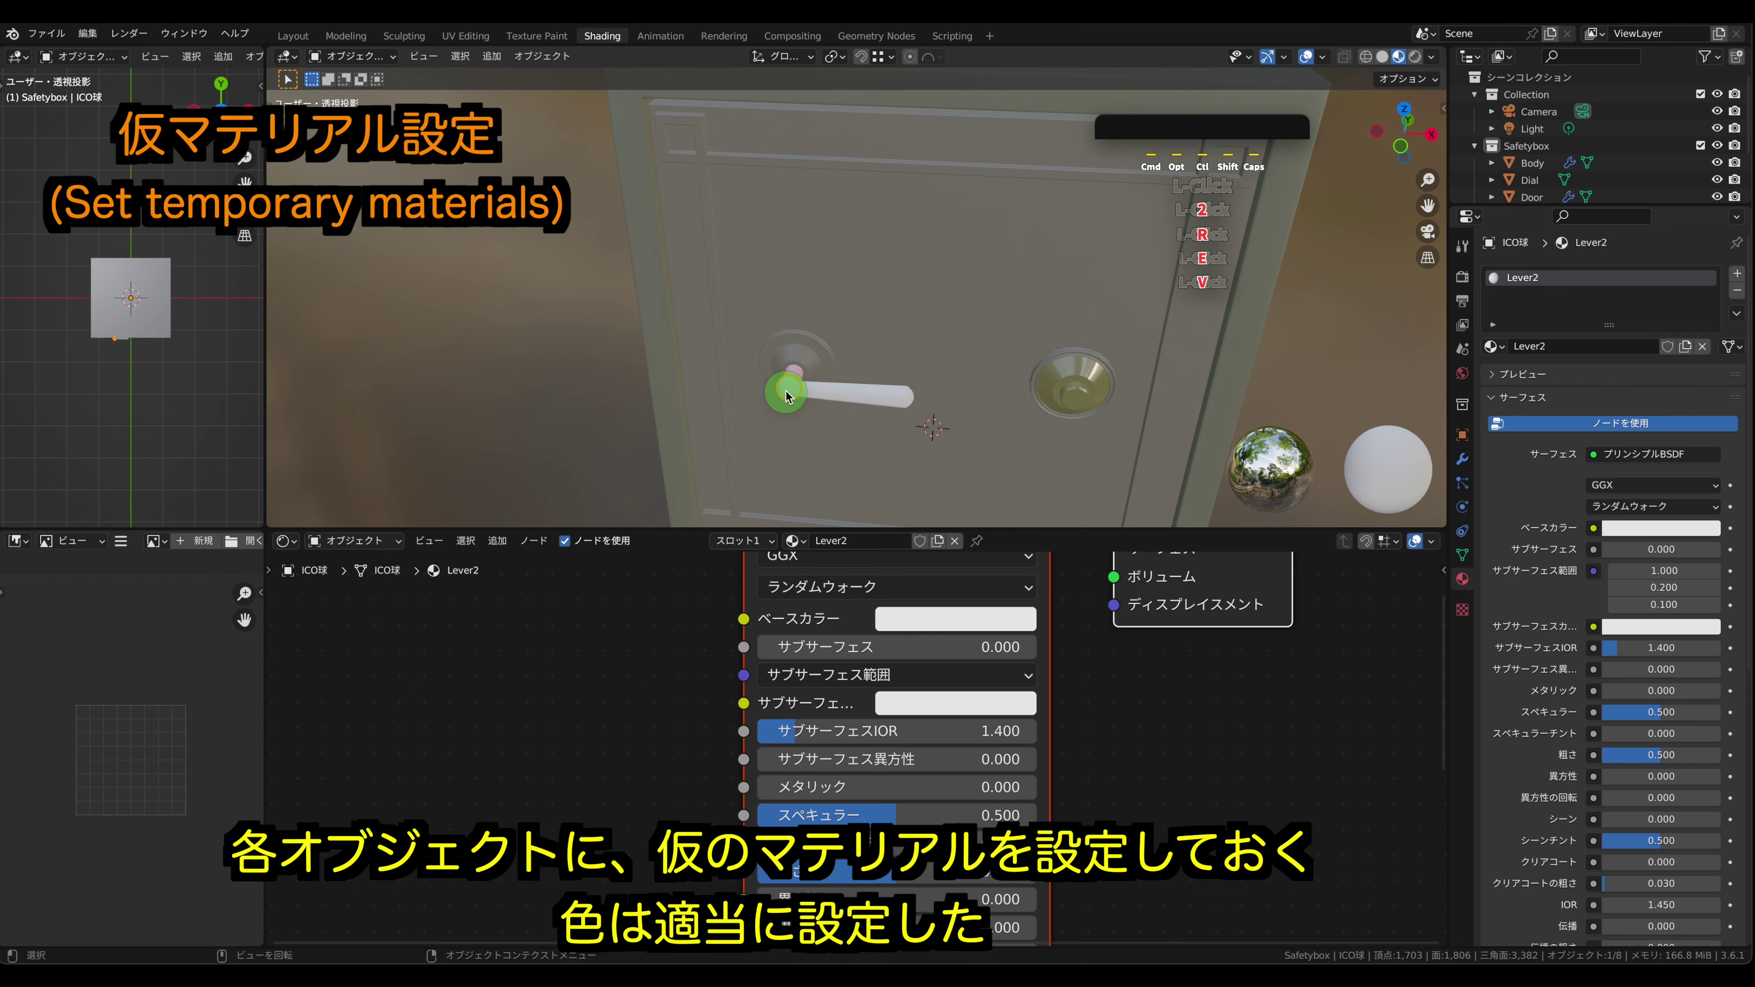
pyautogui.click(955, 619)
pyautogui.moveTo(952, 392); pyautogui.dragTo(952, 414)
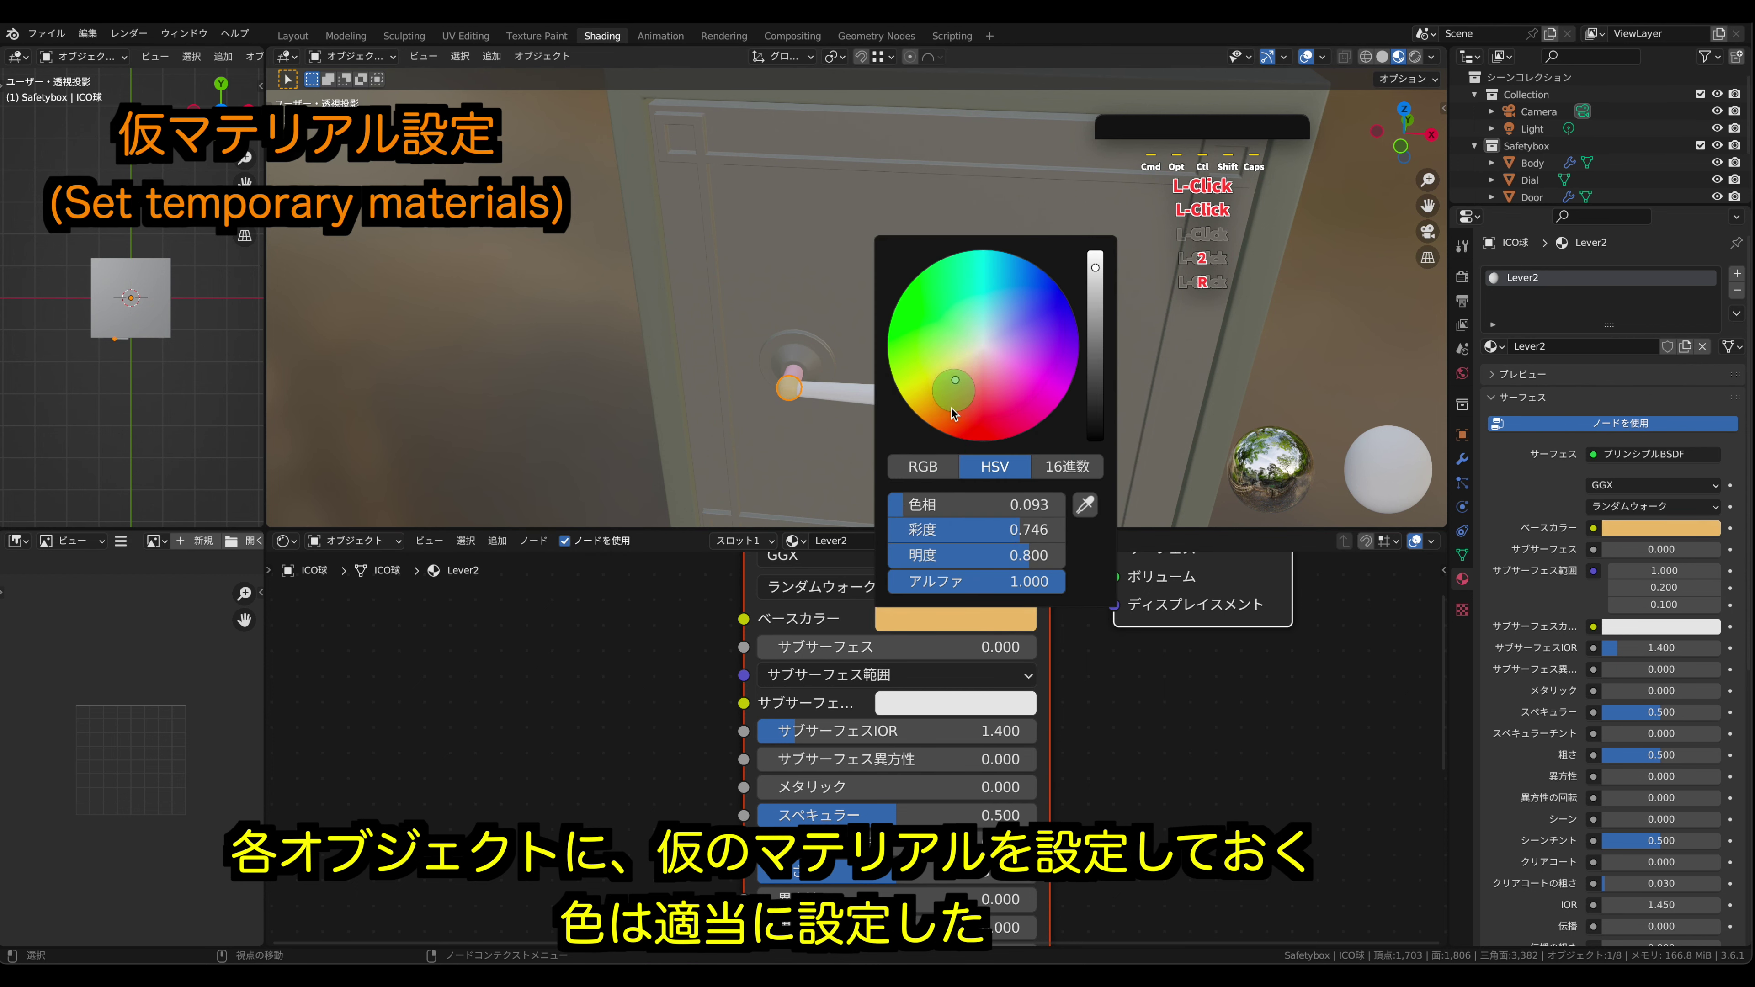
# - Give the lever's cylindrical handle a new material named Lever3
pyautogui.click(875, 403)
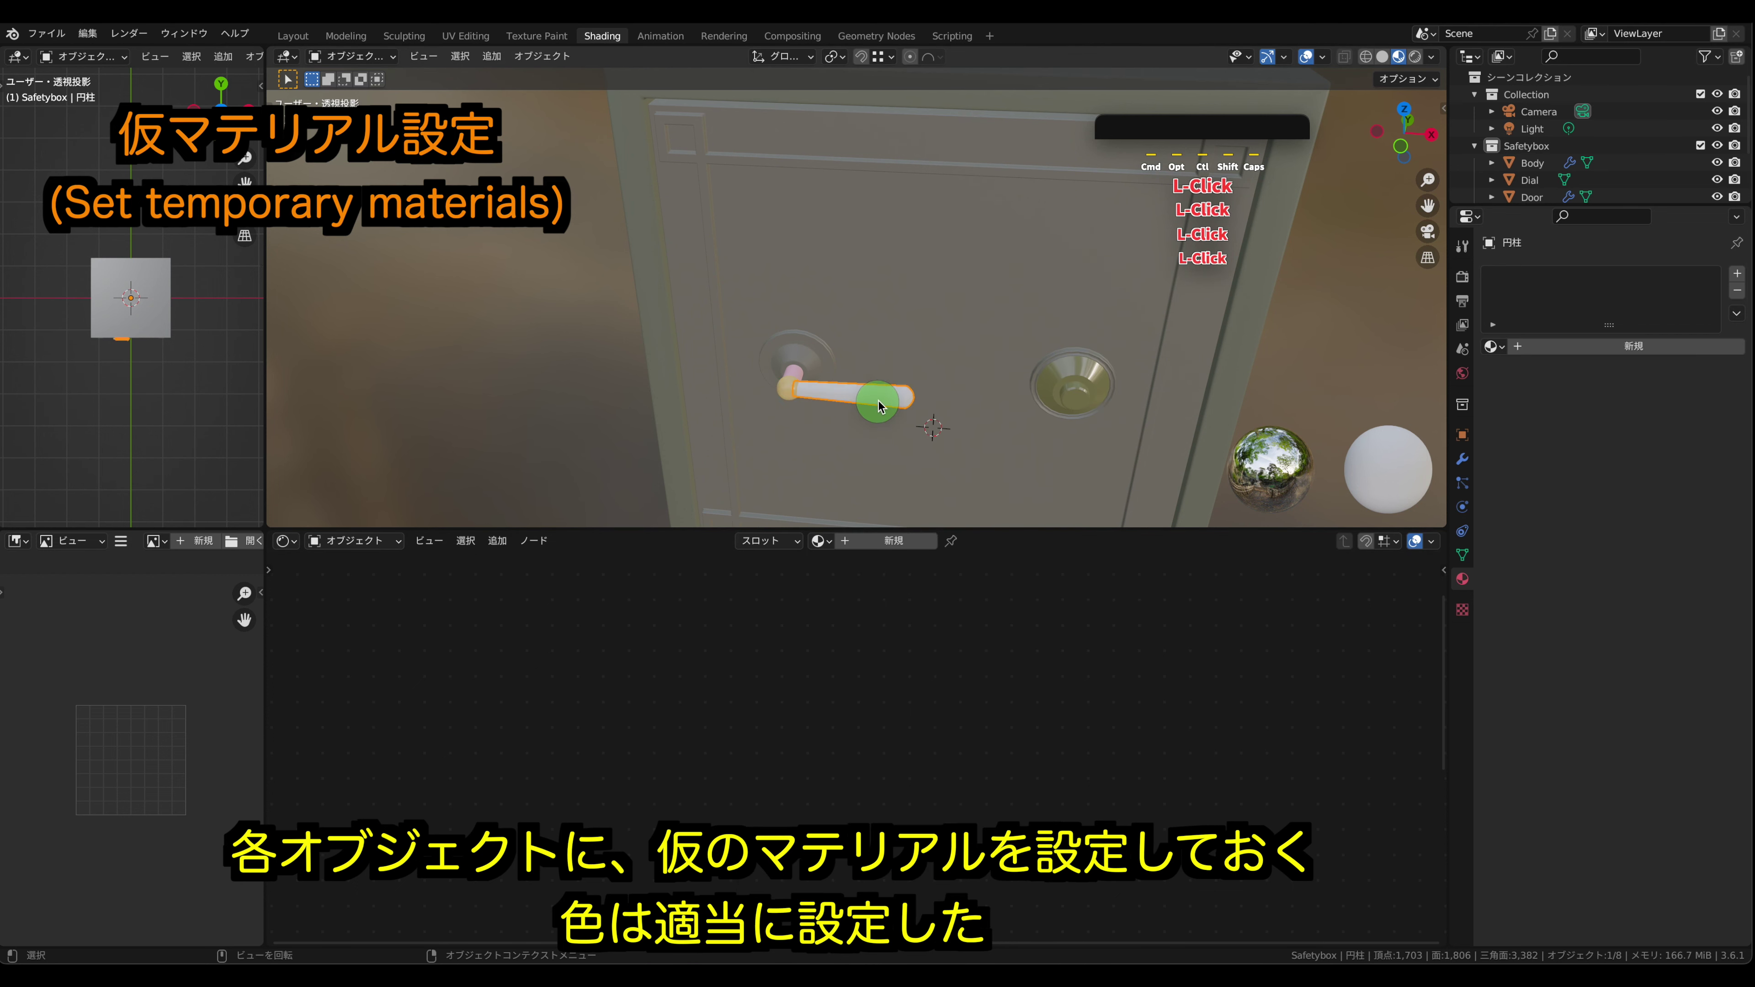
pyautogui.click(1736, 280)
pyautogui.click(1559, 347)
pyautogui.doubleClick(1538, 277)
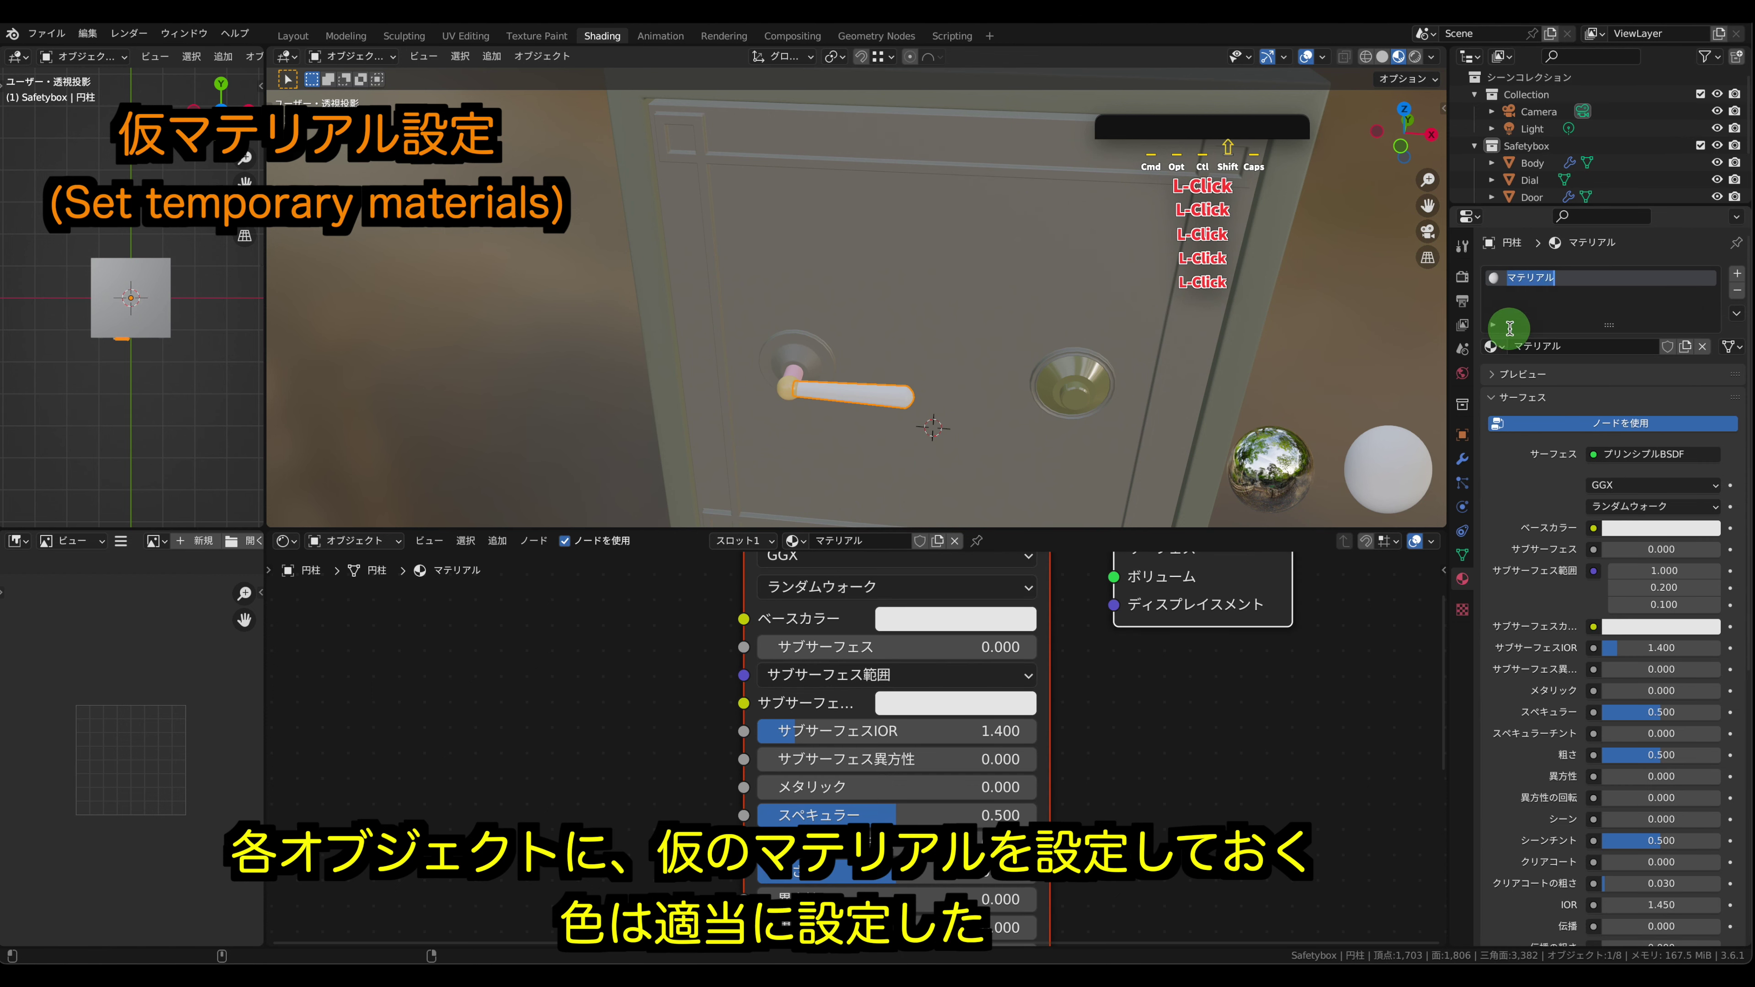
pyautogui.write('Lever3')
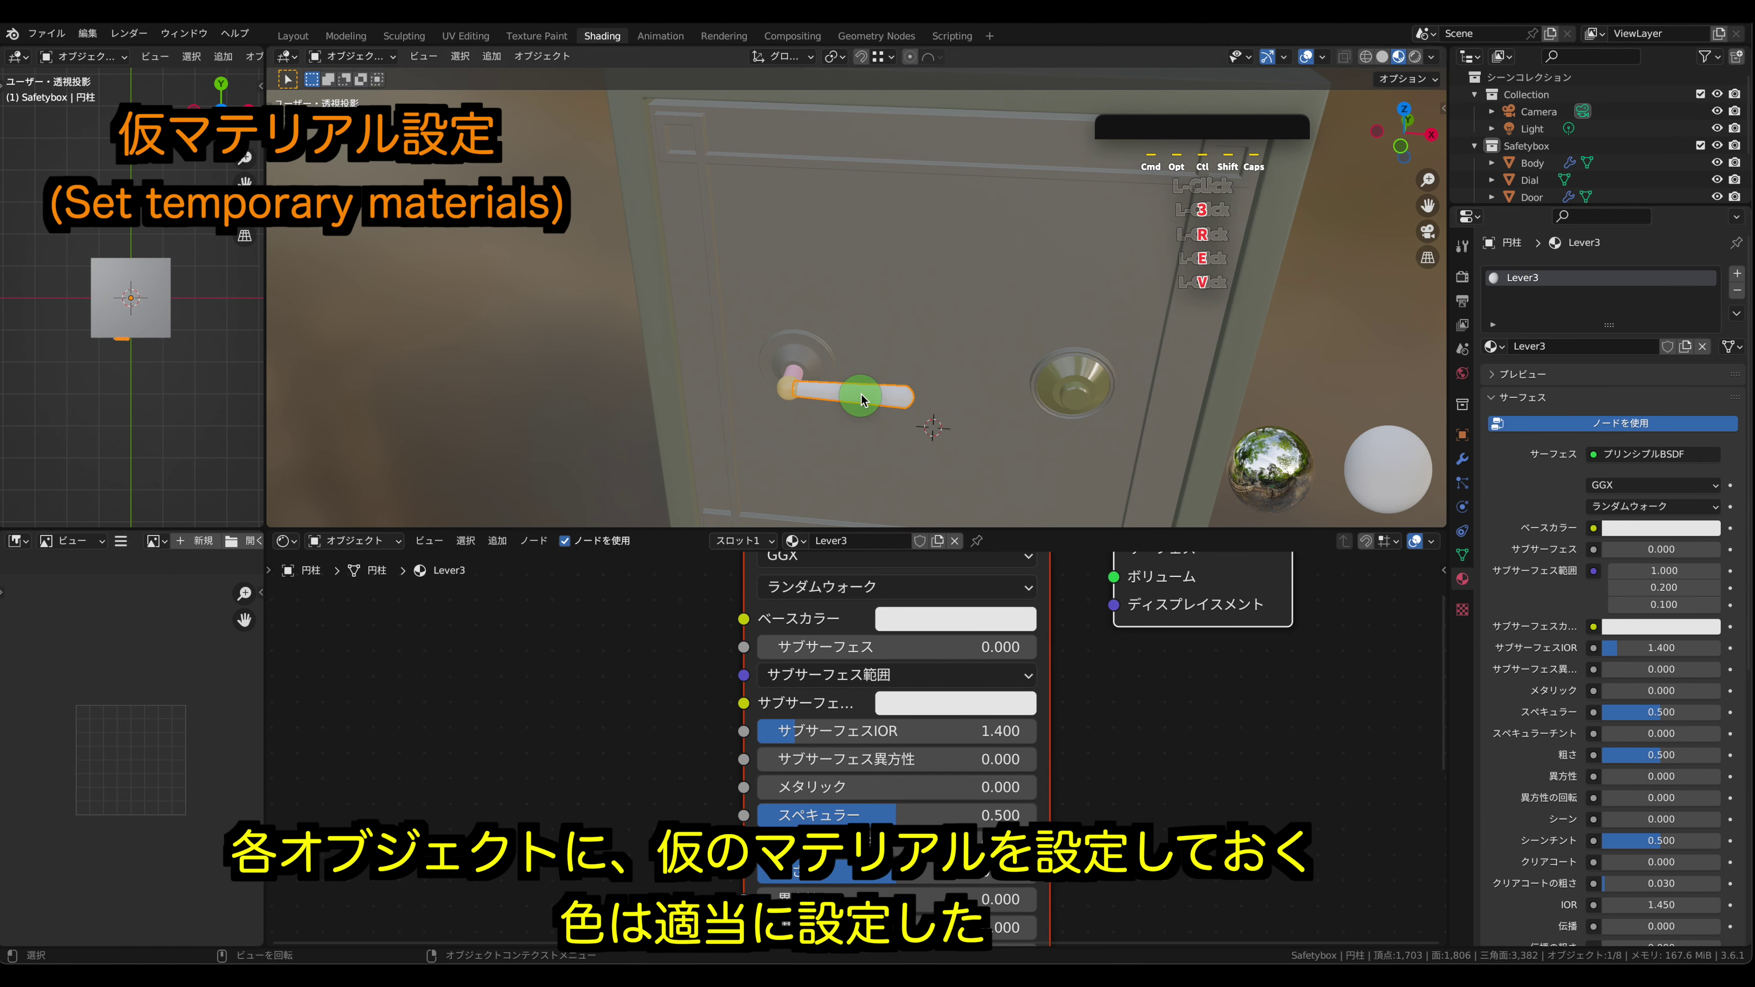
# - Set the Lever3 material's base color to medium grey and its roughness to 0.020
pyautogui.click(904, 618)
pyautogui.moveTo(1095, 277); pyautogui.dragTo(1095, 334)
pyautogui.moveTo(889, 872); pyautogui.dragTo(753, 873)
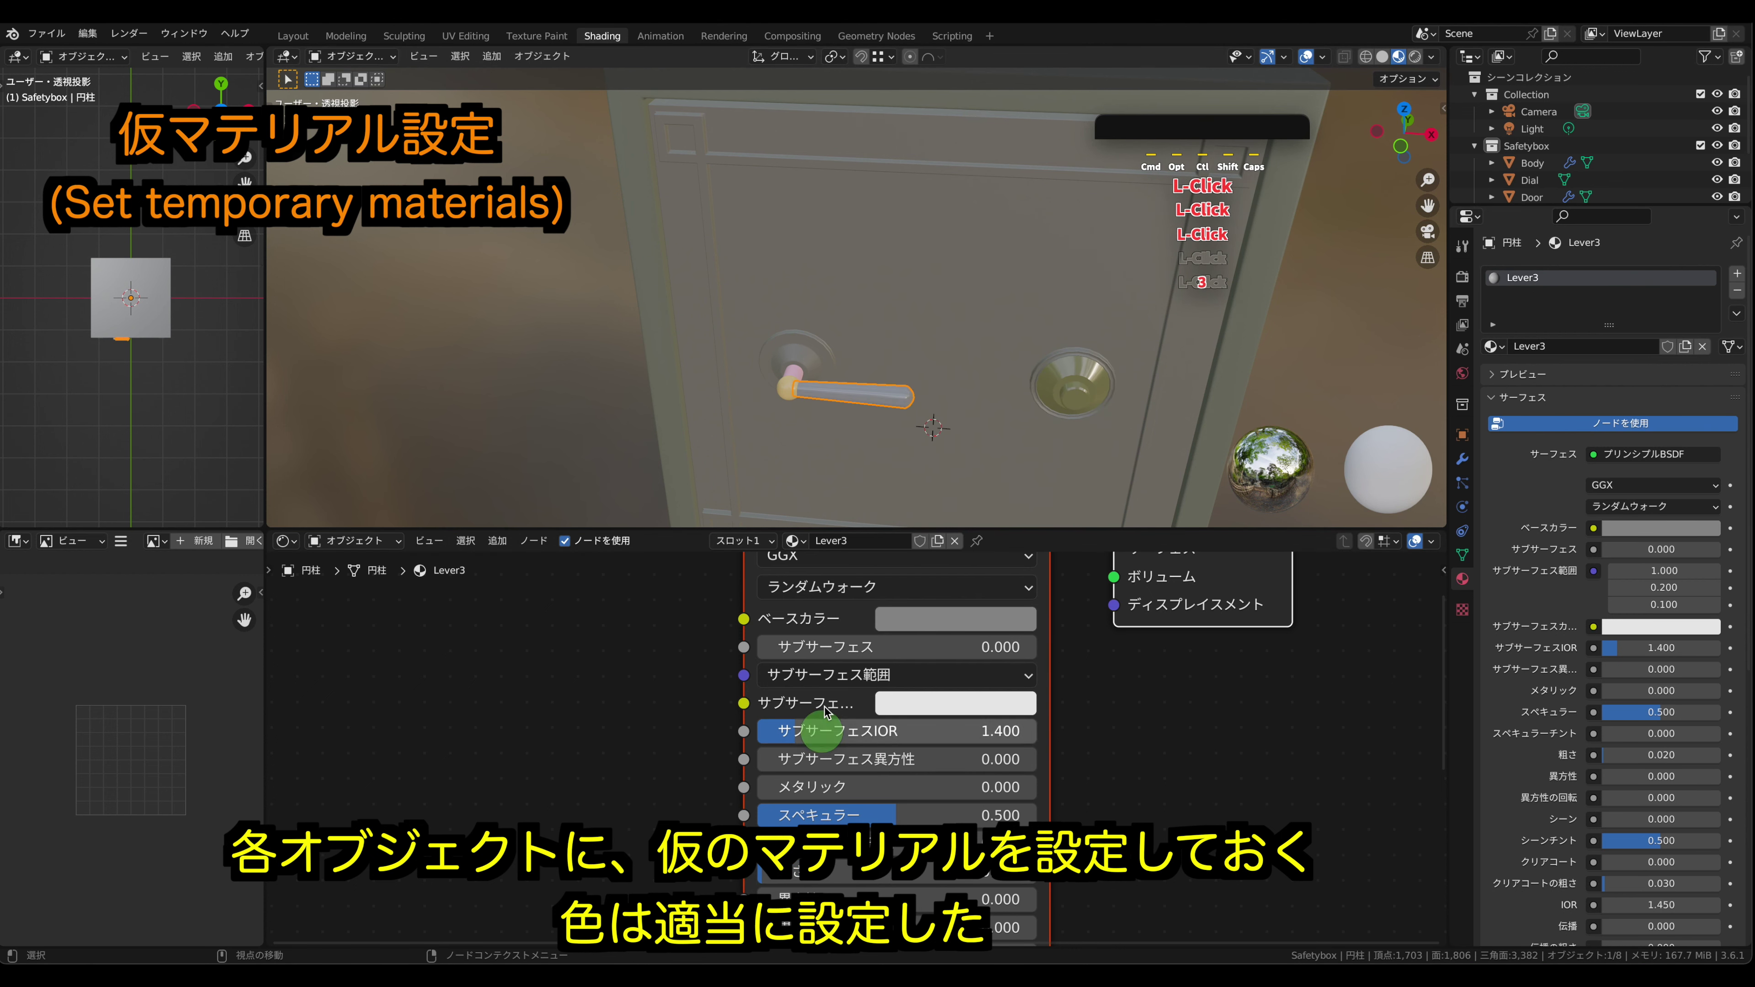
pyautogui.click(530, 367)
# - Switch to the Modeling workspace with Material Preview shading and return to Object Mode
pyautogui.moveTo(509, 345); pyautogui.dragTo(556, 333, button='middle')
pyautogui.keyDown('shift'); pyautogui.moveTo(686, 332); pyautogui.dragTo(561, 346, button='middle'); pyautogui.keyUp('shift')
pyautogui.moveTo(806, 324); pyautogui.dragTo(905, 320, button='middle')
pyautogui.click(346, 36)
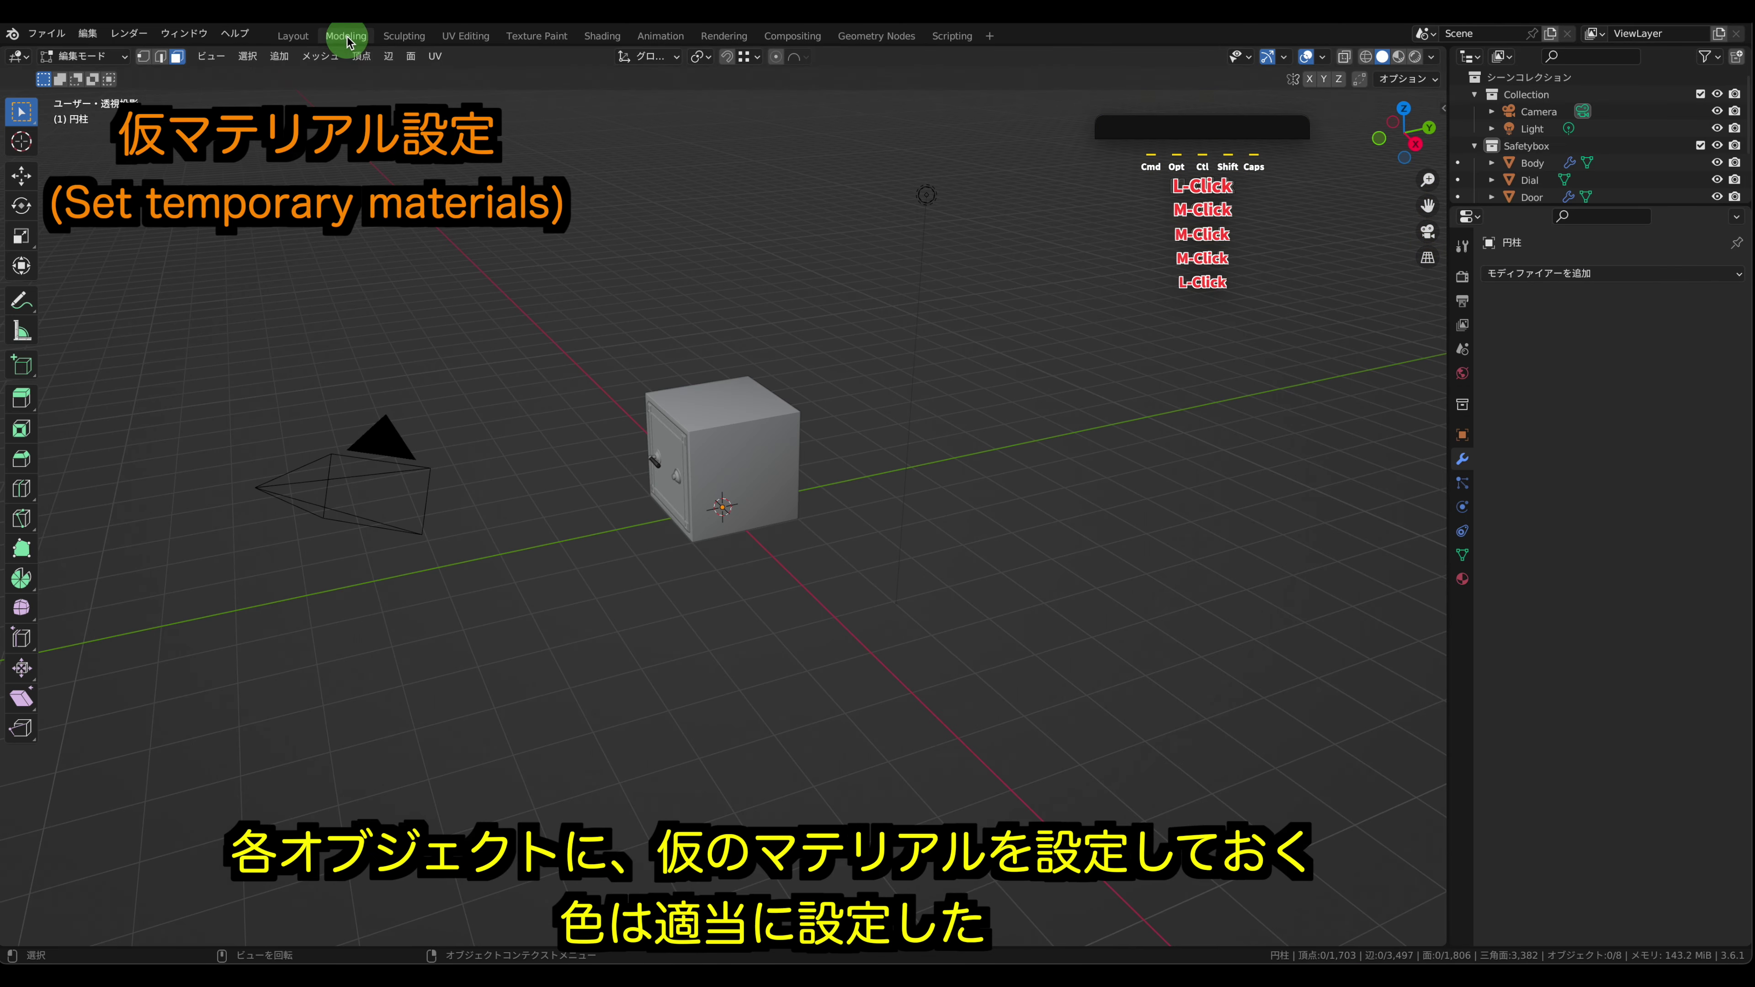
pyautogui.click(1396, 59)
pyautogui.press('Tab')
pyautogui.moveTo(580, 396)
pyautogui.mouseDown(button='middle')
pyautogui.moveTo(729, 437)
pyautogui.moveTo(745, 312)
pyautogui.moveTo(718, 368)
pyautogui.moveTo(729, 336)
pyautogui.mouseUp(button='middle')
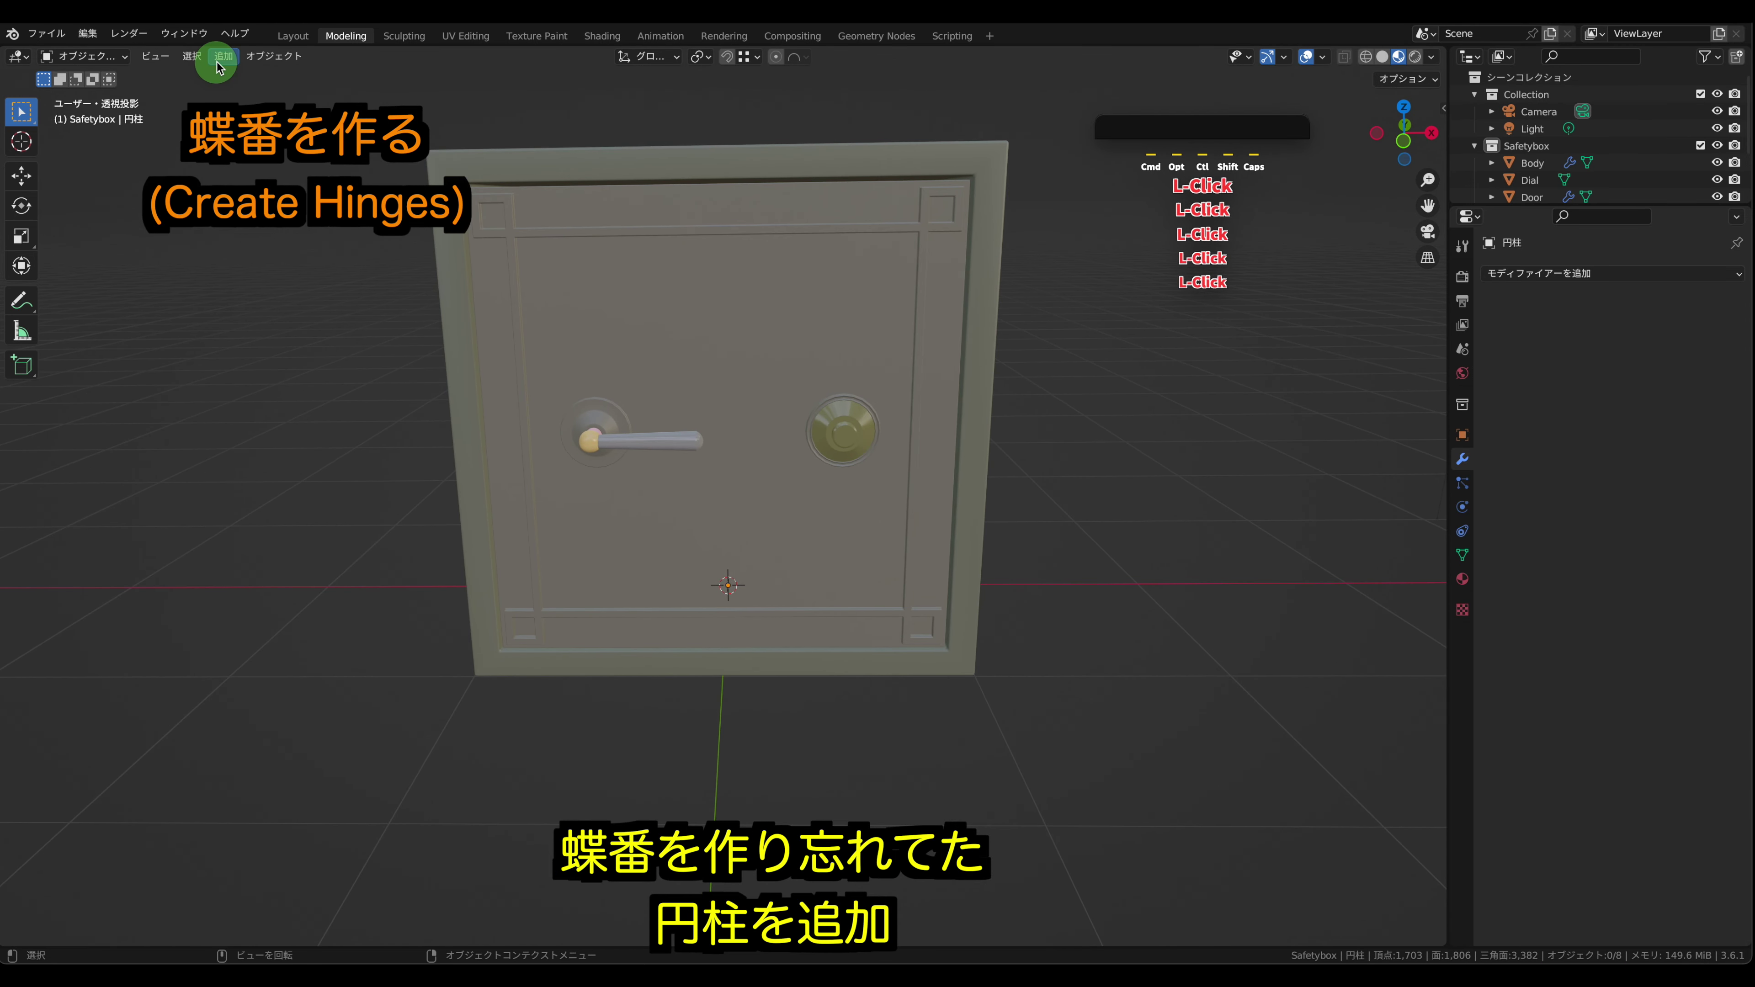
# - Add a cylinder mesh for the door hinges and enter Edit Mode on it
pyautogui.click(223, 55)
pyautogui.moveTo(290, 76)
pyautogui.click(429, 155)
pyautogui.press('Tab')
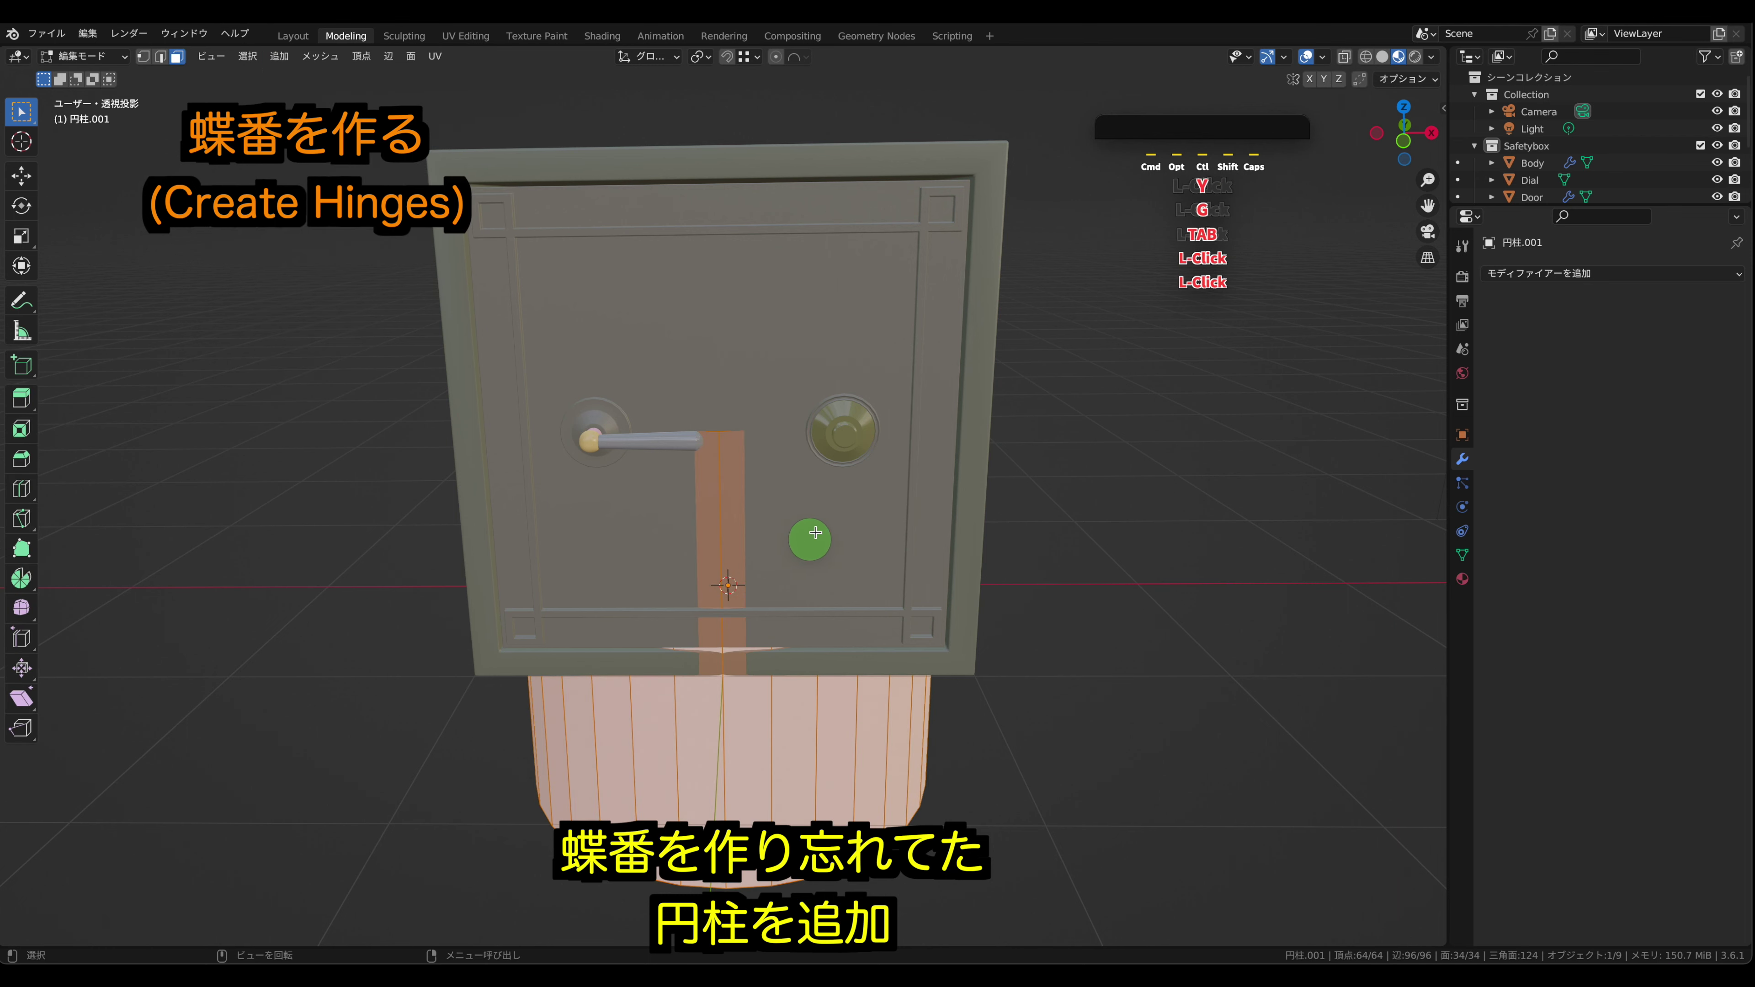
pyautogui.click(815, 540)
pyautogui.moveTo(940, 522); pyautogui.dragTo(932, 545, button='middle')
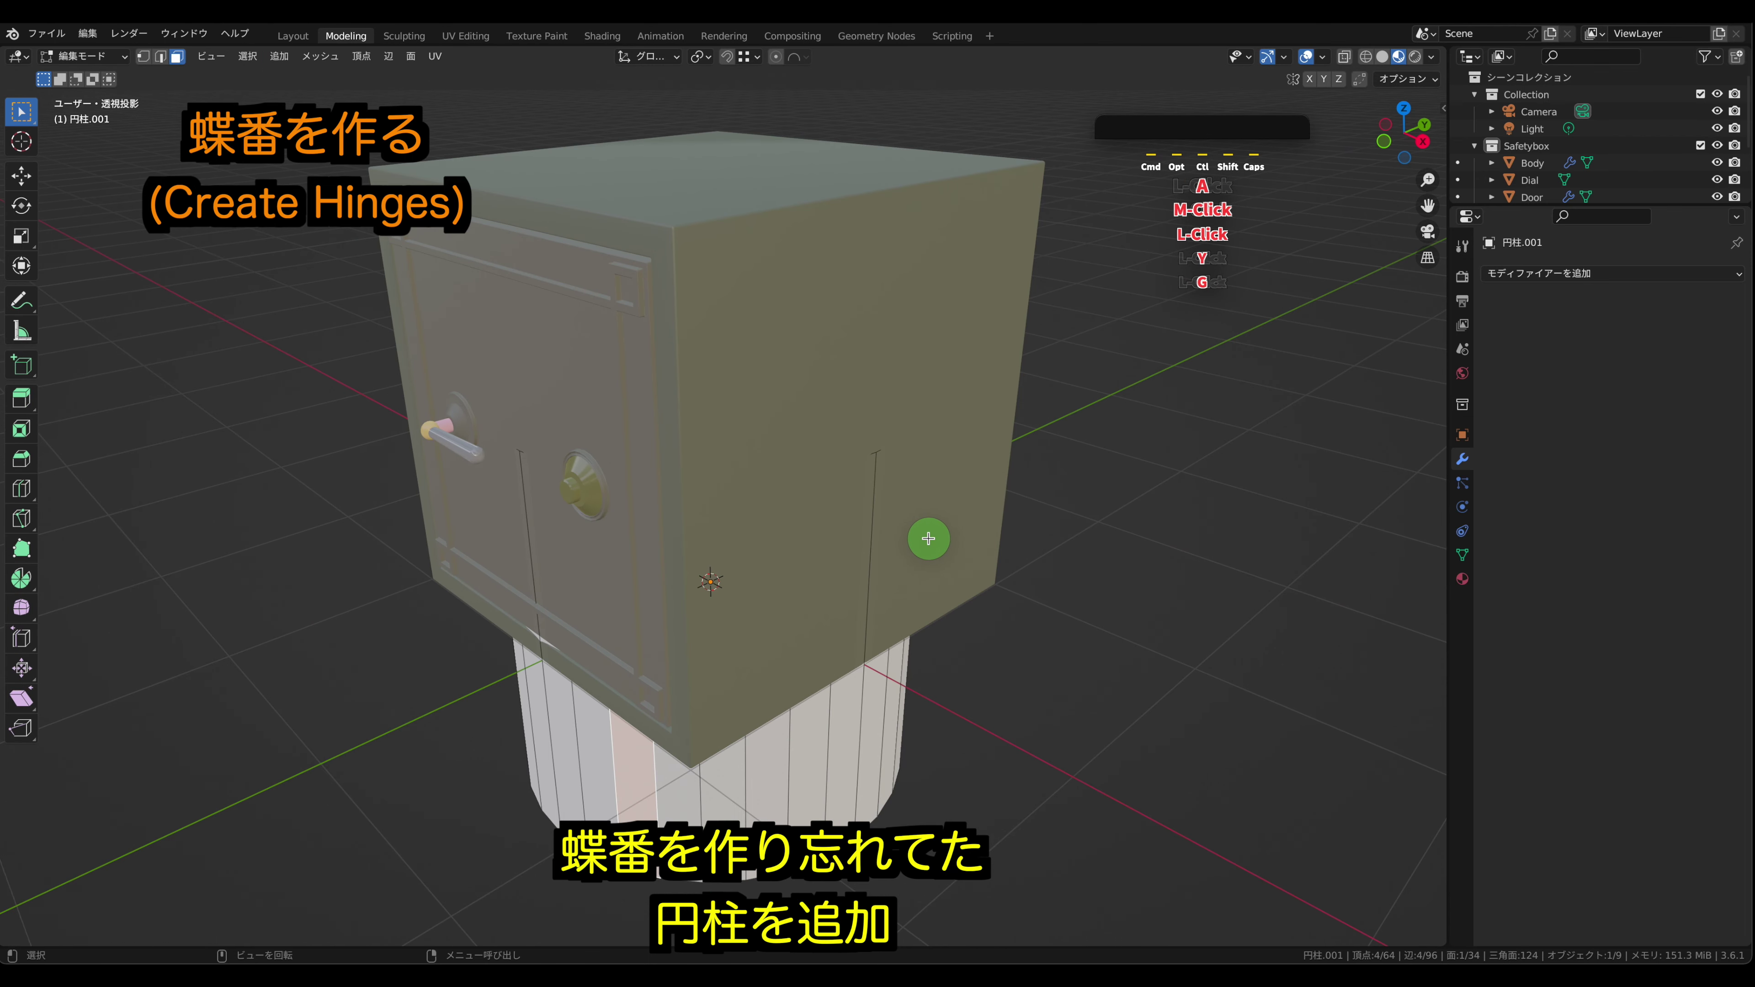
# - Scale the whole cylinder mesh down into a thin rod, adjusting its height separately along Z
pyautogui.press('a')
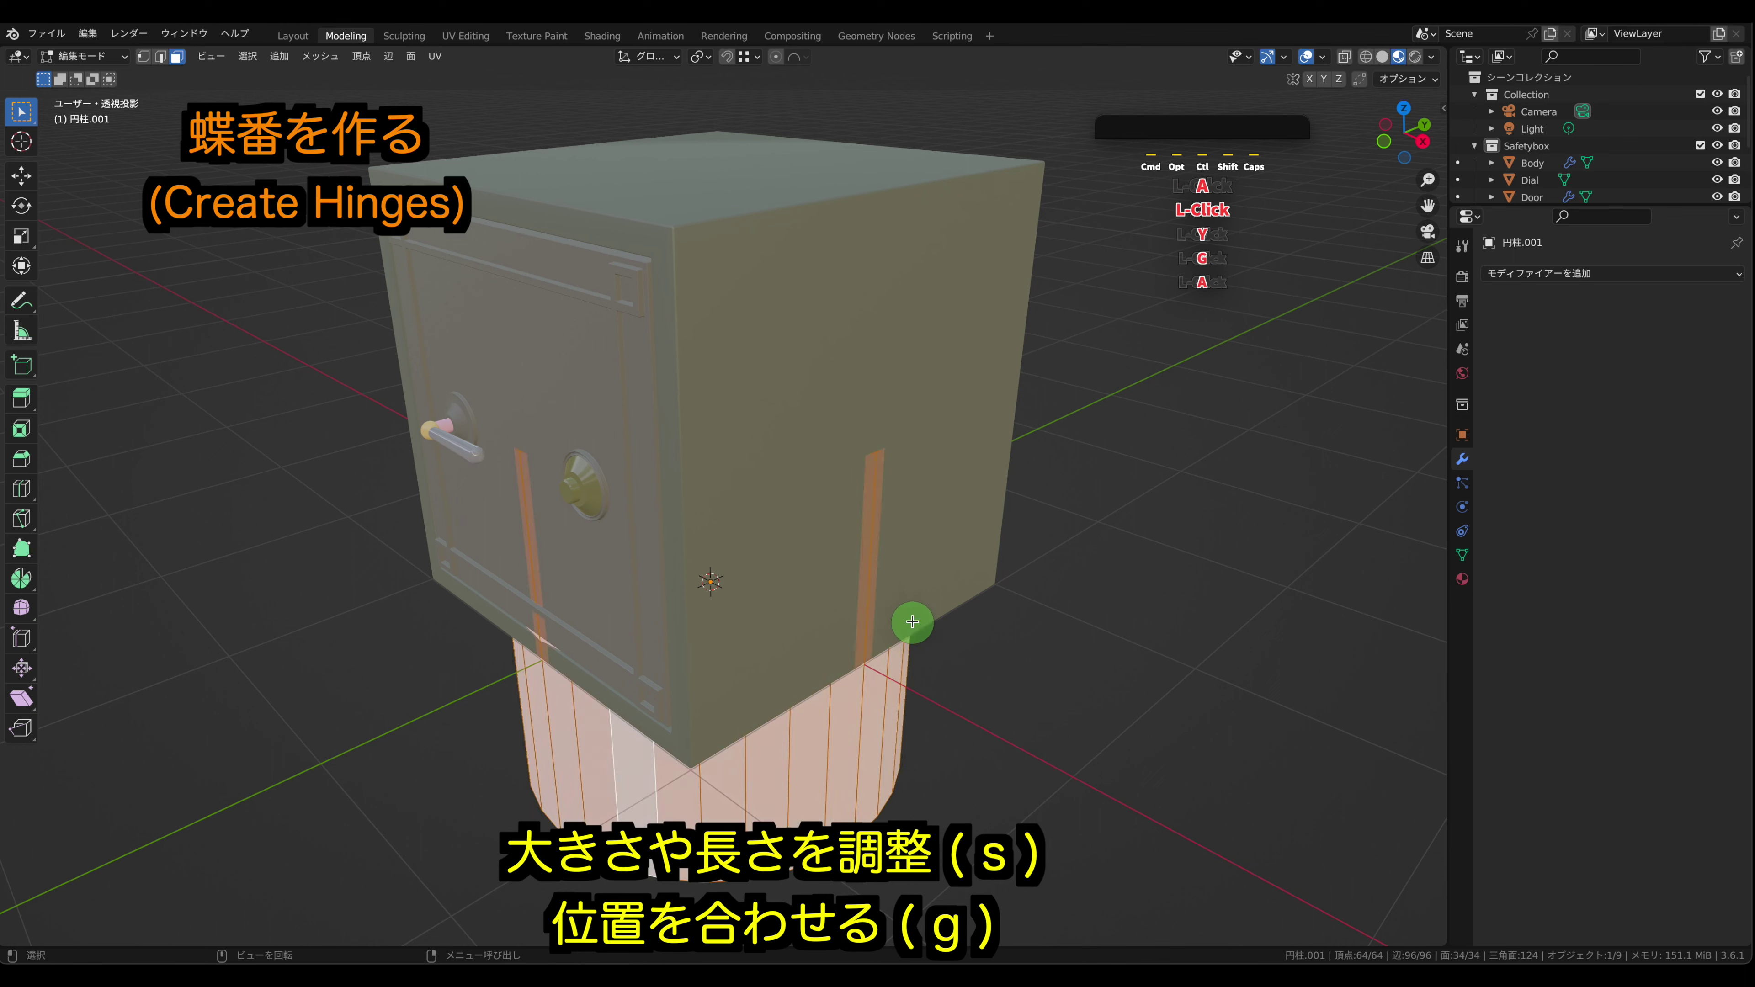
pyautogui.press('s')
pyautogui.click(624, 668)
pyautogui.press('s')
pyautogui.press('z')
pyautogui.click(639, 368)
pyautogui.press('s')
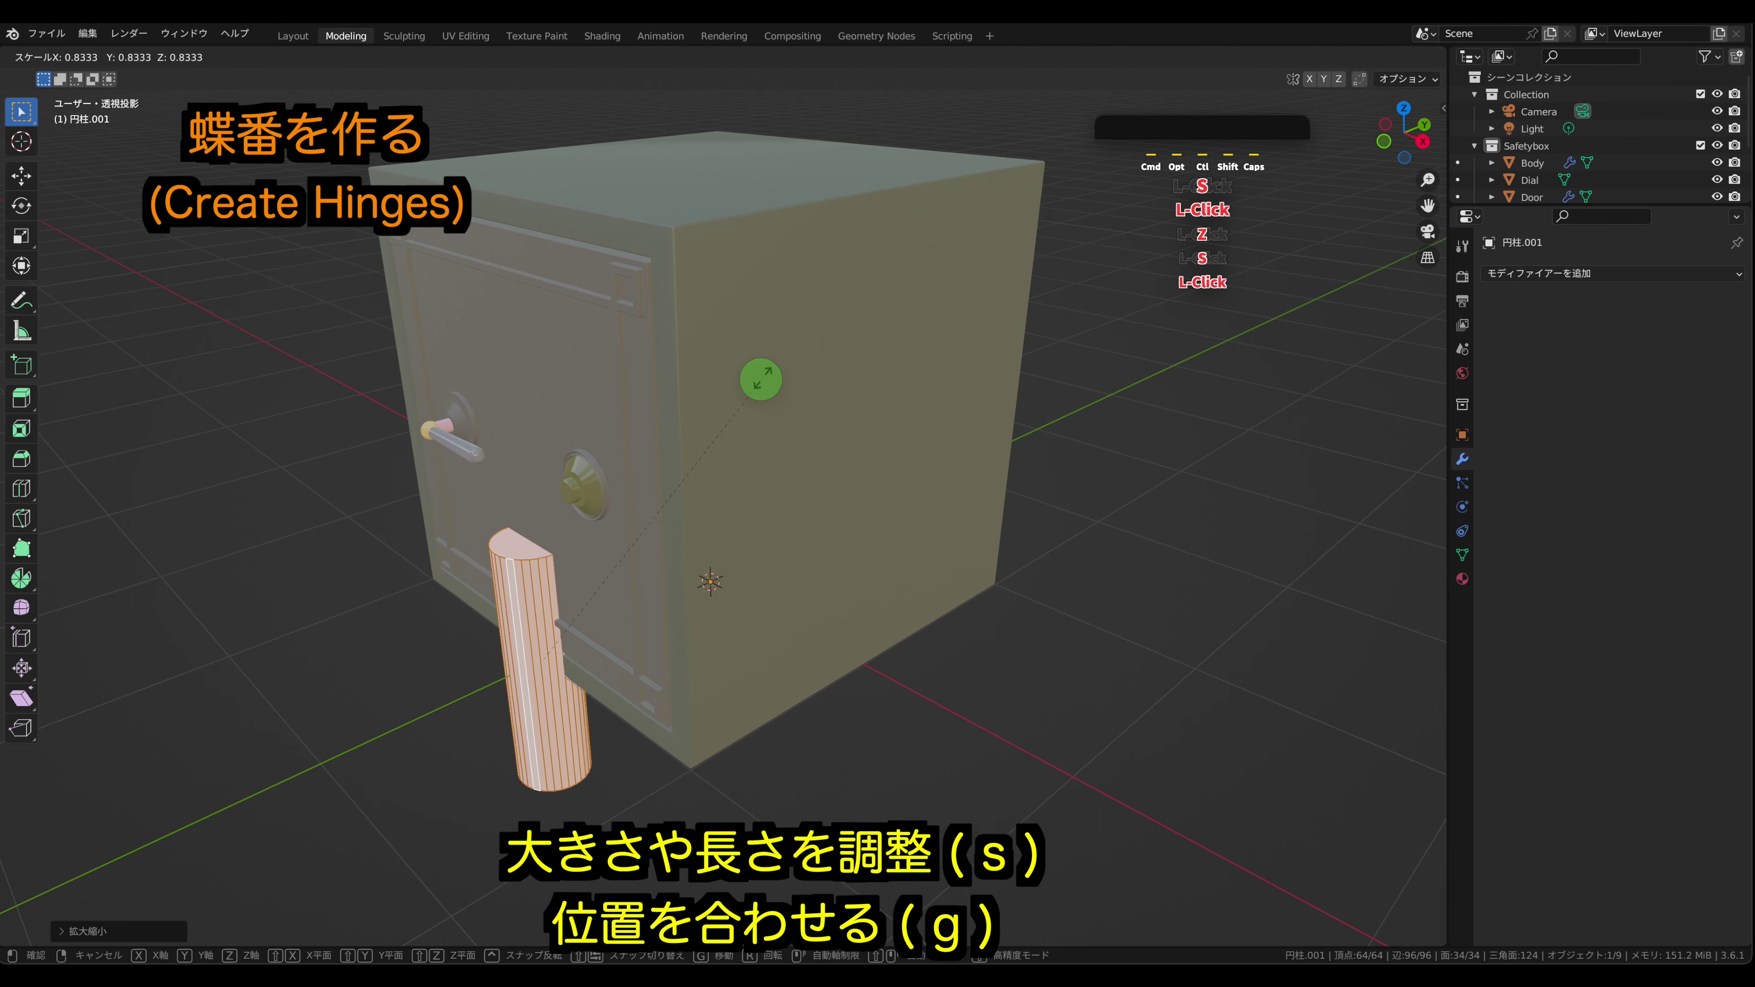
pyautogui.click(597, 569)
# - Move the rod to the upper part of the door's dial-side edge and lengthen it along Z
pyautogui.click(1383, 141)
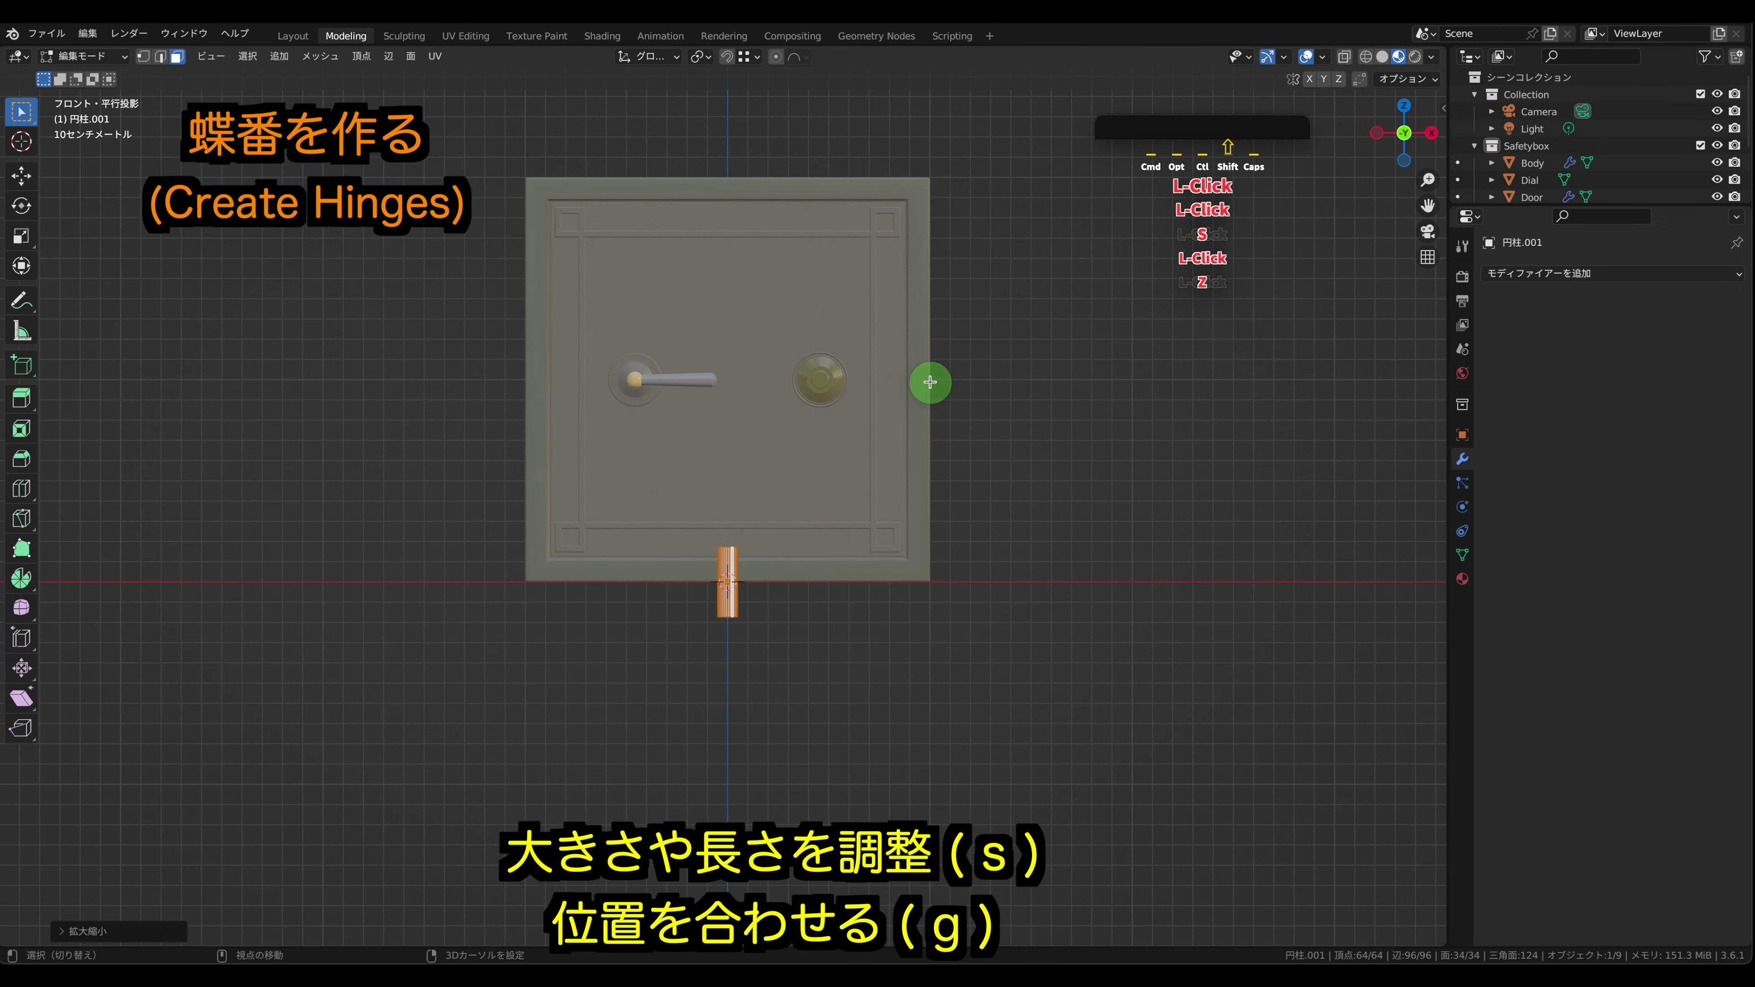
pyautogui.keyDown('shift'); pyautogui.moveTo(930, 381); pyautogui.dragTo(859, 541, button='middle'); pyautogui.keyUp('shift')
pyautogui.scroll(2, 859, 540)
pyautogui.press('g')
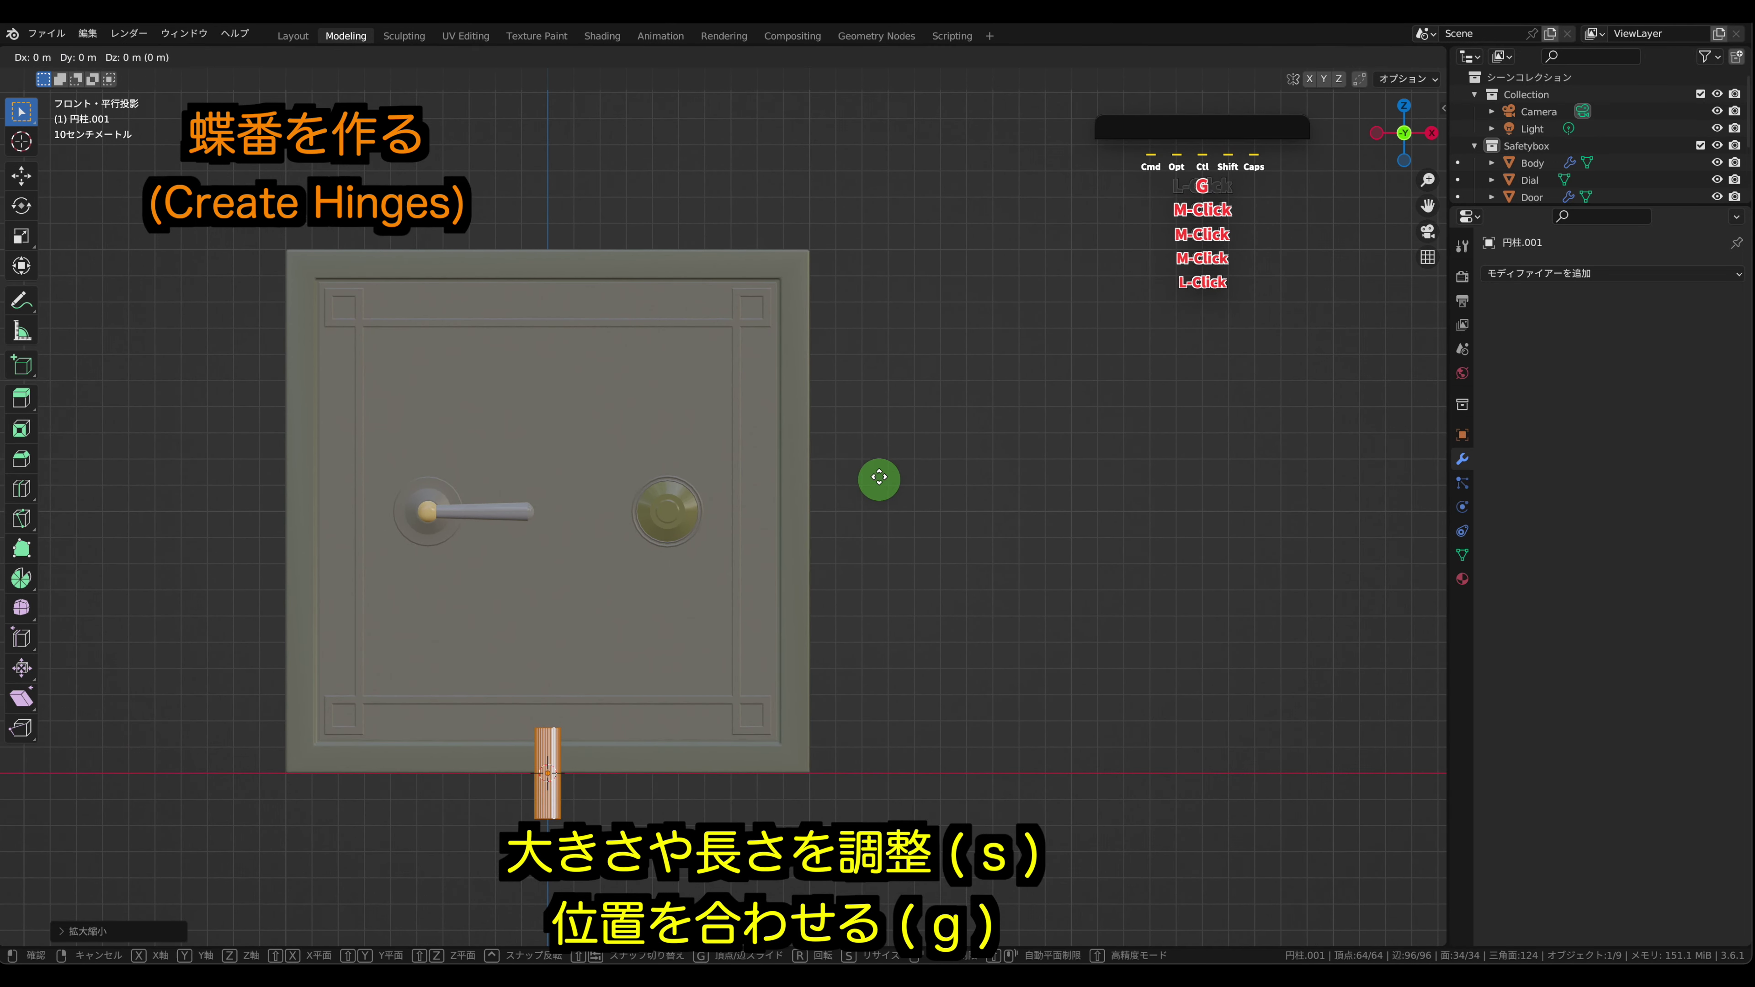
pyautogui.click(1108, 101)
pyautogui.press('s')
pyautogui.press('z')
pyautogui.click(1107, 669)
pyautogui.press('g')
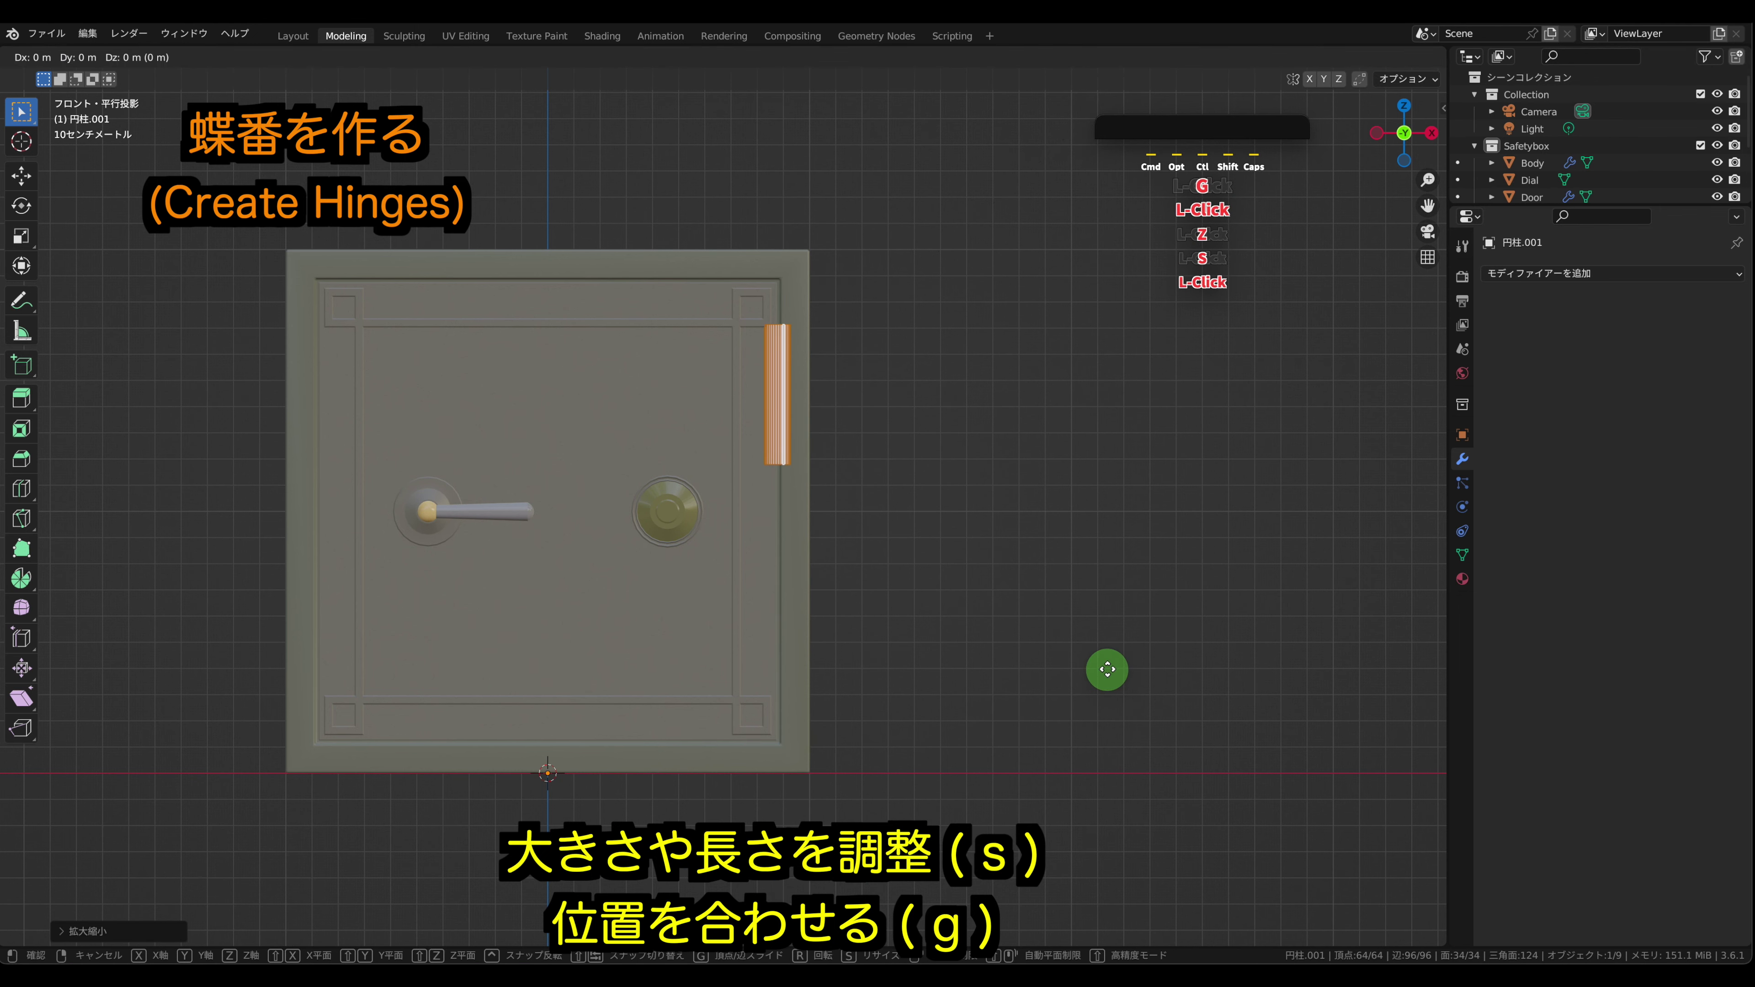
pyautogui.click(1109, 689)
# - Nudge the hinge cylinder about 0.006 m toward negative X to line it up with the door gap
pyautogui.keyDown('super'); pyautogui.moveTo(1085, 669); pyautogui.dragTo(818, 459, button='middle'); pyautogui.keyUp('super')
pyautogui.keyDown('shift'); pyautogui.moveTo(818, 458); pyautogui.dragTo(850, 525, button='middle'); pyautogui.keyUp('shift')
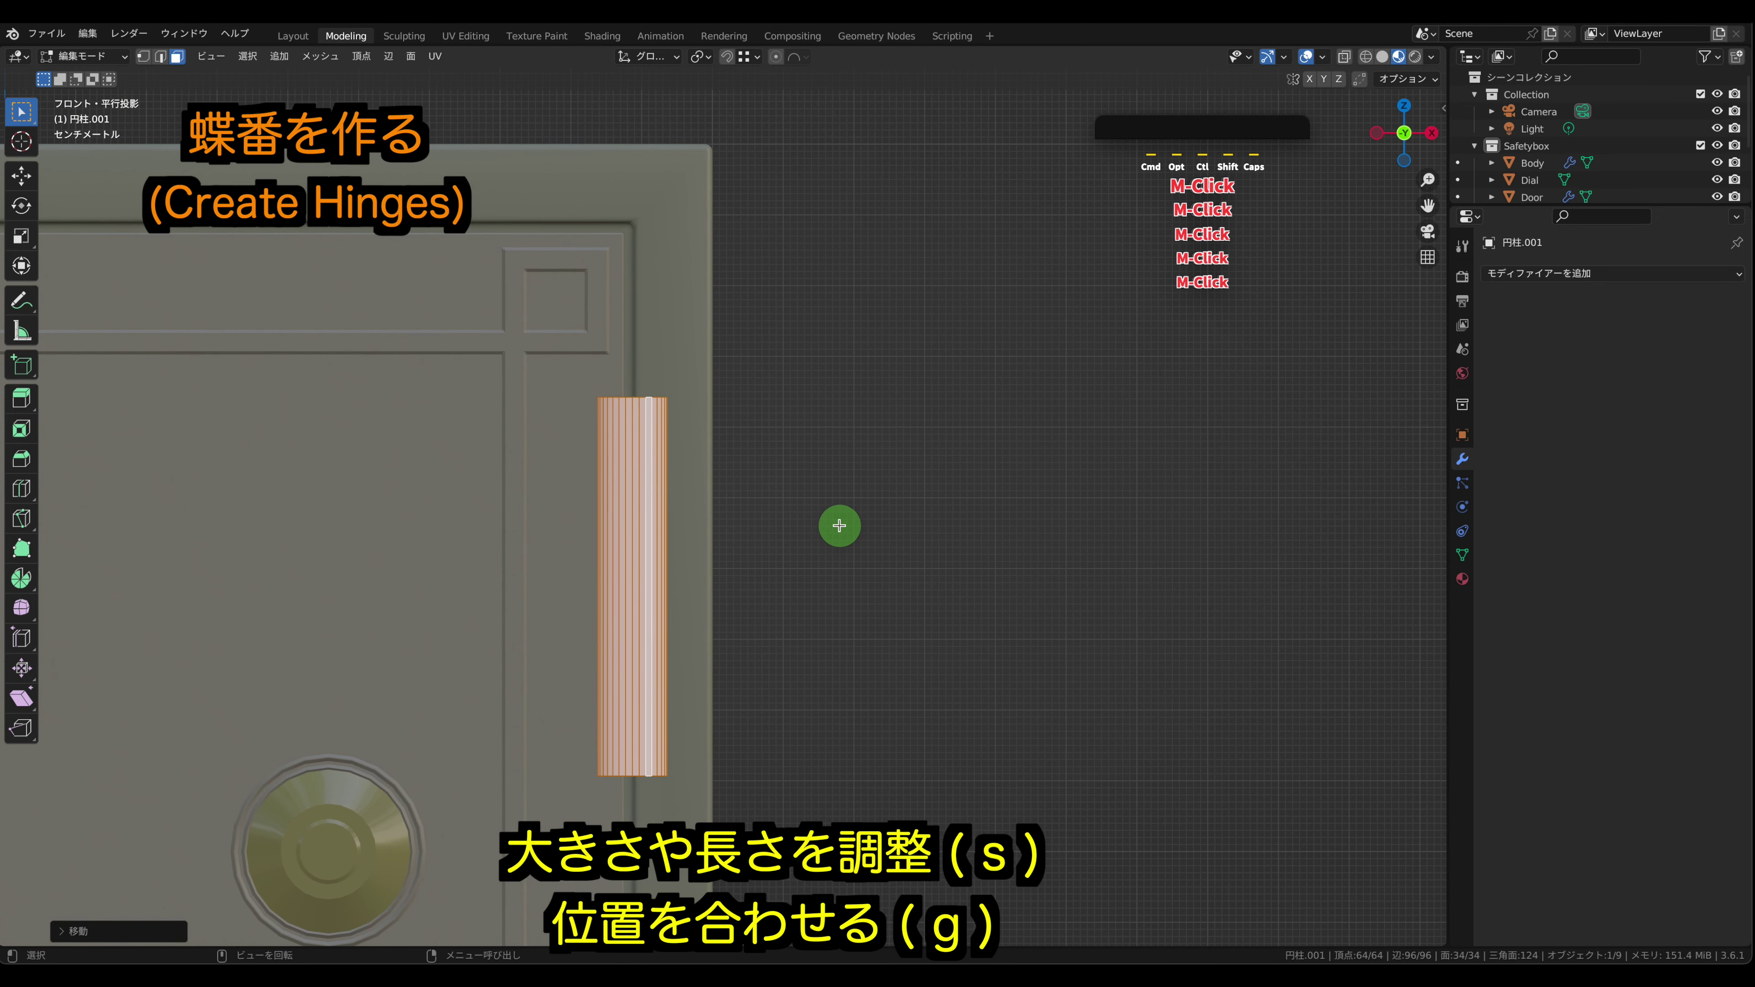
pyautogui.press('g')
pyautogui.press('x')
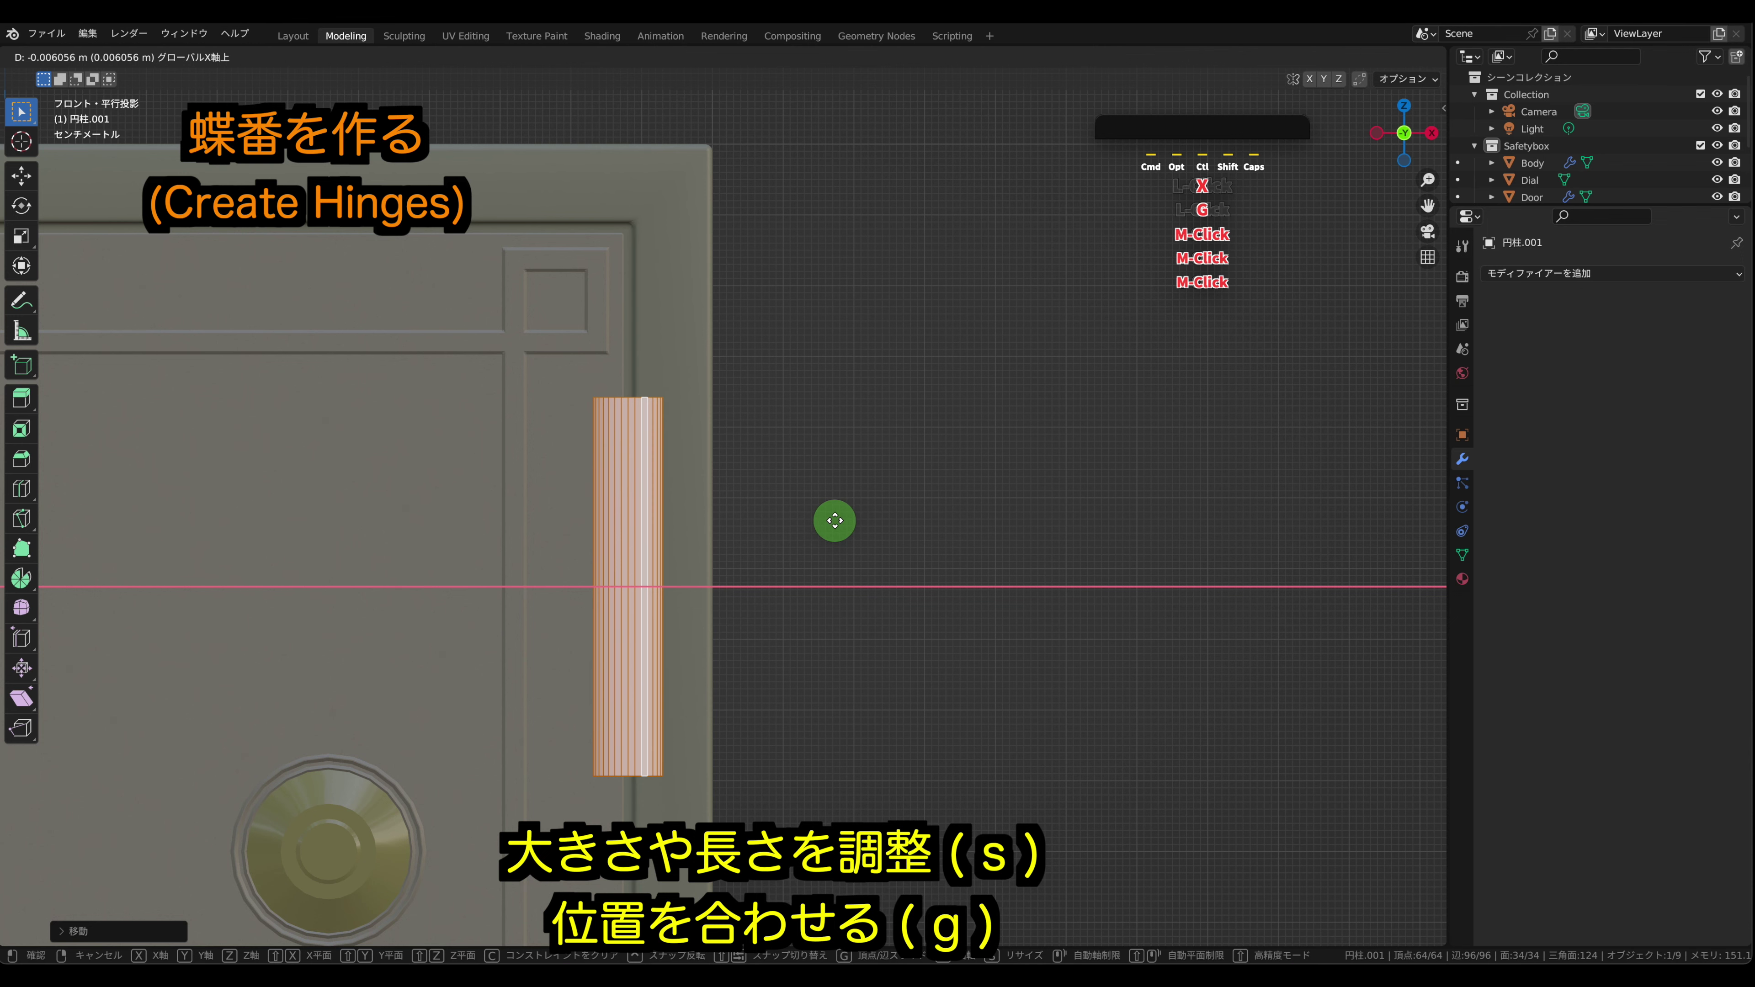
pyautogui.click(834, 520)
# - Shift the hinge cylinder along Y in a wireframe top view so it straddles the safe's front face
pyautogui.click(1403, 105)
pyautogui.keyDown('shift'); pyautogui.moveTo(968, 458); pyautogui.dragTo(867, 593, button='middle'); pyautogui.keyUp('shift')
pyautogui.click(1365, 58)
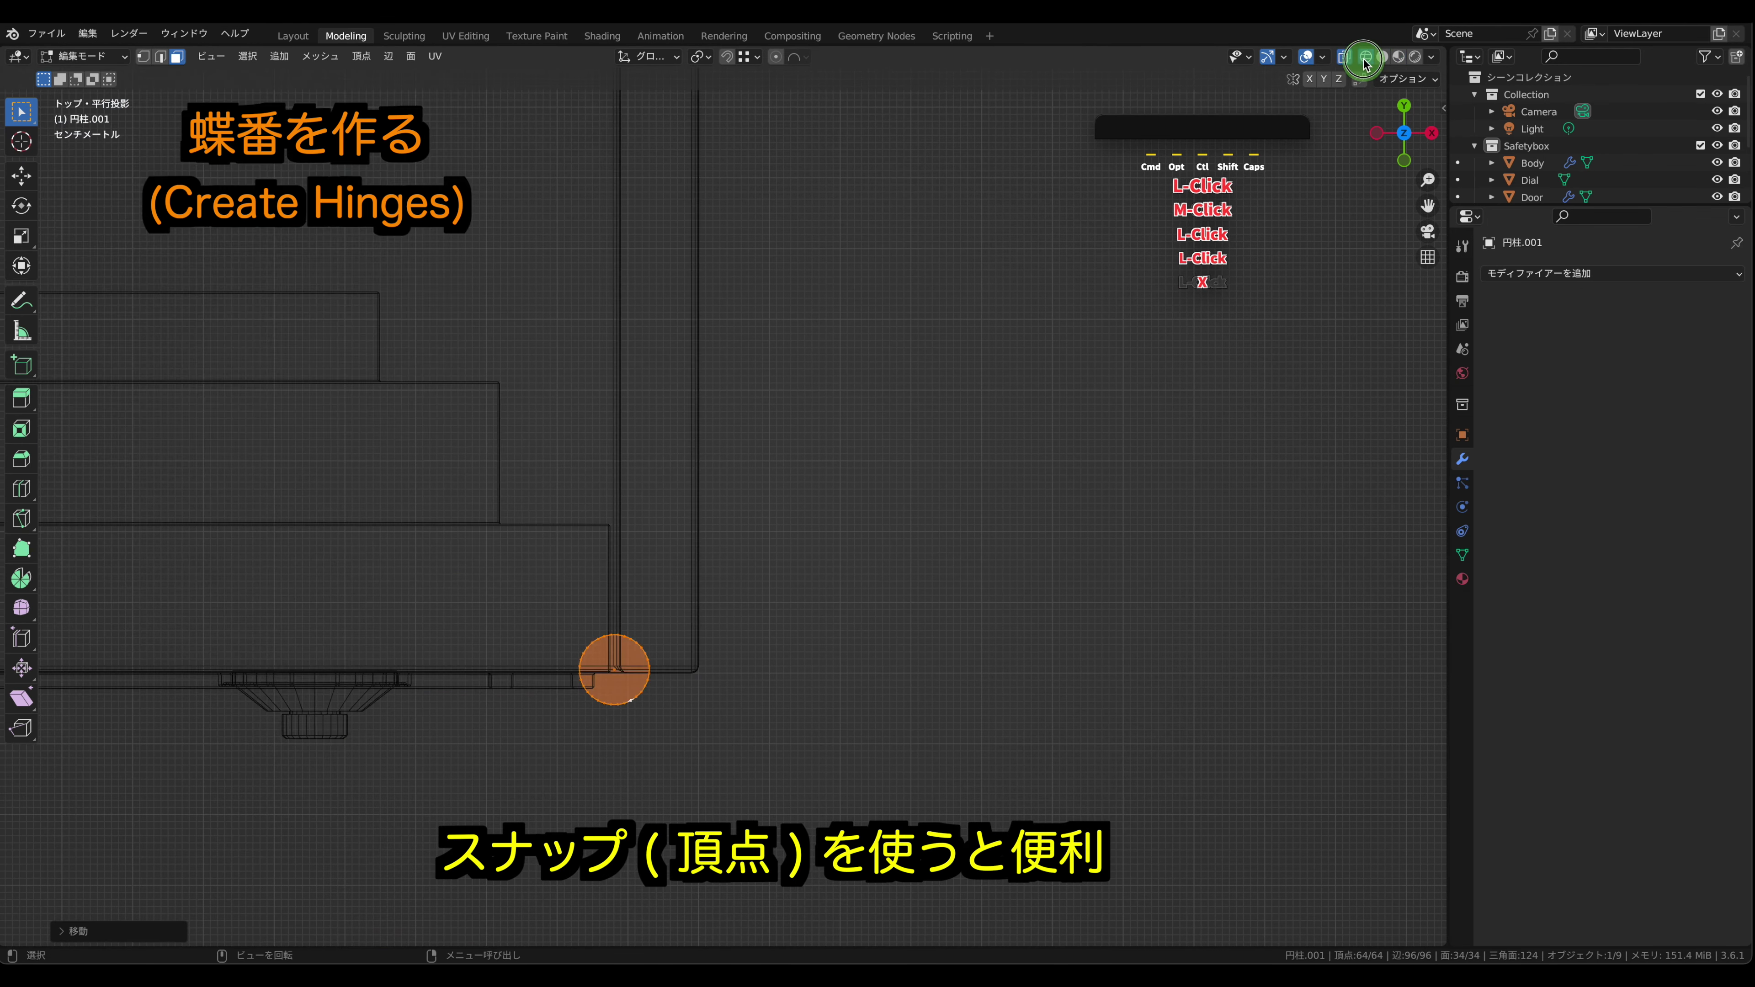
pyautogui.press('g')
pyautogui.press('y')
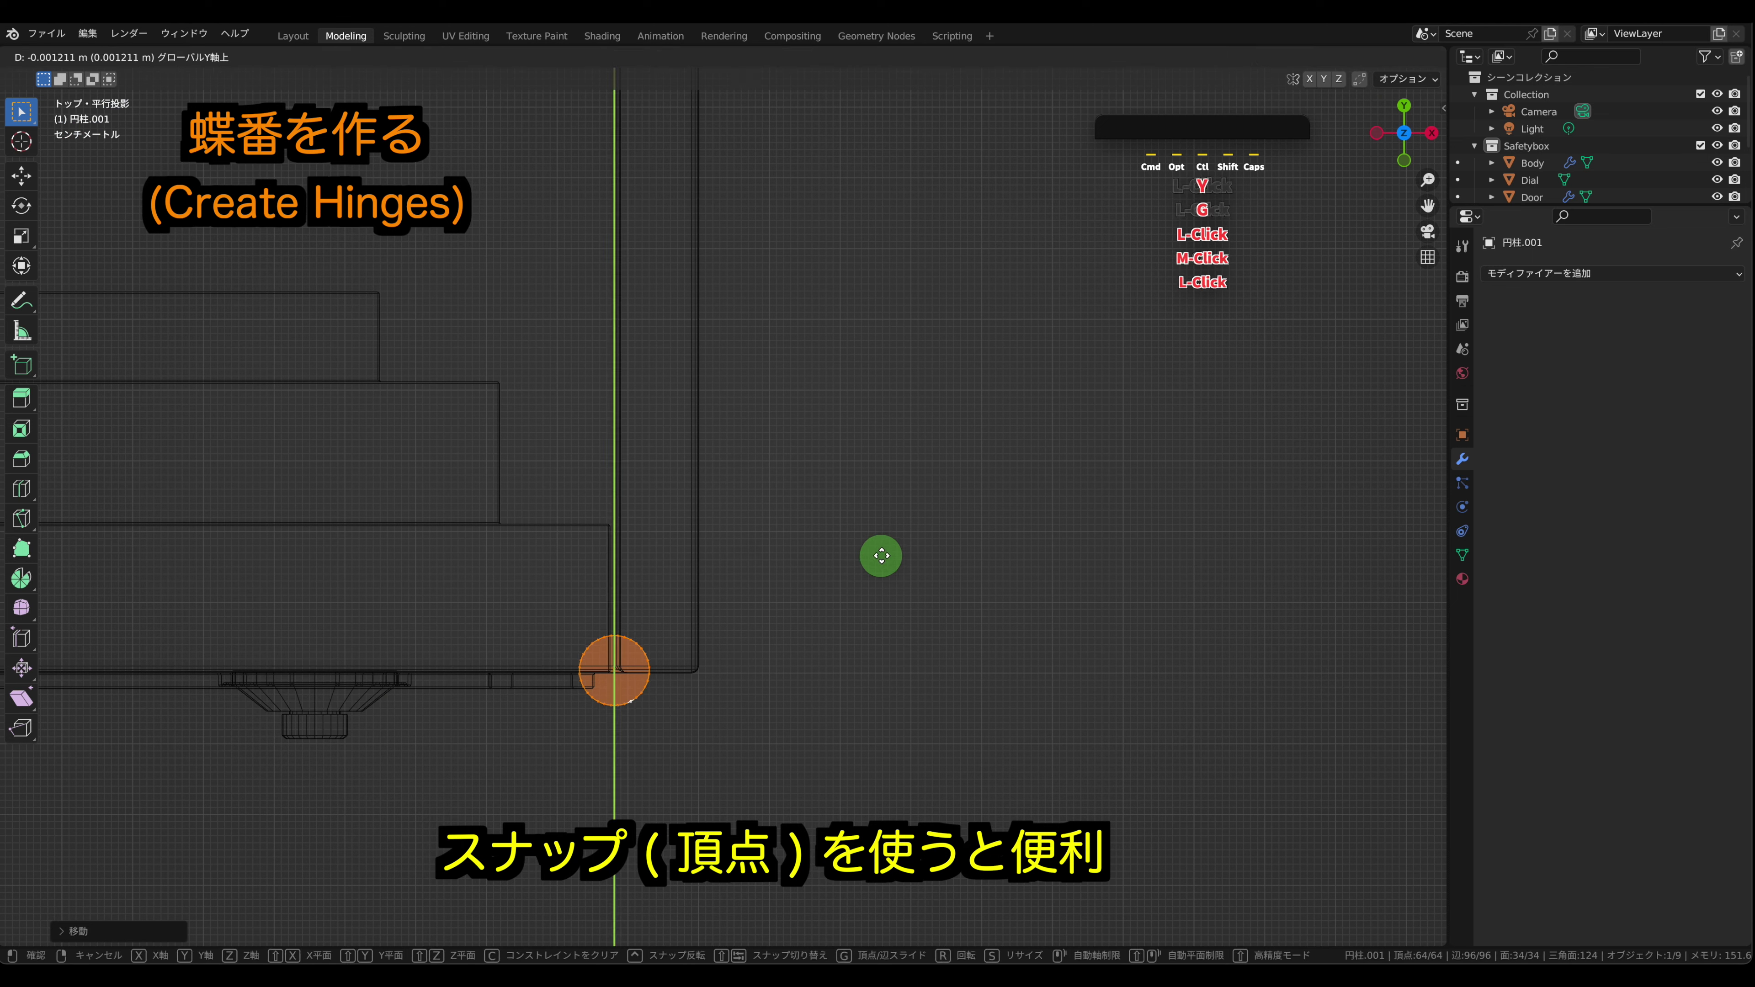
pyautogui.click(882, 555)
pyautogui.press('g')
pyautogui.press('y')
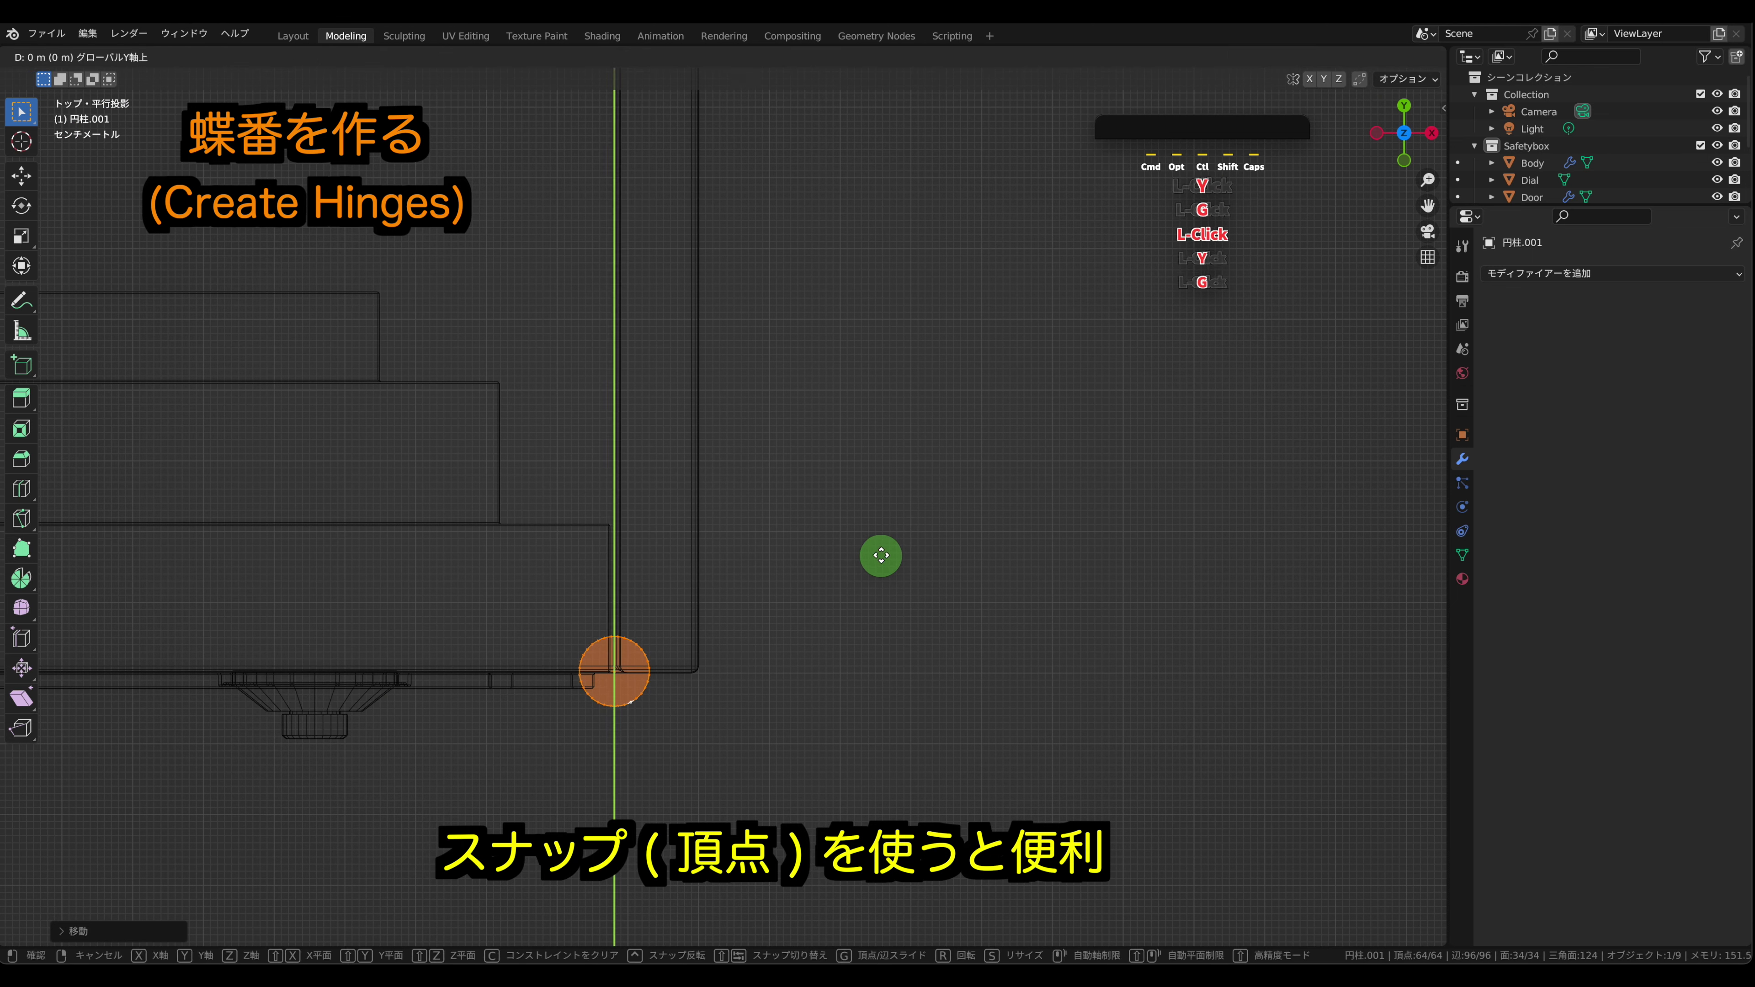
pyautogui.click(882, 549)
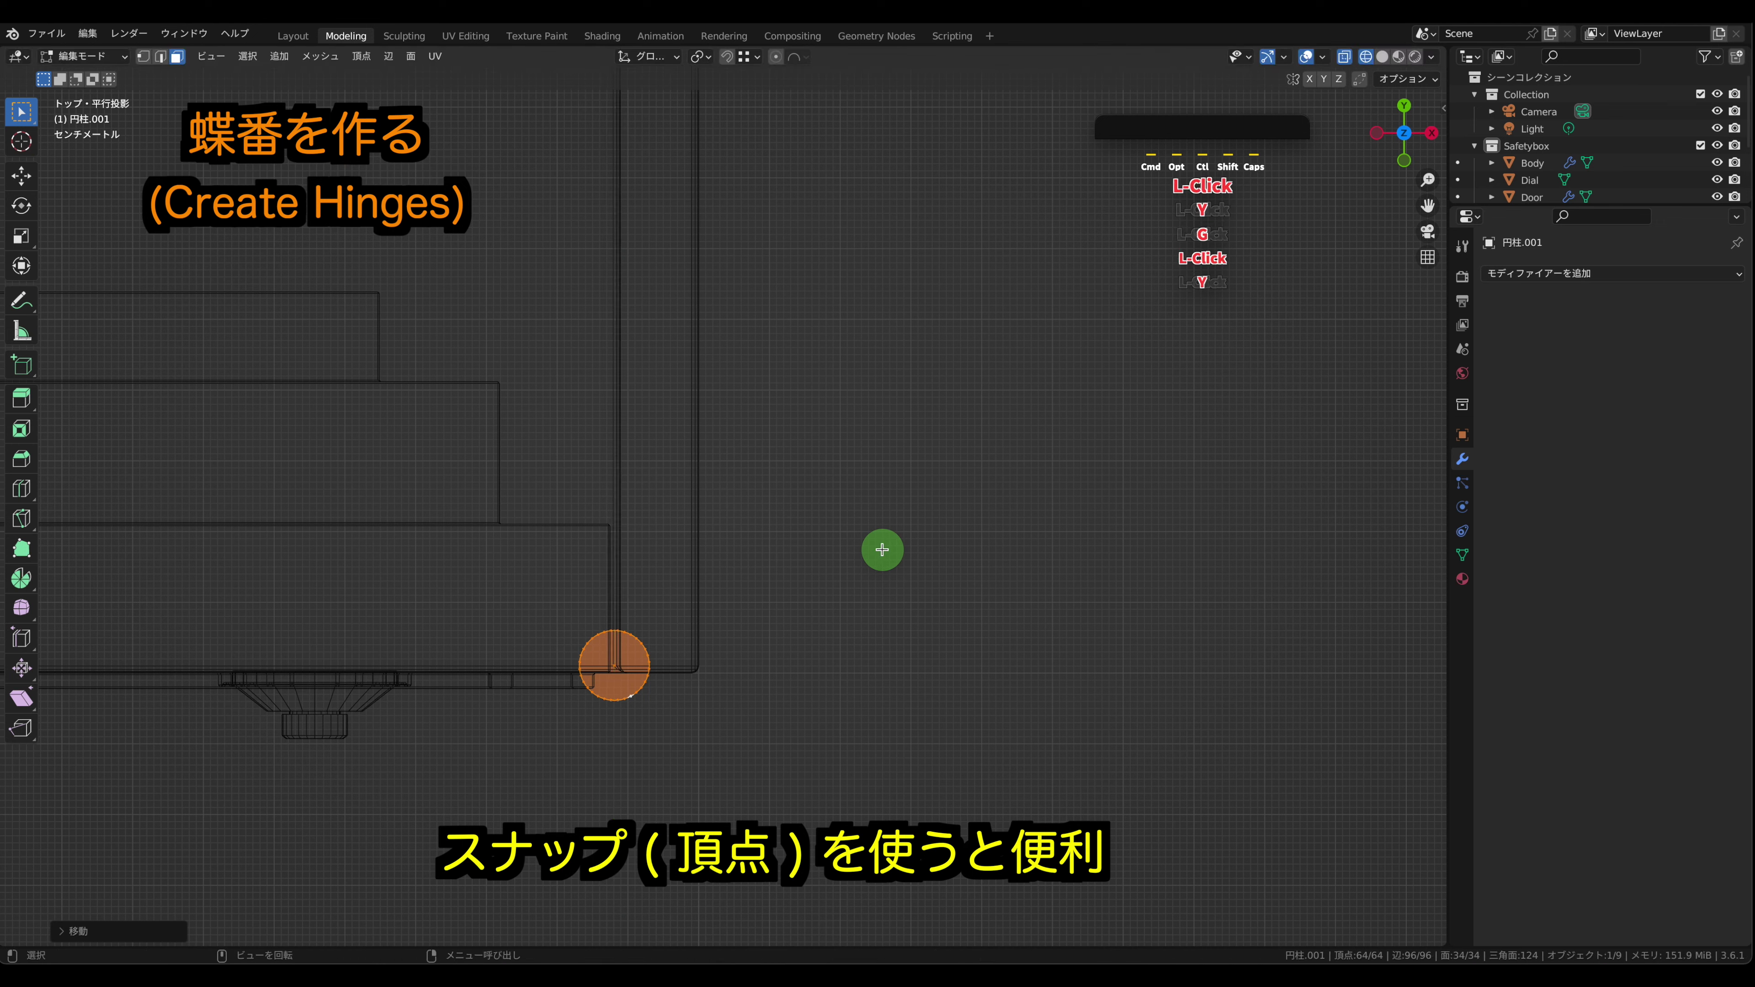
# - Return to solid shading and add a loop cut with 2 cuts around the hinge cylinder
pyautogui.press('Tab')
pyautogui.click(1384, 61)
pyautogui.moveTo(1045, 590)
pyautogui.mouseDown(button='middle')
pyautogui.moveTo(995, 675)
pyautogui.moveTo(882, 550)
pyautogui.mouseUp(button='middle')
pyautogui.press('Tab')
pyautogui.press('a')
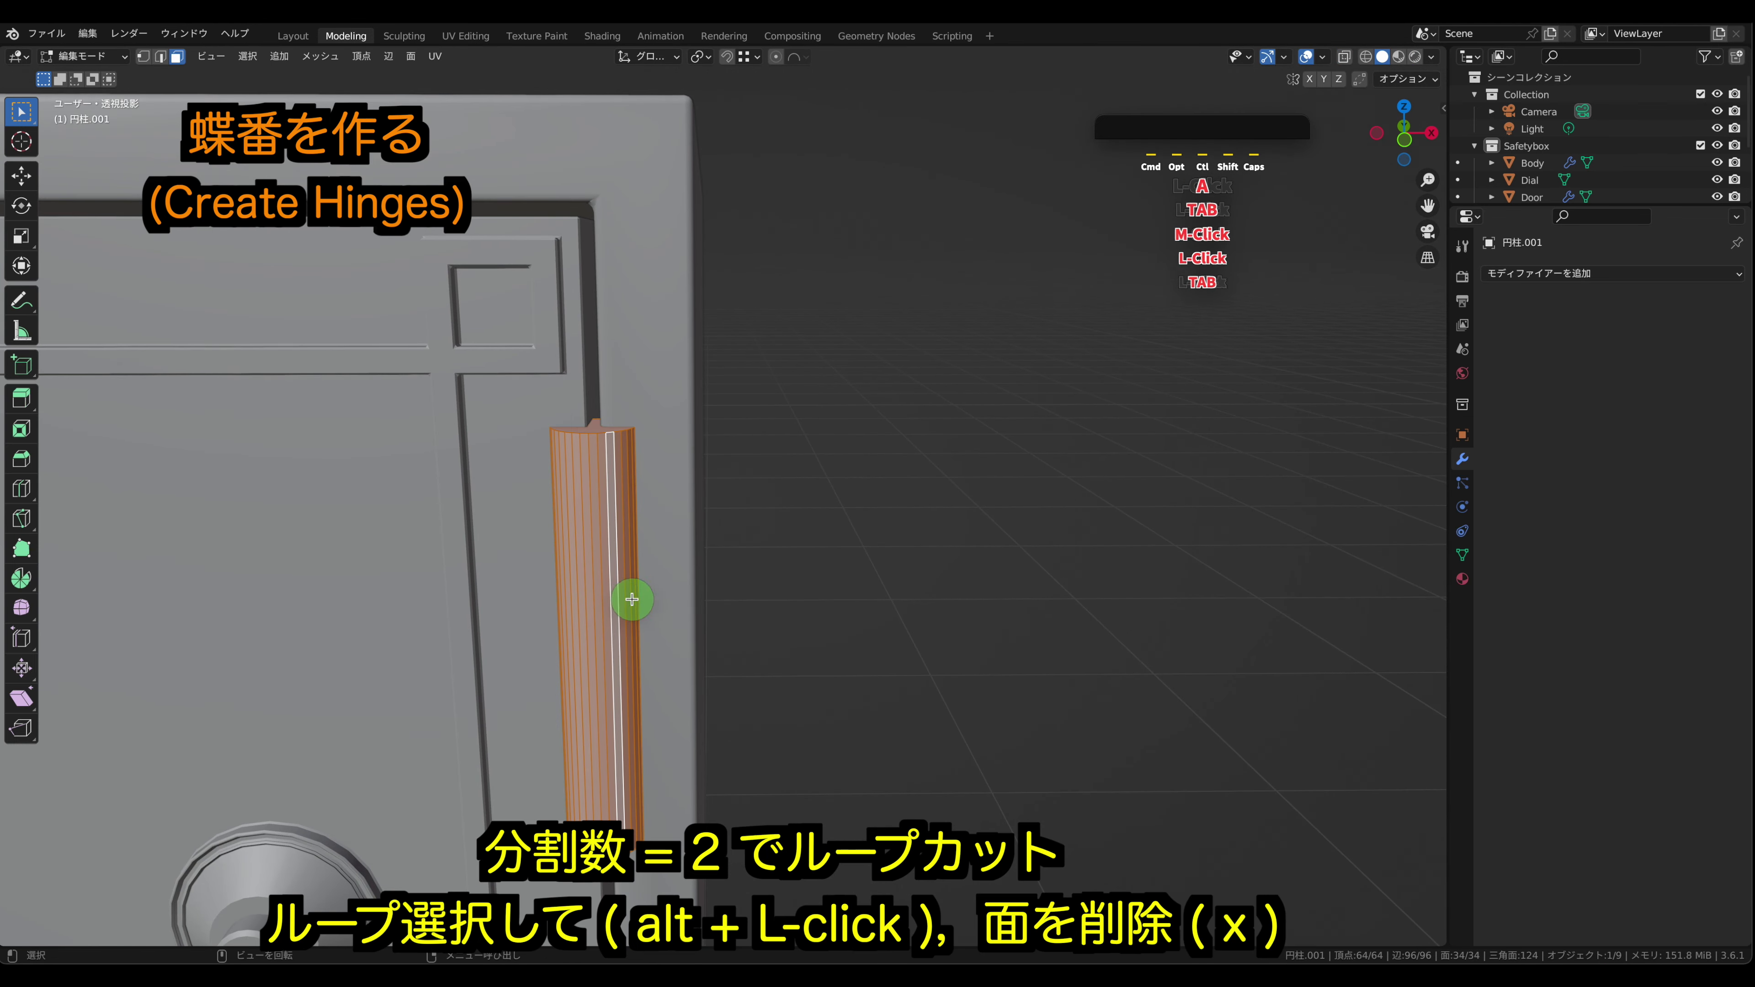
pyautogui.click(21, 488)
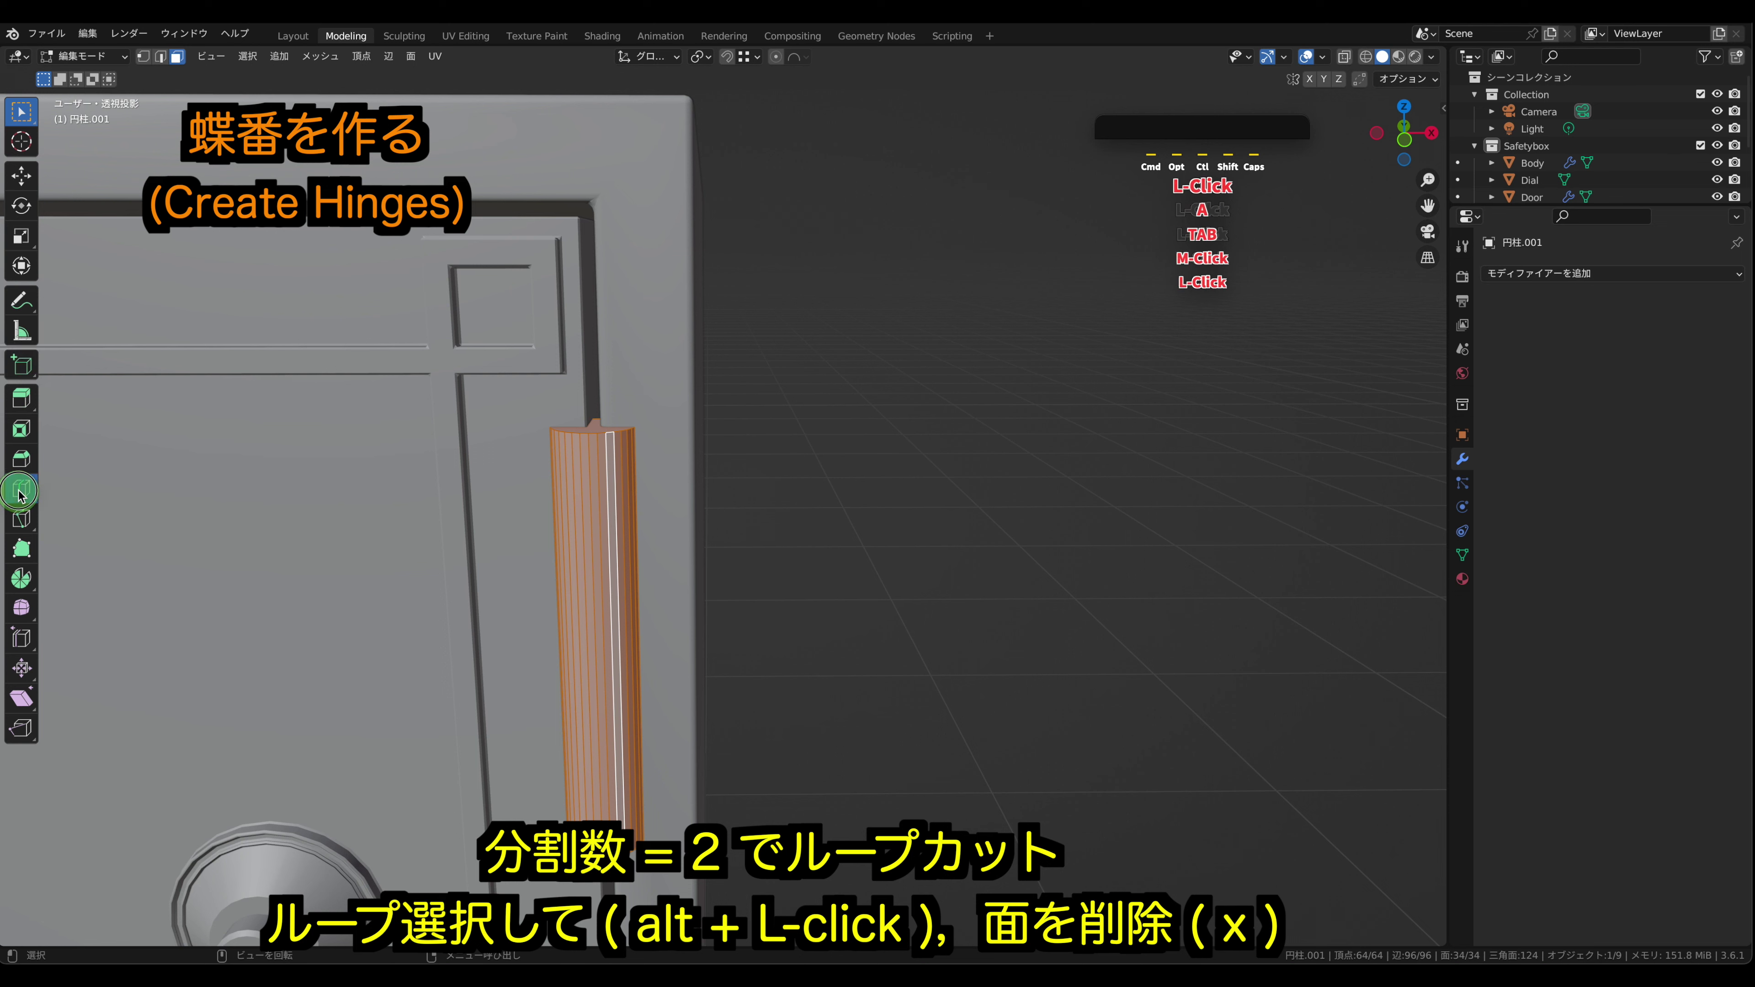
pyautogui.click(568, 640)
pyautogui.click(82, 930)
pyautogui.click(280, 777)
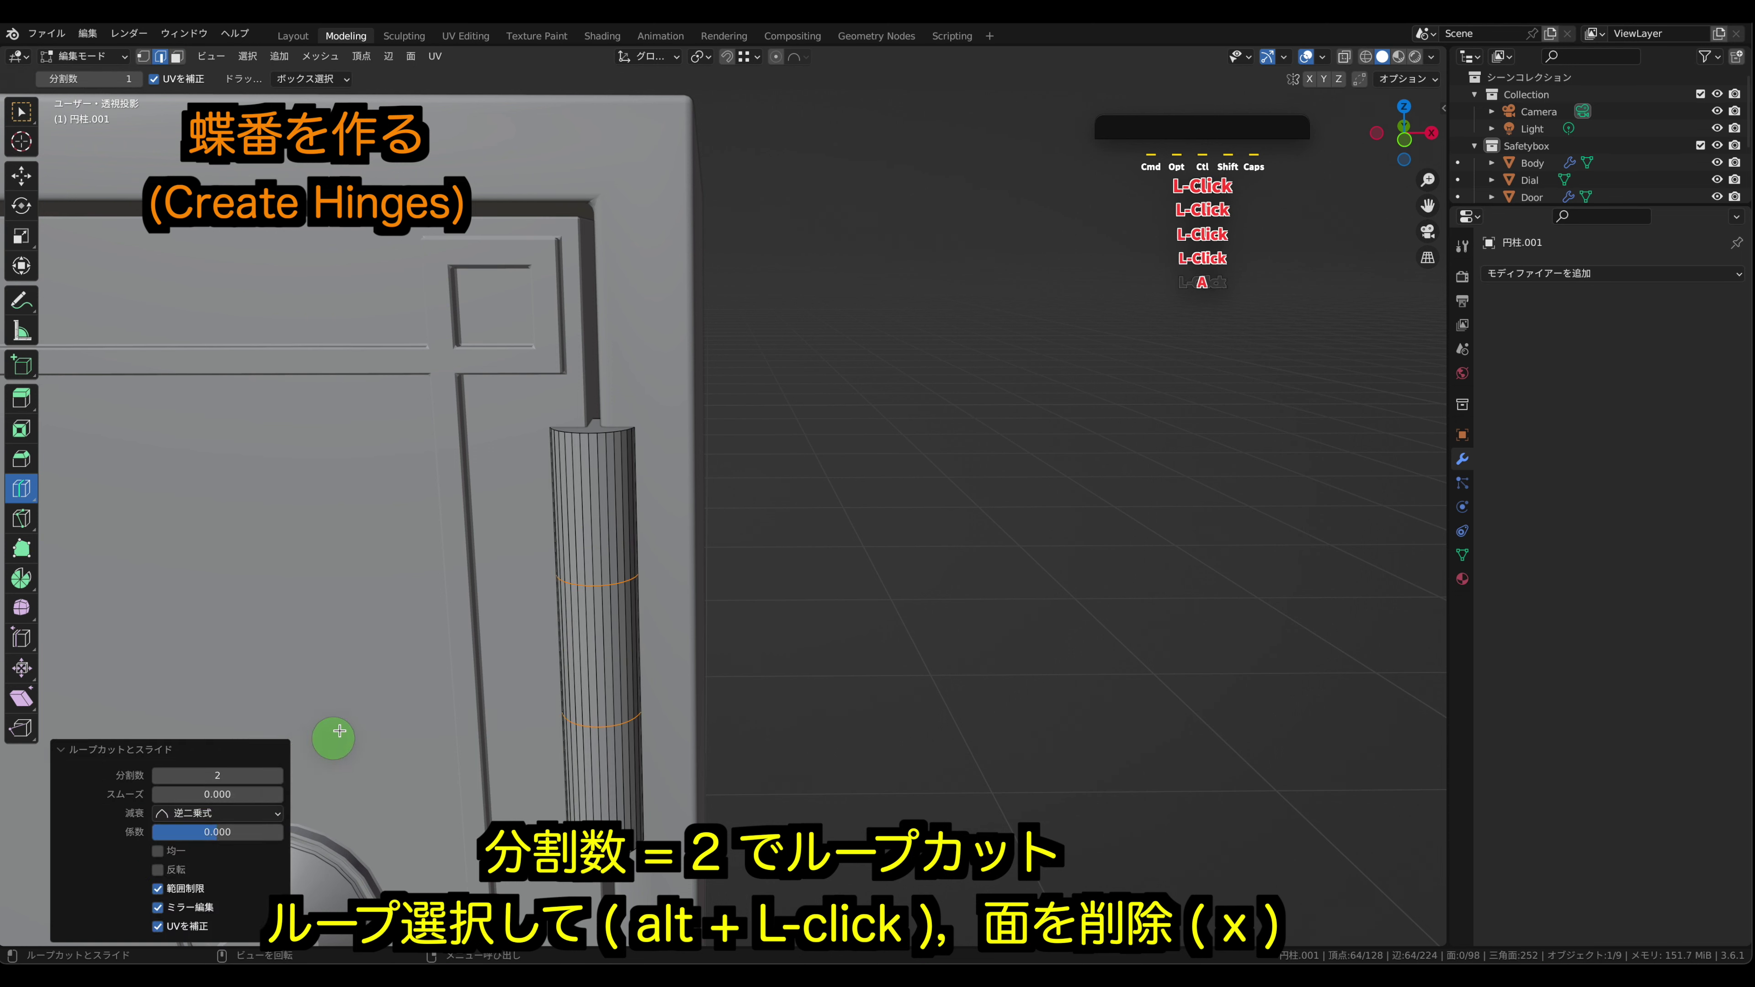
# - Select the middle band of faces on the hinge cylinder and delete it
pyautogui.press('3')
pyautogui.click(21, 119)
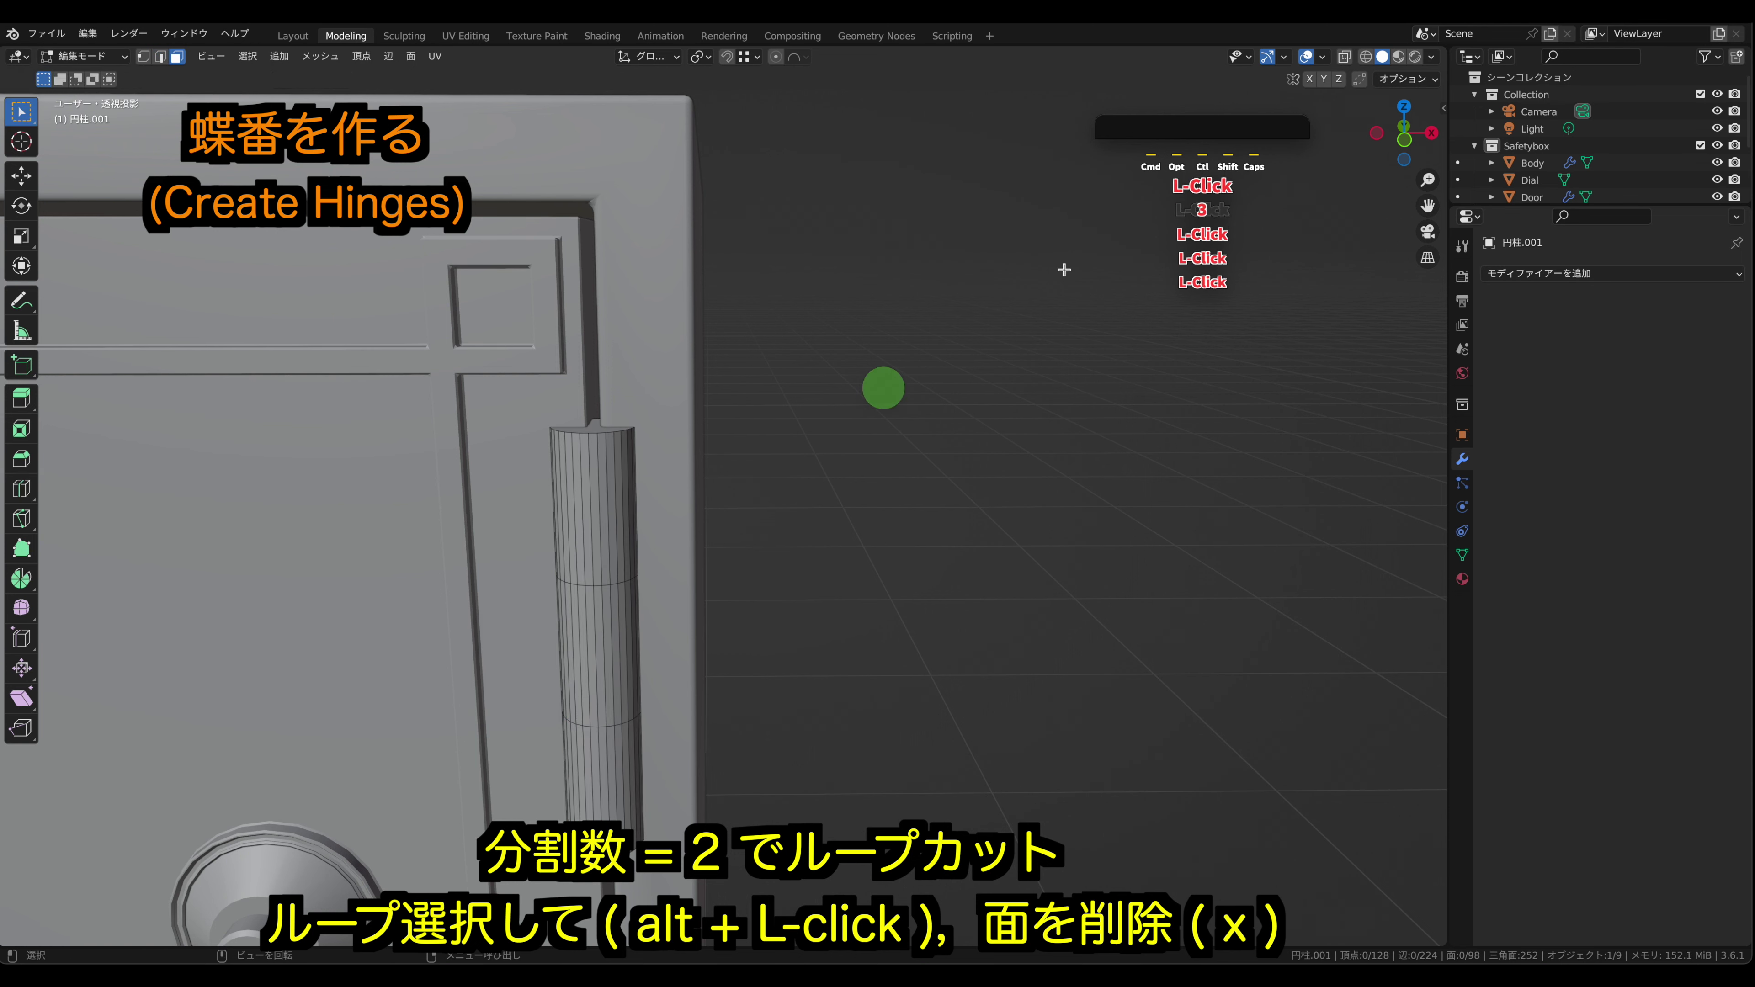
pyautogui.click(1366, 56)
pyautogui.keyDown('alt'); pyautogui.click(573, 615); pyautogui.keyUp('alt')
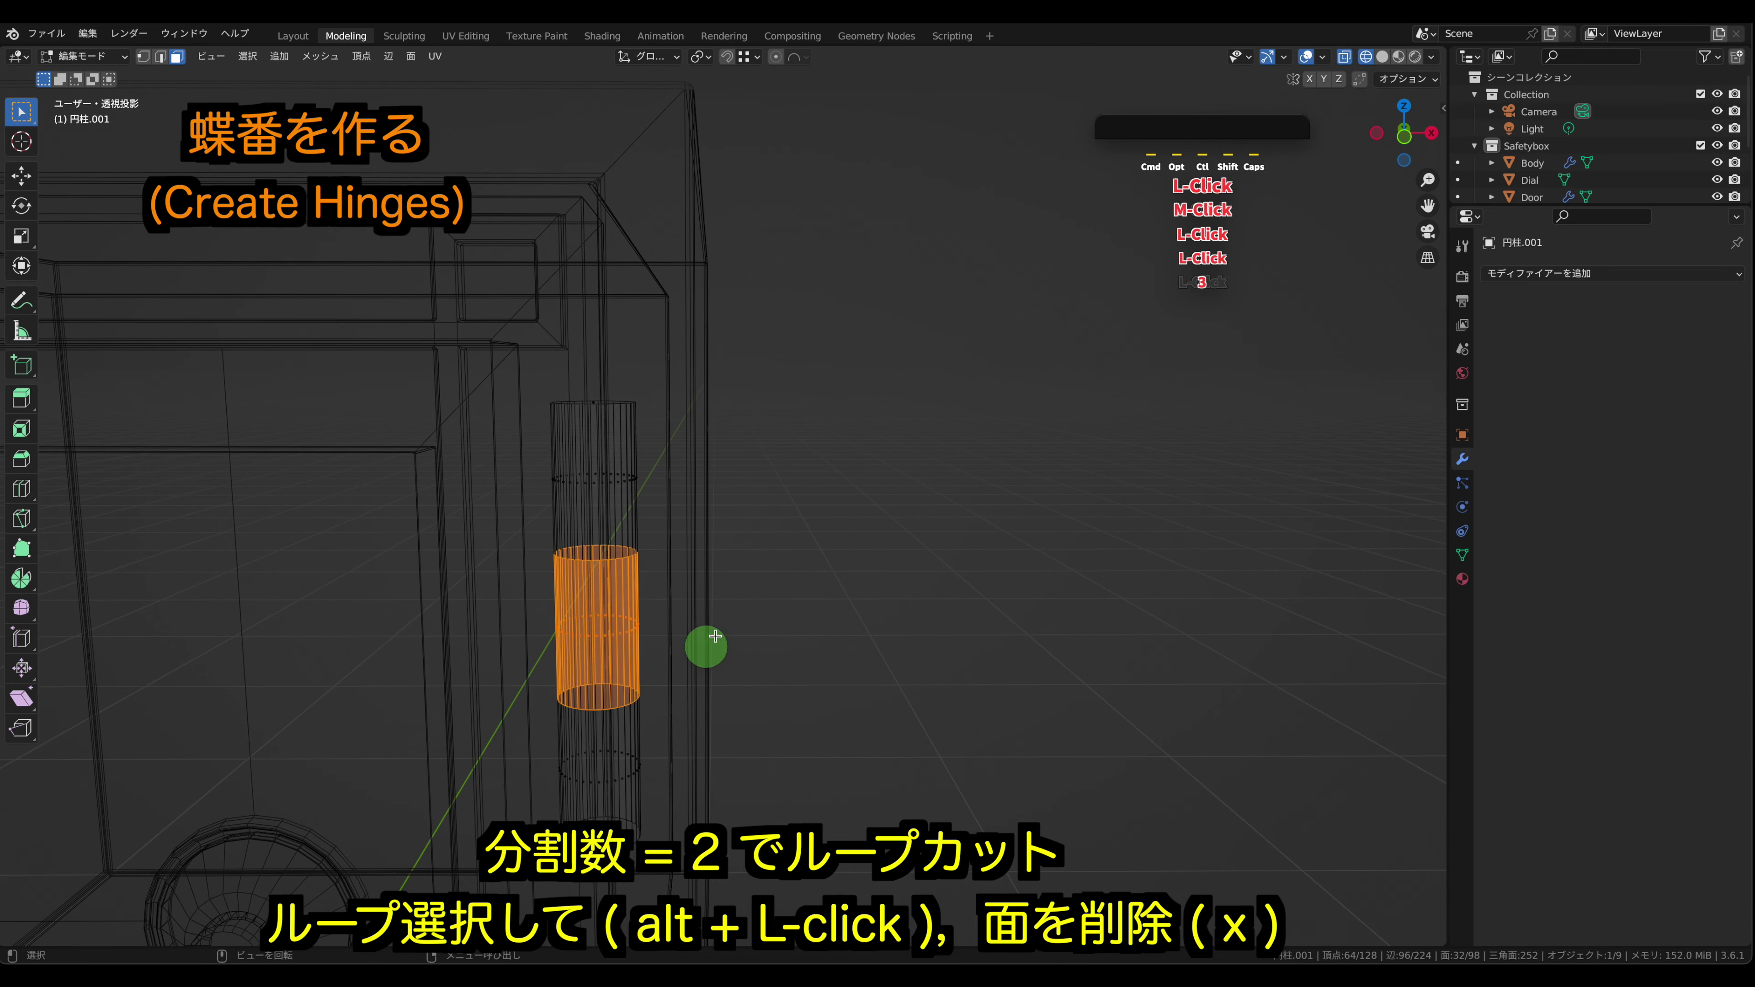
pyautogui.click(1382, 59)
pyautogui.press('x')
pyautogui.click(767, 536)
pyautogui.hotkey('ctrl', 'z')
pyautogui.press('x')
pyautogui.click(767, 535)
pyautogui.moveTo(764, 497); pyautogui.dragTo(595, 522, button='middle')
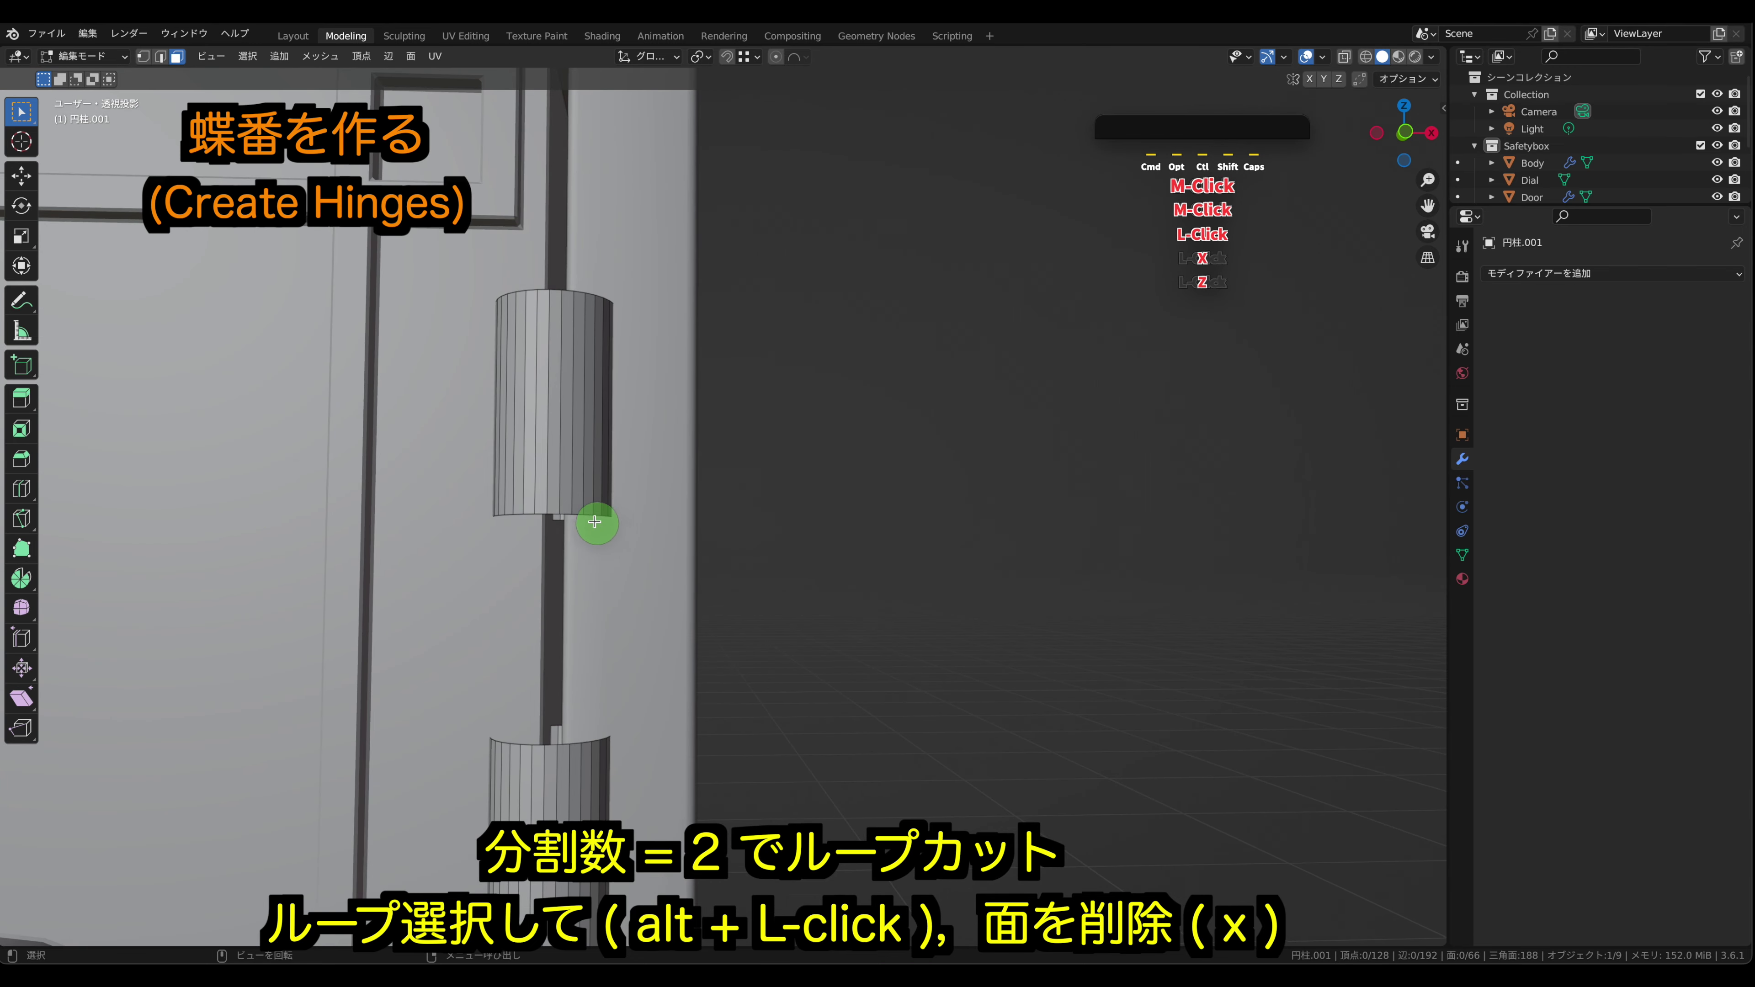
# - Select both open edge loops facing the gap in the hinge cylinder
pyautogui.keyDown('alt'); pyautogui.click(592, 514); pyautogui.keyUp('alt')
pyautogui.press('2')
pyautogui.keyDown('alt'); pyautogui.click(583, 513); pyautogui.keyUp('alt')
pyautogui.moveTo(584, 514); pyautogui.dragTo(584, 735, button='middle')
pyautogui.keyDown('alt'); pyautogui.keyDown('shift'); pyautogui.click(580, 738); pyautogui.keyUp('shift'); pyautogui.keyUp('alt')
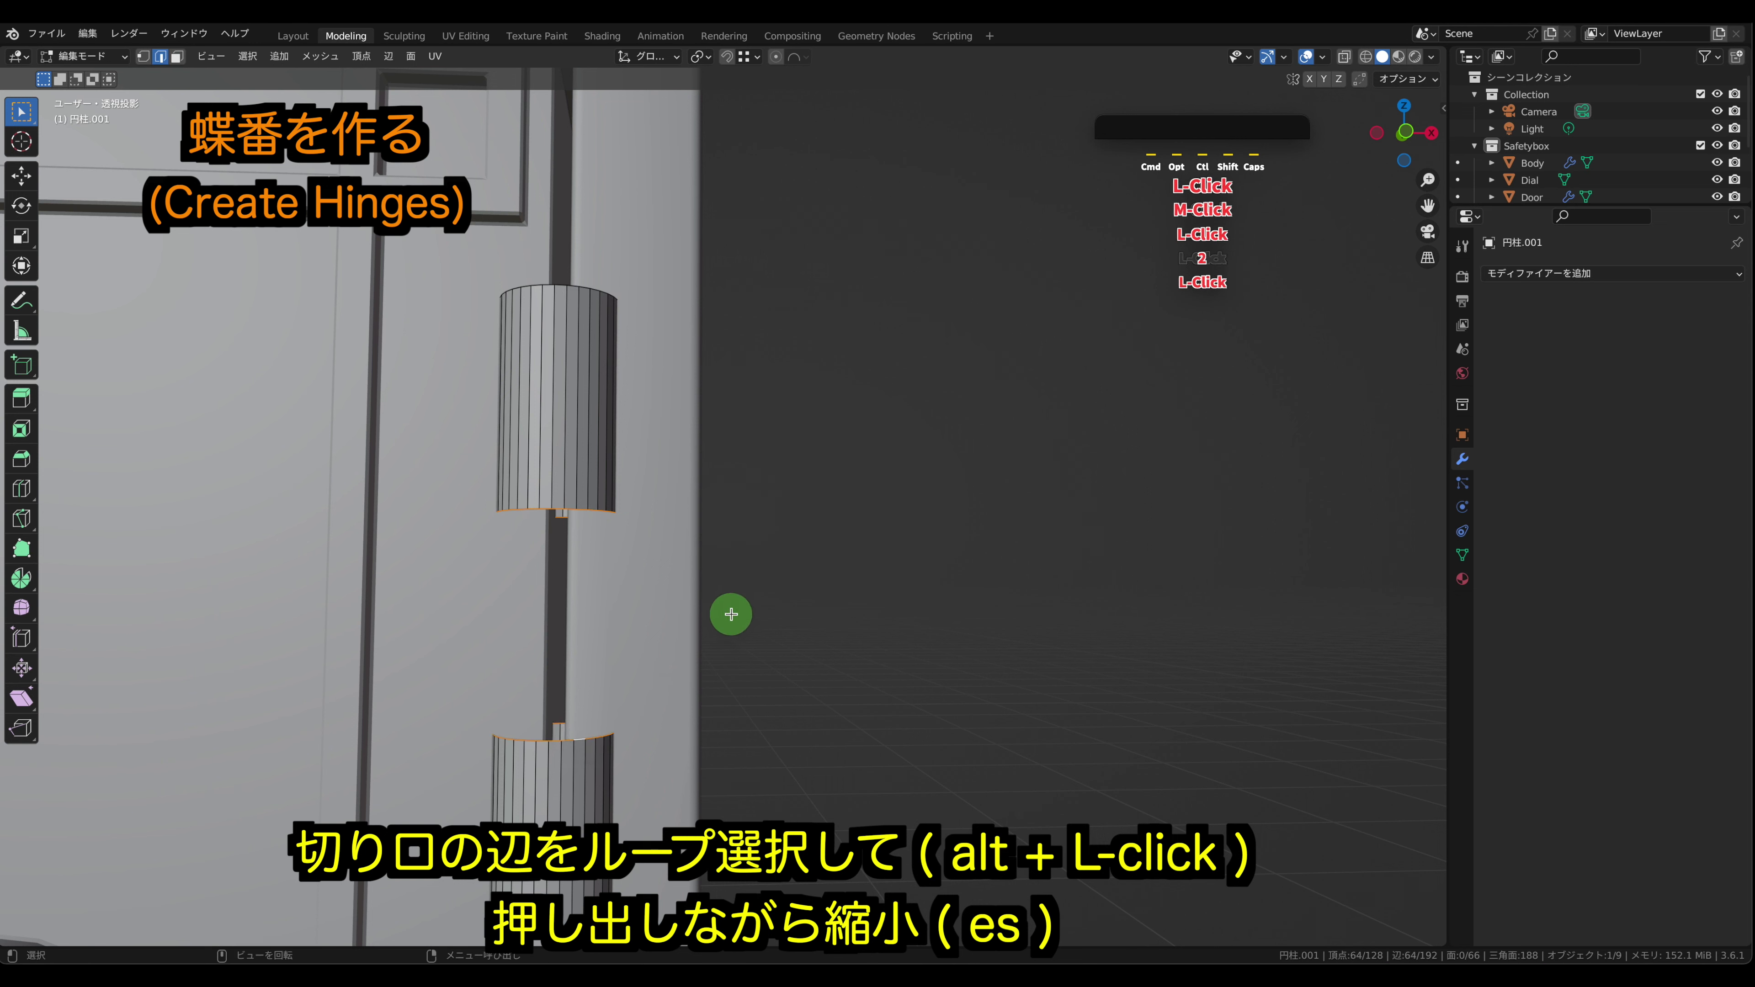
pyautogui.press('e')
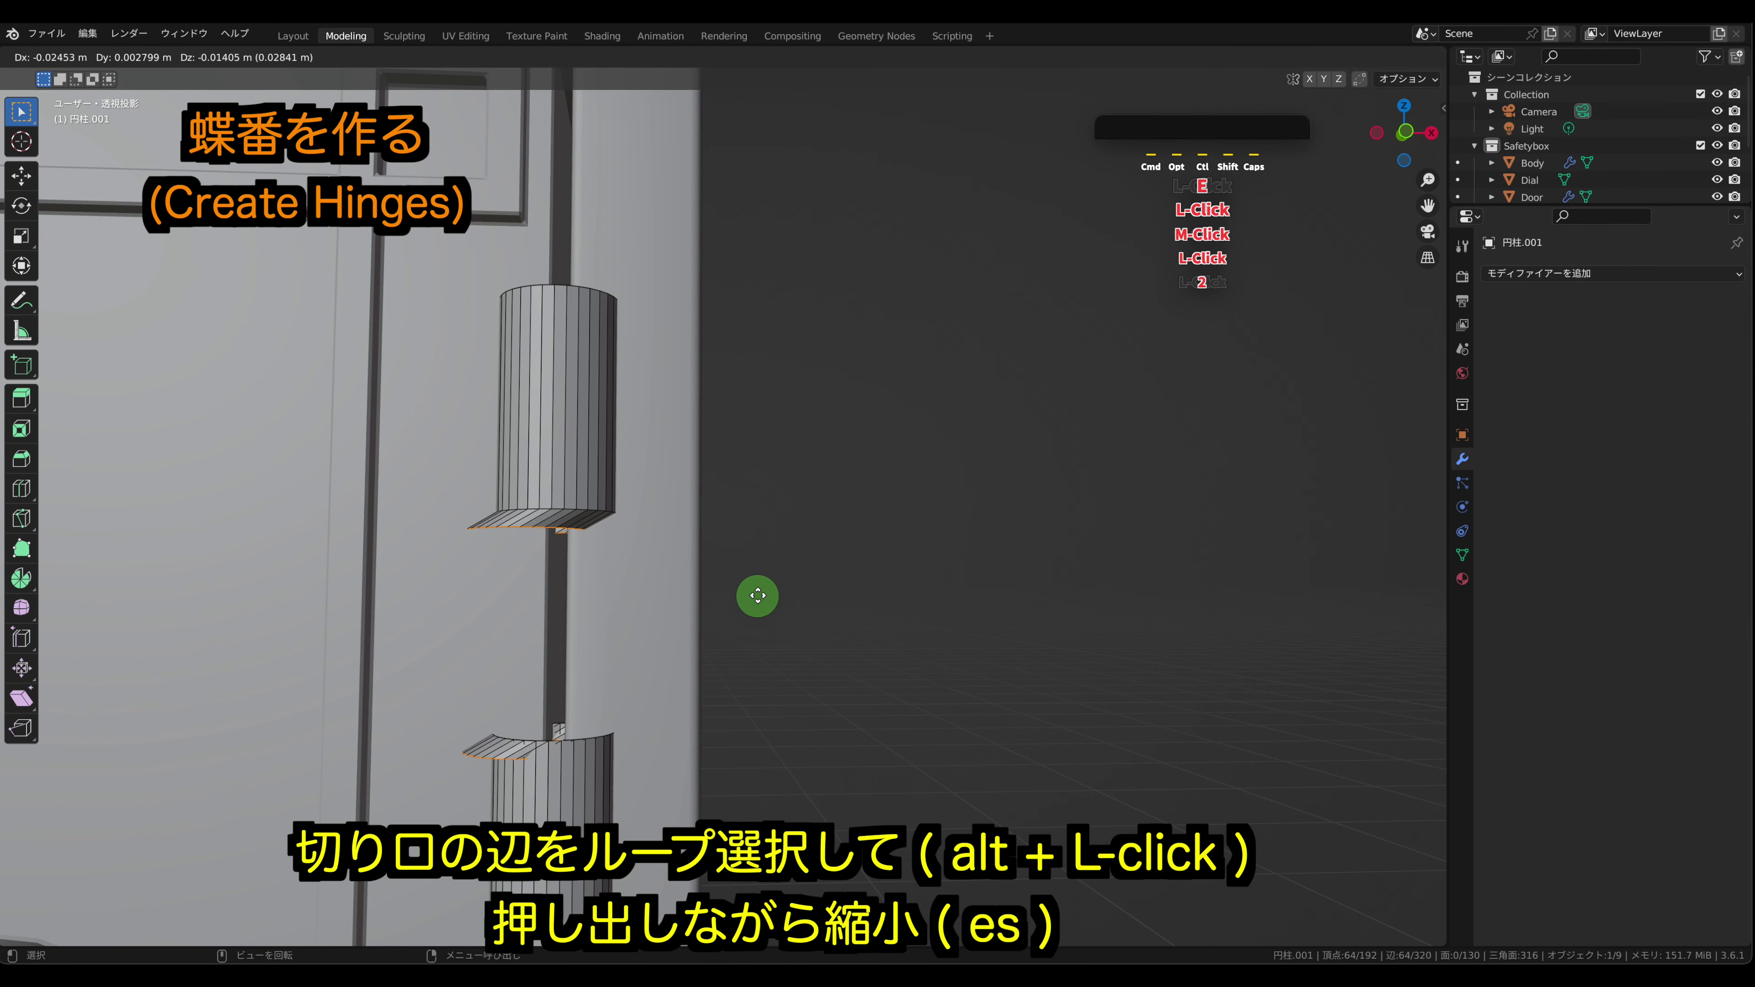
pyautogui.click(758, 596)
pyautogui.press('super+z')
pyautogui.press('s')
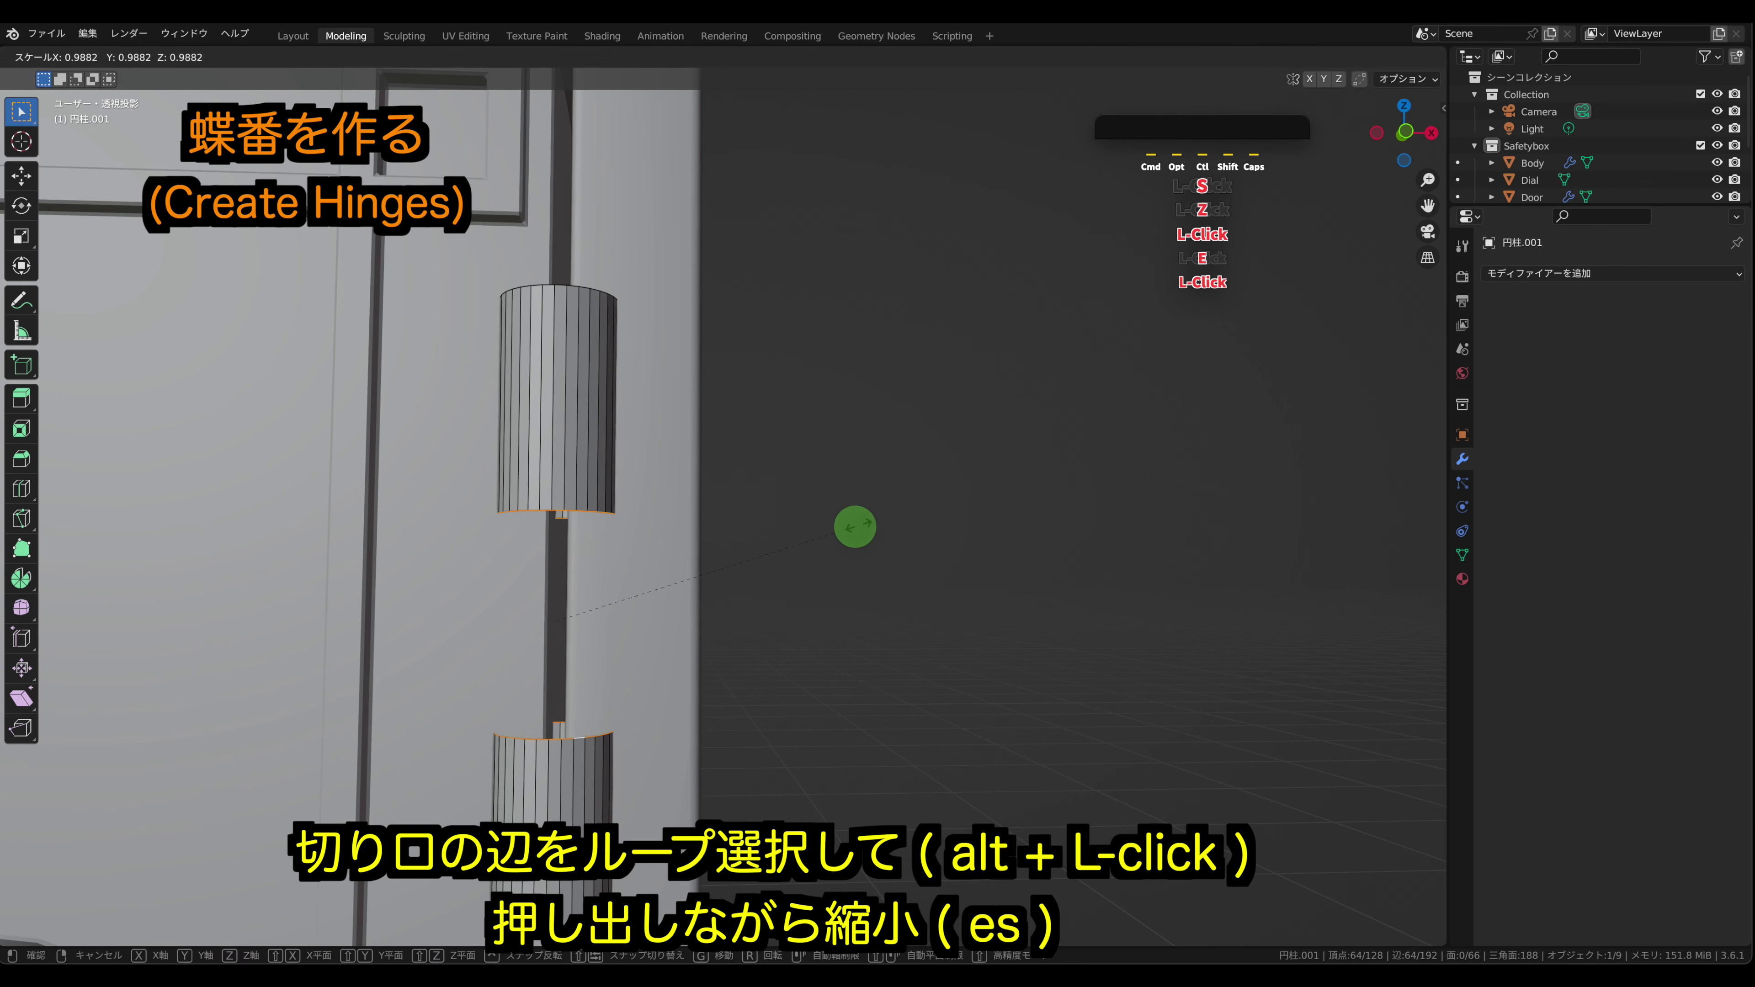
pyautogui.click(836, 544)
pyautogui.press('super+z')
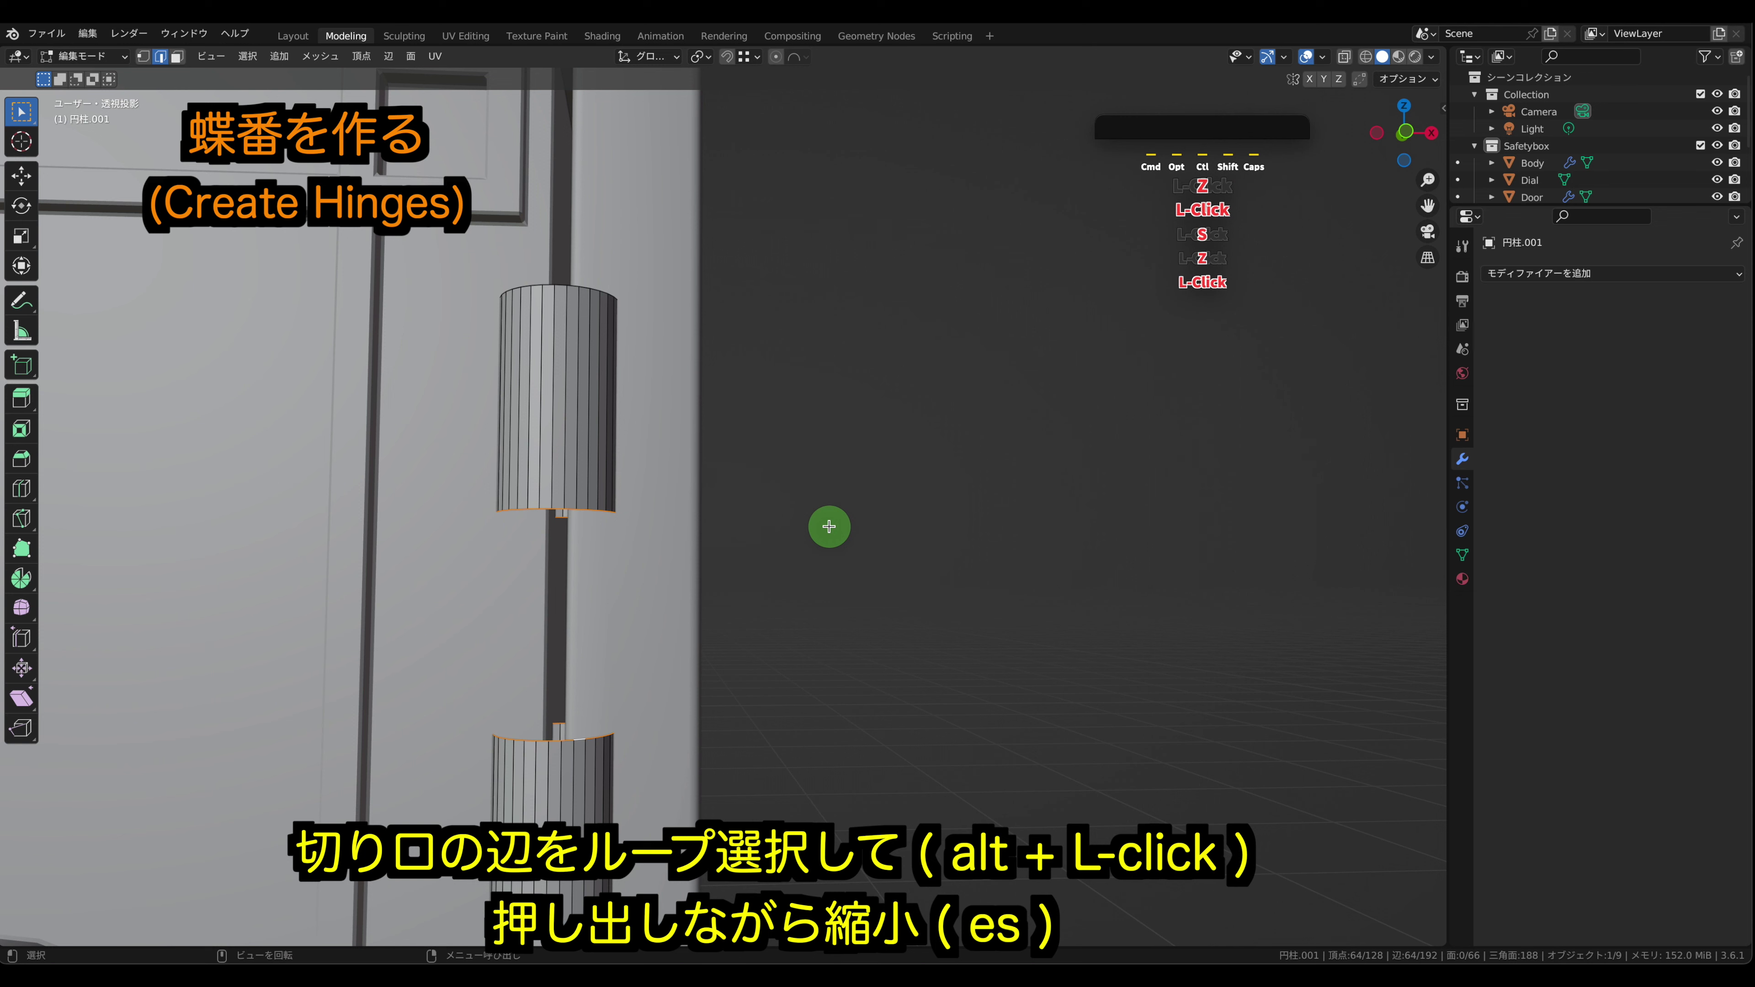
# - Extrude both open edge loops while scaling them down to 0.781
pyautogui.press('e')
pyautogui.press('s')
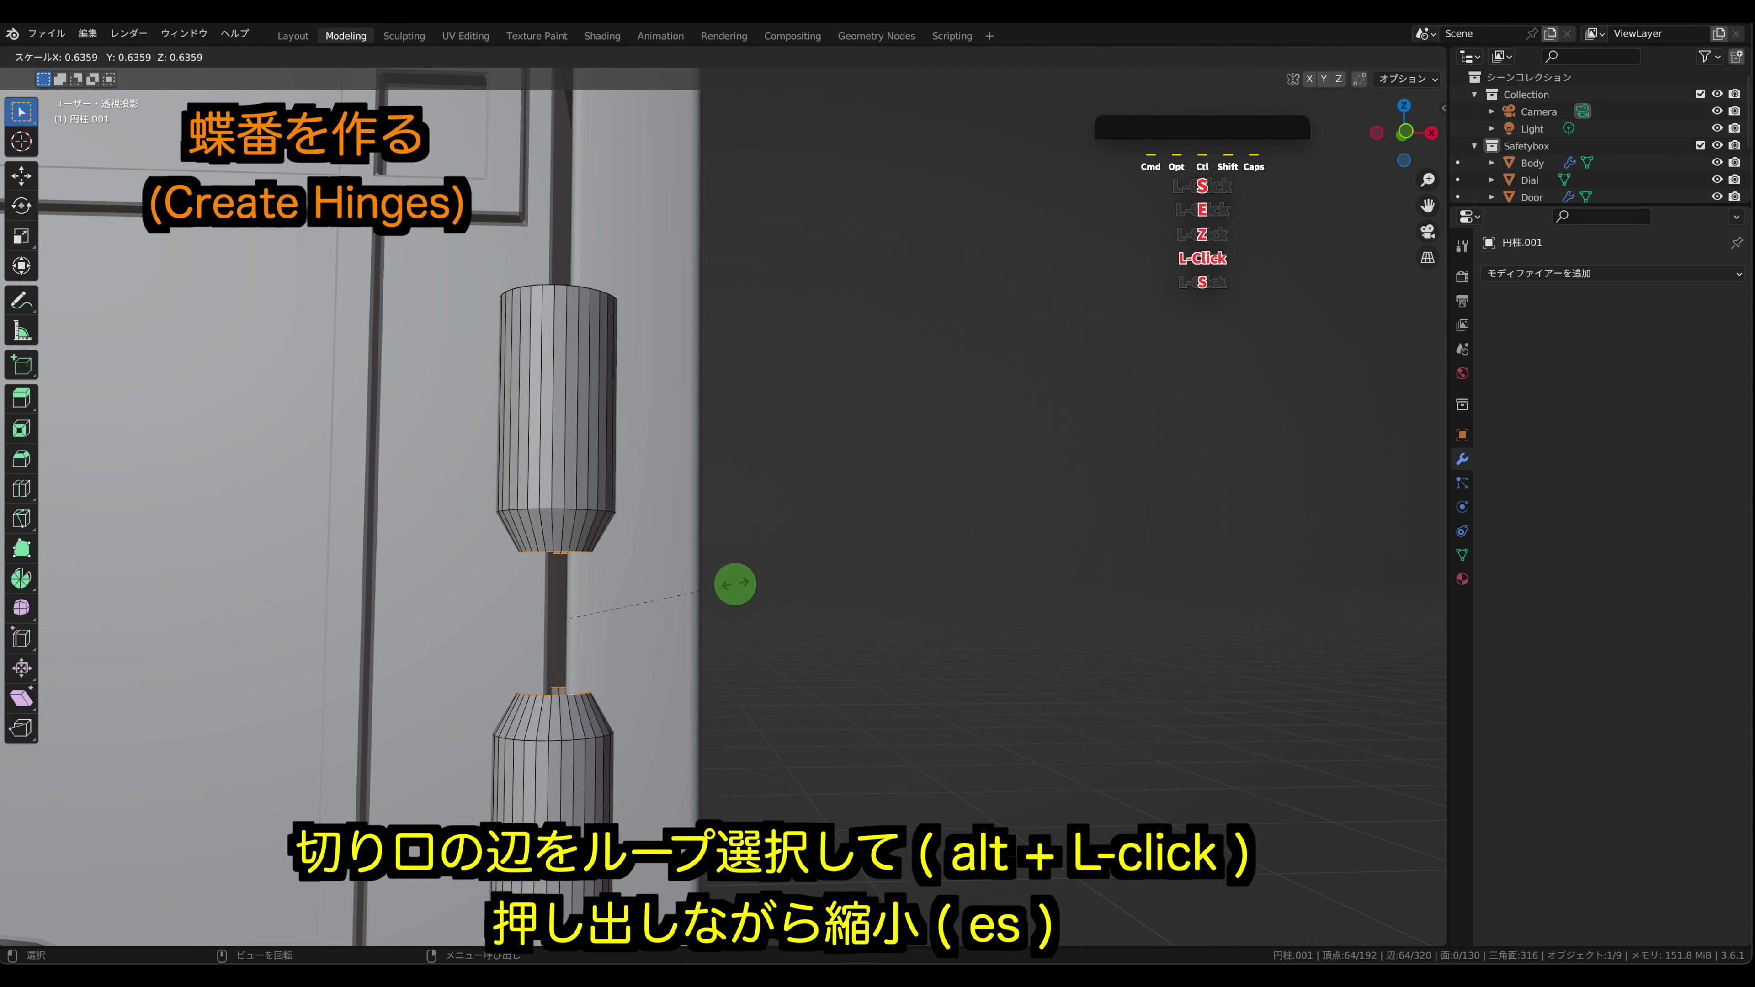
pyautogui.click(765, 538)
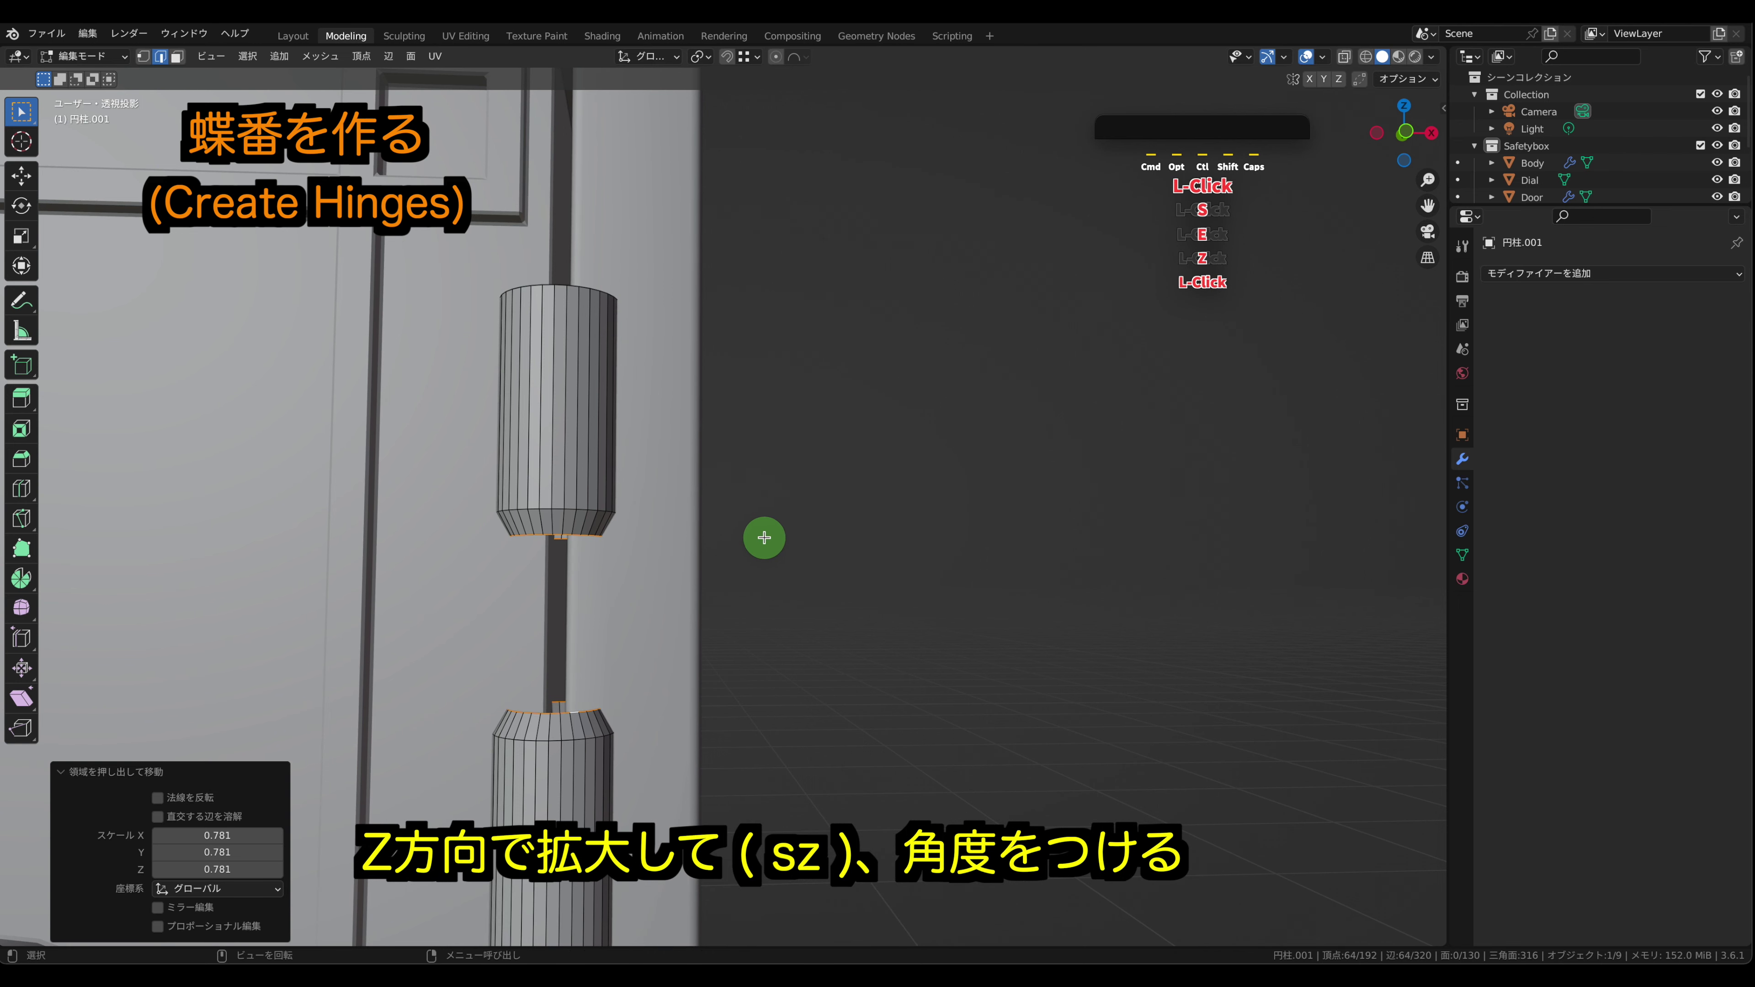
# - Scale the extruded rims by 1.218 along Z and bridge the two edge loops with a narrower core
pyautogui.press('s')
pyautogui.press('z')
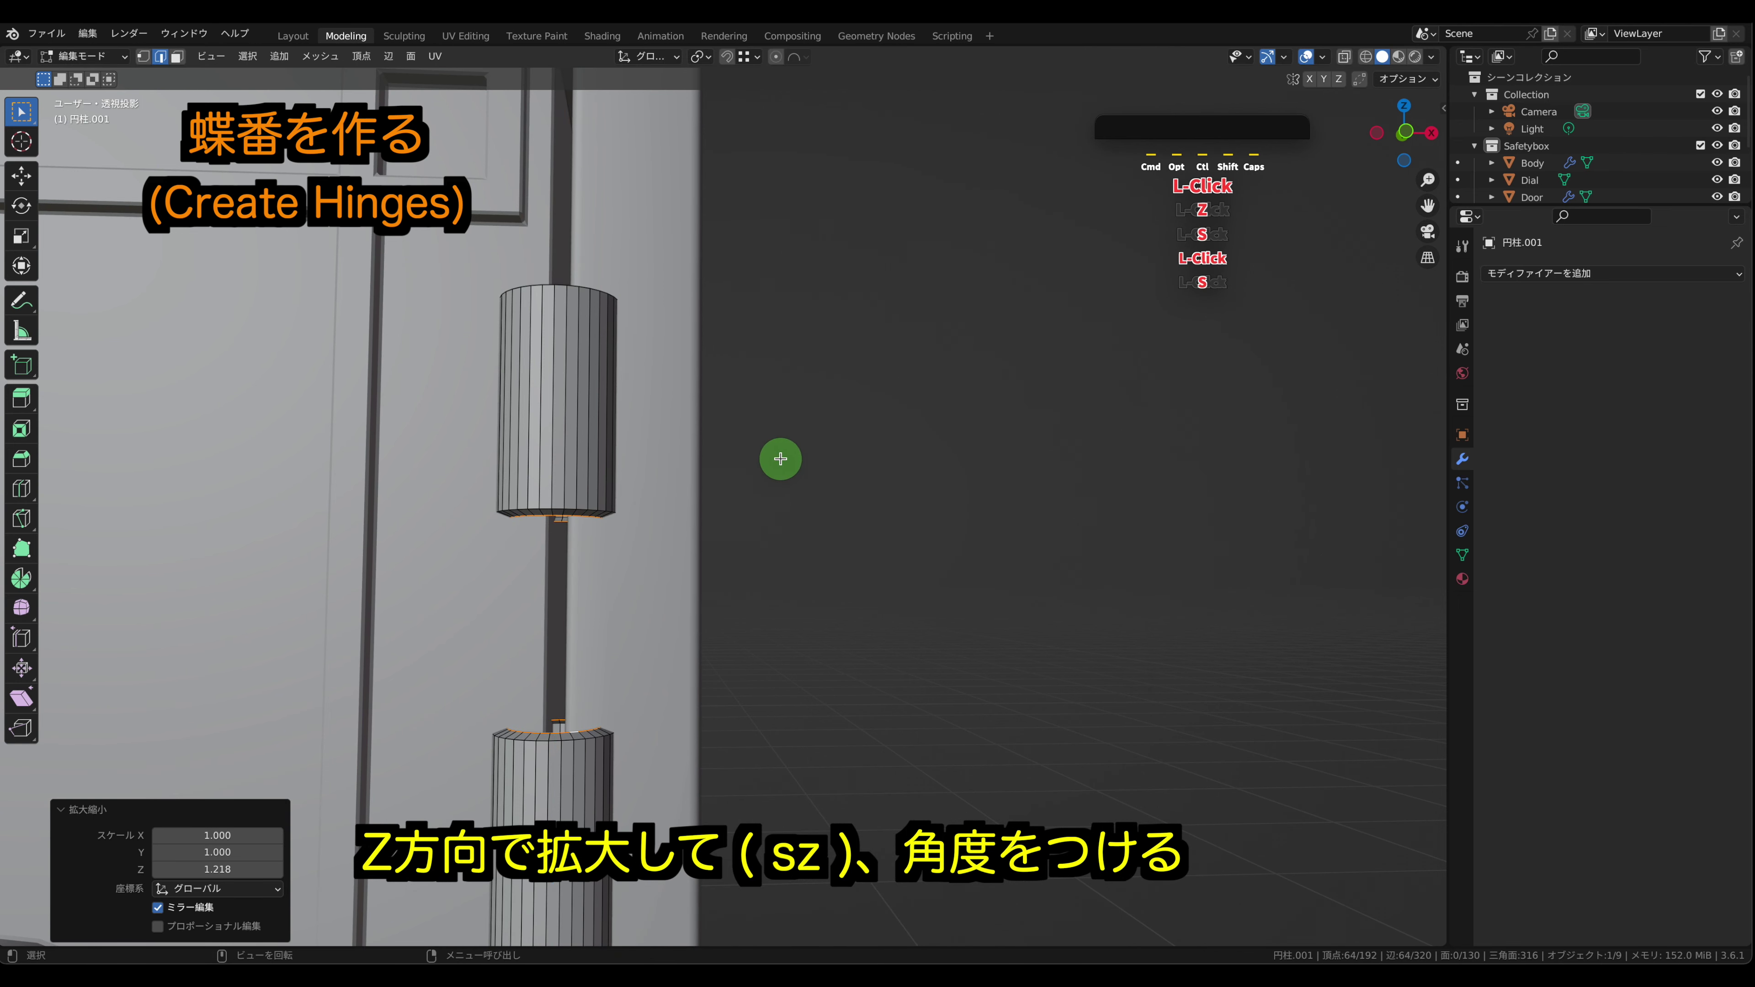
pyautogui.click(388, 56)
pyautogui.click(431, 109)
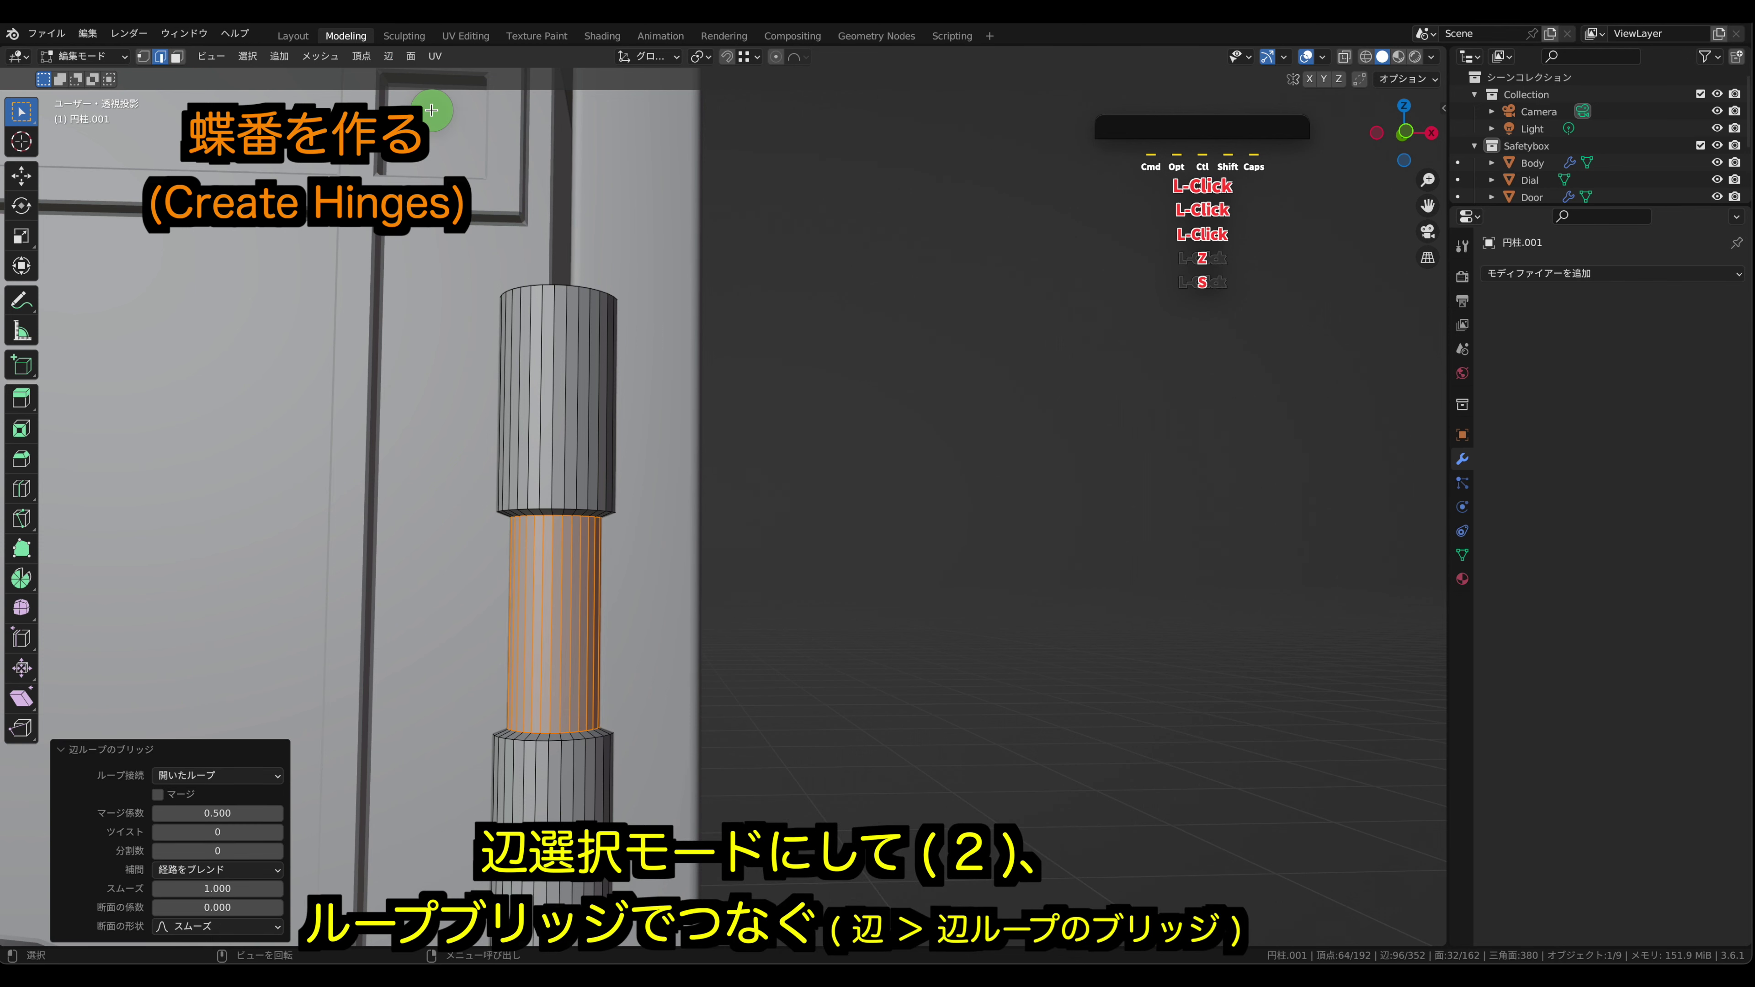
# - Select all vertices of the hinge's stepped middle section and scale them to about 0.08 along Z
pyautogui.click(1404, 132)
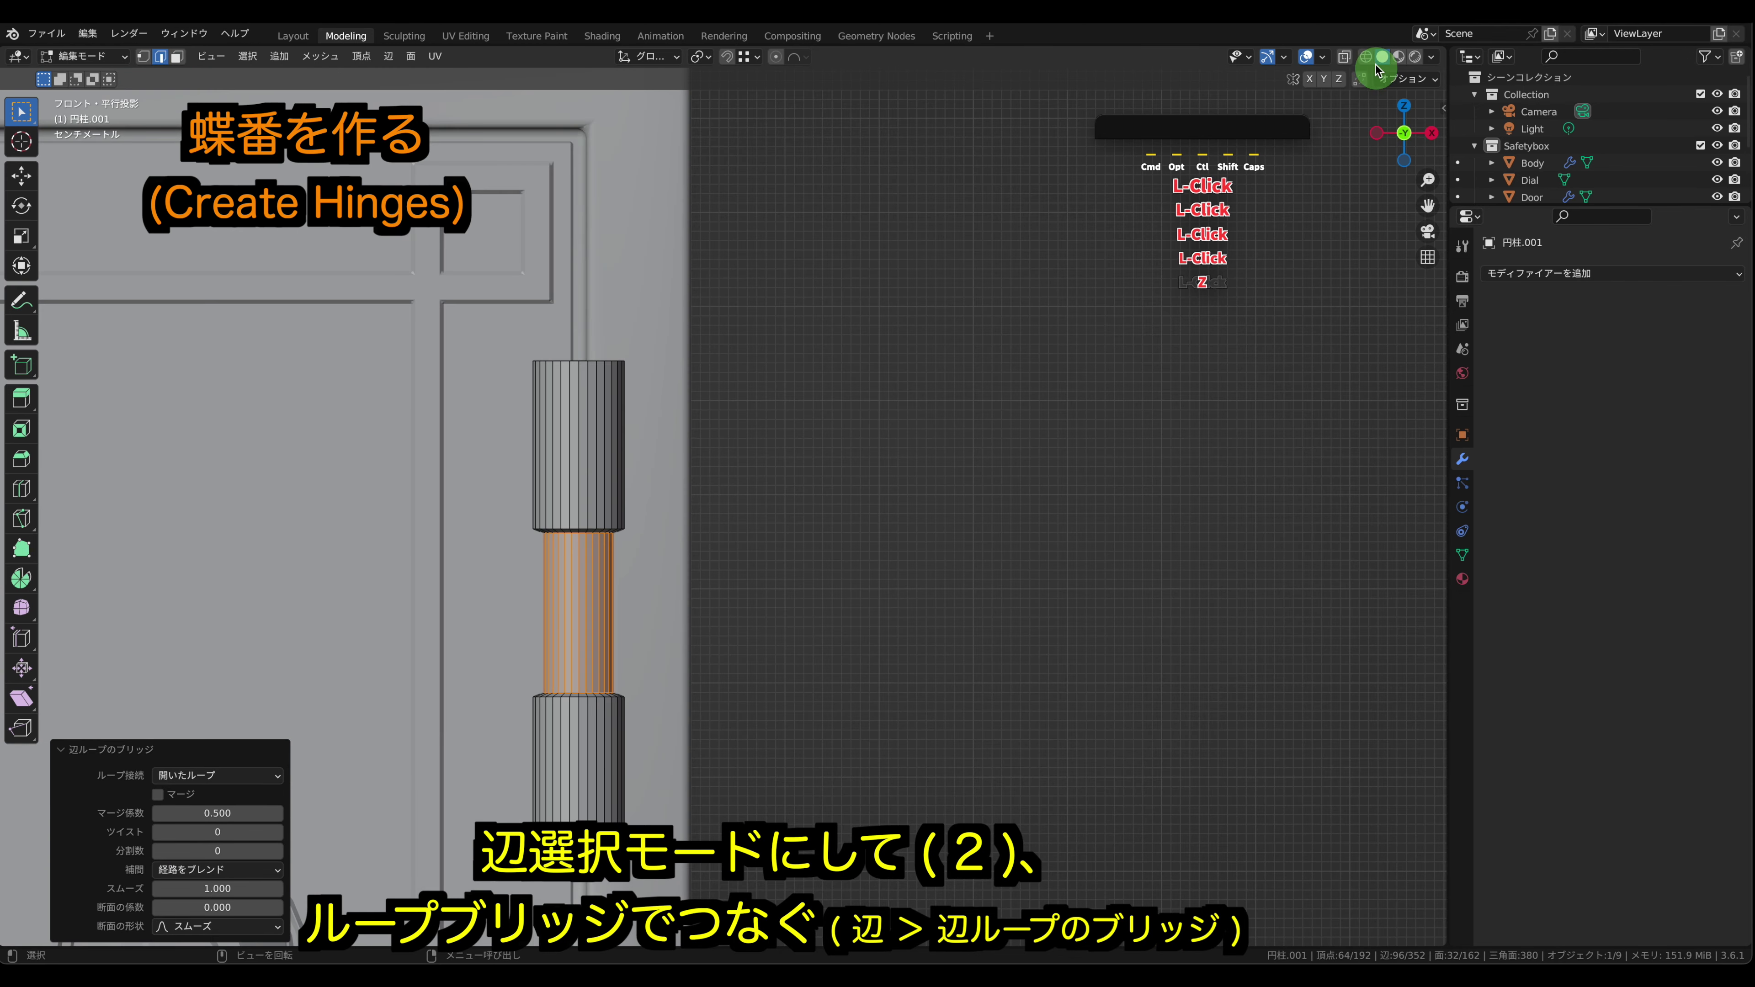
pyautogui.click(1365, 56)
pyautogui.press('1')
pyautogui.moveTo(436, 491); pyautogui.dragTo(684, 709)
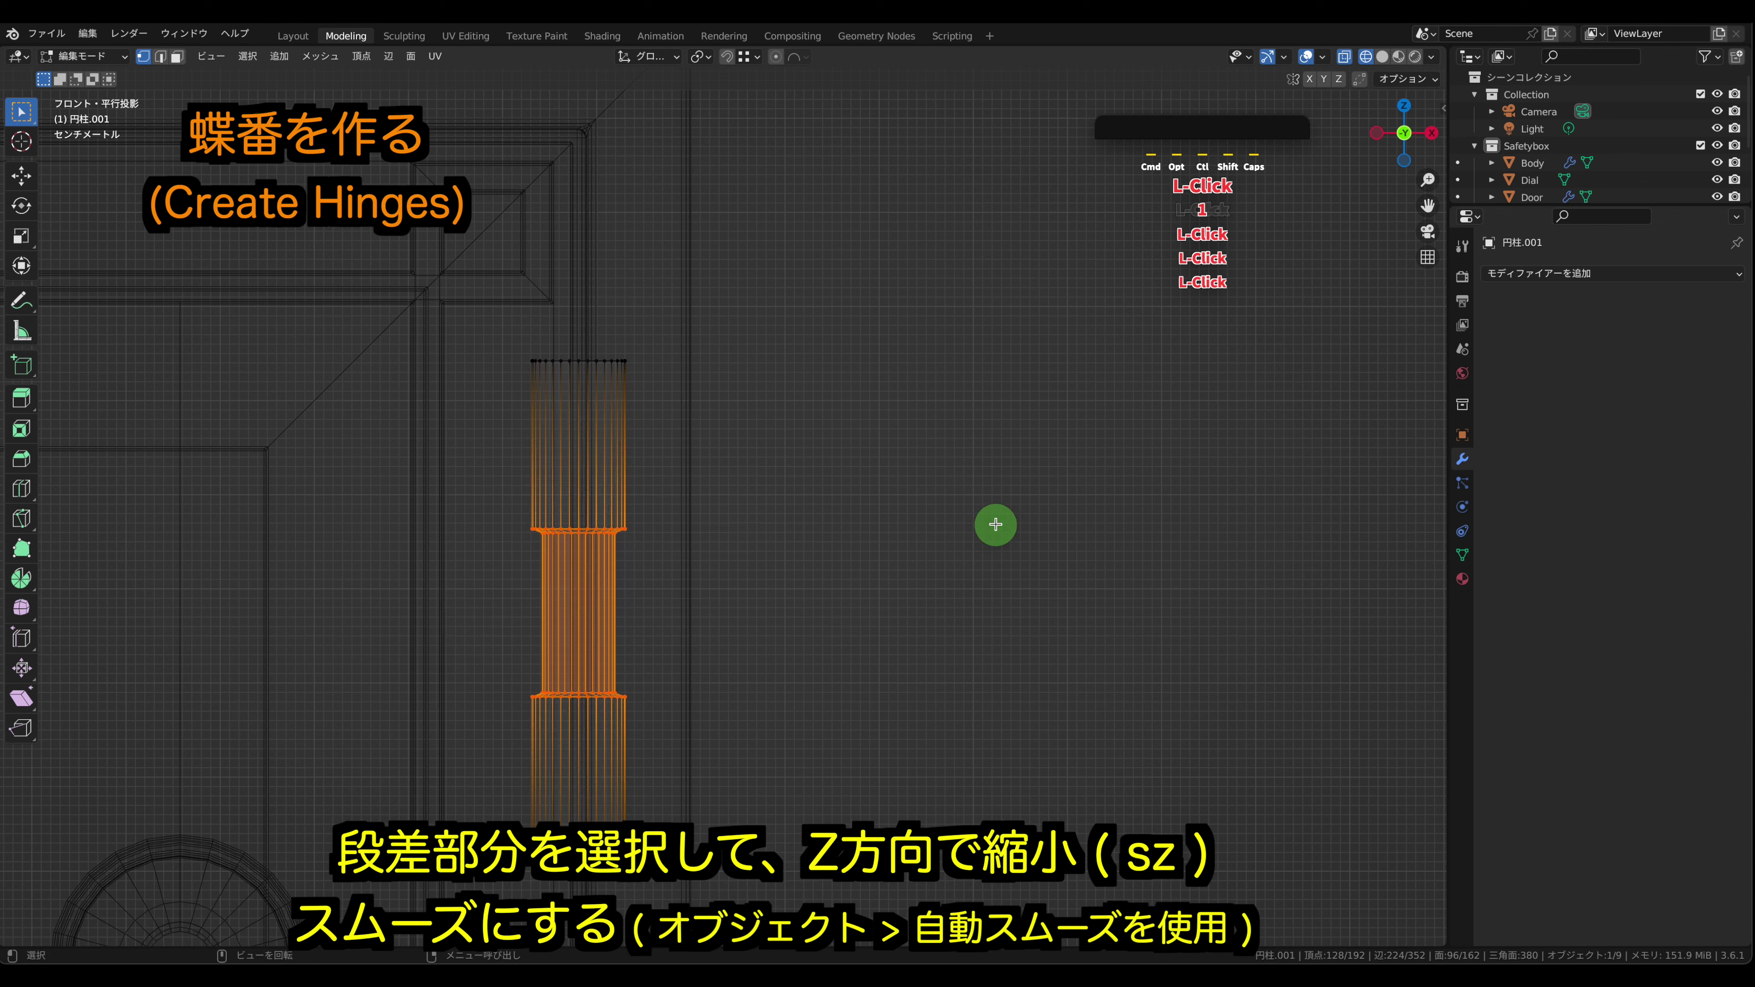
pyautogui.press('s')
pyautogui.press('z')
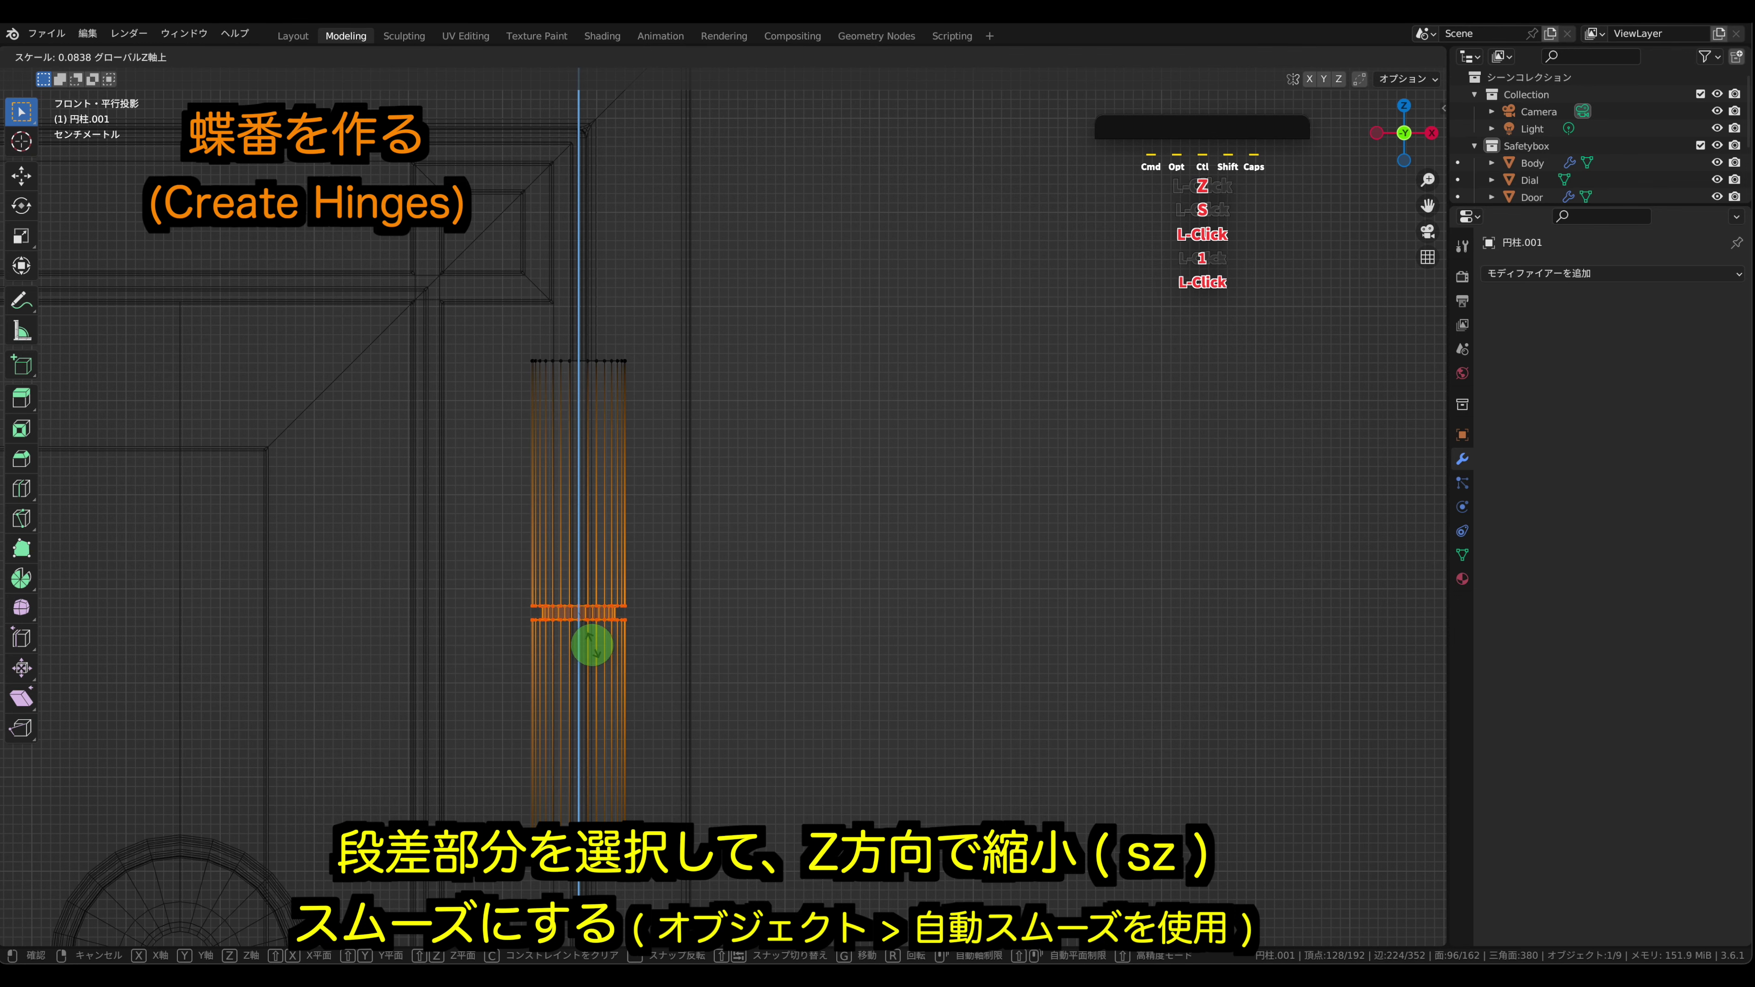
pyautogui.click(588, 637)
# - Return to Object Mode with solid shading and shade the hinge with Auto Smooth at 30°
pyautogui.press('Tab')
pyautogui.click(1382, 56)
pyautogui.scroll(-2, 905, 501)
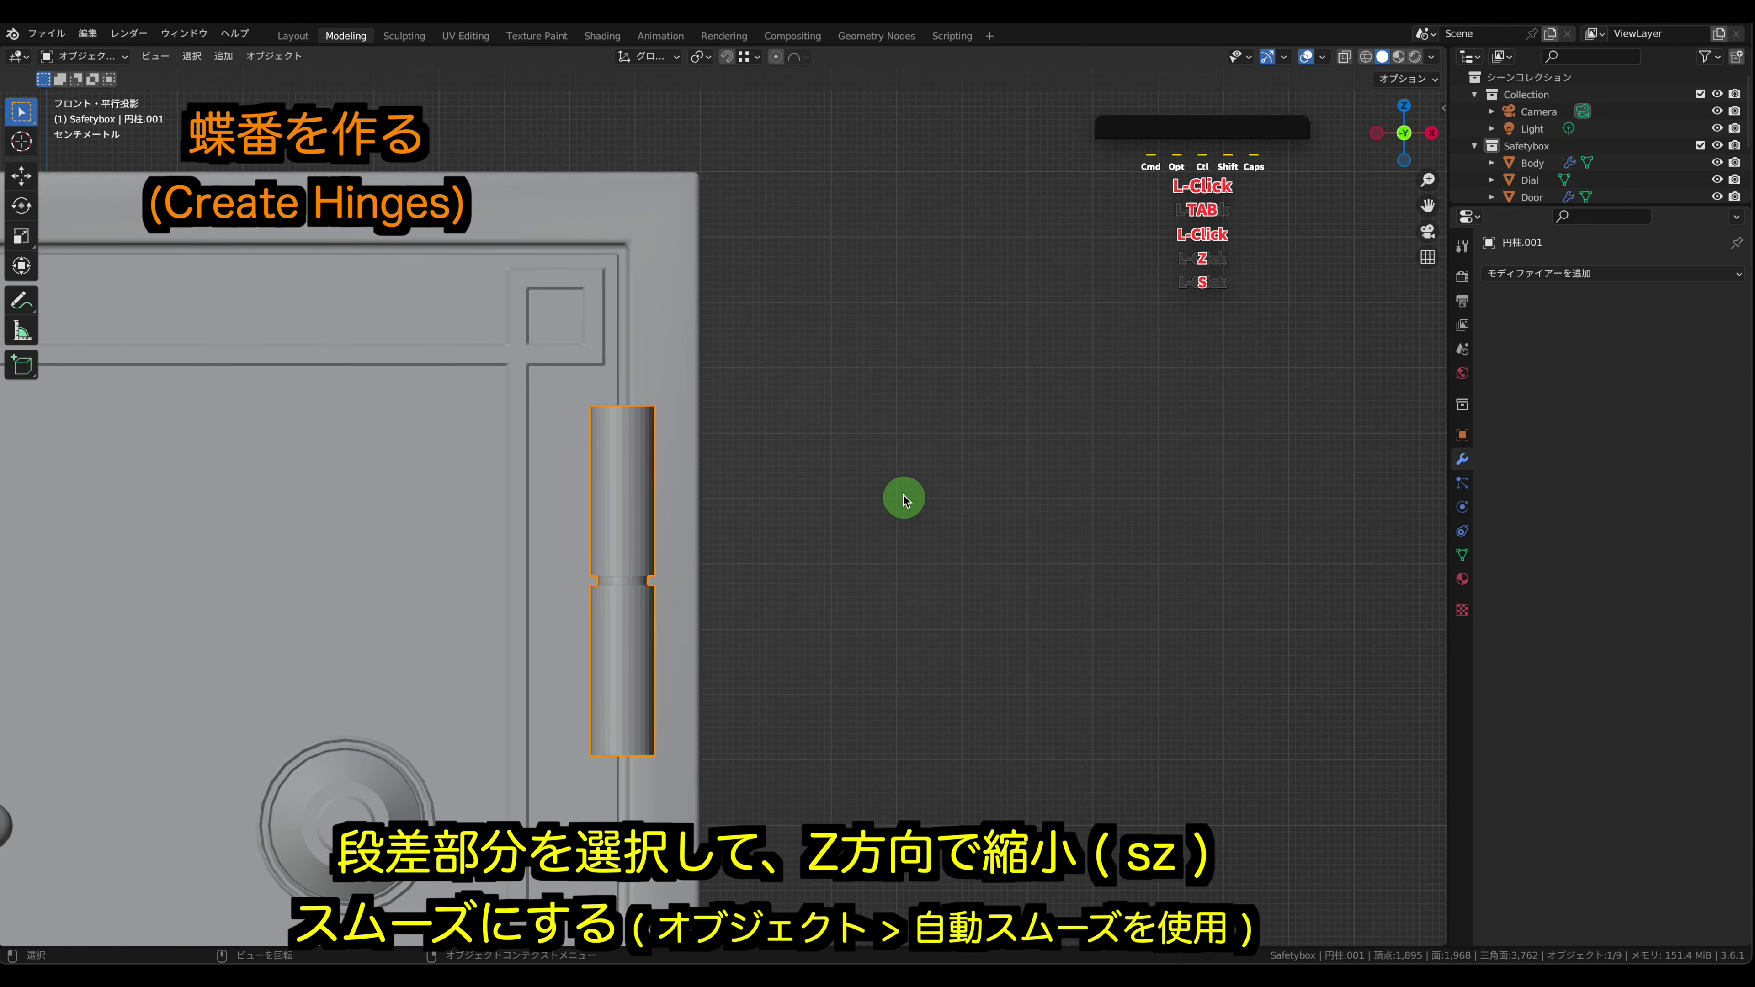
pyautogui.click(274, 56)
pyautogui.click(353, 451)
pyautogui.click(855, 579)
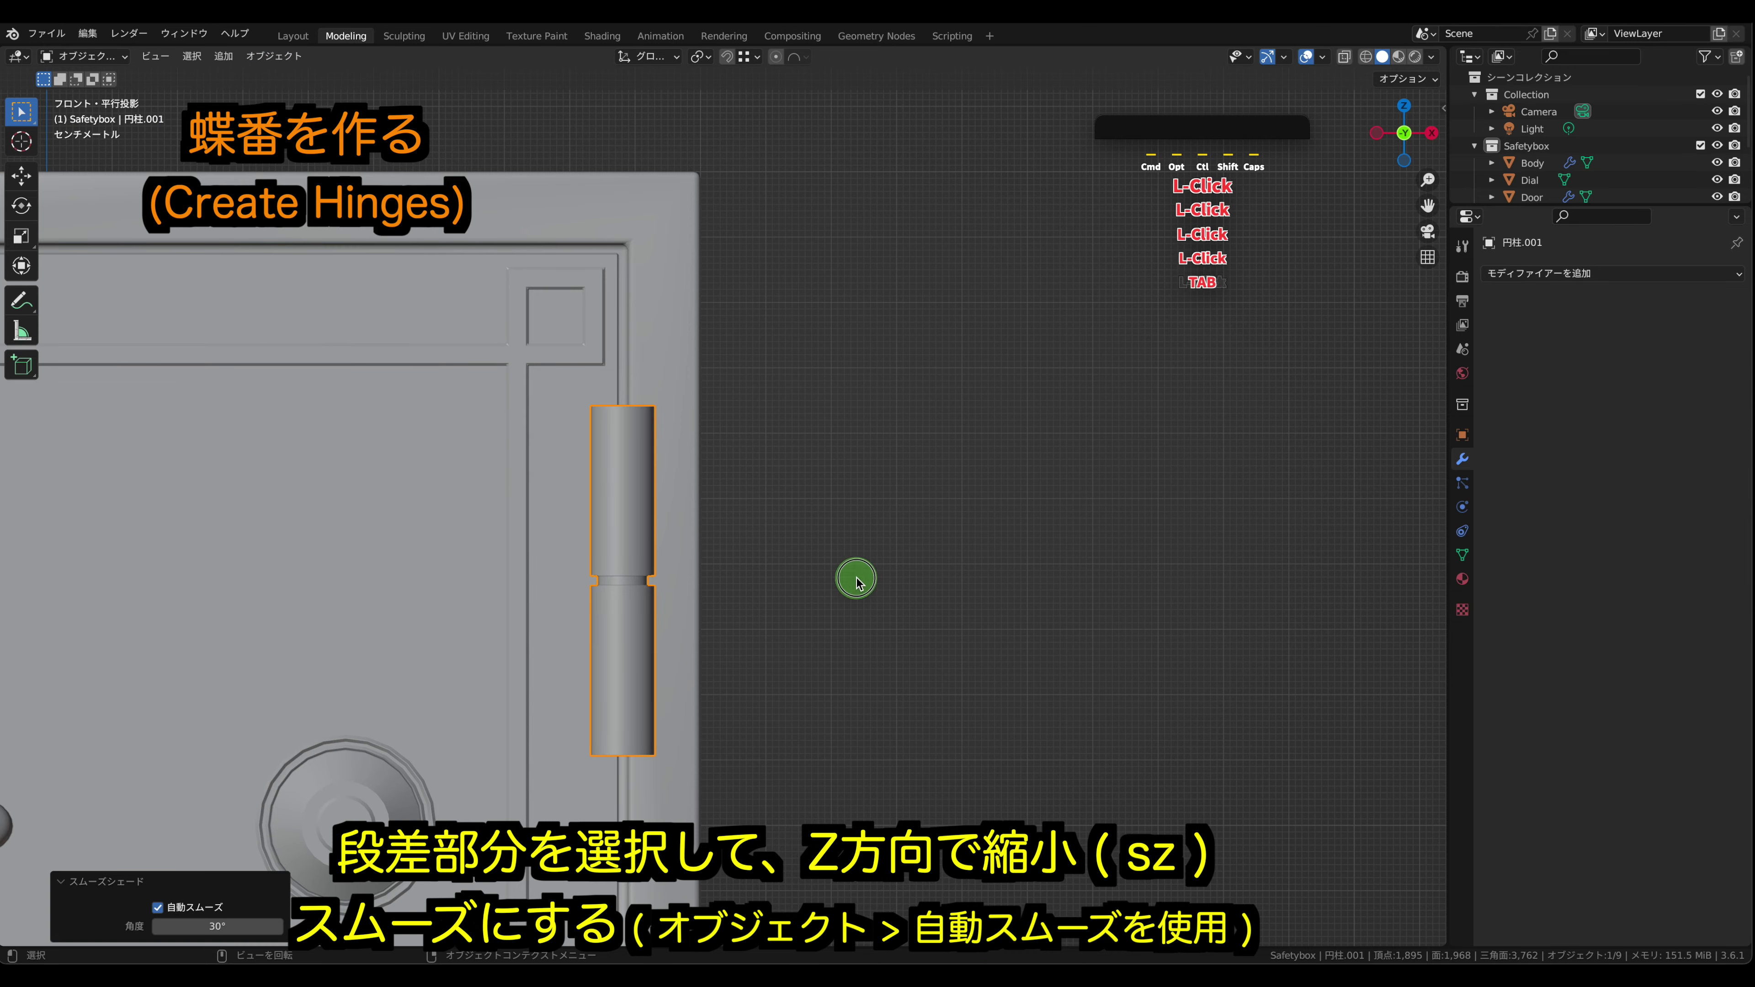
# - Add an Array modifier to the hinge, setting its relative X factor to 0 and disabling the relative offset
pyautogui.scroll(-2, 803, 562)
pyautogui.moveTo(802, 562); pyautogui.dragTo(639, 549, button='middle')
pyautogui.click(661, 550)
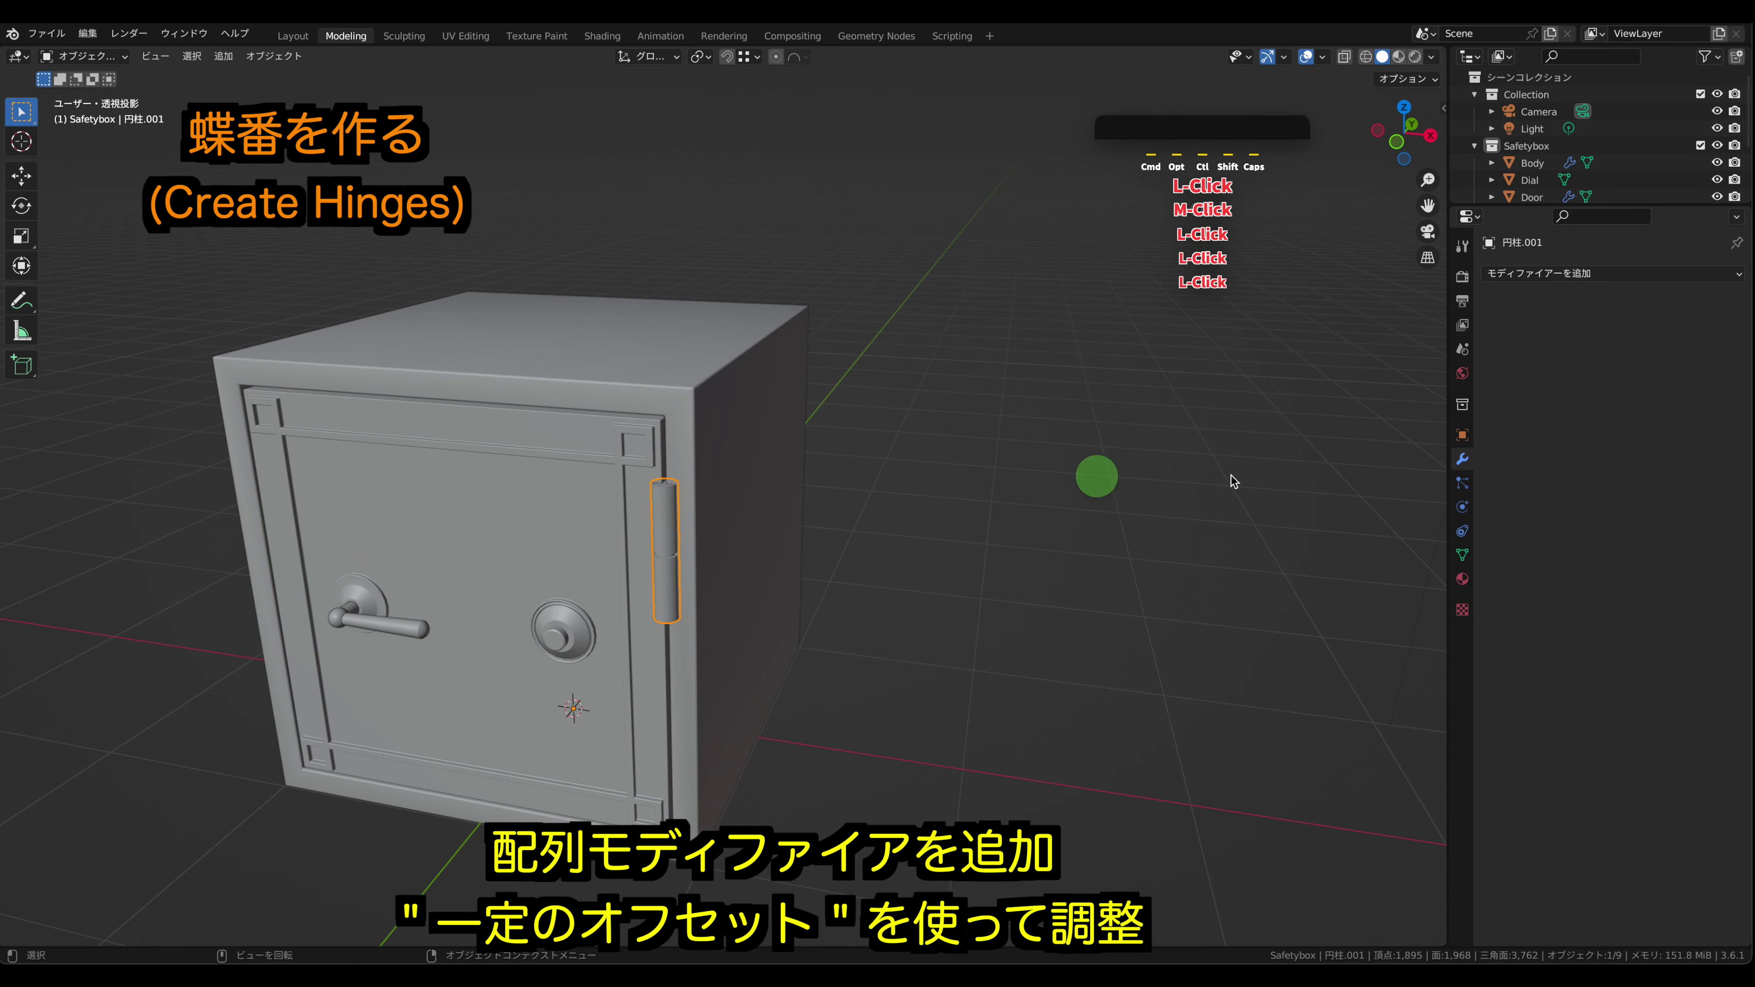
pyautogui.click(1582, 273)
pyautogui.click(1322, 330)
pyautogui.click(1614, 399)
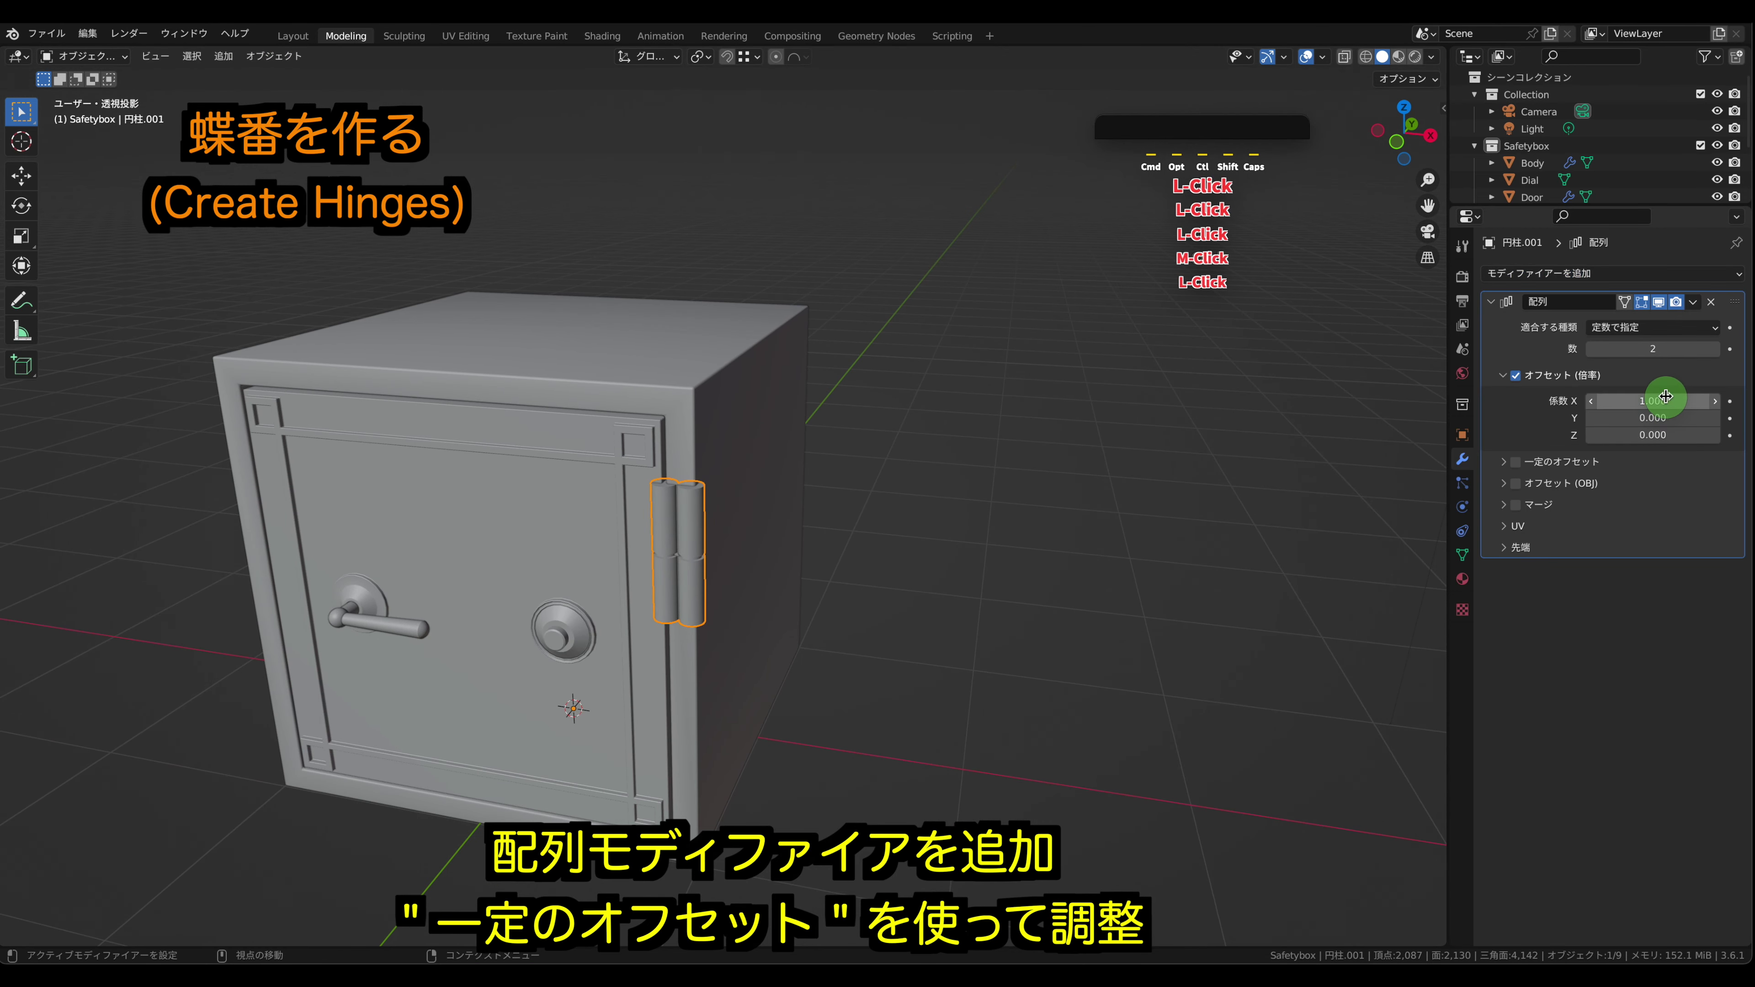
pyautogui.press('BackSpace')
pyautogui.write('0')
pyautogui.press('Return')
pyautogui.click(1515, 376)
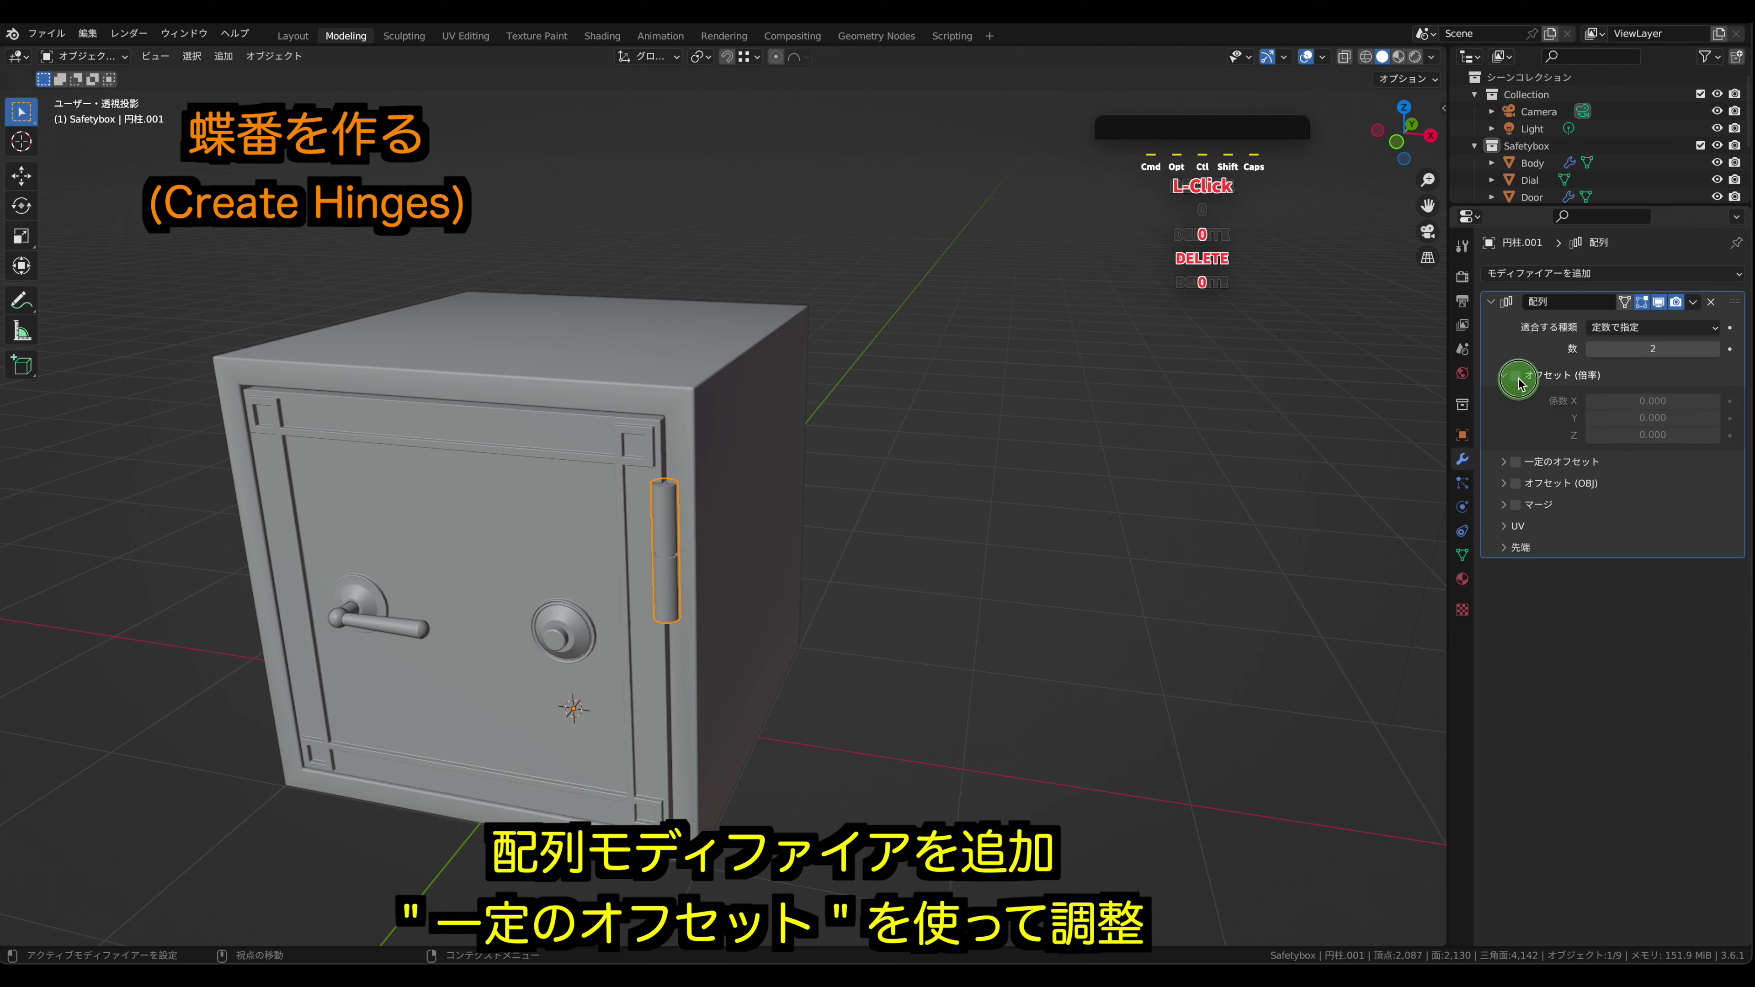
# - Enable the array's constant offset with X 0 m and Z -1 m to place a second hinge below
pyautogui.click(1514, 461)
pyautogui.click(1504, 463)
pyautogui.click(1654, 519)
pyautogui.write('1')
pyautogui.press('Return')
pyautogui.click(1654, 488)
pyautogui.write('0')
pyautogui.press('Return')
pyautogui.click(1665, 521)
pyautogui.write('-1')
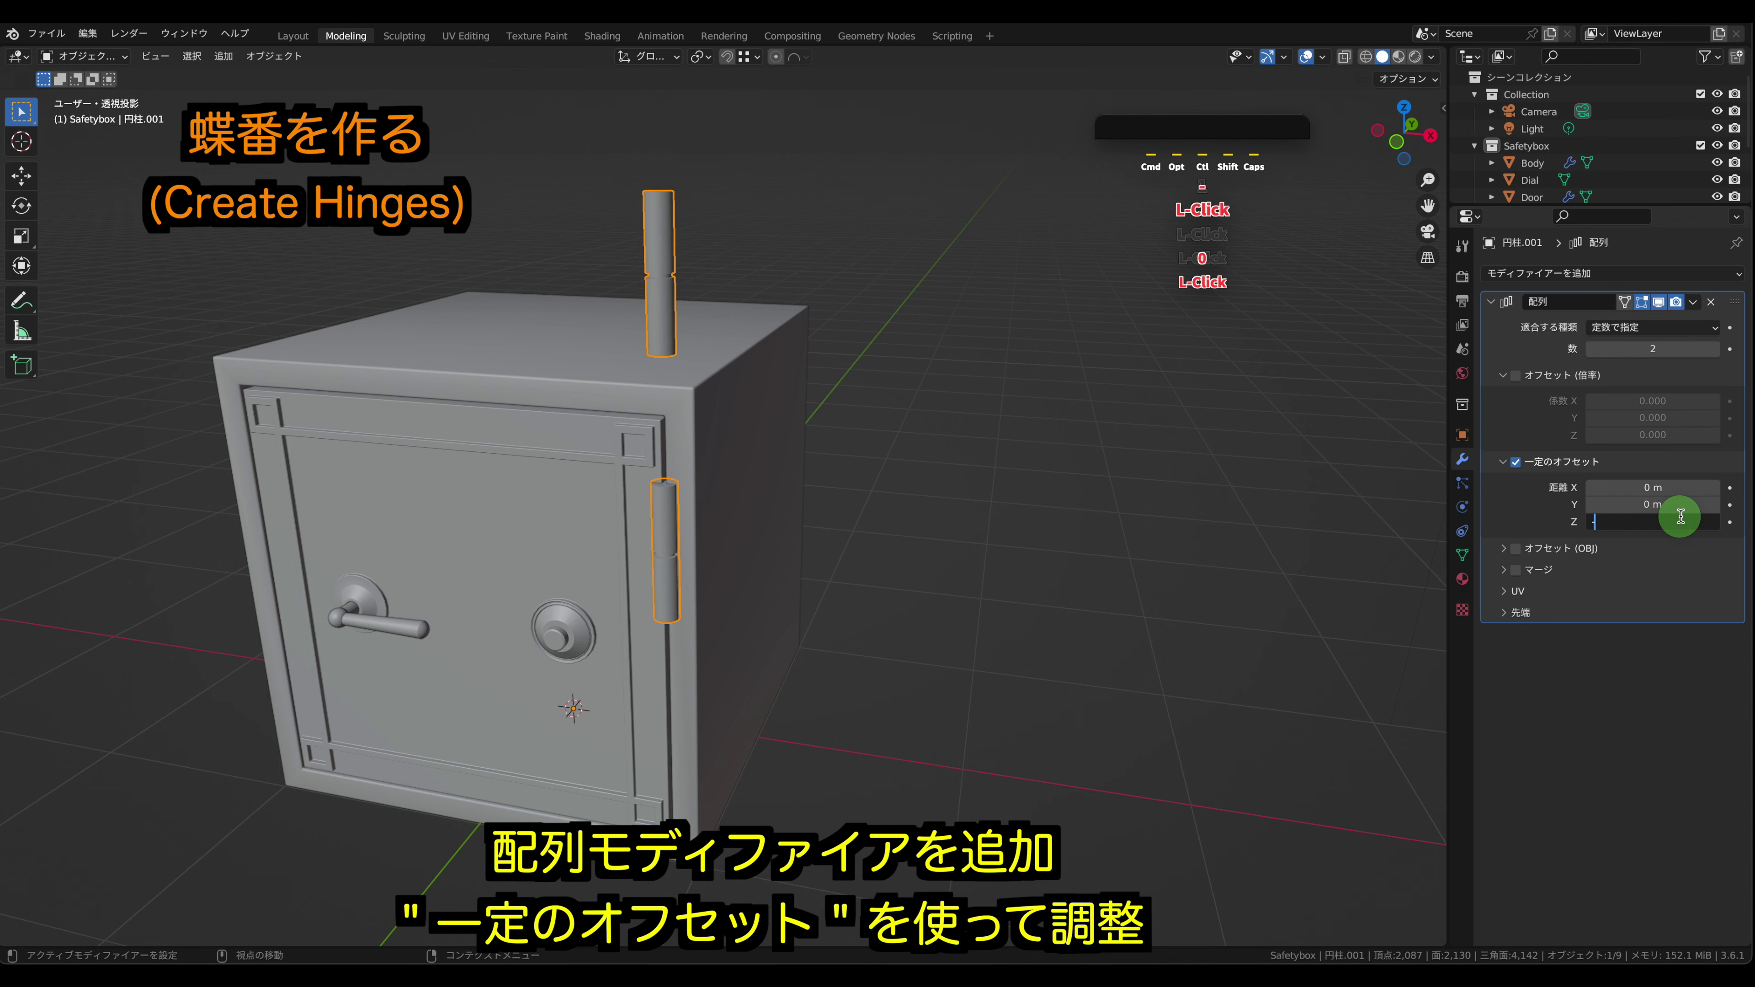
pyautogui.press('Return')
pyautogui.moveTo(984, 443); pyautogui.dragTo(993, 404, button='middle')
pyautogui.scroll(4, 860, 479)
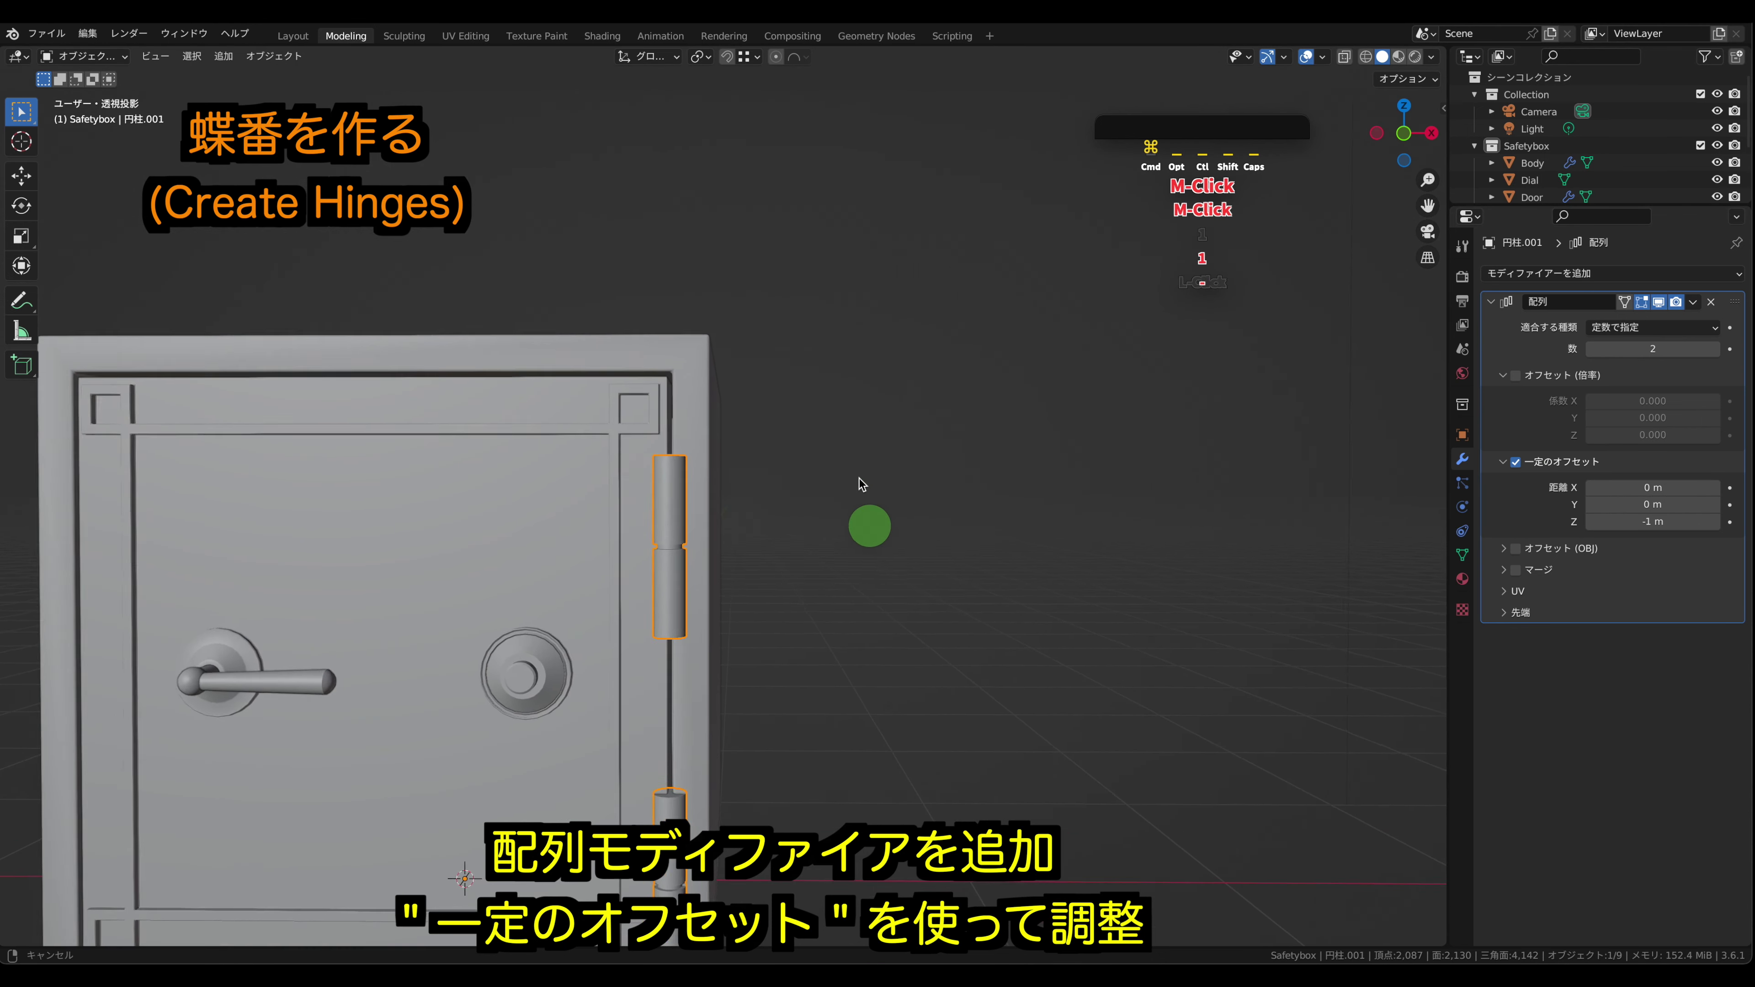
# - In front view, set the hinge array's constant Z offset to -0.76 m, then deselect and switch to material preview shading
pyautogui.click(1403, 131)
pyautogui.keyDown('shift'); pyautogui.moveTo(726, 601); pyautogui.dragTo(837, 483, button='middle'); pyautogui.keyUp('shift')
pyautogui.moveTo(1661, 513); pyautogui.dragTo(1672, 520)
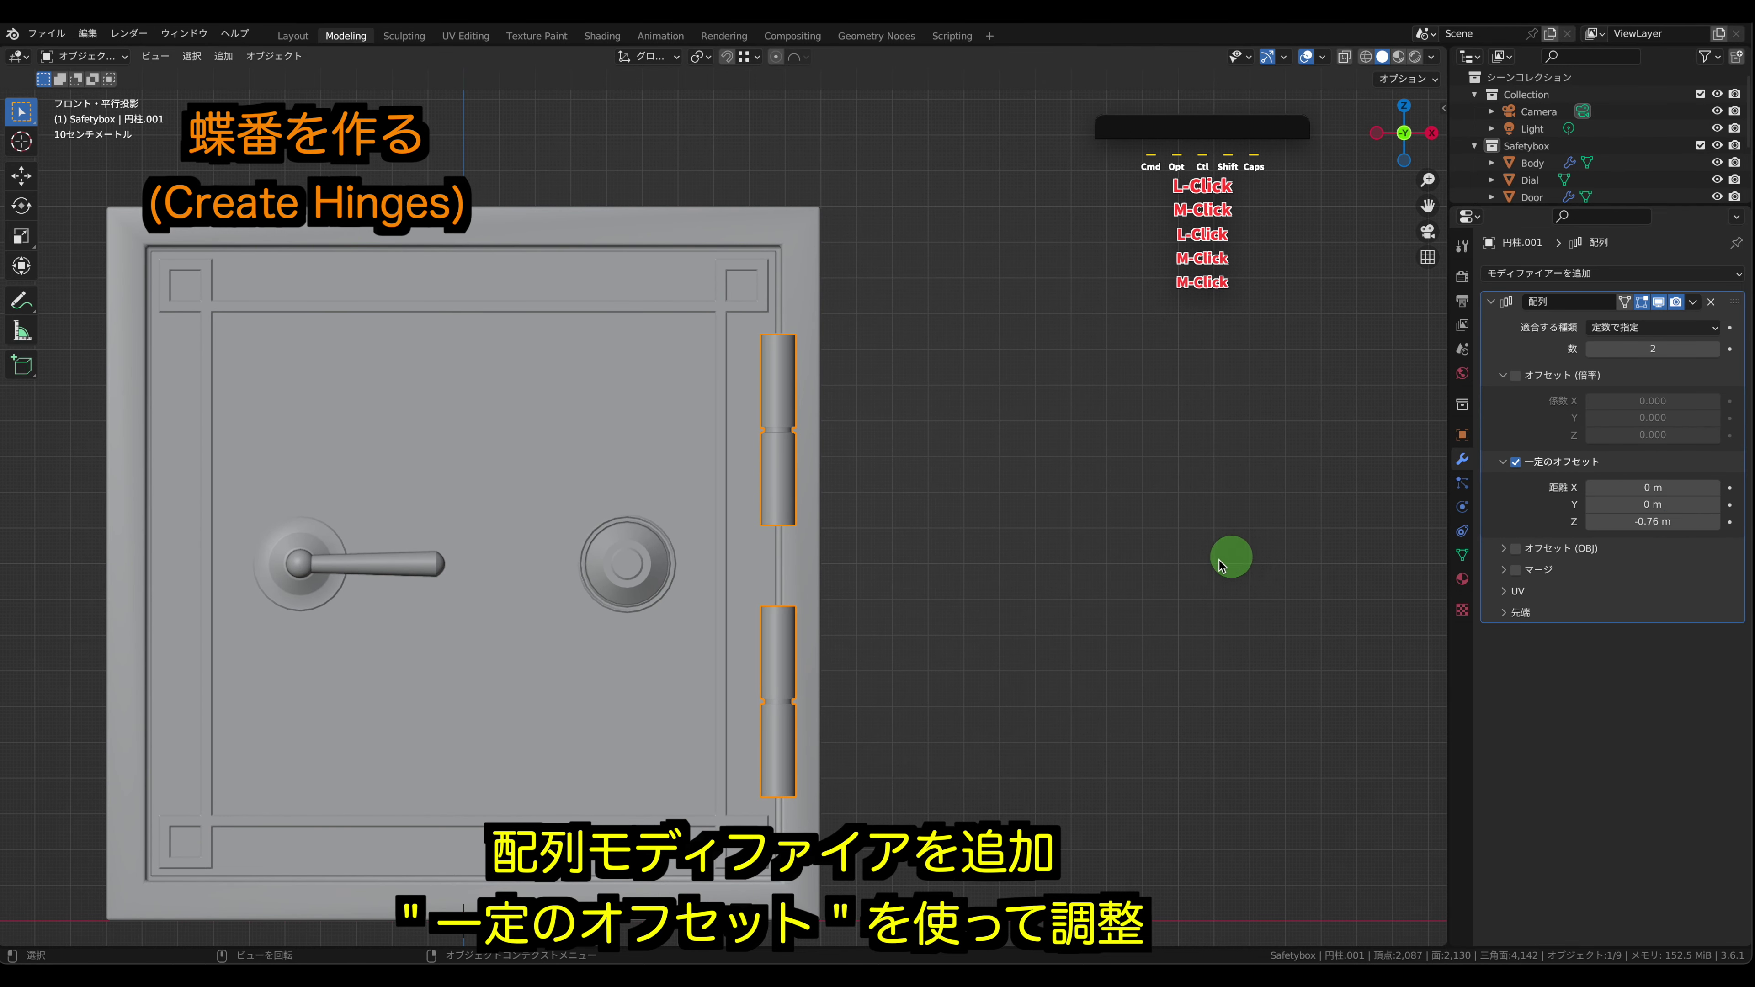
pyautogui.click(1227, 560)
pyautogui.click(1399, 55)
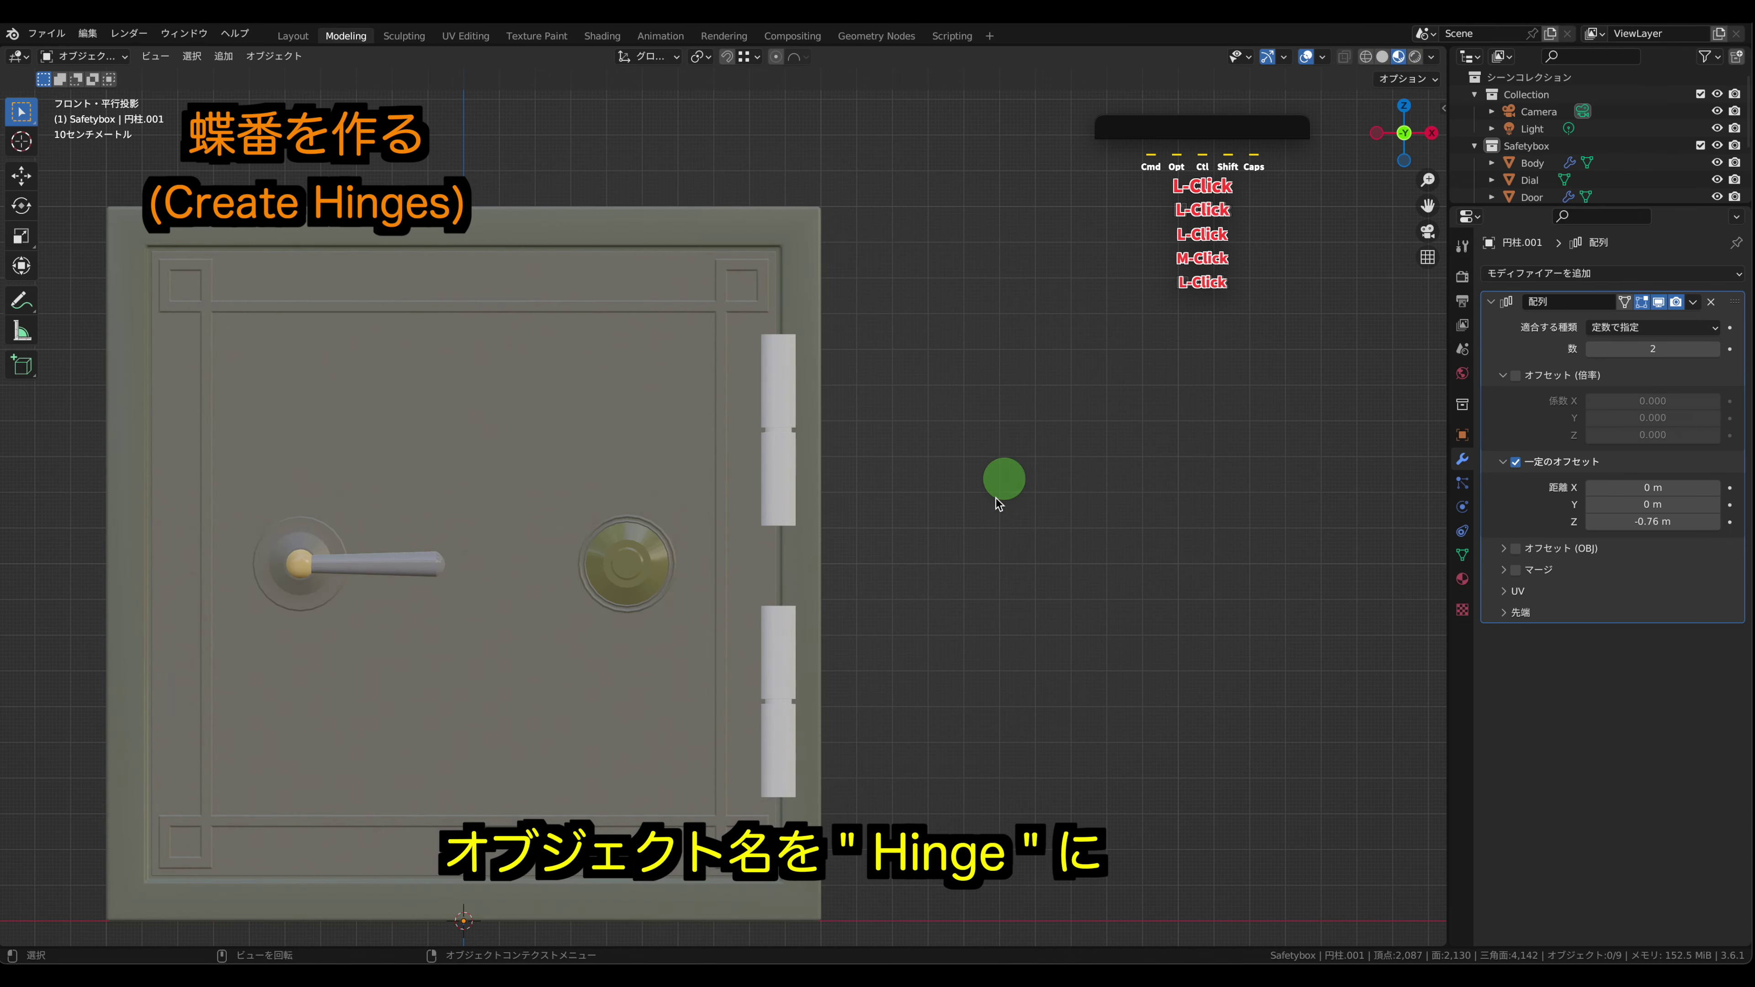
# - Enlarge the Outliner and rename the sphere object ICO球 at the lever's base as Lever2
pyautogui.moveTo(1002, 479)
pyautogui.mouseDown(button='middle')
pyautogui.moveTo(995, 510)
pyautogui.moveTo(1021, 501)
pyautogui.mouseUp(button='middle')
pyautogui.press('Tab')
pyautogui.press('Tab')
pyautogui.click(777, 392)
pyautogui.moveTo(1491, 205); pyautogui.dragTo(1493, 322)
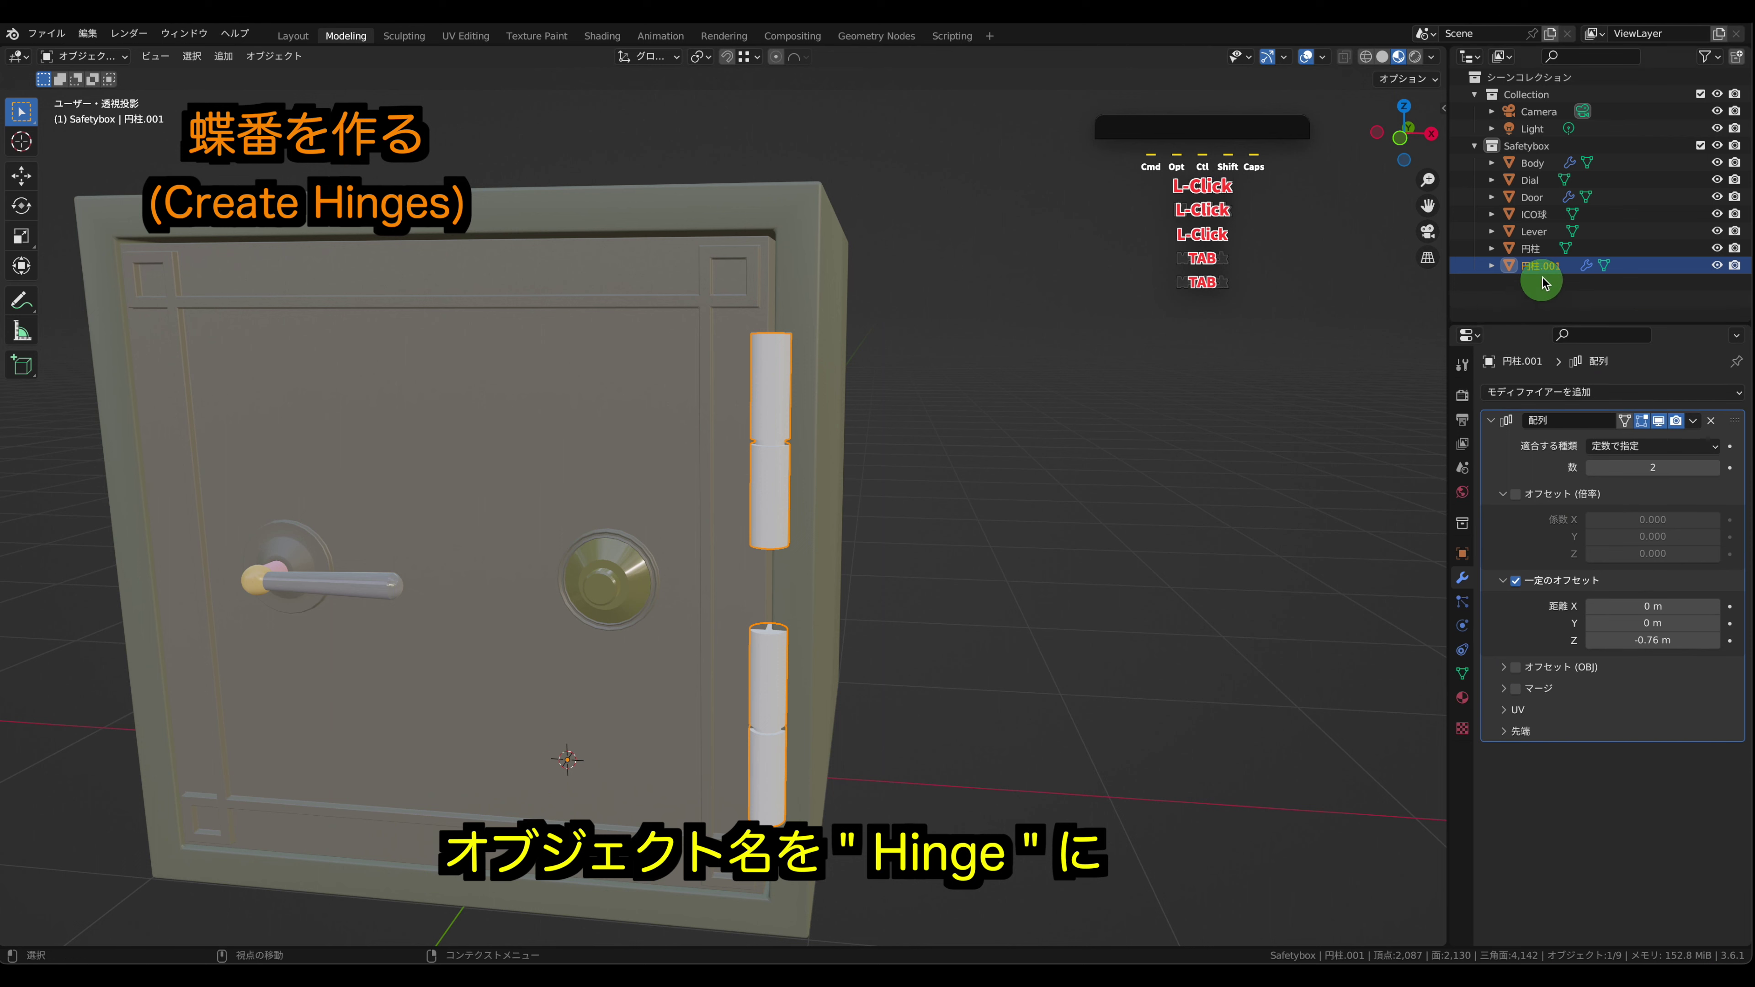
pyautogui.click(1532, 251)
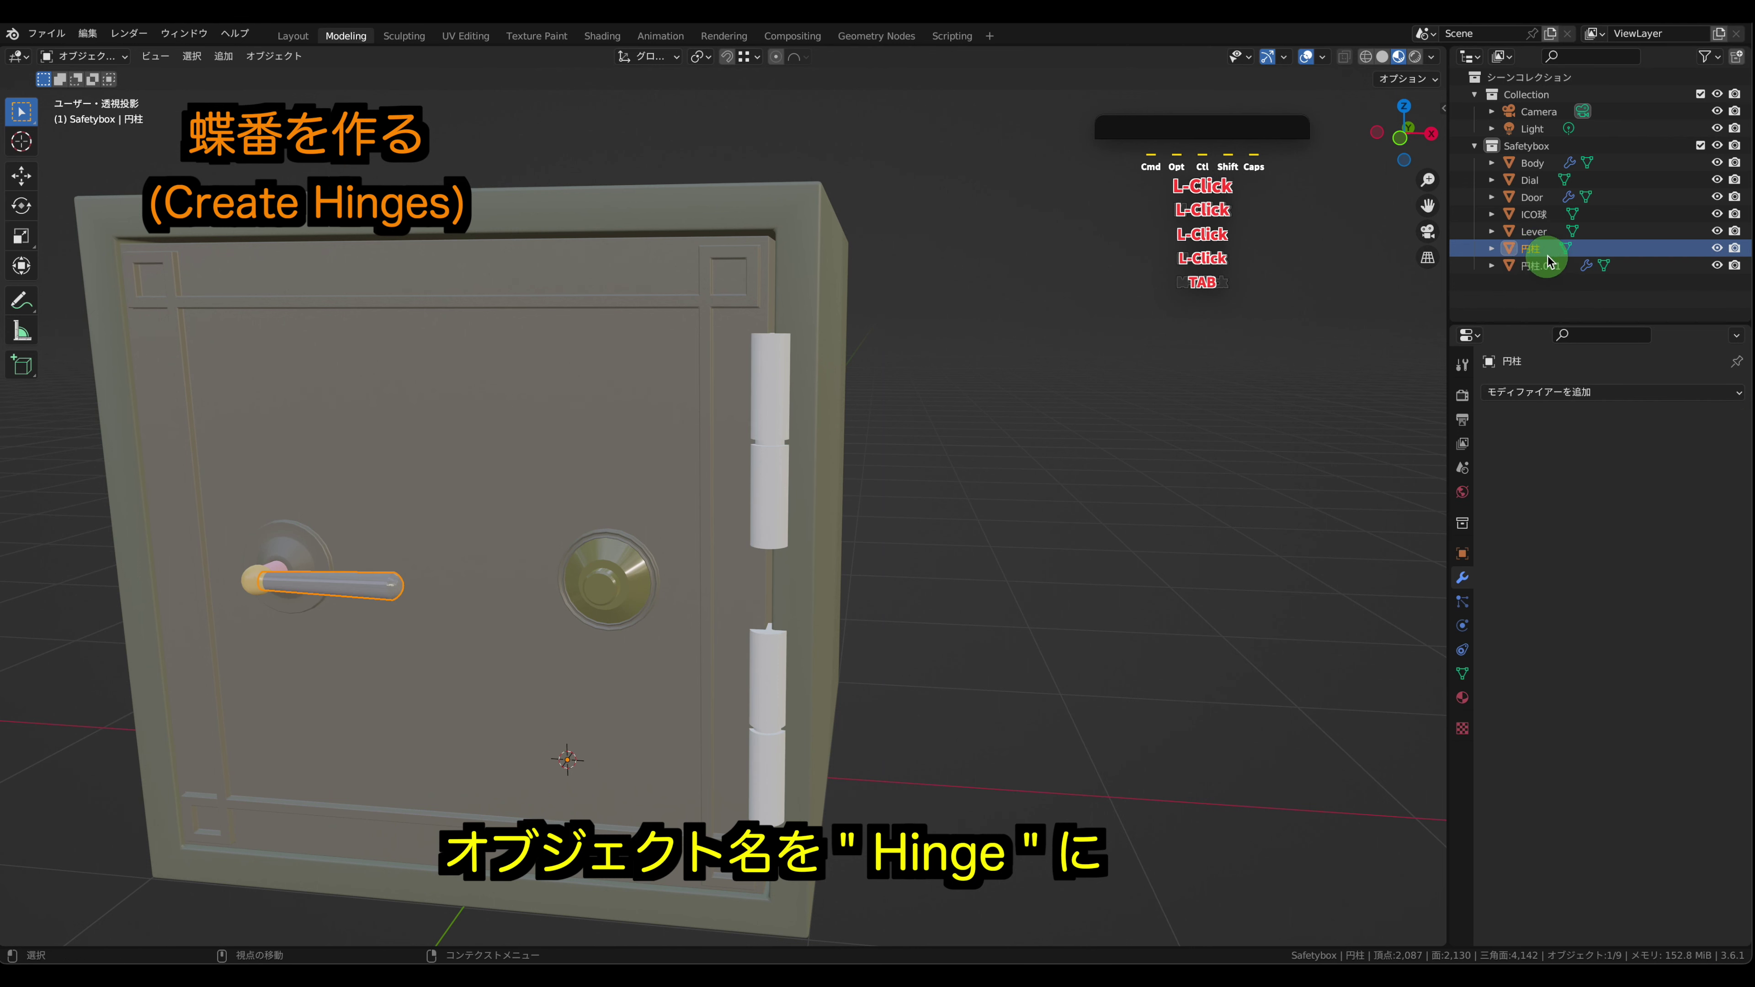
pyautogui.doubleClick(1534, 215)
pyautogui.write('Le')
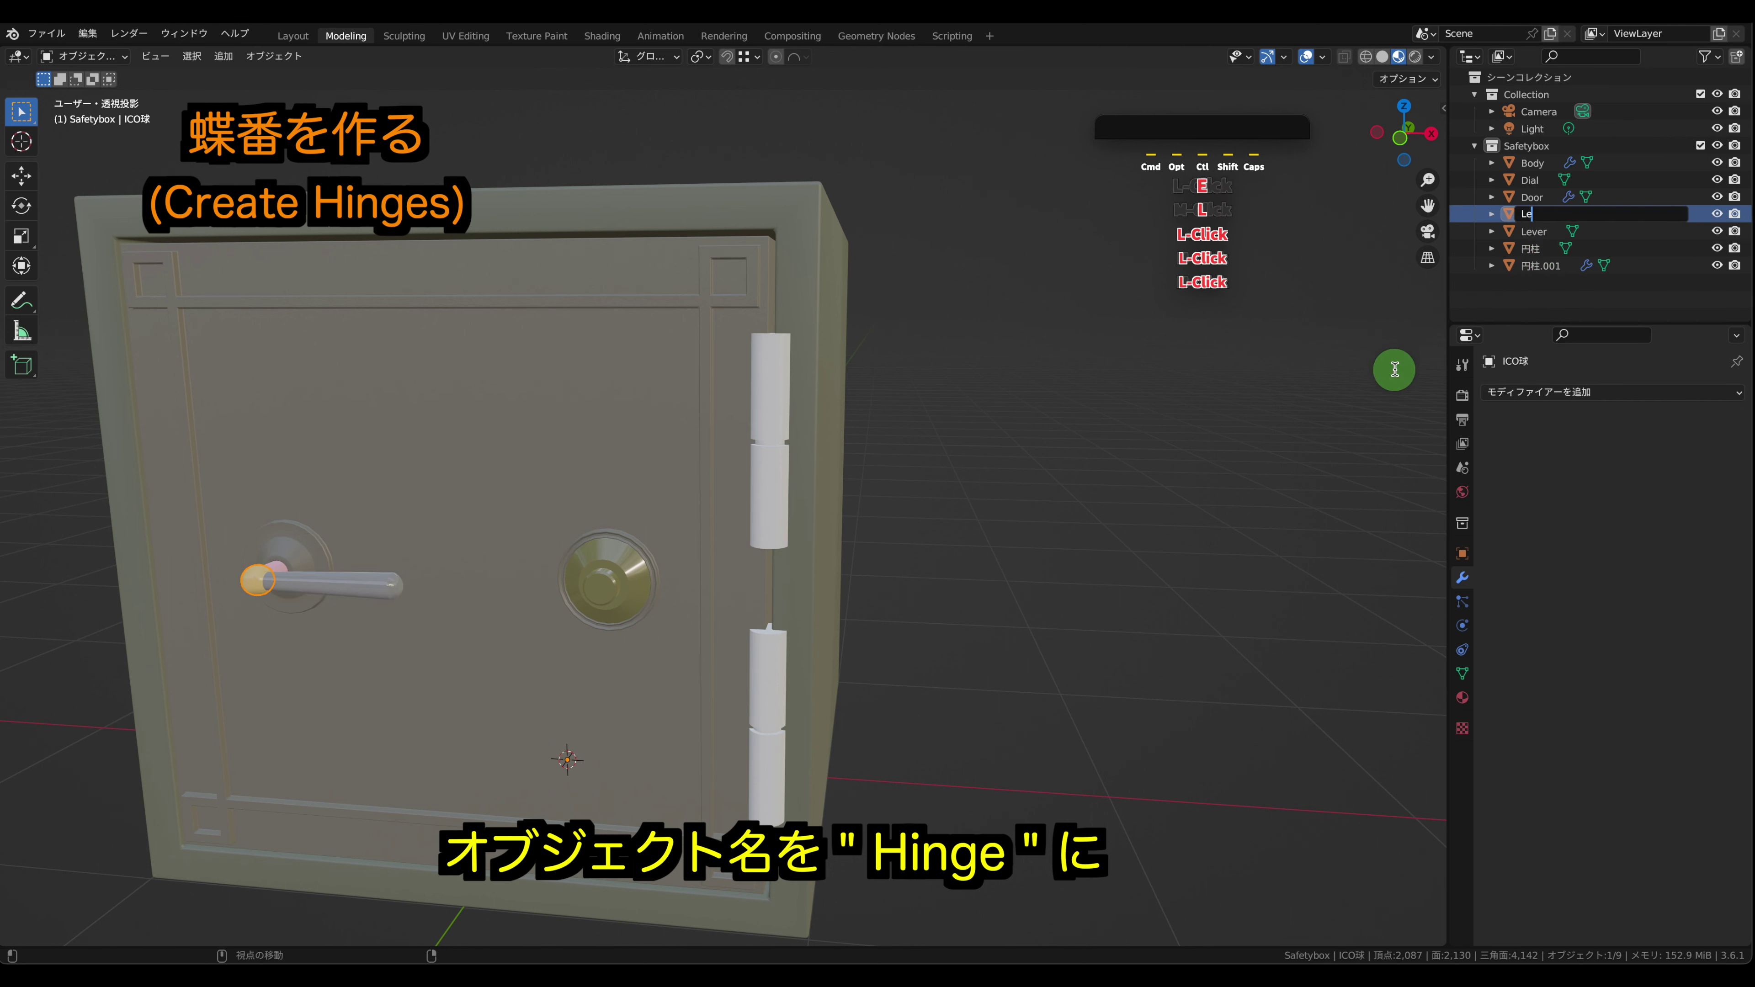
pyautogui.write('ver2')
pyautogui.click(1395, 369)
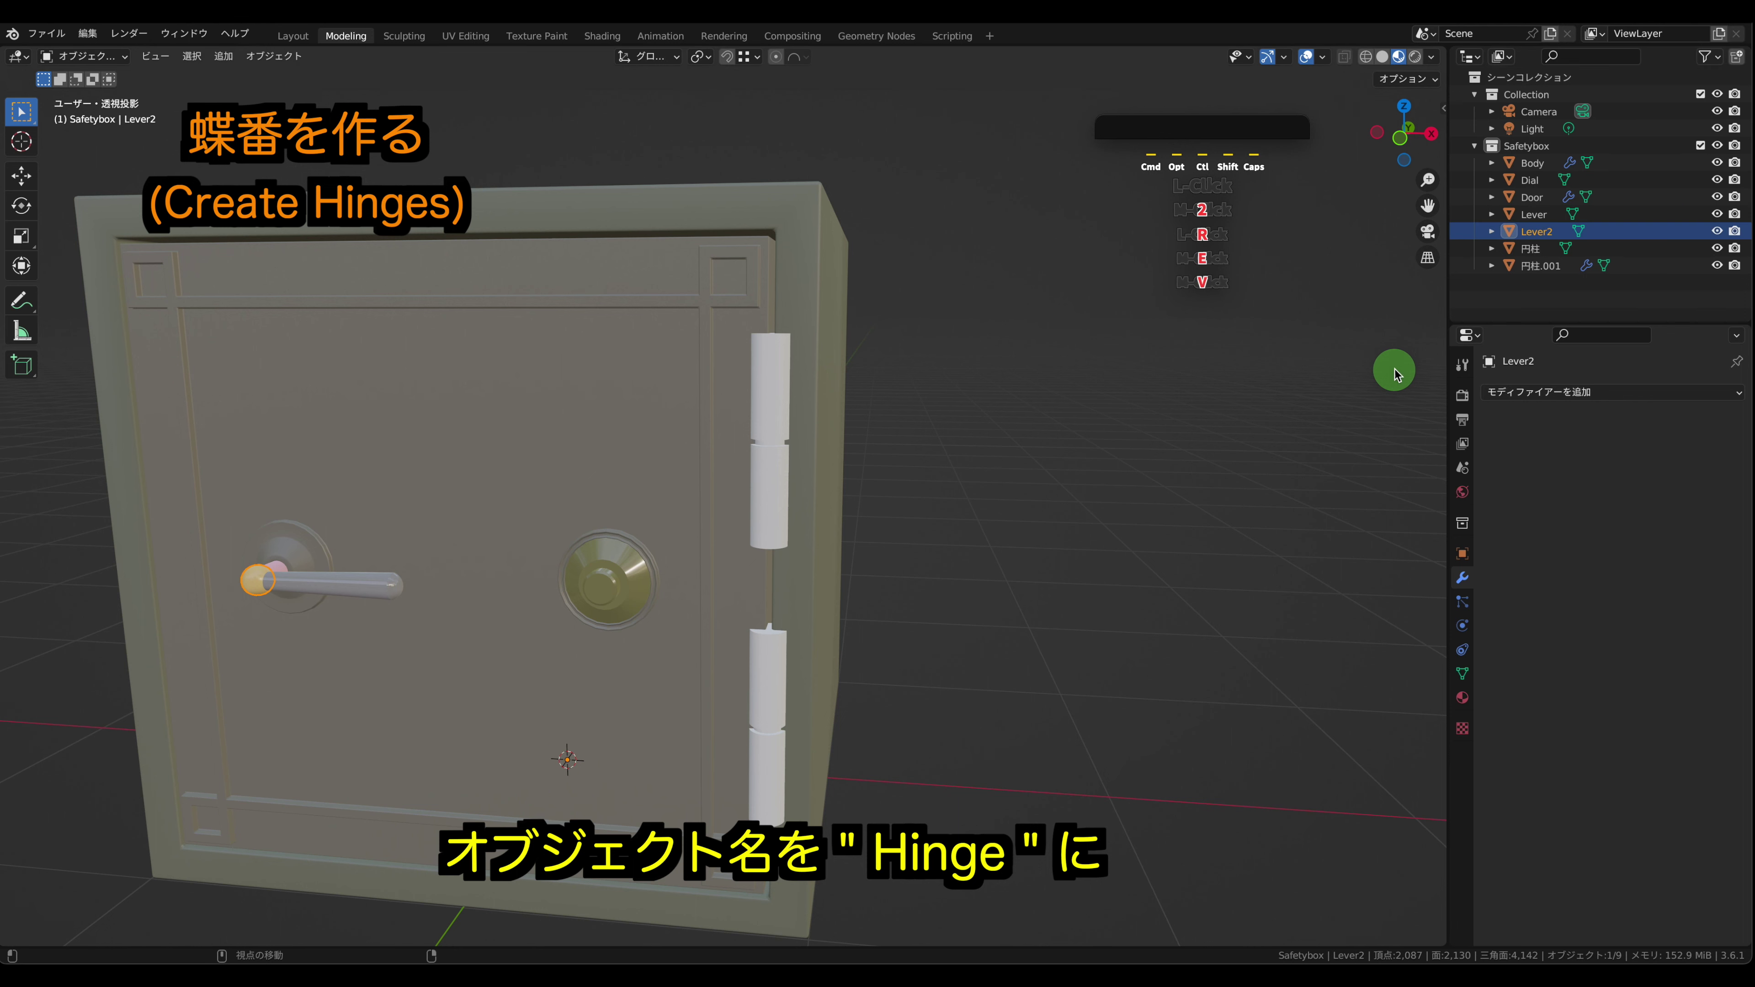
# - Rename the lever's cylindrical handle as Lever3 and the hinge object as Hinge
pyautogui.doubleClick(1539, 243)
pyautogui.write('Lever3')
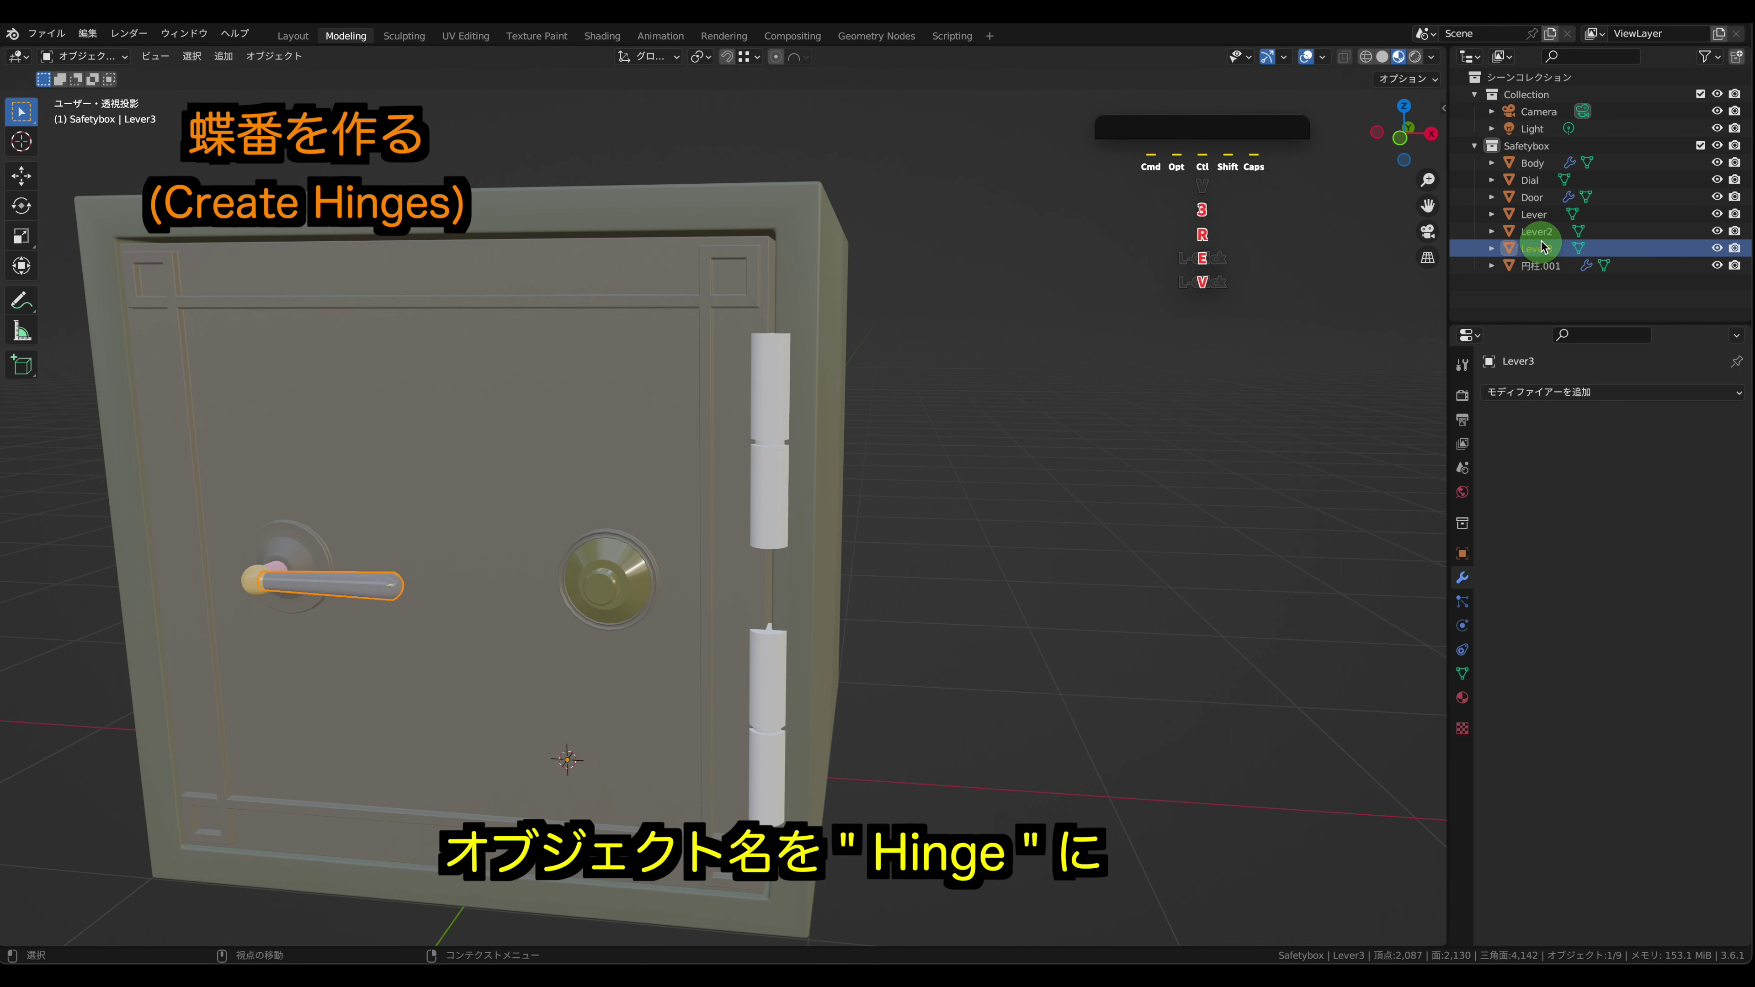
pyautogui.press('Return')
pyautogui.doubleClick(1541, 265)
pyautogui.write('Hinge')
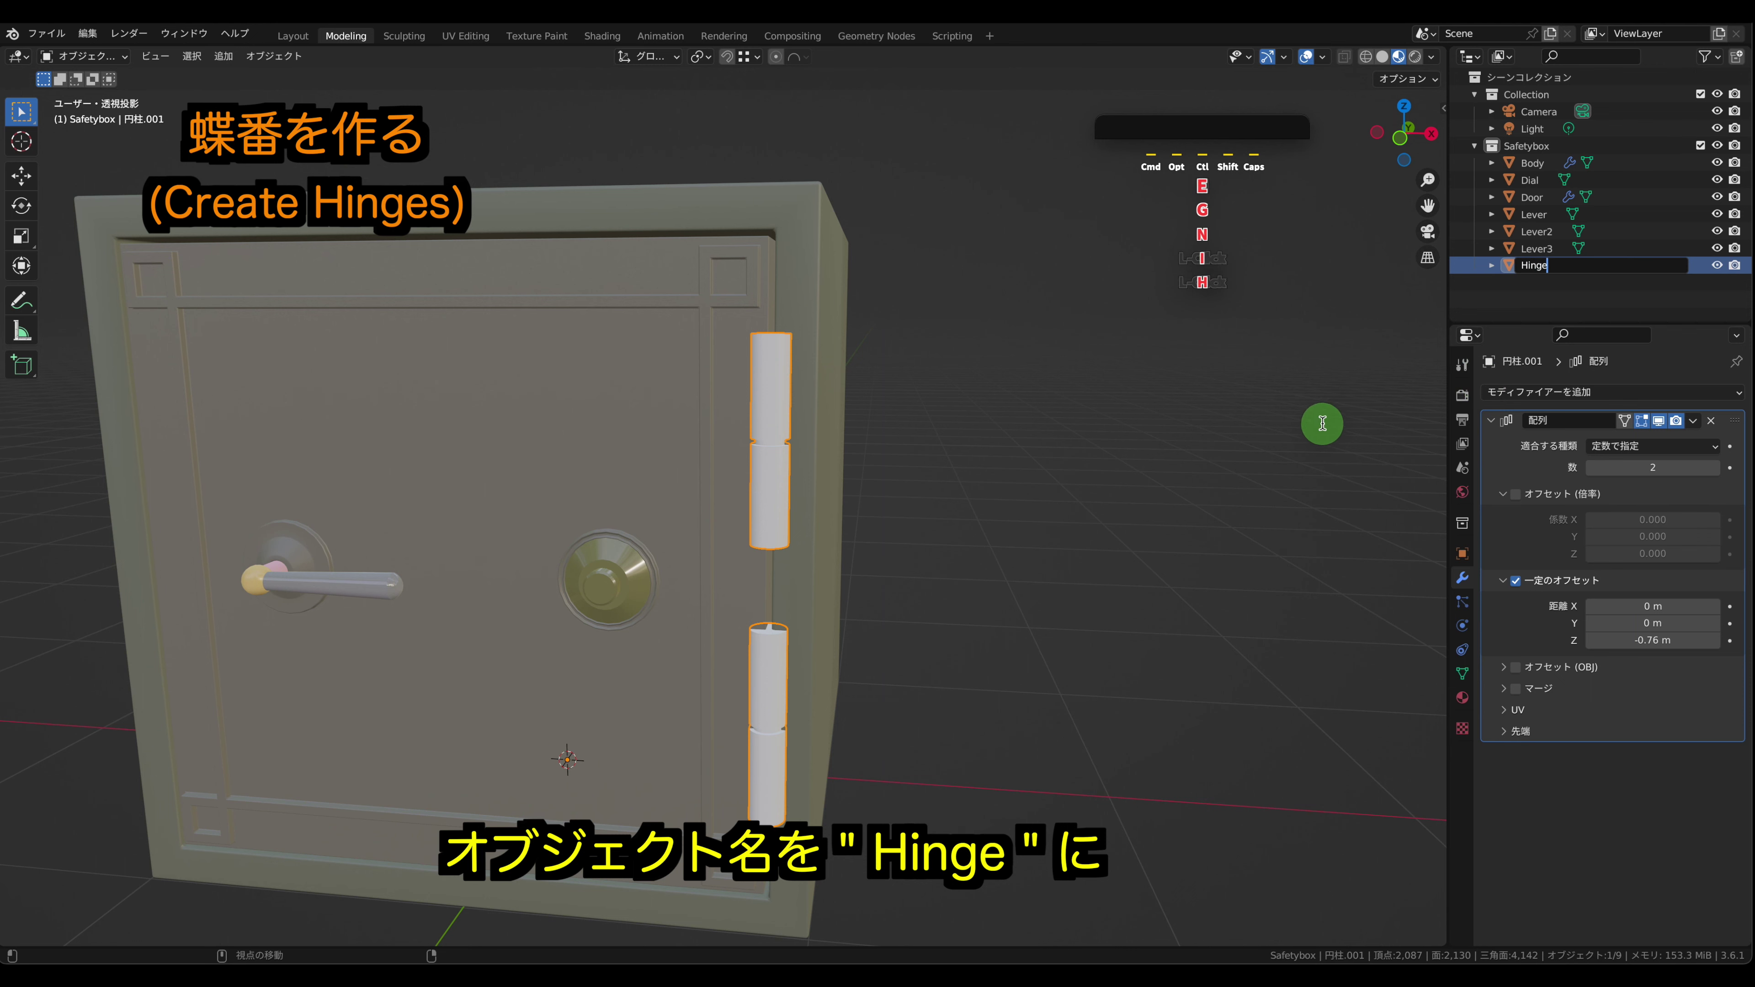
pyautogui.click(1296, 408)
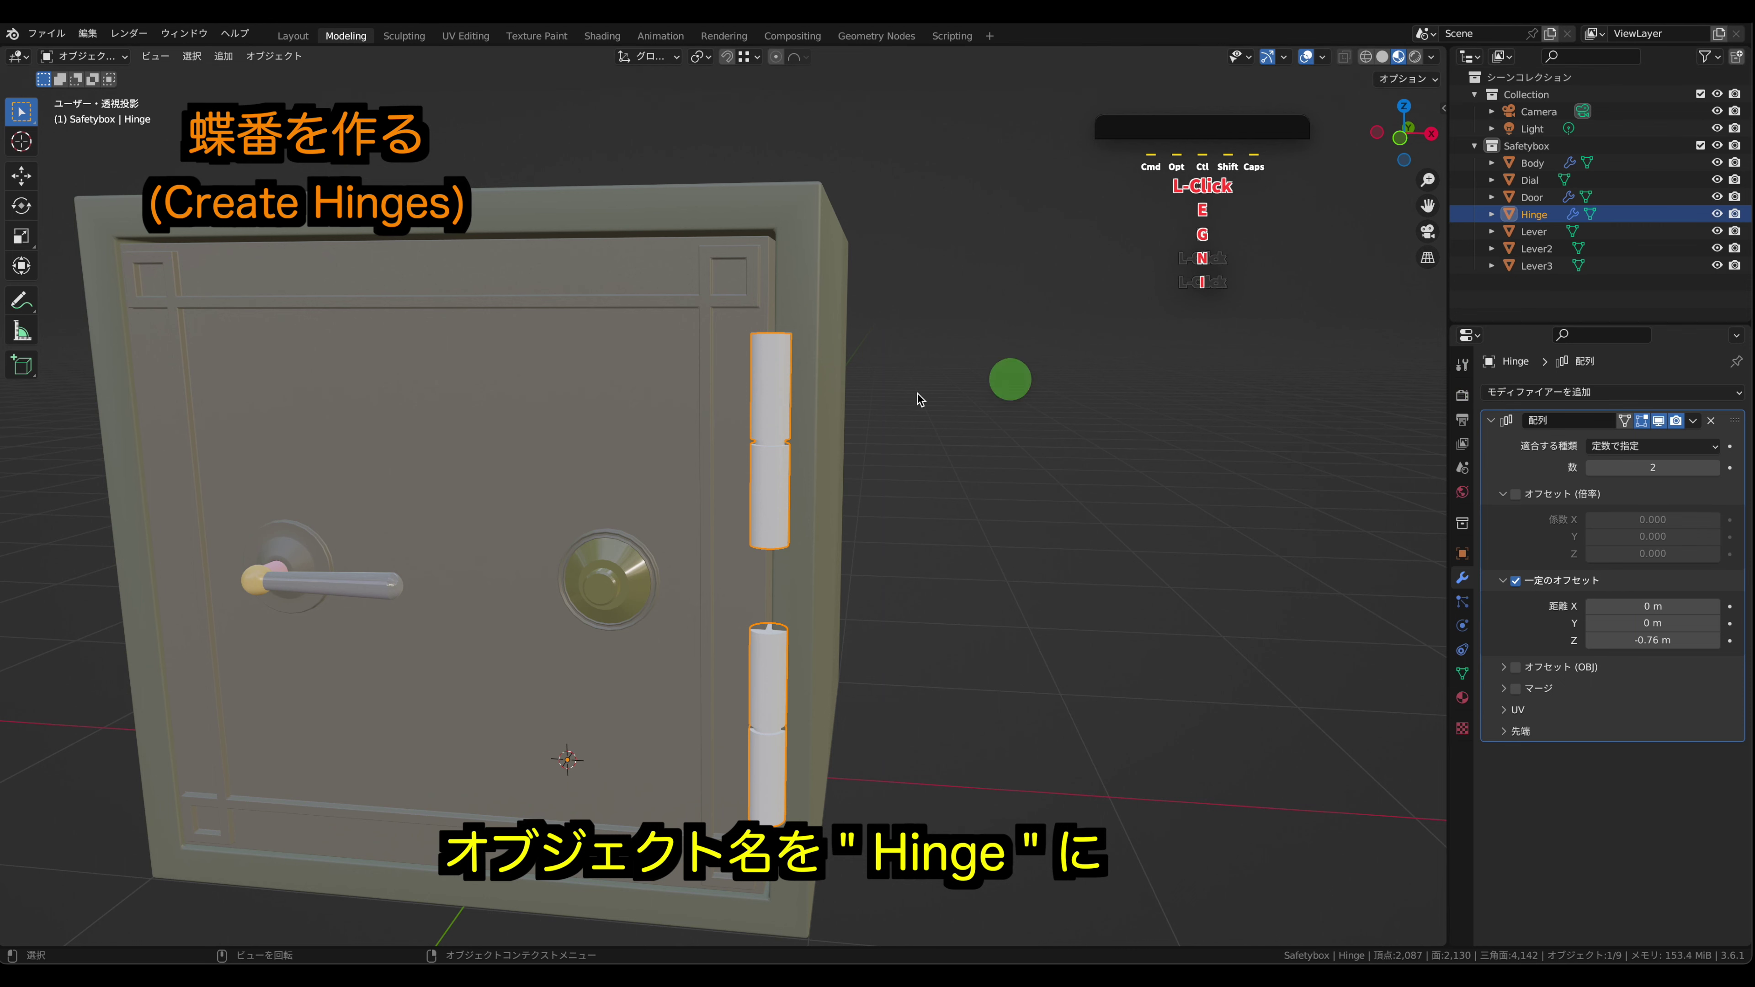
# - Create a new material on the hinge in the Shading workspace and name it Hinge
pyautogui.click(601, 38)
pyautogui.click(1520, 346)
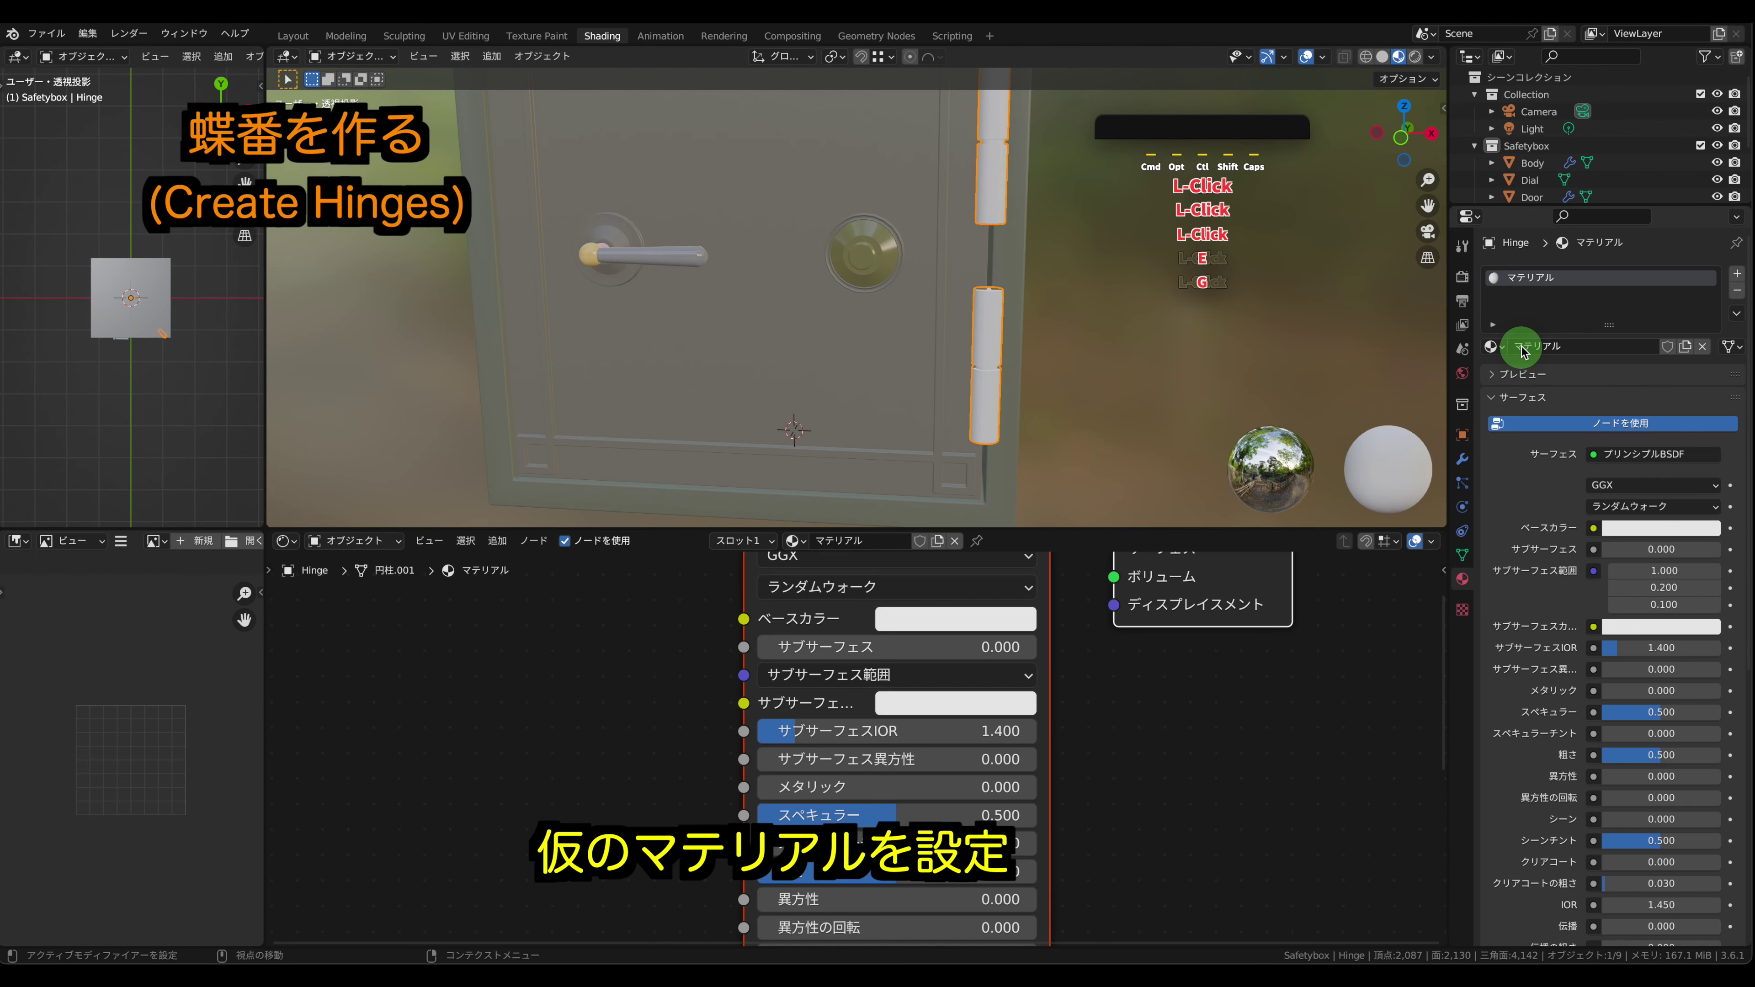
pyautogui.doubleClick(1547, 278)
pyautogui.write('Hi')
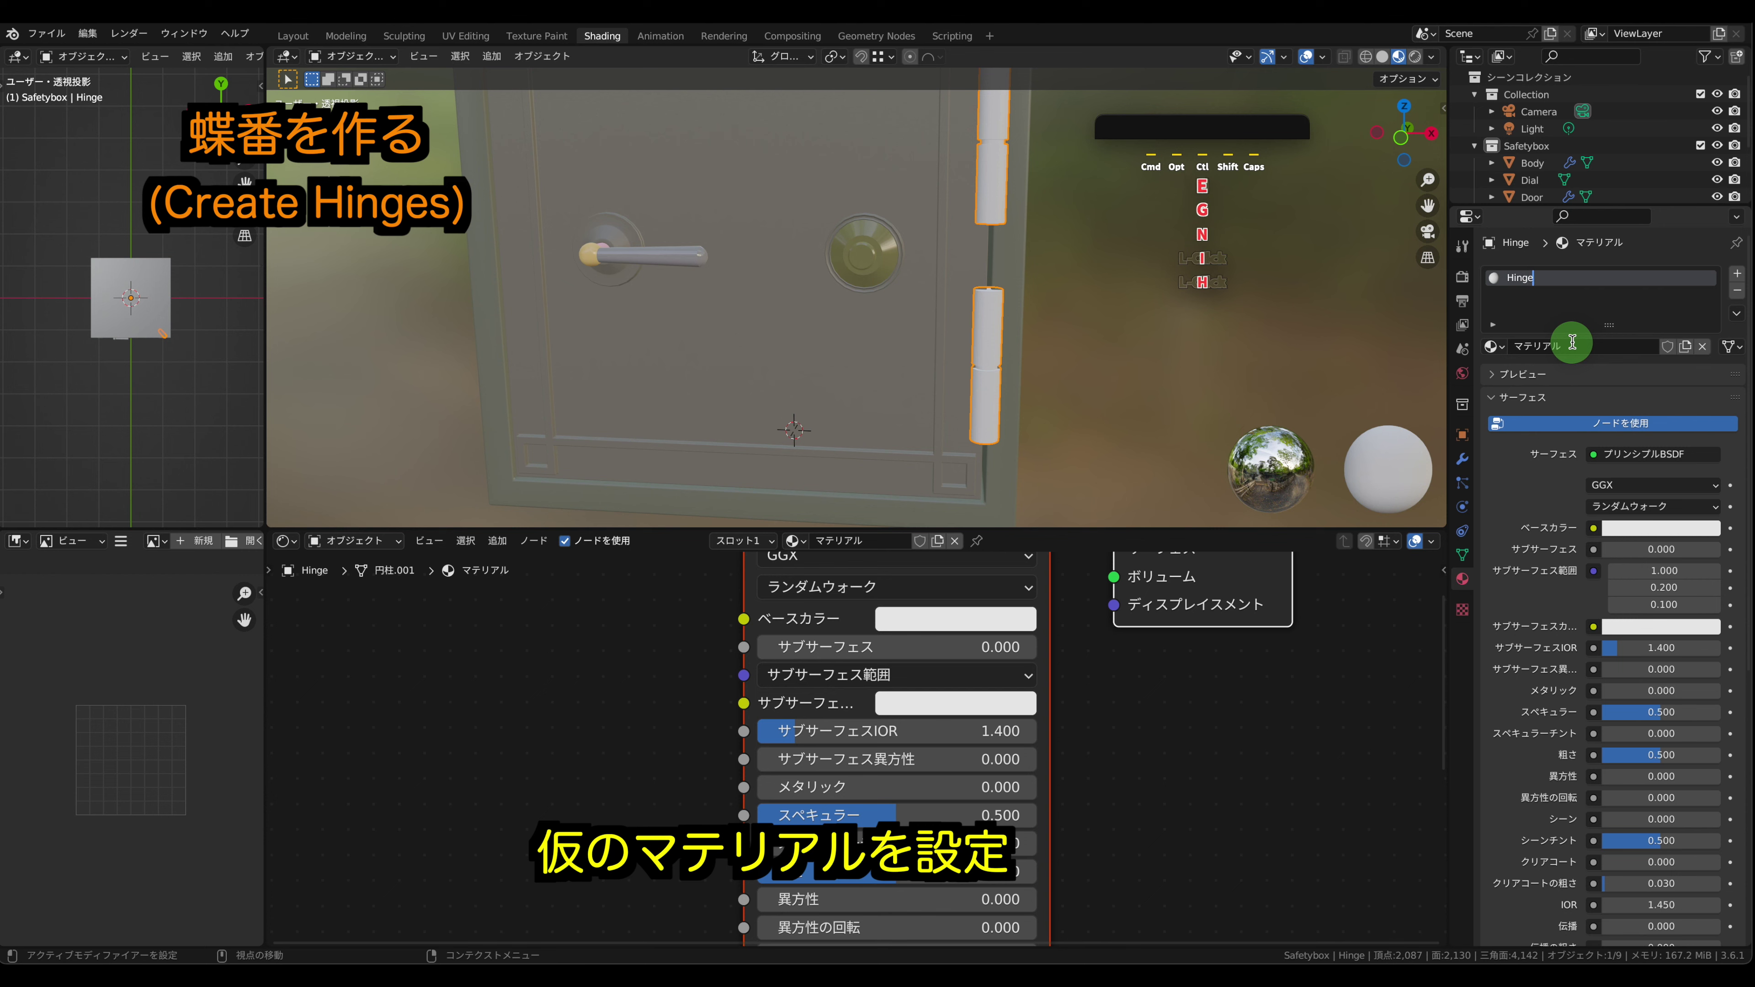
pyautogui.write('nge')
pyautogui.click(1572, 341)
# - Set the Hinge material's roughness to 0.116
pyautogui.moveTo(1135, 392); pyautogui.dragTo(948, 255, button='middle')
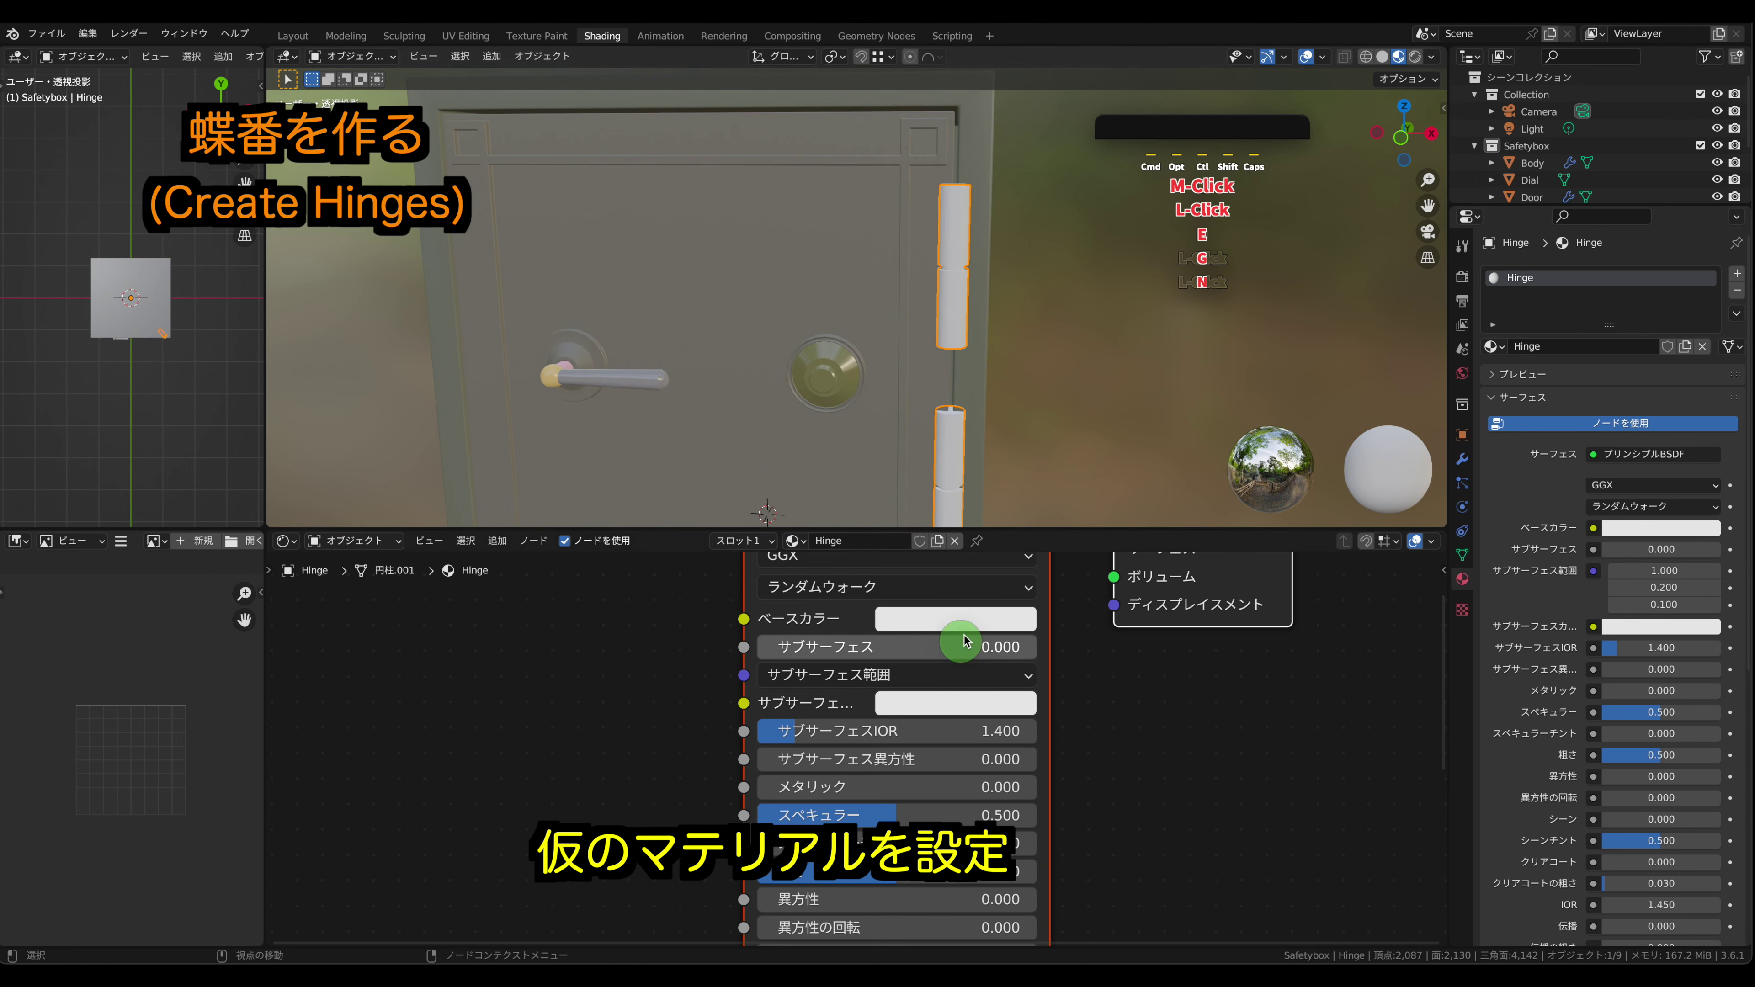
pyautogui.moveTo(995, 872); pyautogui.dragTo(898, 872)
# - Try a blue base color on the Hinge material with hue 0.636 and saturation 0.643
pyautogui.click(945, 624)
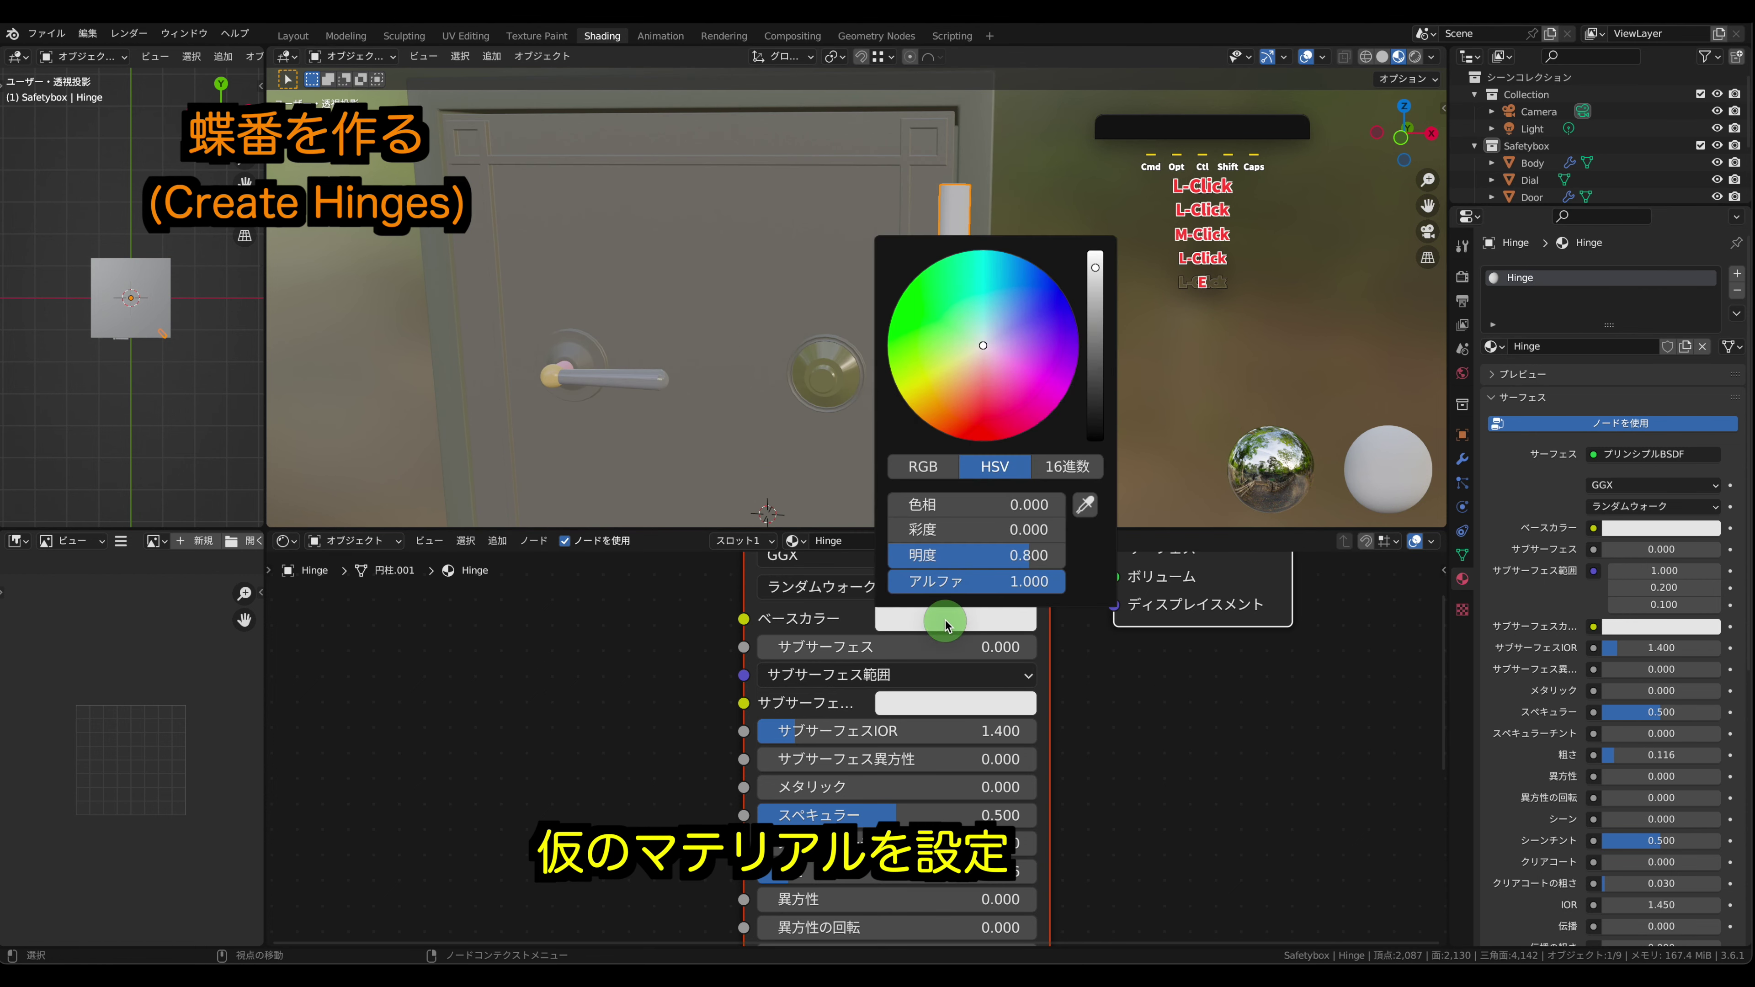
pyautogui.click(1099, 292)
pyautogui.click(1099, 292)
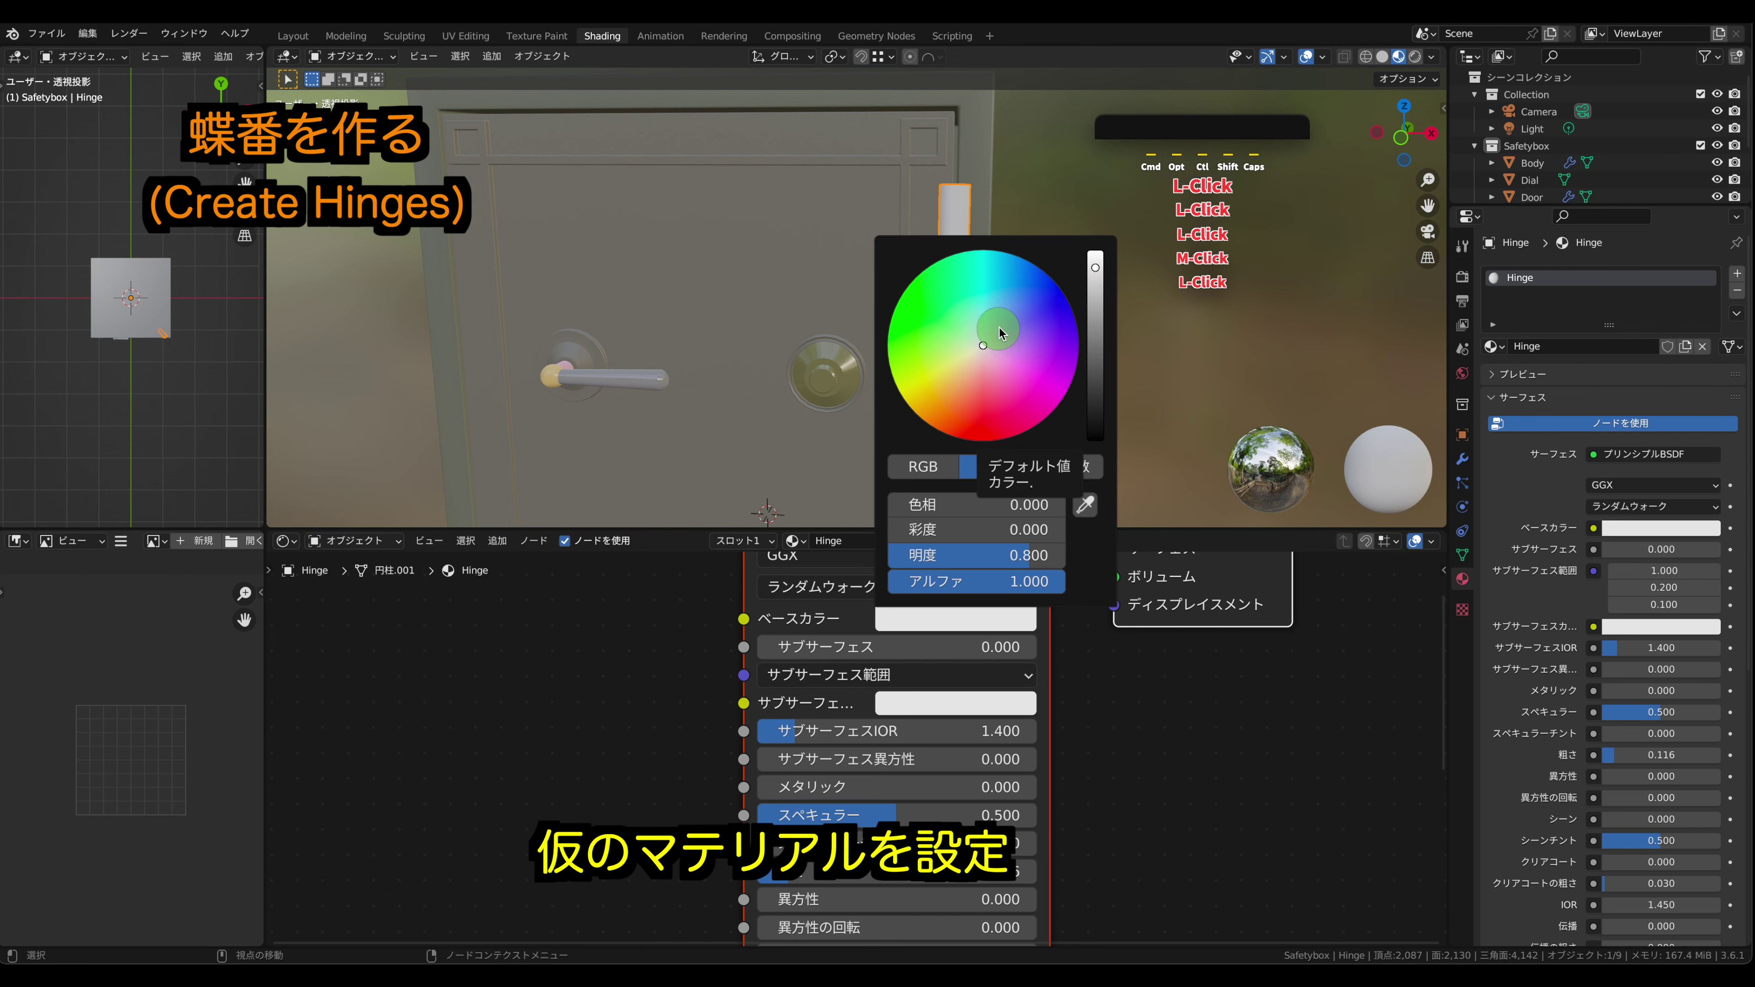
pyautogui.click(1238, 745)
pyautogui.click(945, 618)
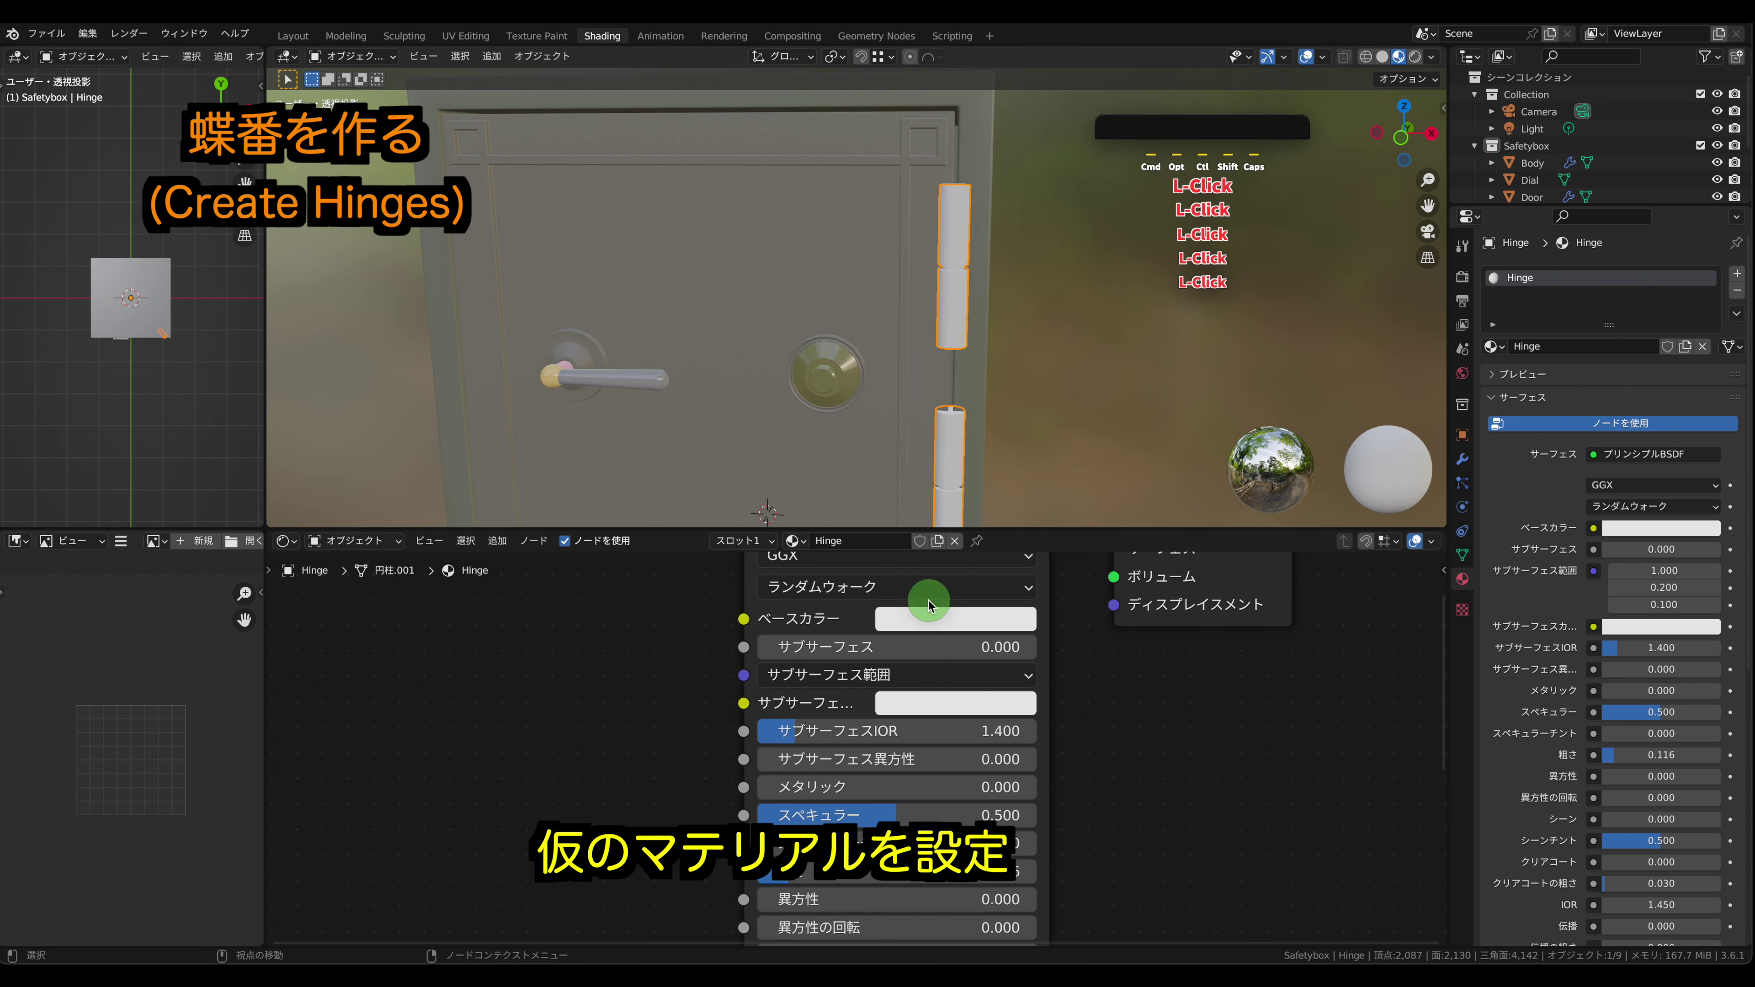
pyautogui.click(1008, 320)
pyautogui.click(1092, 273)
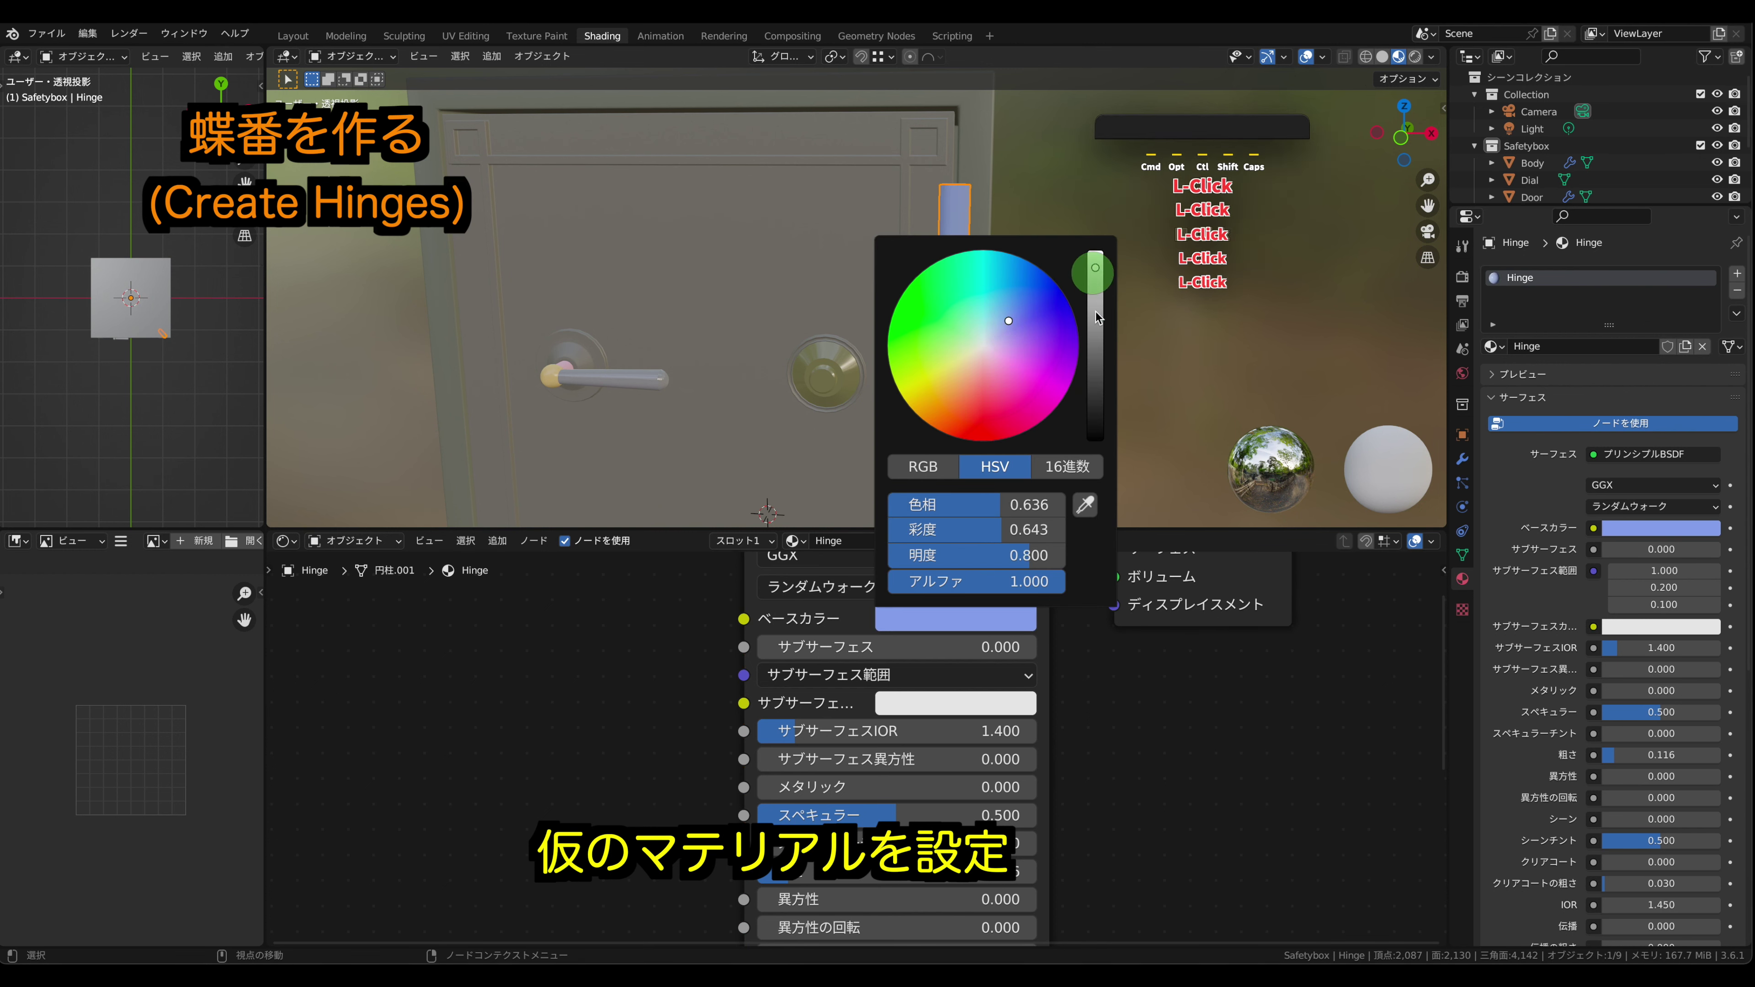
# - Set the Hinge material's base color to a darkened teal with hue 0.513 and saturation 0.416, then deselect the hinge
pyautogui.moveTo(1141, 743); pyautogui.dragTo(914, 779, button='middle')
pyautogui.click(705, 656)
pyautogui.moveTo(781, 357); pyautogui.dragTo(757, 361)
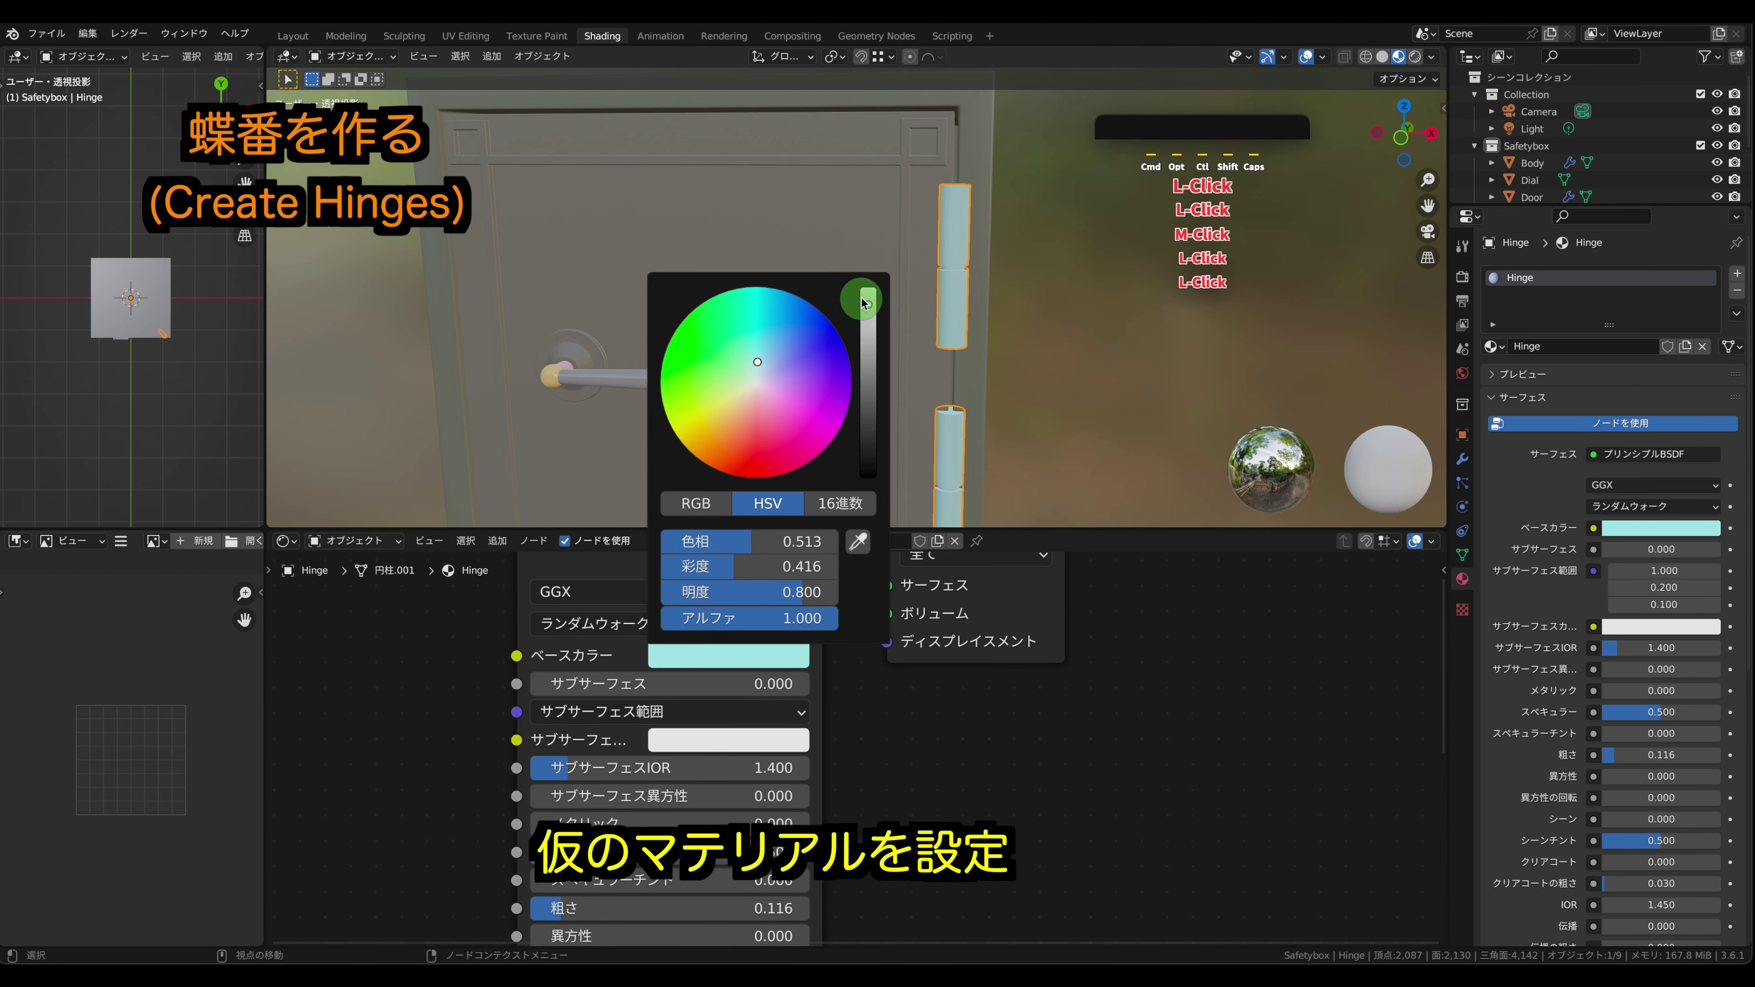
pyautogui.click(868, 339)
pyautogui.click(1014, 360)
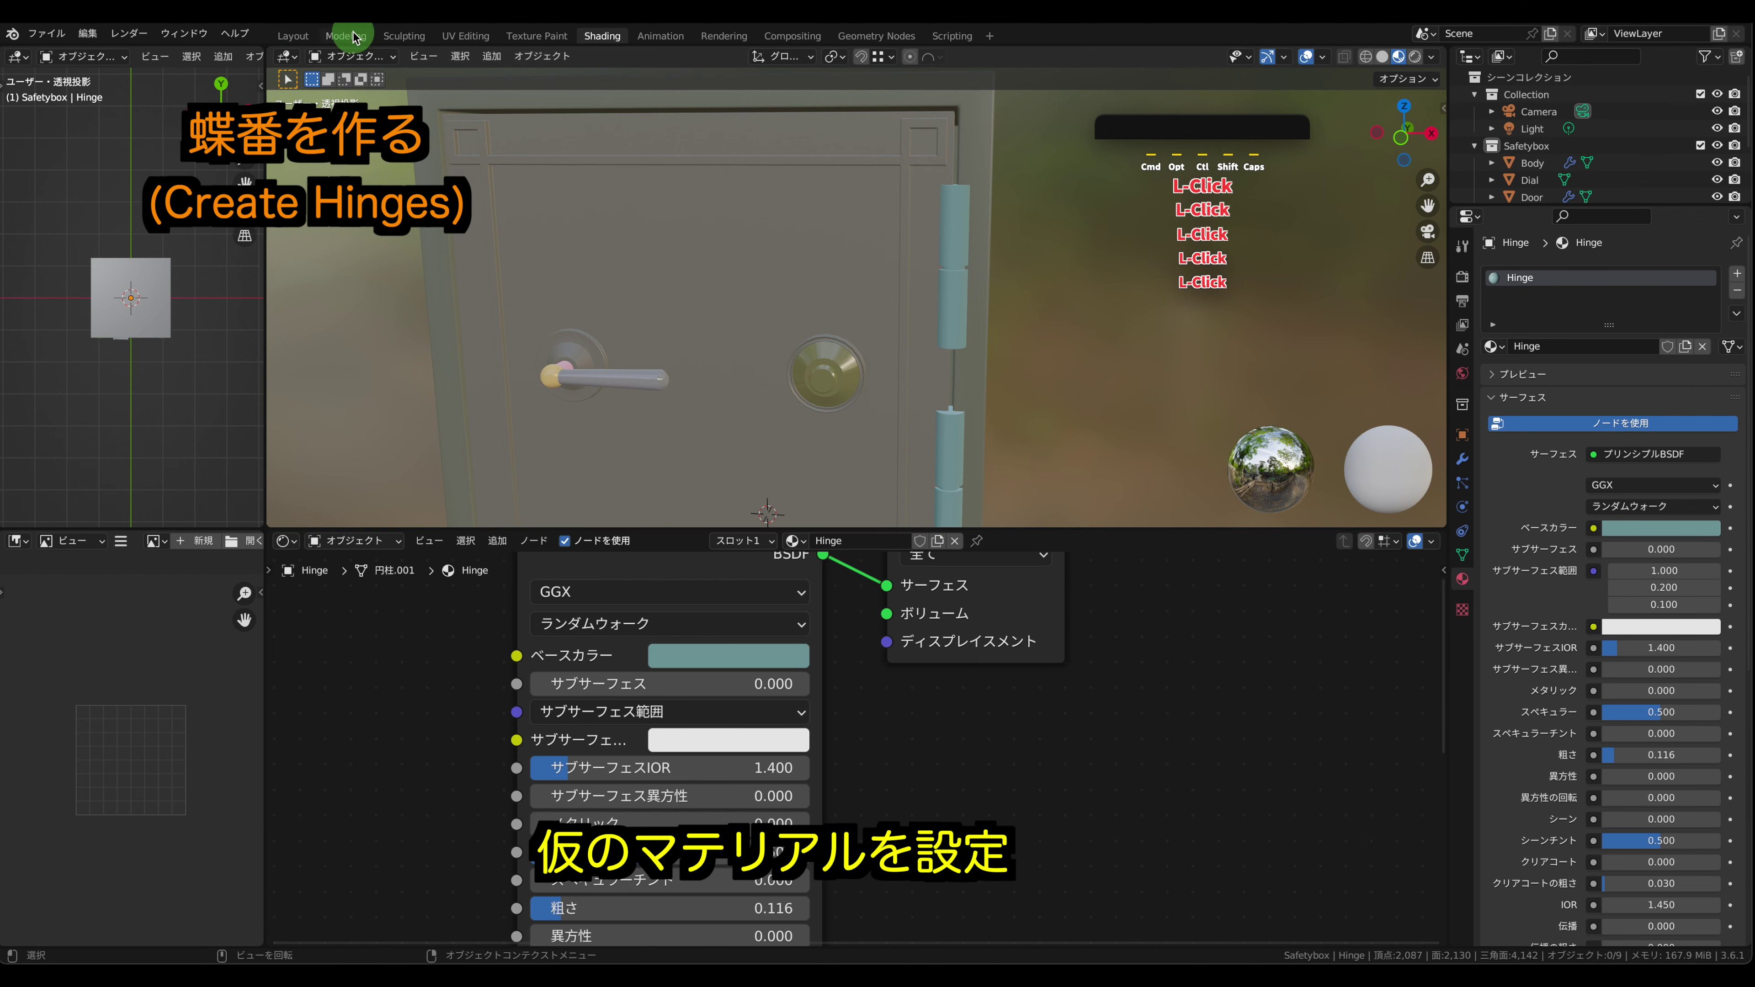
# - Return to the Modeling workspace and view the whole safe with its colored hinges in Object Mode
pyautogui.click(331, 47)
pyautogui.press('Tab')
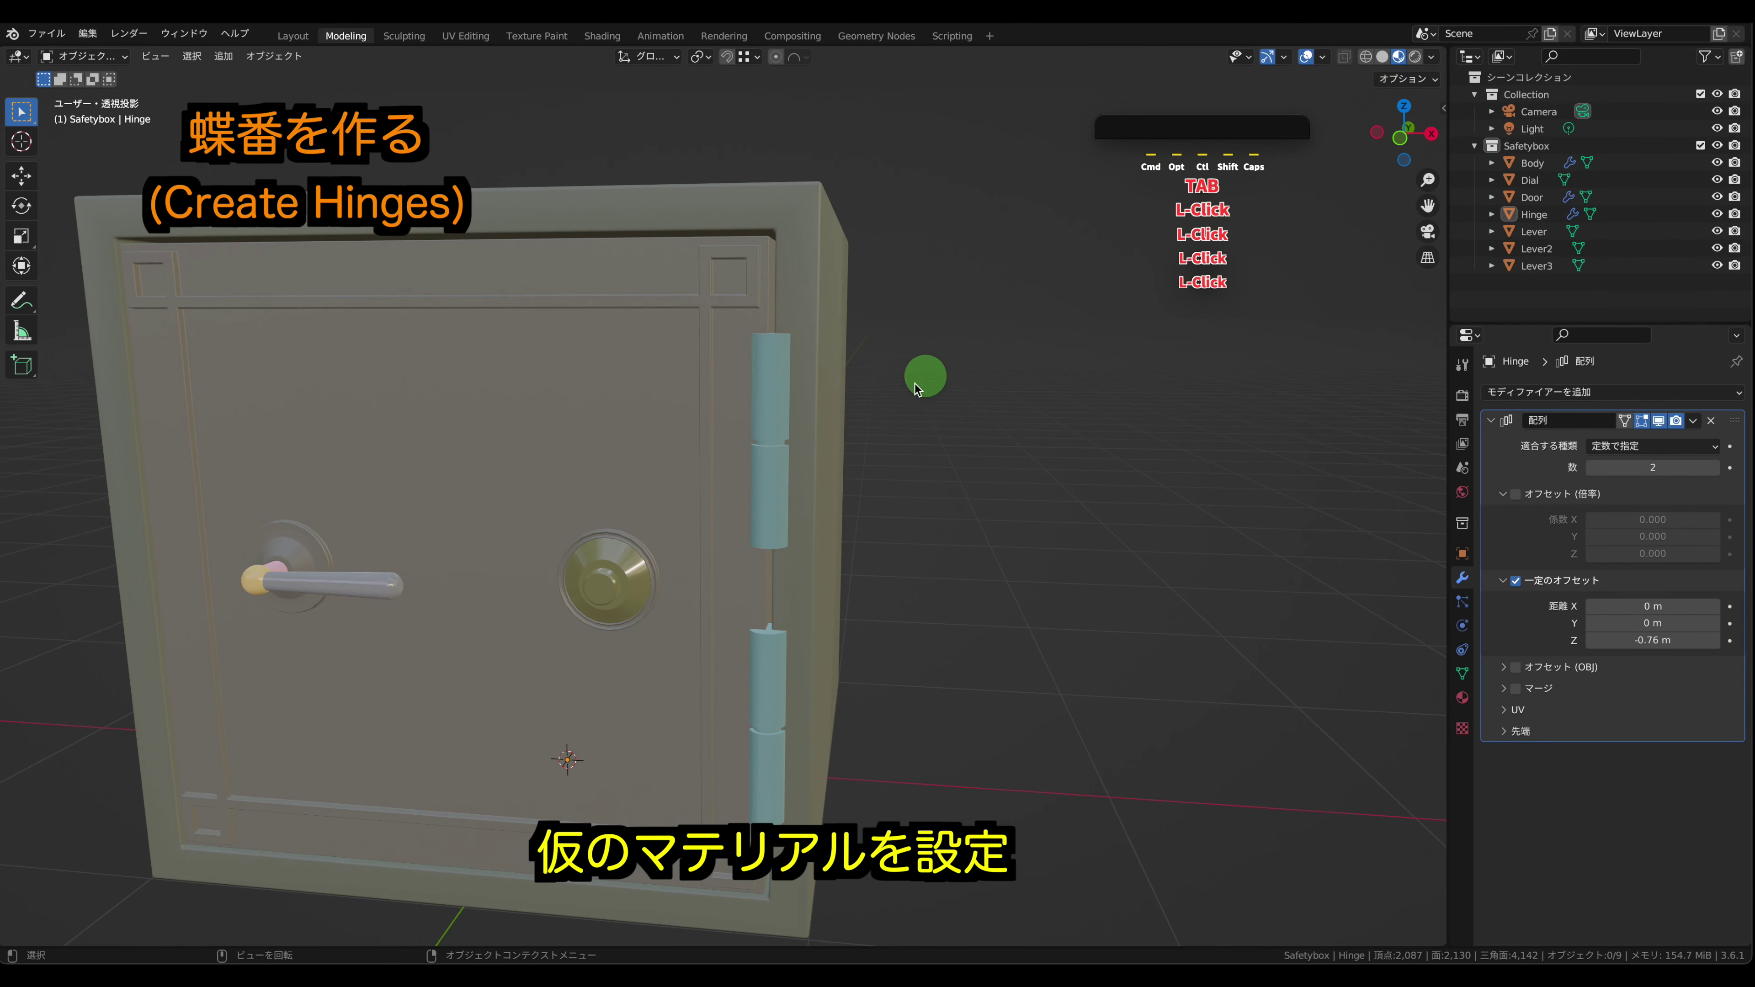
pyautogui.moveTo(928, 381)
pyautogui.mouseDown(button='middle')
pyautogui.moveTo(976, 415)
pyautogui.moveTo(946, 386)
pyautogui.moveTo(874, 418)
pyautogui.mouseUp(button='middle')
pyautogui.press('Tab')
pyautogui.press('Tab')
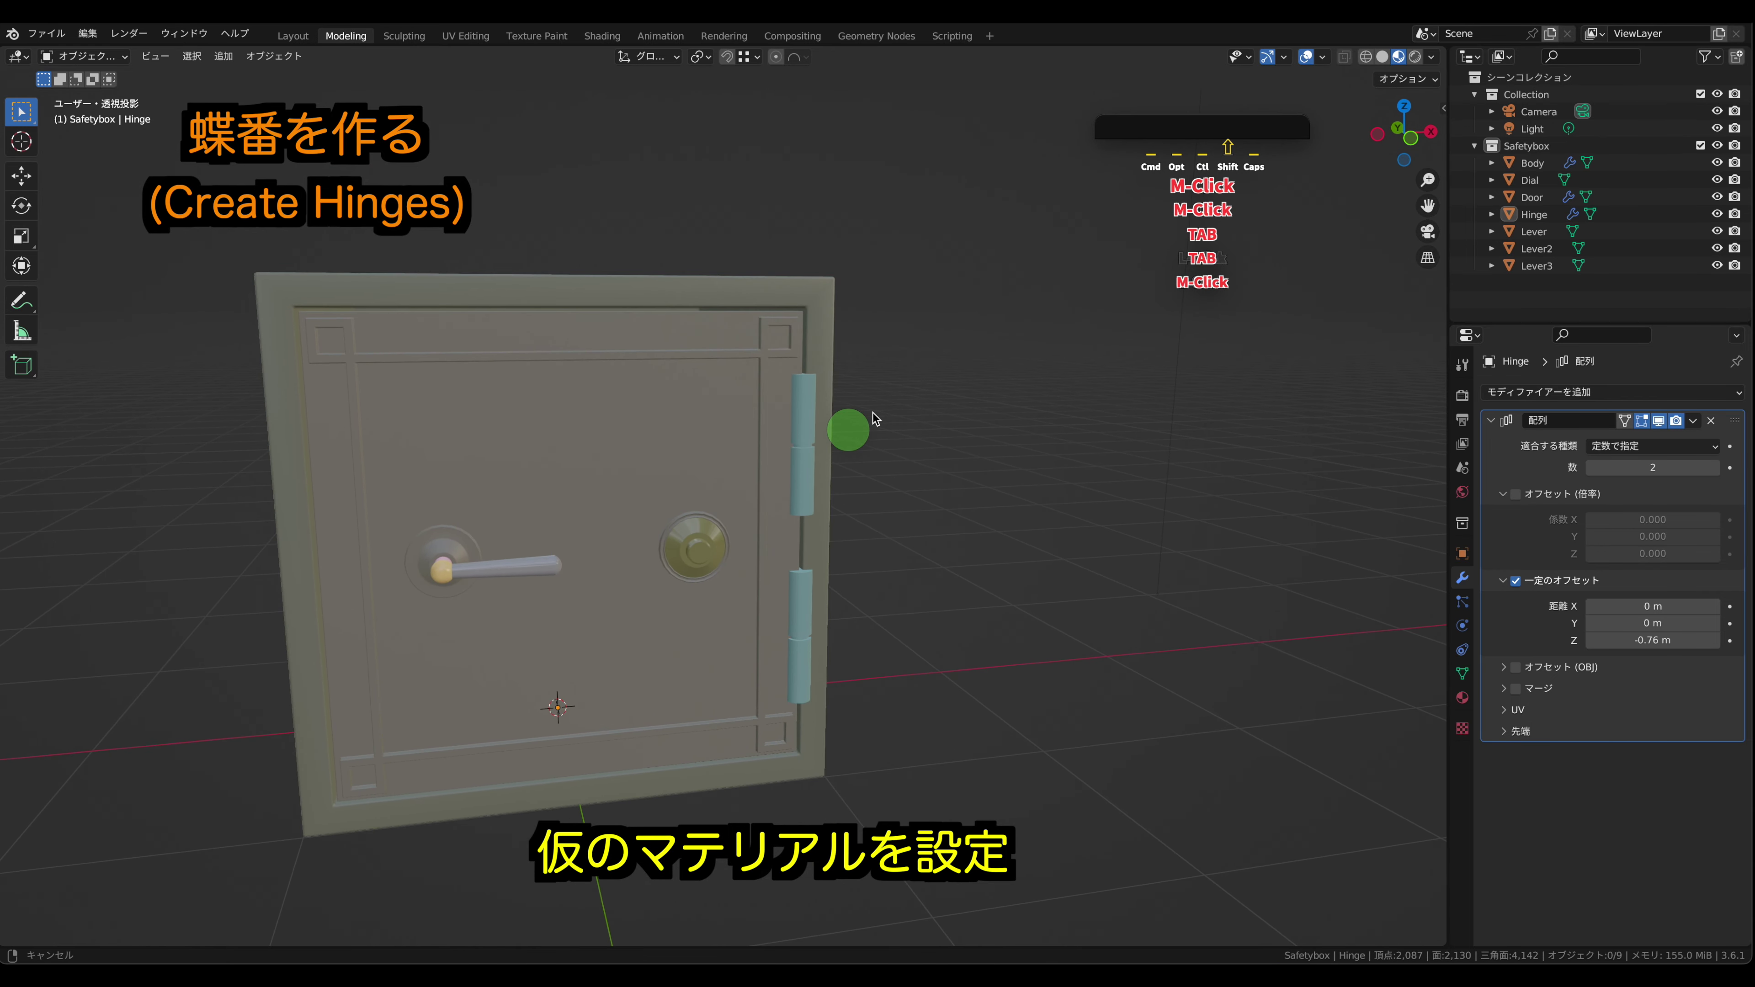